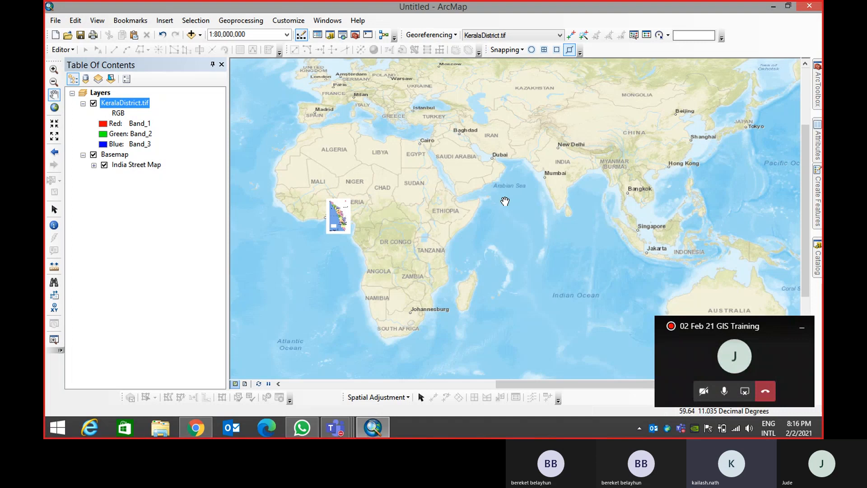
Examine Kerala's coast and inland boundaries on the India Street Map basemap, from Kannur down to the Nilambur area
{"action": "mouse_move", "coordinate": [497, 5]}
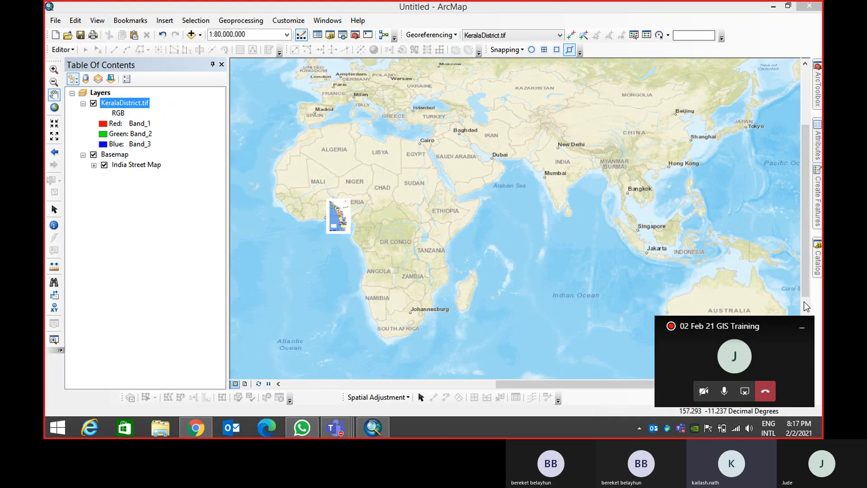
{"action": "left_click", "coordinate": [802, 327]}
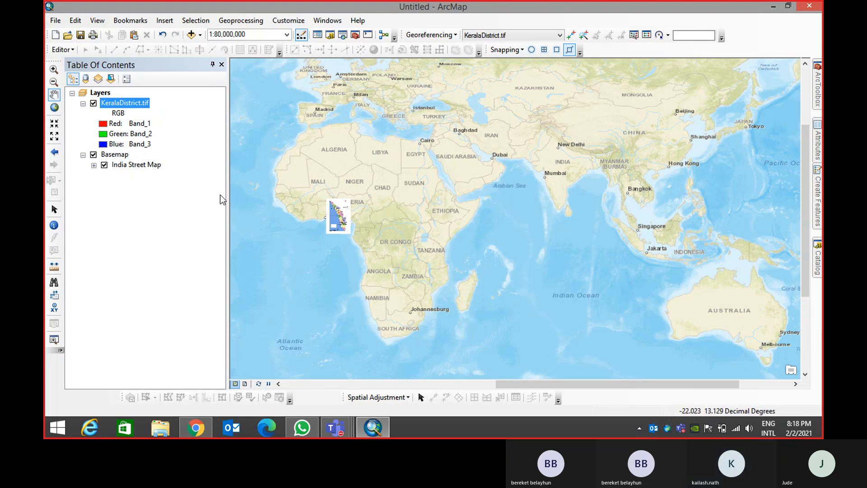
{"action": "left_click", "coordinate": [53, 68]}
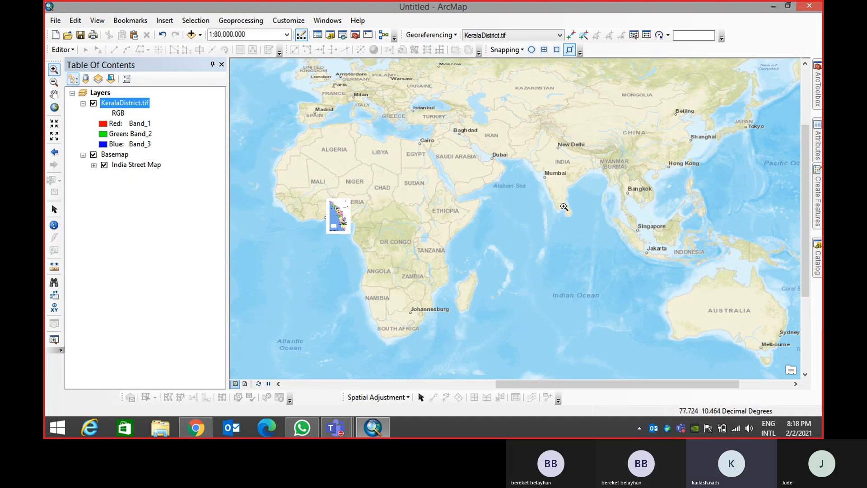
{"action": "left_click_drag", "start_coordinate": [538, 184], "coordinate": [577, 224]}
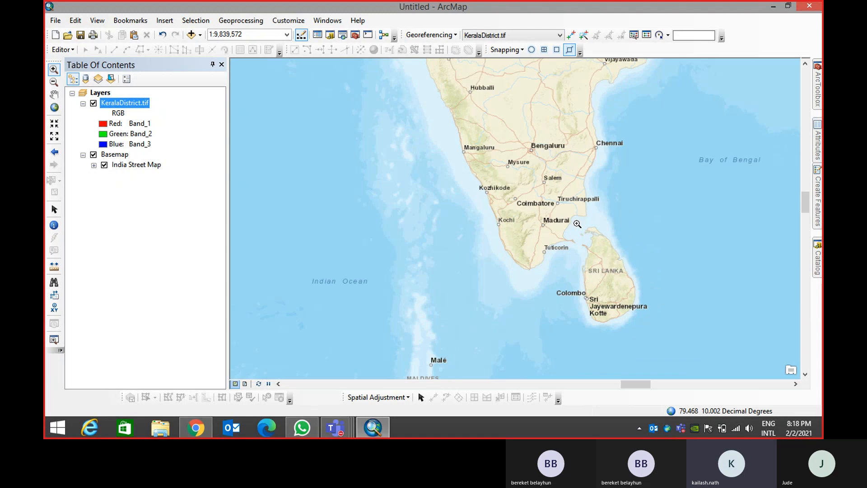
{"action": "left_click_drag", "start_coordinate": [437, 112], "coordinate": [581, 301]}
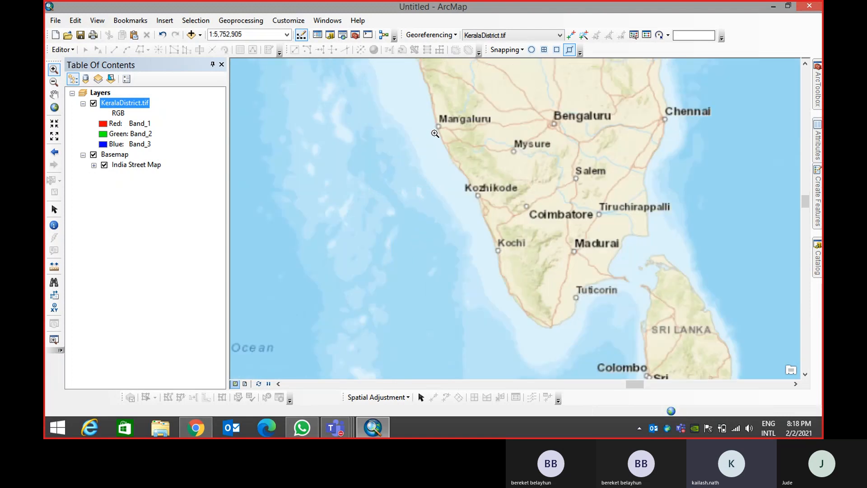
{"action": "left_click_drag", "start_coordinate": [435, 133], "coordinate": [579, 332]}
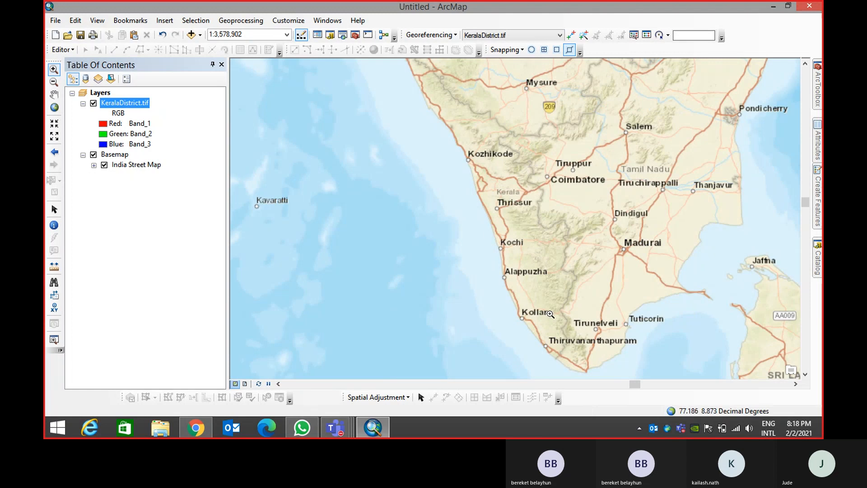
{"action": "left_click_drag", "start_coordinate": [452, 110], "coordinate": [448, 138]}
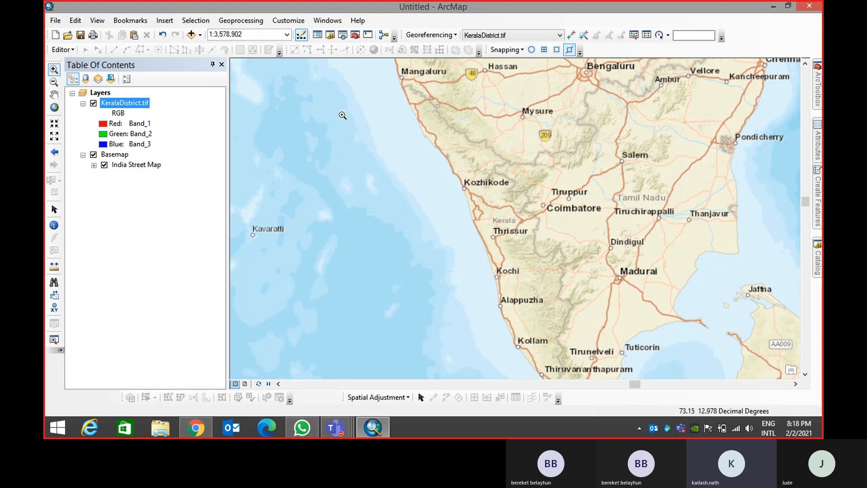
{"action": "left_click_drag", "start_coordinate": [417, 110], "coordinate": [538, 209]}
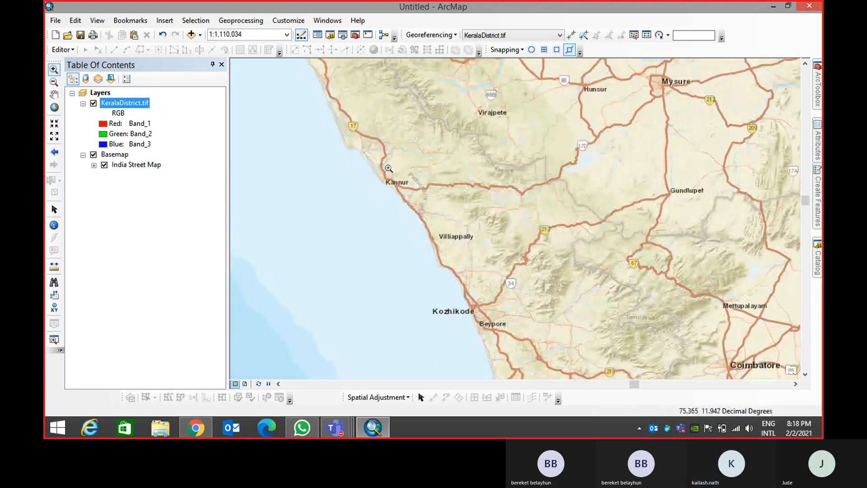
{"action": "left_click_drag", "start_coordinate": [350, 151], "coordinate": [594, 305]}
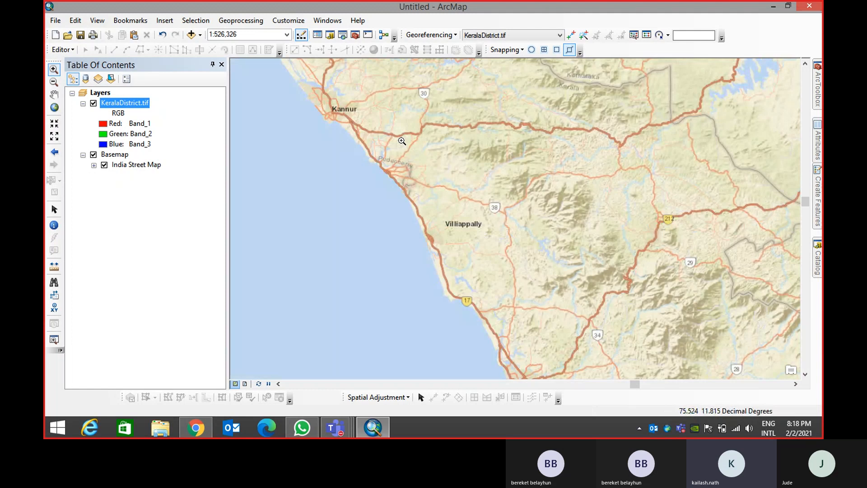
{"action": "left_click_drag", "start_coordinate": [356, 98], "coordinate": [725, 365]}
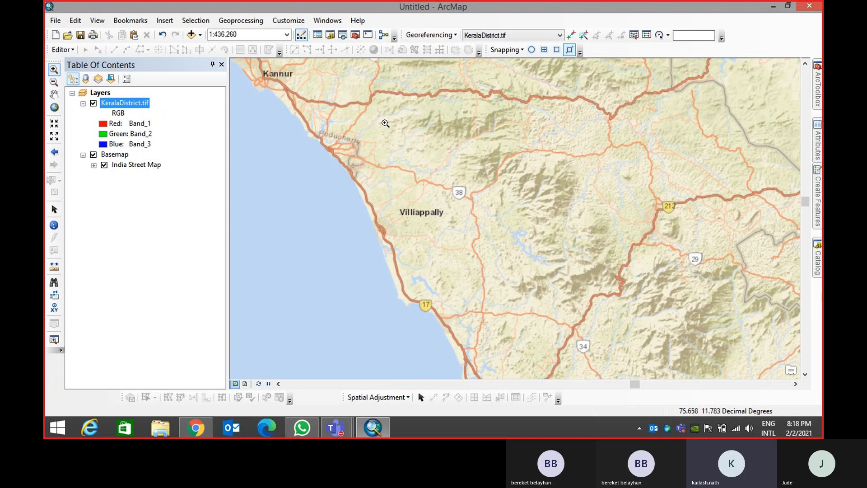
{"action": "left_click_drag", "start_coordinate": [320, 102], "coordinate": [682, 290]}
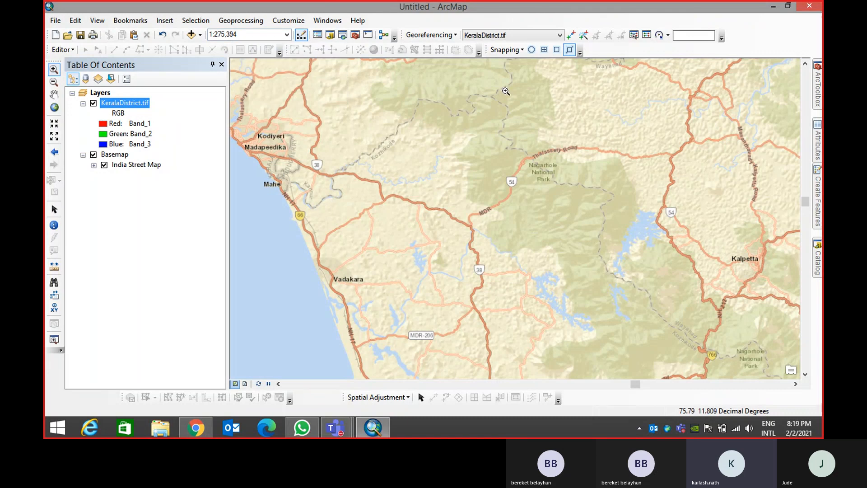
{"action": "left_click_drag", "start_coordinate": [503, 96], "coordinate": [423, 213]}
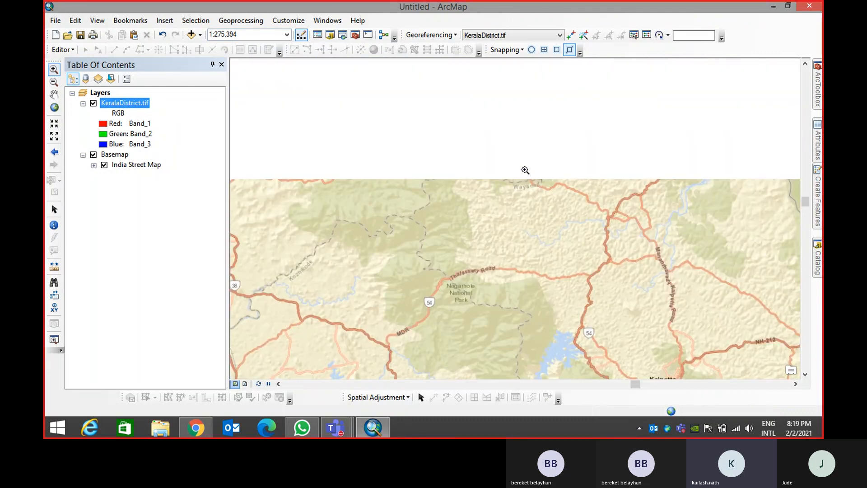
{"action": "left_click_drag", "start_coordinate": [385, 264], "coordinate": [394, 91]}
{"action": "left_click_drag", "start_coordinate": [712, 326], "coordinate": [457, 200]}
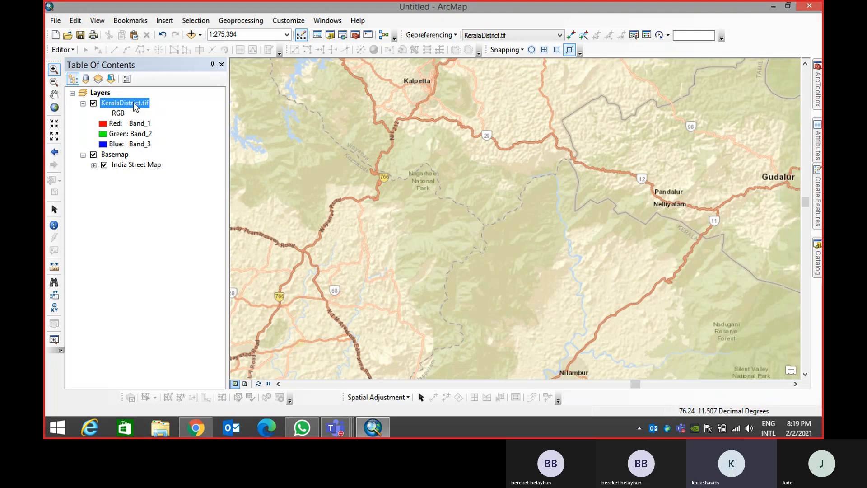
View the full extent of the KeralaDistrict.tif layer and compare it with the basemap by switching its visibility off and on
{"action": "right_click", "coordinate": [134, 103]}
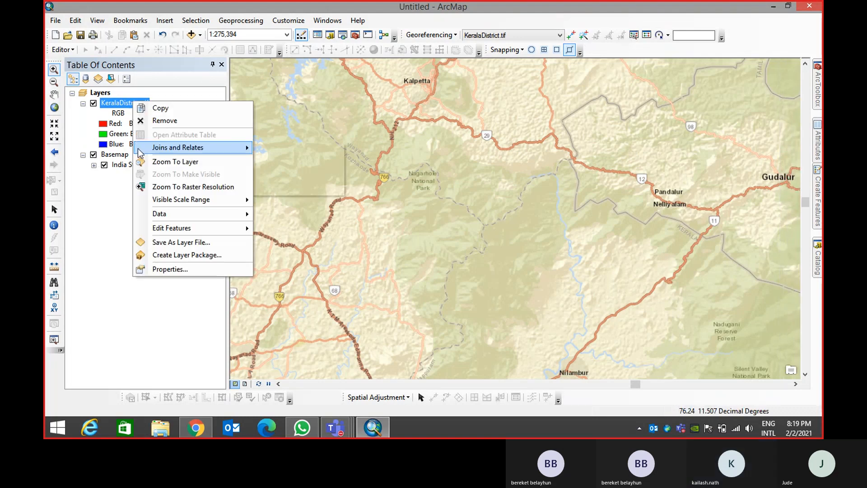
{"action": "left_click", "coordinate": [159, 165]}
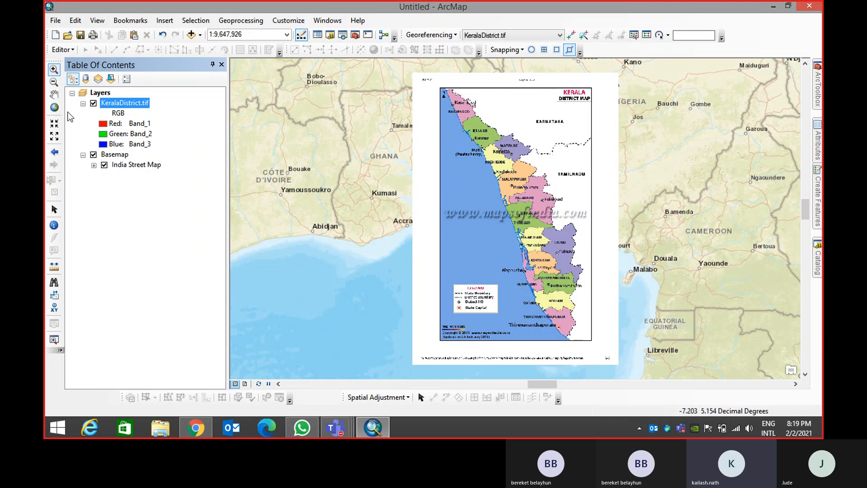
{"action": "left_click", "coordinate": [93, 103]}
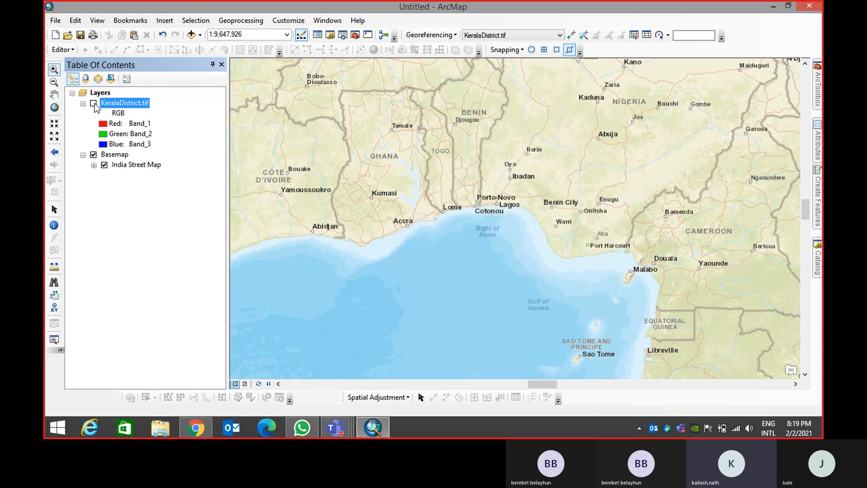
{"action": "left_click", "coordinate": [93, 104]}
{"action": "left_click", "coordinate": [94, 104]}
{"action": "left_click", "coordinate": [94, 104]}
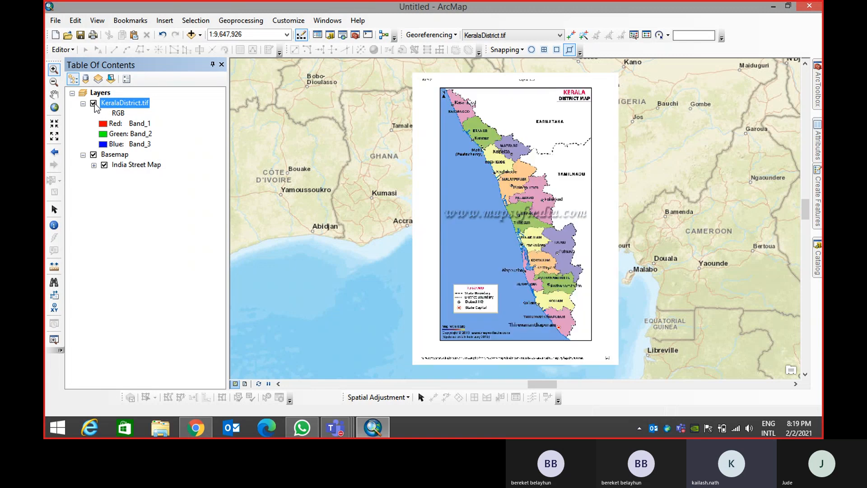
Frame southern India on the basemap at 1:4,000,000 and fit the KeralaDistrict.tif raster to that display
{"action": "left_click", "coordinate": [55, 152]}
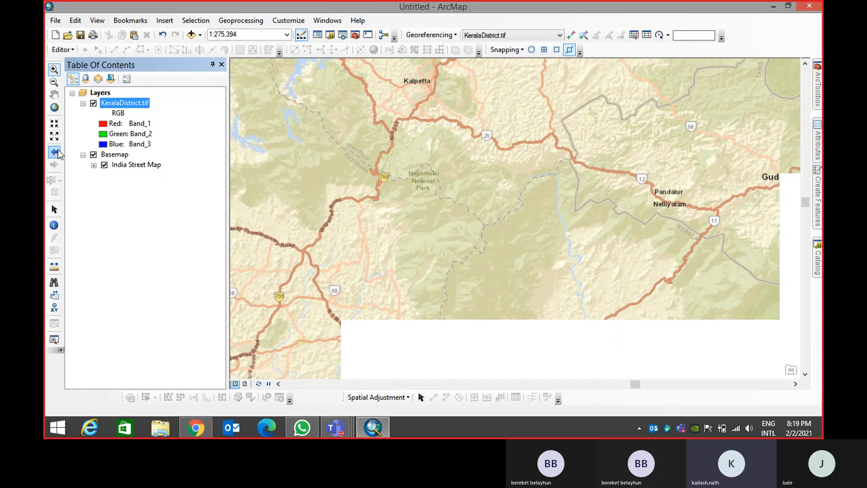
{"action": "scroll", "coordinate": [401, 172], "scroll_direction": "up", "scroll_amount": 5}
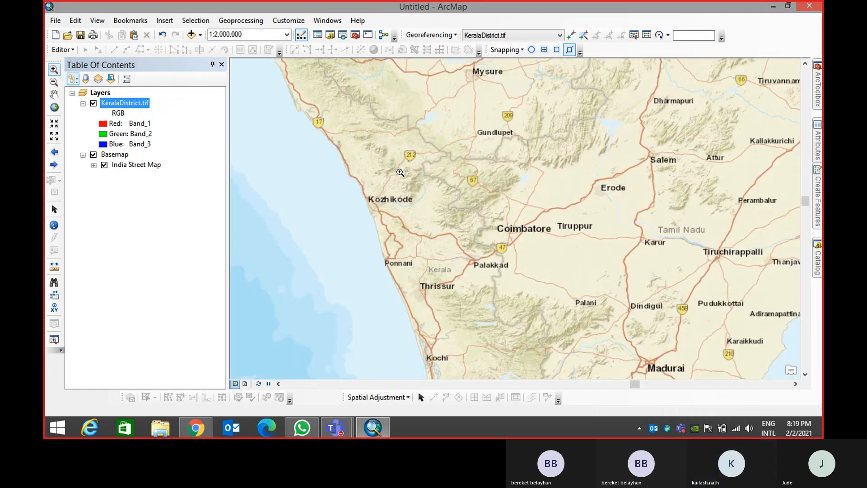
{"action": "scroll", "coordinate": [400, 172], "scroll_direction": "up", "scroll_amount": 2}
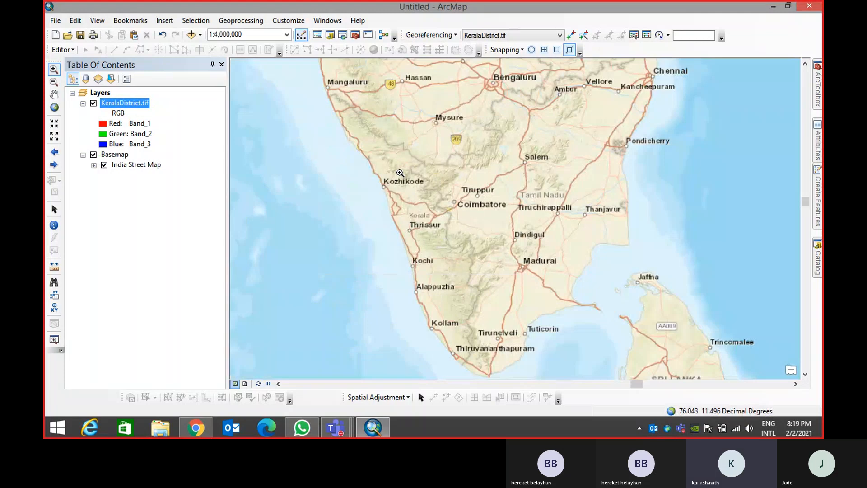
{"action": "left_click", "coordinate": [435, 34]}
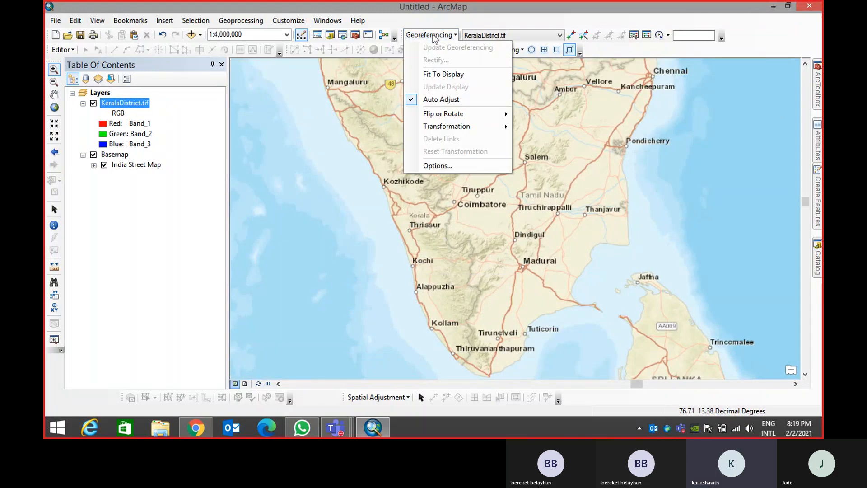
{"action": "left_click", "coordinate": [427, 74]}
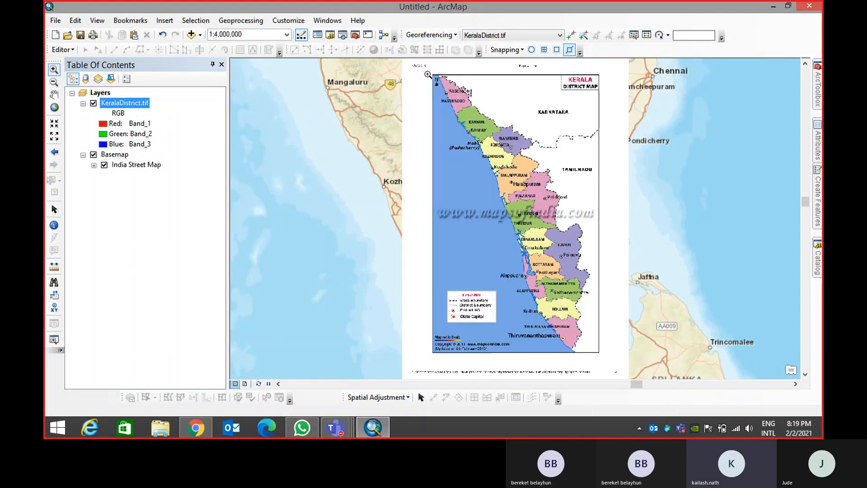
Hide the basemap and start the first control point on the raster at the inland end of the Kasaragod–Kannur district border
{"action": "left_click", "coordinate": [570, 35]}
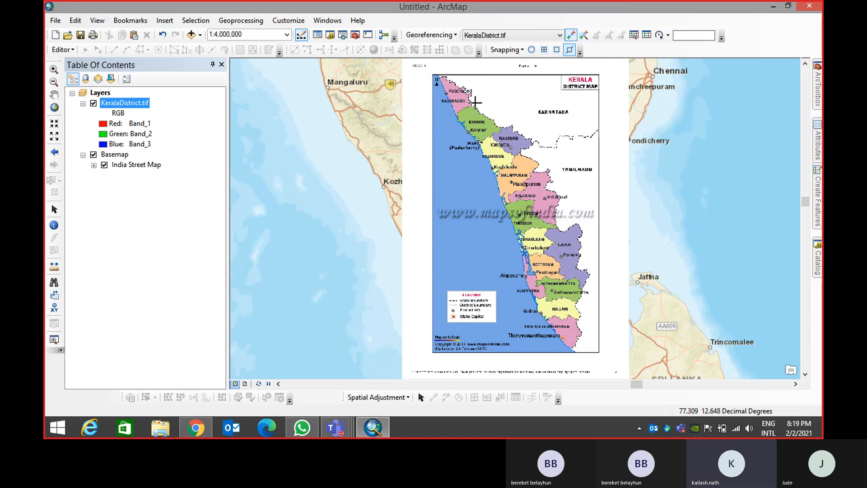
{"action": "left_click", "coordinate": [55, 70]}
{"action": "left_click_drag", "start_coordinate": [434, 81], "coordinate": [517, 144]}
{"action": "left_click", "coordinate": [571, 35]}
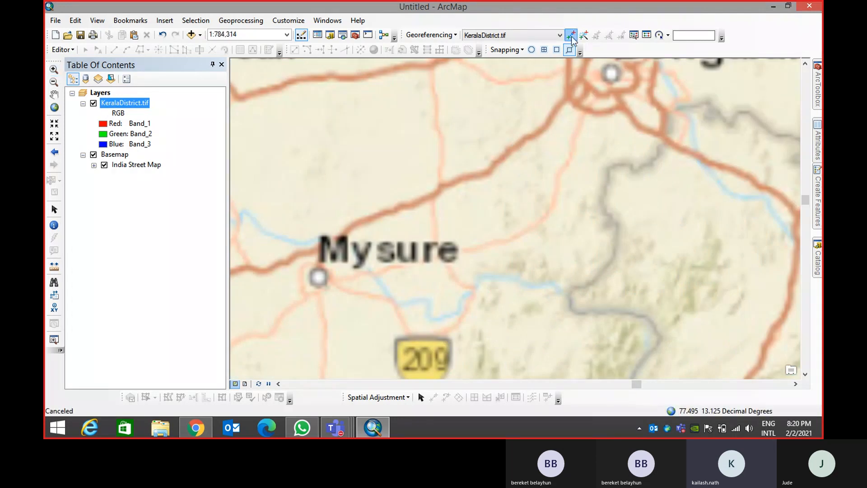
{"action": "left_click", "coordinate": [94, 155]}
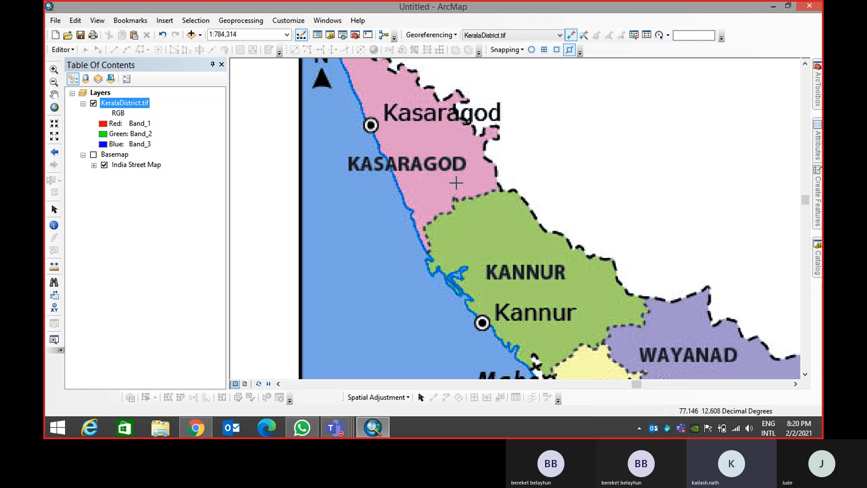
{"action": "left_click", "coordinate": [500, 189]}
Show the basemap, hide KeralaDistrict.tif, and link the first control point to the matching district-border junction on the Kerala–Karnataka boundary
{"action": "scroll", "coordinate": [594, 244], "scroll_direction": "down", "scroll_amount": 5}
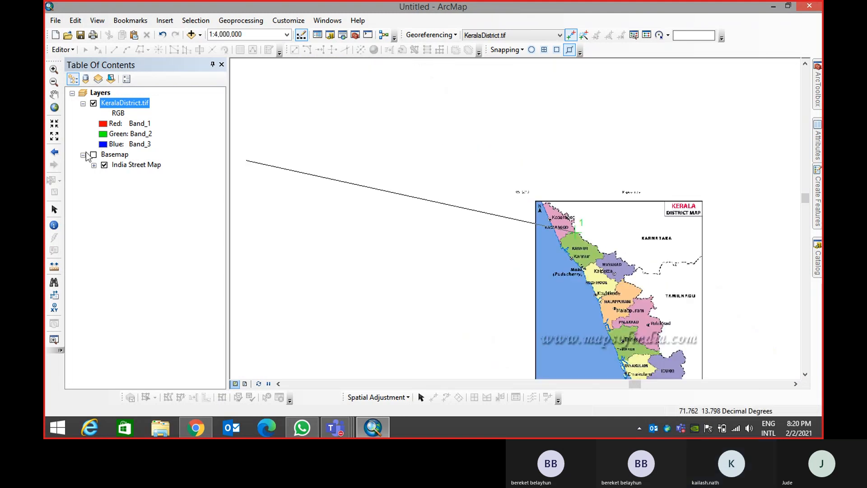
{"action": "left_click", "coordinate": [94, 154]}
{"action": "left_click", "coordinate": [94, 103]}
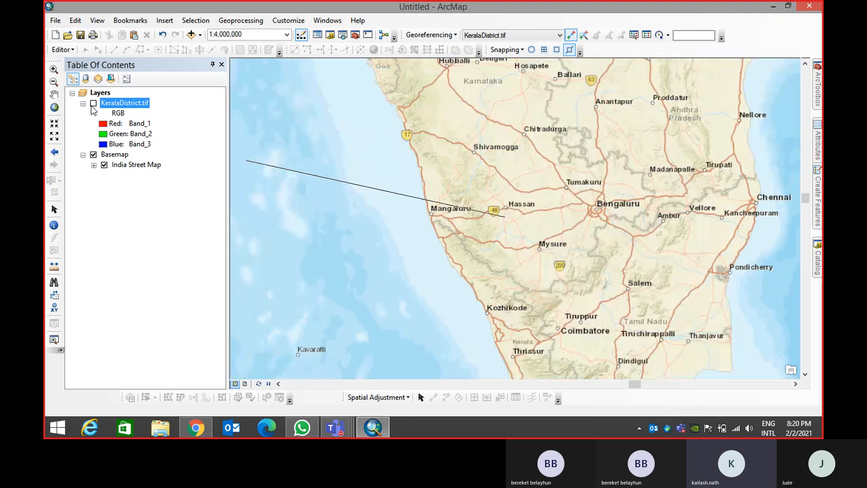
{"action": "scroll", "coordinate": [495, 266], "scroll_direction": "up", "scroll_amount": 2}
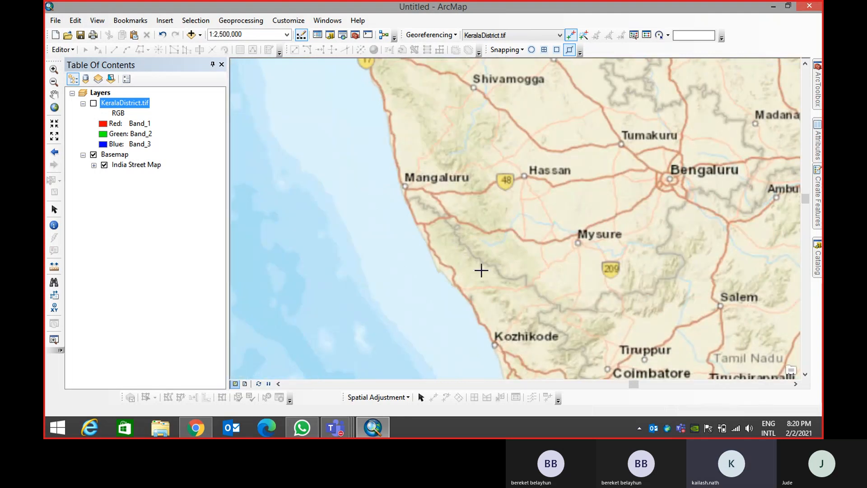
{"action": "scroll", "coordinate": [481, 270], "scroll_direction": "up", "scroll_amount": 4}
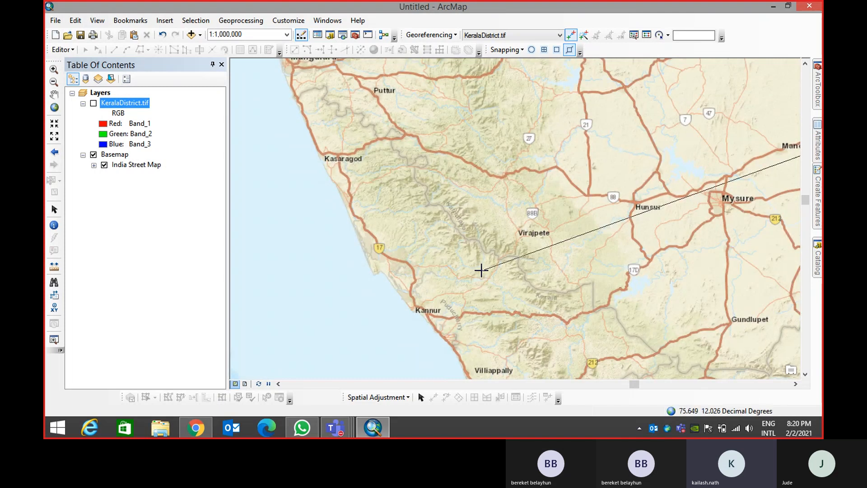
{"action": "scroll", "coordinate": [432, 211], "scroll_direction": "up", "scroll_amount": 2}
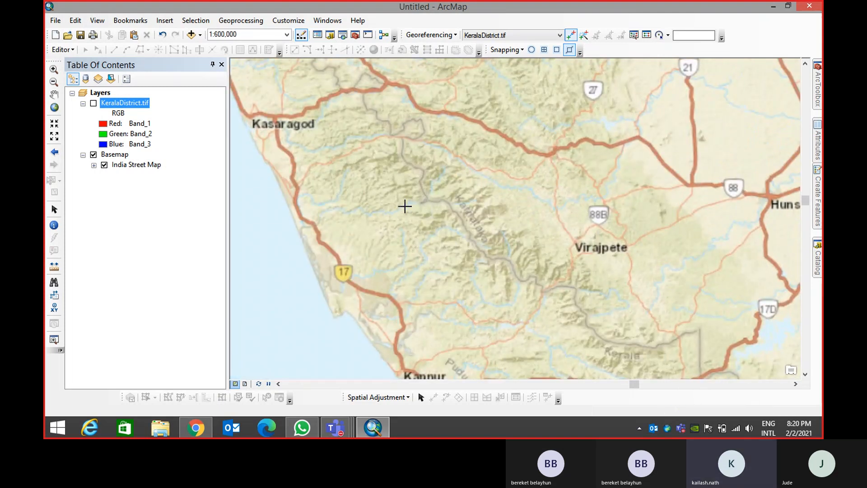
{"action": "scroll", "coordinate": [405, 206], "scroll_direction": "up", "scroll_amount": 1}
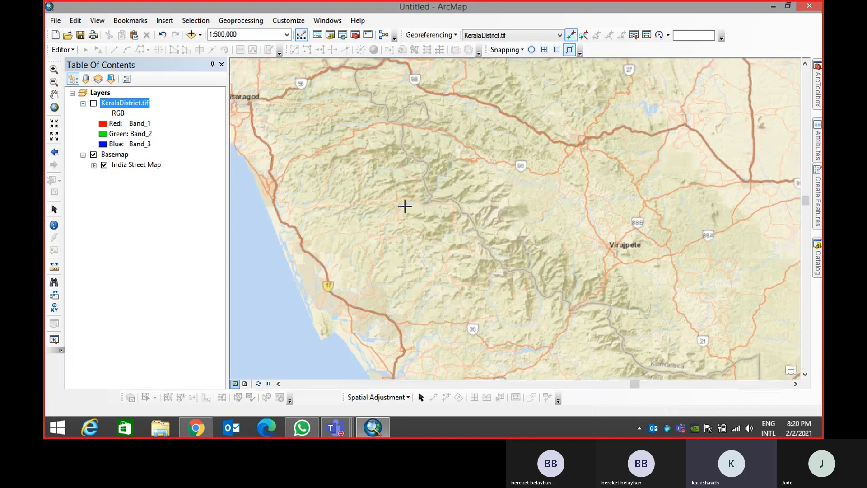
{"action": "scroll", "coordinate": [405, 206], "scroll_direction": "up", "scroll_amount": 1}
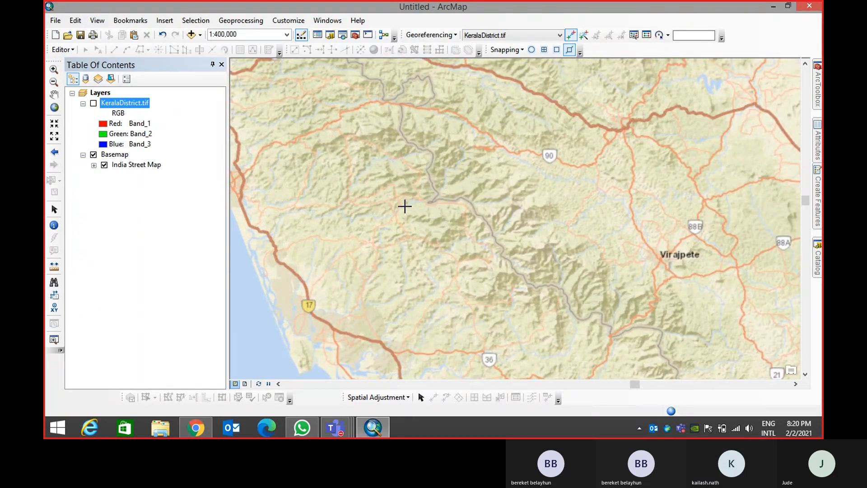
{"action": "scroll", "coordinate": [429, 213], "scroll_direction": "up", "scroll_amount": 2}
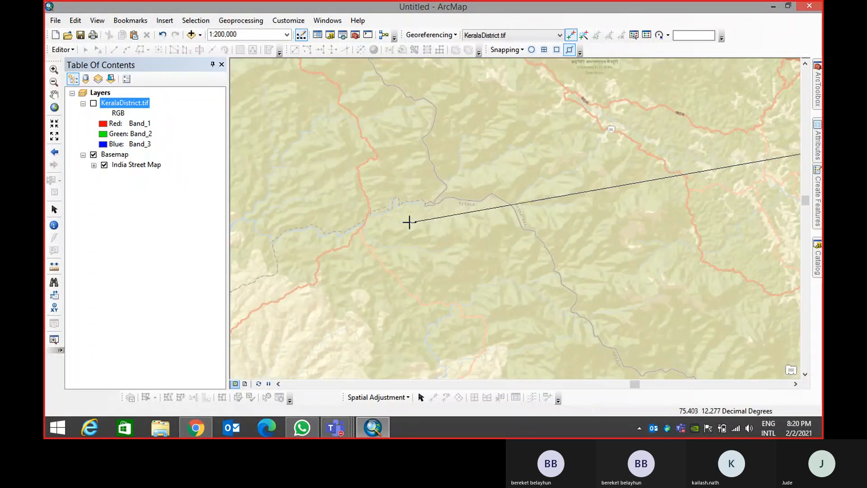
{"action": "left_click", "coordinate": [426, 203]}
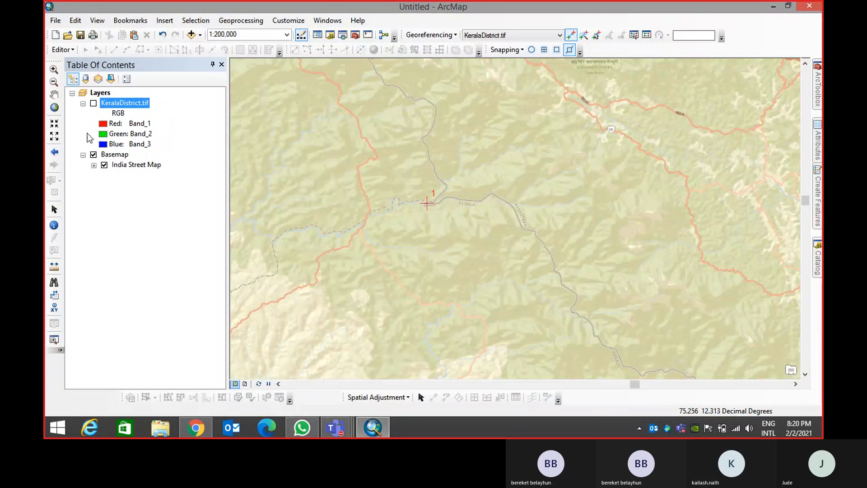
{"action": "left_click", "coordinate": [54, 153]}
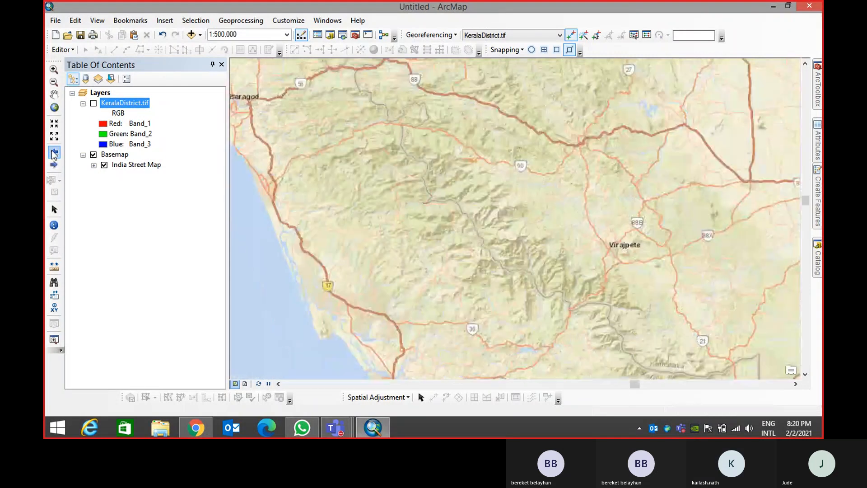
Show KeralaDistrict.tif and start the second control point at the inland end of the Kollam–Thiruvananthapuram district border
{"action": "left_click", "coordinate": [93, 103]}
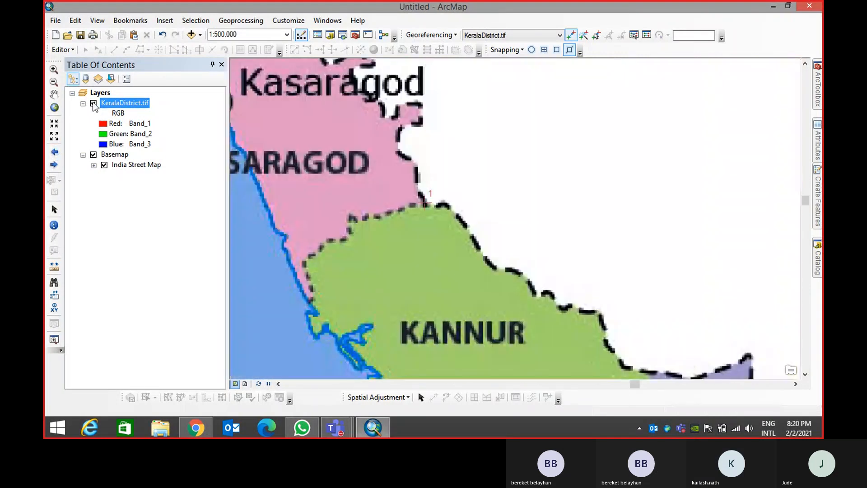
{"action": "left_click", "coordinate": [94, 104]}
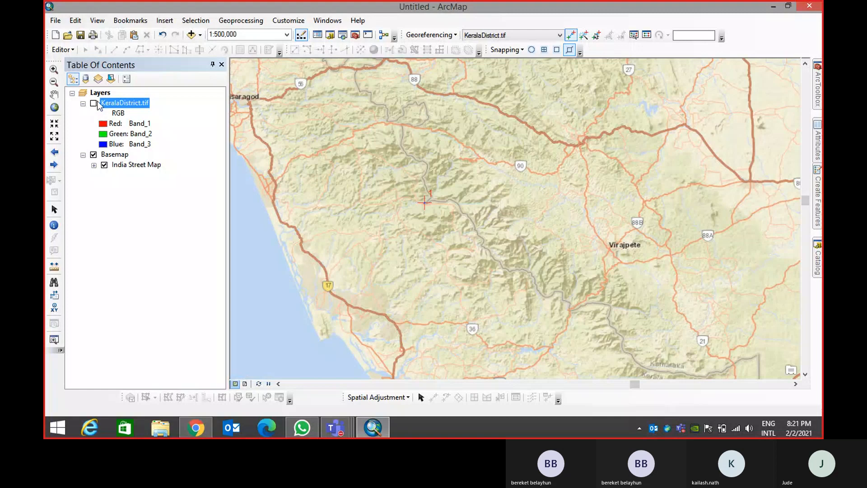
{"action": "scroll", "coordinate": [433, 184], "scroll_direction": "up", "scroll_amount": 5}
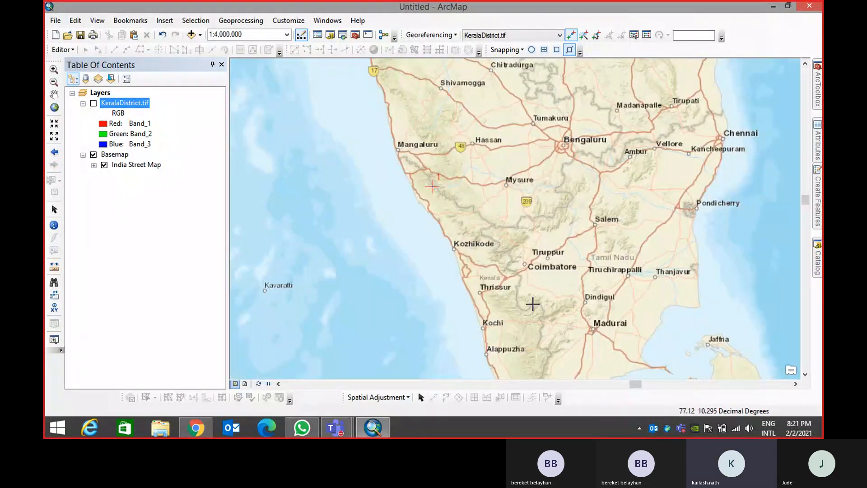
{"action": "left_click_drag", "start_coordinate": [508, 238], "coordinate": [482, 181]}
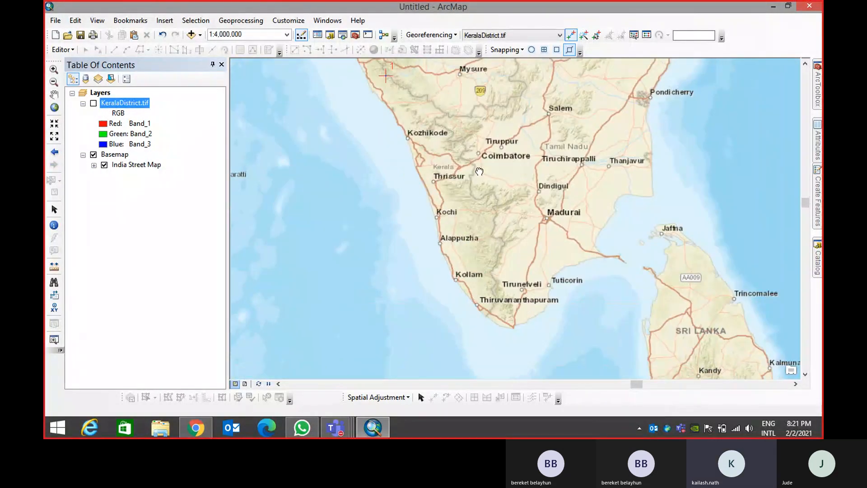
{"action": "left_click", "coordinate": [93, 103]}
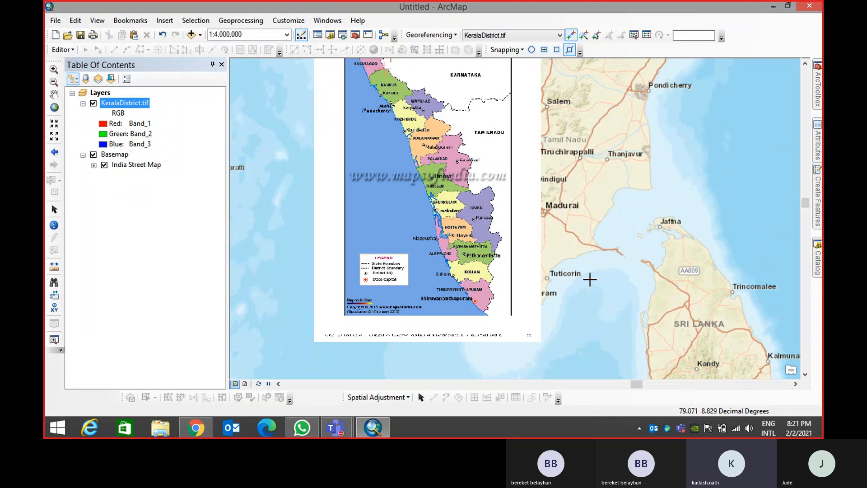
{"action": "scroll", "coordinate": [489, 278], "scroll_direction": "up", "scroll_amount": 2}
{"action": "scroll", "coordinate": [489, 280], "scroll_direction": "down", "scroll_amount": 5}
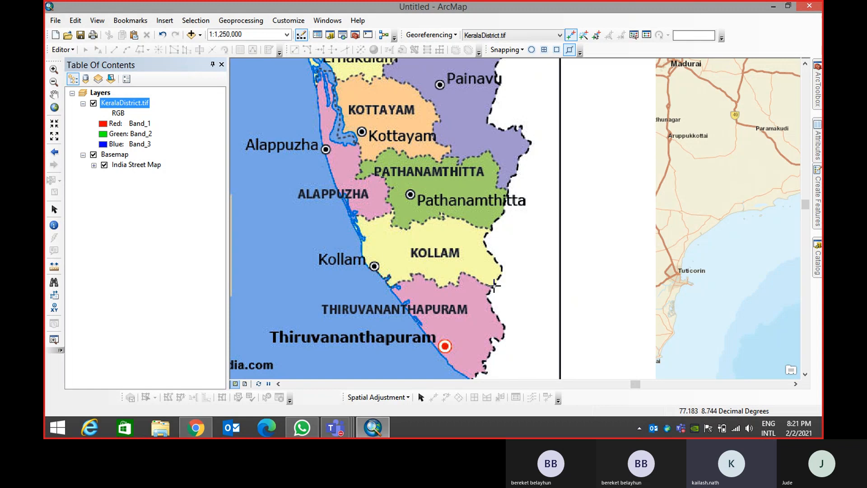
{"action": "left_click", "coordinate": [493, 286]}
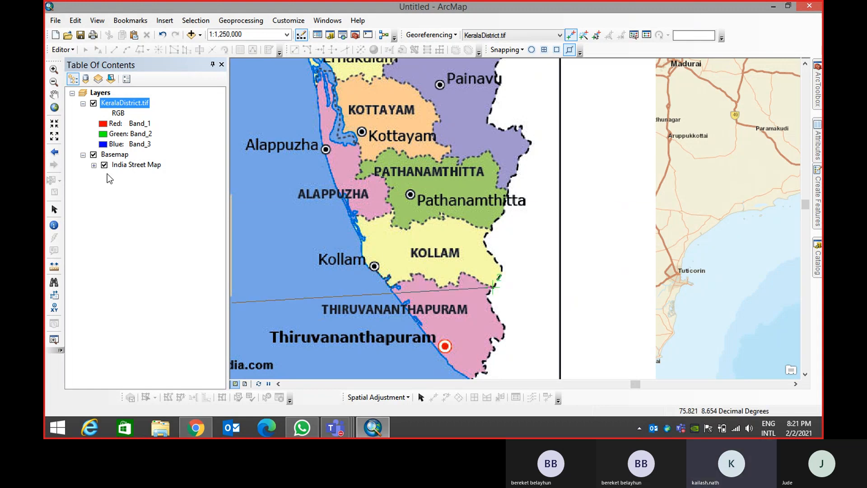
Hide KeralaDistrict.tif and link the second control point to the matching district-border junction on the state boundary near Ponmudi
{"action": "left_click", "coordinate": [83, 104]}
{"action": "left_click", "coordinate": [93, 103]}
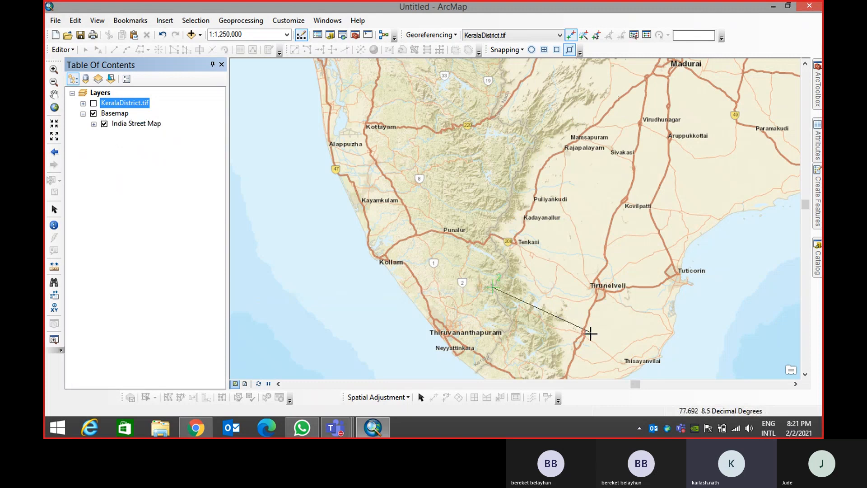
{"action": "scroll", "coordinate": [493, 282], "scroll_direction": "up", "scroll_amount": 1}
{"action": "scroll", "coordinate": [493, 282], "scroll_direction": "up", "scroll_amount": 1}
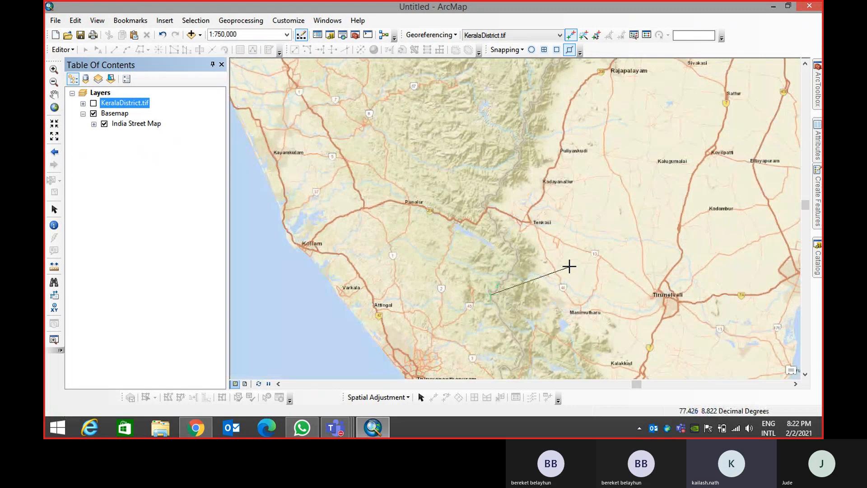
{"action": "scroll", "coordinate": [491, 300], "scroll_direction": "up", "scroll_amount": 3}
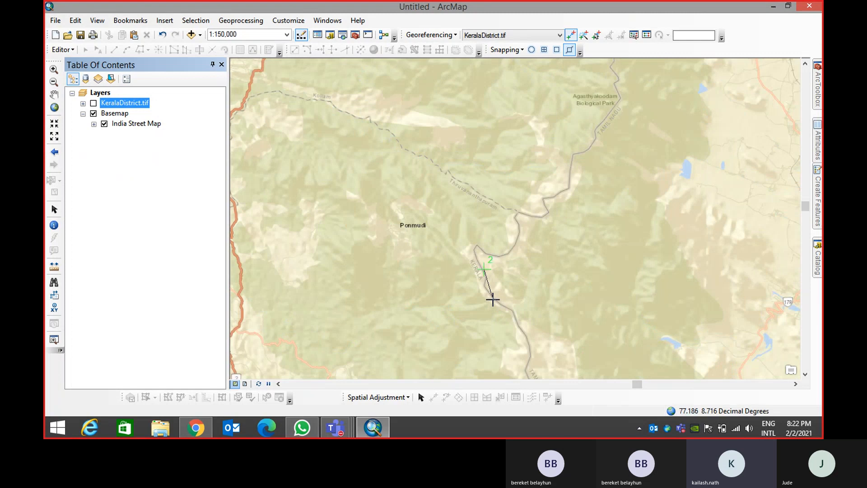
{"action": "left_click", "coordinate": [484, 269]}
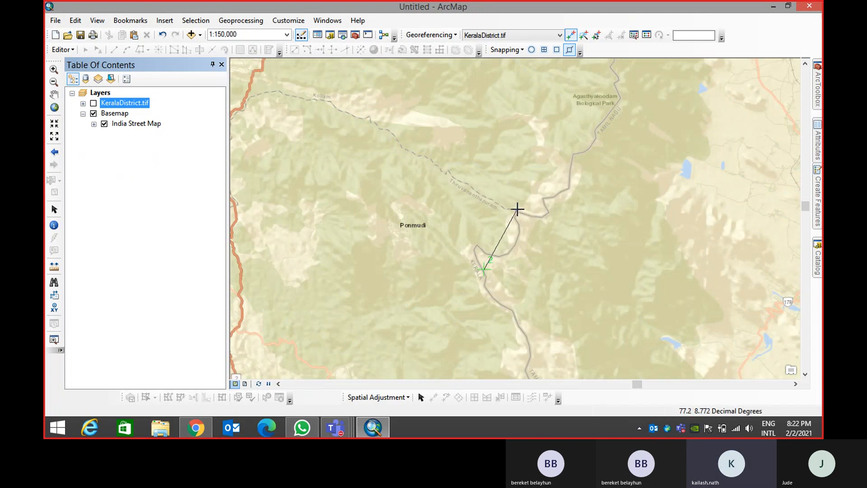
{"action": "left_click", "coordinate": [519, 210]}
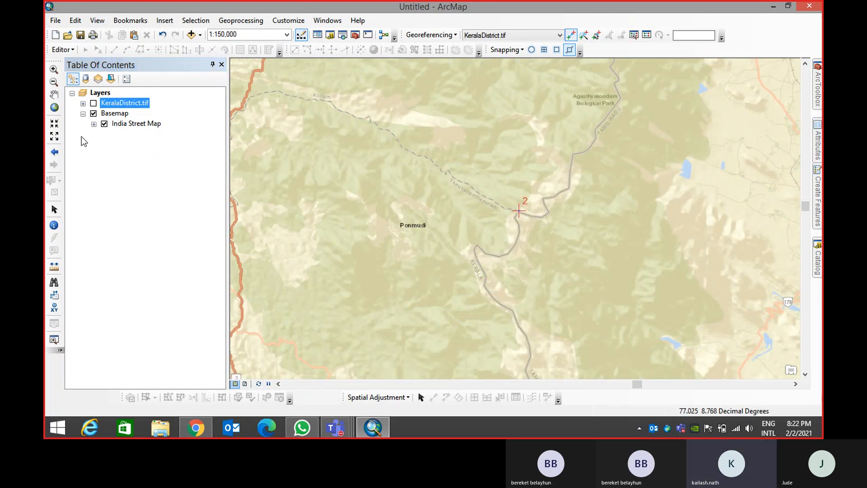
Show KeralaDistrict.tif and start the third control point where the Alappuzha, Kottayam and Pathanamthitta district borders meet
{"action": "left_click", "coordinate": [94, 103]}
{"action": "left_click", "coordinate": [54, 152]}
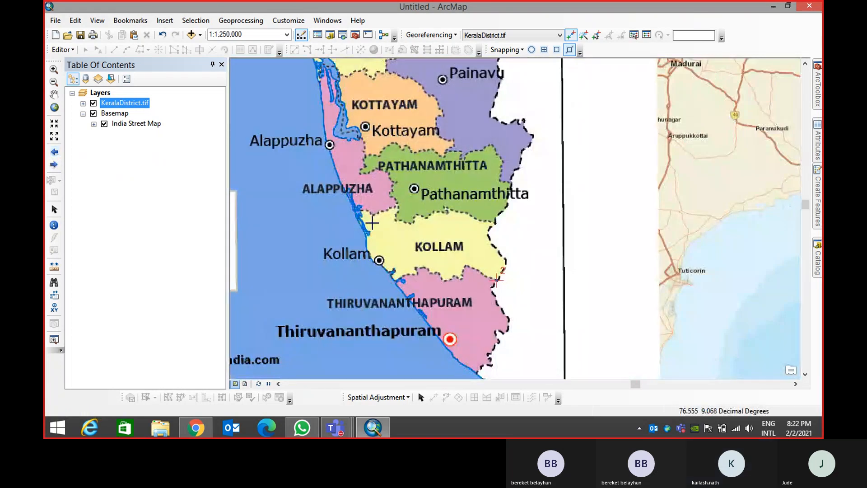
{"action": "left_click_drag", "start_coordinate": [367, 222], "coordinate": [494, 297]}
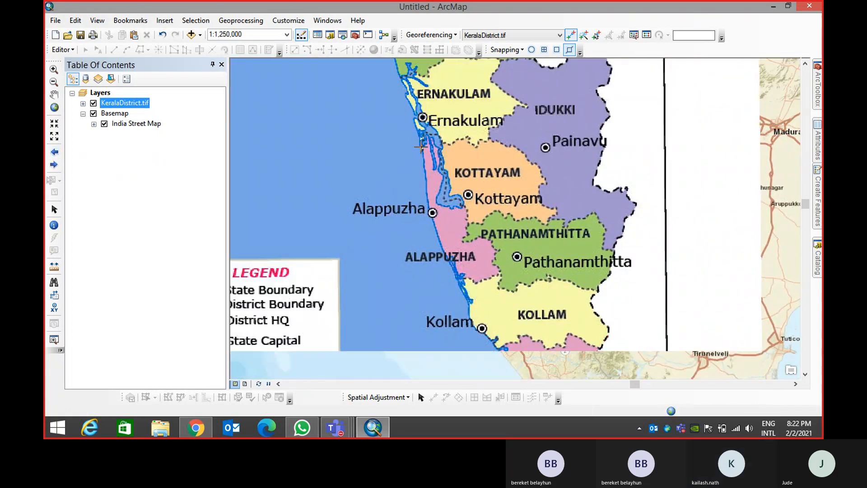
{"action": "left_click_drag", "start_coordinate": [408, 115], "coordinate": [437, 232]}
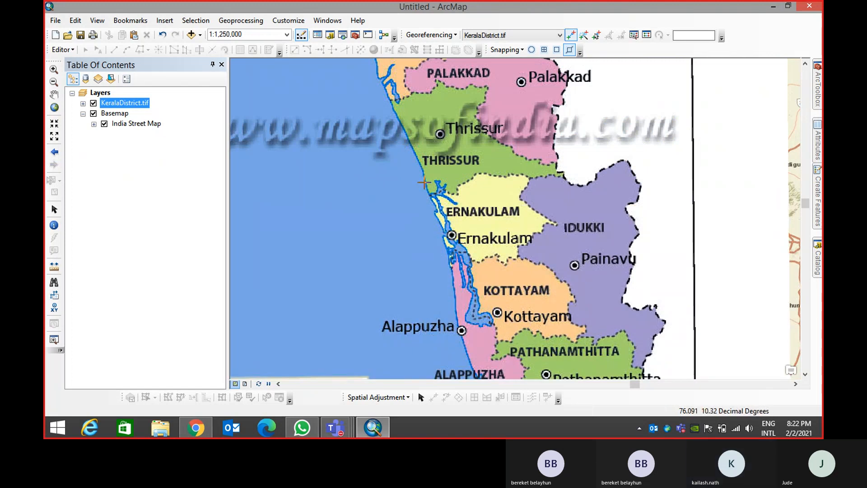
{"action": "scroll", "coordinate": [520, 259], "scroll_direction": "up", "scroll_amount": 2}
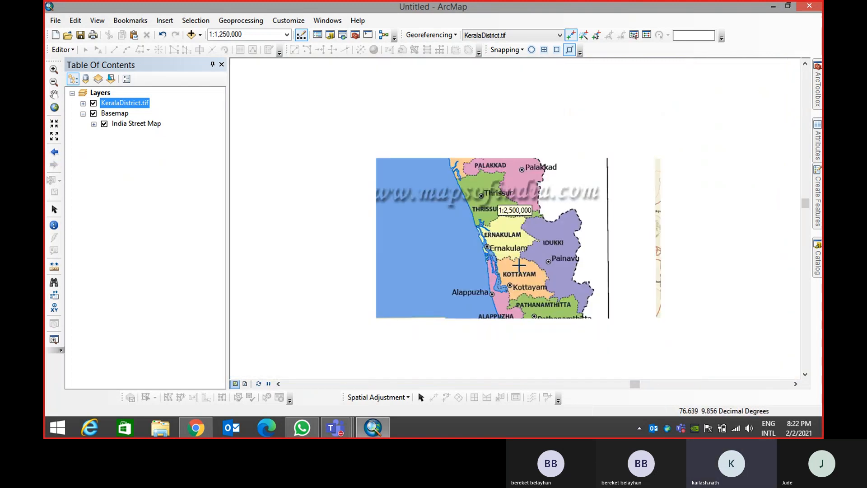
{"action": "scroll", "coordinate": [509, 307], "scroll_direction": "down", "scroll_amount": 2}
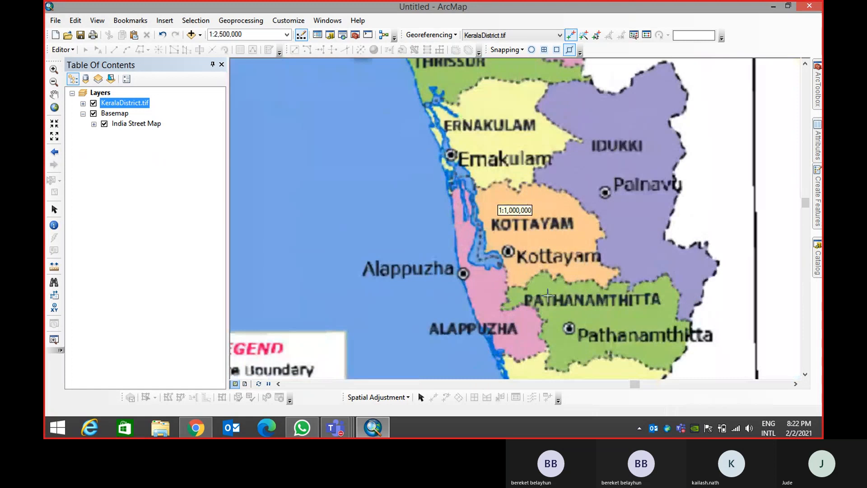
{"action": "scroll", "coordinate": [618, 285], "scroll_direction": "down", "scroll_amount": 1}
{"action": "scroll", "coordinate": [614, 282], "scroll_direction": "down", "scroll_amount": 1}
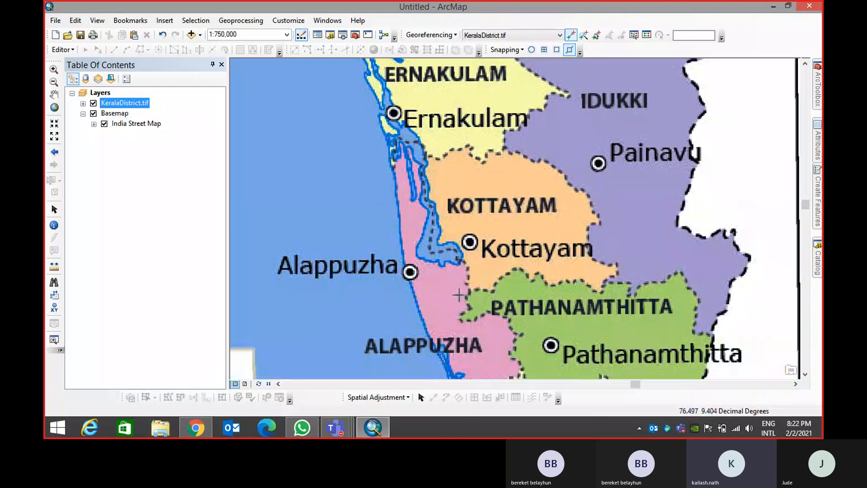
{"action": "left_click", "coordinate": [467, 293]}
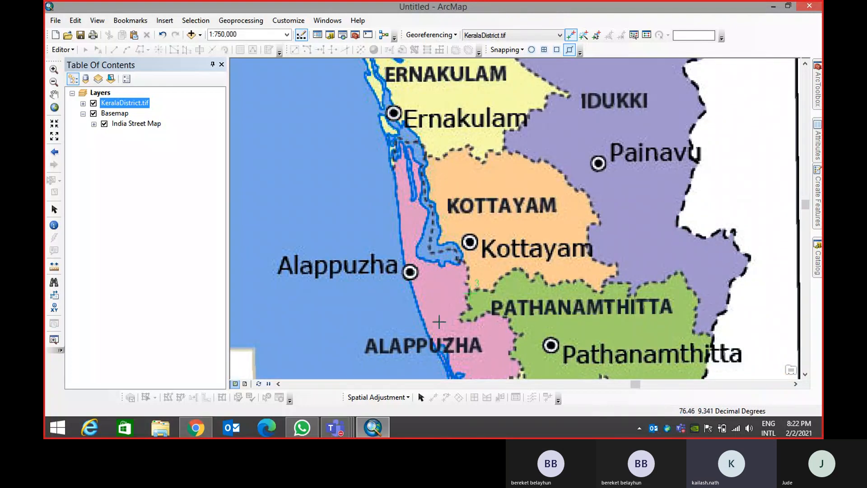
Hide KeralaDistrict.tif and link the third control point to the matching three-district junction west of Thiruvalla on the basemap
{"action": "left_click", "coordinate": [93, 104]}
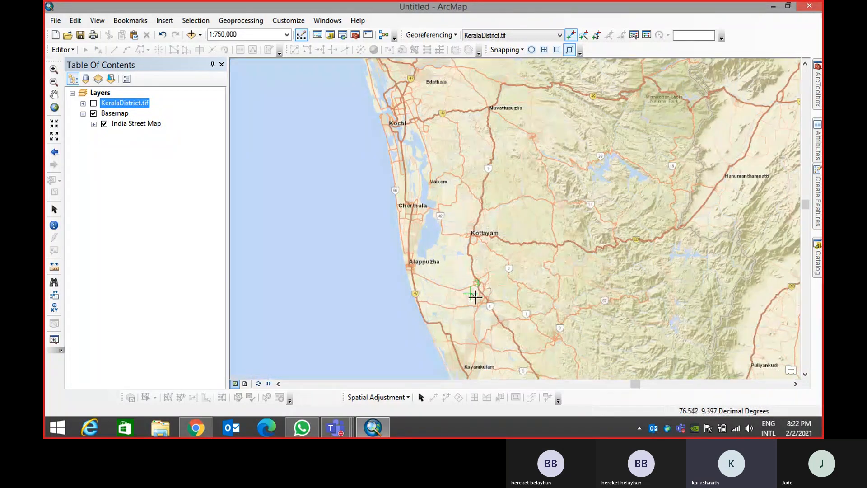
{"action": "scroll", "coordinate": [476, 296], "scroll_direction": "down", "scroll_amount": 3}
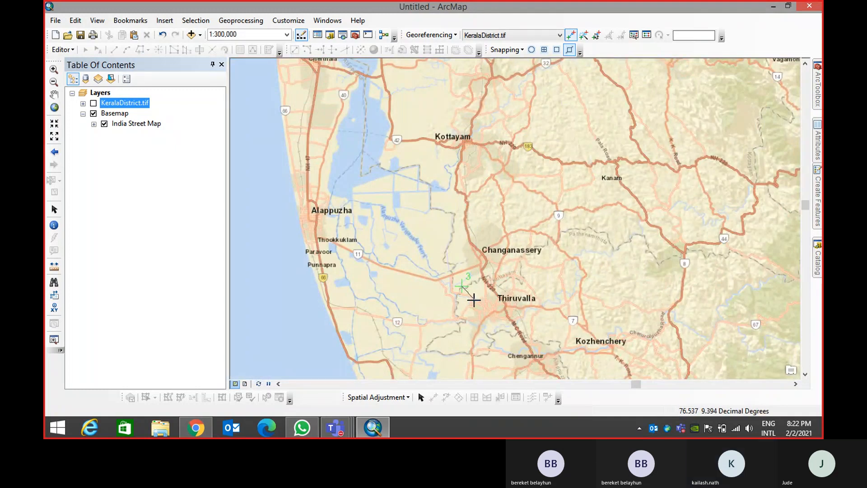
{"action": "scroll", "coordinate": [459, 294], "scroll_direction": "down", "scroll_amount": 3}
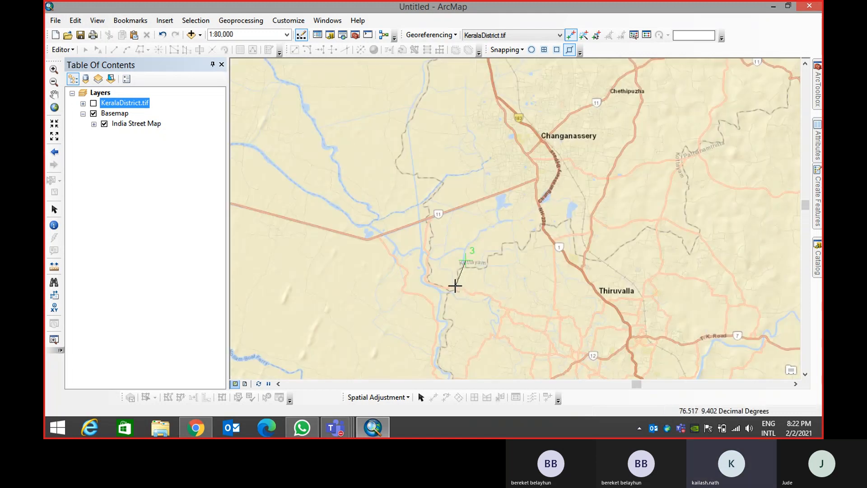
{"action": "left_click", "coordinate": [451, 291]}
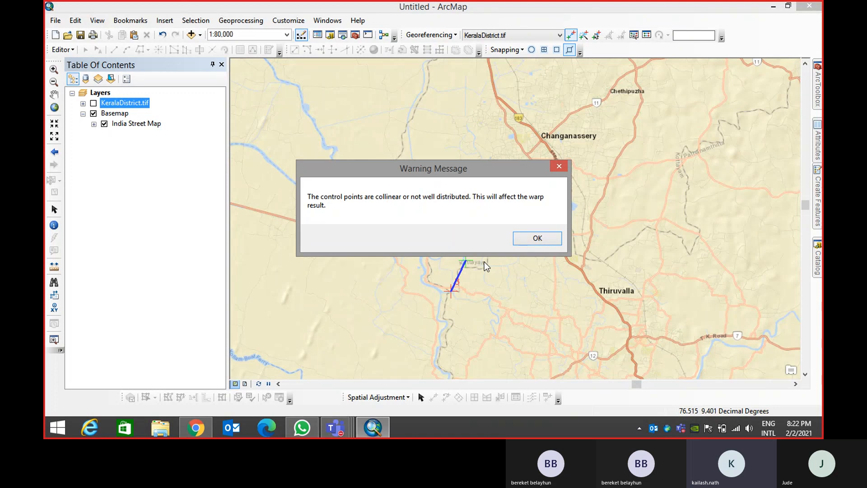
{"action": "left_click", "coordinate": [536, 238]}
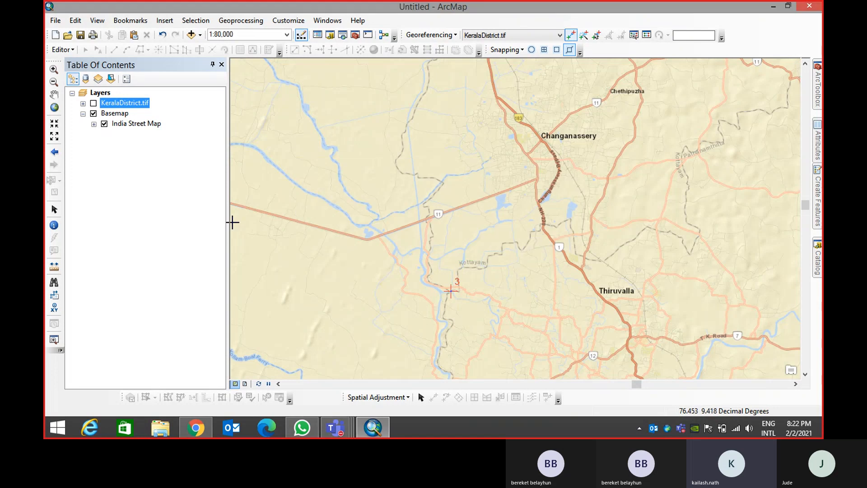
Add a fourth control point linking the raster's junction of Wayanad's eastern edge with the Karnataka–Tamil Nadu boundary to its match on the basemap
{"action": "left_click", "coordinate": [93, 103]}
{"action": "right_click", "coordinate": [128, 103]}
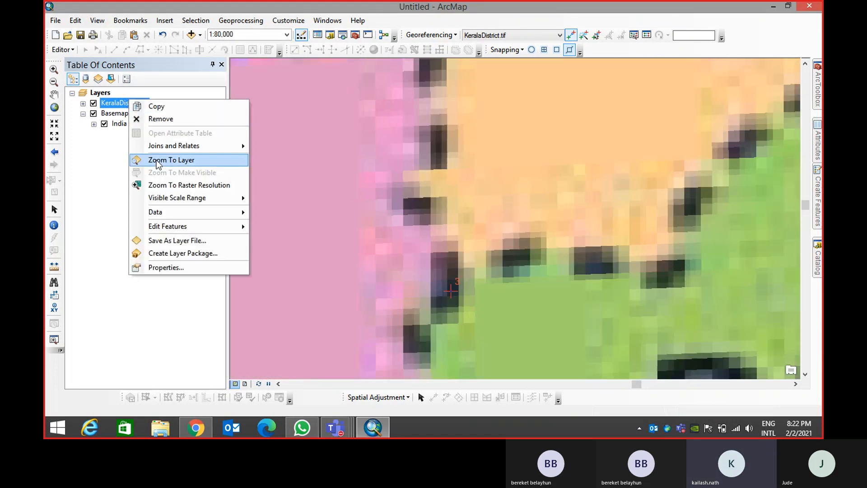
{"action": "left_click", "coordinate": [156, 160]}
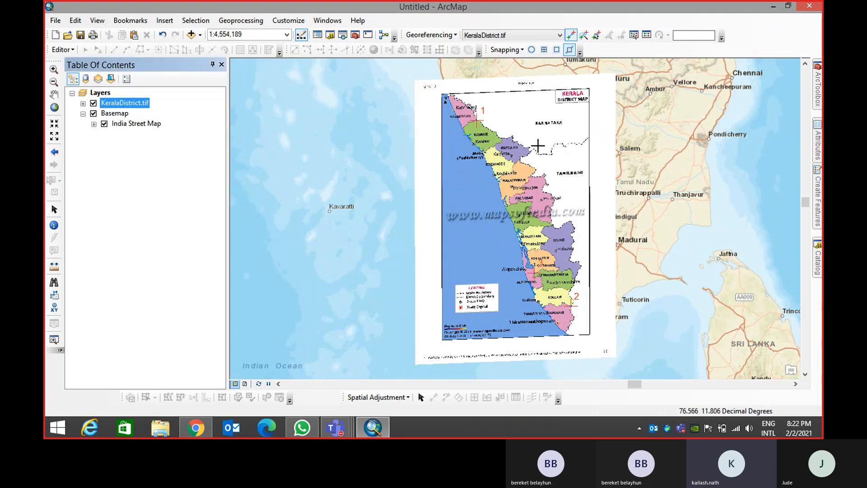
{"action": "key", "text": "z"}
{"action": "left_click_drag", "start_coordinate": [516, 135], "coordinate": [566, 168]}
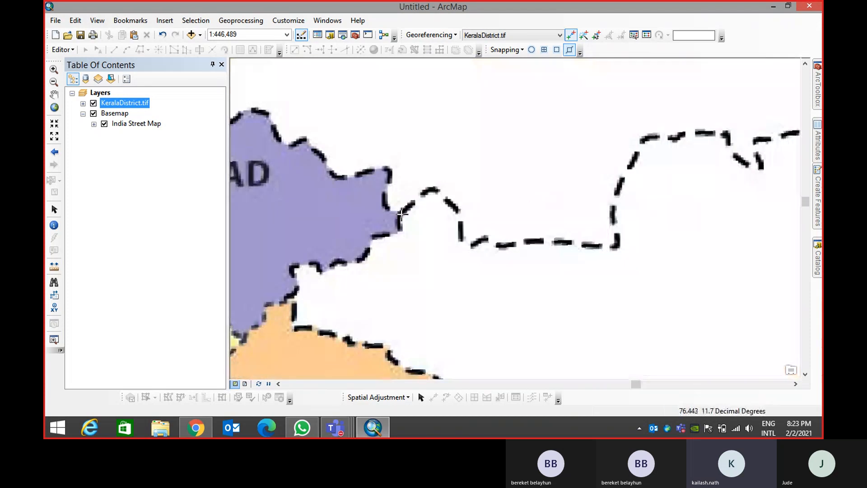
{"action": "left_click", "coordinate": [401, 212]}
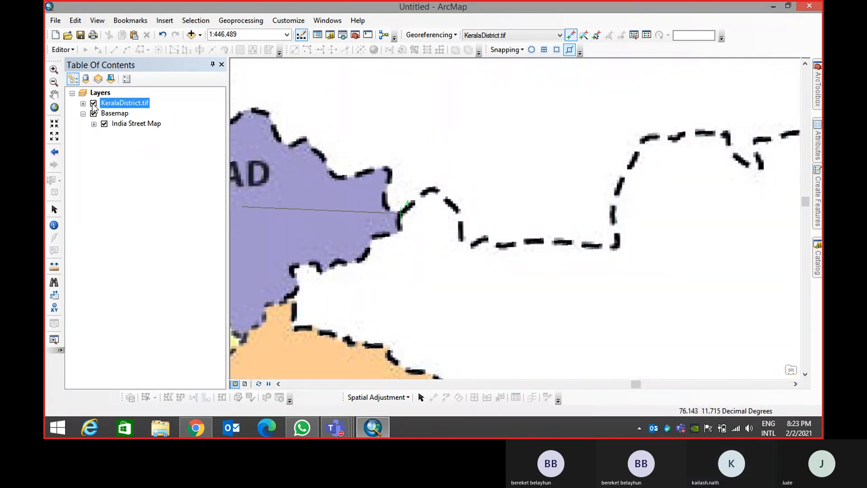
{"action": "left_click", "coordinate": [93, 103]}
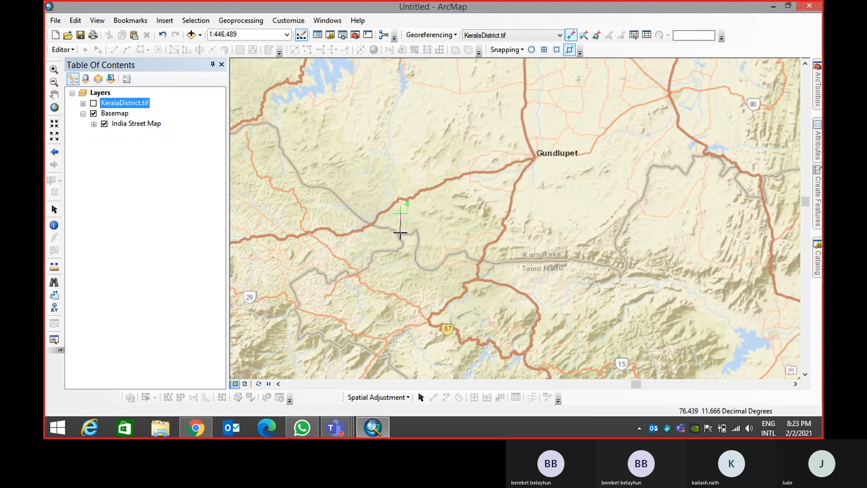
{"action": "left_click", "coordinate": [397, 232]}
Show the full KeralaDistrict.tif layer and set its transparency to 50% to compare its alignment with the basemap
{"action": "left_click", "coordinate": [93, 103]}
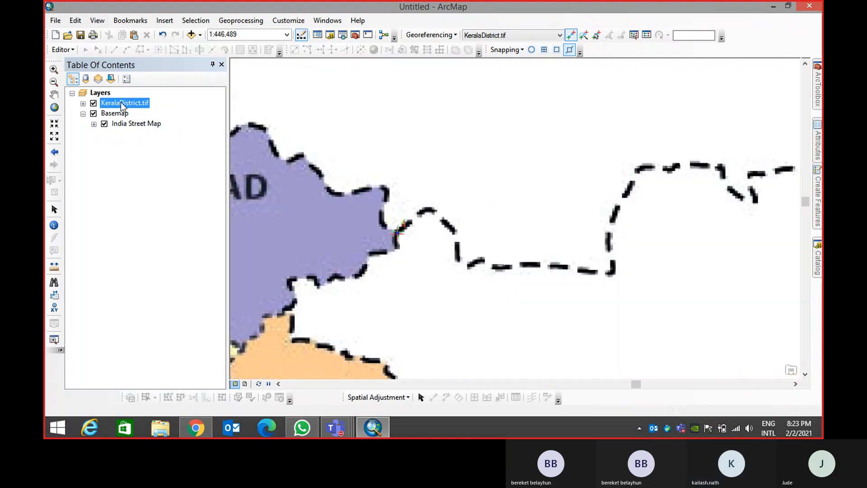
{"action": "right_click", "coordinate": [123, 105]}
{"action": "left_click", "coordinate": [163, 163]}
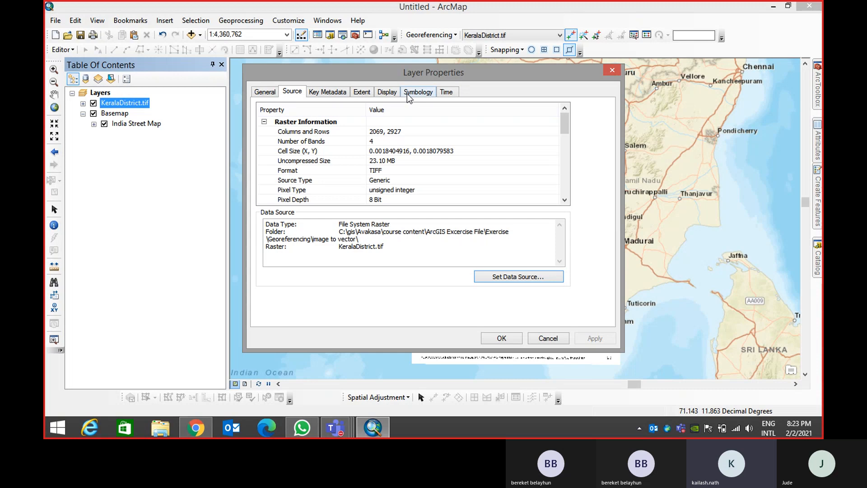
{"action": "left_click", "coordinate": [411, 92]}
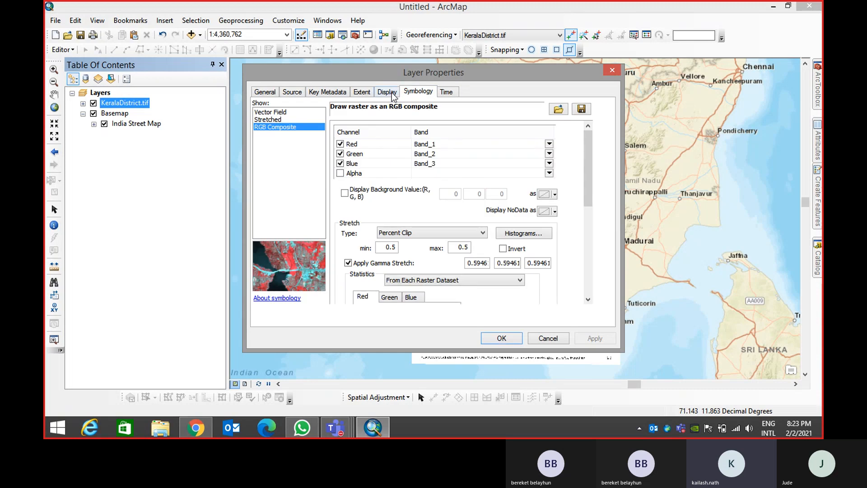
{"action": "left_click", "coordinate": [393, 96]}
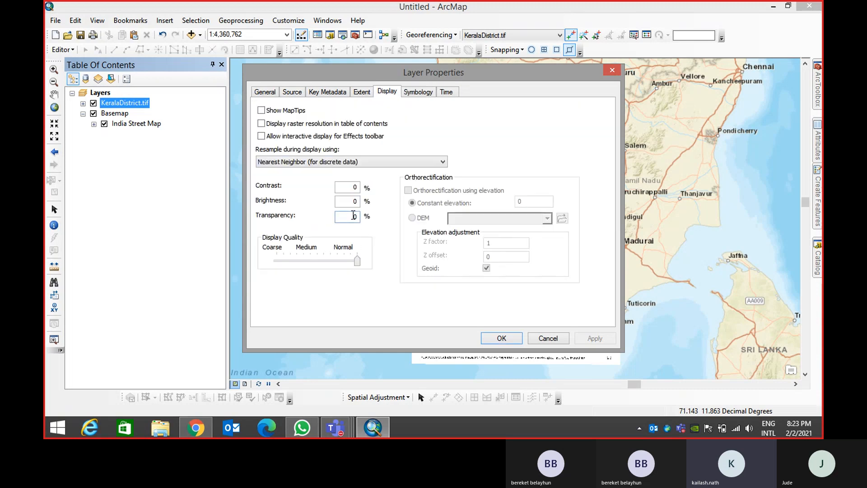
{"action": "type", "text": "5"}
{"action": "key", "text": "Return"}
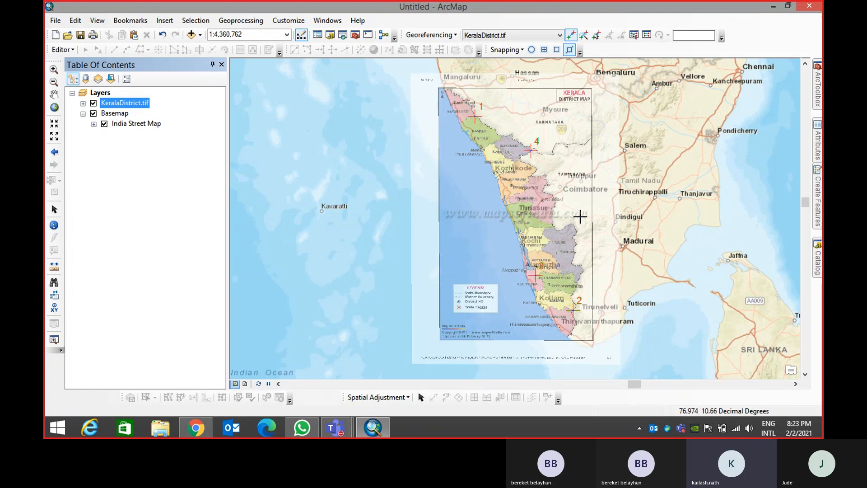
{"action": "scroll", "coordinate": [532, 308], "scroll_direction": "down", "scroll_amount": 3}
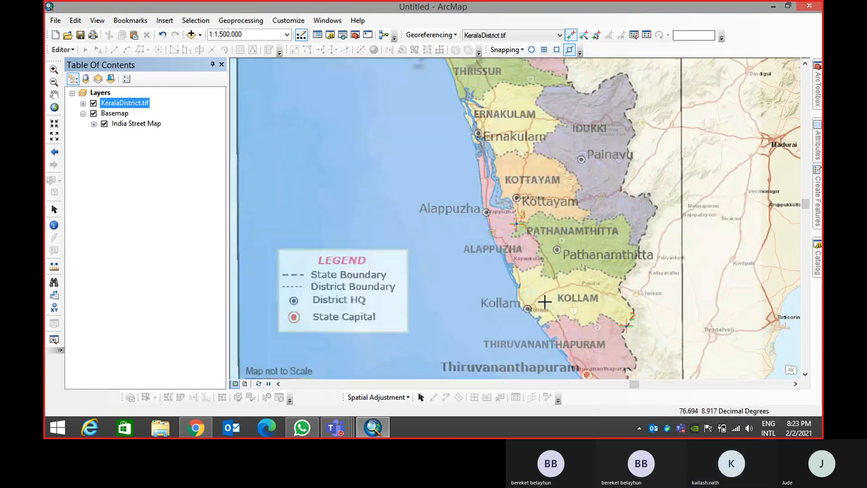
Examine the semi-transparent raster's alignment with the basemap from Kollam northward along the coast to Kannur and Wayanad
{"action": "scroll", "coordinate": [545, 302], "scroll_direction": "up", "scroll_amount": 3}
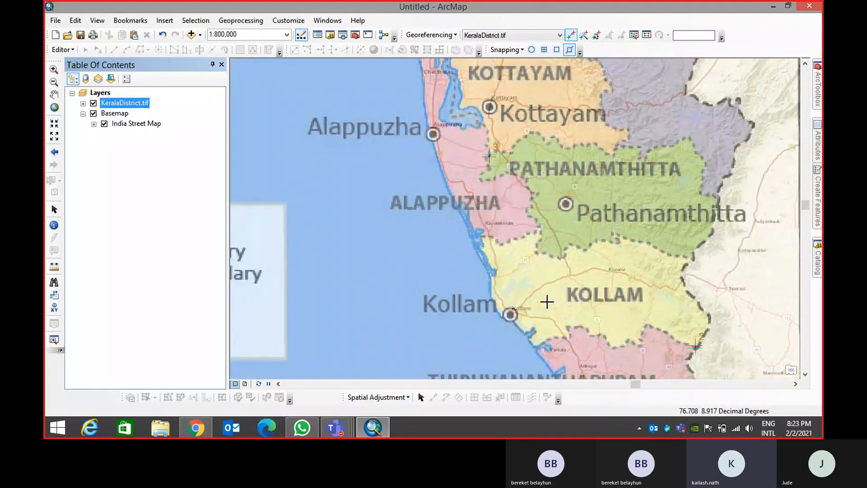
{"action": "left_click_drag", "start_coordinate": [519, 156], "coordinate": [555, 374]}
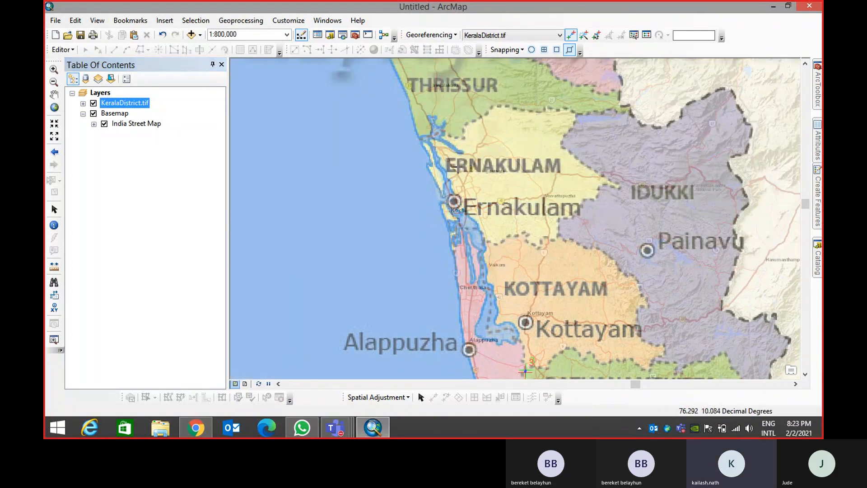
{"action": "left_click_drag", "start_coordinate": [460, 172], "coordinate": [472, 376]}
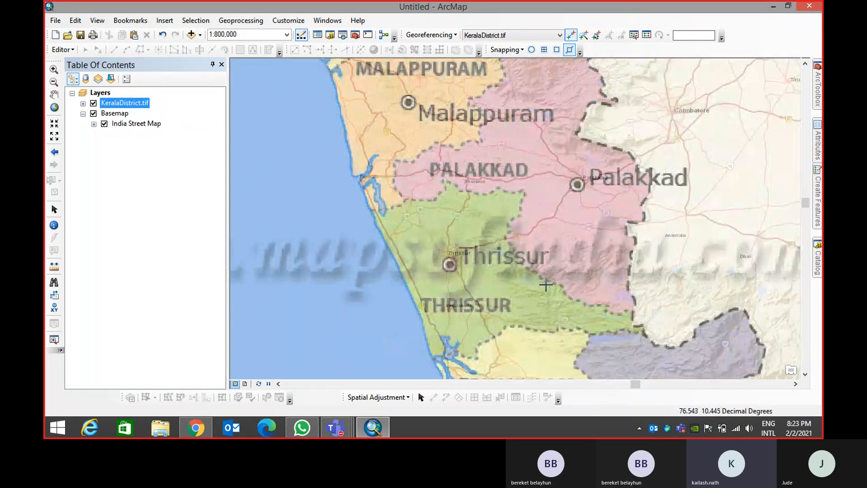
{"action": "left_click_drag", "start_coordinate": [532, 364], "coordinate": [533, 357]}
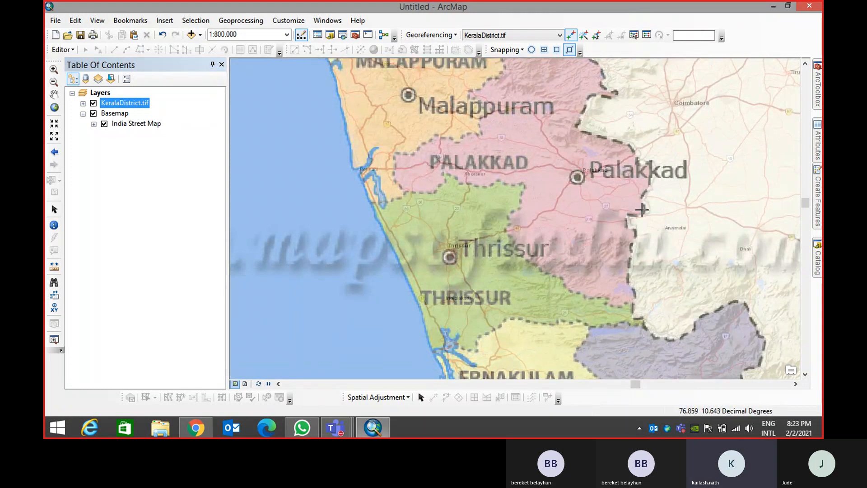
{"action": "left_click_drag", "start_coordinate": [556, 130], "coordinate": [555, 278]}
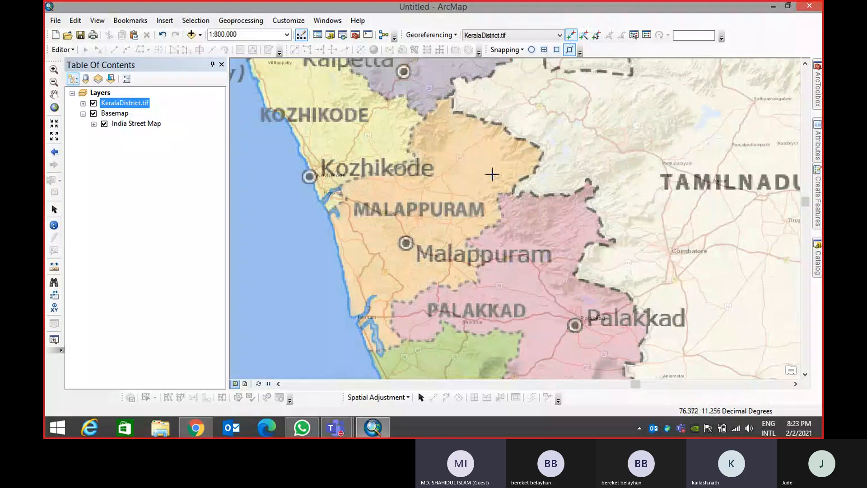
{"action": "left_click_drag", "start_coordinate": [491, 182], "coordinate": [560, 298]}
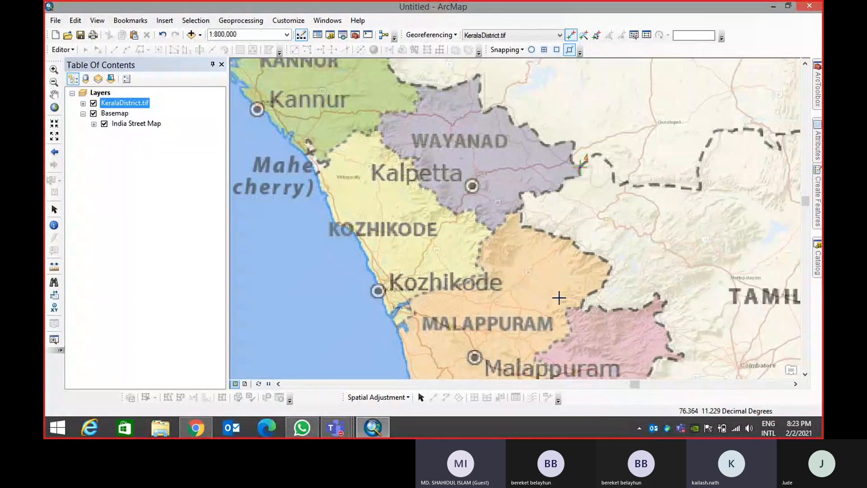
{"action": "left_click_drag", "start_coordinate": [580, 166], "coordinate": [777, 205]}
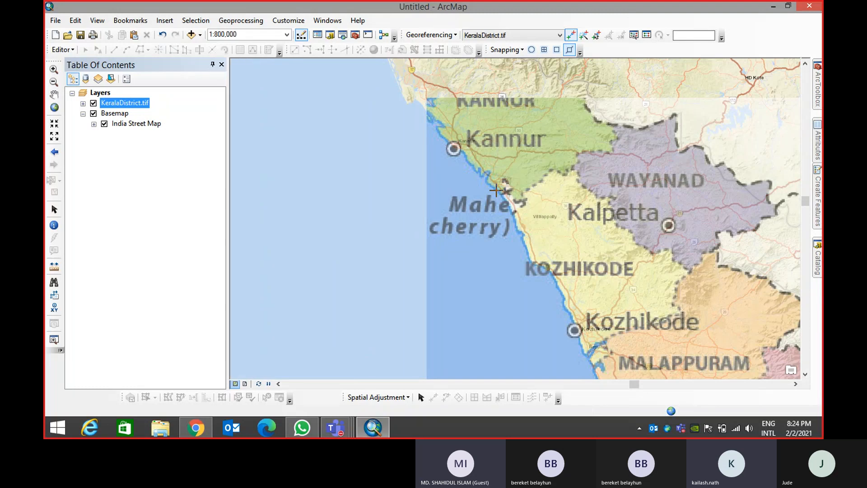
Add a fifth control point linking the raster's Kannur–Kozhikode–Wayanad district junction to its match on the basemap
{"action": "scroll", "coordinate": [511, 201], "scroll_direction": "up", "scroll_amount": 3}
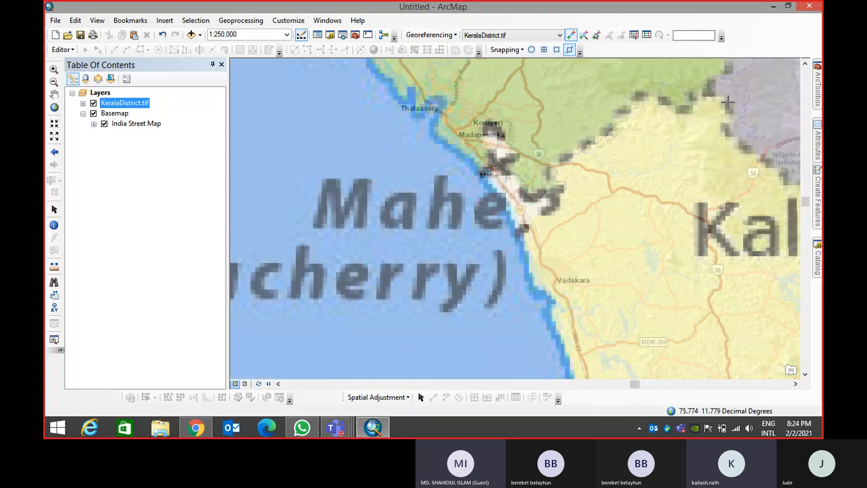
{"action": "left_click_drag", "start_coordinate": [727, 100], "coordinate": [480, 253]}
{"action": "left_click", "coordinate": [482, 248]}
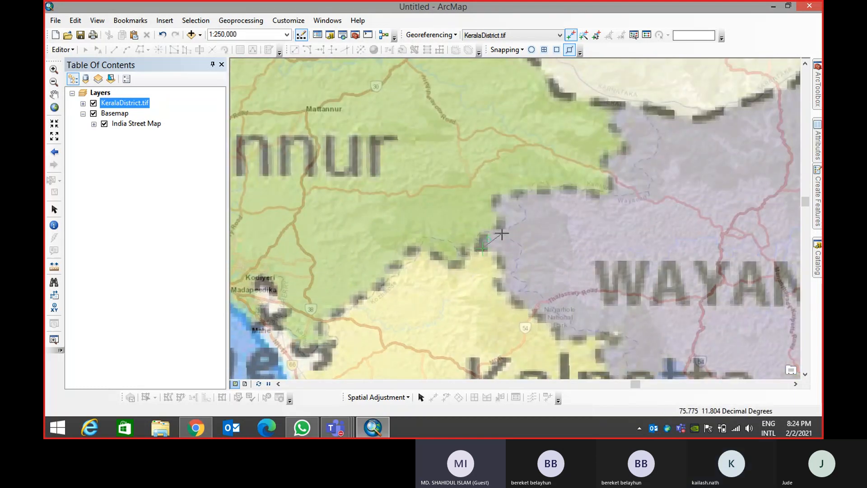
{"action": "scroll", "coordinate": [508, 296], "scroll_direction": "up", "scroll_amount": 1}
{"action": "scroll", "coordinate": [508, 294], "scroll_direction": "down", "scroll_amount": 3}
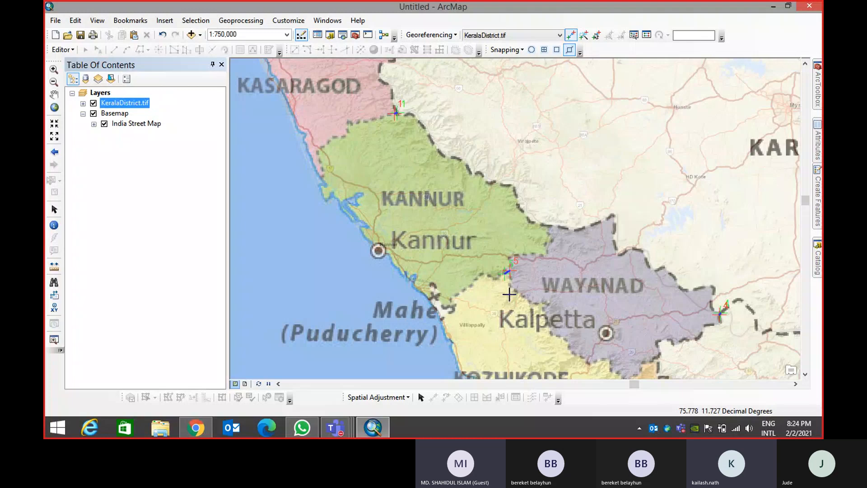
{"action": "scroll", "coordinate": [454, 271], "scroll_direction": "up", "scroll_amount": 2}
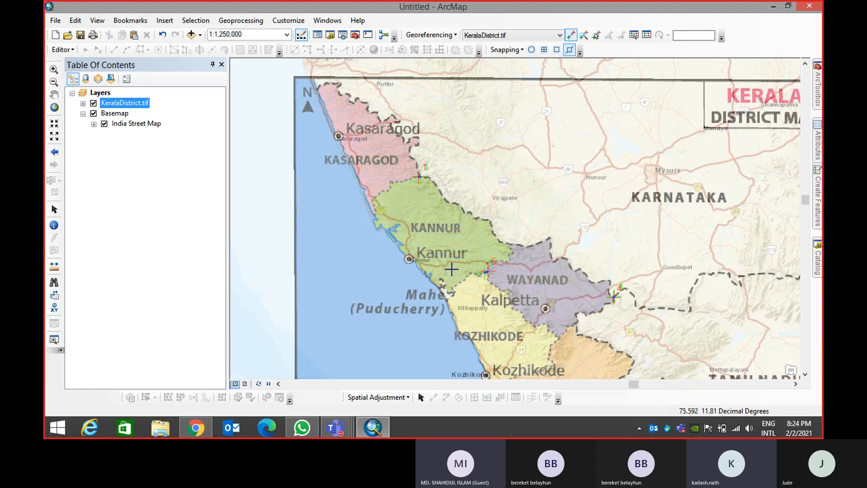
Delete link 3, the Alappuzha–Kottayam–Pathanamthitta junction, from the link table and check the raster's fit around Alappuzha
{"action": "left_click_drag", "start_coordinate": [563, 310], "coordinate": [532, 175]}
{"action": "left_click_drag", "start_coordinate": [555, 332], "coordinate": [491, 223]}
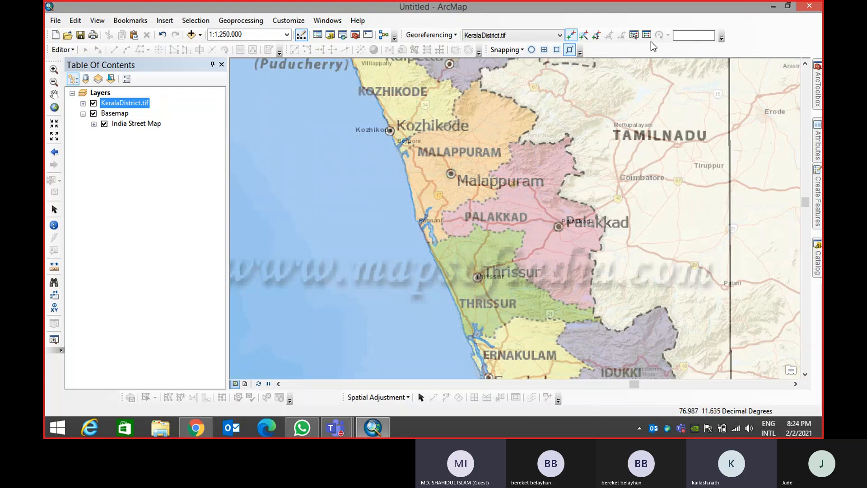
{"action": "left_click_drag", "start_coordinate": [552, 245], "coordinate": [548, 62]}
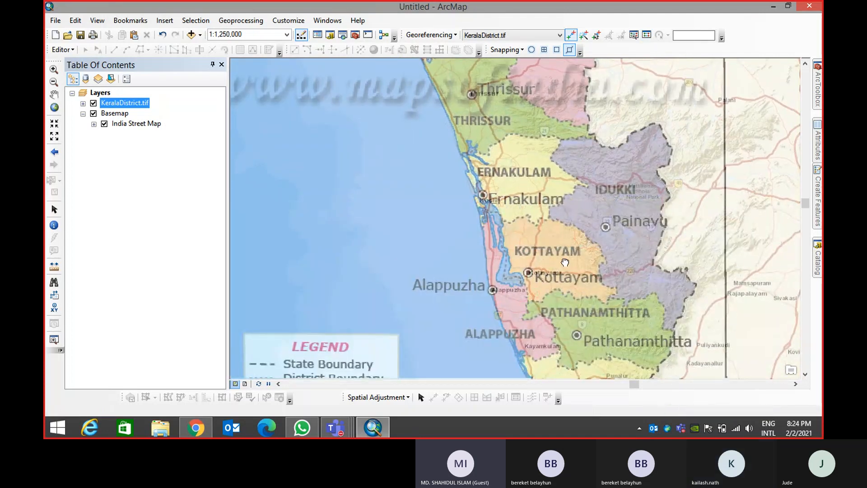
{"action": "left_click_drag", "start_coordinate": [565, 262], "coordinate": [530, 135]}
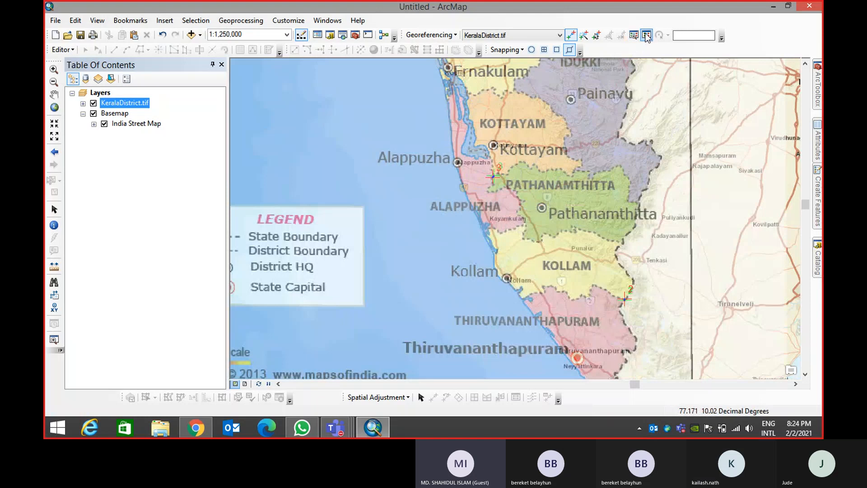
{"action": "left_click", "coordinate": [647, 37]}
{"action": "left_click", "coordinate": [184, 241]}
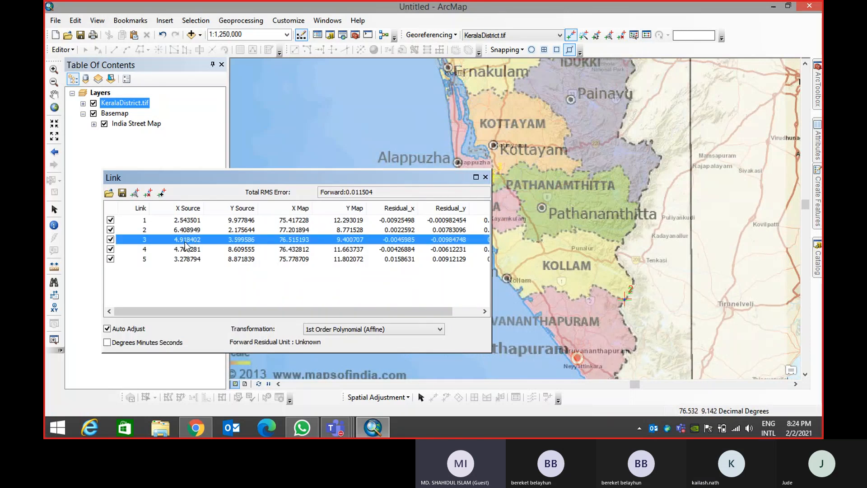
{"action": "key", "text": "Delete"}
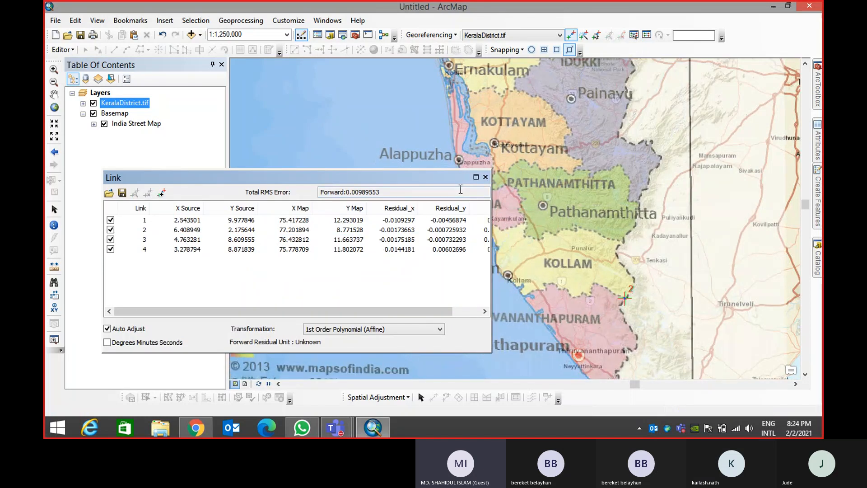
{"action": "left_click", "coordinate": [485, 177]}
{"action": "scroll", "coordinate": [513, 234], "scroll_direction": "up", "scroll_amount": 2}
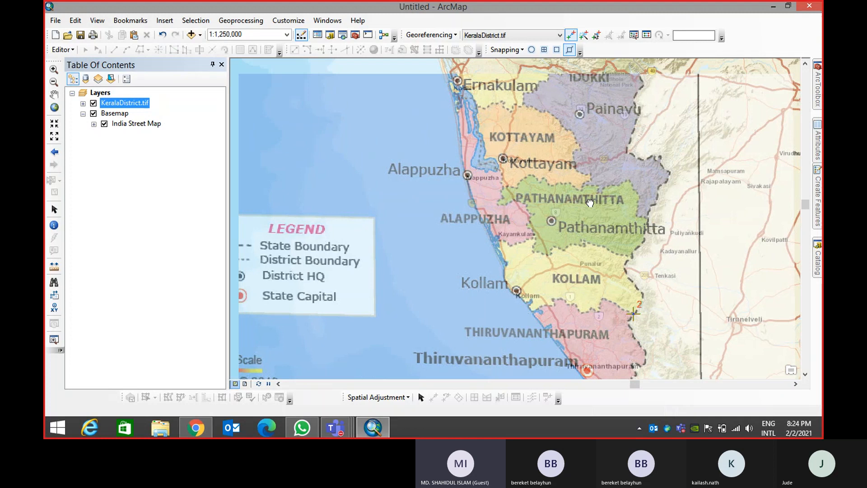
{"action": "scroll", "coordinate": [514, 235], "scroll_direction": "down", "scroll_amount": 6}
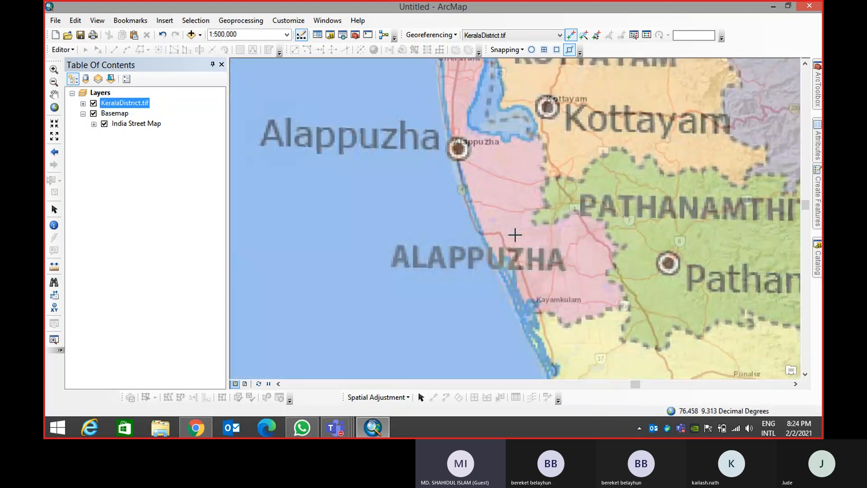
{"action": "scroll", "coordinate": [515, 235], "scroll_direction": "down", "scroll_amount": 1}
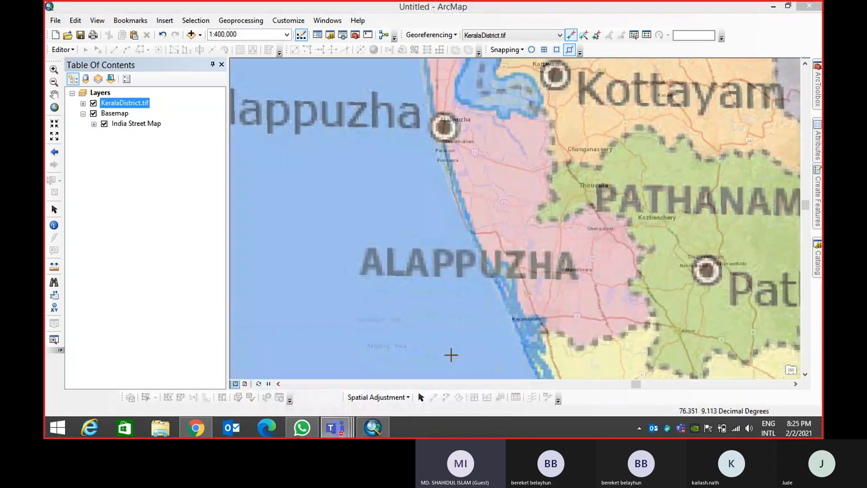
{"action": "mouse_move", "coordinate": [336, 428]}
{"action": "left_click", "coordinate": [343, 359]}
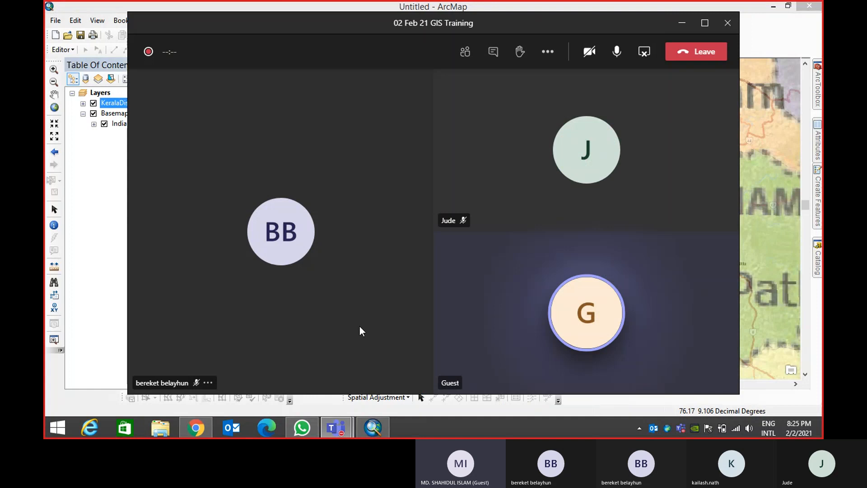
{"action": "left_click", "coordinate": [682, 24]}
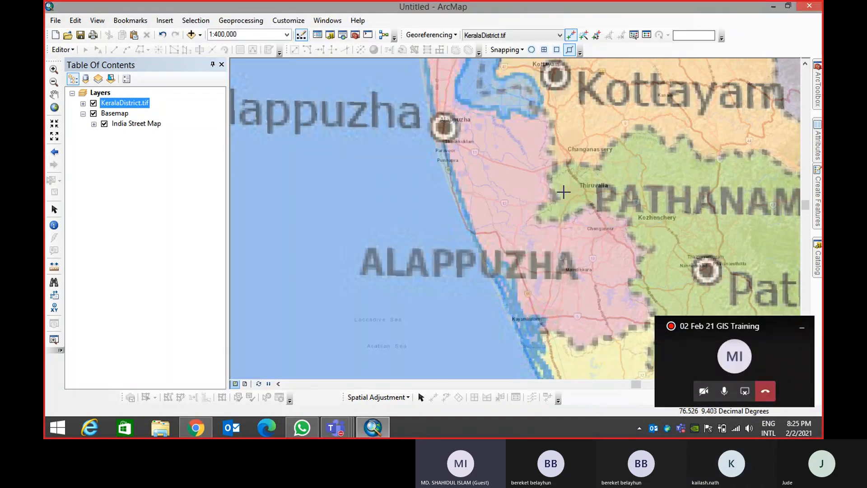
{"action": "left_click", "coordinate": [802, 327]}
Examine how the raster's district boundaries match the basemap through Pathanamthitta, Kollam and Thiruvananthapuram
{"action": "scroll", "coordinate": [559, 173], "scroll_direction": "up", "scroll_amount": 2}
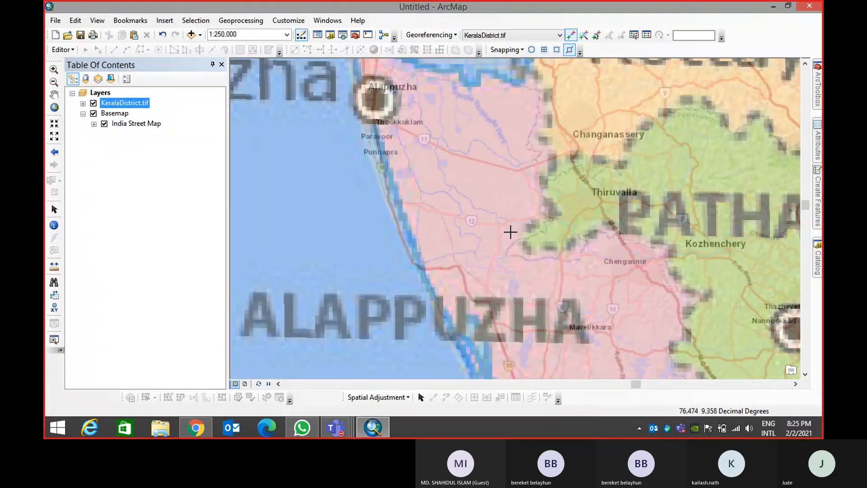
{"action": "left_click_drag", "start_coordinate": [519, 172], "coordinate": [245, 139]}
{"action": "left_click_drag", "start_coordinate": [540, 169], "coordinate": [395, 238]}
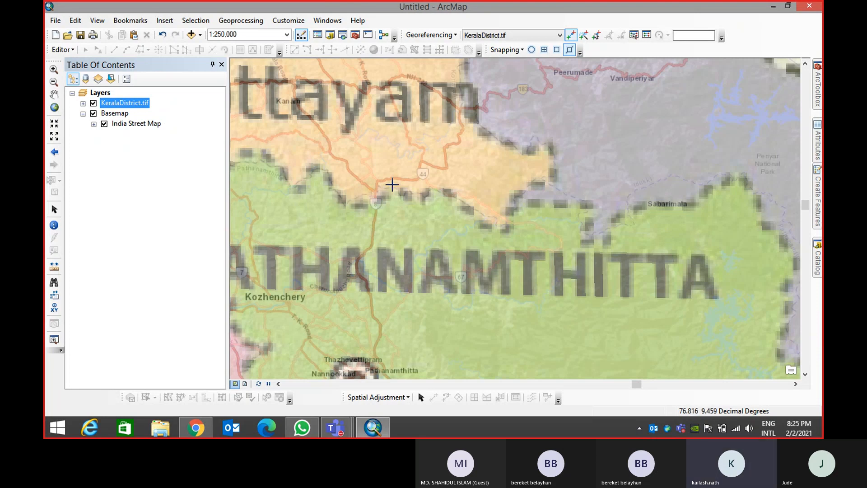
{"action": "left_click_drag", "start_coordinate": [601, 267], "coordinate": [378, 196]}
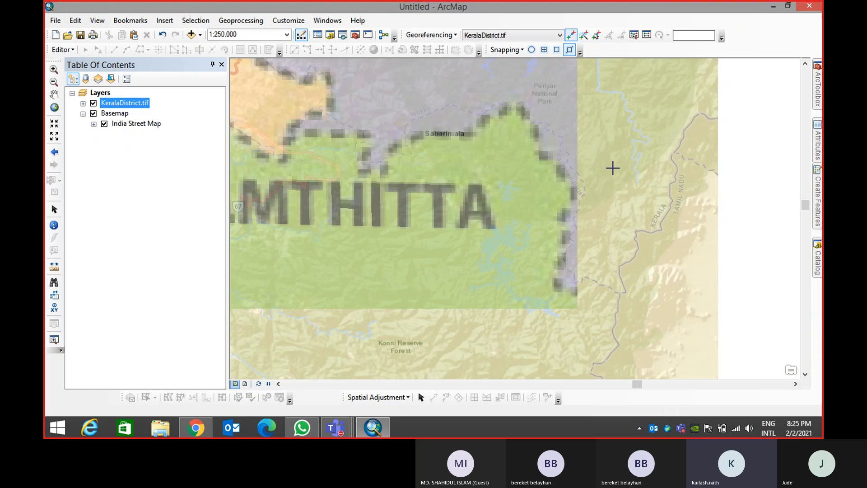
{"action": "scroll", "coordinate": [440, 296], "scroll_direction": "down", "scroll_amount": 1}
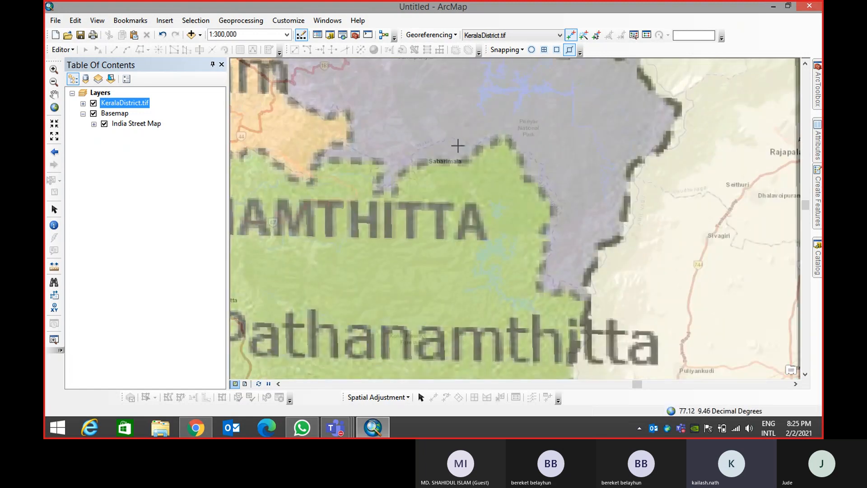
{"action": "left_click_drag", "start_coordinate": [386, 273], "coordinate": [550, 149]}
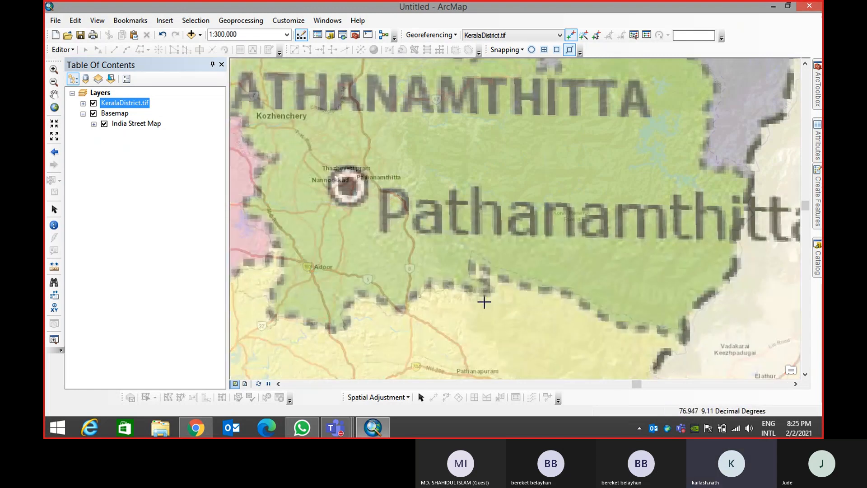
{"action": "left_click_drag", "start_coordinate": [515, 273], "coordinate": [666, 182]}
{"action": "left_click_drag", "start_coordinate": [405, 303], "coordinate": [426, 168]}
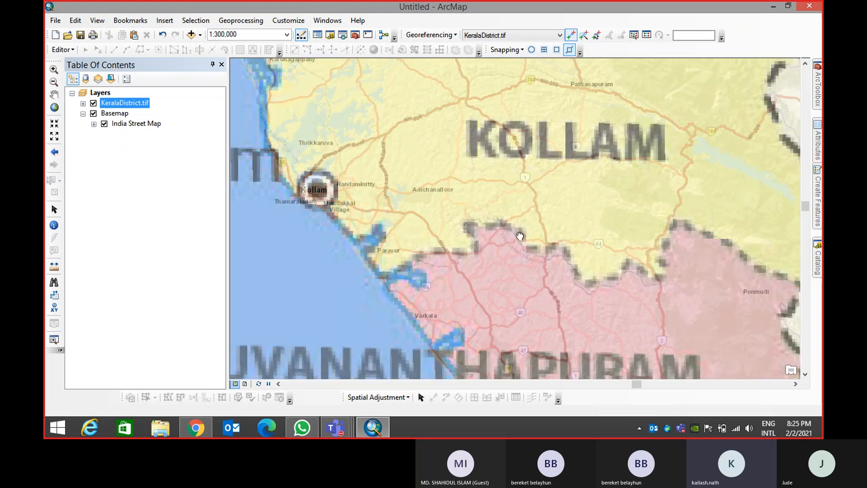
{"action": "left_click_drag", "start_coordinate": [542, 253], "coordinate": [285, 72]}
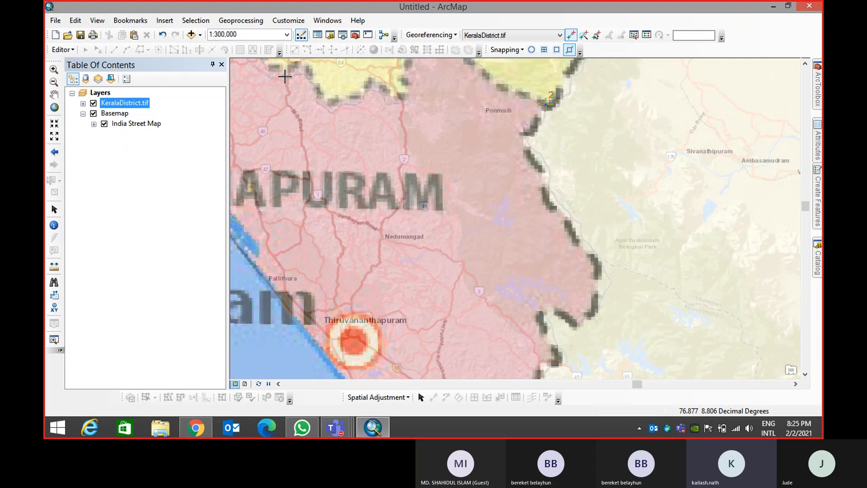
Add a control point linking the coastal end of the Kerala–Tamil Nadu boundary, south of Thiruvananthapuram, to its match on the basemap
{"action": "left_click_drag", "start_coordinate": [385, 231], "coordinate": [379, 59]}
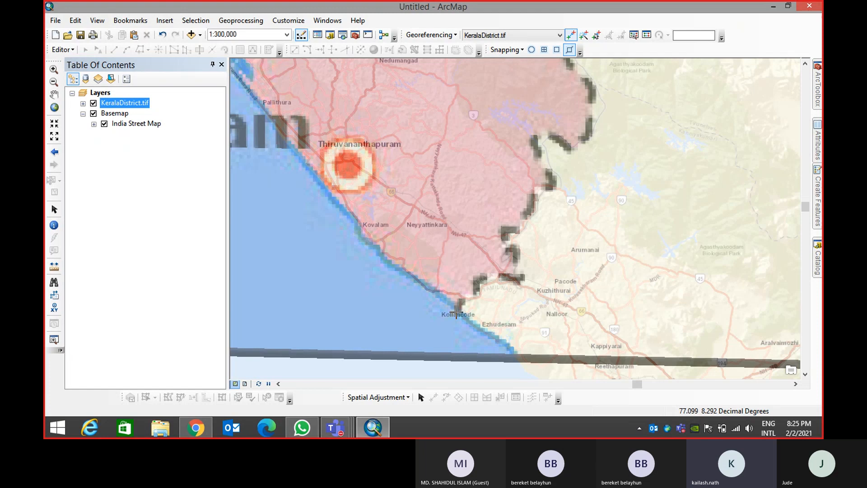
{"action": "left_click", "coordinate": [460, 307]}
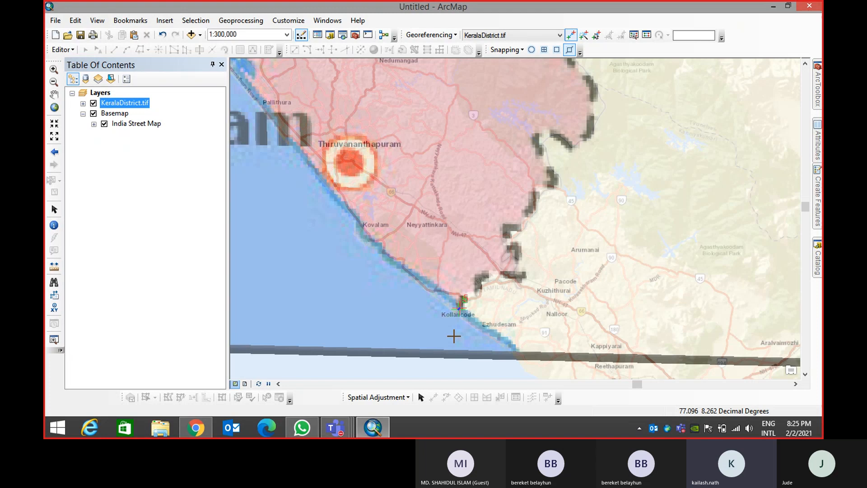
{"action": "scroll", "coordinate": [454, 336], "scroll_direction": "up", "scroll_amount": 5}
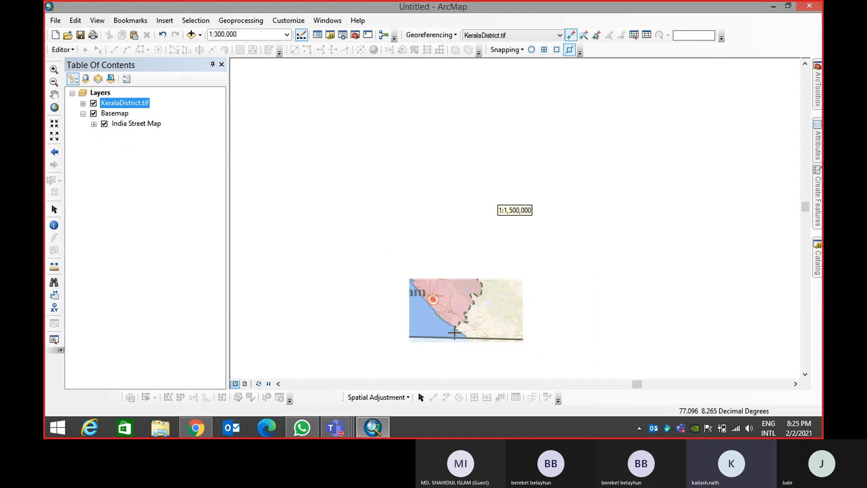
Delete link 4, the Kannur–Kozhikode–Wayanad junction, from the link table
{"action": "left_click_drag", "start_coordinate": [420, 239], "coordinate": [508, 401]}
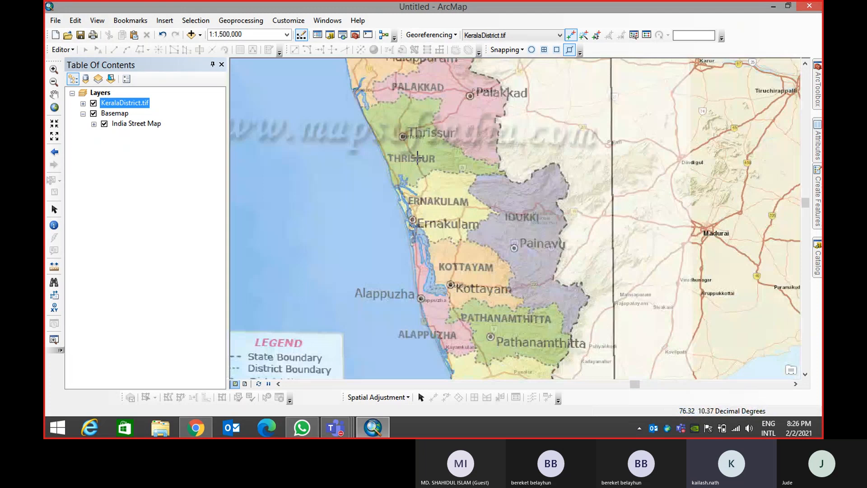
{"action": "left_click_drag", "start_coordinate": [419, 158], "coordinate": [483, 323]}
{"action": "left_click_drag", "start_coordinate": [424, 152], "coordinate": [605, 195]}
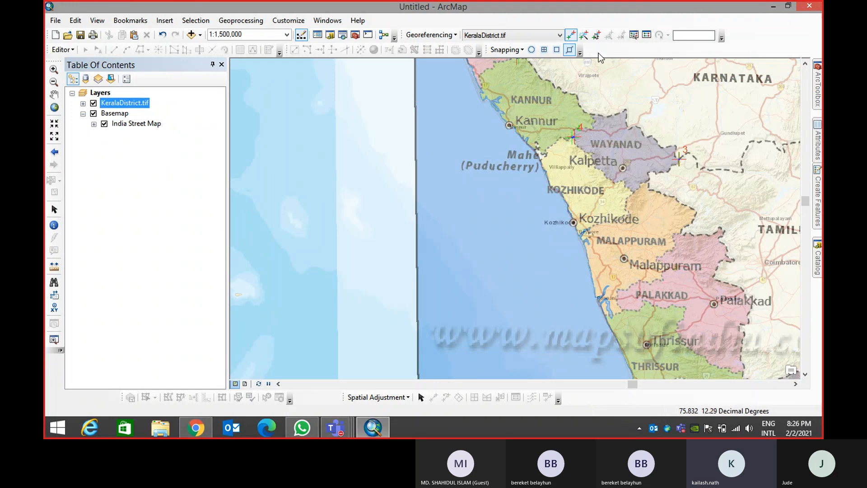
{"action": "left_click", "coordinate": [646, 35]}
{"action": "left_click", "coordinate": [301, 250]}
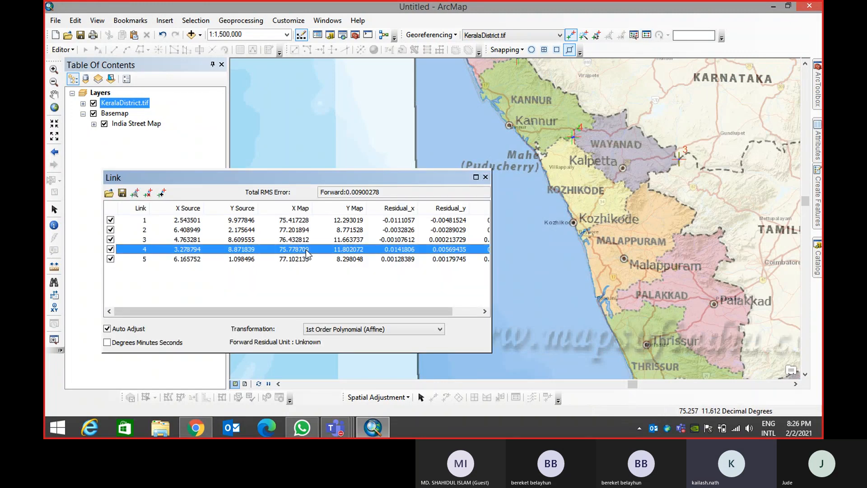
{"action": "key", "text": "Delete"}
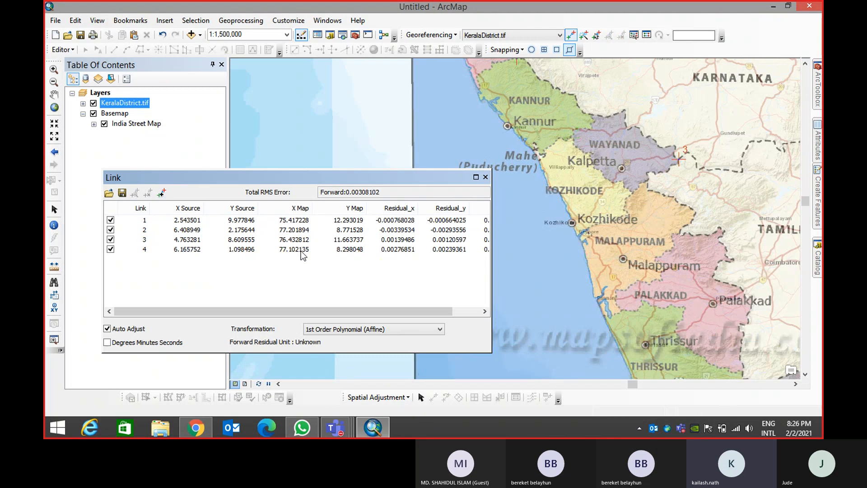
Add a control point linking the coastal end of the Kerala–Karnataka boundary near Manjeshwar to its match on the basemap
{"action": "left_click", "coordinate": [485, 177]}
{"action": "left_click_drag", "start_coordinate": [505, 110], "coordinate": [539, 276]}
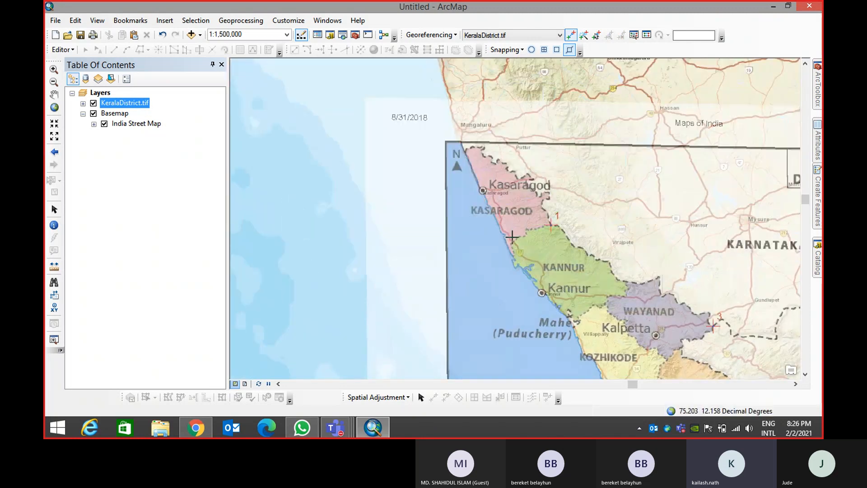
{"action": "scroll", "coordinate": [465, 151], "scroll_direction": "down", "scroll_amount": 6}
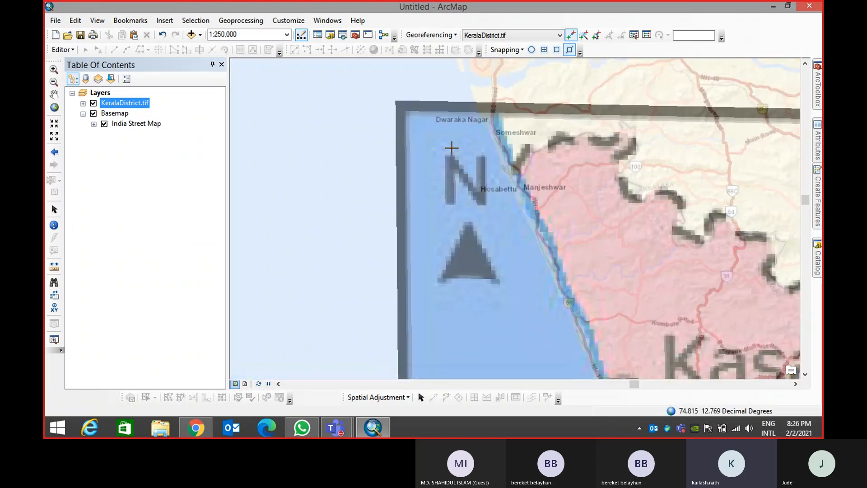
{"action": "left_click", "coordinate": [516, 168]}
{"action": "left_click", "coordinate": [523, 177]}
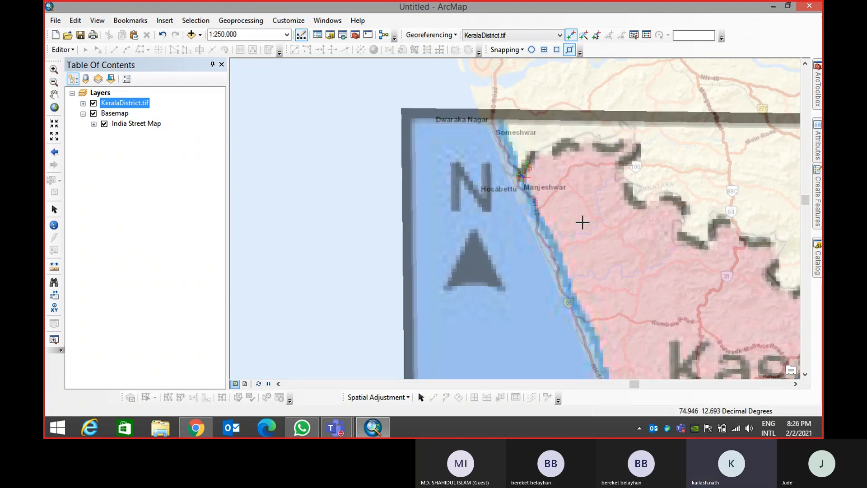
{"action": "scroll", "coordinate": [584, 225], "scroll_direction": "up", "scroll_amount": 5}
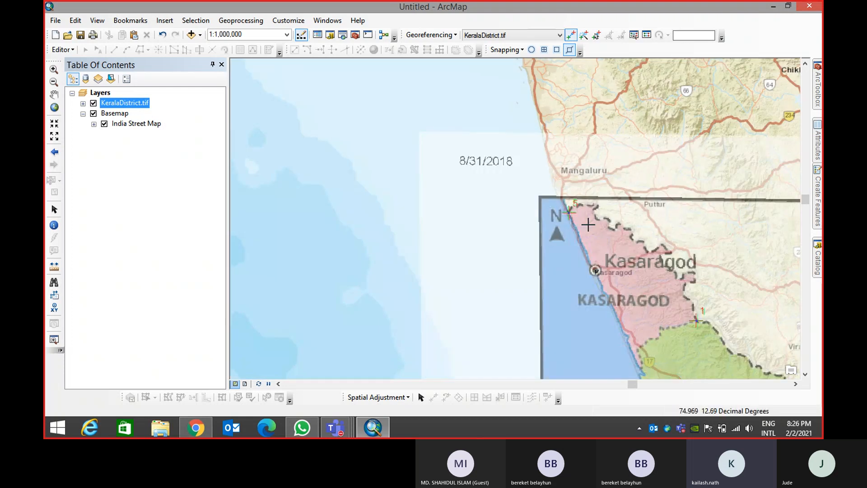
Delete link 1, the Kasaragod–Kannur junction on the Karnataka boundary, from the link table
{"action": "left_click", "coordinate": [647, 35]}
{"action": "left_click", "coordinate": [199, 221]}
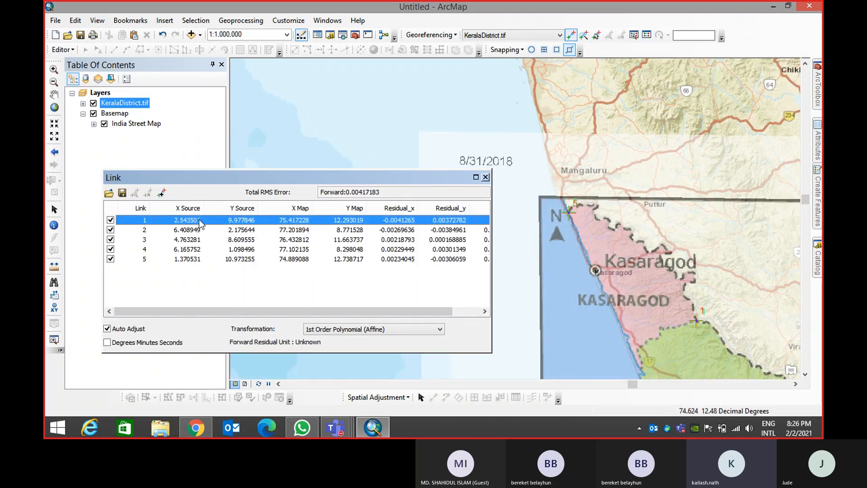
{"action": "key", "text": "Delete"}
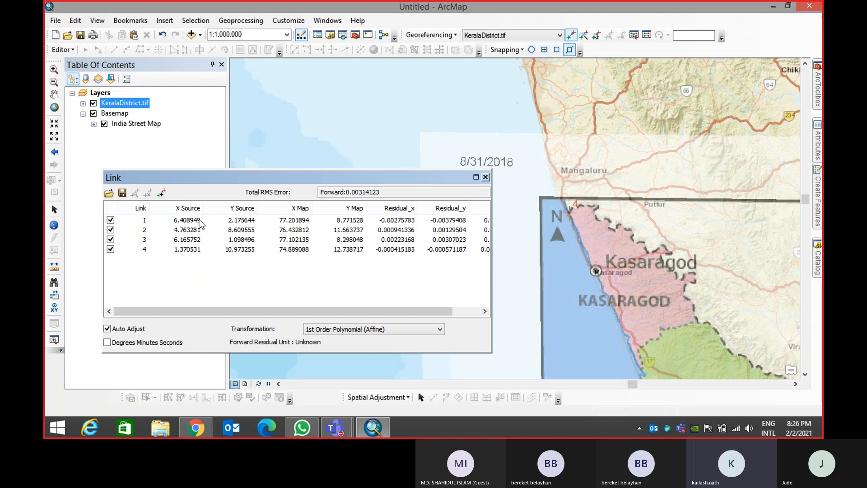
{"action": "left_click", "coordinate": [486, 177]}
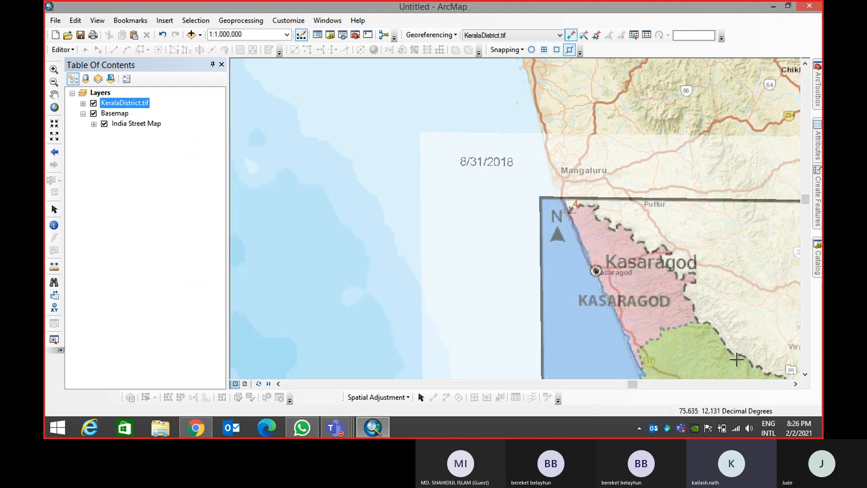
Try adding a control point that links the Kannur–Kozhikode–Wayanad junction on the raster to its match on the basemap
{"action": "left_click_drag", "start_coordinate": [703, 337], "coordinate": [533, 245]}
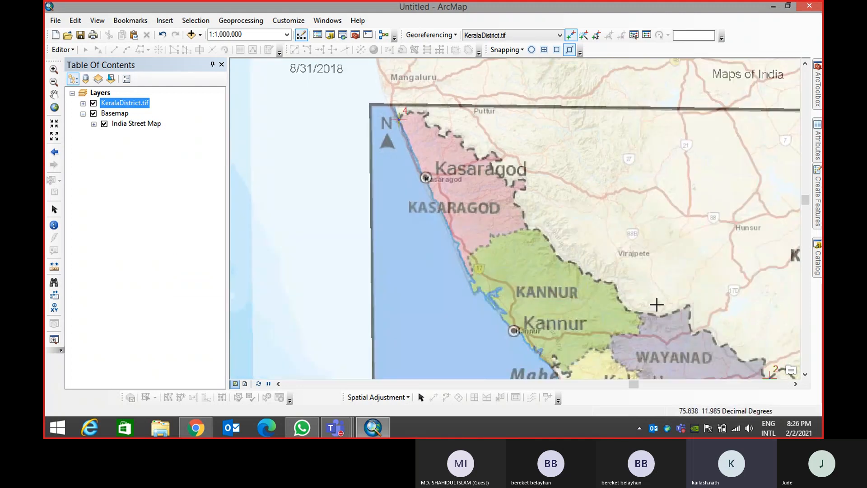
{"action": "left_click_drag", "start_coordinate": [675, 374], "coordinate": [575, 272]}
{"action": "left_click_drag", "start_coordinate": [438, 199], "coordinate": [539, 304]}
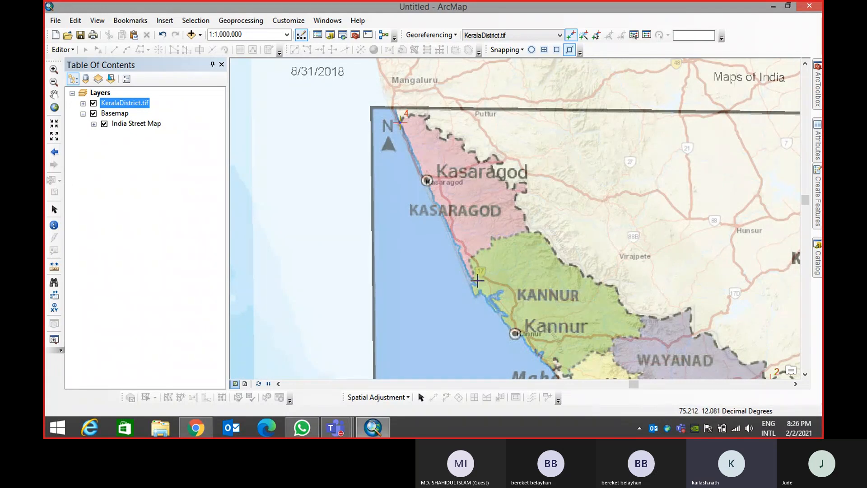
{"action": "left_click_drag", "start_coordinate": [637, 351], "coordinate": [515, 275]}
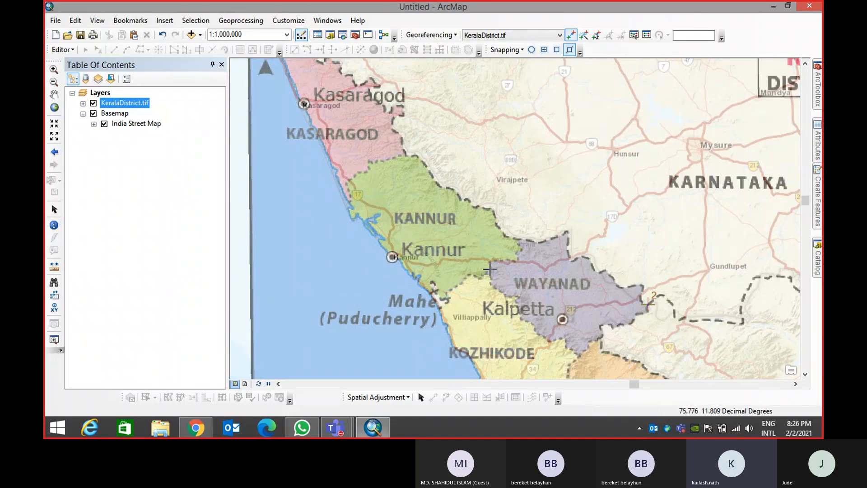
{"action": "scroll", "coordinate": [490, 269], "scroll_direction": "up", "scroll_amount": 2}
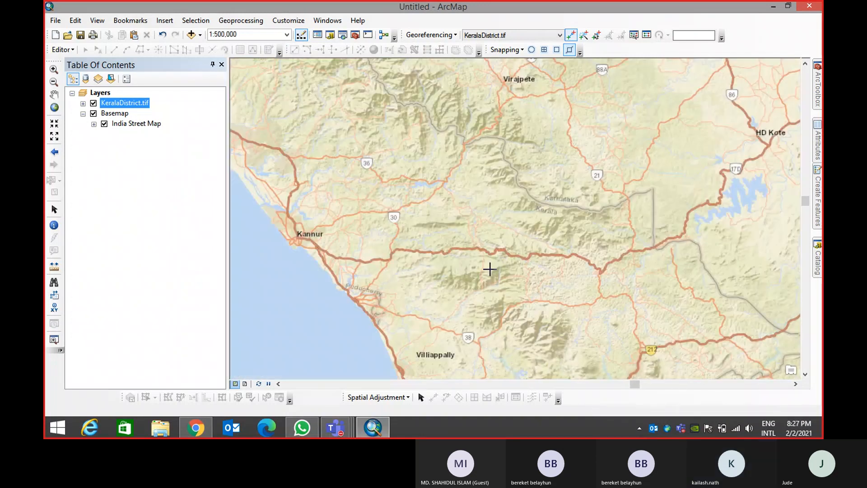
{"action": "scroll", "coordinate": [490, 269], "scroll_direction": "up", "scroll_amount": 2}
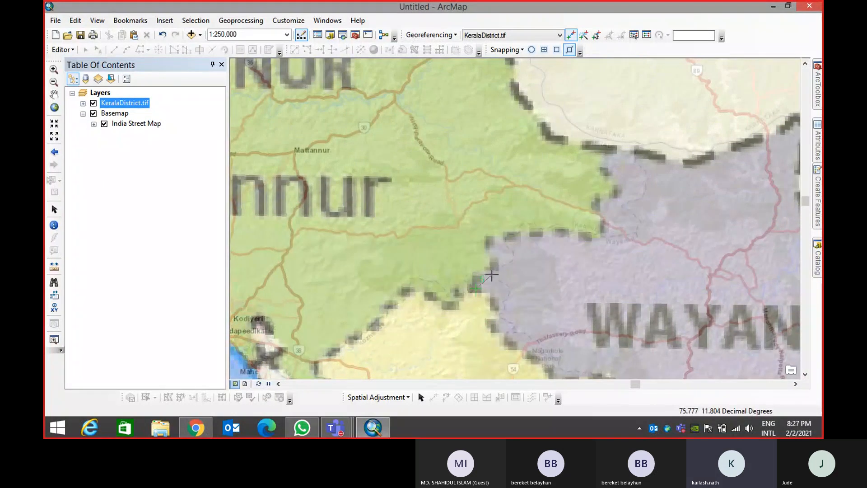
{"action": "scroll", "coordinate": [589, 297], "scroll_direction": "down", "scroll_amount": 2}
{"action": "scroll", "coordinate": [590, 296], "scroll_direction": "down", "scroll_amount": 2}
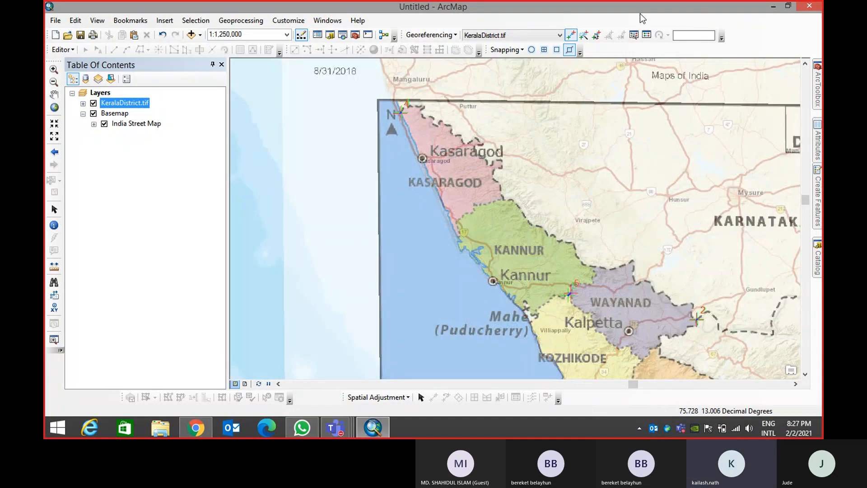
Delete link 5, the Kannur–Kozhikode–Wayanad junction, from the link table
{"action": "left_click", "coordinate": [646, 35]}
{"action": "left_click", "coordinate": [190, 261]}
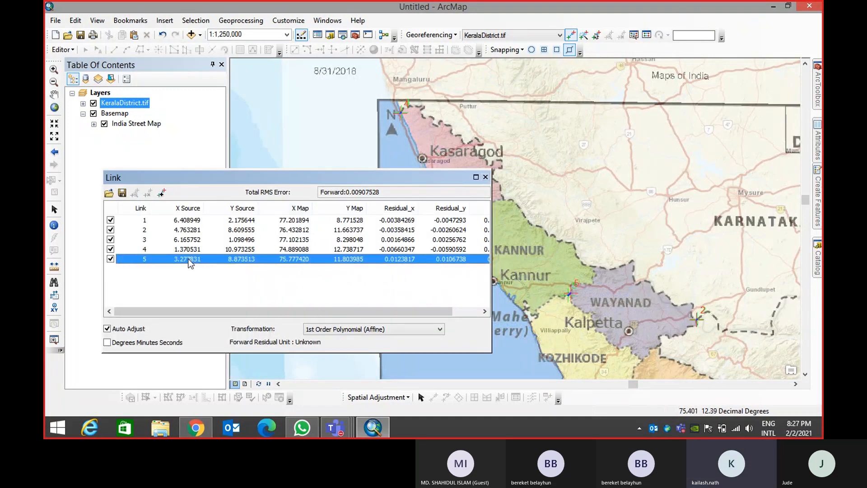
{"action": "key", "text": "Delete"}
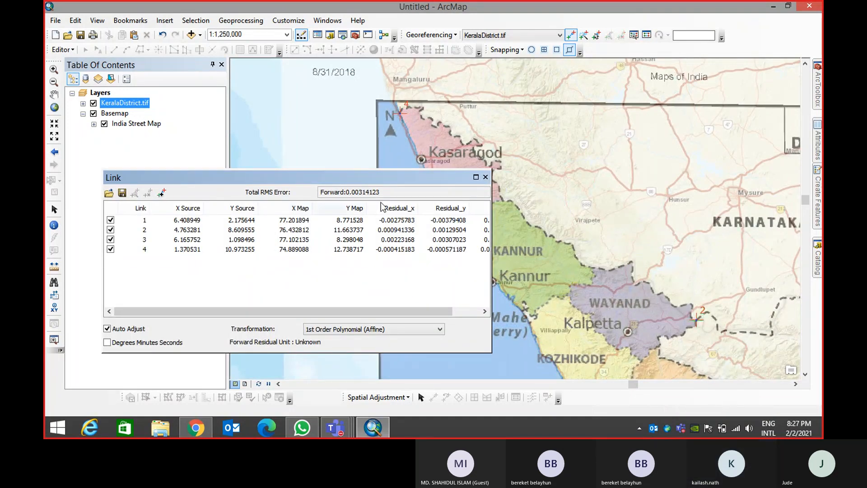
{"action": "left_click", "coordinate": [485, 177]}
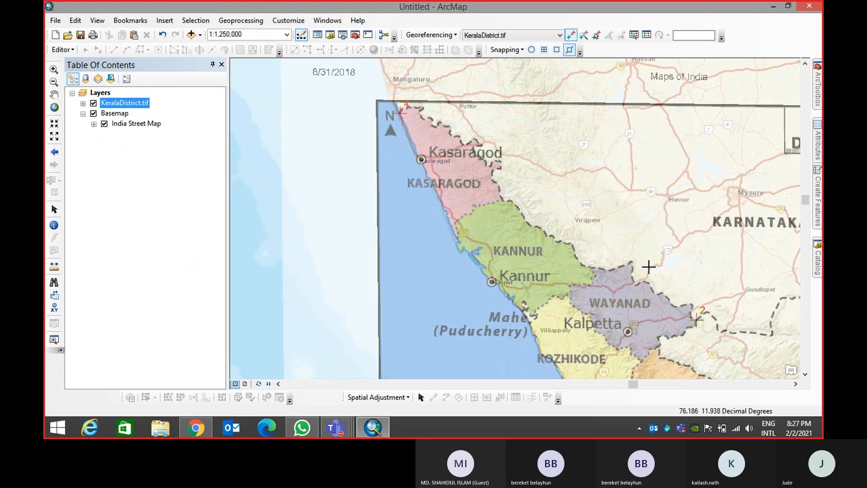
Add a control point linking the northern corner of Wayanad on the Karnataka boundary to its match on the basemap
{"action": "scroll", "coordinate": [616, 260], "scroll_direction": "up", "scroll_amount": 4}
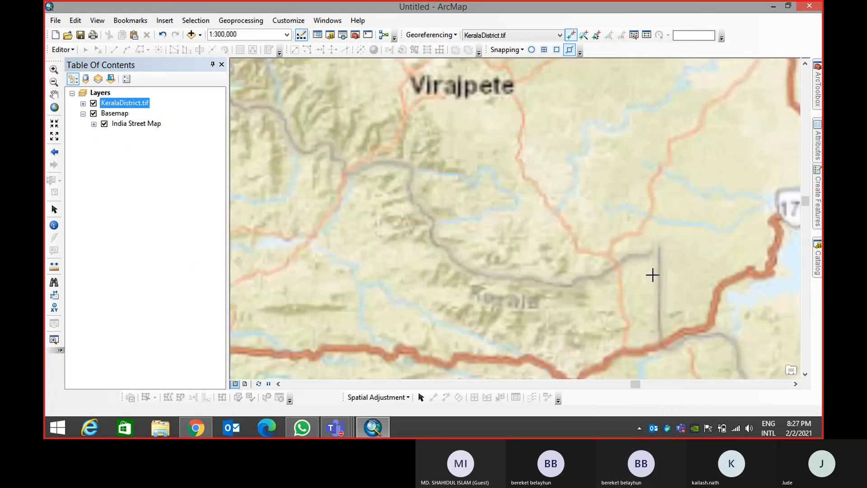
{"action": "left_click", "coordinate": [645, 257]}
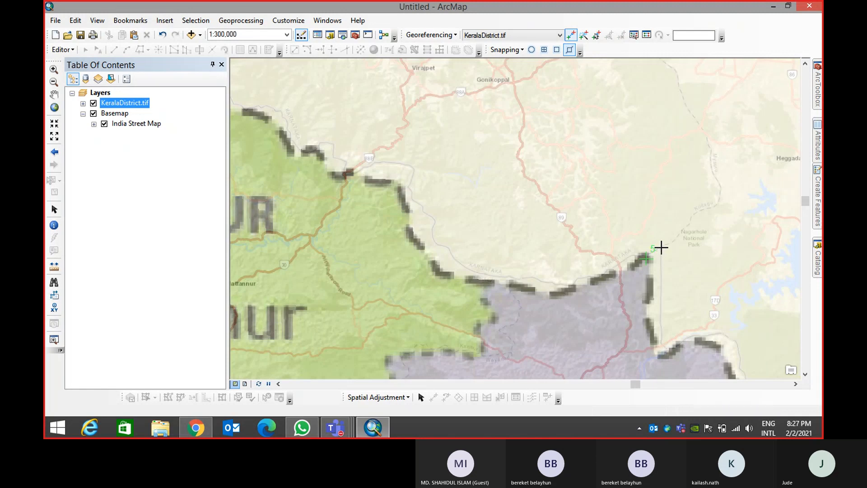
{"action": "scroll", "coordinate": [655, 316], "scroll_direction": "down", "scroll_amount": 4}
{"action": "scroll", "coordinate": [655, 316], "scroll_direction": "down", "scroll_amount": 3}
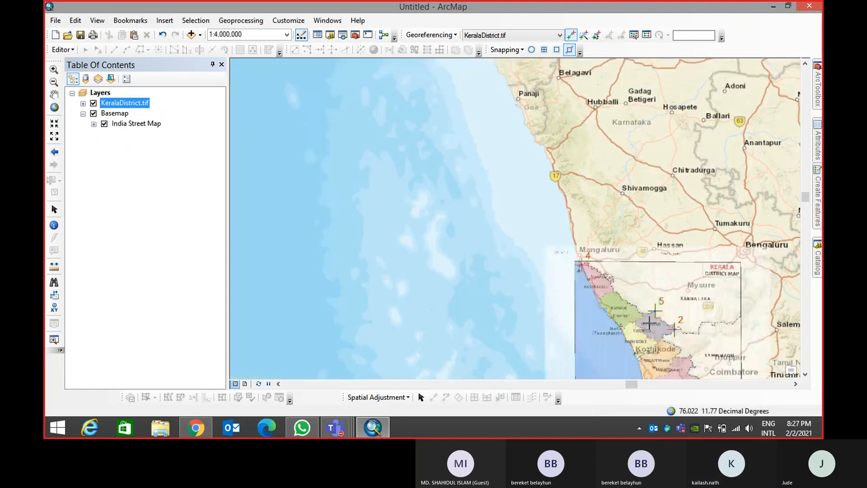
Examine the raster's fit to the basemap across Kerala, then along the coast and district boundaries of Ernakulam and Thrissur
{"action": "left_click_drag", "start_coordinate": [650, 323], "coordinate": [499, 219]}
{"action": "left_click_drag", "start_coordinate": [532, 327], "coordinate": [474, 208]}
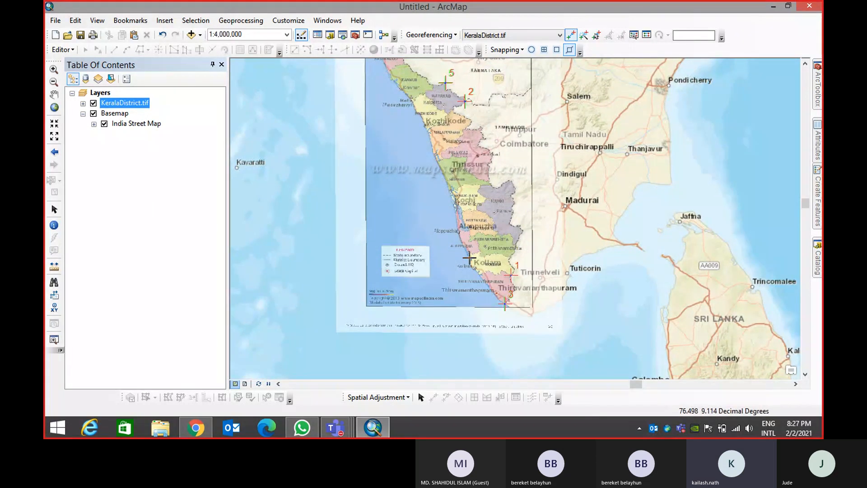
{"action": "left_click_drag", "start_coordinate": [395, 102], "coordinate": [416, 199]}
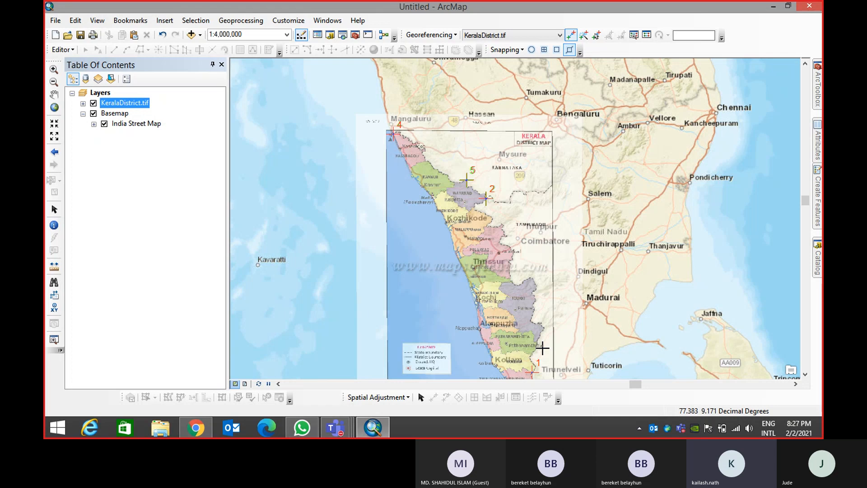
{"action": "left_click_drag", "start_coordinate": [488, 288], "coordinate": [481, 239]}
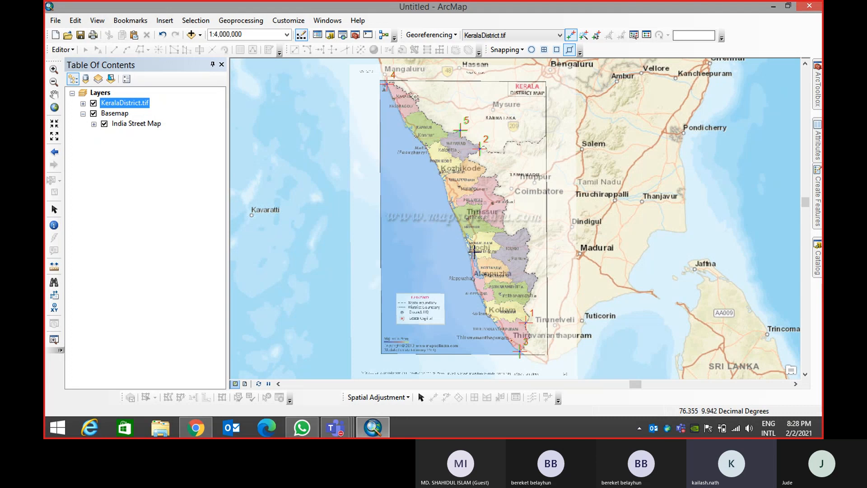
{"action": "scroll", "coordinate": [474, 252], "scroll_direction": "down", "scroll_amount": 5}
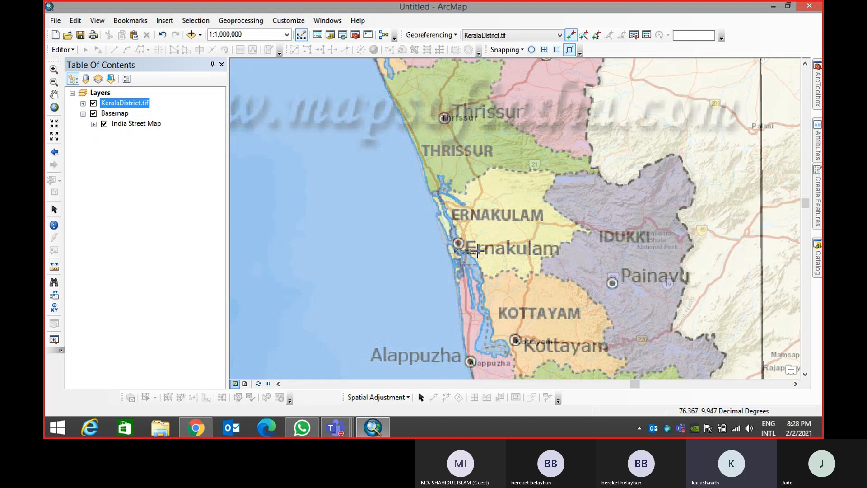
{"action": "scroll", "coordinate": [438, 187], "scroll_direction": "up", "scroll_amount": 1}
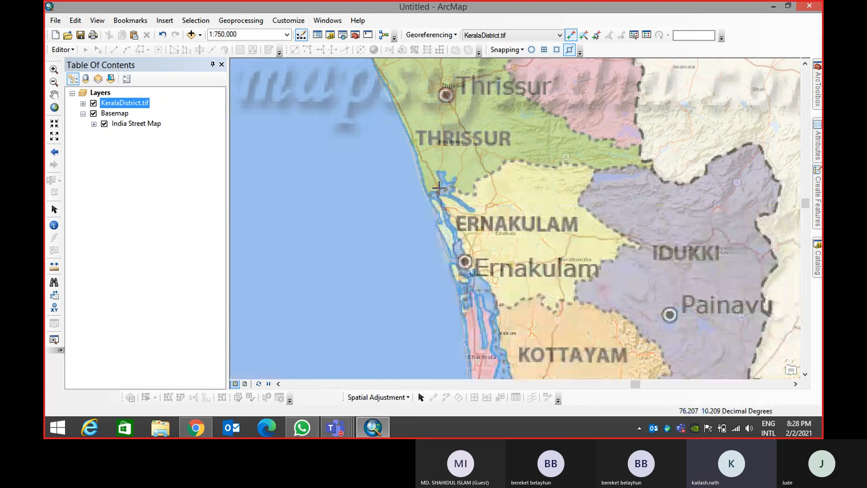
{"action": "scroll", "coordinate": [438, 187], "scroll_direction": "up", "scroll_amount": 1}
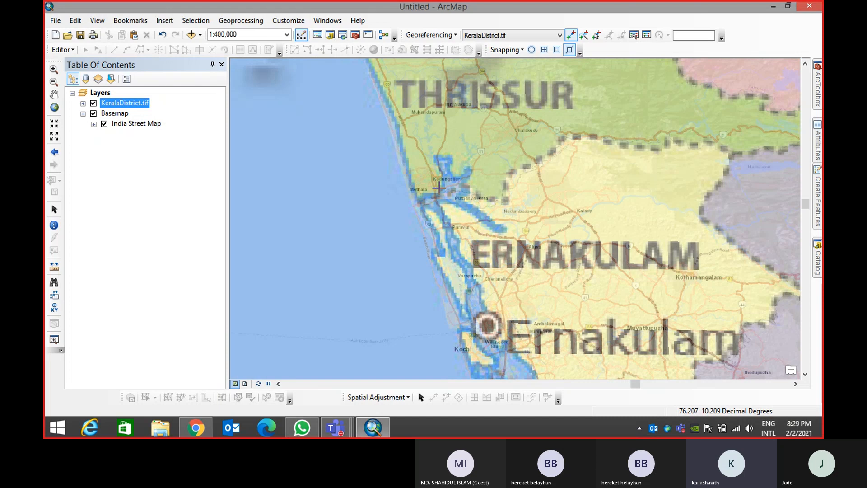
{"action": "left_click_drag", "start_coordinate": [531, 206], "coordinate": [448, 259]}
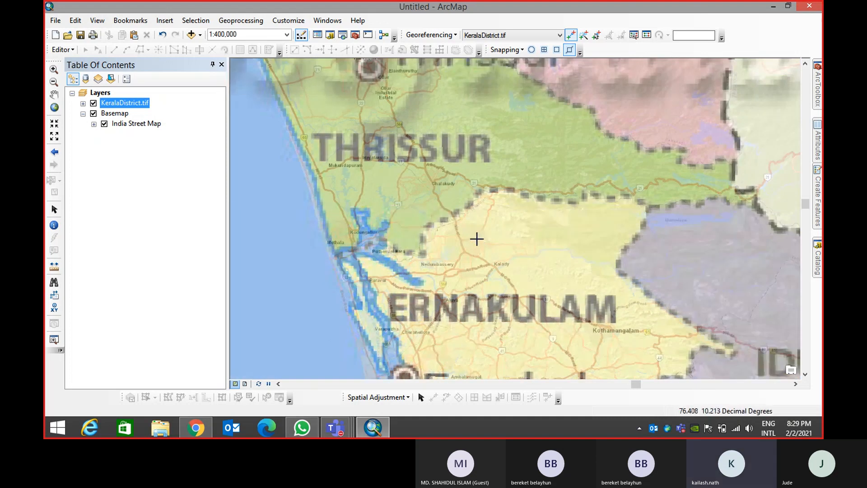
{"action": "left_click_drag", "start_coordinate": [478, 209], "coordinate": [430, 292]}
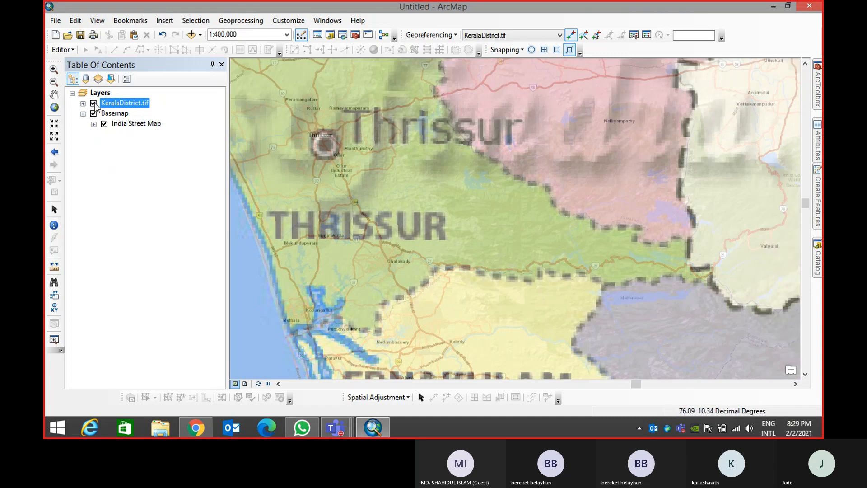
Toggle the visibility of KeralaDistrict.tif to compare its boundaries with the basemap around Thrissur, leaving the raster visible
{"action": "left_click", "coordinate": [94, 103]}
{"action": "left_click", "coordinate": [93, 103]}
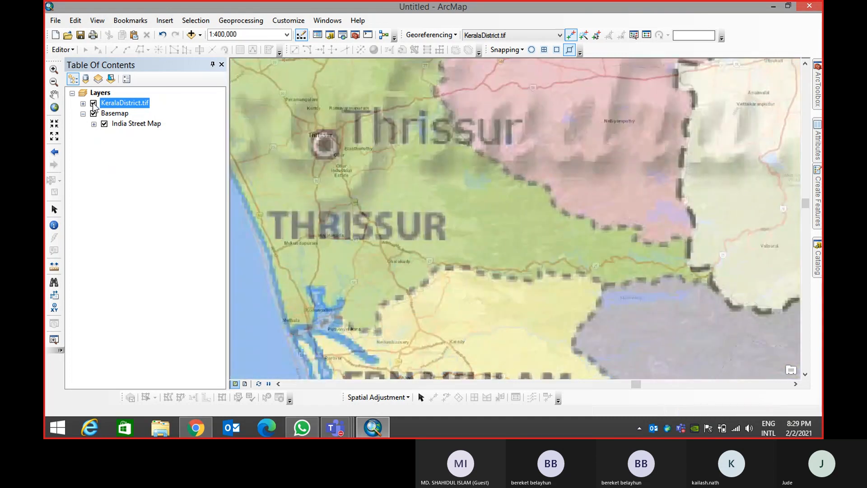
{"action": "left_click", "coordinate": [93, 103]}
{"action": "left_click", "coordinate": [94, 103]}
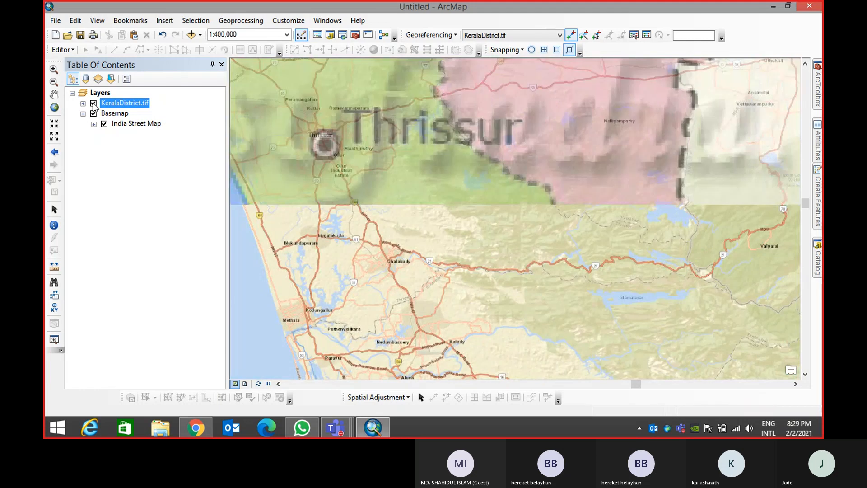
{"action": "left_click", "coordinate": [93, 103]}
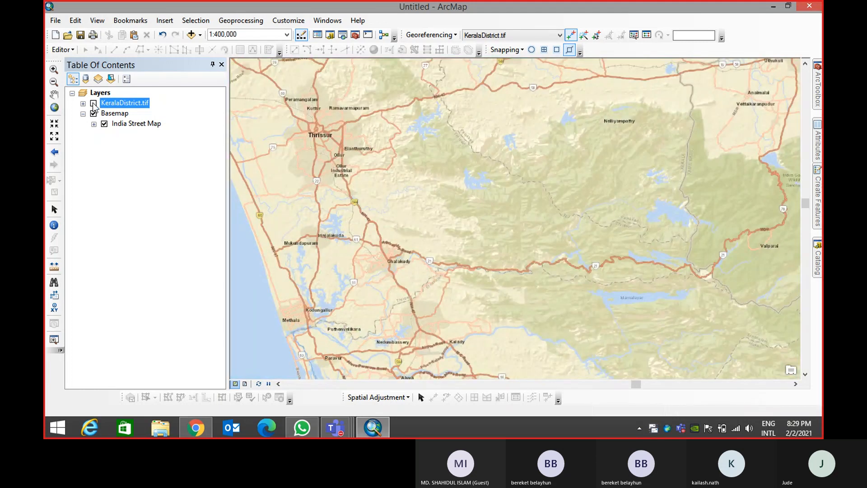
{"action": "left_click", "coordinate": [93, 103]}
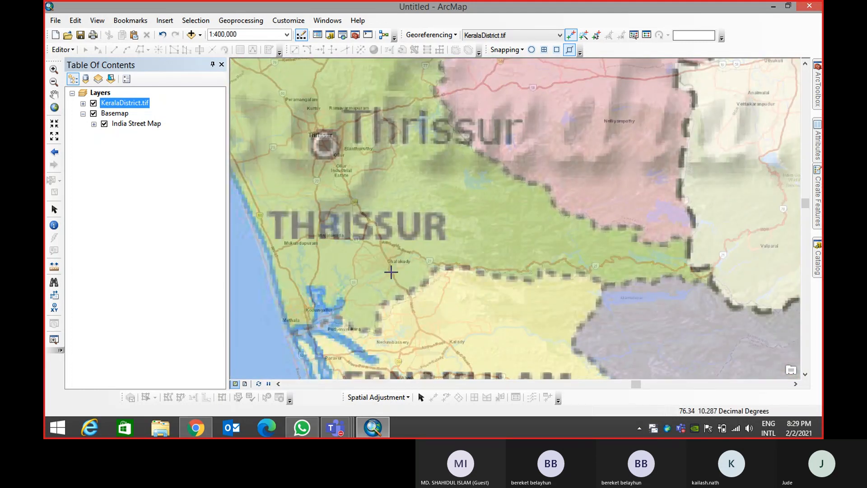
Add a control point linking the Malappuram–Palakkad–Thrissur junction on the raster to its match on the basemap
{"action": "left_click_drag", "start_coordinate": [377, 258], "coordinate": [425, 187]}
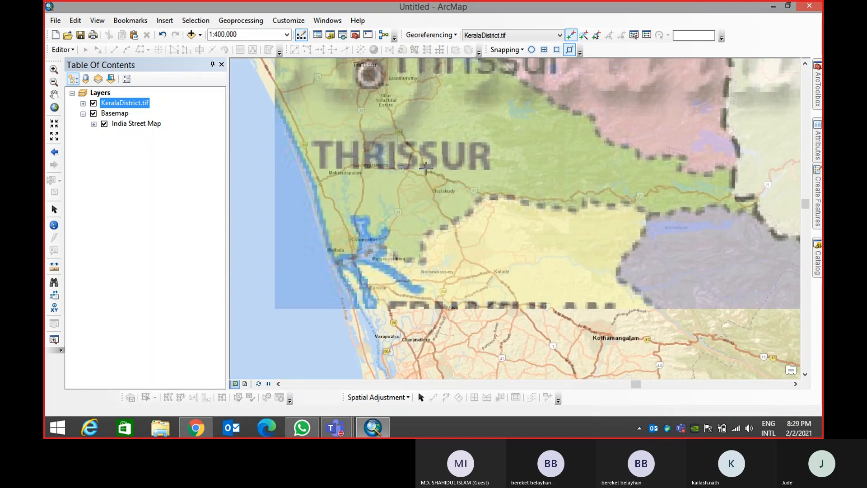
{"action": "left_click_drag", "start_coordinate": [343, 131], "coordinate": [465, 343]}
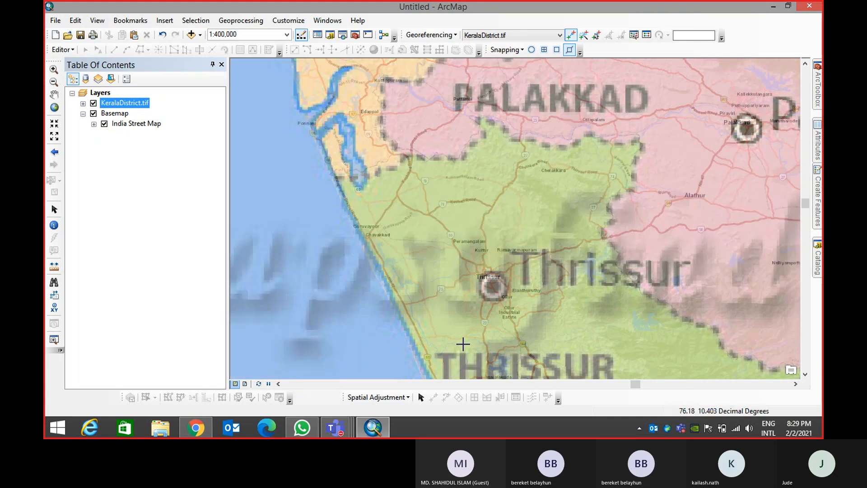
{"action": "left_click", "coordinate": [403, 155]}
{"action": "left_click", "coordinate": [395, 149]}
Add a control point linking the Ernakulam–Idukki–Kottayam junction on the raster to its match on the basemap
{"action": "left_click_drag", "start_coordinate": [426, 251], "coordinate": [357, 58]}
{"action": "left_click_drag", "start_coordinate": [471, 298], "coordinate": [374, 104]}
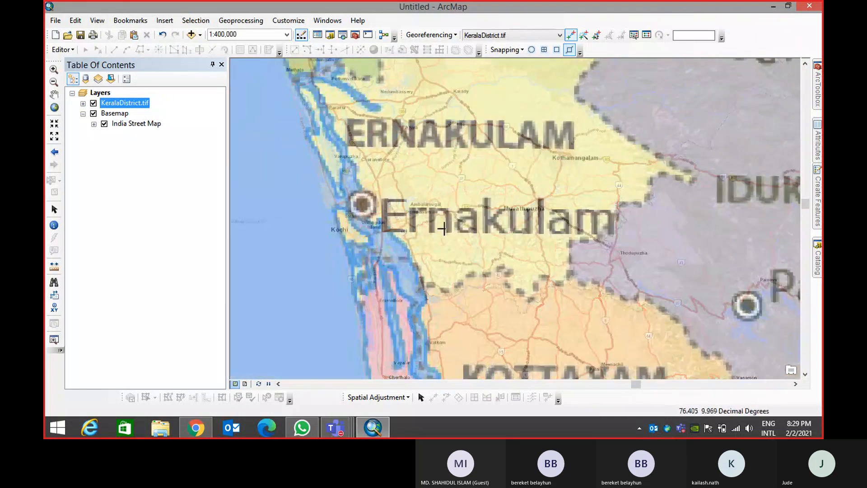
{"action": "scroll", "coordinate": [453, 264], "scroll_direction": "up", "scroll_amount": 1}
{"action": "left_click_drag", "start_coordinate": [515, 302], "coordinate": [388, 53]}
{"action": "left_click", "coordinate": [523, 109]}
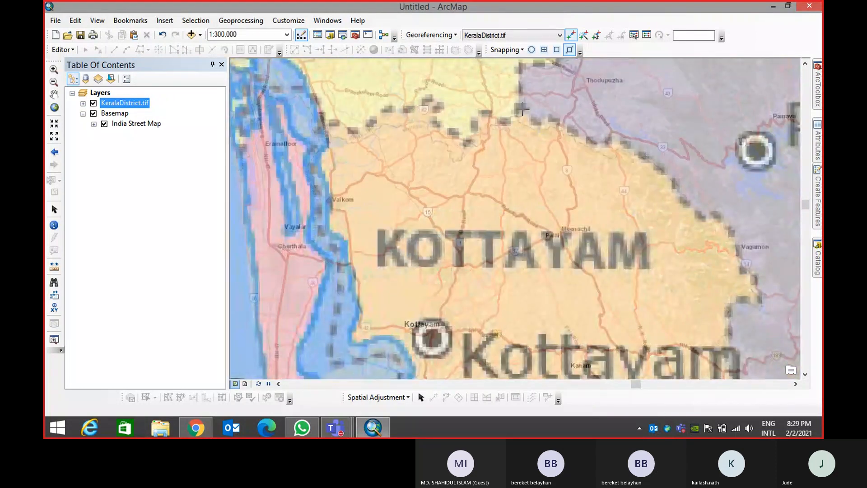
{"action": "left_click", "coordinate": [518, 119]}
{"action": "scroll", "coordinate": [505, 174], "scroll_direction": "down", "scroll_amount": 5}
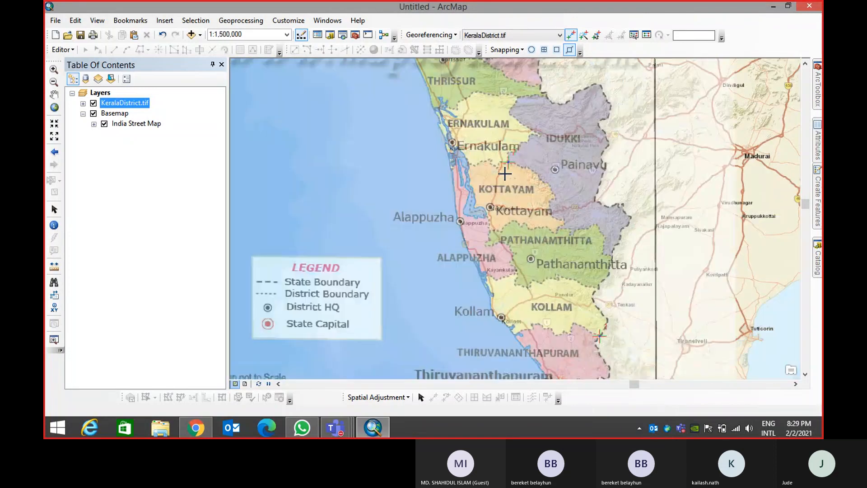
{"action": "scroll", "coordinate": [505, 173], "scroll_direction": "down", "scroll_amount": 2}
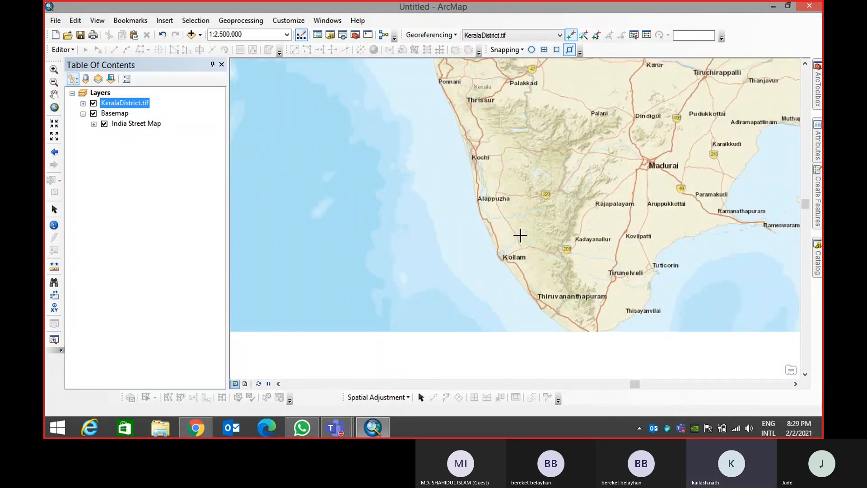
{"action": "left_click_drag", "start_coordinate": [507, 195], "coordinate": [534, 266]}
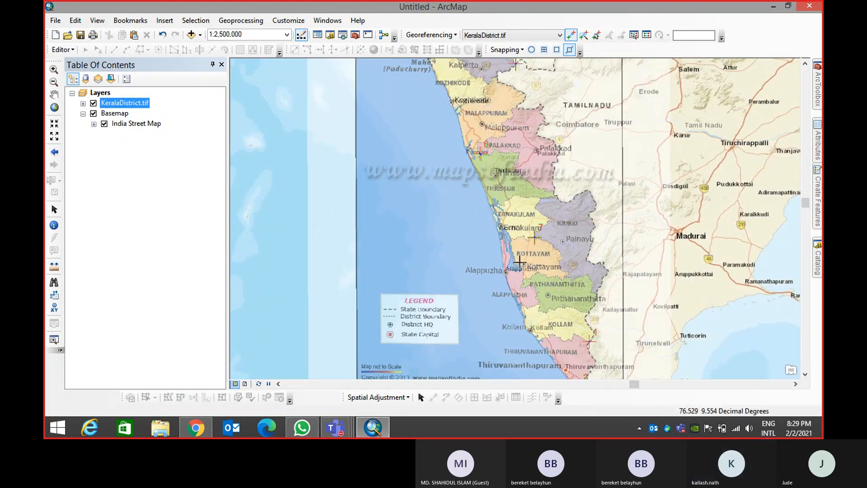
Delete the link on the eastern boundary near Kollam and Thiruvananthapuram and the link at Wayanad's eastern tip from the link table
{"action": "left_click", "coordinate": [644, 36]}
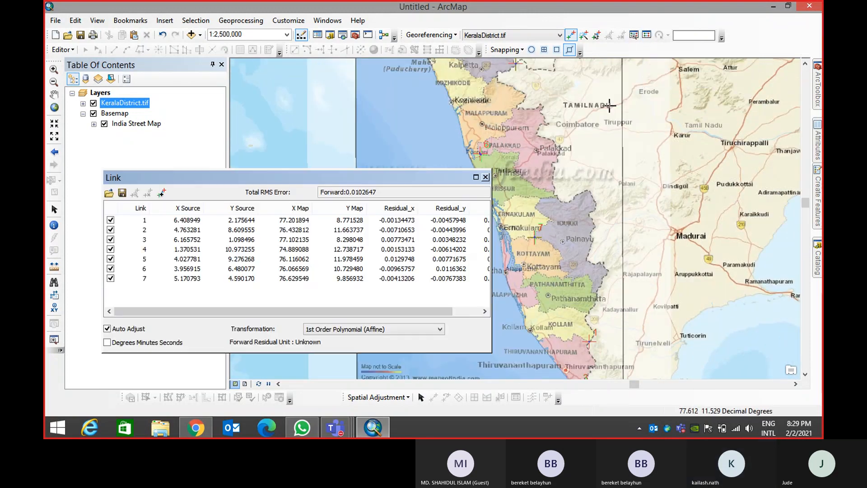
{"action": "left_click", "coordinate": [273, 220]}
{"action": "key", "text": "Delete"}
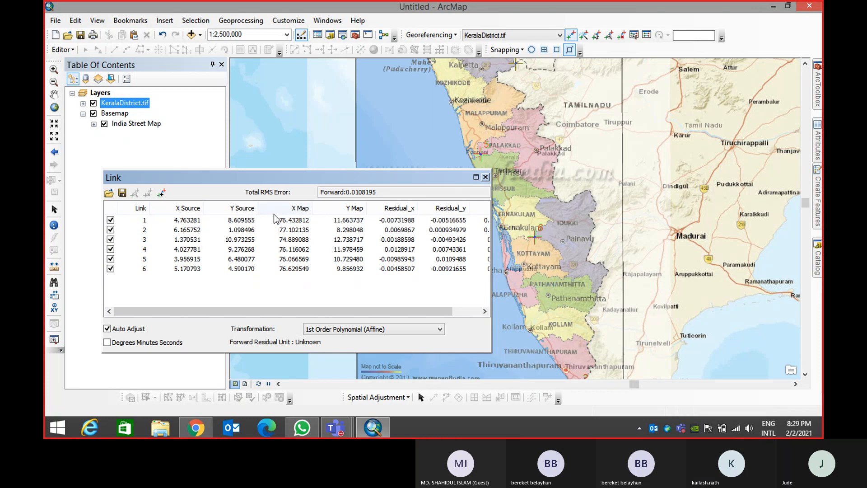
{"action": "left_click_drag", "start_coordinate": [534, 148], "coordinate": [607, 220]}
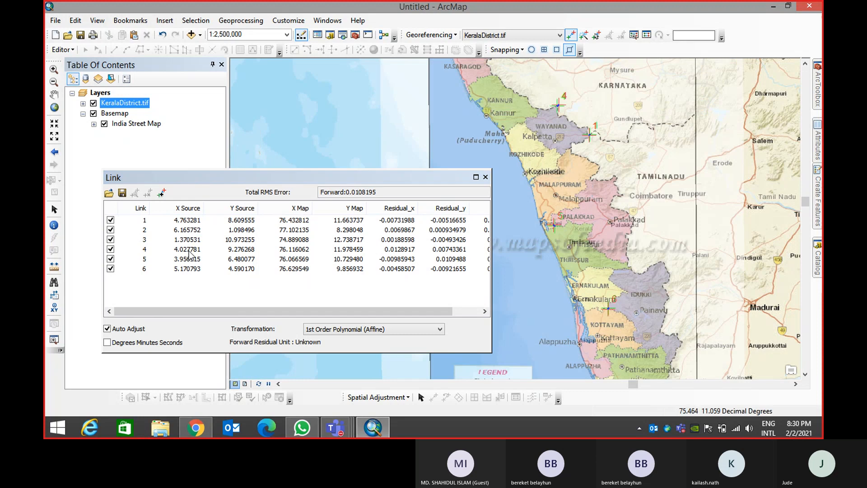
{"action": "left_click", "coordinate": [195, 220]}
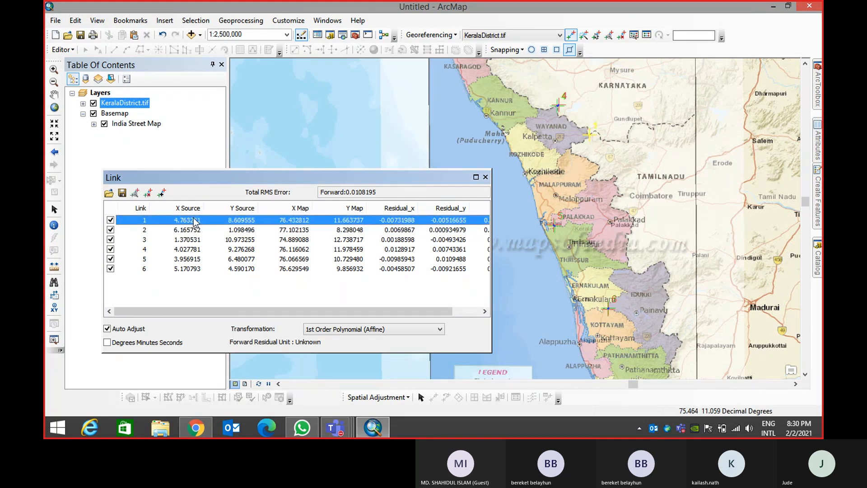
{"action": "key", "text": "Delete"}
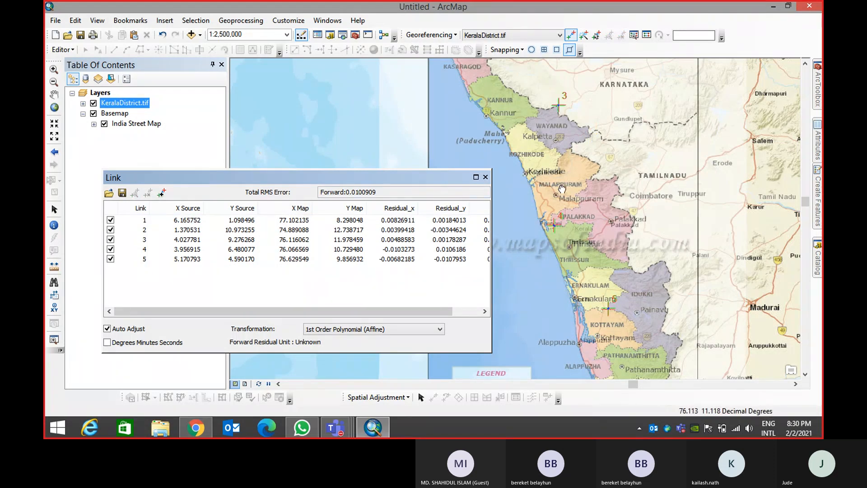
{"action": "left_click_drag", "start_coordinate": [558, 188], "coordinate": [620, 264]}
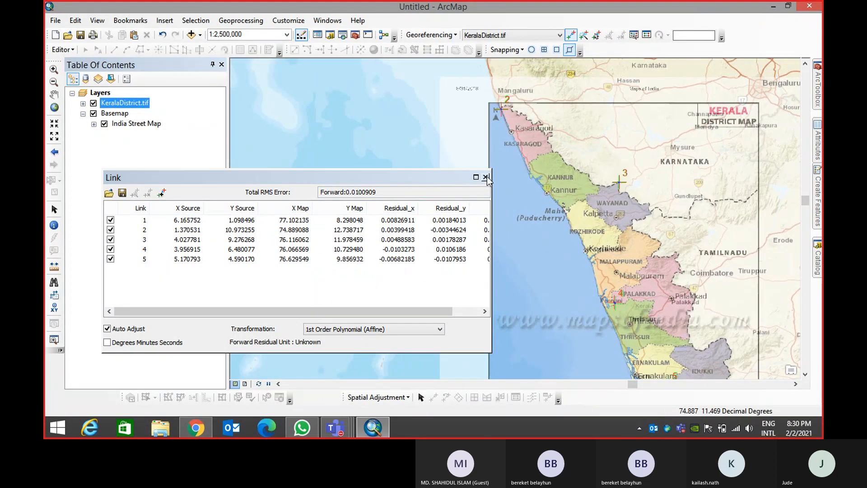
{"action": "left_click", "coordinate": [485, 177]}
Examine the raster's fit to the basemap along the coast and district boundaries from Kannur and Wayanad down to Palakkad and Thrissur
{"action": "scroll", "coordinate": [591, 179], "scroll_direction": "down", "scroll_amount": 3}
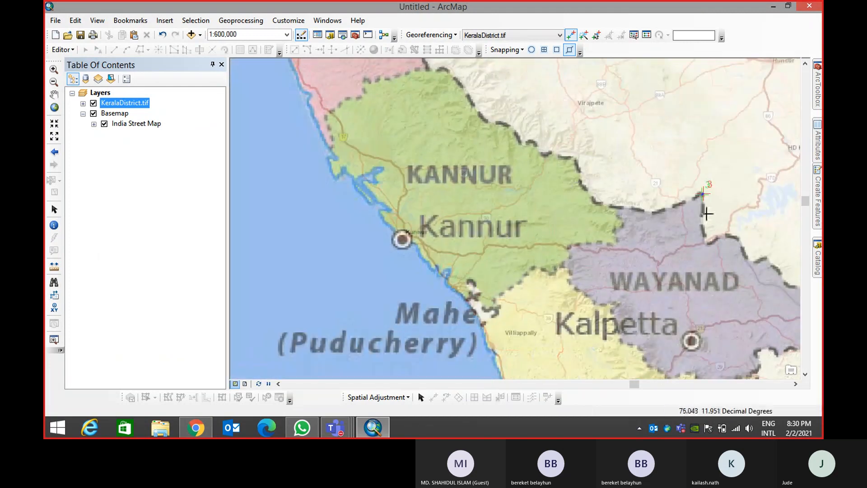
{"action": "left_click_drag", "start_coordinate": [632, 185], "coordinate": [470, 131]}
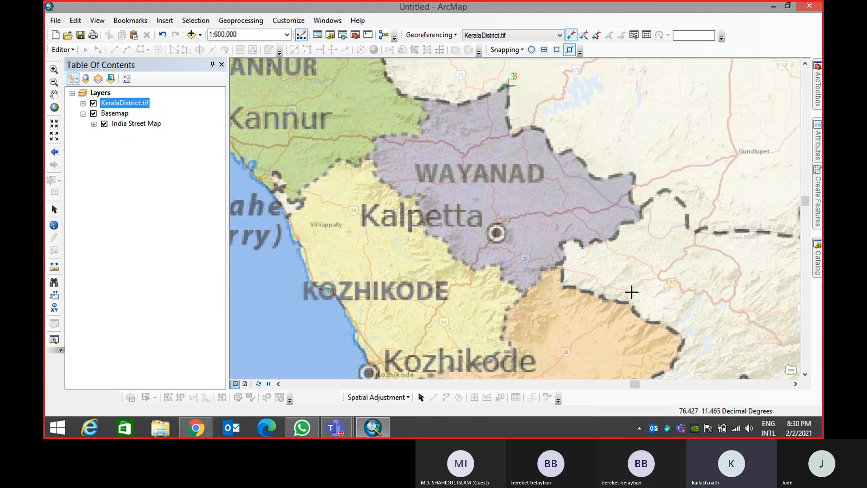
{"action": "left_click_drag", "start_coordinate": [615, 274], "coordinate": [515, 276]}
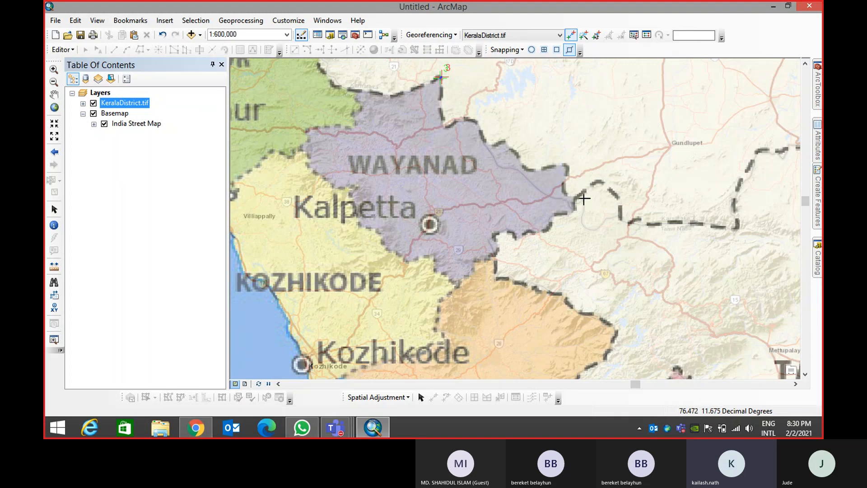
{"action": "left_click_drag", "start_coordinate": [340, 158], "coordinate": [506, 175]}
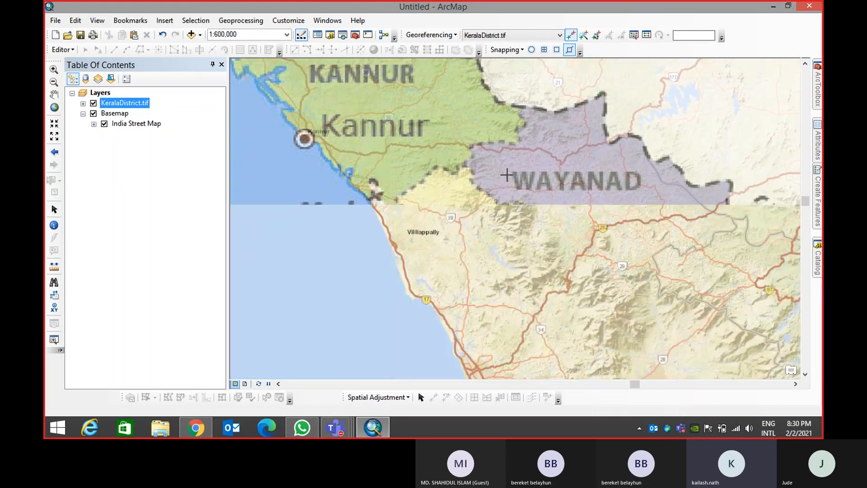
{"action": "left_click_drag", "start_coordinate": [464, 203], "coordinate": [437, 140]}
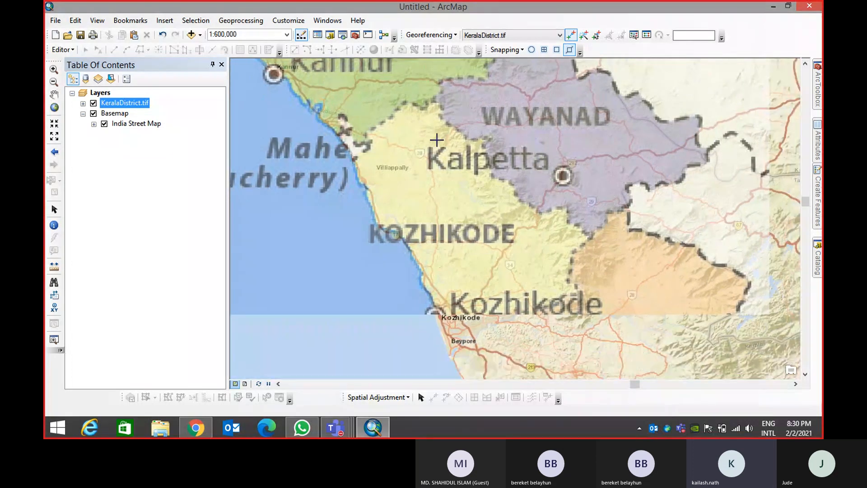
{"action": "left_click_drag", "start_coordinate": [522, 338], "coordinate": [500, 223]}
{"action": "left_click_drag", "start_coordinate": [479, 279], "coordinate": [426, 121]}
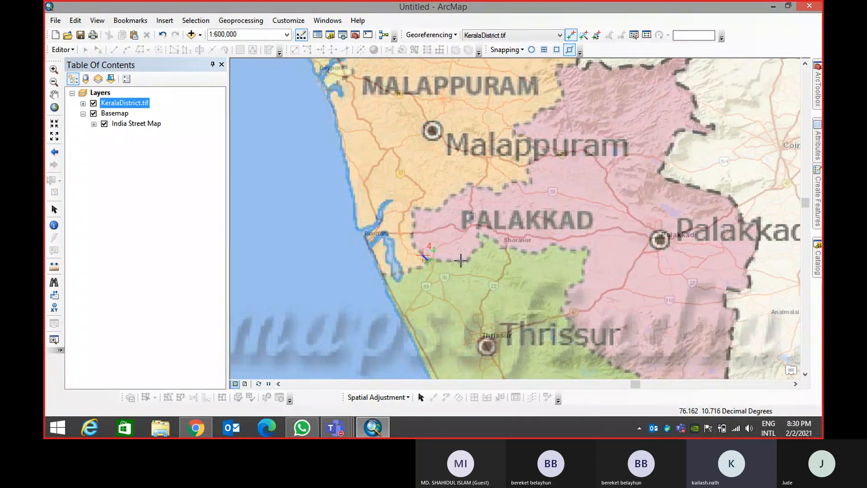
{"action": "scroll", "coordinate": [461, 260], "scroll_direction": "up", "scroll_amount": 3}
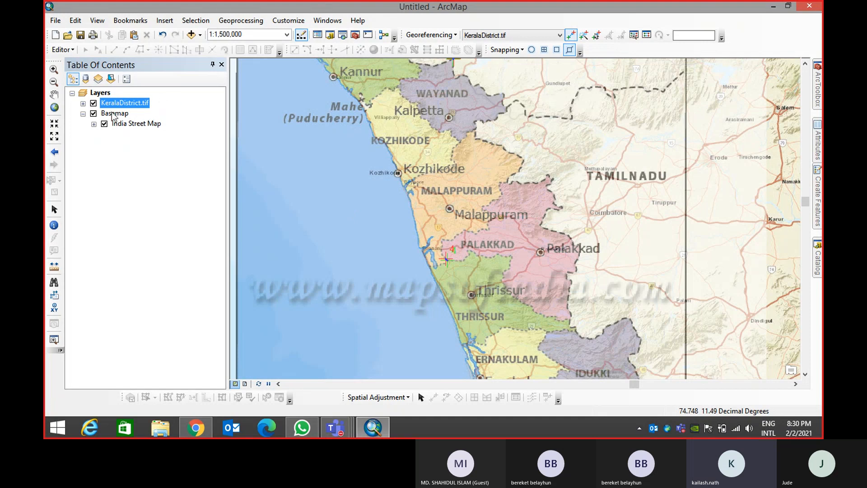
Set the layer transparency of KeralaDistrict.tif to 0%
{"action": "double_click", "coordinate": [130, 103]}
{"action": "left_click_drag", "start_coordinate": [351, 217], "coordinate": [440, 213]}
{"action": "type", "text": "0"}
{"action": "key", "text": "Return"}
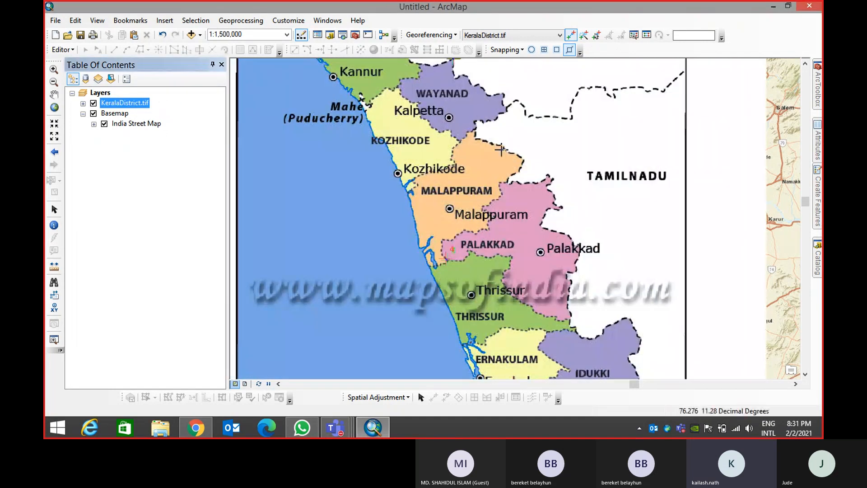
Display the Effects toolbar docked below the map and choose KeralaDistrict.tif as its target layer
{"action": "right_click", "coordinate": [675, 54]}
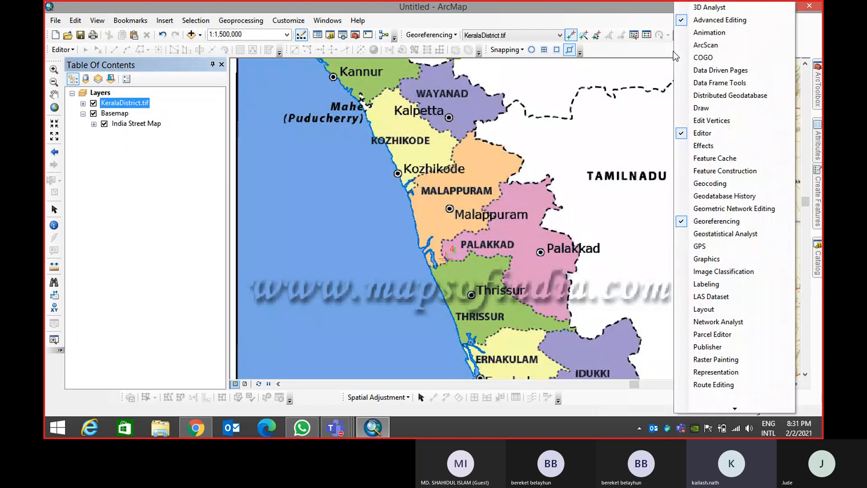
{"action": "left_click", "coordinate": [715, 145]}
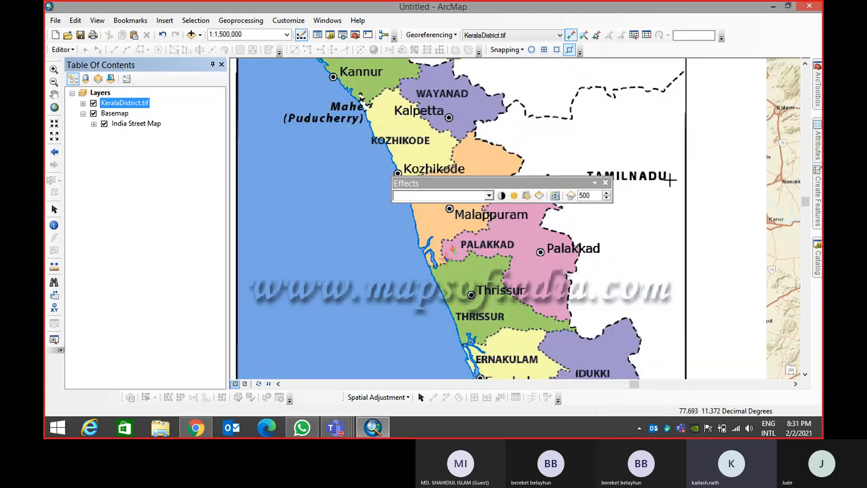
{"action": "left_click_drag", "start_coordinate": [506, 183], "coordinate": [535, 400]}
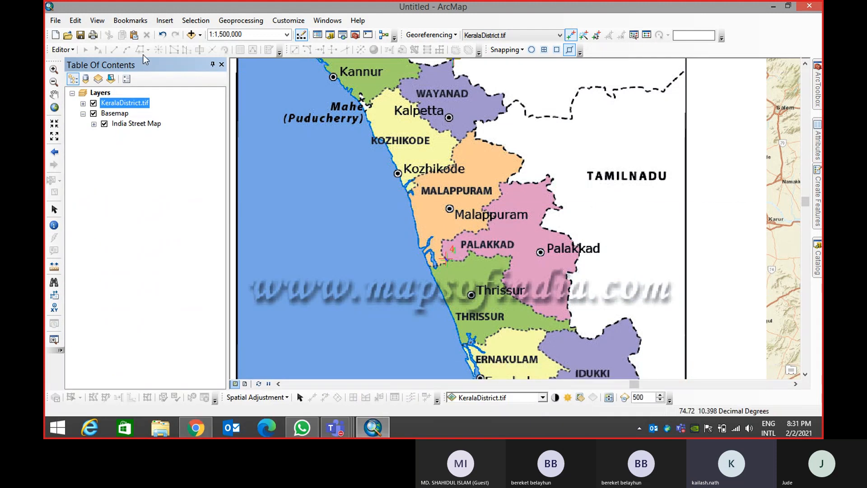
{"action": "left_click", "coordinate": [524, 397]}
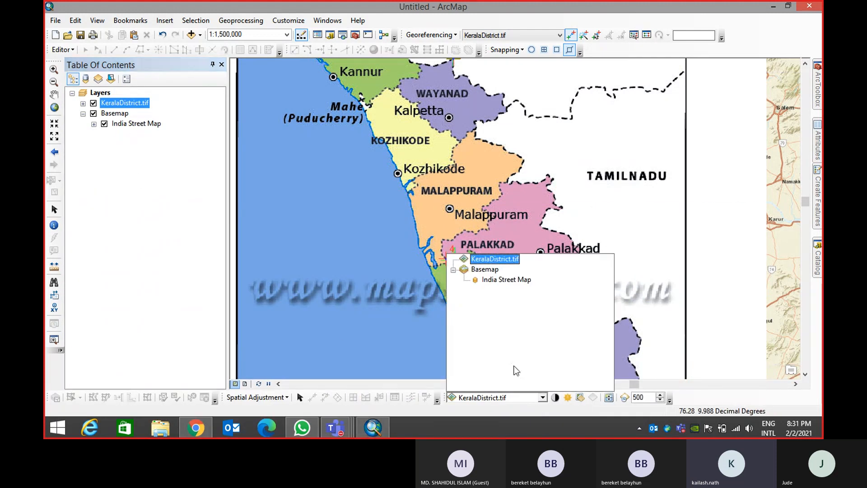
{"action": "left_click", "coordinate": [493, 259]}
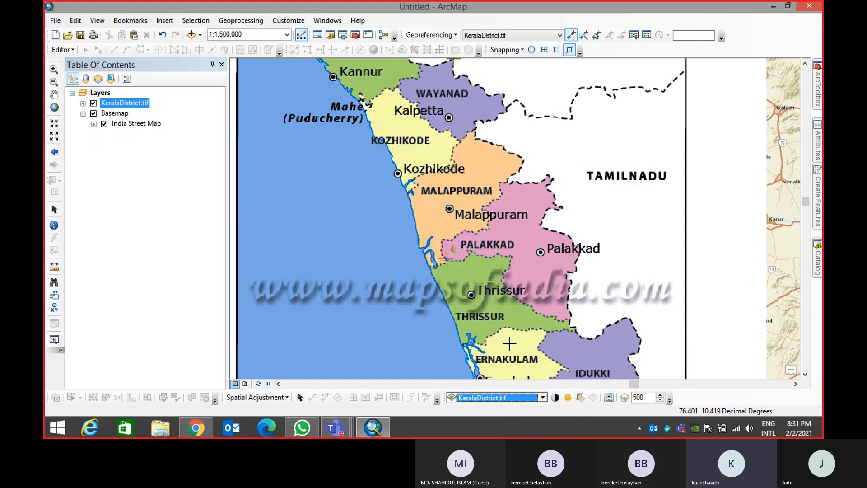
Compare KeralaDistrict.tif with the basemap using the Swipe tool across the coast and the northern and central districts
{"action": "left_click", "coordinate": [608, 397]}
{"action": "scroll", "coordinate": [534, 266], "scroll_direction": "down", "scroll_amount": 1}
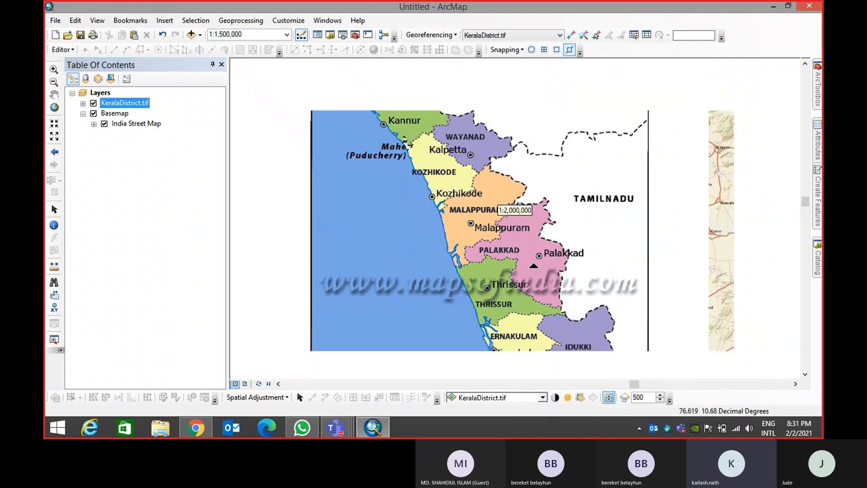
{"action": "scroll", "coordinate": [534, 266], "scroll_direction": "down", "scroll_amount": 1}
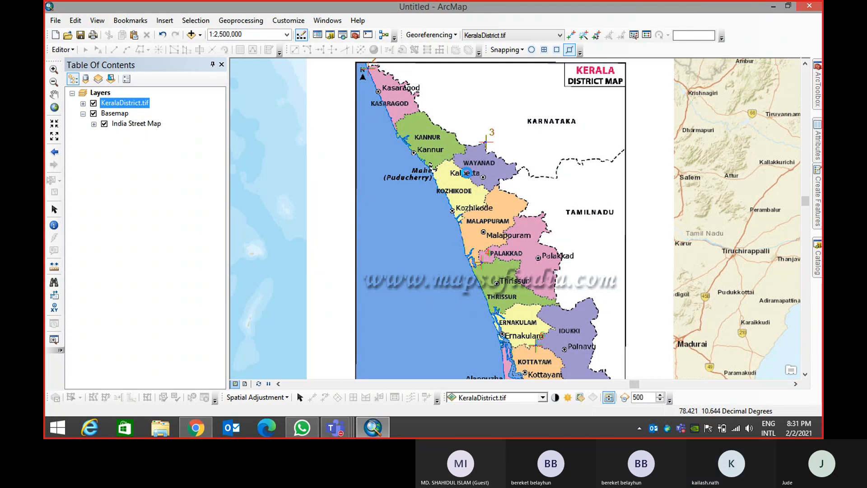
{"action": "left_click_drag", "start_coordinate": [466, 172], "coordinate": [673, 343]}
{"action": "left_click_drag", "start_coordinate": [538, 363], "coordinate": [544, 309]}
{"action": "left_click_drag", "start_coordinate": [538, 113], "coordinate": [538, 155]}
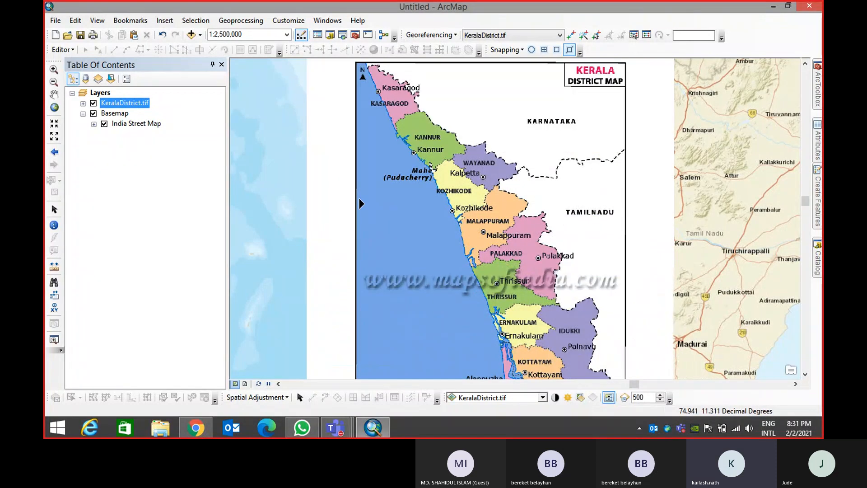
{"action": "left_click_drag", "start_coordinate": [327, 199], "coordinate": [391, 237]}
{"action": "scroll", "coordinate": [545, 244], "scroll_direction": "down", "scroll_amount": 2}
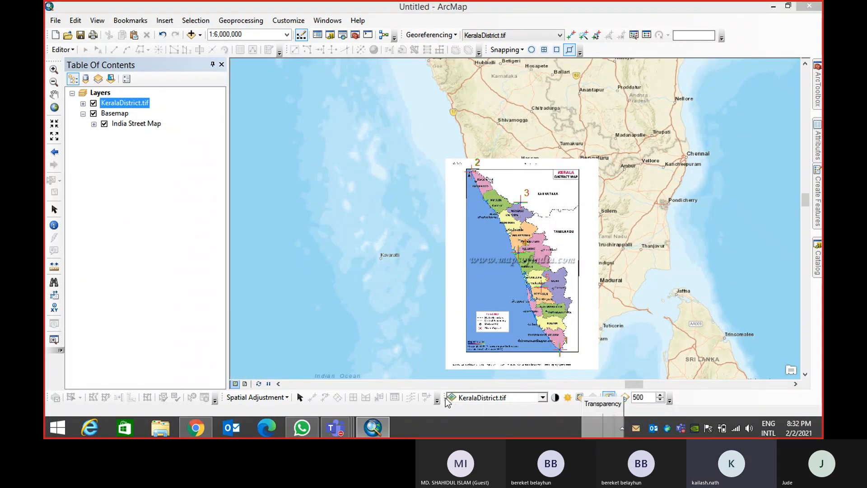
Undock the Effects toolbar, compare a semi-transparent KeralaDistrict.tif with the basemap, and close the toolbar
{"action": "left_click_drag", "start_coordinate": [446, 398], "coordinate": [477, 96]}
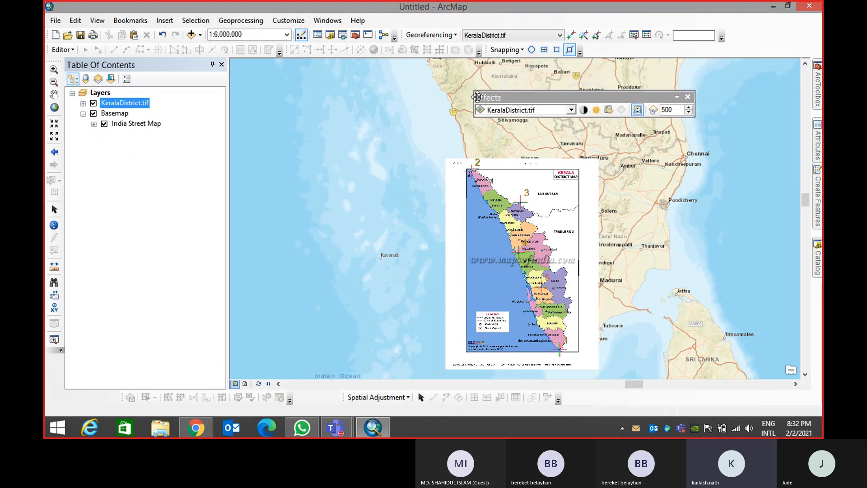
{"action": "left_click", "coordinate": [637, 109]}
{"action": "left_click_drag", "start_coordinate": [644, 186], "coordinate": [648, 165]}
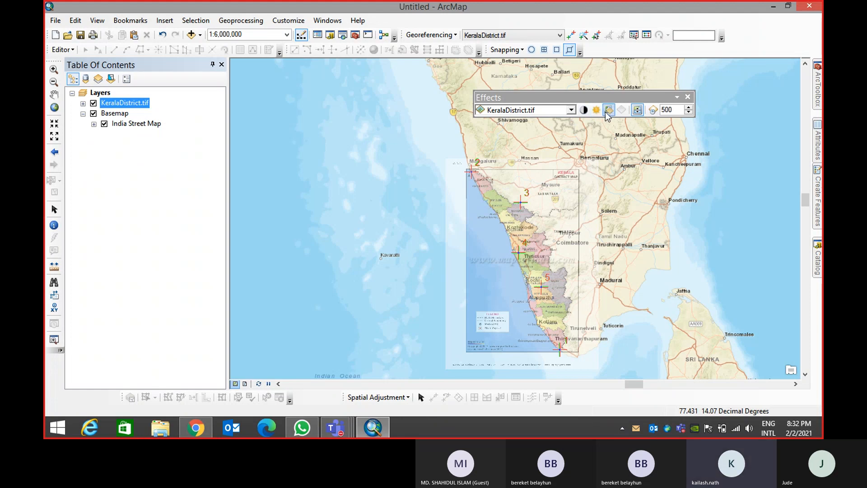
{"action": "left_click", "coordinate": [637, 110]}
{"action": "left_click_drag", "start_coordinate": [643, 162], "coordinate": [635, 199]}
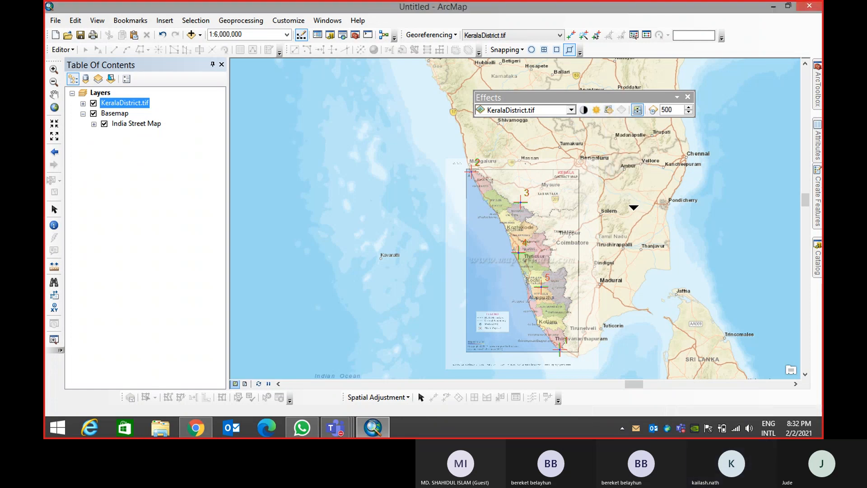
{"action": "left_click", "coordinate": [688, 97]}
Save the control-point alignment to KeralaDistrict.tif with Update Georeferencing
{"action": "left_click_drag", "start_coordinate": [581, 307], "coordinate": [575, 255]}
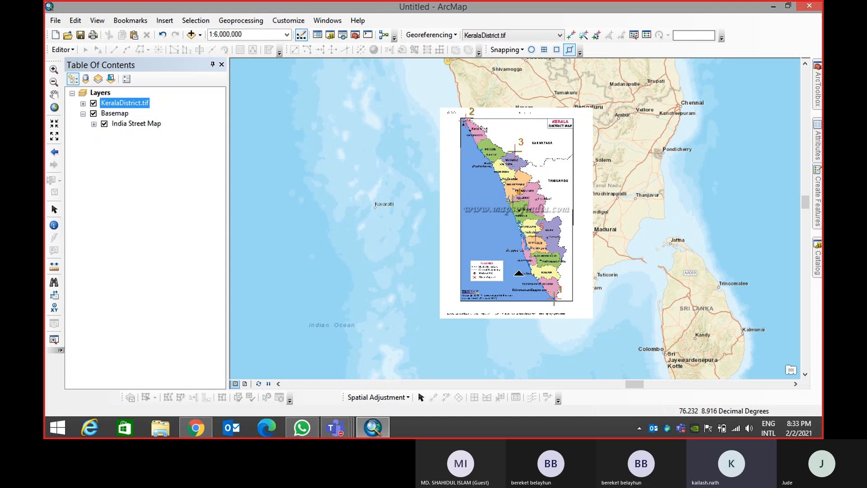
{"action": "left_click", "coordinate": [429, 37]}
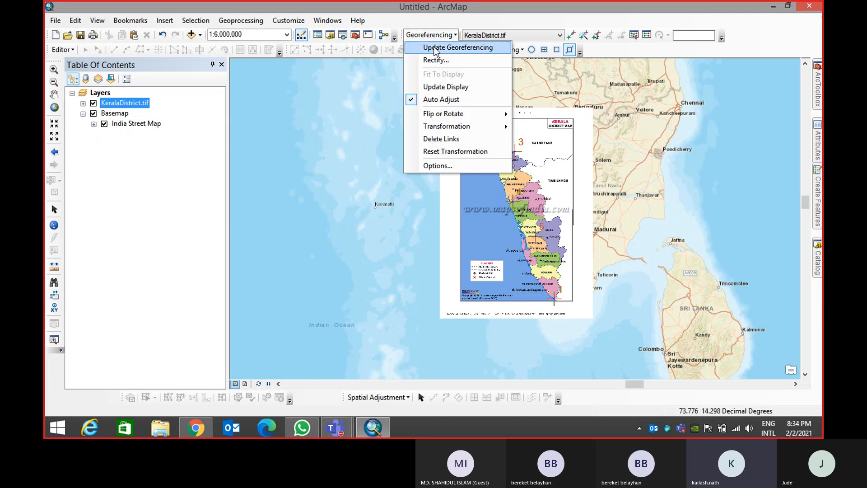
{"action": "left_click", "coordinate": [433, 47]}
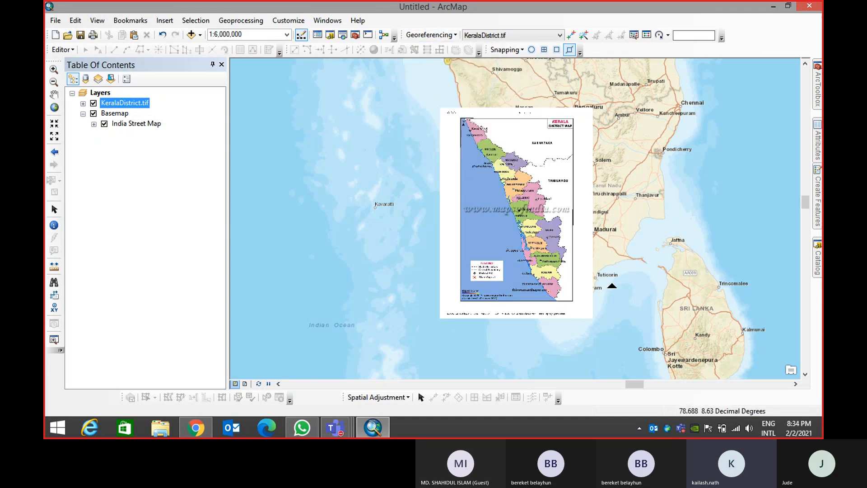
{"action": "left_click_drag", "start_coordinate": [538, 209], "coordinate": [525, 229]}
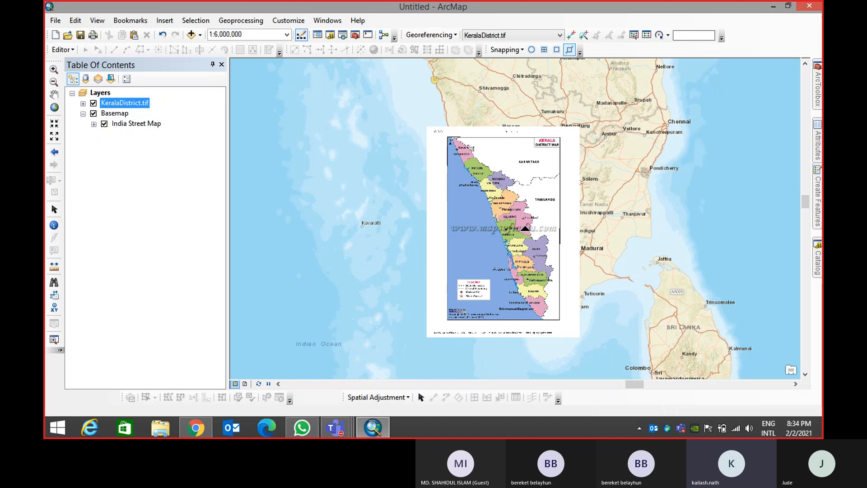
Hide the Basemap group so that only the georeferenced KeralaDistrict.tif is displayed
{"action": "scroll", "coordinate": [510, 312], "scroll_direction": "up", "scroll_amount": 2}
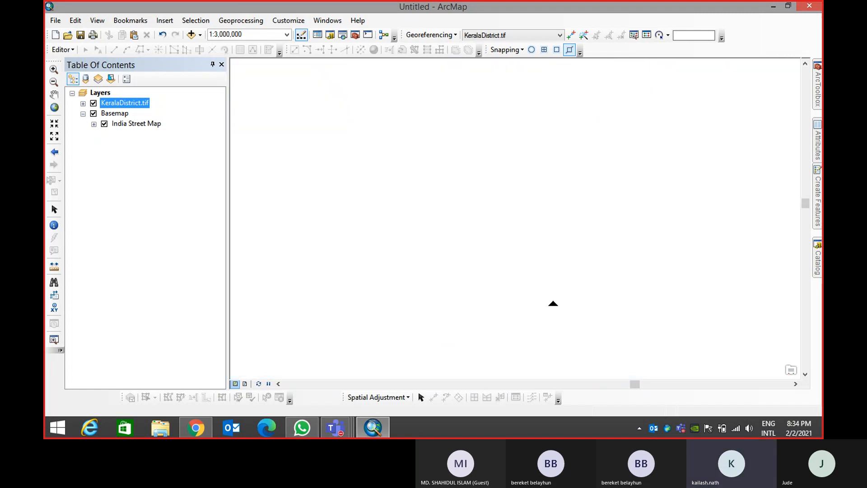
{"action": "left_click", "coordinate": [94, 113]}
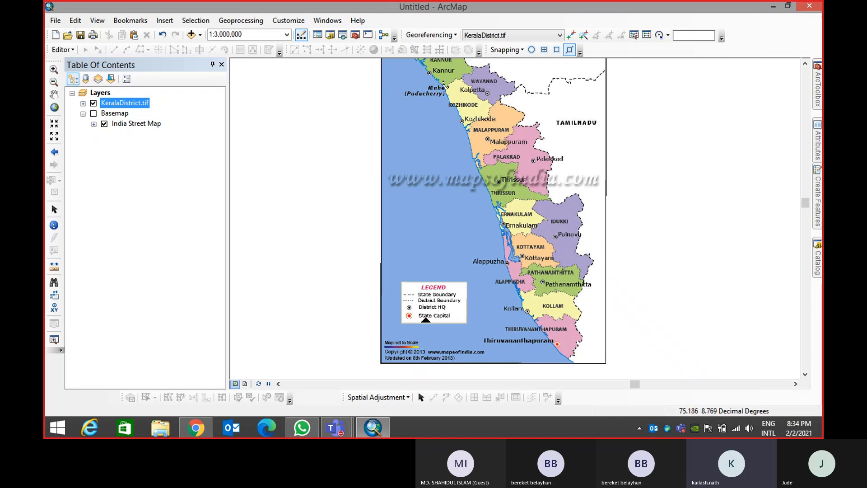
{"action": "scroll", "coordinate": [441, 319], "scroll_direction": "up", "scroll_amount": 1}
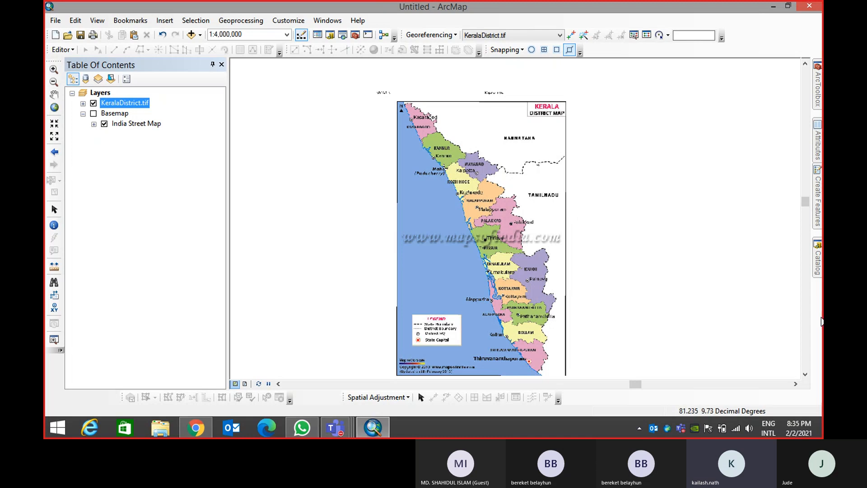
Display the Catalog and examine its folder connections and the home folder Documents\ArcGIS
{"action": "left_click", "coordinate": [818, 270]}
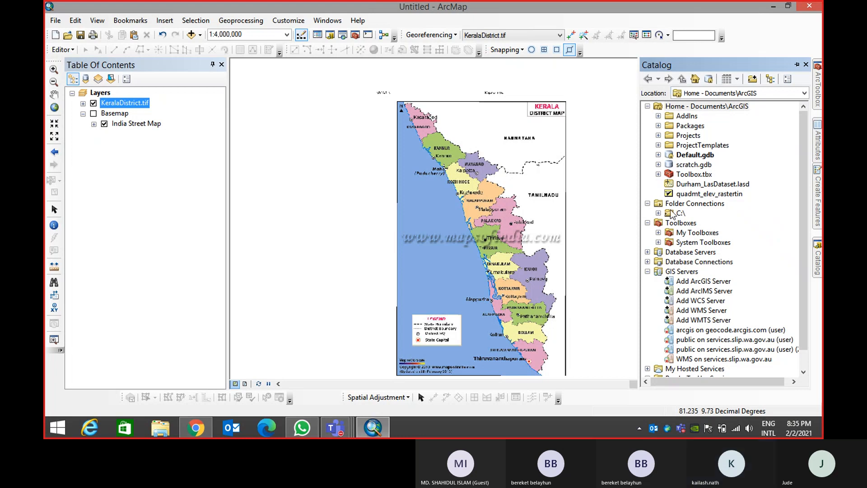
{"action": "left_click", "coordinate": [682, 204]}
{"action": "left_click", "coordinate": [678, 107]}
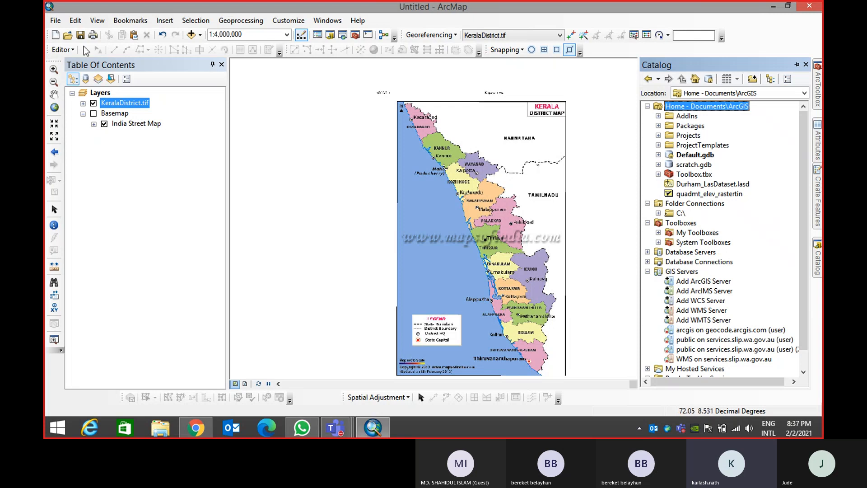
{"action": "left_click", "coordinate": [56, 21]}
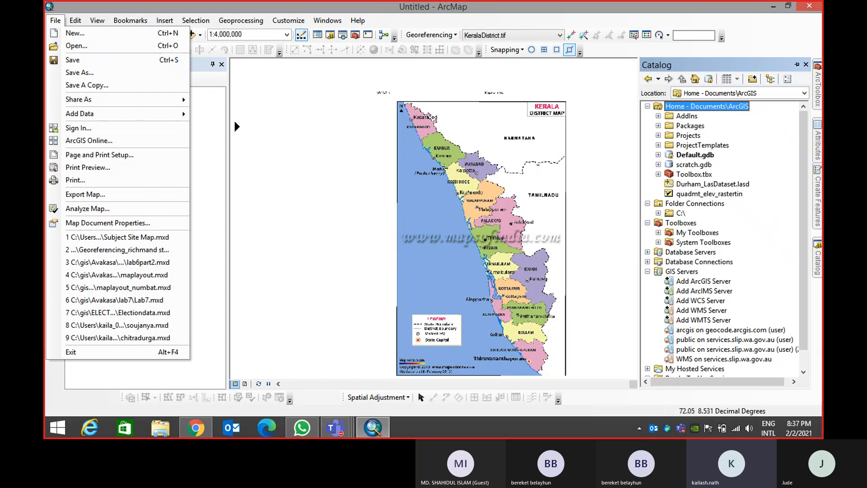
{"action": "left_click", "coordinate": [196, 20]}
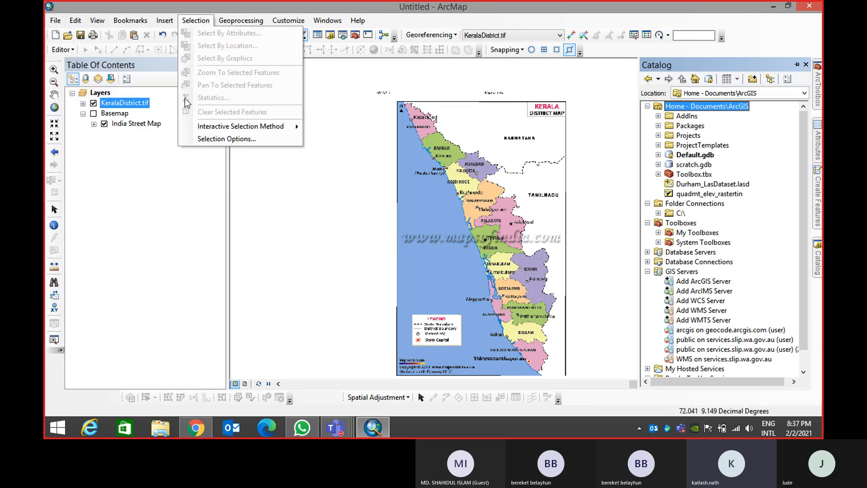
{"action": "left_click", "coordinate": [116, 186]}
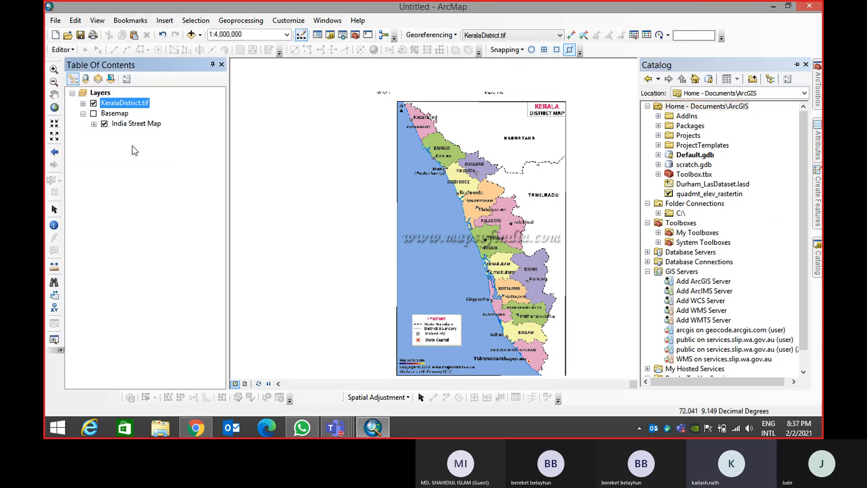
{"action": "left_click", "coordinate": [61, 49]}
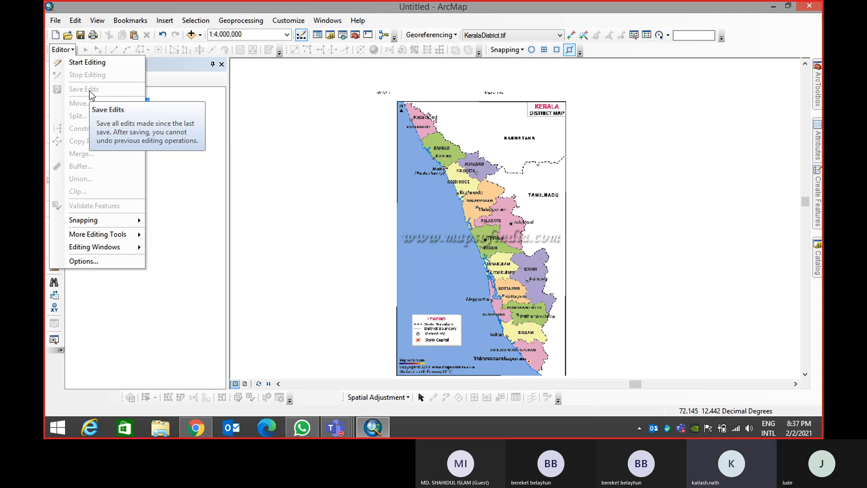
{"action": "left_click", "coordinate": [56, 20]}
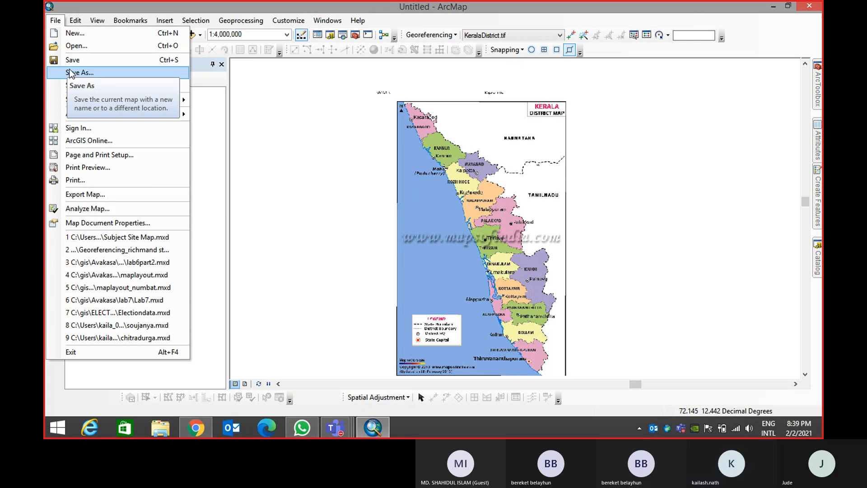
{"action": "left_click", "coordinate": [425, 4]}
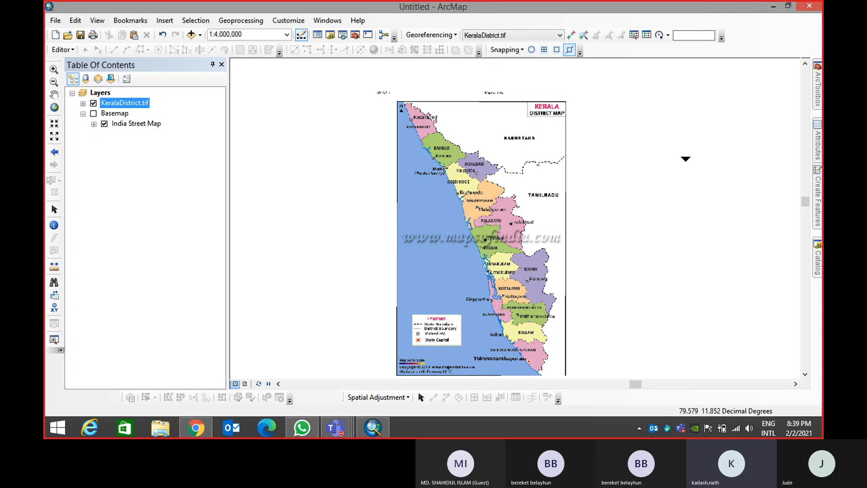
Add a folder connection to C:\gis in the Catalog
{"action": "mouse_move", "coordinate": [821, 259]}
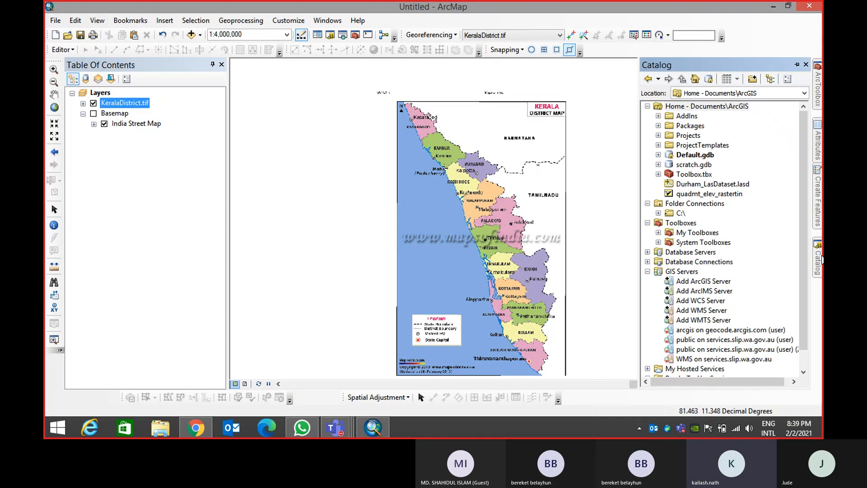
{"action": "left_click", "coordinate": [696, 204]}
{"action": "right_click", "coordinate": [696, 204]}
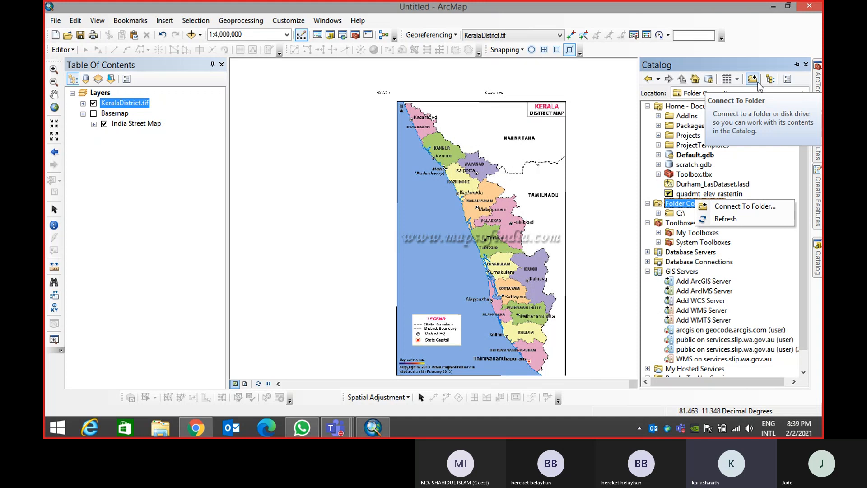
{"action": "left_click", "coordinate": [753, 79]}
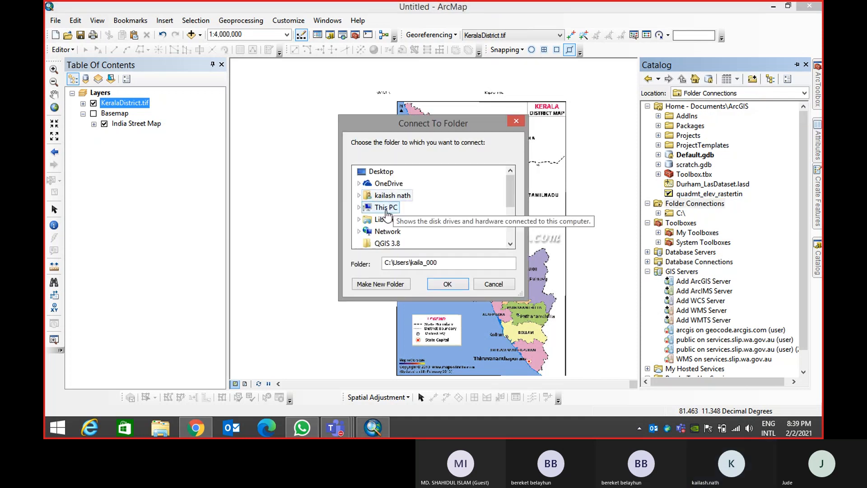
{"action": "left_click", "coordinate": [359, 208]}
{"action": "scroll", "coordinate": [366, 217], "scroll_direction": "down", "scroll_amount": 2}
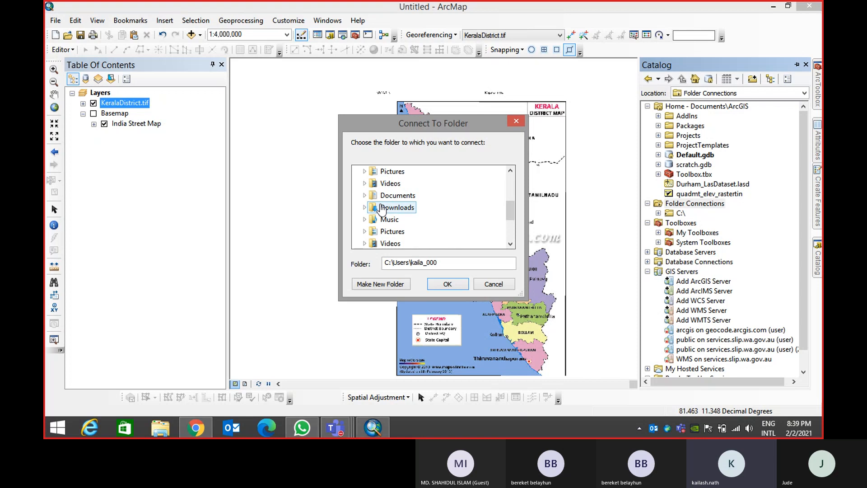
{"action": "scroll", "coordinate": [380, 232], "scroll_direction": "up", "scroll_amount": 3}
{"action": "scroll", "coordinate": [393, 244], "scroll_direction": "down", "scroll_amount": 2}
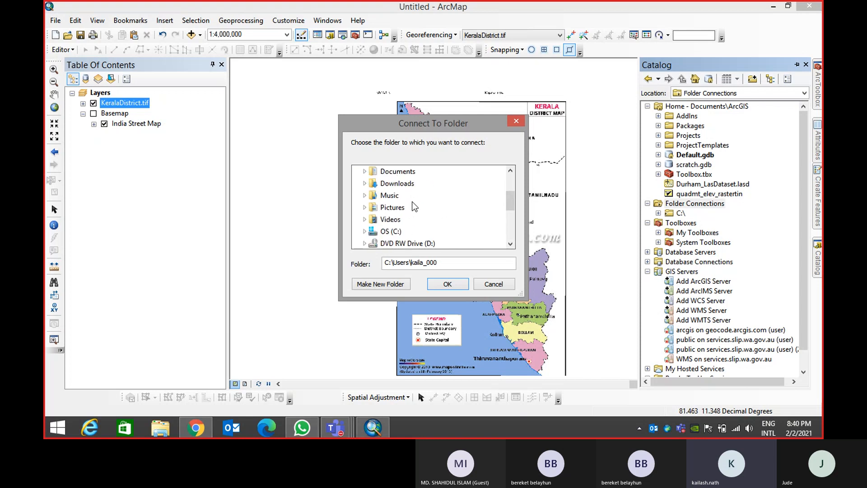
{"action": "double_click", "coordinate": [397, 233]}
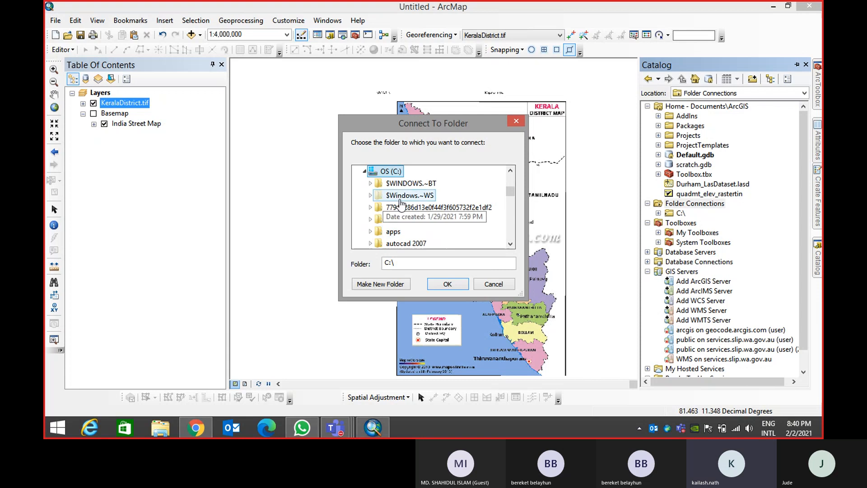
{"action": "scroll", "coordinate": [400, 204], "scroll_direction": "down", "scroll_amount": 3}
{"action": "double_click", "coordinate": [392, 231]}
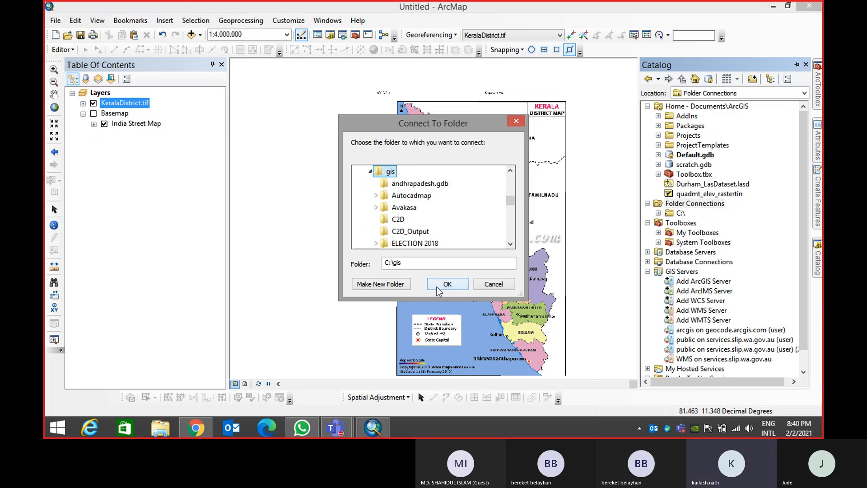
{"action": "left_click", "coordinate": [448, 284]}
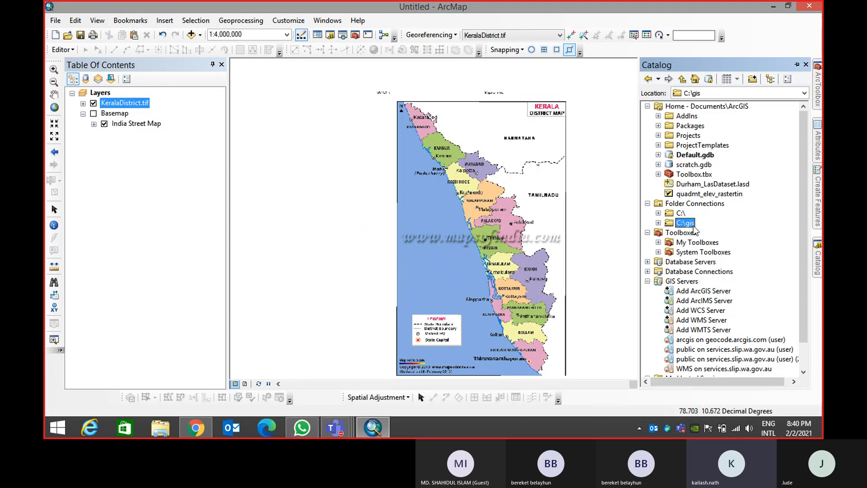
Expand the C:\gis connection and look through its lower subfolders, including test, Test_1, project, python and Seriate Website
{"action": "left_click", "coordinate": [658, 223]}
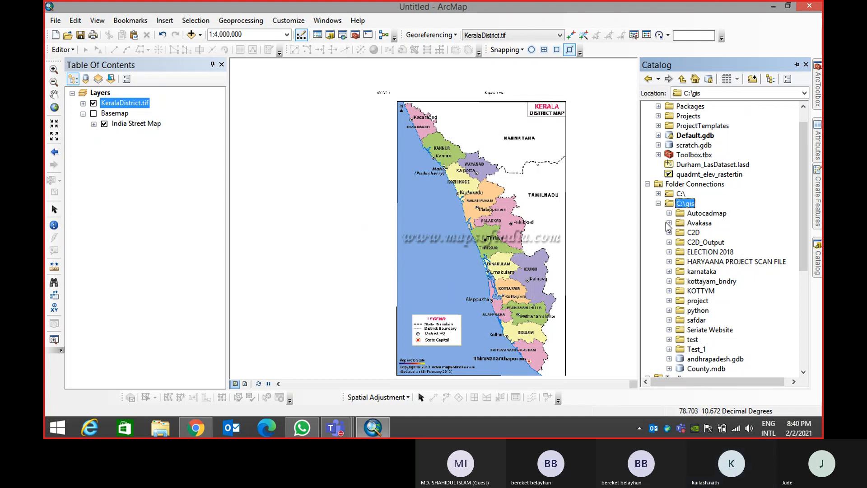
{"action": "left_click", "coordinate": [669, 339]}
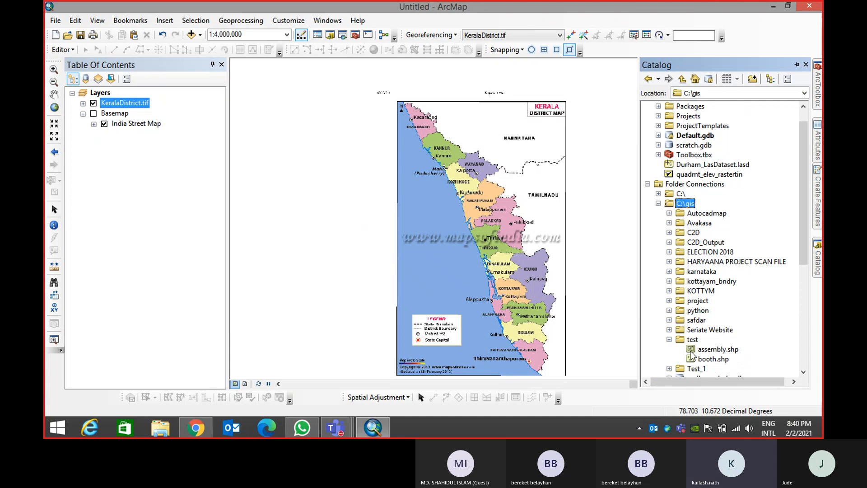
{"action": "left_click", "coordinate": [669, 339]}
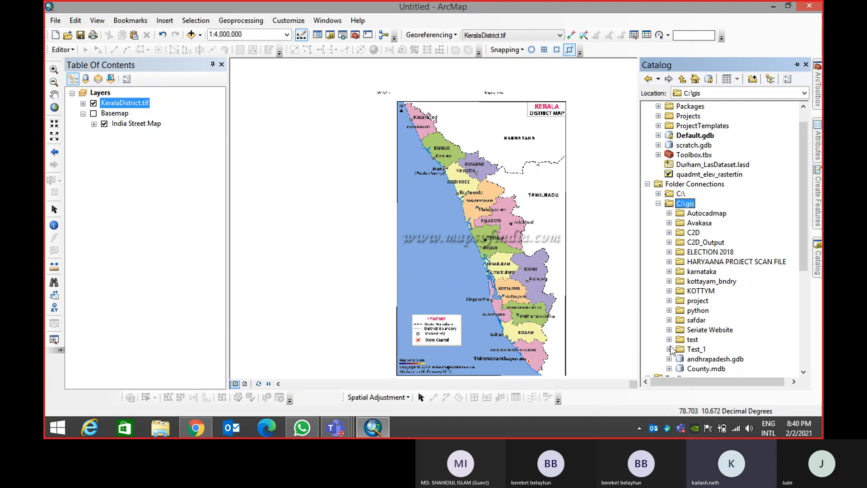
{"action": "left_click", "coordinate": [669, 349]}
{"action": "scroll", "coordinate": [673, 354], "scroll_direction": "down", "scroll_amount": 2}
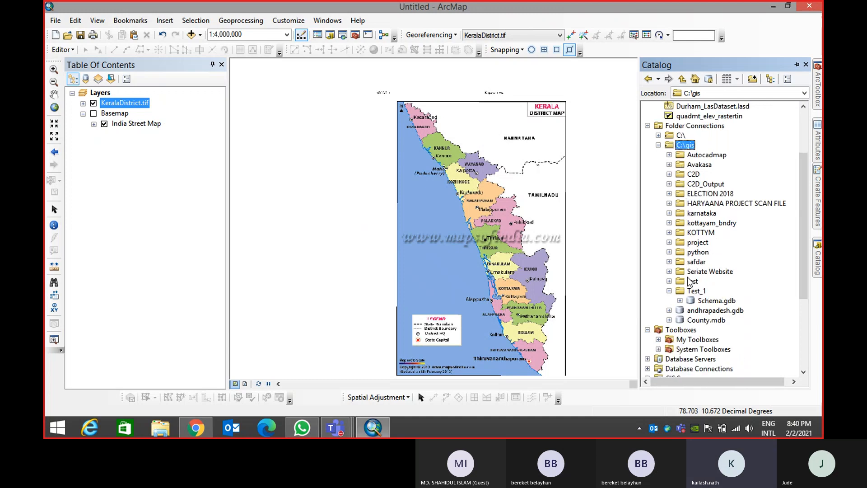
{"action": "left_click", "coordinate": [669, 290]}
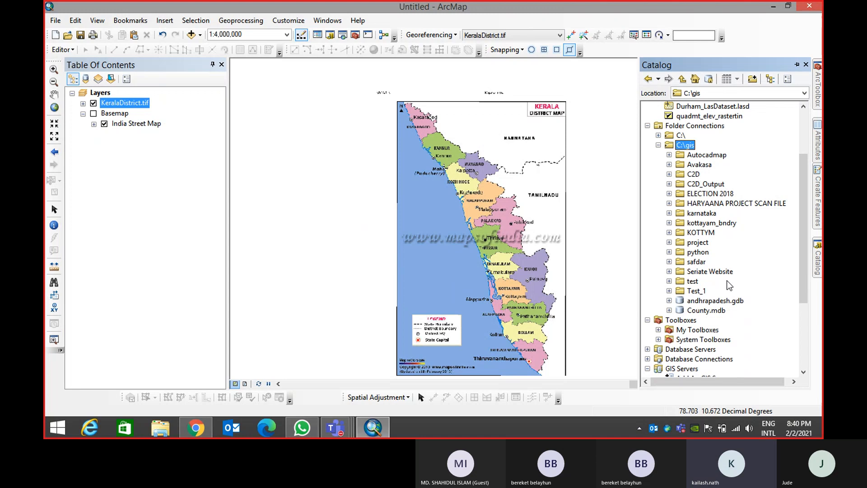
{"action": "left_click", "coordinate": [669, 242]}
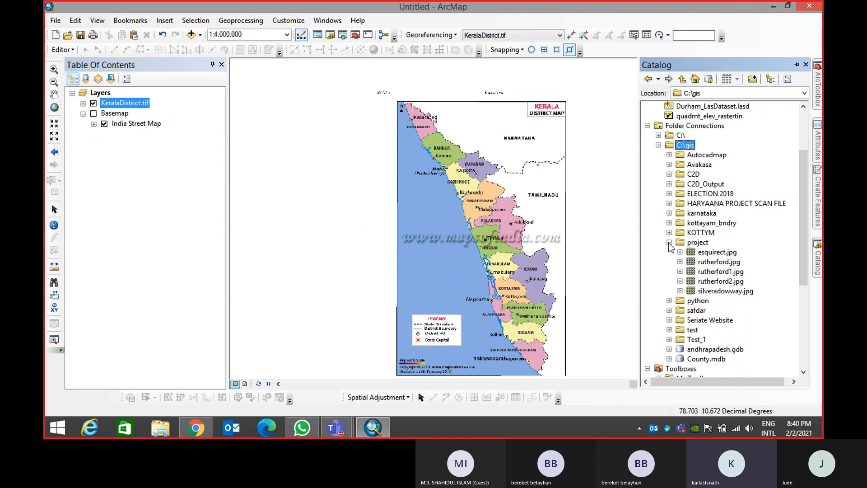
{"action": "left_click", "coordinate": [669, 243]}
{"action": "left_click", "coordinate": [670, 252]}
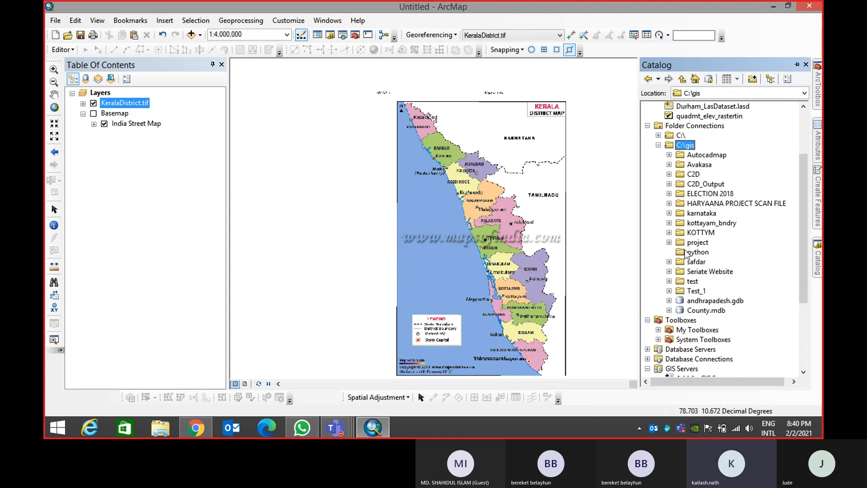
{"action": "left_click", "coordinate": [669, 262]}
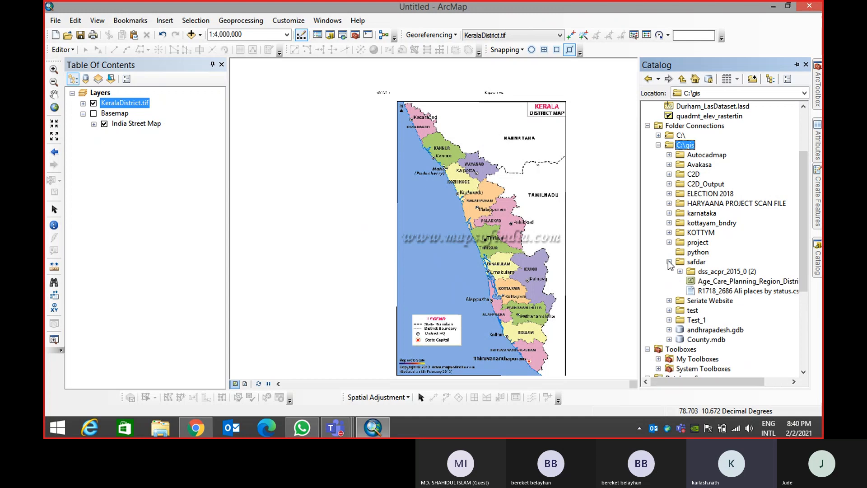
{"action": "left_click", "coordinate": [669, 262]}
{"action": "left_click", "coordinate": [669, 272]}
{"action": "left_click", "coordinate": [669, 272]}
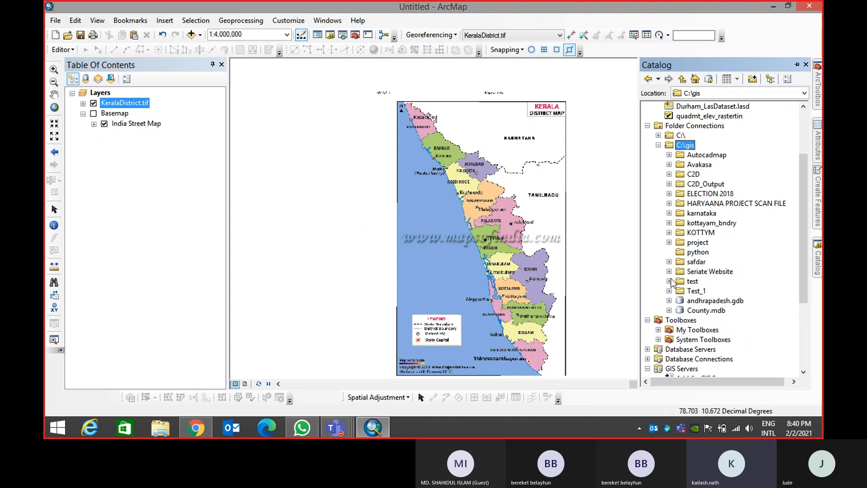
{"action": "left_click", "coordinate": [669, 281]}
Look through the karnataka folder with its chitradurga and karnataka subfolders, and the HARYAANA PROJECT SCAN FILE folder
{"action": "left_click", "coordinate": [669, 212]}
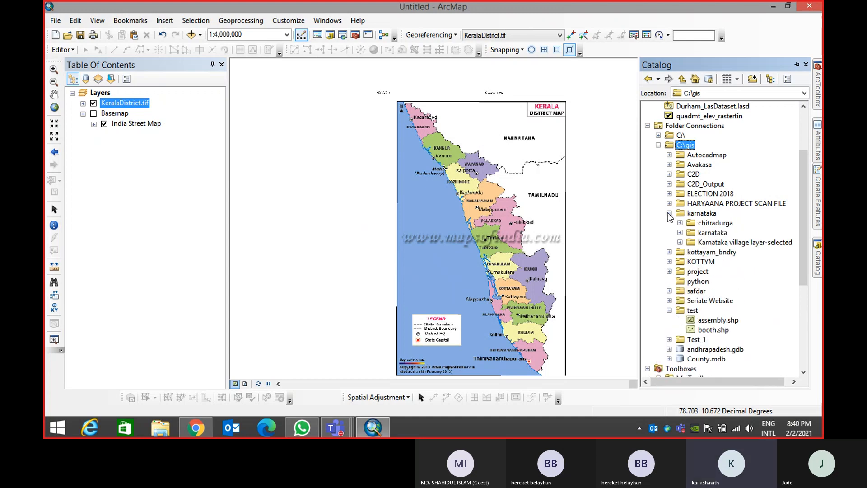
{"action": "left_click", "coordinate": [680, 223]}
{"action": "left_click", "coordinate": [680, 223]}
{"action": "left_click", "coordinate": [680, 232]}
{"action": "left_click", "coordinate": [680, 232]}
{"action": "left_click", "coordinate": [669, 203]}
{"action": "left_click", "coordinate": [695, 204]}
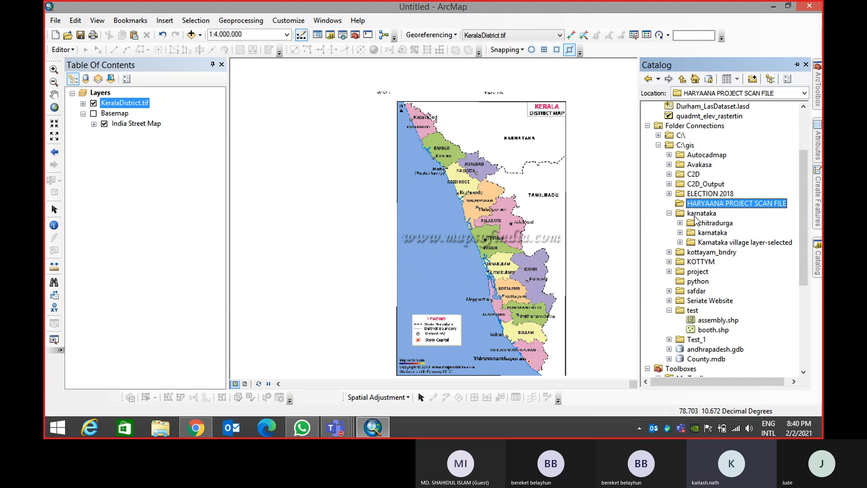
Look through the ELECTION 2018 folder with its ELECTION PROJECT subfolder, and the C2D_Output and C2D folders under C:\gis
{"action": "left_click", "coordinate": [668, 194]}
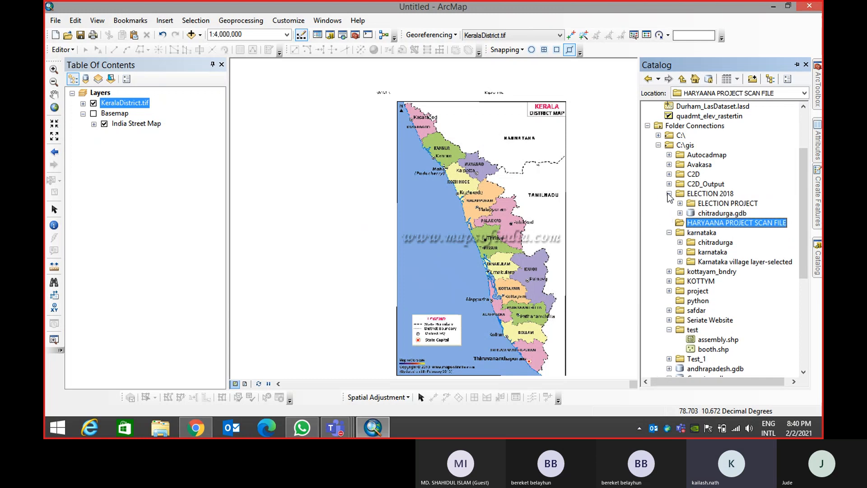
{"action": "left_click", "coordinate": [680, 204]}
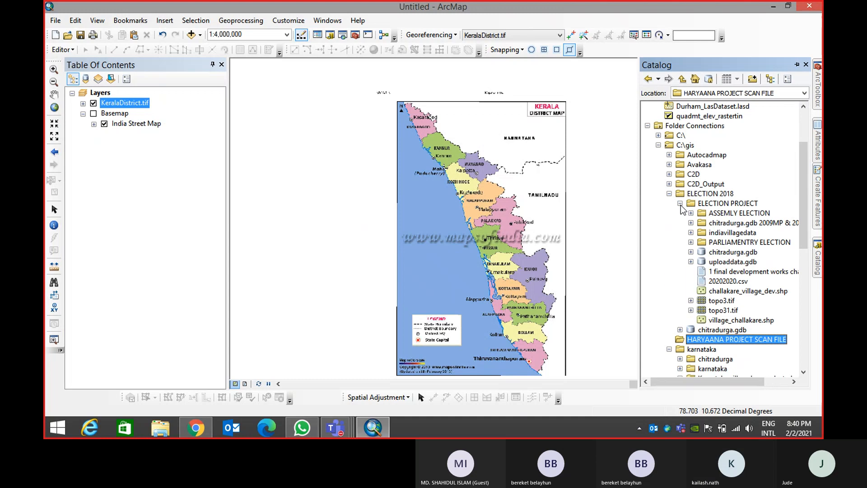
{"action": "left_click", "coordinate": [680, 203]}
{"action": "left_click", "coordinate": [669, 193]}
{"action": "left_click", "coordinate": [669, 184]}
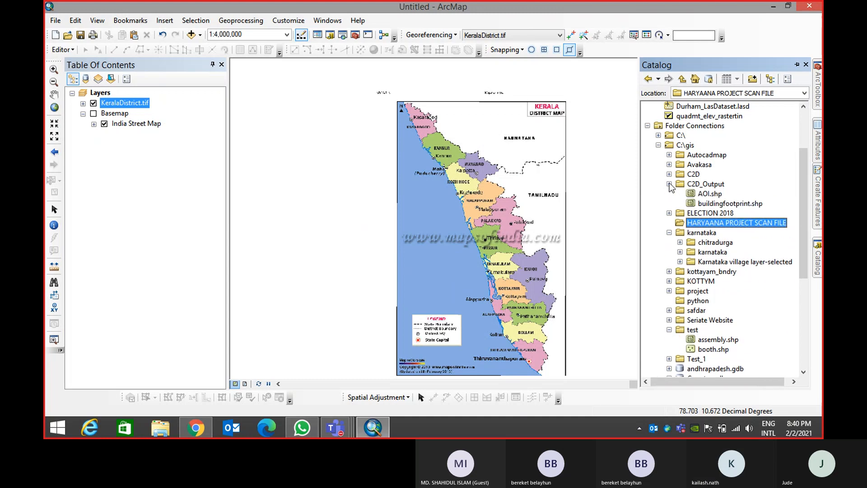
{"action": "left_click", "coordinate": [669, 184]}
{"action": "left_click", "coordinate": [669, 174]}
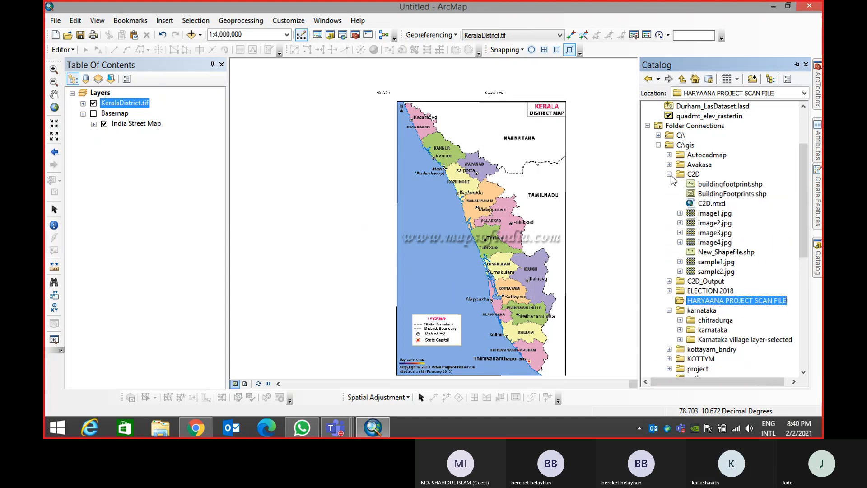
{"action": "left_click", "coordinate": [669, 174]}
Look through the subfolders of the Avakasa folder under C:\gis
{"action": "left_click", "coordinate": [669, 164]}
{"action": "scroll", "coordinate": [670, 164], "scroll_direction": "up", "scroll_amount": 3}
{"action": "scroll", "coordinate": [670, 165], "scroll_direction": "down", "scroll_amount": 9}
{"action": "scroll", "coordinate": [670, 164], "scroll_direction": "up", "scroll_amount": 3}
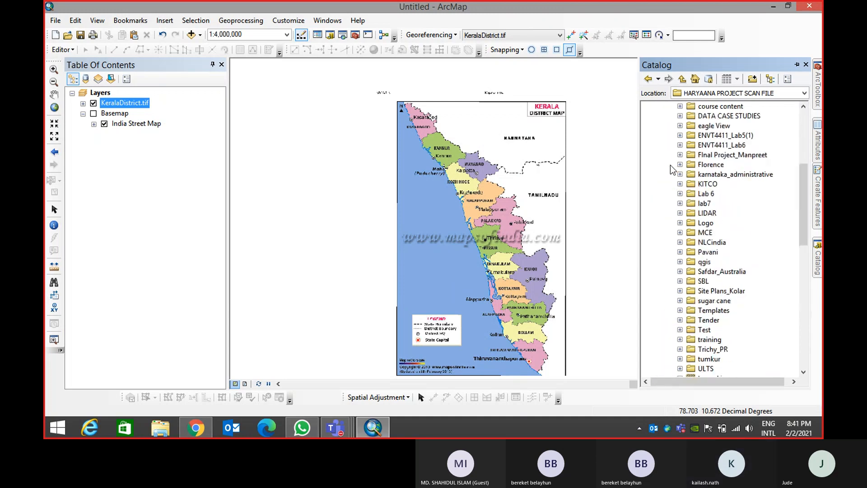
{"action": "scroll", "coordinate": [670, 164], "scroll_direction": "up", "scroll_amount": 6}
{"action": "left_click", "coordinate": [670, 242]}
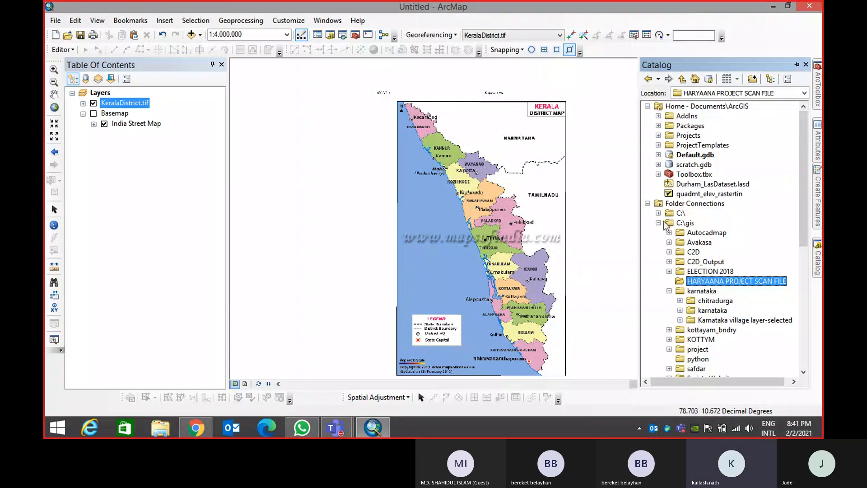
Collapse the karnataka and test folders in the C:\gis connection
{"action": "left_click", "coordinate": [662, 223]}
{"action": "left_click", "coordinate": [662, 223]}
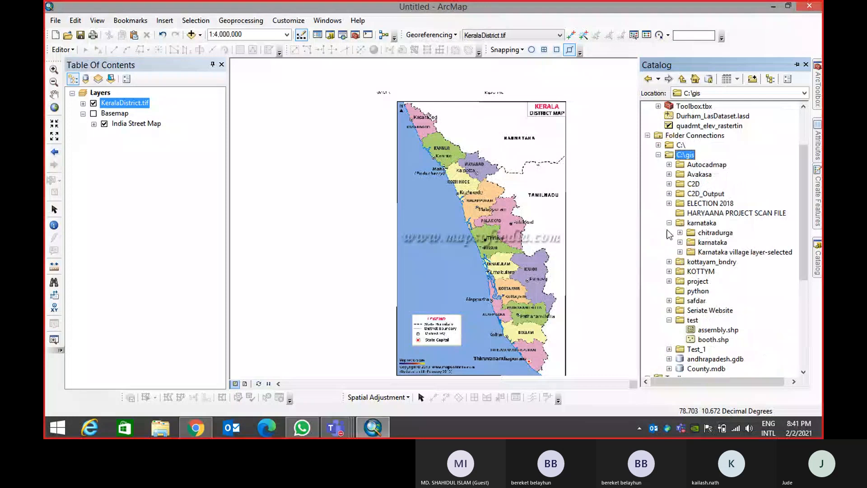
{"action": "left_click", "coordinate": [670, 223]}
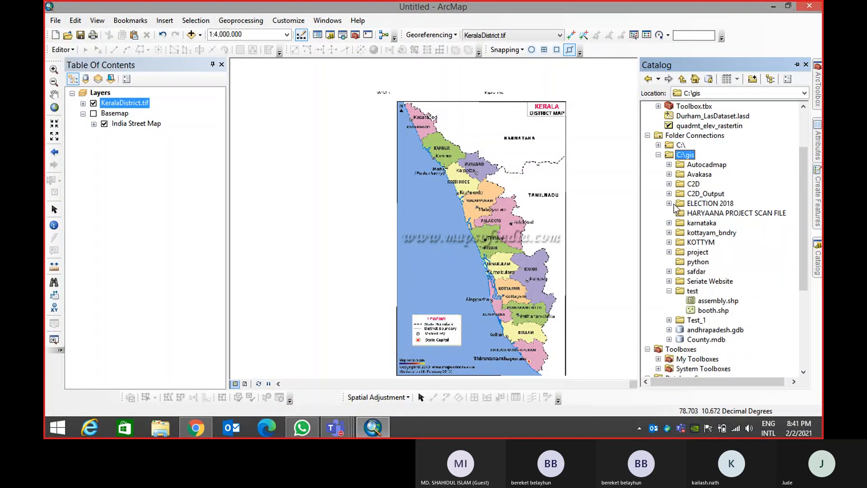
{"action": "right_click", "coordinate": [687, 154]}
{"action": "key", "text": "Escape"}
{"action": "left_click", "coordinate": [696, 165]}
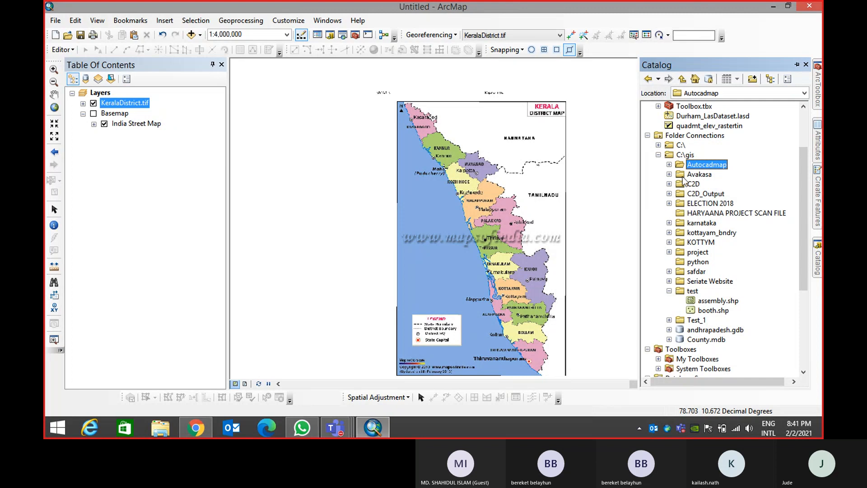
{"action": "left_click", "coordinate": [670, 291]}
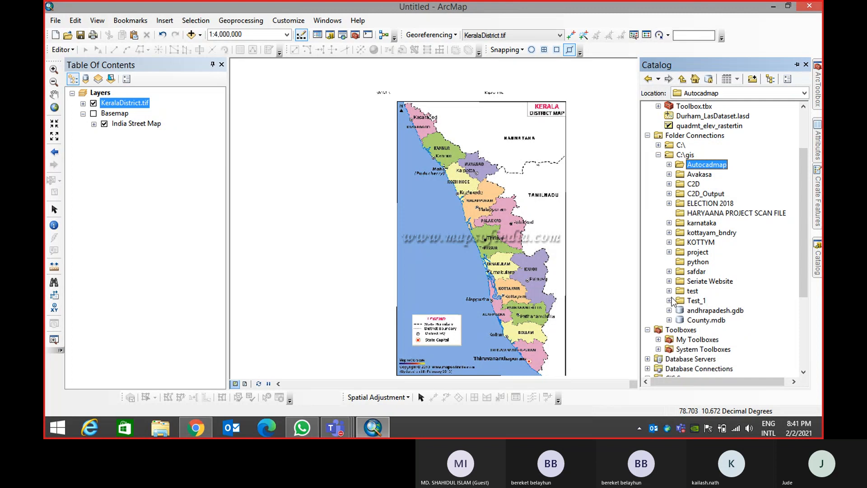
{"action": "left_click", "coordinate": [689, 300]}
{"action": "left_click", "coordinate": [697, 310]}
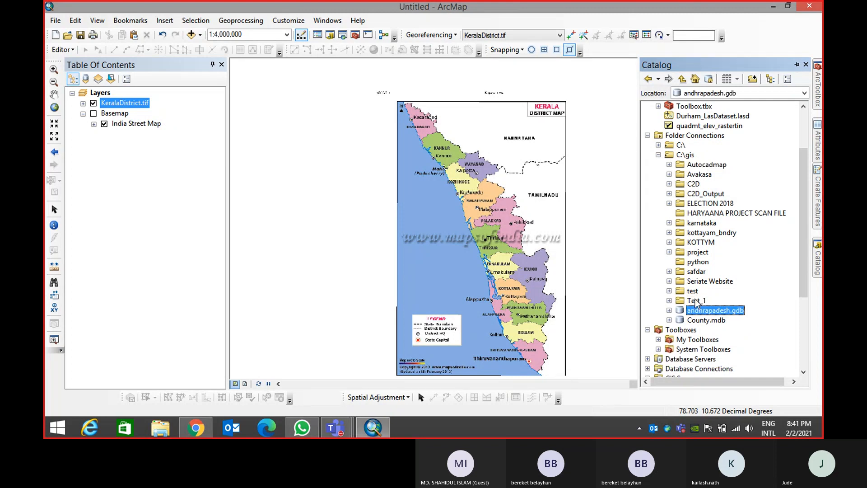
{"action": "right_click", "coordinate": [696, 301]}
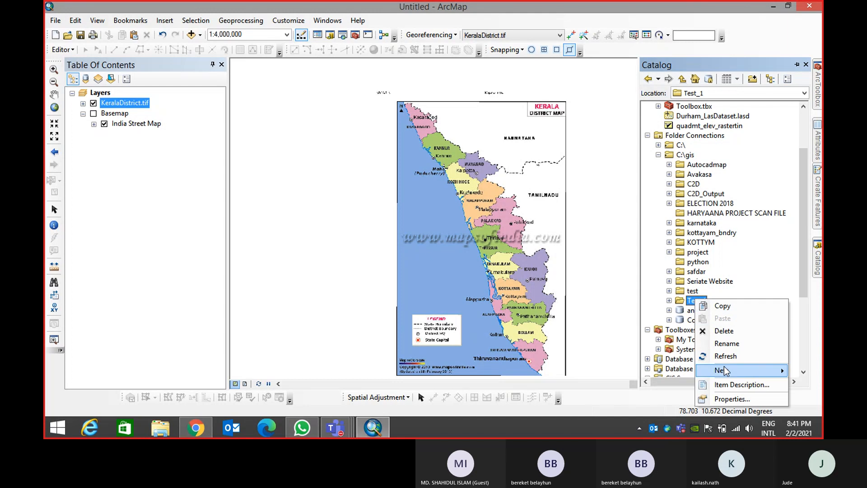
{"action": "left_click", "coordinate": [681, 147]}
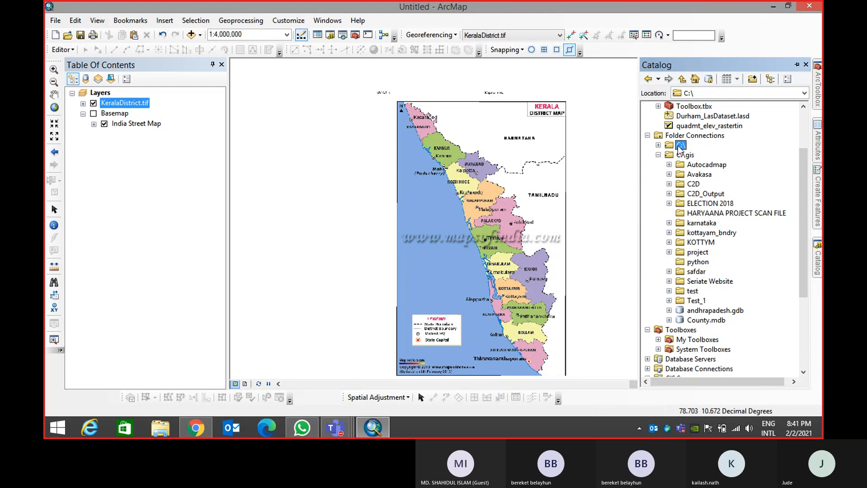
Disconnect the C:\gis folder connection from the Catalog, keeping the C:\ connection
{"action": "left_click", "coordinate": [684, 155]}
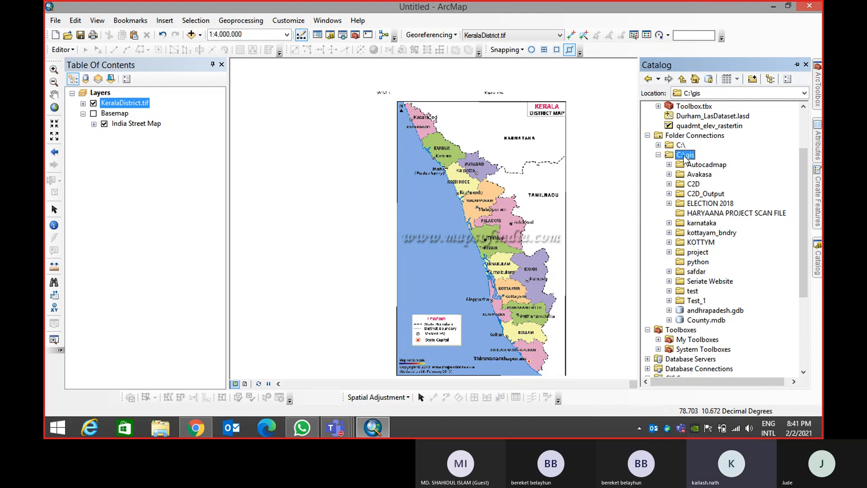
{"action": "right_click", "coordinate": [685, 157]}
{"action": "left_click", "coordinate": [707, 200]}
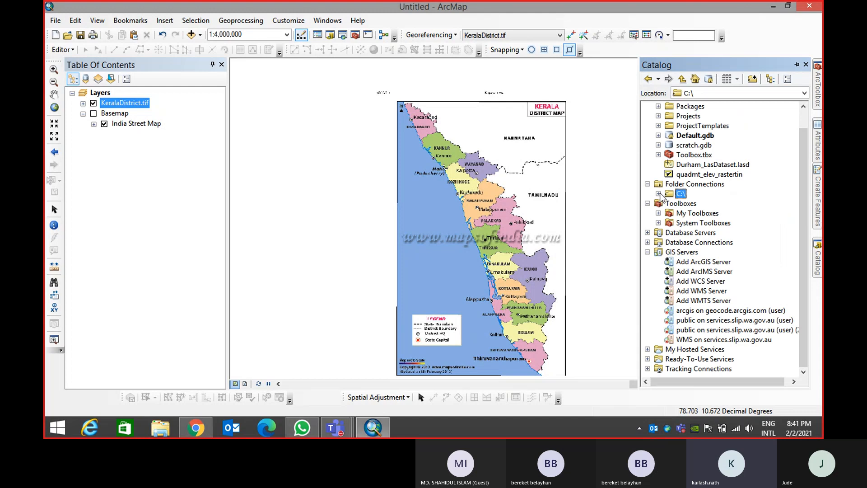
Create a new folder named Kerala District inside the gis folder of the C:\ connection
{"action": "left_click", "coordinate": [658, 193]}
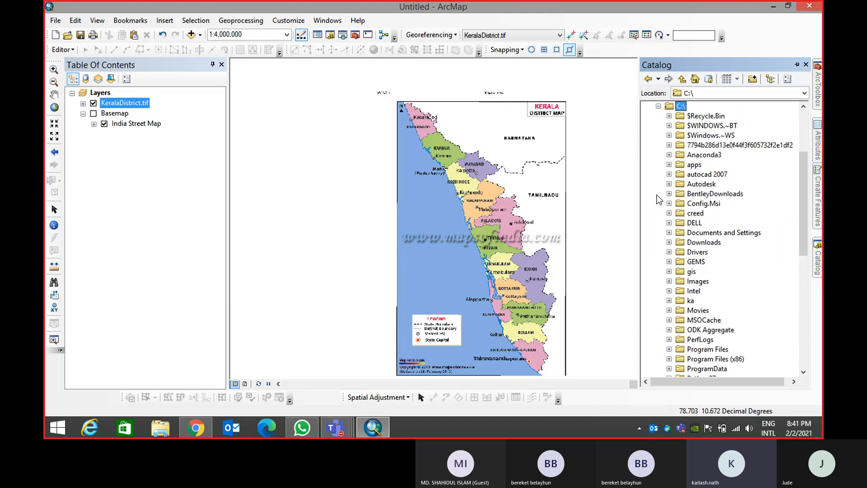
{"action": "left_click", "coordinate": [669, 271]}
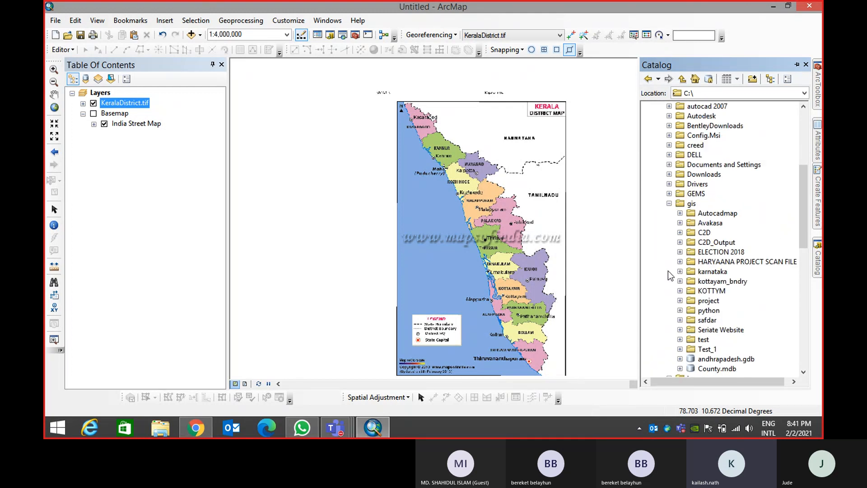
{"action": "left_click", "coordinate": [692, 204]}
{"action": "right_click", "coordinate": [693, 207]}
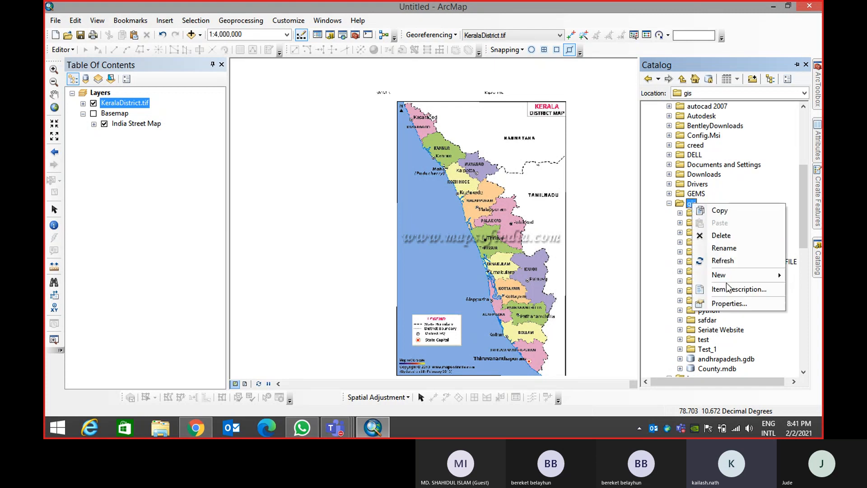
{"action": "mouse_move", "coordinate": [728, 276]}
{"action": "left_click", "coordinate": [614, 210]}
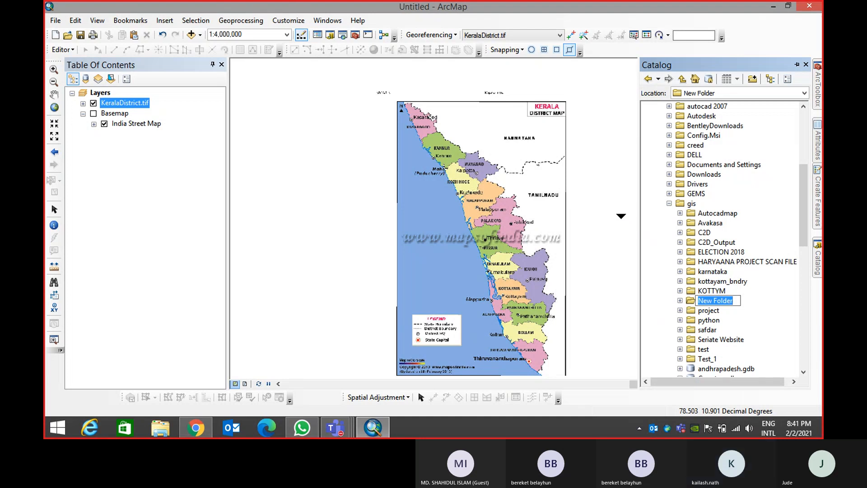
{"action": "type", "text": "Kerala District"}
{"action": "key", "text": "Return"}
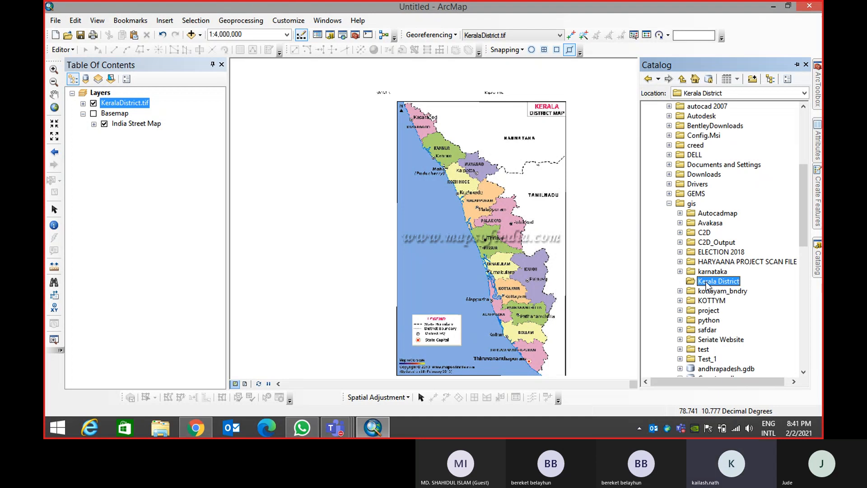
Start a new shapefile in the Kerala District folder, named District, with feature type Polygon
{"action": "right_click", "coordinate": [708, 283]}
{"action": "mouse_move", "coordinate": [733, 357]}
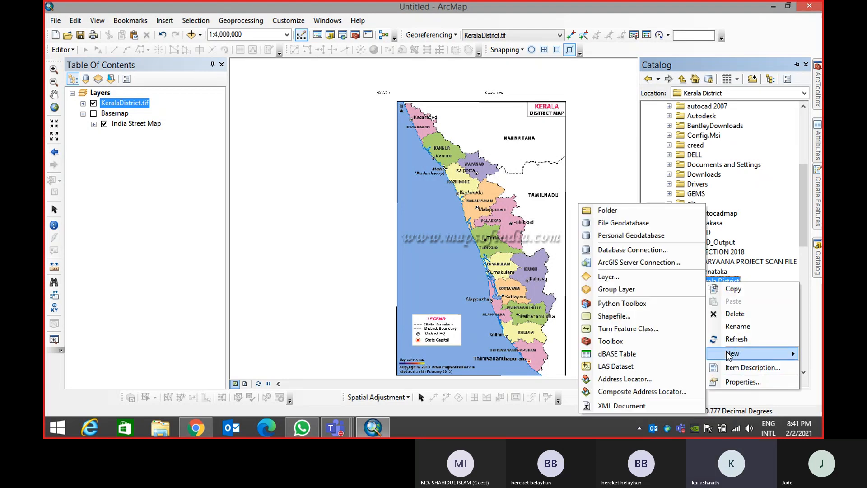
{"action": "left_click", "coordinate": [650, 313]}
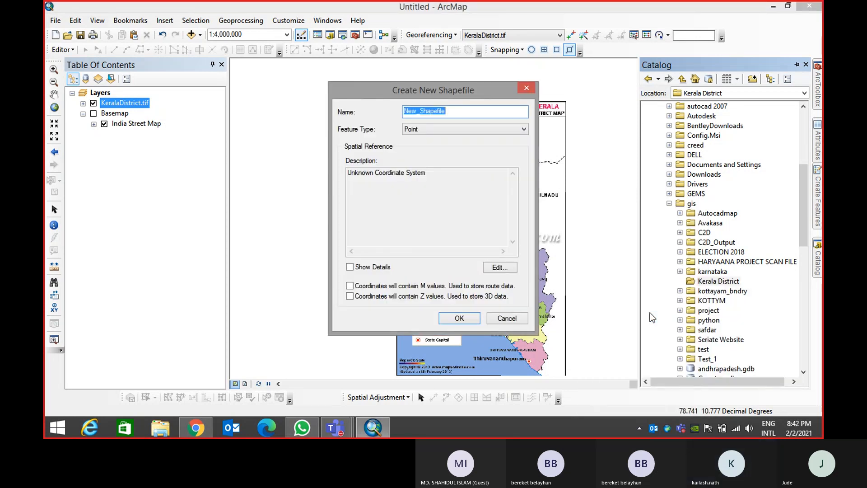
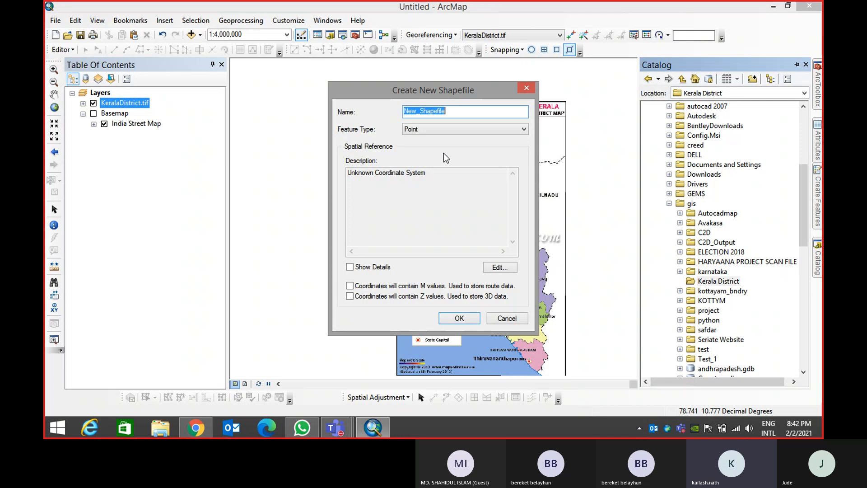
{"action": "type", "text": "Dis"}
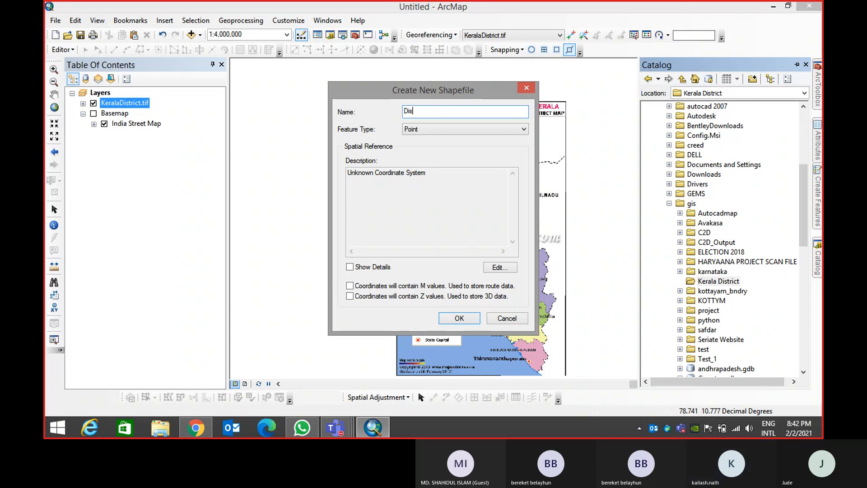
{"action": "type", "text": "trict"}
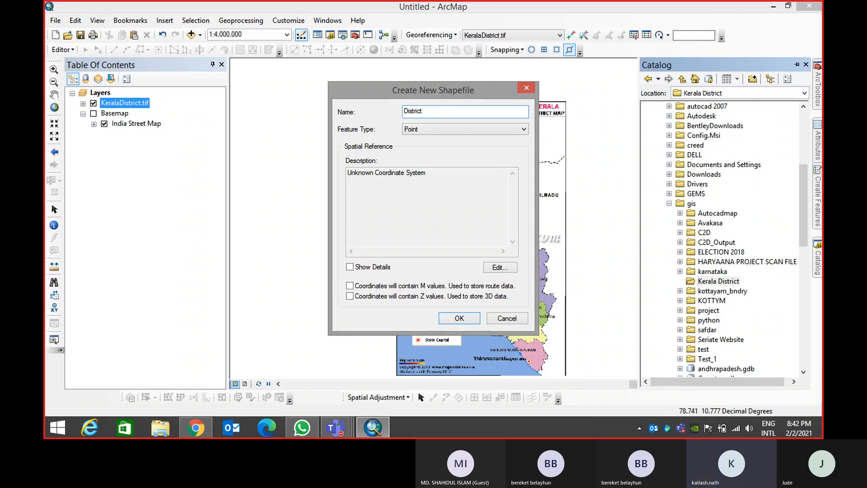
{"action": "type", "text": "_"}
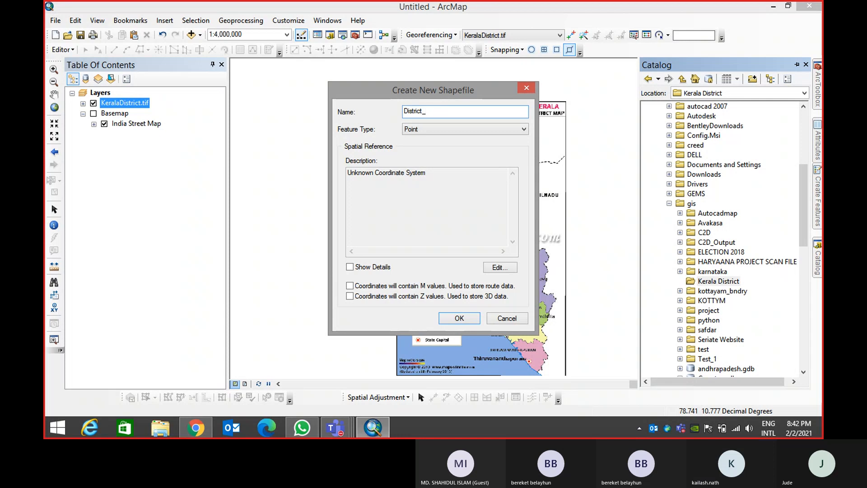
{"action": "key", "text": "BackSpace"}
{"action": "left_click", "coordinate": [501, 128]}
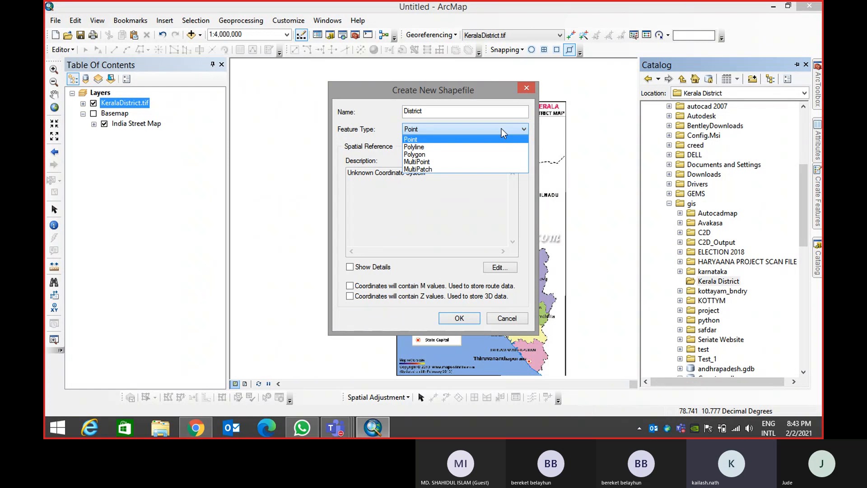
{"action": "left_click", "coordinate": [477, 153]}
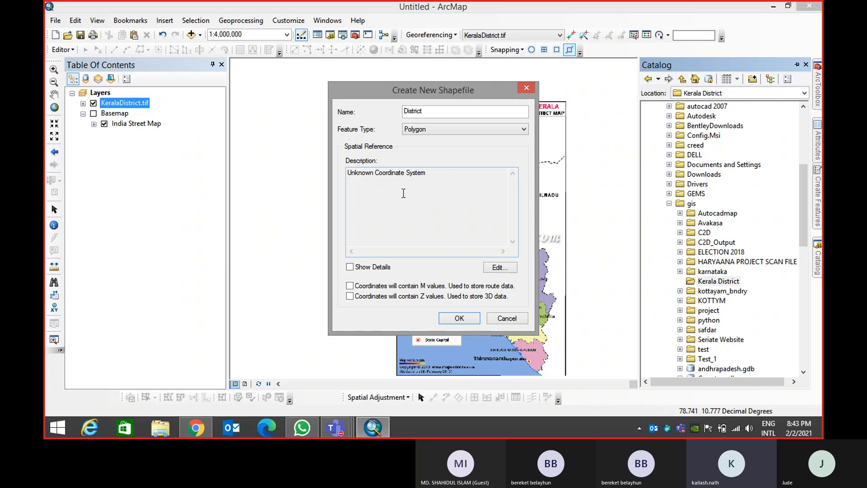
Assign the geographic coordinate system WGS 1984 to the District shapefile and create it
{"action": "left_click", "coordinate": [491, 270]}
{"action": "left_click", "coordinate": [506, 268]}
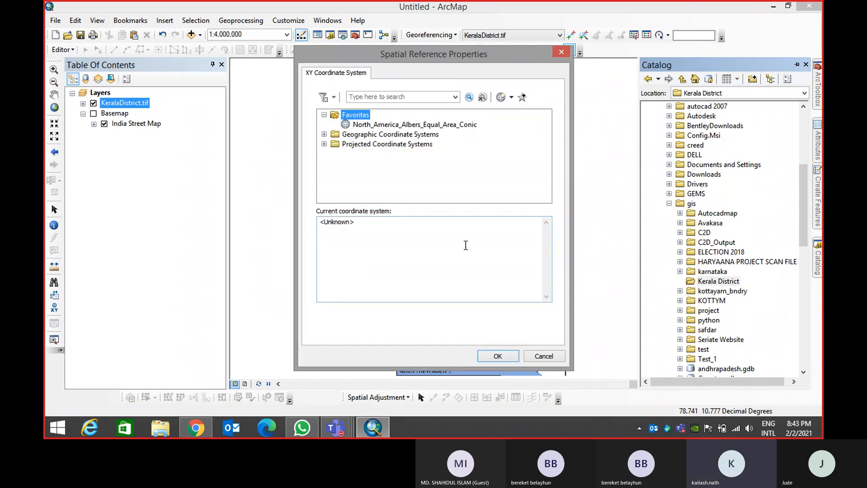
{"action": "left_click", "coordinate": [324, 134]}
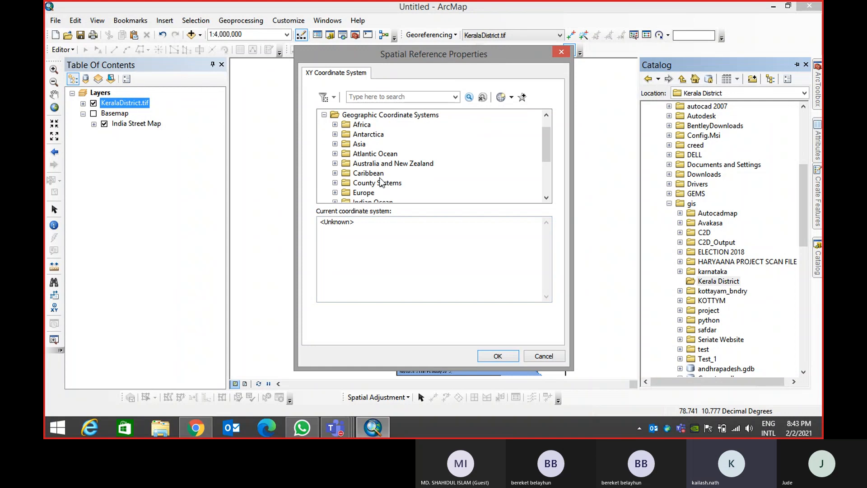
{"action": "scroll", "coordinate": [382, 182], "scroll_direction": "down", "scroll_amount": 3}
{"action": "left_click", "coordinate": [334, 182]}
{"action": "scroll", "coordinate": [342, 184], "scroll_direction": "down", "scroll_amount": 3}
{"action": "left_click", "coordinate": [361, 184]}
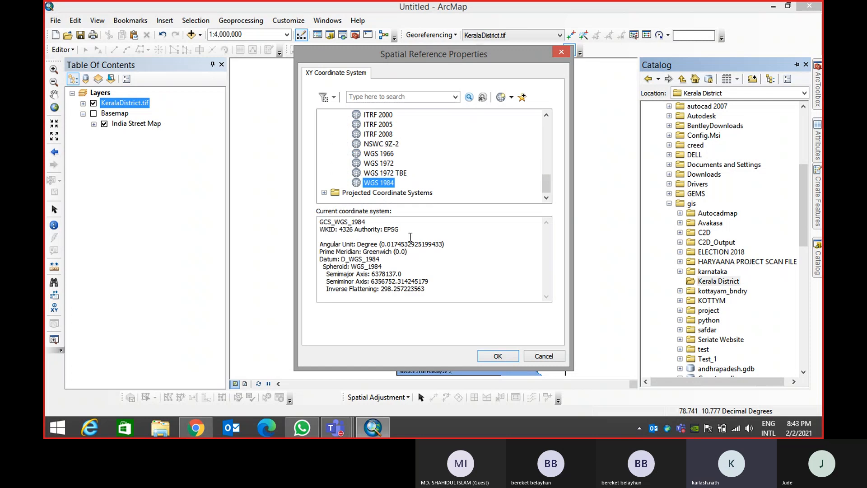
{"action": "left_click", "coordinate": [498, 356]}
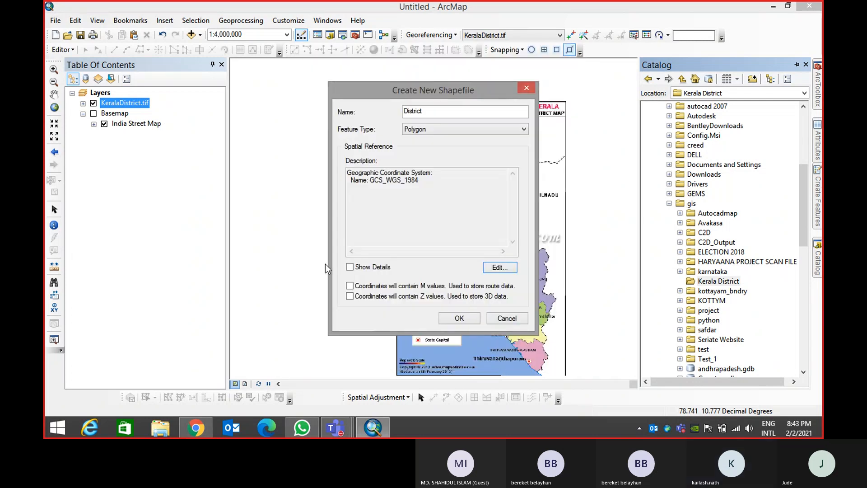
{"action": "left_click", "coordinate": [459, 318]}
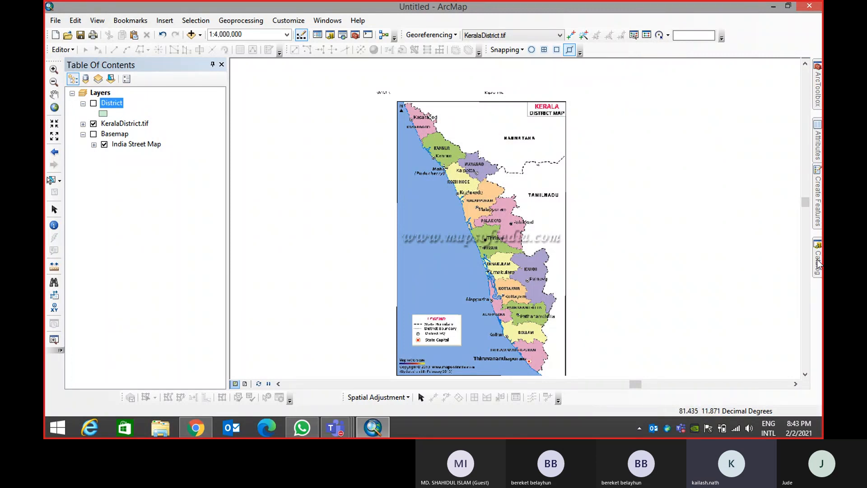
Start a new shapefile in the Kerala District folder, named State_Boundary, with feature type Polygon
{"action": "mouse_move", "coordinate": [818, 264]}
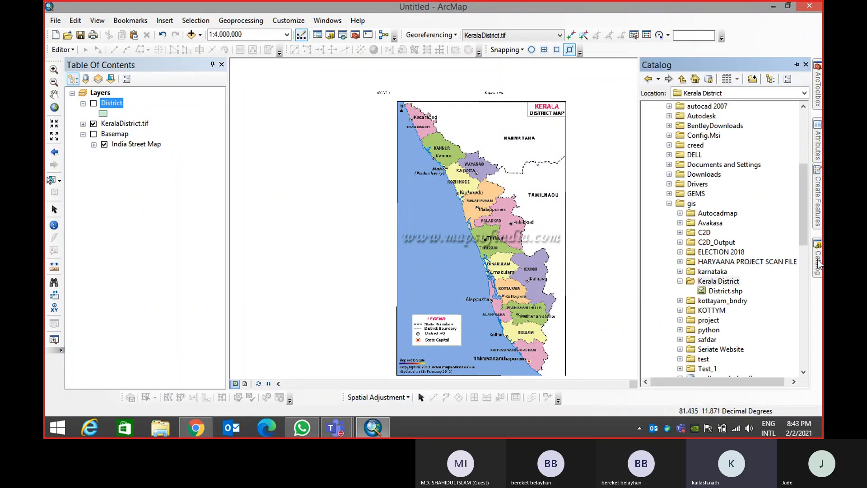
{"action": "right_click", "coordinate": [719, 282]}
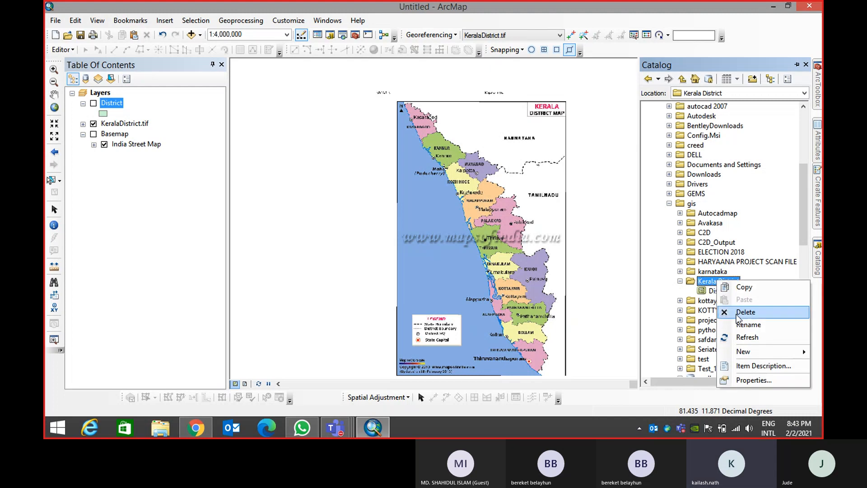
{"action": "mouse_move", "coordinate": [745, 351]}
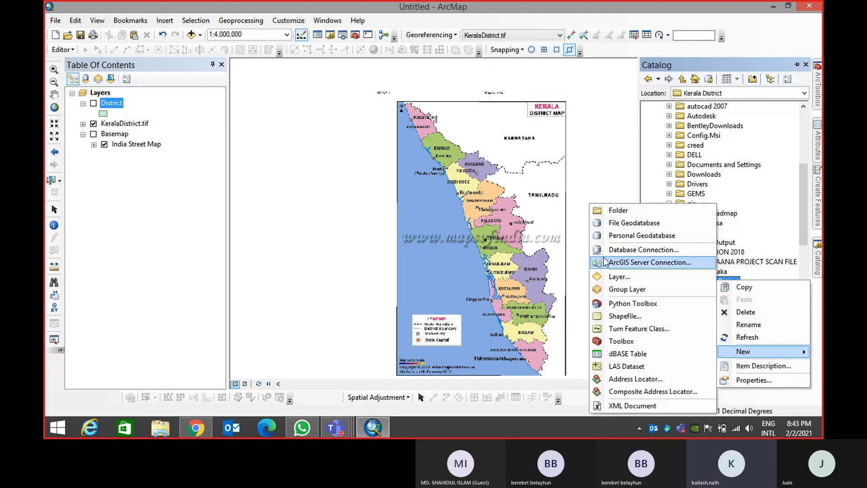
{"action": "left_click", "coordinate": [626, 316]}
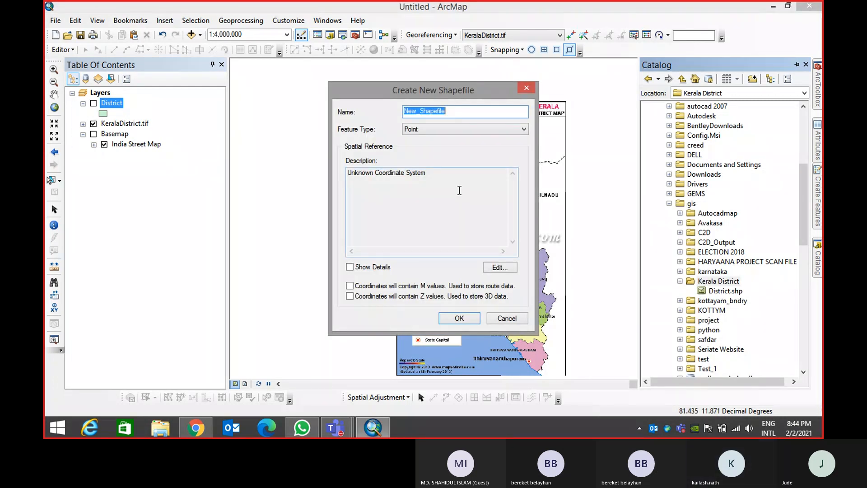
{"action": "type", "text": "Stae"}
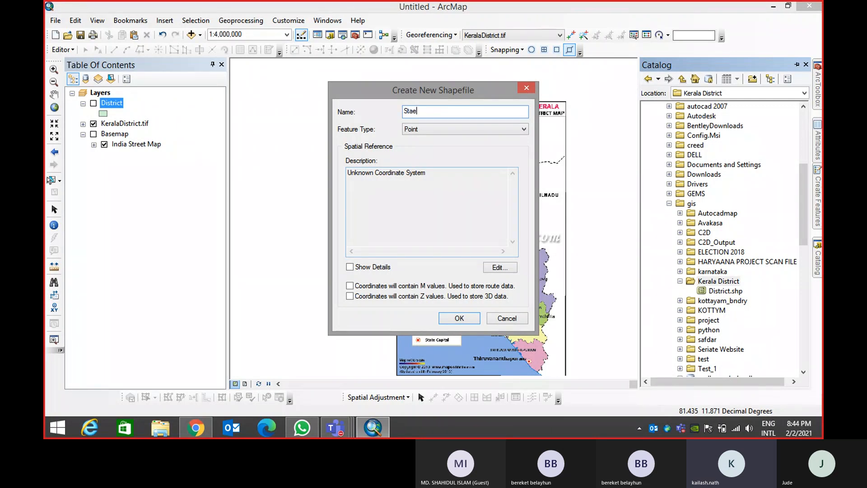
{"action": "key", "text": "BackSpace"}
{"action": "type", "text": "te_Boundary"}
{"action": "key", "text": "Tab"}
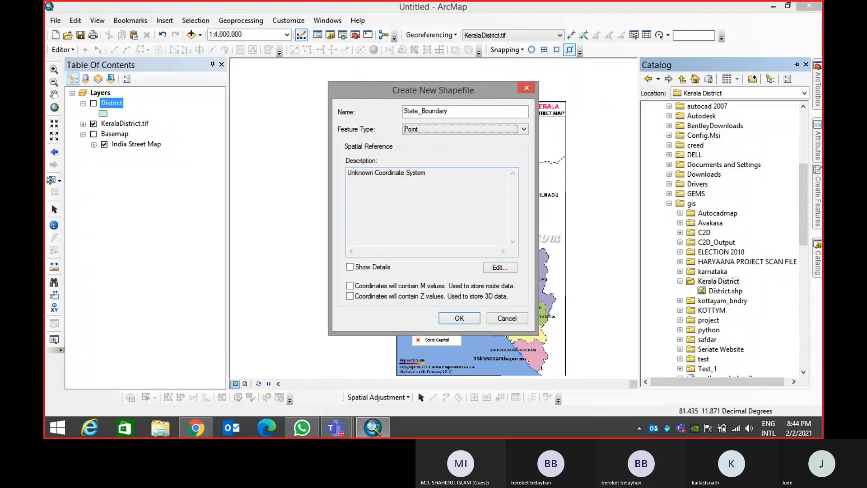
{"action": "key", "text": "Down"}
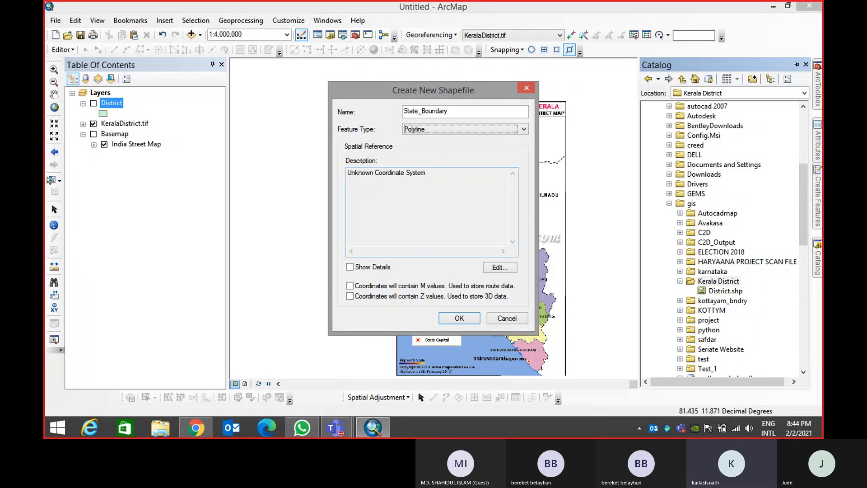
{"action": "left_click", "coordinate": [423, 216]}
Assign the geographic coordinate system WGS 1984 to the State_Boundary shapefile and create it
{"action": "left_click", "coordinate": [500, 267]}
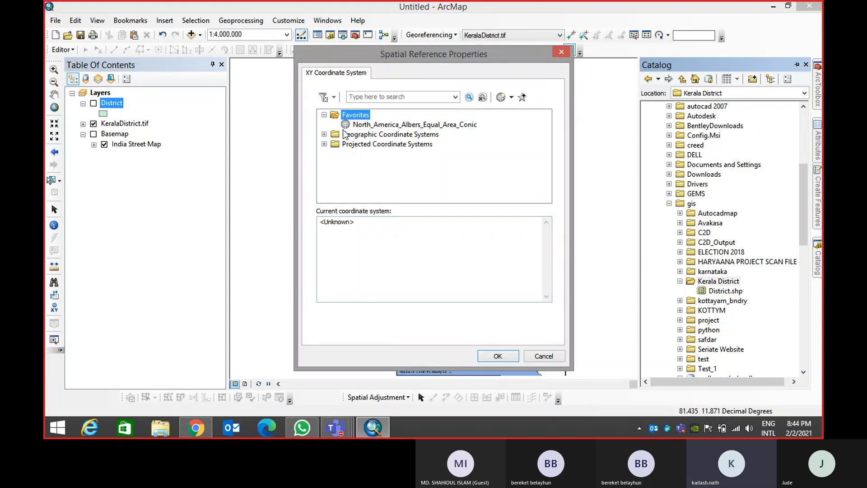
{"action": "left_click", "coordinate": [323, 136]}
{"action": "scroll", "coordinate": [343, 163], "scroll_direction": "down", "scroll_amount": 3}
{"action": "left_click", "coordinate": [335, 183]}
{"action": "left_click", "coordinate": [371, 184]}
{"action": "left_click", "coordinate": [498, 356]}
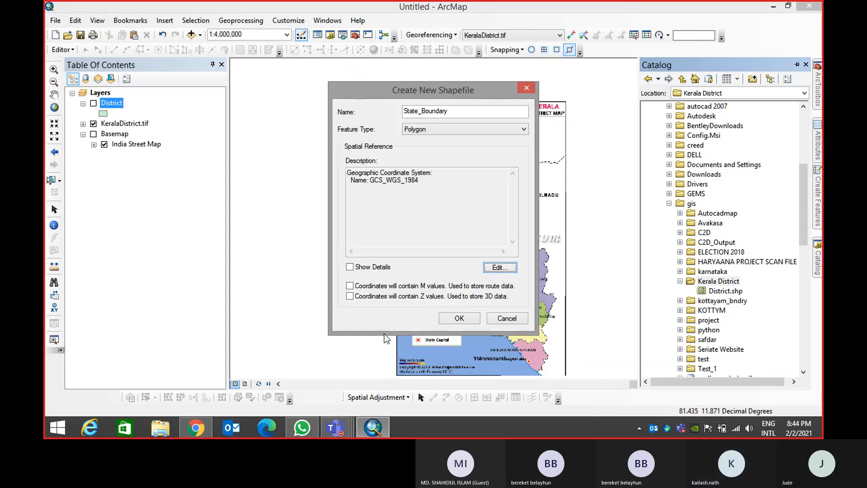
{"action": "left_click", "coordinate": [459, 319]}
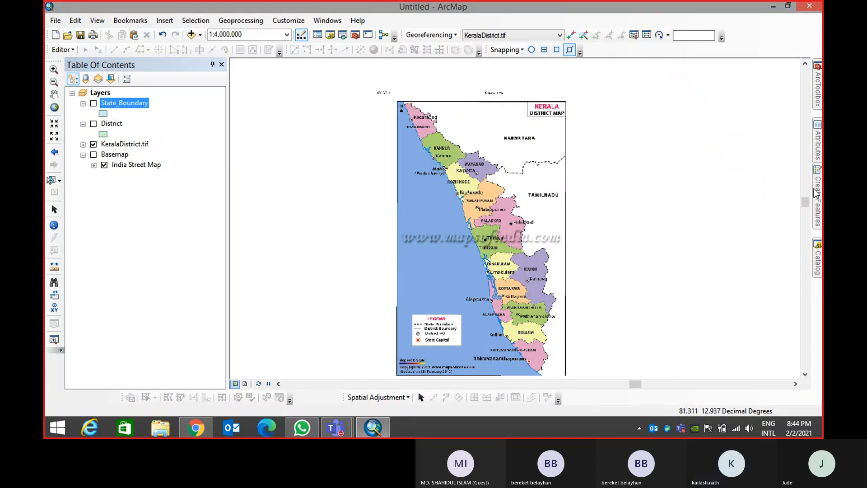
Start a new shapefile in the Kerala District folder, named Places_of_Interest, keeping the feature type Point
{"action": "mouse_move", "coordinate": [816, 266]}
{"action": "right_click", "coordinate": [718, 281]}
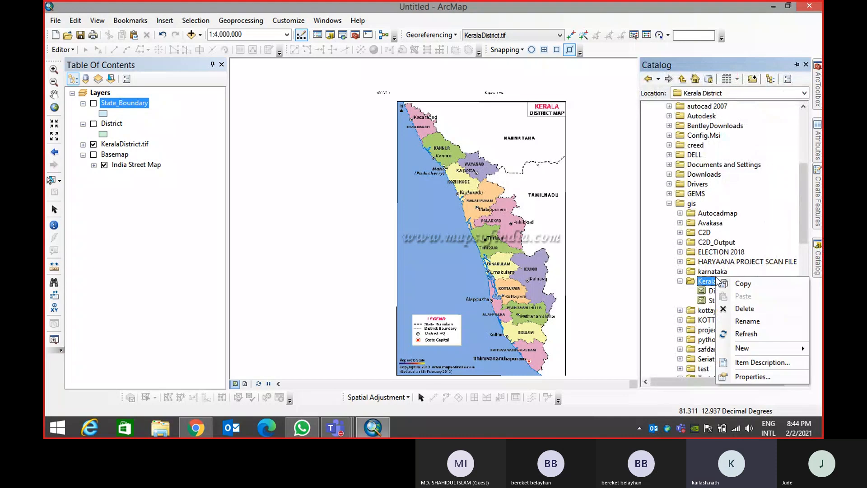
{"action": "mouse_move", "coordinate": [736, 346]}
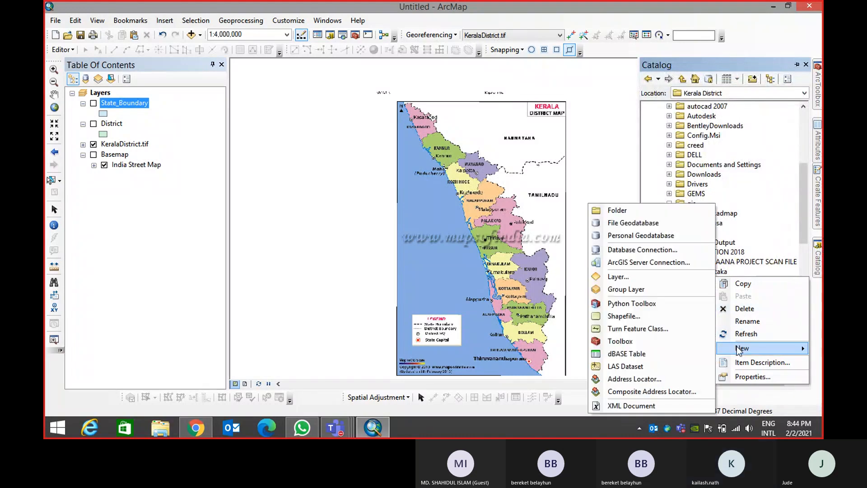
{"action": "left_click", "coordinate": [631, 318]}
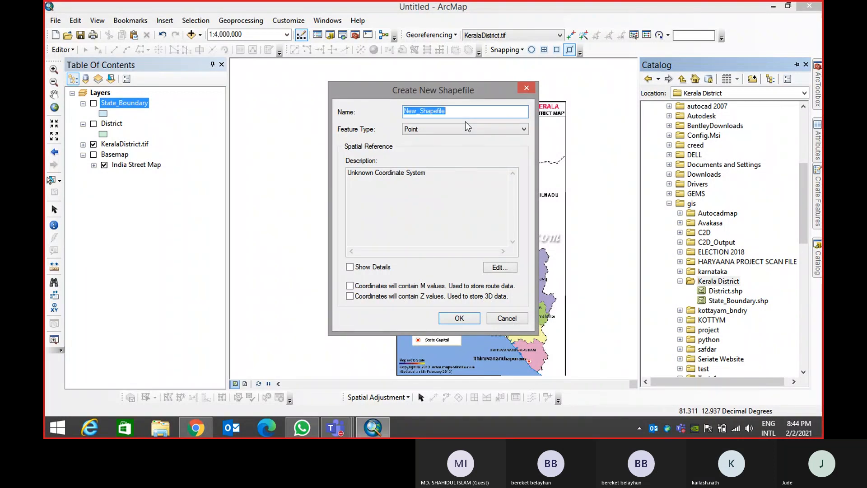
{"action": "type", "text": "P"}
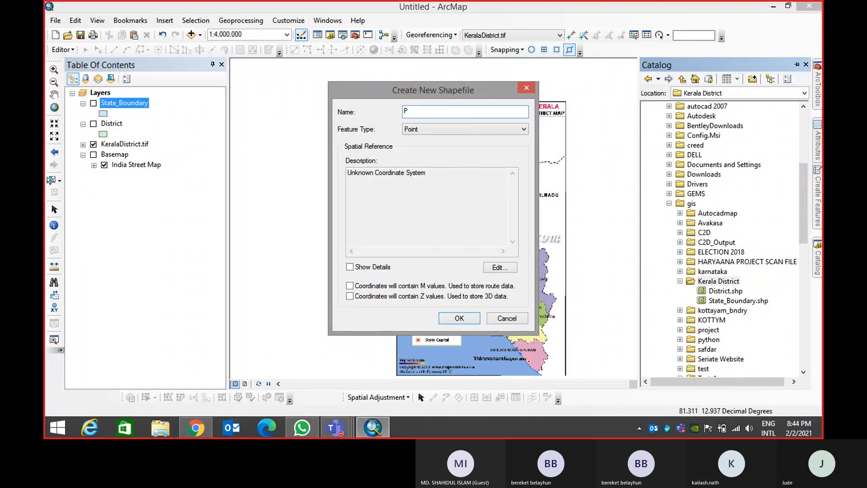
{"action": "type", "text": "lace"}
{"action": "type", "text": "s_of_Interest"}
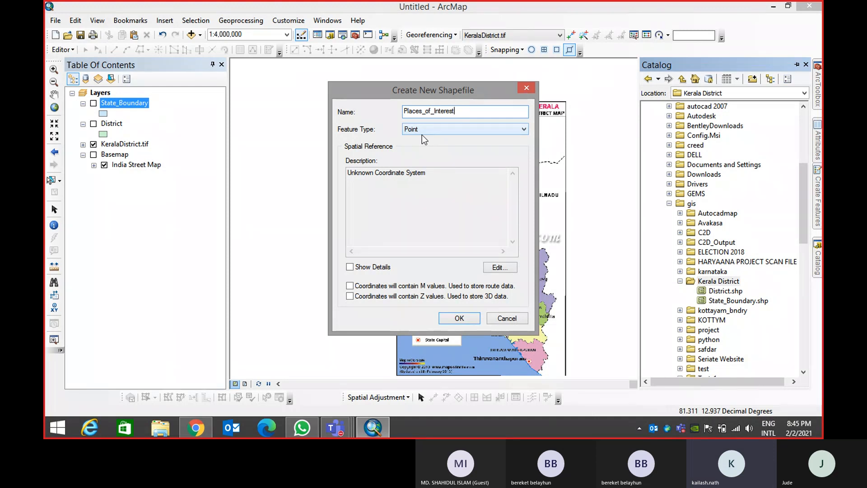
Assign the geographic coordinate system WGS 1984 to the Places_of_Interest shapefile and create it
{"action": "left_click", "coordinate": [498, 268]}
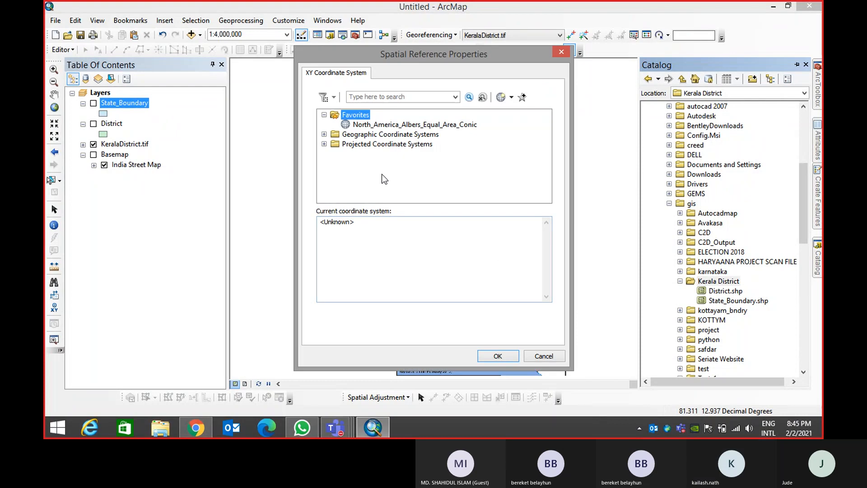
{"action": "left_click", "coordinate": [325, 136]}
{"action": "scroll", "coordinate": [329, 144], "scroll_direction": "down", "scroll_amount": 3}
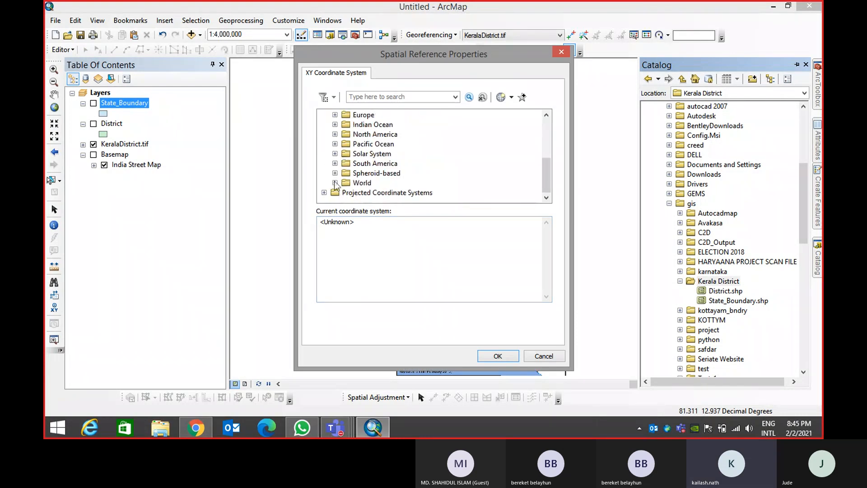
{"action": "left_click", "coordinate": [335, 182]}
{"action": "scroll", "coordinate": [376, 137], "scroll_direction": "down", "scroll_amount": 4}
{"action": "left_click", "coordinate": [383, 181]}
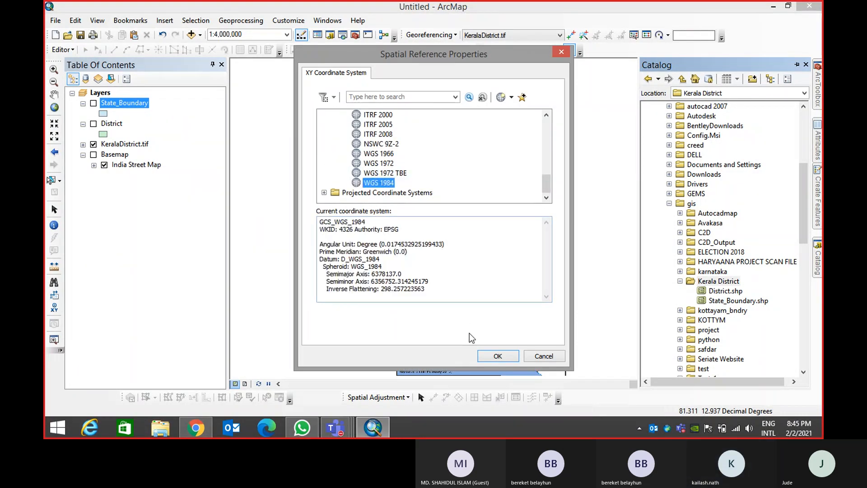
{"action": "left_click", "coordinate": [496, 356]}
{"action": "left_click", "coordinate": [459, 316]}
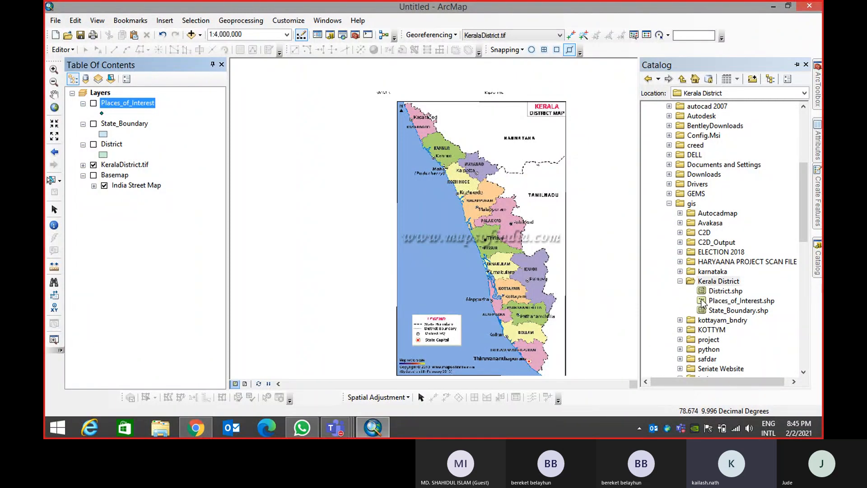
Start another shapefile in the Kerala District folder with the default name New_Shapefile and feature type Polyline
{"action": "right_click", "coordinate": [718, 281]}
{"action": "mouse_move", "coordinate": [741, 351]}
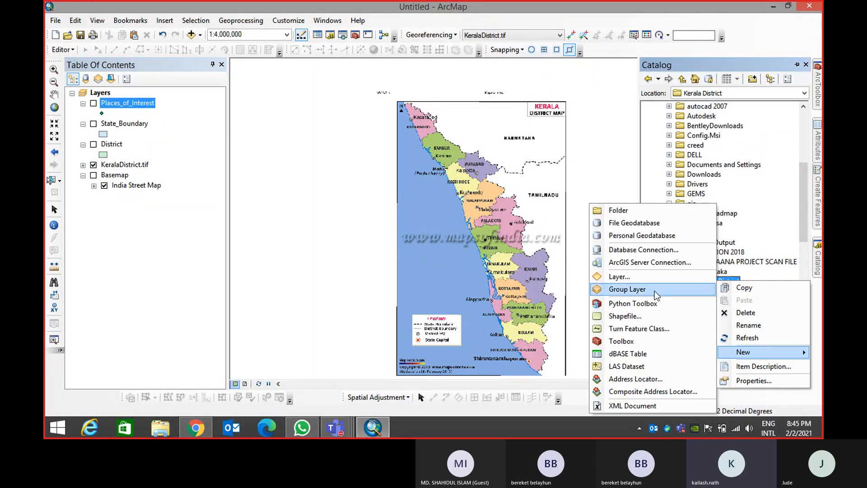
{"action": "left_click", "coordinate": [655, 316]}
{"action": "left_click", "coordinate": [441, 130]}
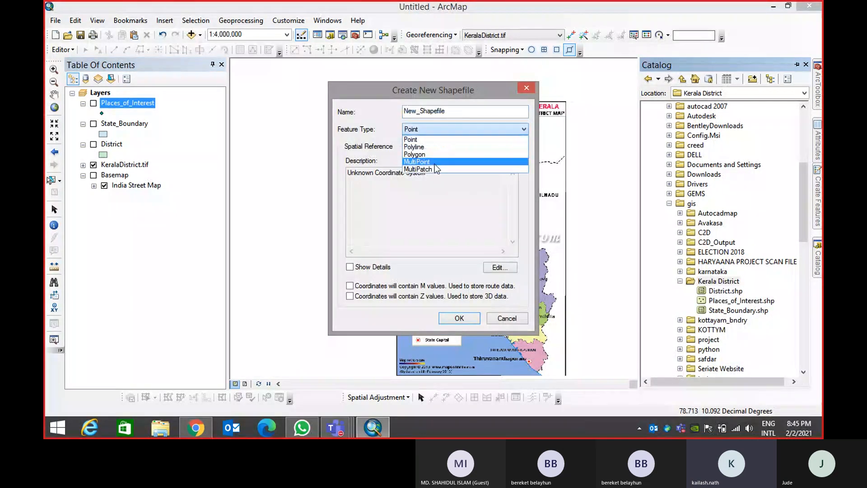
{"action": "left_click", "coordinate": [430, 142]}
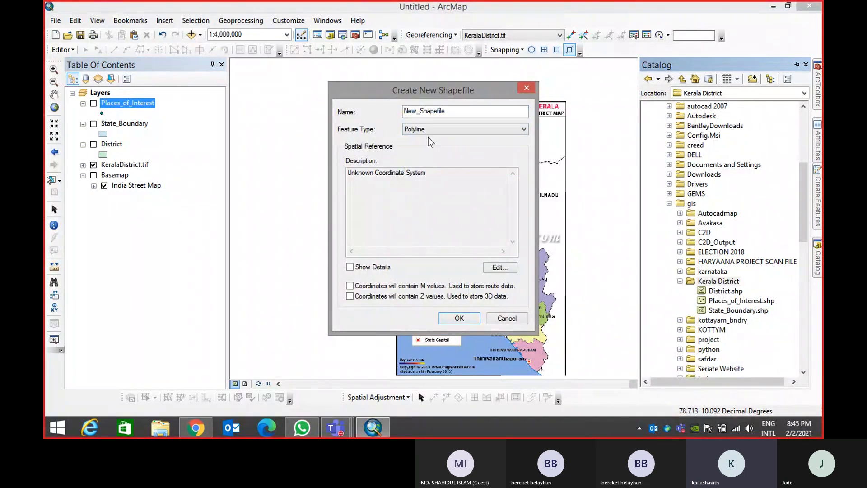
Assign the geographic coordinate system WGS 1984 to the polyline New_Shapefile and create it
{"action": "left_click", "coordinate": [495, 269]}
{"action": "left_click", "coordinate": [324, 134]}
{"action": "scroll", "coordinate": [352, 181], "scroll_direction": "down", "scroll_amount": 3}
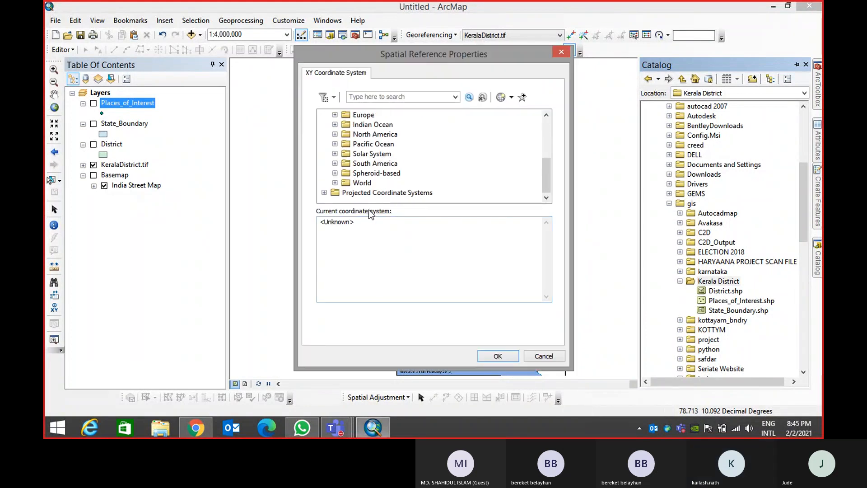
{"action": "left_click", "coordinate": [335, 182]}
{"action": "scroll", "coordinate": [348, 184], "scroll_direction": "down", "scroll_amount": 3}
{"action": "left_click", "coordinate": [381, 171]}
{"action": "left_click", "coordinate": [391, 182]}
{"action": "left_click", "coordinate": [495, 355]}
{"action": "left_click", "coordinate": [459, 318]}
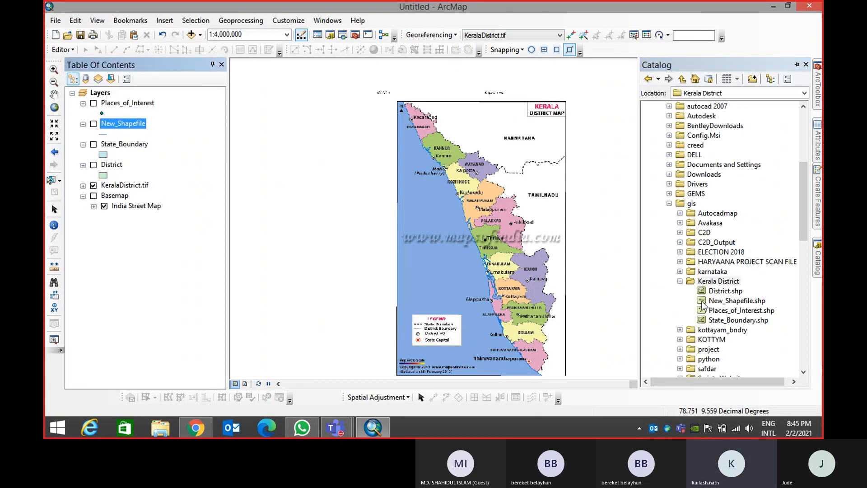
Remove the New_Shapefile layer from the map and delete New_Shapefile.shp from the Kerala District folder
{"action": "right_click", "coordinate": [122, 124]}
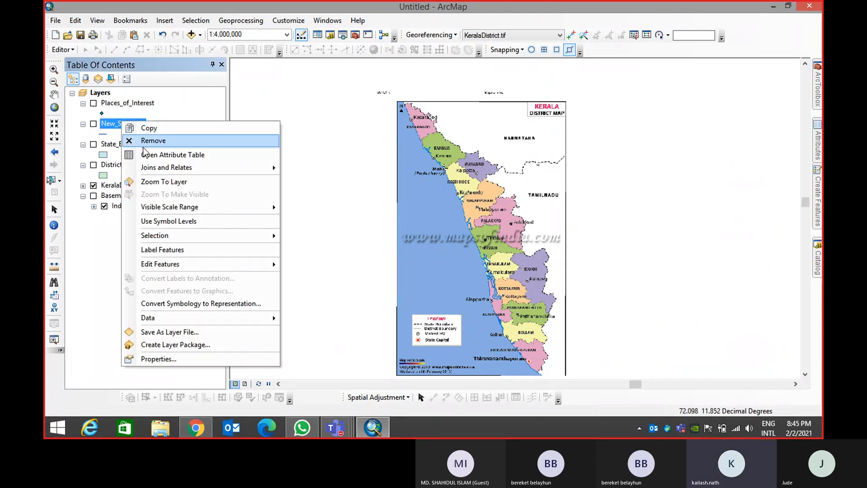
{"action": "left_click", "coordinate": [144, 140]}
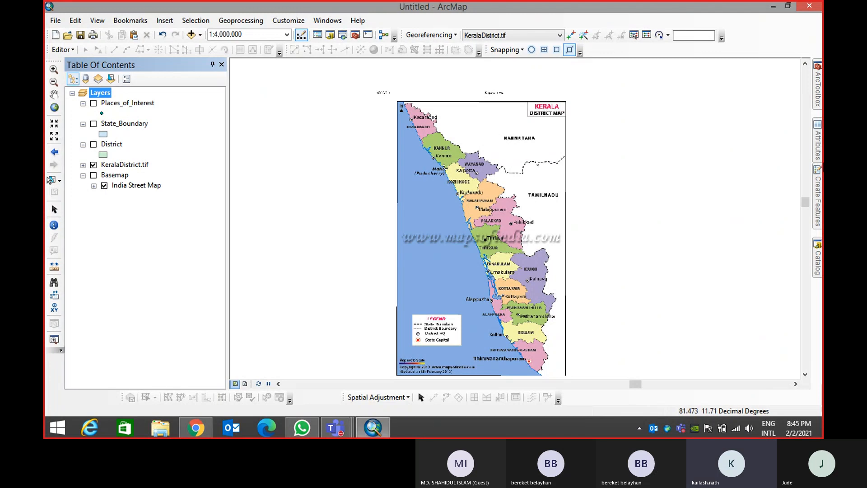
{"action": "mouse_move", "coordinate": [820, 276]}
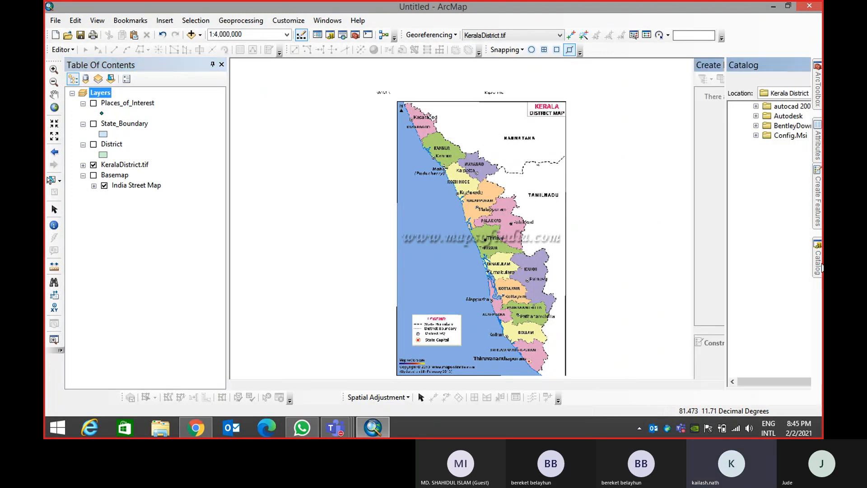
{"action": "left_click", "coordinate": [733, 300]}
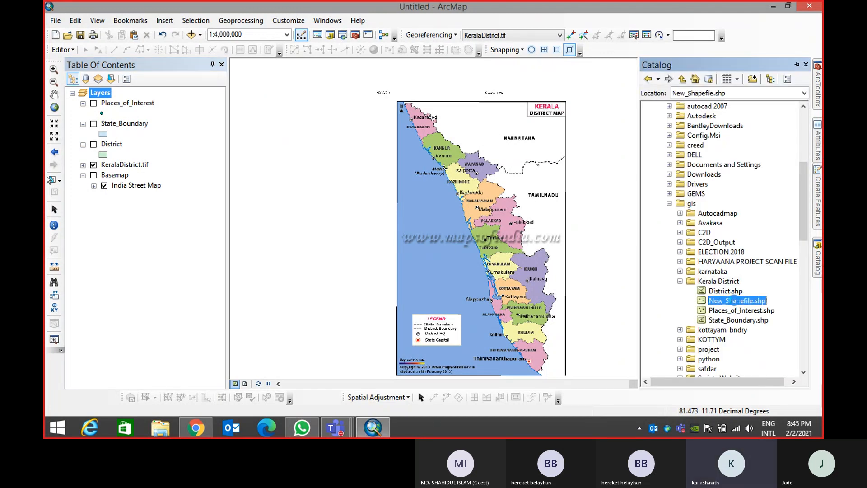
{"action": "right_click", "coordinate": [734, 301]}
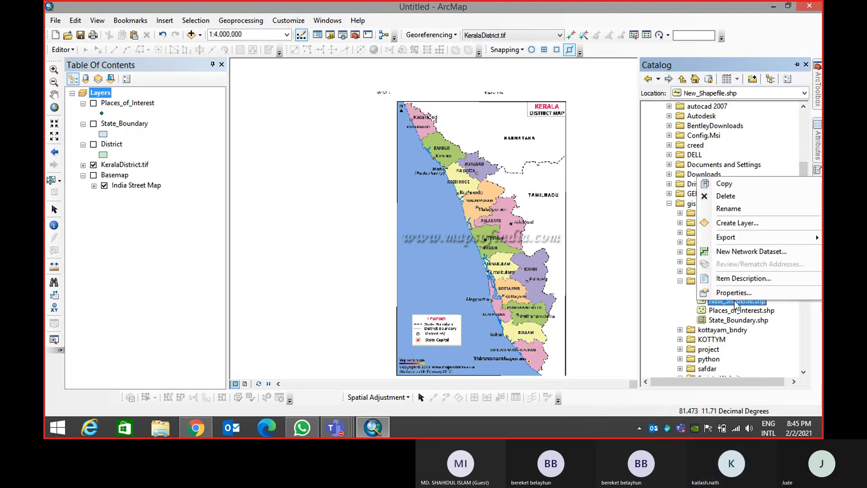
{"action": "left_click", "coordinate": [745, 197]}
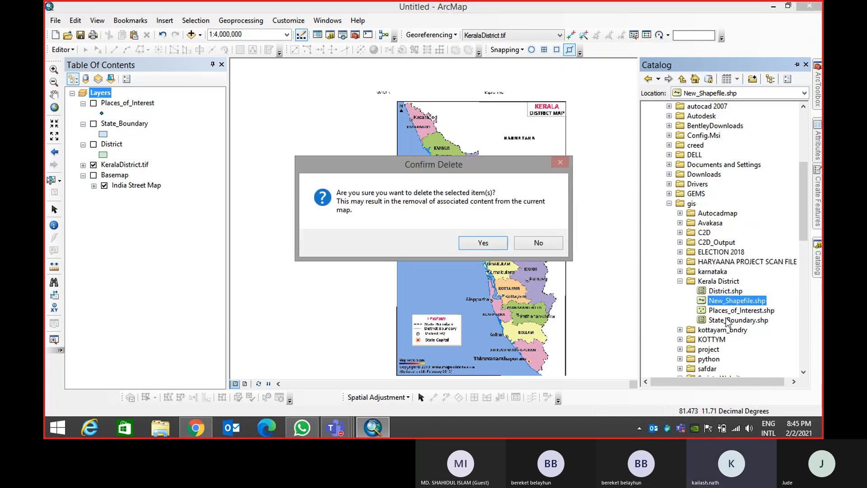
{"action": "left_click", "coordinate": [492, 246]}
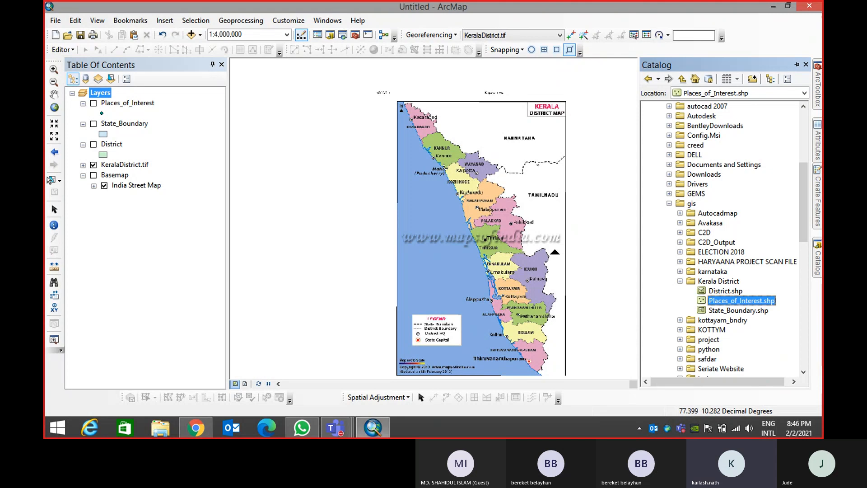
Examine the shapefiles stored in other gis subfolders, including test and dss_acpr_2015_0 (2)
{"action": "scroll", "coordinate": [738, 299], "scroll_direction": "down", "scroll_amount": 4}
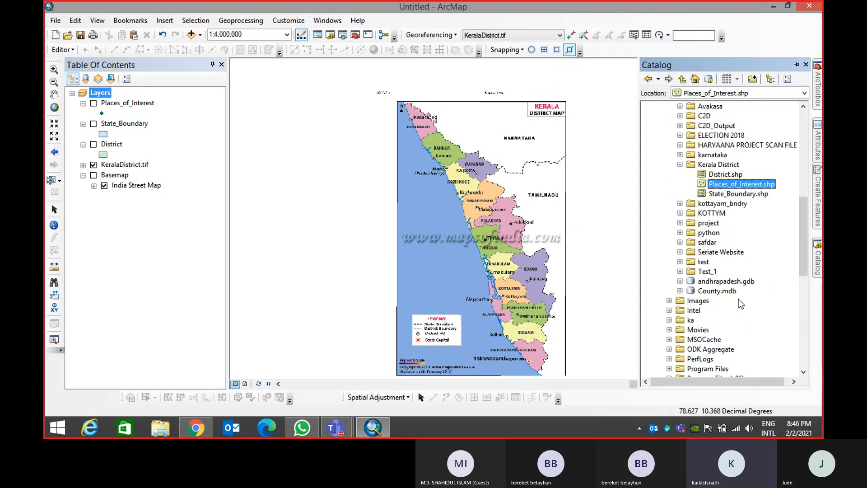
{"action": "left_click", "coordinate": [680, 262]}
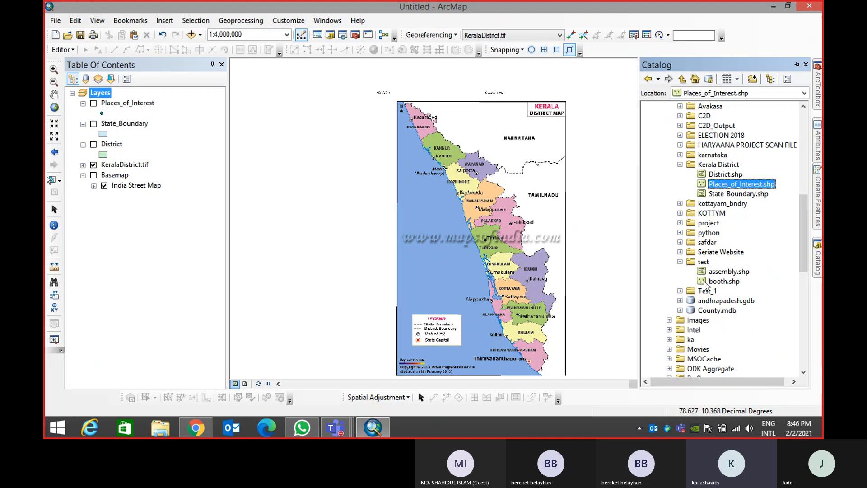
{"action": "left_click", "coordinate": [680, 243]}
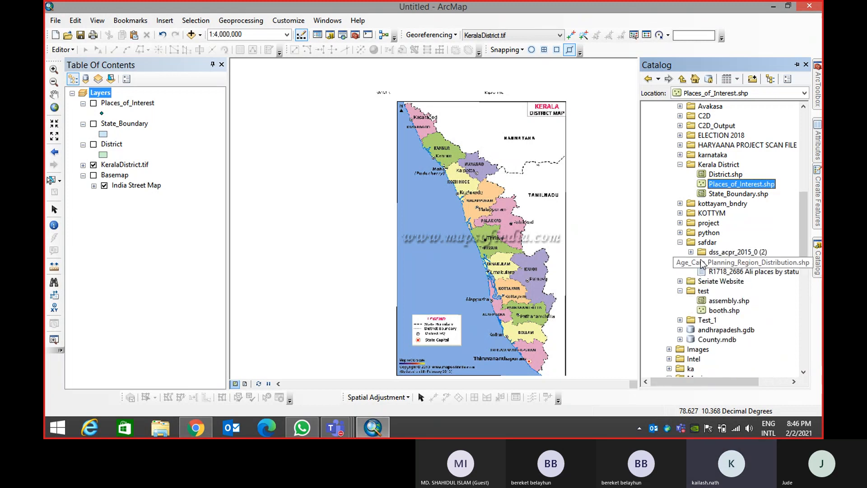
{"action": "left_click", "coordinate": [690, 253]}
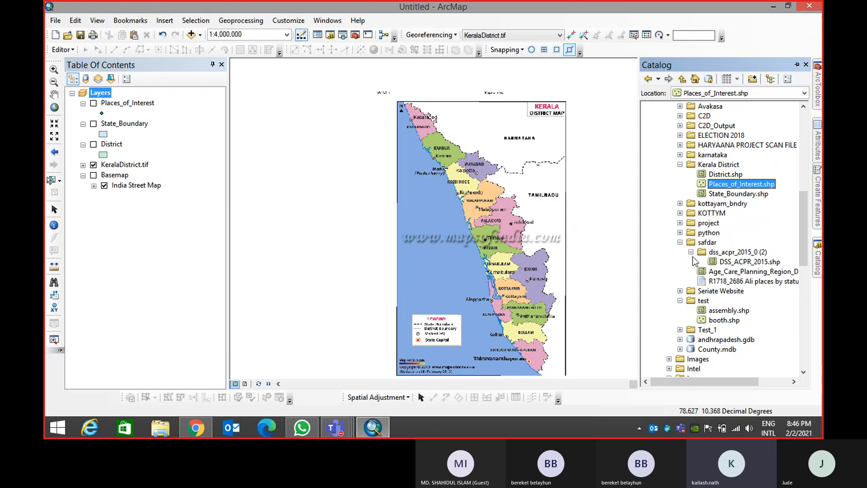
Examine the contents of the project and KOTTYM folders, including the geodatabases and shapefiles in kottayam
{"action": "left_click", "coordinate": [683, 244]}
{"action": "left_click", "coordinate": [680, 222]}
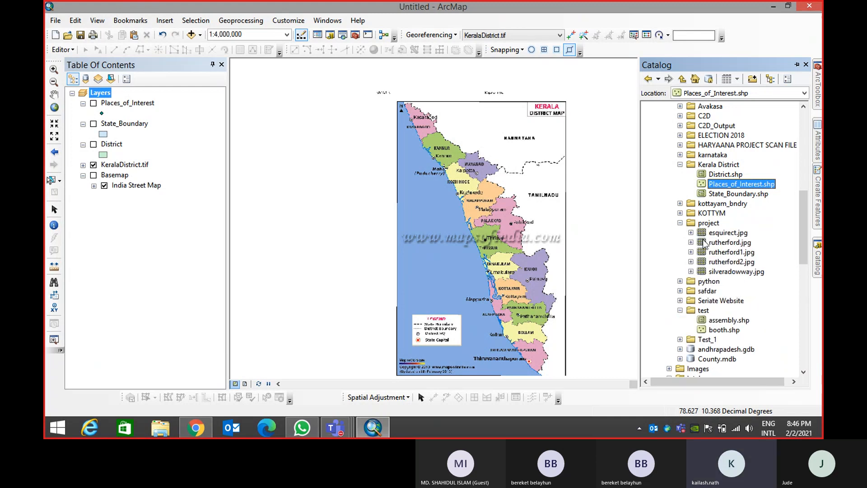
{"action": "left_click", "coordinate": [680, 213]}
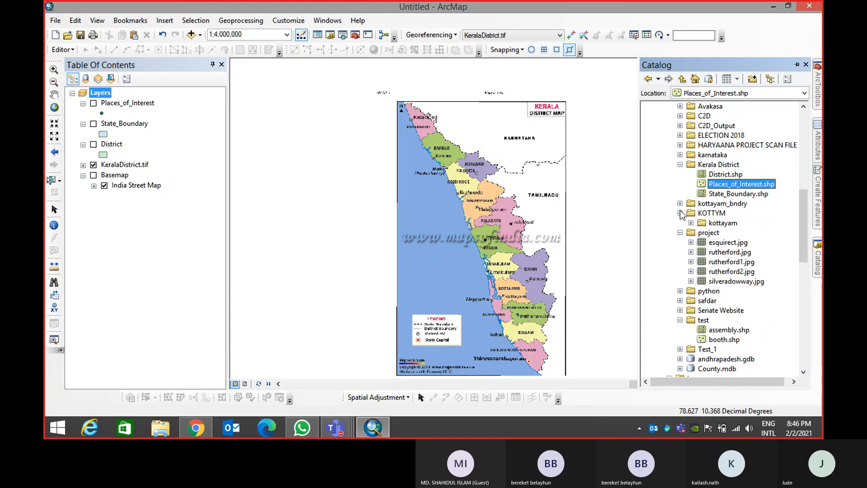
{"action": "left_click", "coordinate": [691, 224]}
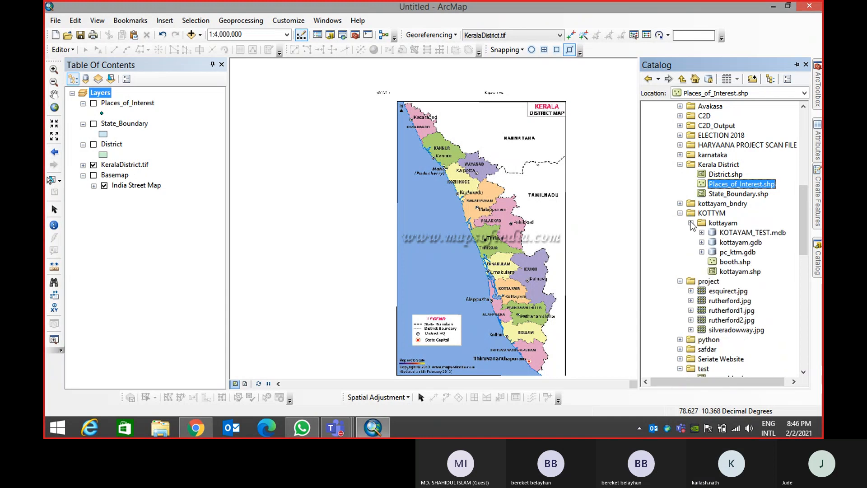
{"action": "left_click", "coordinate": [714, 232]}
{"action": "left_click", "coordinate": [714, 243]}
{"action": "left_click", "coordinate": [711, 253]}
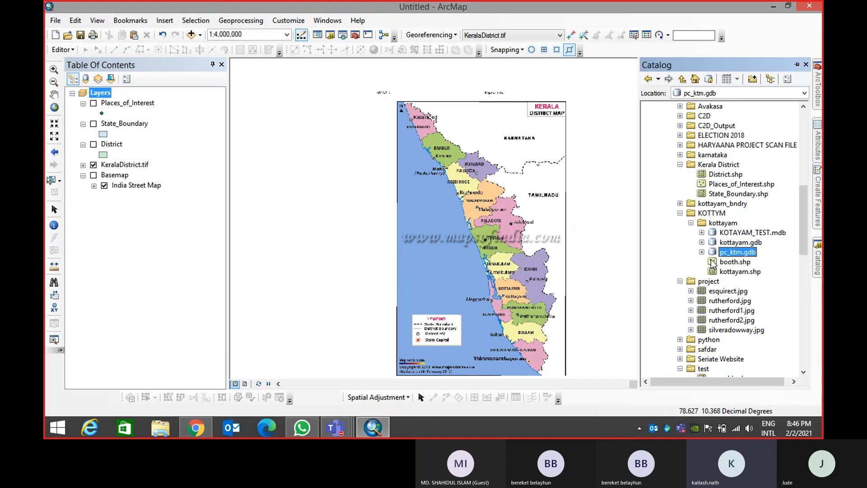
{"action": "left_click", "coordinate": [713, 263]}
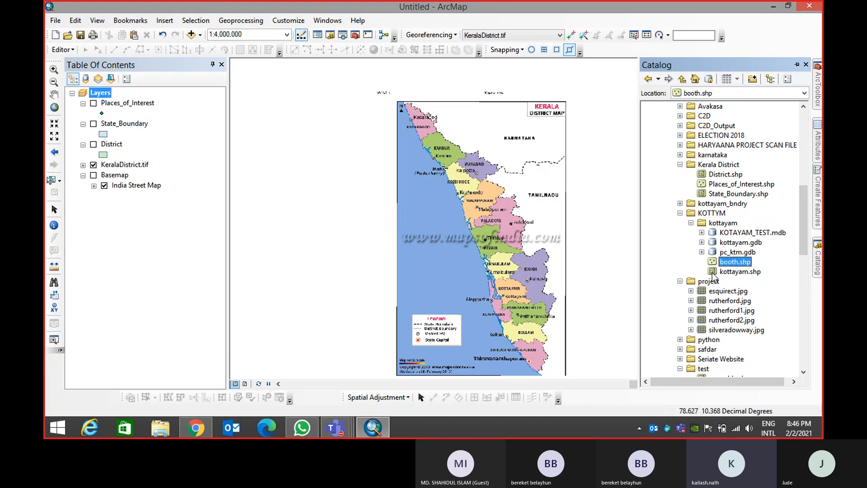
{"action": "left_click", "coordinate": [713, 275]}
Collapse the kottayam, project, test and KOTTYM folders in the gis directory tree
{"action": "left_click", "coordinate": [691, 223]}
{"action": "left_click", "coordinate": [680, 232]}
{"action": "left_click", "coordinate": [680, 271]}
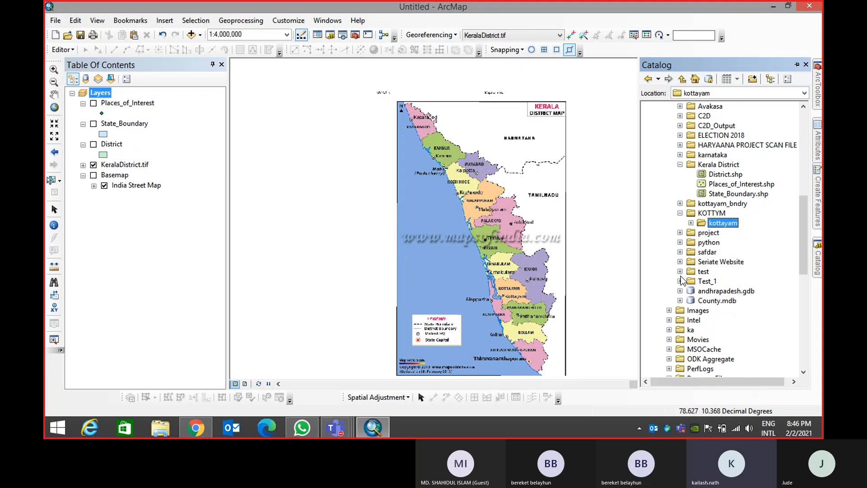
{"action": "left_click", "coordinate": [680, 213]}
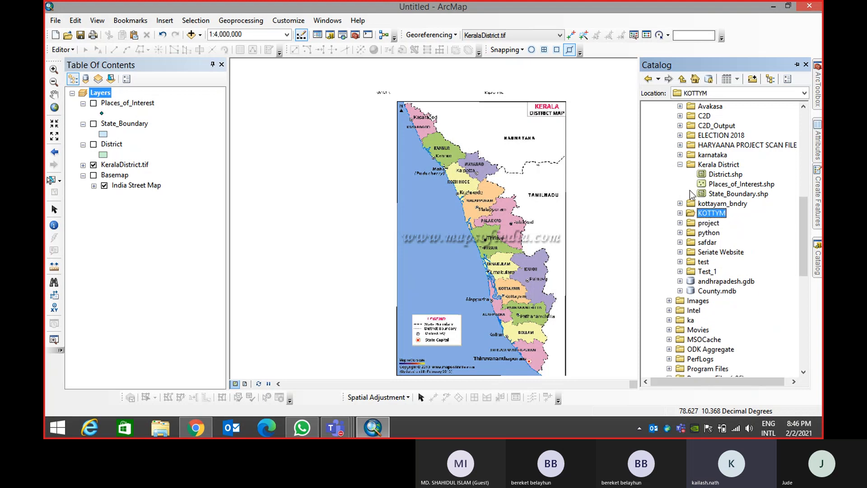
Start a new shapefile in the Kerala District folder named Construct_line with feature type Polyline
{"action": "scroll", "coordinate": [689, 177], "scroll_direction": "up", "scroll_amount": 4}
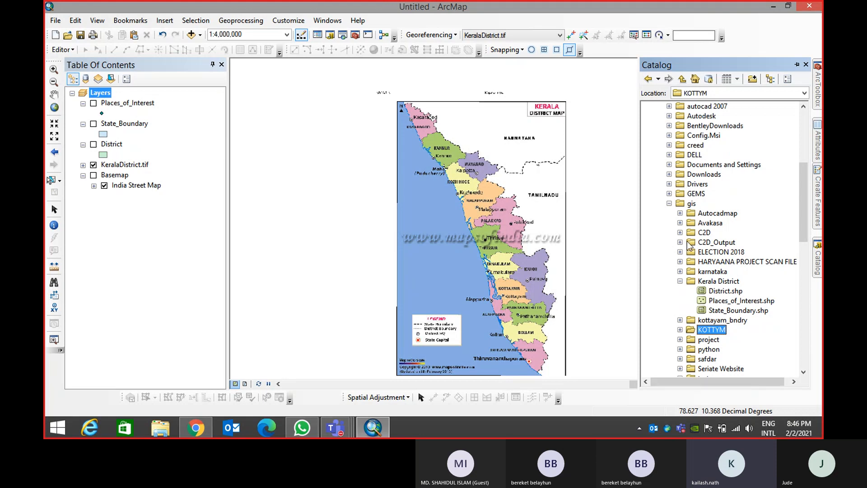
{"action": "right_click", "coordinate": [728, 281]}
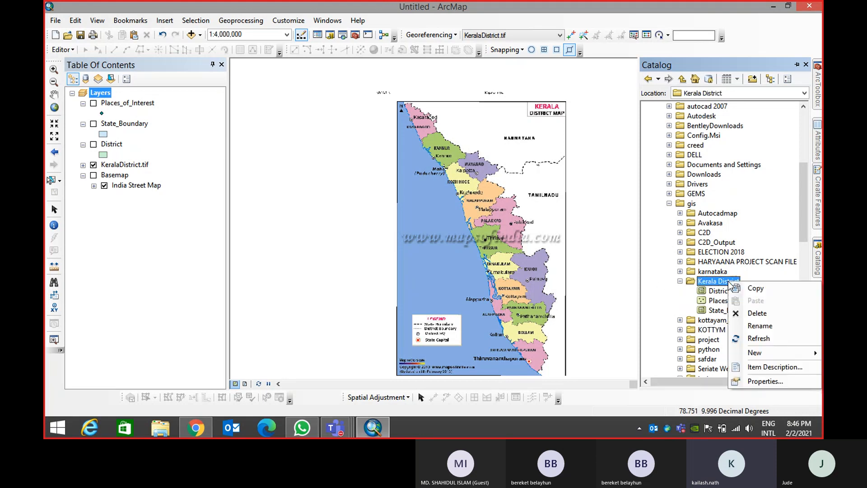
{"action": "mouse_move", "coordinate": [742, 351]}
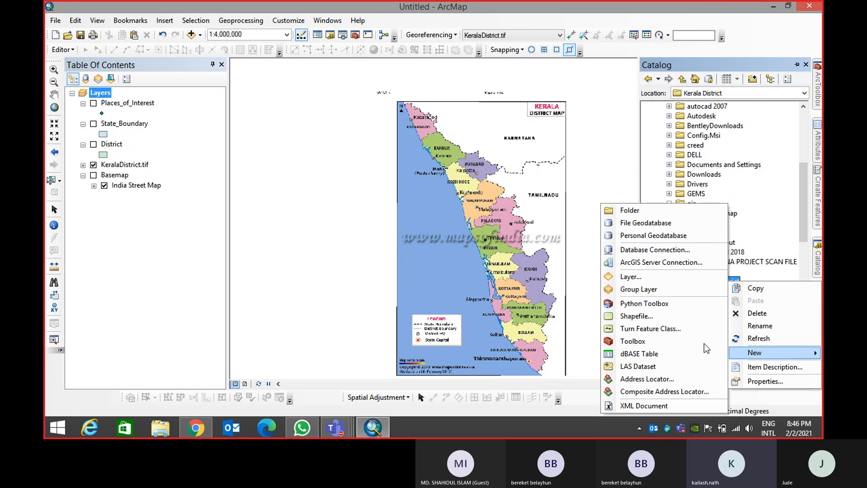
{"action": "left_click", "coordinate": [651, 317]}
{"action": "type", "text": "C"}
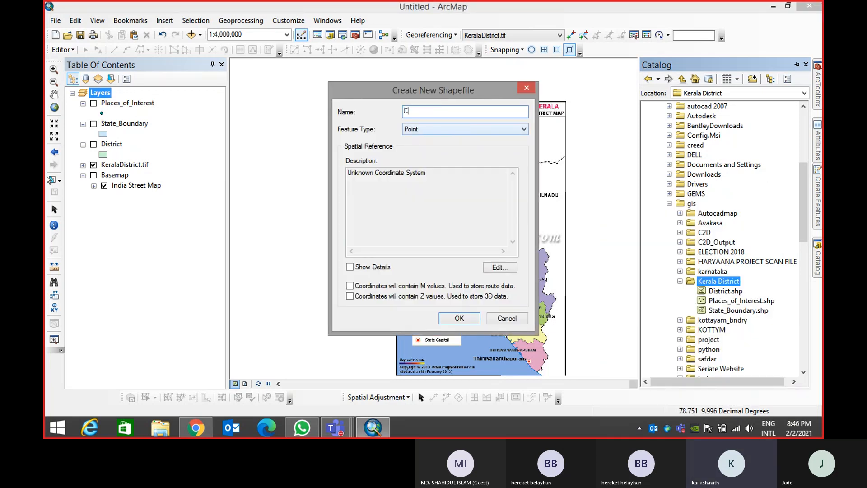
{"action": "type", "text": "onstruct"}
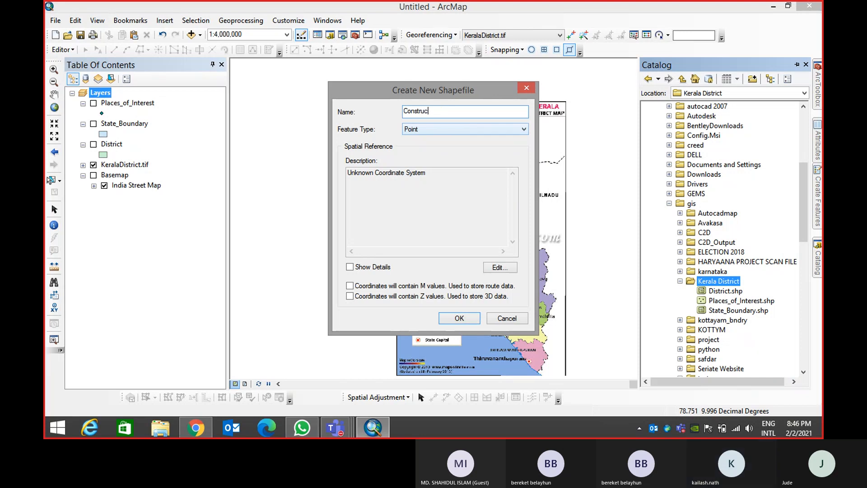
{"action": "type", "text": "ine"}
{"action": "key", "text": "Tab"}
{"action": "key", "text": "Down"}
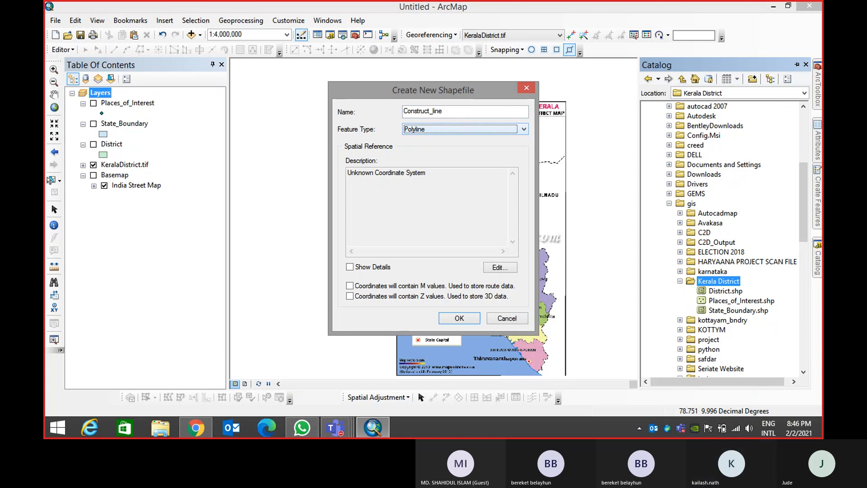
Assign the geographic coordinate system WGS 1984 to Construct_line and create the shapefile
{"action": "left_click", "coordinate": [501, 268]}
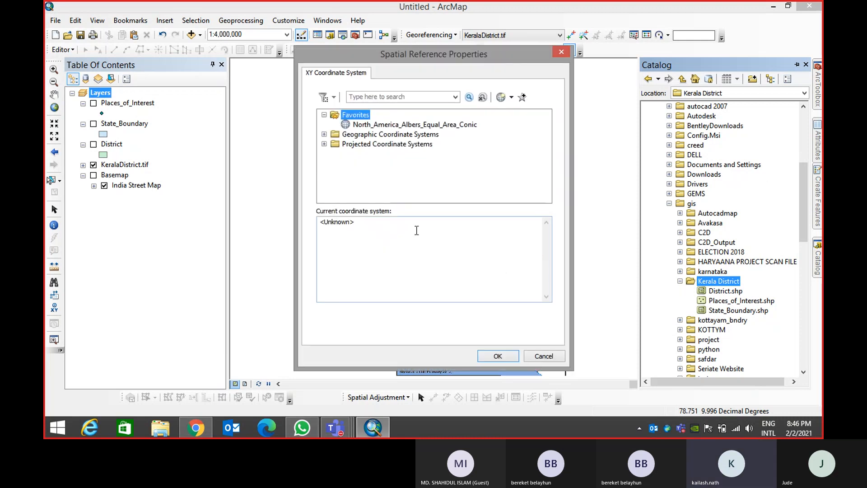
{"action": "left_click", "coordinate": [324, 136]}
{"action": "scroll", "coordinate": [324, 132], "scroll_direction": "down", "scroll_amount": 3}
{"action": "left_click", "coordinate": [335, 187]}
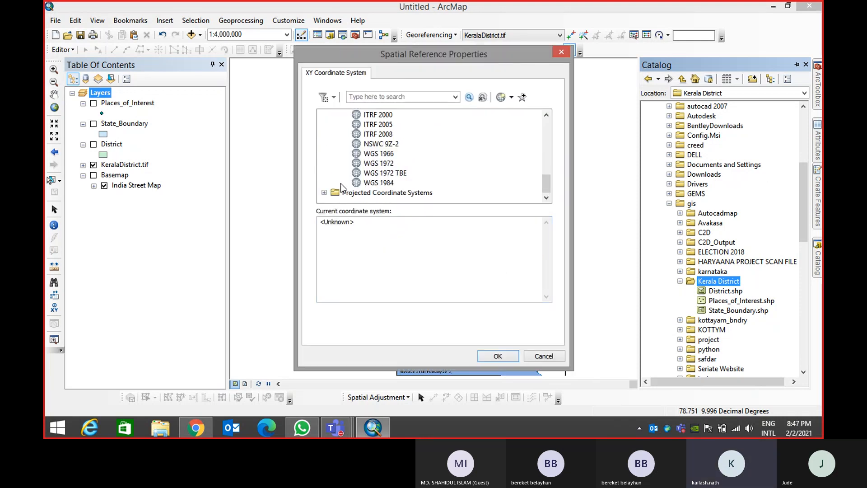
{"action": "left_click", "coordinate": [366, 184]}
{"action": "left_click", "coordinate": [497, 356]}
{"action": "left_click", "coordinate": [472, 364]}
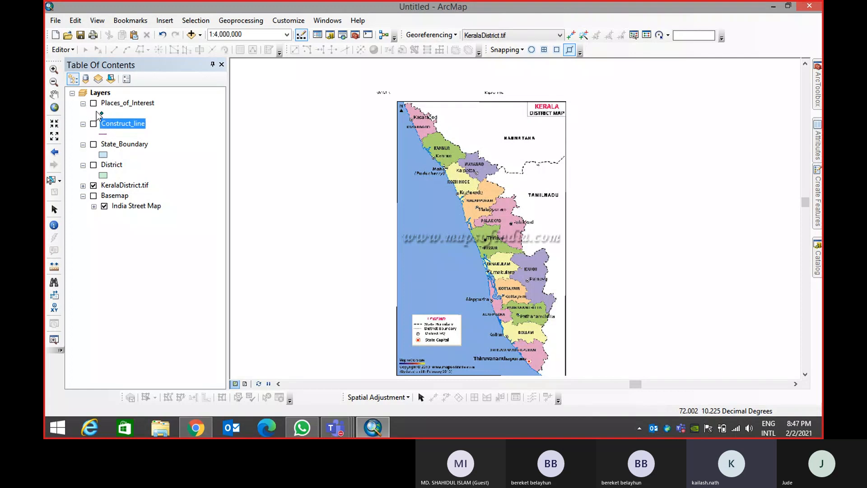
Review the editing options for general settings, topology, versioning and units, including the available direction types
{"action": "mouse_move", "coordinate": [486, 51]}
{"action": "left_mouse_down"}
{"action": "mouse_move", "coordinate": [490, 110]}
{"action": "mouse_move", "coordinate": [484, 46]}
{"action": "left_mouse_up"}
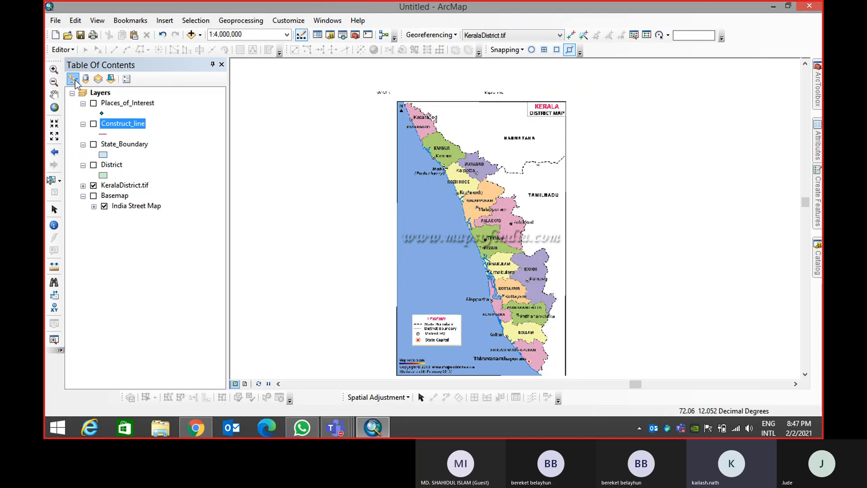
{"action": "left_click", "coordinate": [71, 50]}
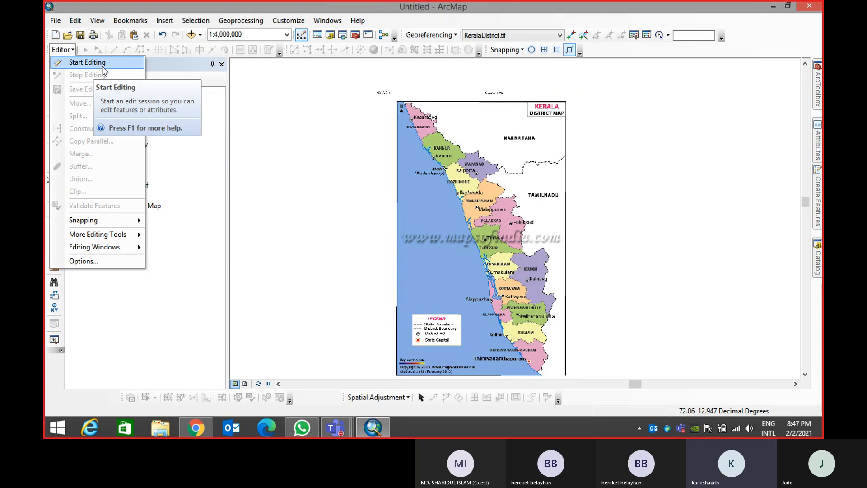
{"action": "left_click", "coordinate": [113, 265]}
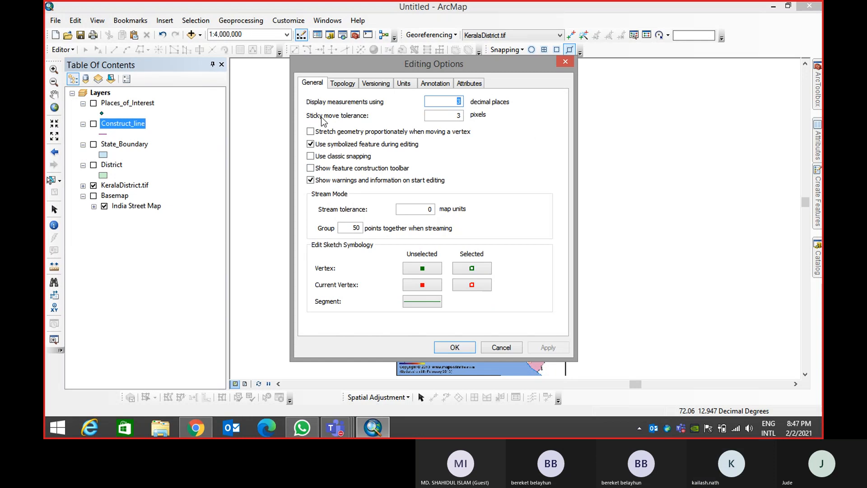
{"action": "key", "text": "Tab"}
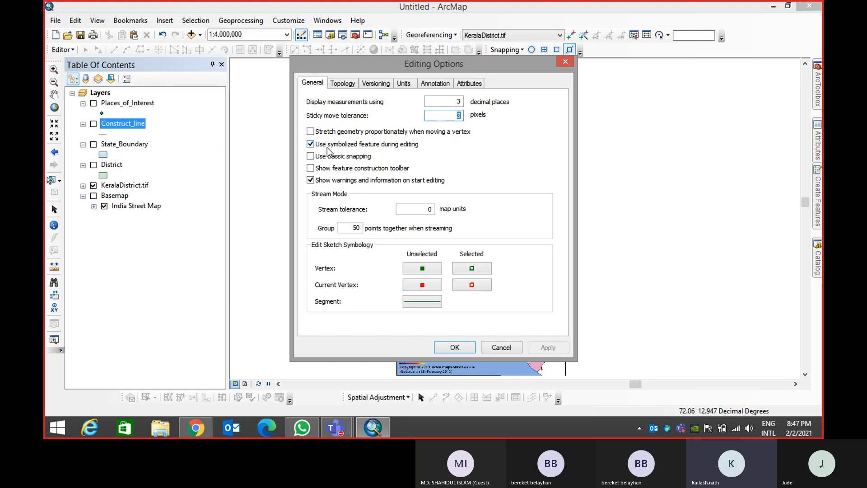
{"action": "left_click", "coordinate": [343, 84]}
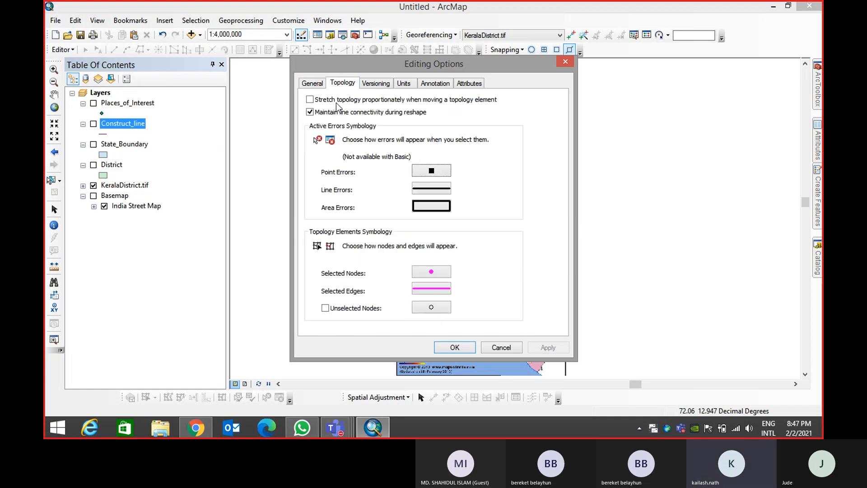
{"action": "left_click", "coordinate": [406, 86]}
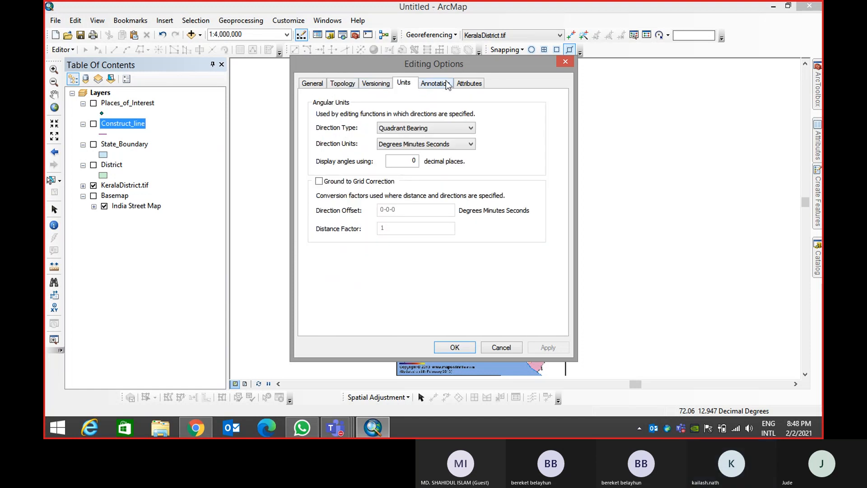
{"action": "left_click", "coordinate": [395, 129]}
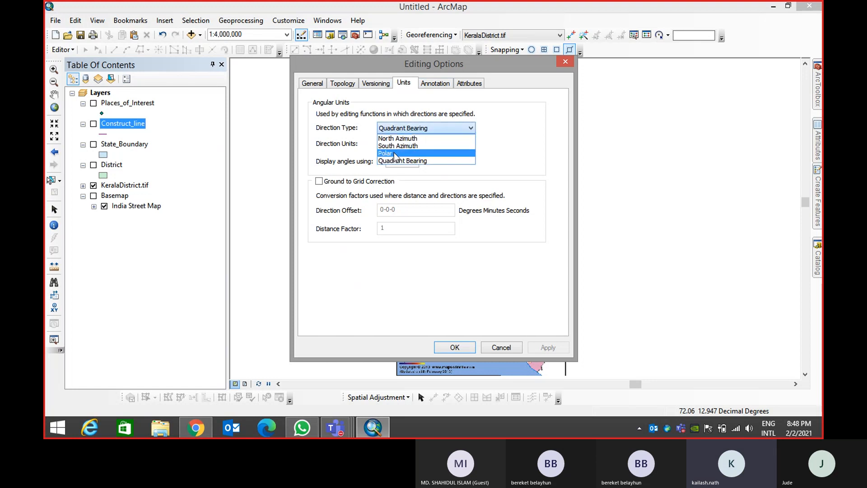
{"action": "left_click", "coordinate": [365, 121]}
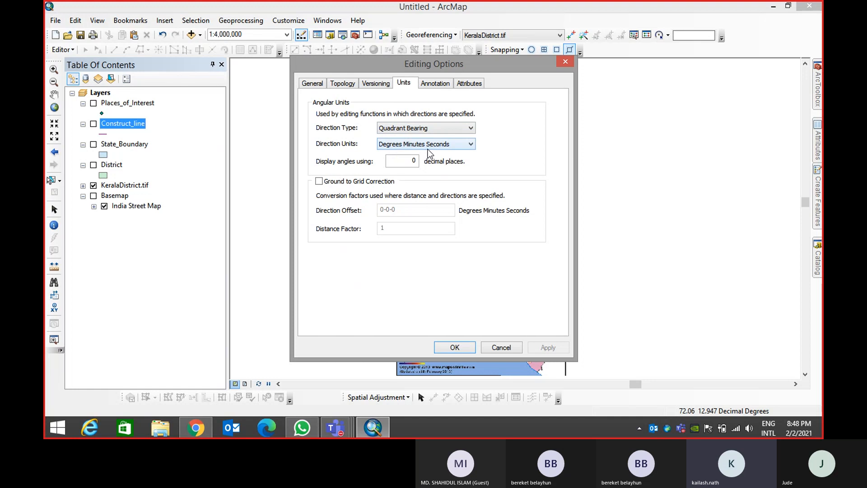
{"action": "left_click", "coordinate": [342, 83]}
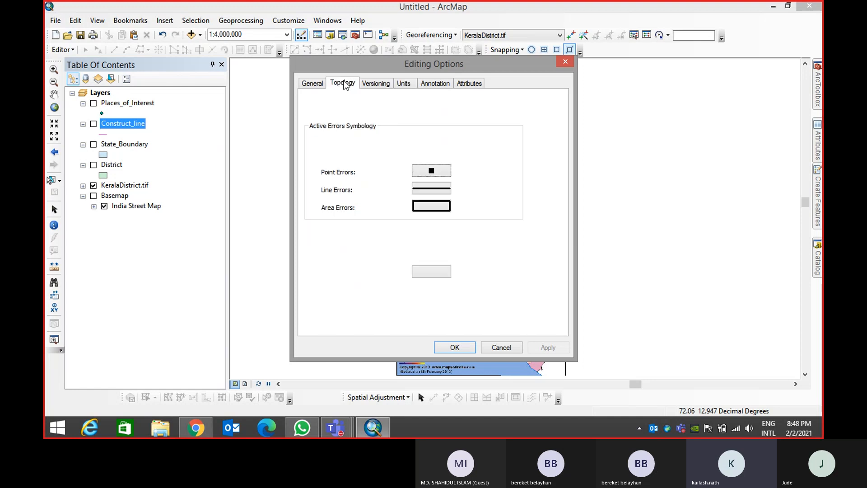
{"action": "left_click", "coordinate": [372, 84]}
{"action": "left_click", "coordinate": [314, 84]}
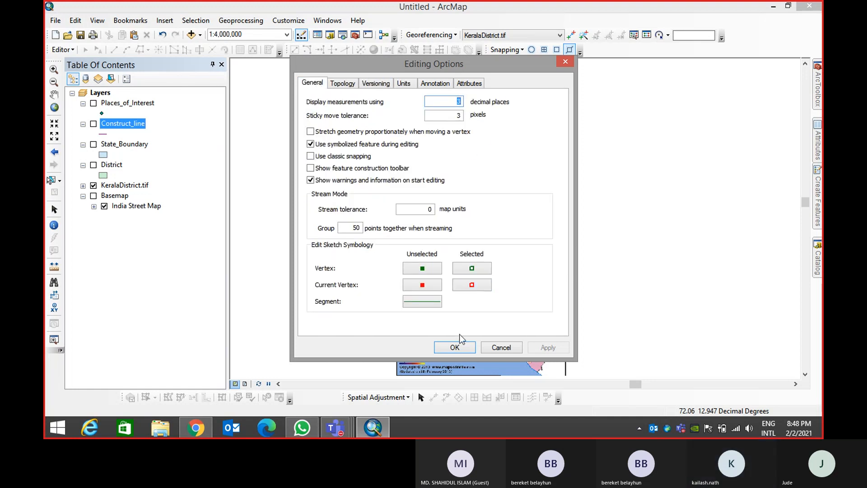
{"action": "left_click", "coordinate": [455, 347]}
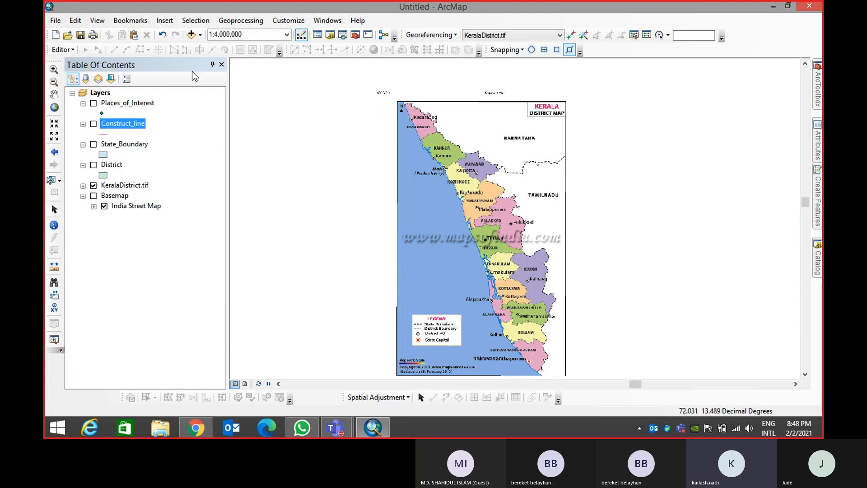
Close the Table Of Contents window and restore it
{"action": "left_click", "coordinate": [221, 64]}
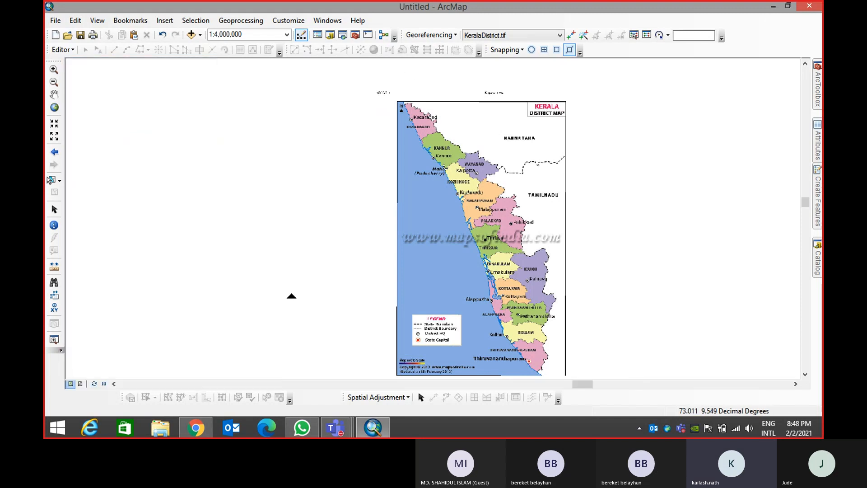
{"action": "left_click", "coordinate": [326, 23]}
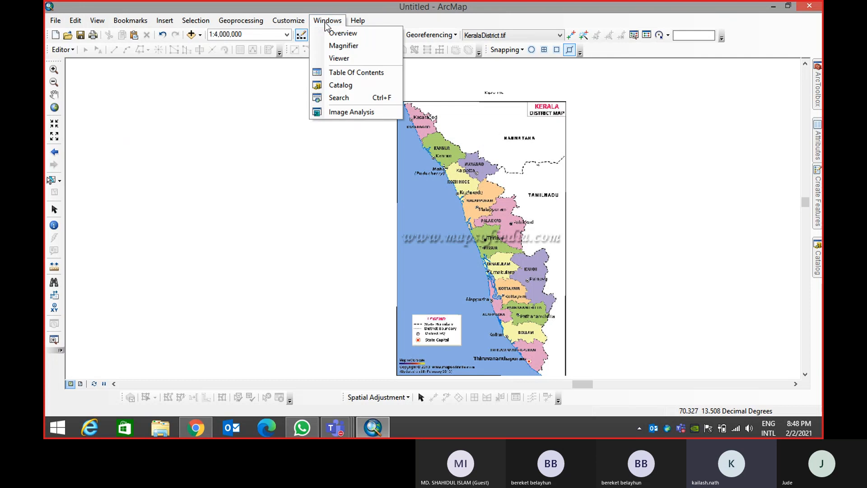
{"action": "left_click", "coordinate": [353, 72]}
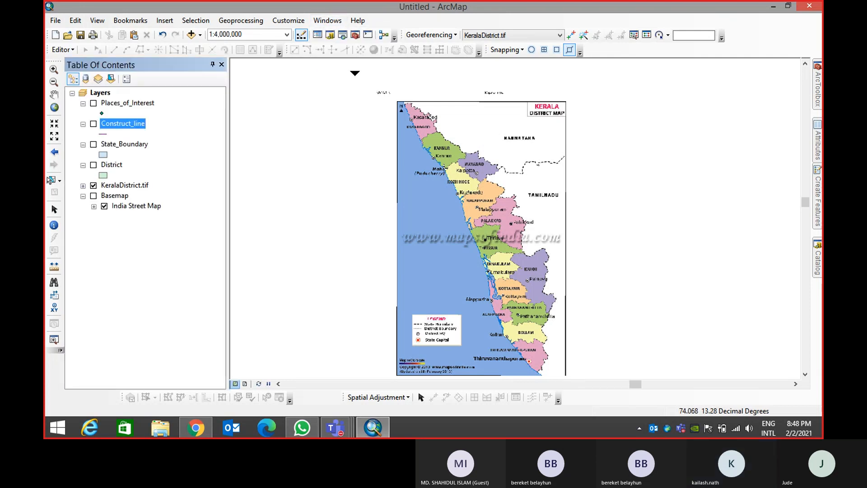
Review the list of extensions that can be enabled, then close it
{"action": "left_click", "coordinate": [295, 21]}
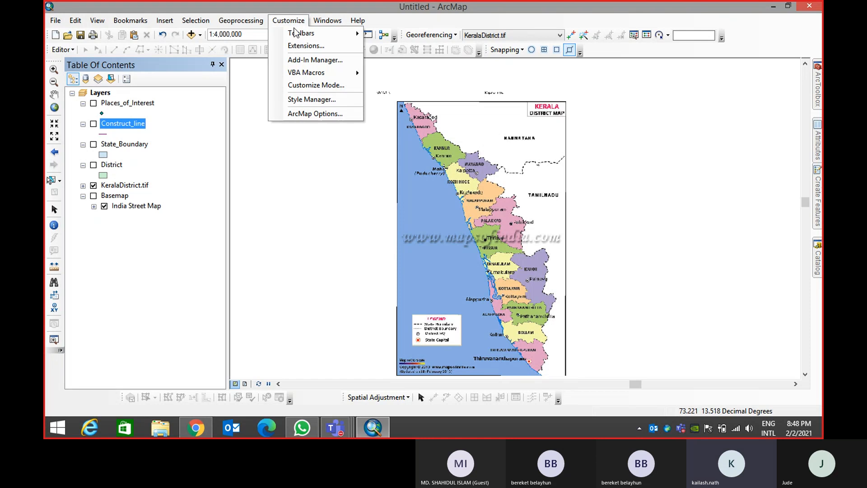
{"action": "left_click", "coordinate": [303, 45]}
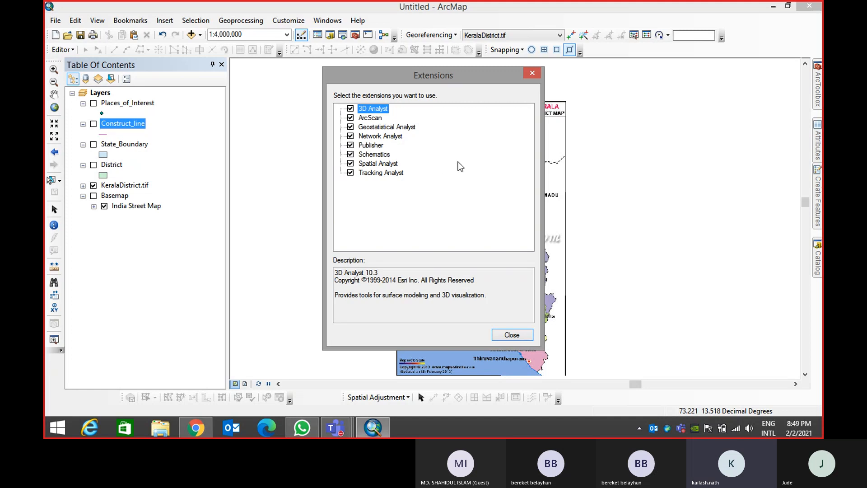
{"action": "left_click", "coordinate": [530, 76]}
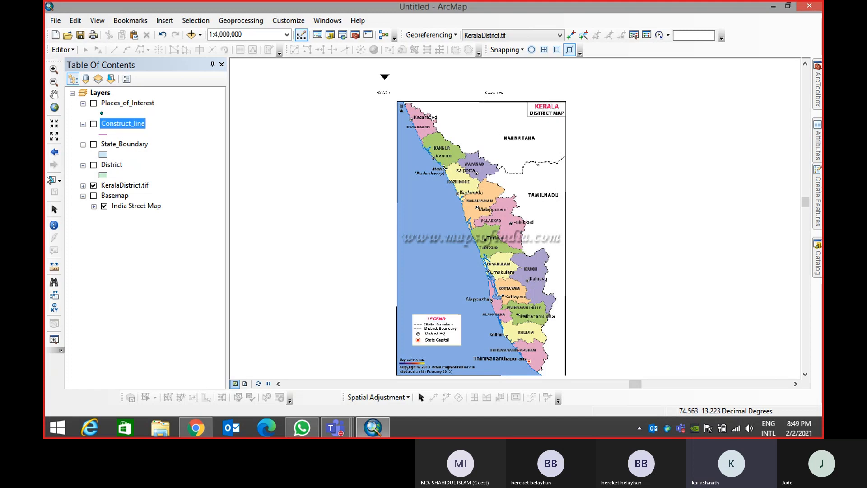
Show the Catalog window again beside the map
{"action": "left_click", "coordinate": [328, 20]}
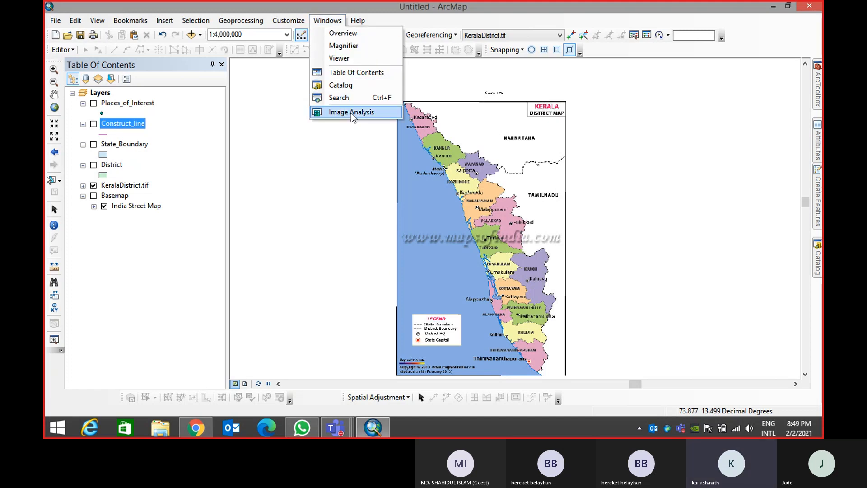
{"action": "left_click", "coordinate": [341, 85]}
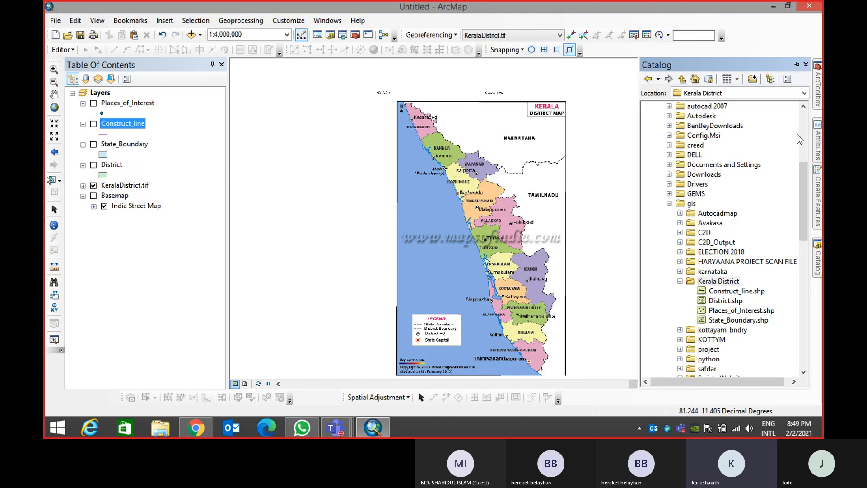
Close the Catalog window, reopen it beside the map and set it to auto-hide
{"action": "left_click", "coordinate": [808, 67]}
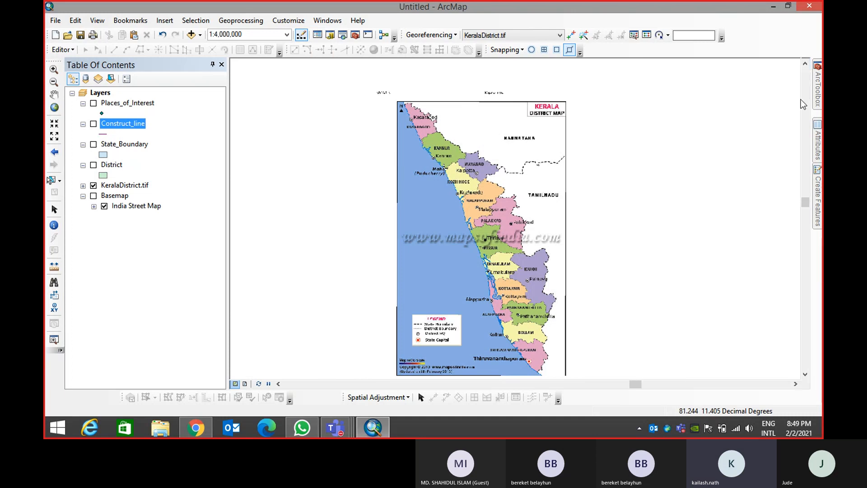
{"action": "left_click", "coordinate": [333, 38]}
{"action": "left_click", "coordinate": [327, 20]}
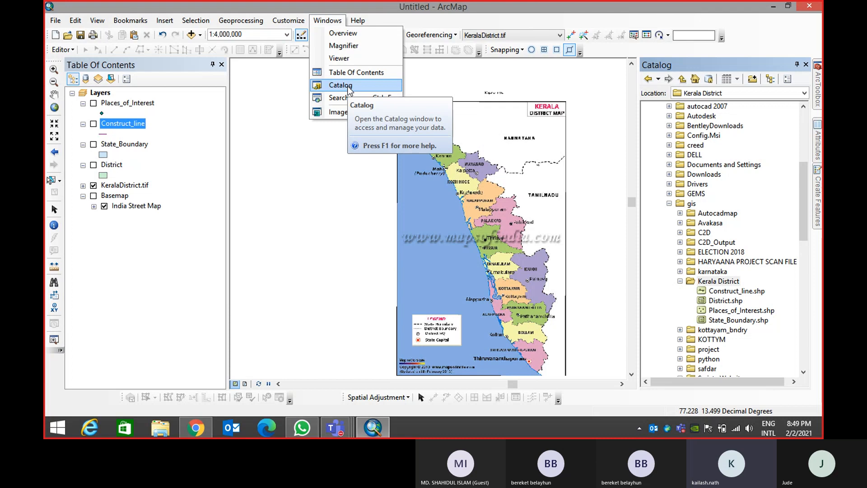
{"action": "left_click", "coordinate": [481, 6]}
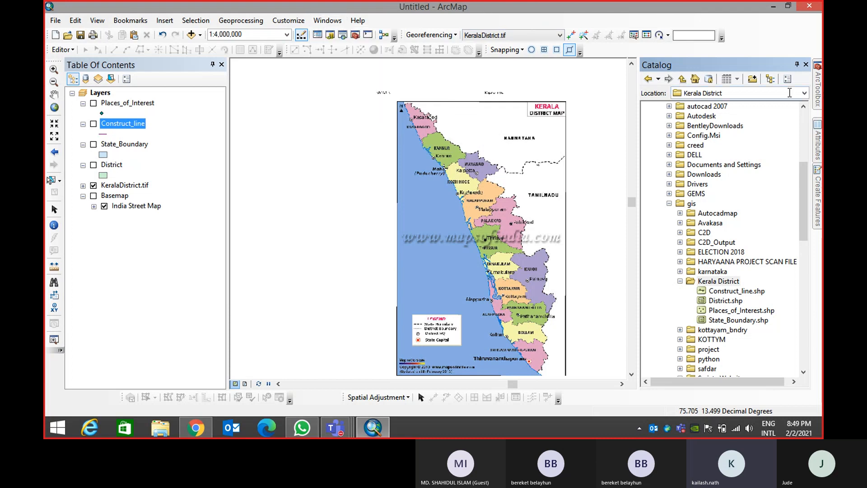
{"action": "left_click", "coordinate": [797, 64]}
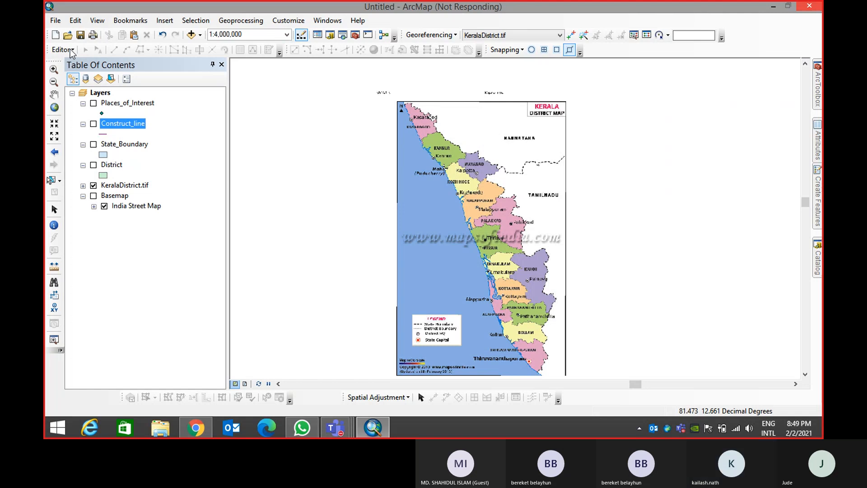
Start an editing session and move the District layer above State_Boundary in the layer order
{"action": "left_click", "coordinate": [71, 50]}
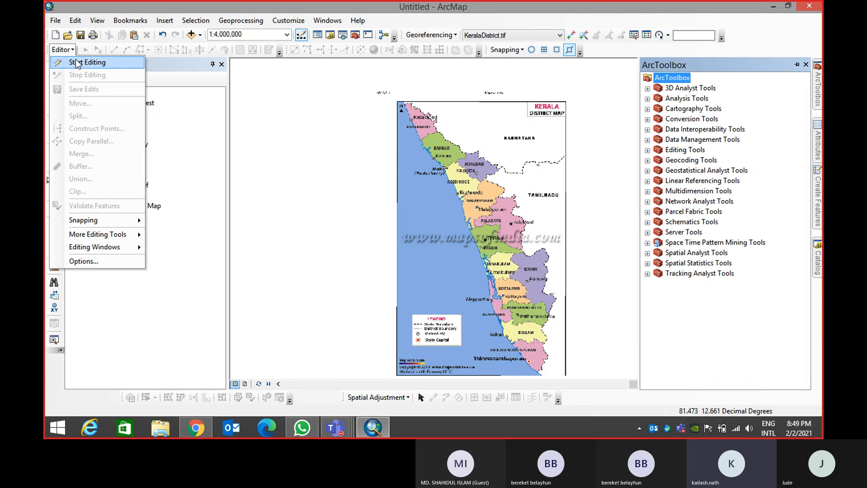
{"action": "left_click", "coordinate": [75, 60]}
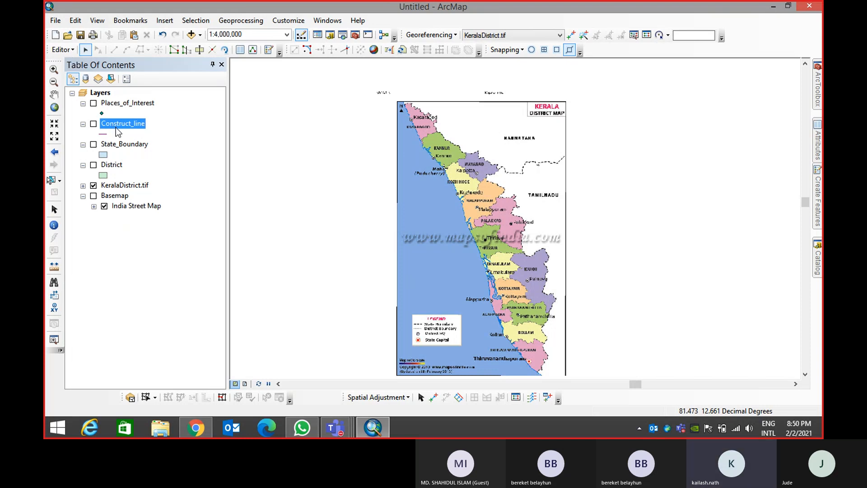
{"action": "left_click", "coordinate": [118, 103]}
{"action": "left_click", "coordinate": [112, 144]}
{"action": "left_click", "coordinate": [112, 164]}
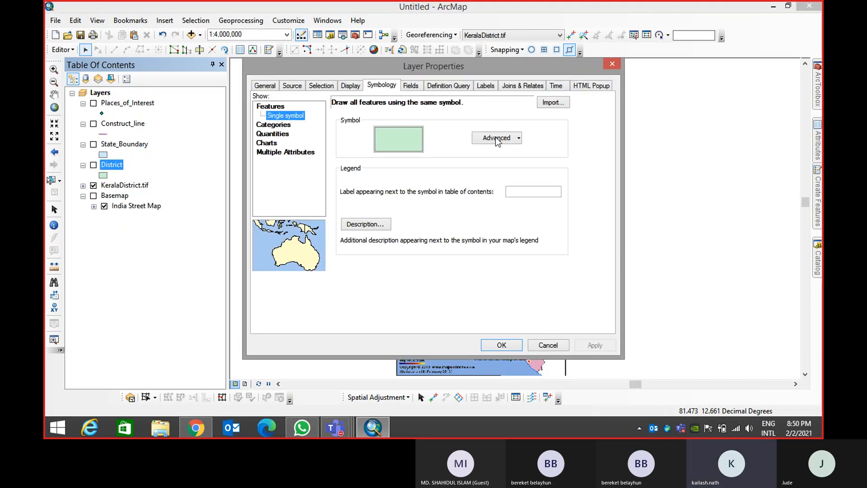
{"action": "left_click", "coordinate": [615, 64]}
{"action": "left_click_drag", "start_coordinate": [107, 164], "coordinate": [117, 134]}
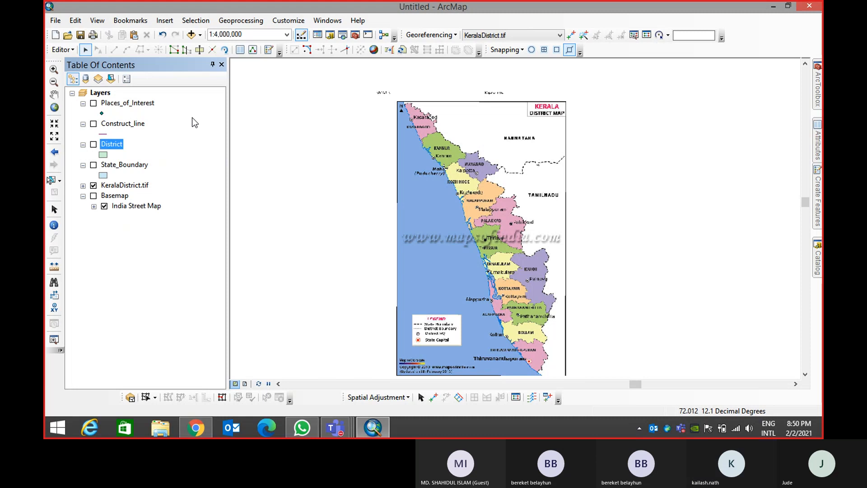
Show the Create Features window and turn on the District and State_Boundary layers so that their templates are available
{"action": "left_click", "coordinate": [63, 50]}
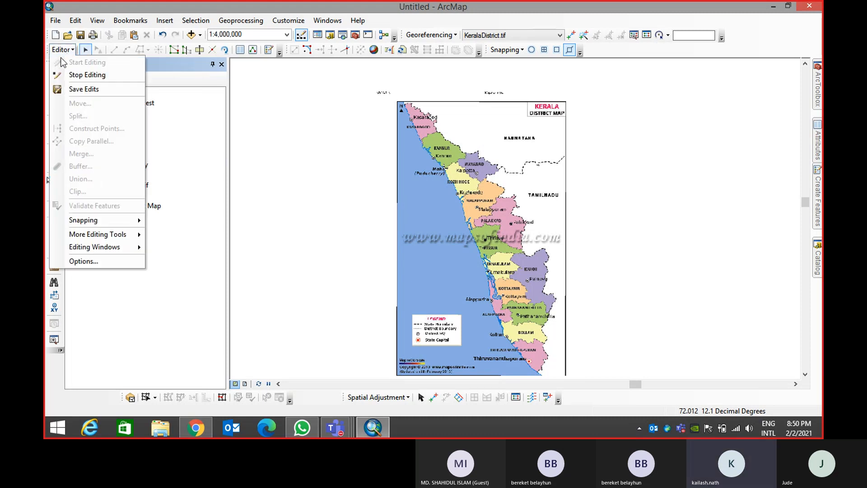
{"action": "mouse_move", "coordinate": [87, 243]}
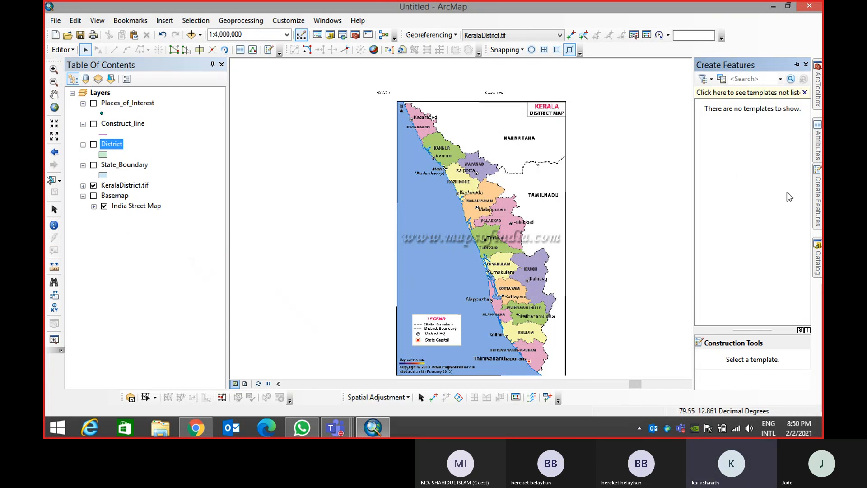
{"action": "left_click", "coordinate": [93, 145]}
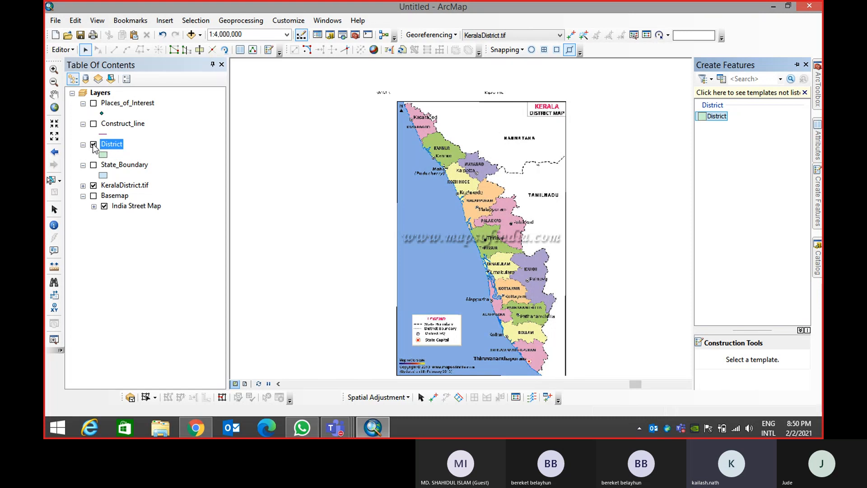
{"action": "left_click", "coordinate": [94, 166]}
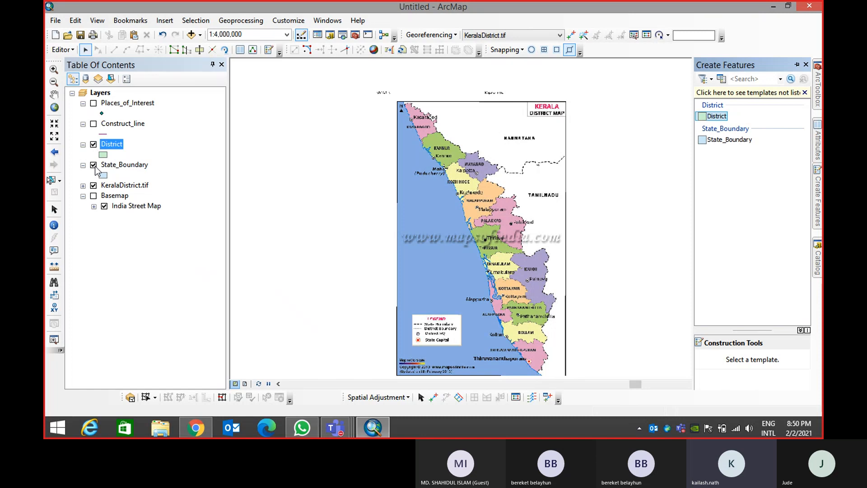
Draw a rough trial District polygon over the Kasaragod and Kannur areas in the north of the map
{"action": "left_click", "coordinate": [717, 116]}
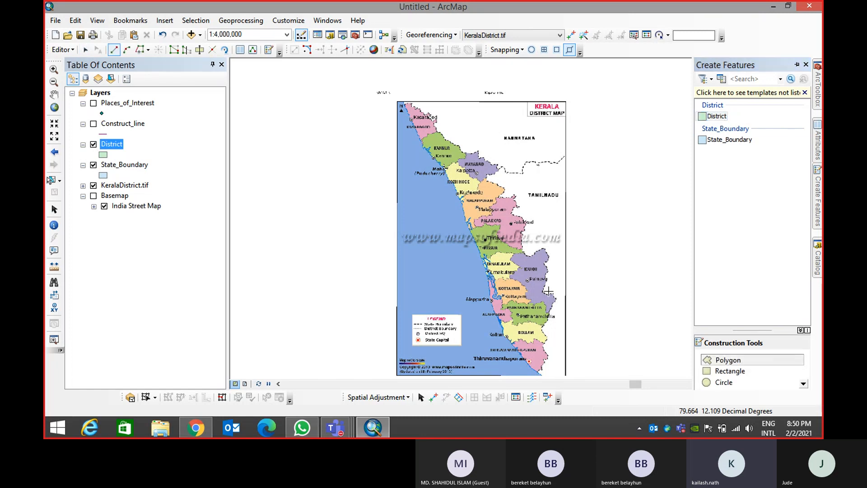
{"action": "left_click", "coordinate": [405, 106]}
{"action": "left_click", "coordinate": [411, 124]}
{"action": "left_click", "coordinate": [424, 146]}
{"action": "left_click", "coordinate": [449, 170]}
{"action": "left_click", "coordinate": [470, 158]}
{"action": "left_click", "coordinate": [462, 139]}
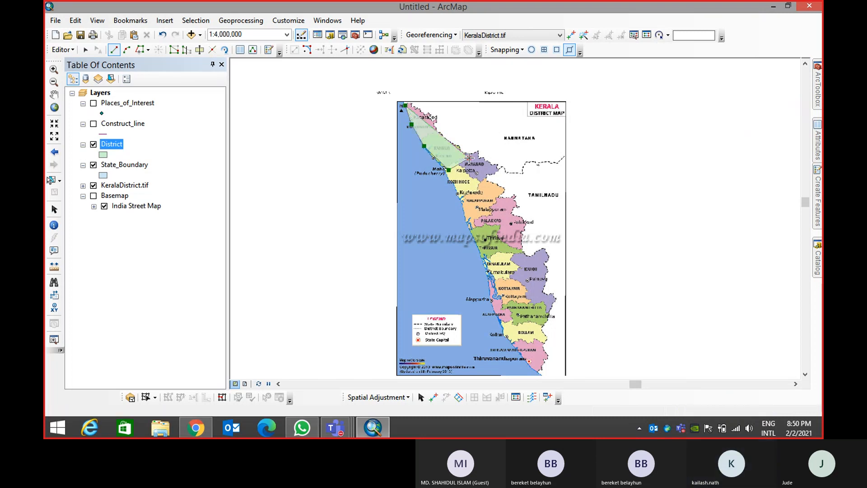
{"action": "double_click", "coordinate": [461, 139]}
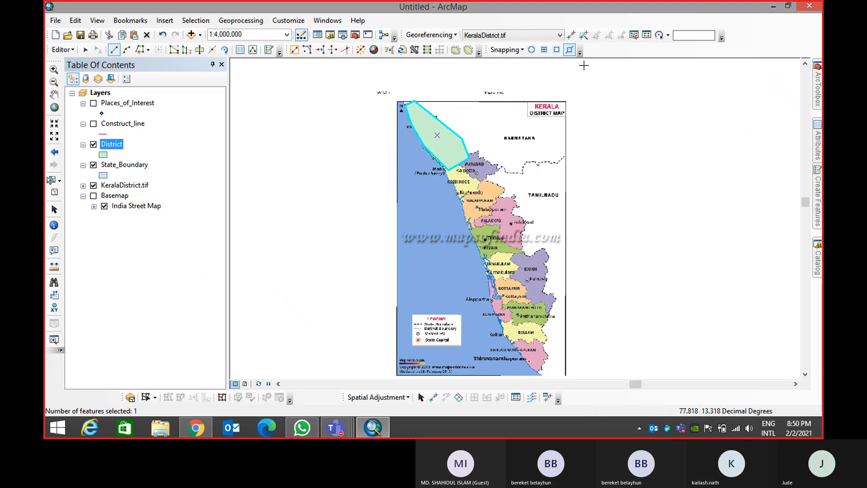
Enable vertex snapping and Snap To Sketch
{"action": "left_click", "coordinate": [556, 50]}
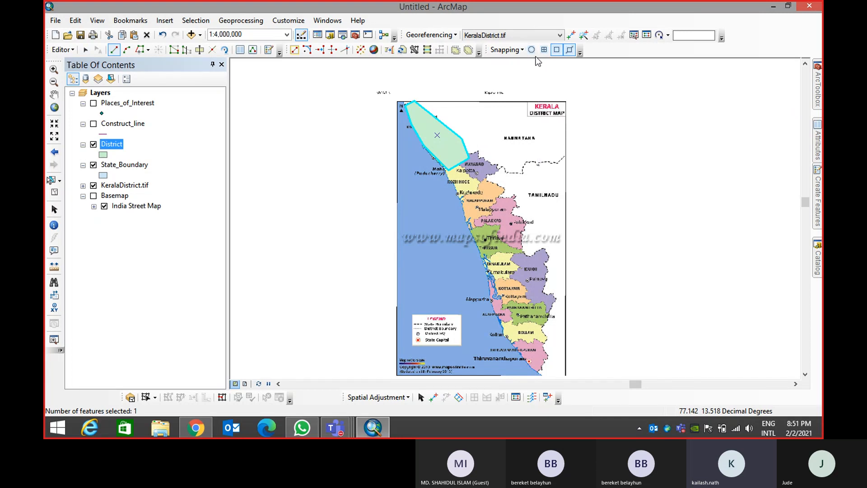
{"action": "left_click", "coordinate": [499, 51]}
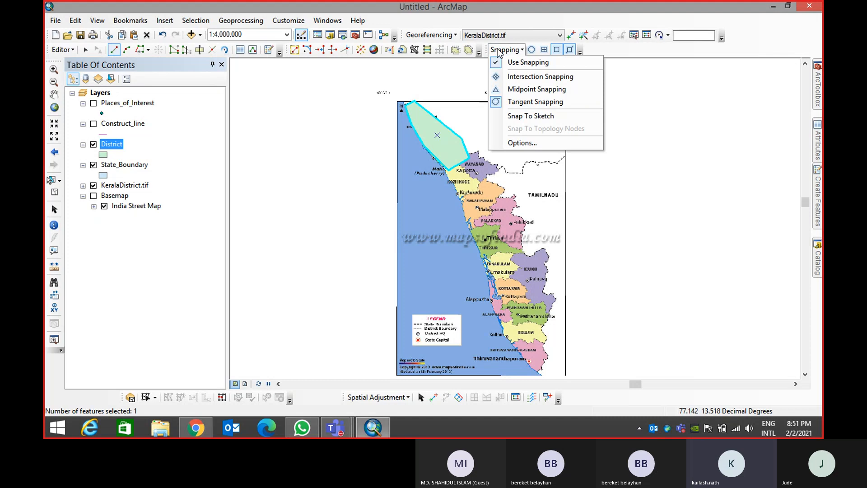
{"action": "left_click", "coordinate": [512, 118]}
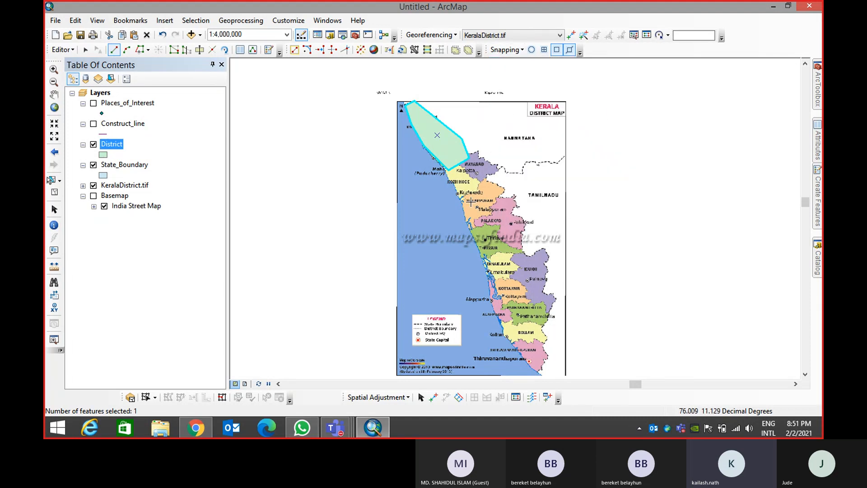
Draw a large trial District polygon from the Kerala coast across Tamil Nadu to beyond the map's eastern edge, using Finish Sketch
{"action": "left_click", "coordinate": [450, 200]}
{"action": "left_click", "coordinate": [505, 299]}
{"action": "left_click", "coordinate": [559, 247]}
{"action": "left_click", "coordinate": [645, 170]}
{"action": "left_click", "coordinate": [618, 117]}
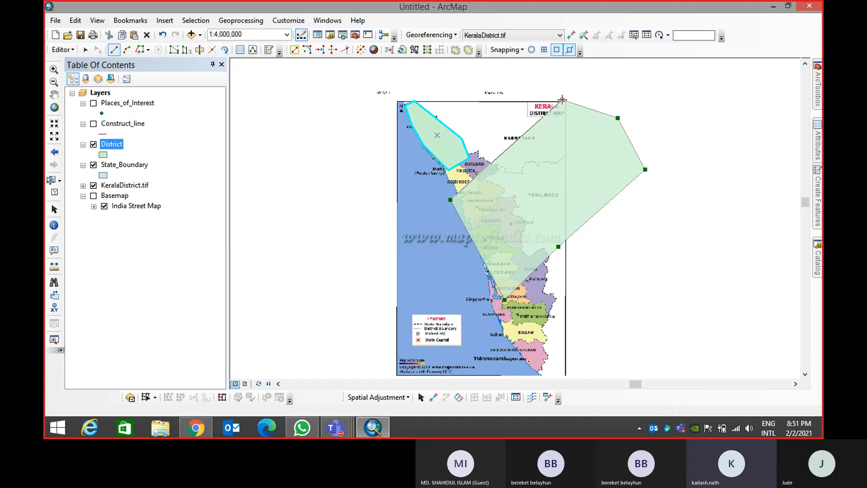
{"action": "right_click", "coordinate": [562, 98]}
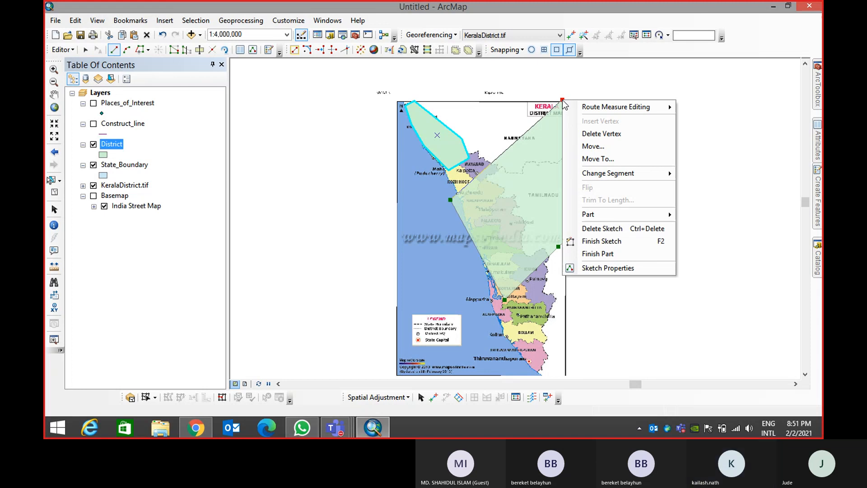
{"action": "left_click", "coordinate": [634, 246]}
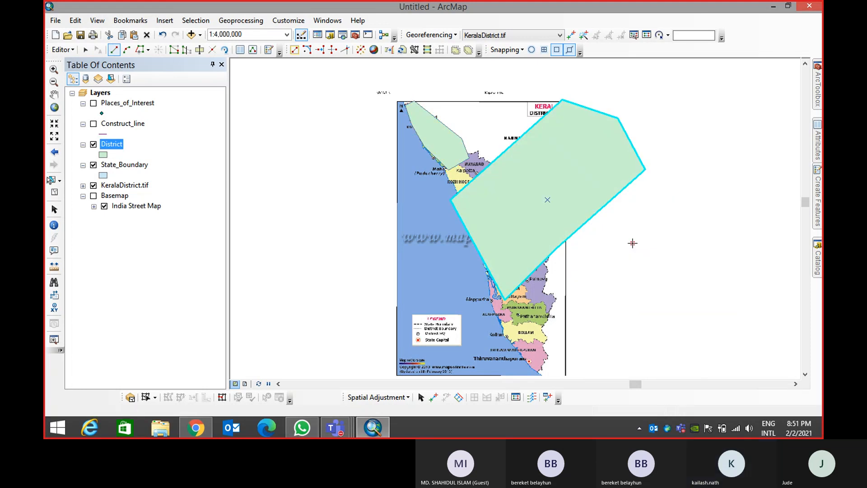
Draw a small five-sided trial District polygon in the empty area east of the map
{"action": "left_click", "coordinate": [636, 307]}
{"action": "left_click", "coordinate": [736, 275]}
{"action": "left_click", "coordinate": [719, 188]}
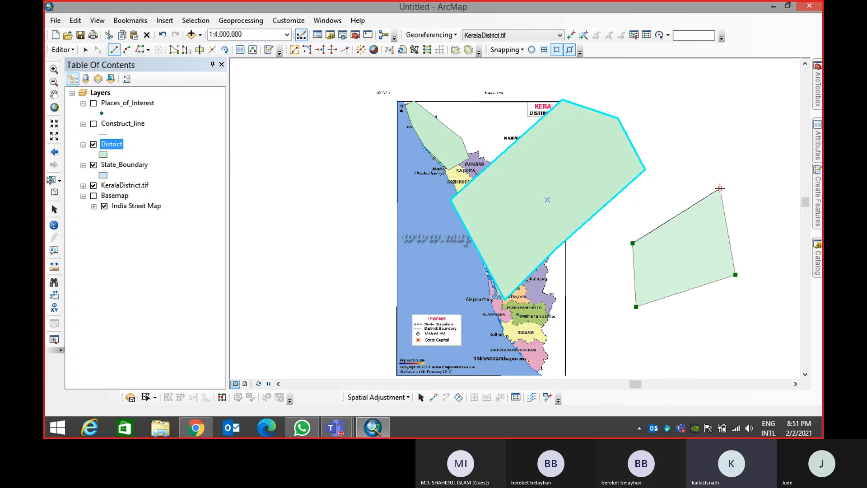
{"action": "double_click", "coordinate": [679, 177]}
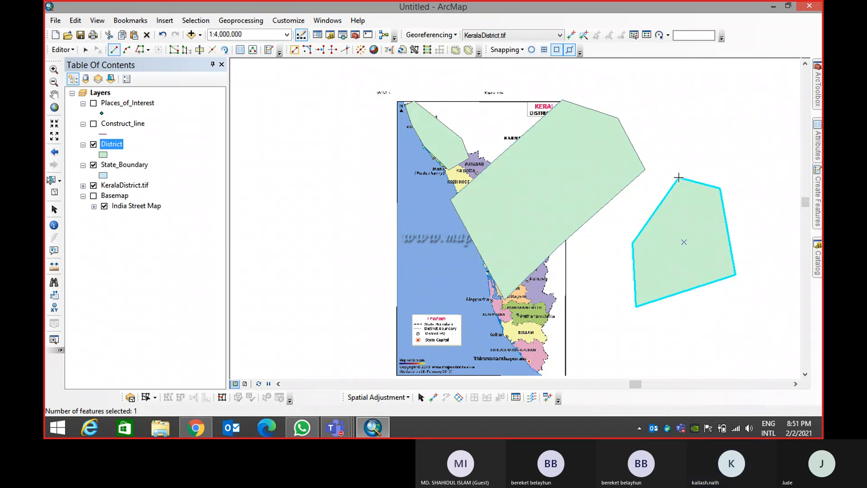
Select all the trial District polygons with the Edit tool and delete them
{"action": "left_click", "coordinate": [86, 49]}
{"action": "left_click_drag", "start_coordinate": [713, 337], "coordinate": [403, 179]}
{"action": "left_click_drag", "start_coordinate": [387, 141], "coordinate": [387, 142]}
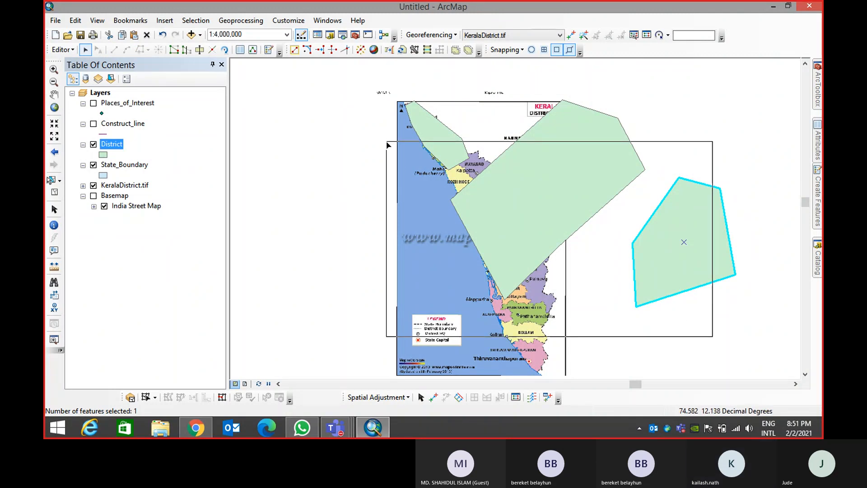
{"action": "left_click_drag", "start_coordinate": [386, 143], "coordinate": [387, 143]}
{"action": "key", "text": "Delete"}
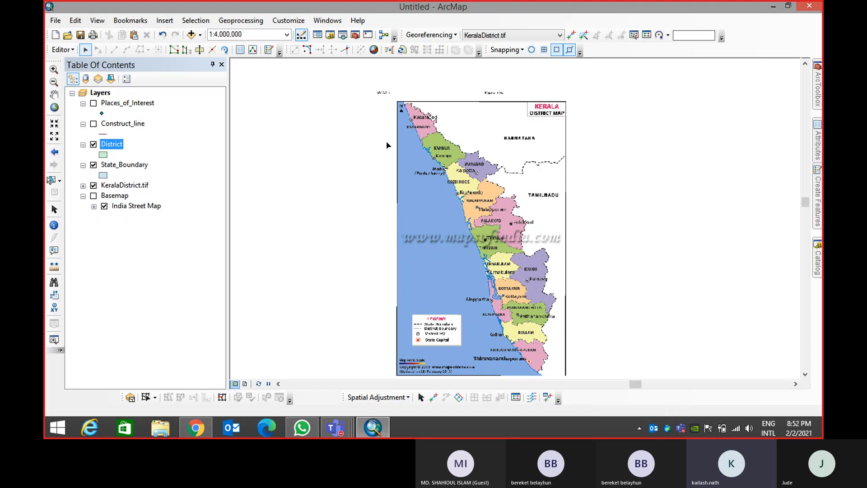
Turn on the Construct_line layer and choose its template for drawing lines
{"action": "left_click", "coordinate": [93, 124]}
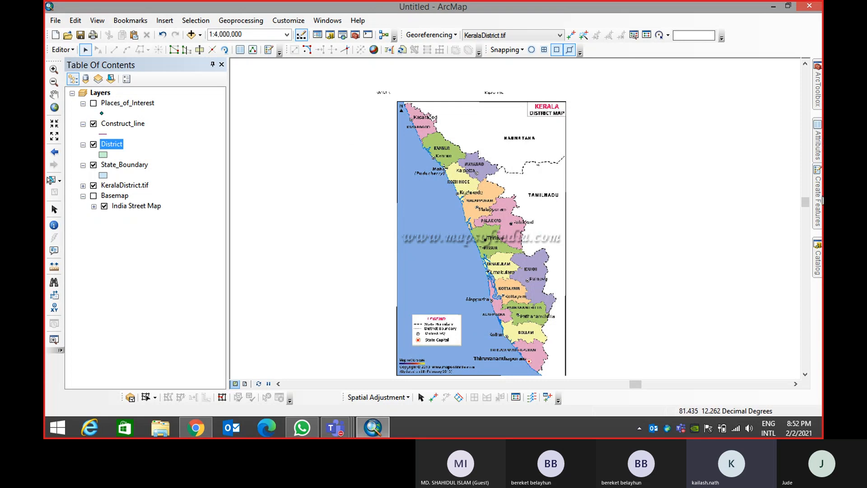
{"action": "left_click", "coordinate": [818, 181]}
{"action": "left_click", "coordinate": [725, 116]}
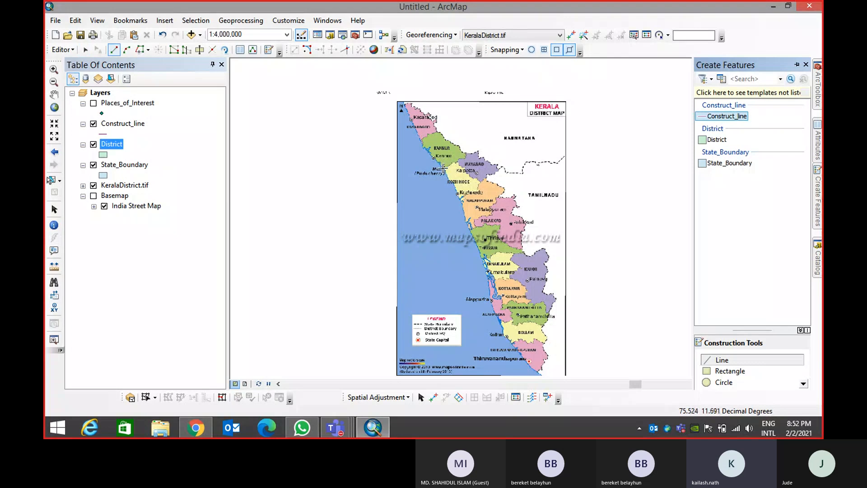
Draw a construction line around Wayanad and along the Kozhikode–Malappuram border out to sea, and discard the stray sketch point begun after it
{"action": "left_click", "coordinate": [443, 168]}
{"action": "left_click", "coordinate": [457, 159]}
{"action": "left_click", "coordinate": [466, 159]}
{"action": "left_click", "coordinate": [468, 152]}
{"action": "left_click", "coordinate": [481, 151]}
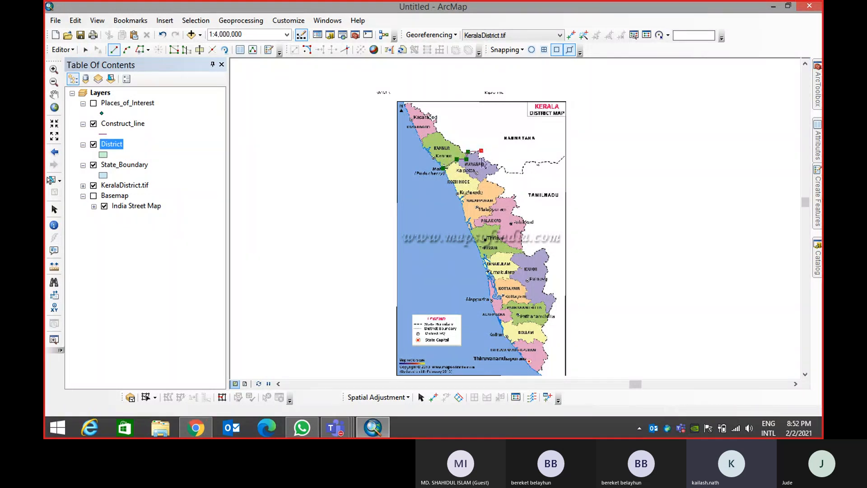
{"action": "left_click", "coordinate": [481, 159]}
{"action": "left_click", "coordinate": [509, 163]}
{"action": "left_click", "coordinate": [500, 176]}
{"action": "left_click", "coordinate": [482, 179]}
{"action": "left_click", "coordinate": [474, 184]}
{"action": "left_click", "coordinate": [473, 197]}
{"action": "double_click", "coordinate": [432, 207]}
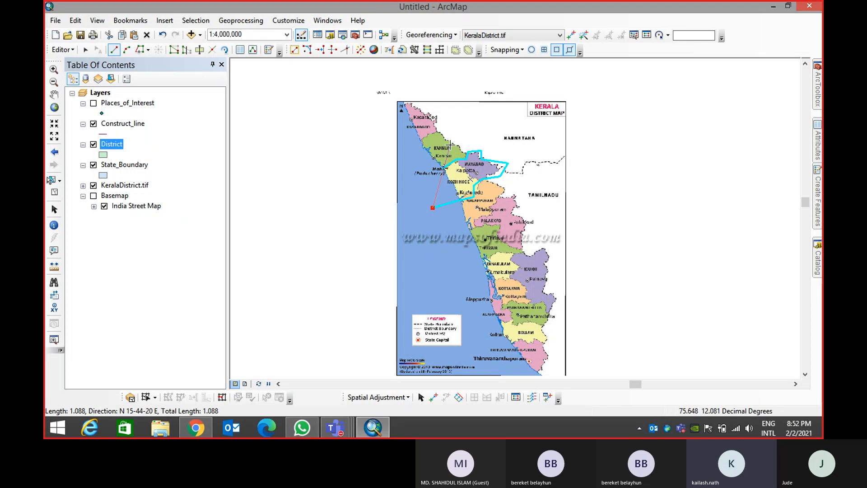
{"action": "right_click", "coordinate": [424, 201]}
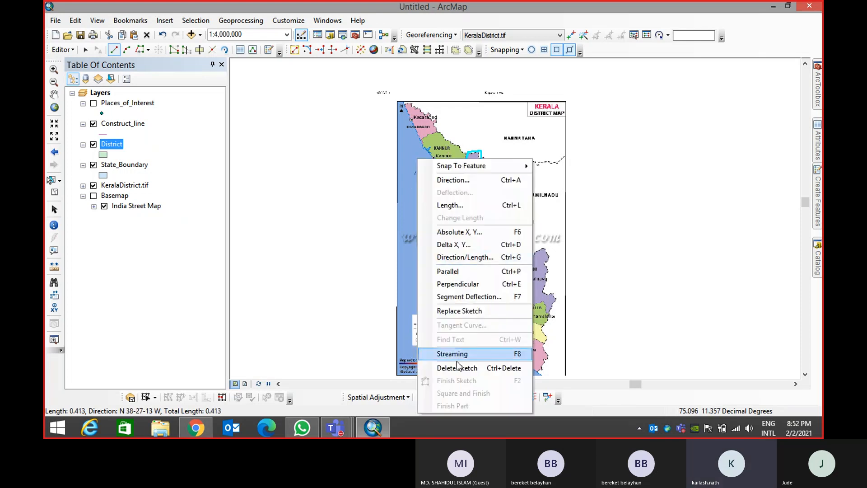
{"action": "left_click", "coordinate": [457, 368]}
Draw a second construction line from Kannur past Kalpetta to Malappuram, using Finish Sketch
{"action": "left_click", "coordinate": [464, 171]}
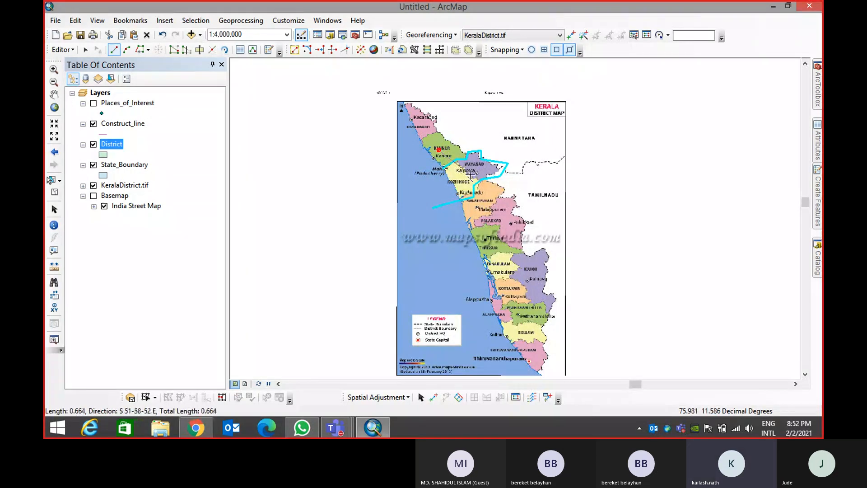
{"action": "left_click", "coordinate": [481, 179]}
{"action": "left_click", "coordinate": [493, 211]}
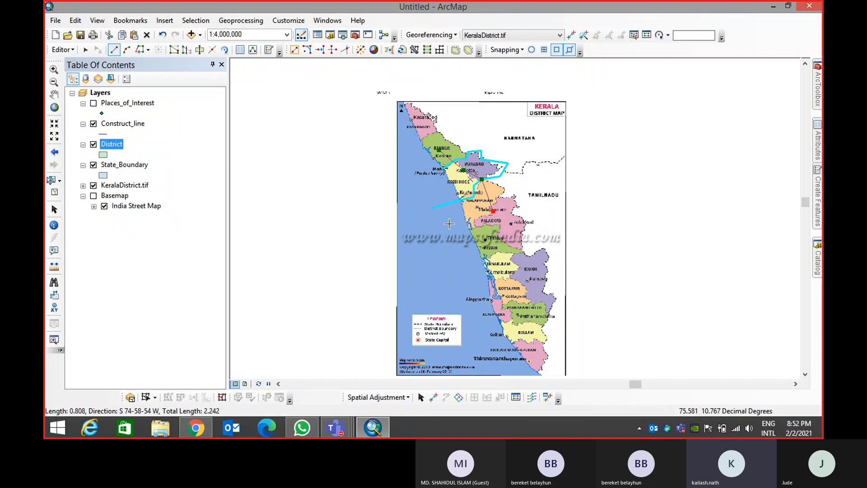
{"action": "right_click", "coordinate": [488, 228]}
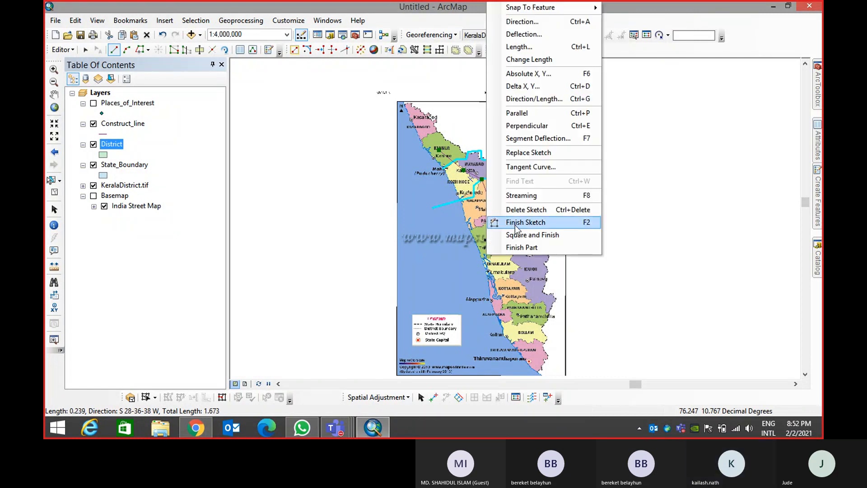
{"action": "left_click", "coordinate": [509, 223]}
Start another construction line at the coast near Kannur
{"action": "left_click", "coordinate": [436, 159]}
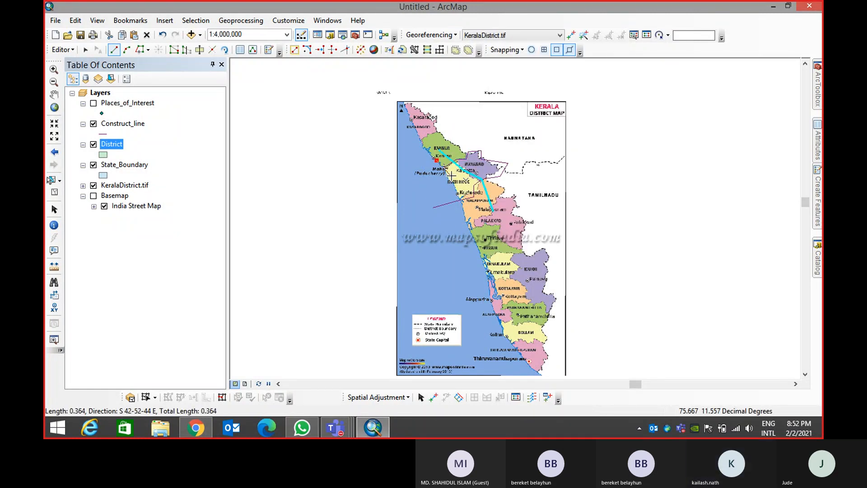
Trace construction lines down the coast from Kozhikode to Thiruvananthapuram and back up Kerala's eastern border to near Wayanad
{"action": "double_click", "coordinate": [470, 229]}
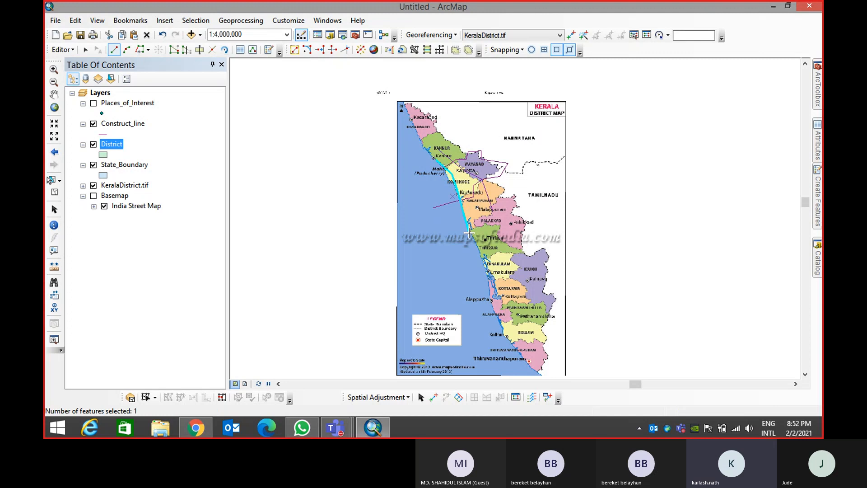
{"action": "left_click", "coordinate": [470, 233]}
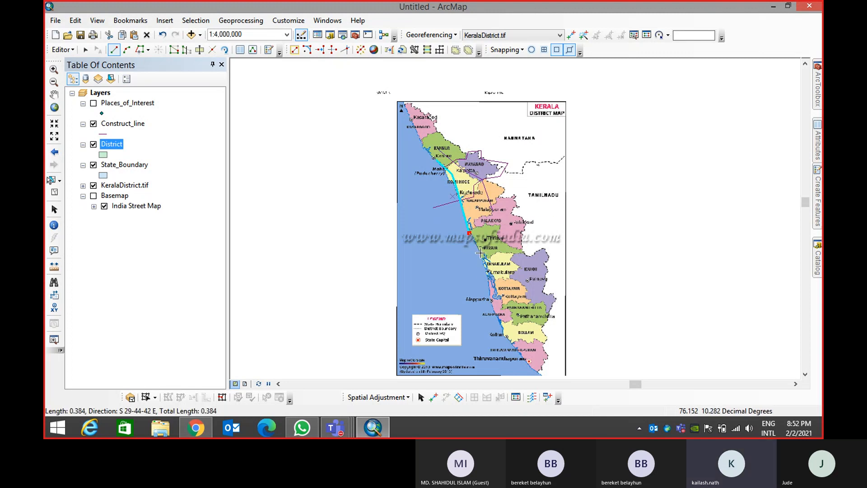
{"action": "left_click", "coordinate": [480, 255]}
{"action": "left_click", "coordinate": [489, 274]}
{"action": "left_click", "coordinate": [494, 298]}
{"action": "left_click", "coordinate": [504, 329]}
{"action": "left_click", "coordinate": [513, 349]}
{"action": "left_click", "coordinate": [531, 369]}
{"action": "left_click", "coordinate": [545, 362]}
{"action": "left_click", "coordinate": [546, 346]}
{"action": "left_click", "coordinate": [544, 338]}
{"action": "left_click", "coordinate": [542, 321]}
{"action": "left_click", "coordinate": [548, 312]}
{"action": "left_click", "coordinate": [552, 293]}
{"action": "left_click", "coordinate": [540, 285]}
{"action": "left_click", "coordinate": [547, 262]}
{"action": "left_click", "coordinate": [548, 246]}
{"action": "left_click", "coordinate": [526, 249]}
{"action": "left_click", "coordinate": [522, 224]}
{"action": "left_click", "coordinate": [520, 207]}
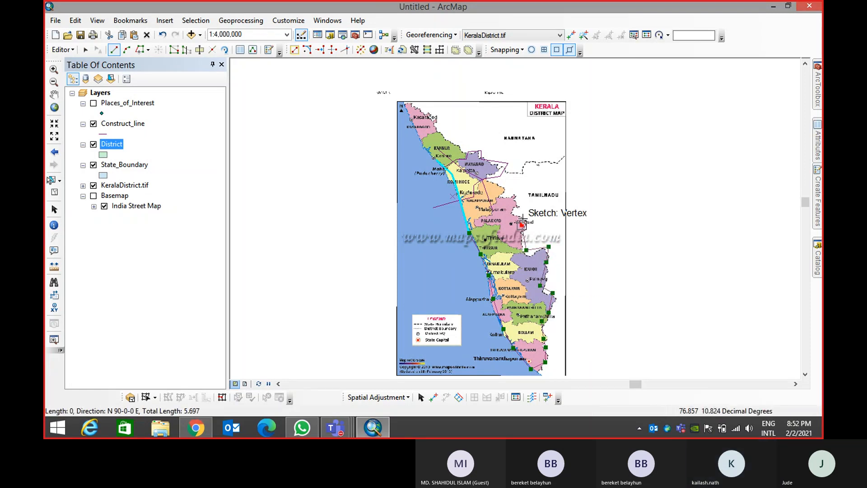
{"action": "left_click", "coordinate": [509, 200]}
{"action": "left_click", "coordinate": [496, 189]}
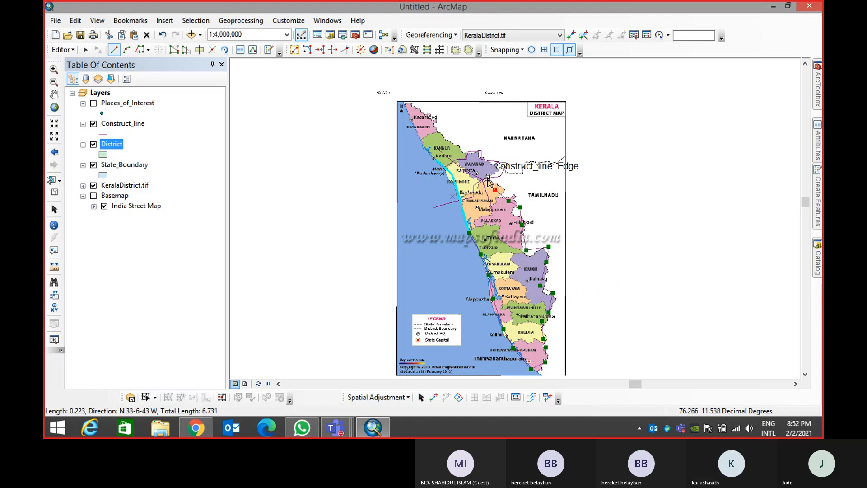
{"action": "double_click", "coordinate": [495, 177]}
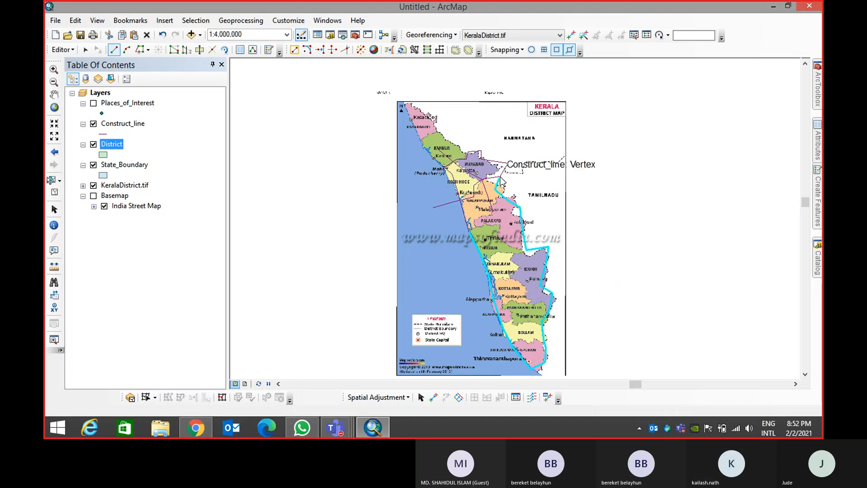
Trace a construction line around Kasaragod and Kannur, and draw a short dividing line across the boundary between them
{"action": "left_click", "coordinate": [468, 151]}
{"action": "left_click", "coordinate": [443, 138]}
{"action": "left_click", "coordinate": [433, 121]}
{"action": "left_click", "coordinate": [413, 105]}
{"action": "left_click", "coordinate": [401, 106]}
{"action": "left_click", "coordinate": [422, 136]}
{"action": "left_click", "coordinate": [432, 155]}
{"action": "double_click", "coordinate": [447, 172]}
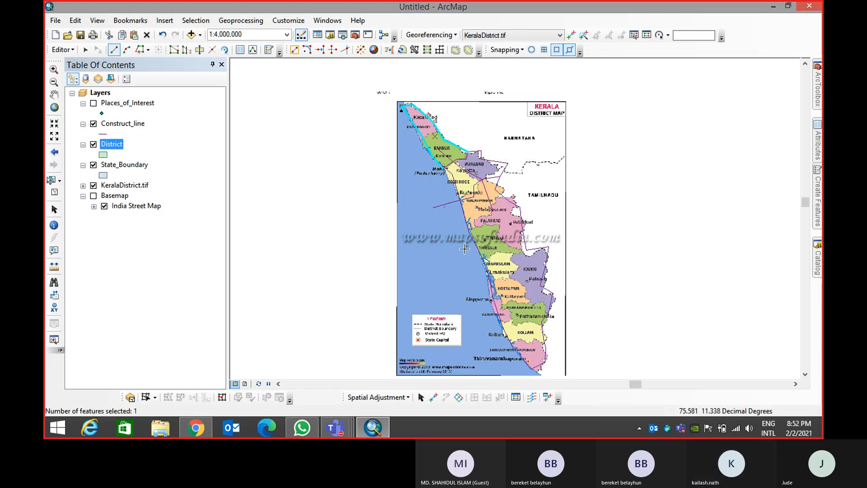
{"action": "left_click", "coordinate": [417, 145]}
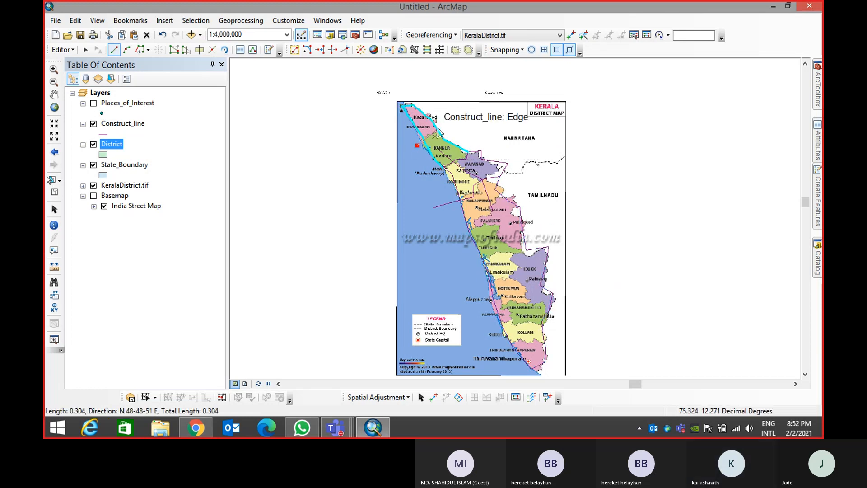
{"action": "double_click", "coordinate": [439, 123]}
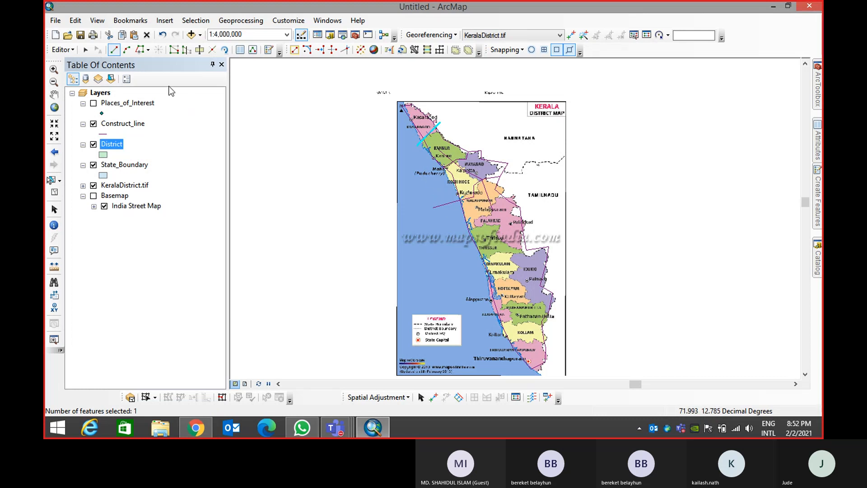
Select all construction lines on the map and construct polygons from them using the District template
{"action": "left_click", "coordinate": [85, 50]}
{"action": "left_click_drag", "start_coordinate": [379, 90], "coordinate": [602, 359]}
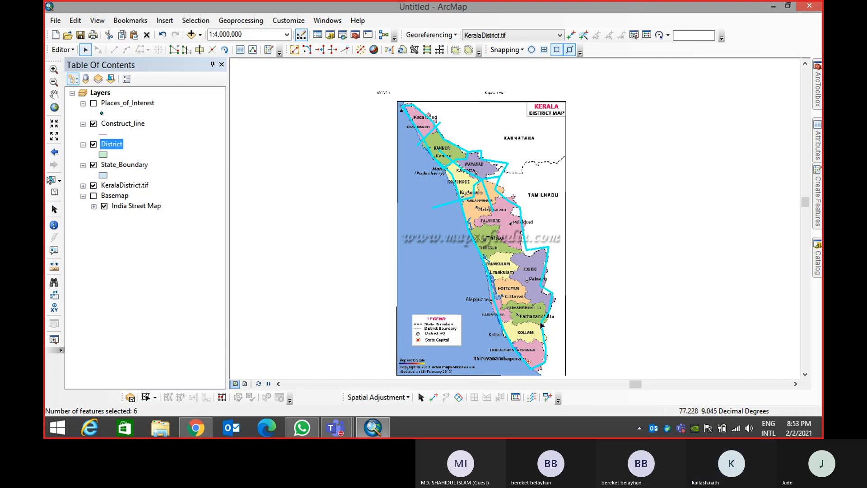
{"action": "left_click", "coordinate": [414, 50]}
{"action": "left_click", "coordinate": [347, 185]}
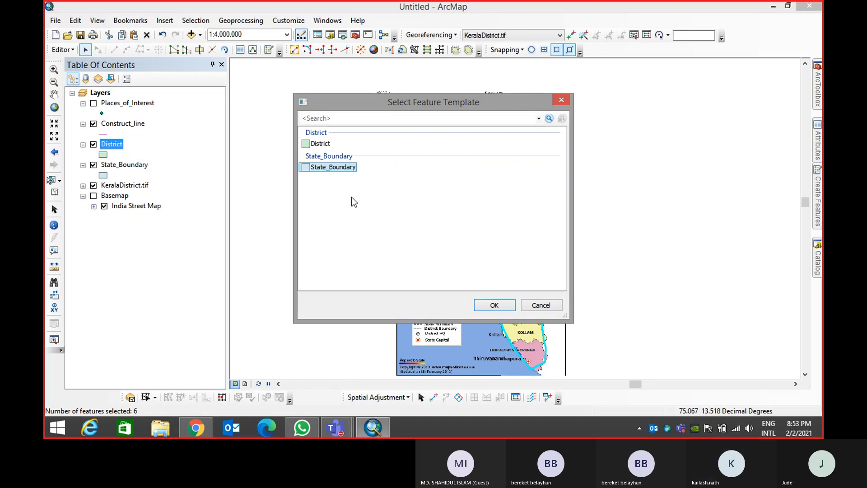
{"action": "left_click", "coordinate": [321, 144]}
{"action": "left_click", "coordinate": [488, 307]}
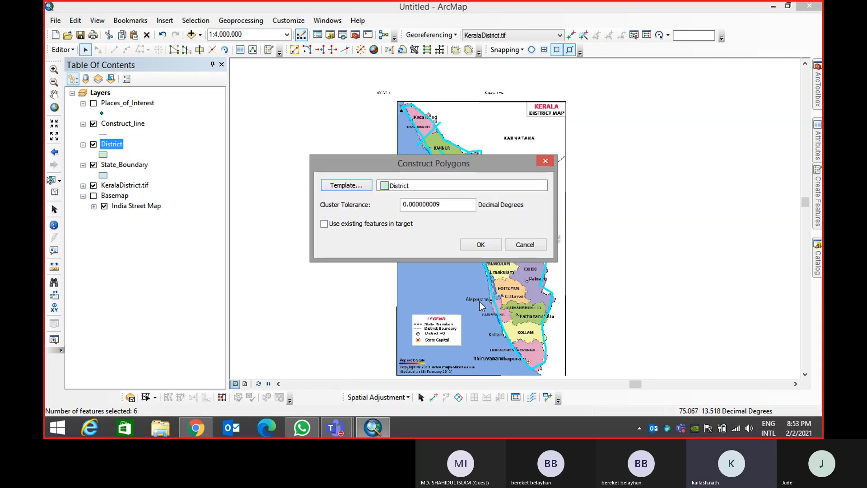
{"action": "left_click", "coordinate": [480, 246]}
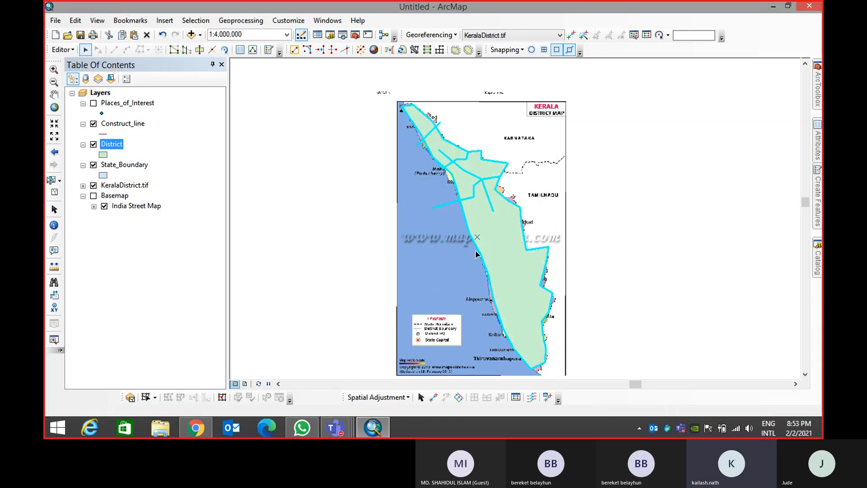
Clear the selection and pick the constructed district polygons one by one to check their separate shapes
{"action": "left_click", "coordinate": [385, 256]}
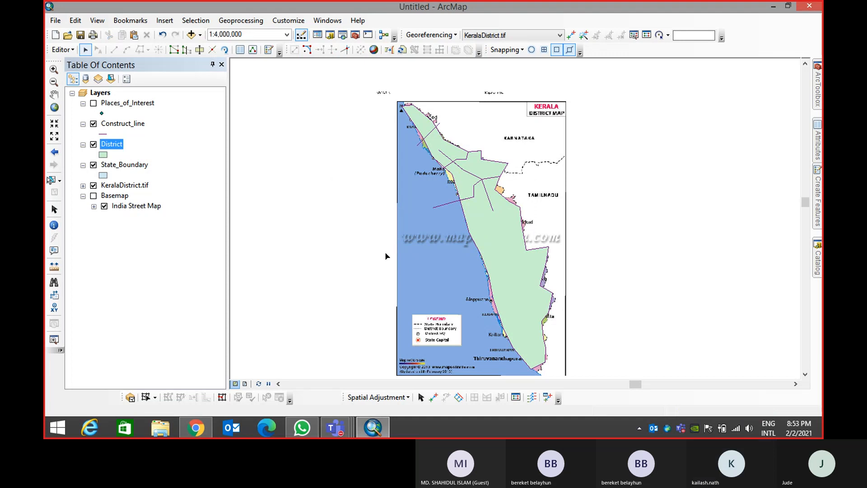
{"action": "left_click", "coordinate": [479, 244]}
{"action": "left_click", "coordinate": [473, 162]}
{"action": "left_click", "coordinate": [432, 145]}
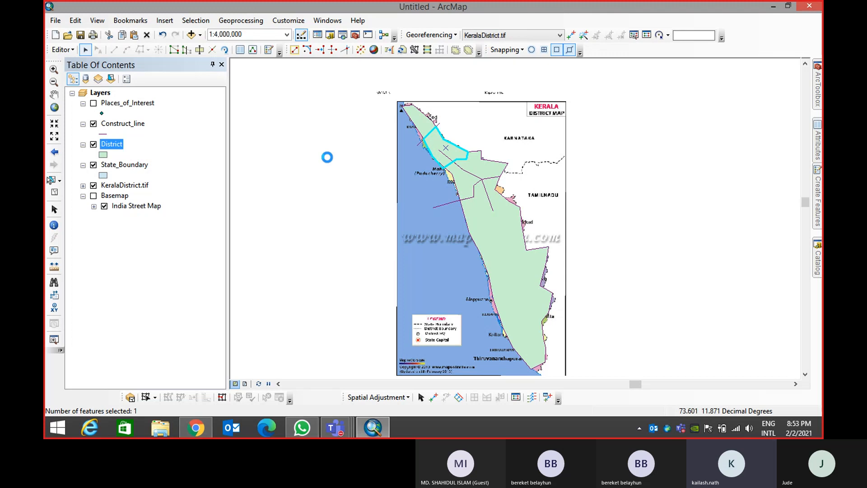
Delete all construction lines and district polygons from the map, and hide the KeralaDistrict.tif layer
{"action": "left_click_drag", "start_coordinate": [356, 87], "coordinate": [657, 436]}
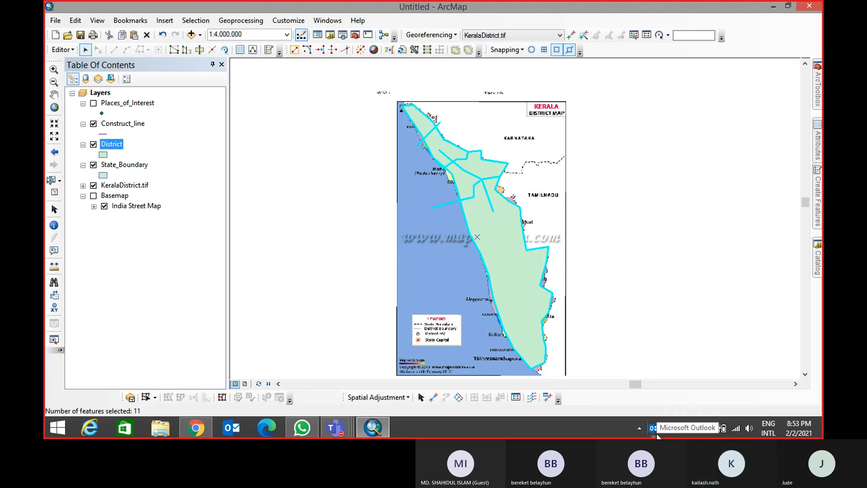
{"action": "key", "text": "Delete"}
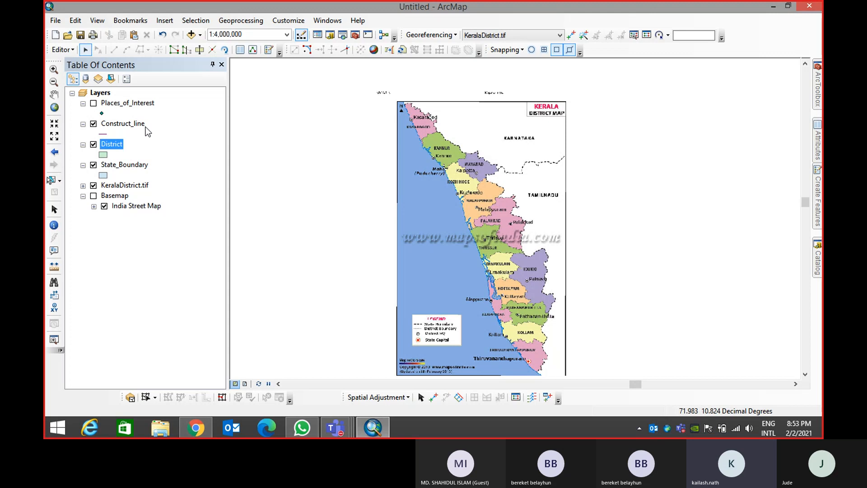
{"action": "left_click_drag", "start_coordinate": [225, 149], "coordinate": [189, 140]}
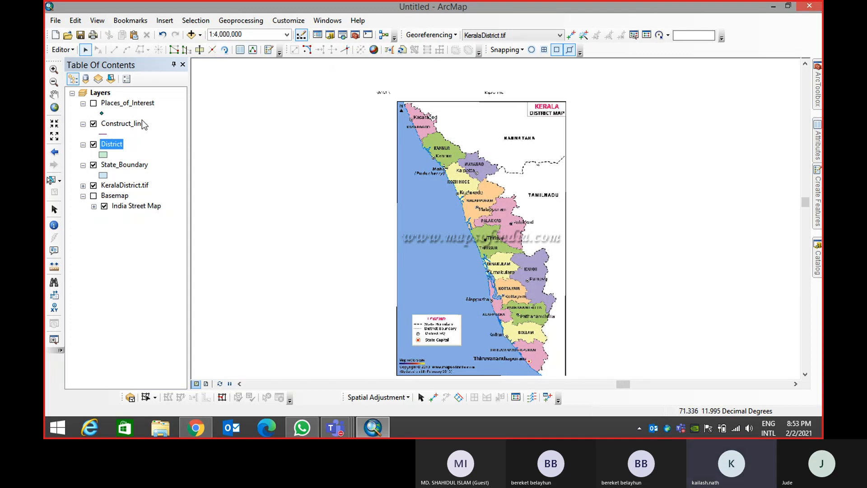
{"action": "left_click", "coordinate": [94, 185]}
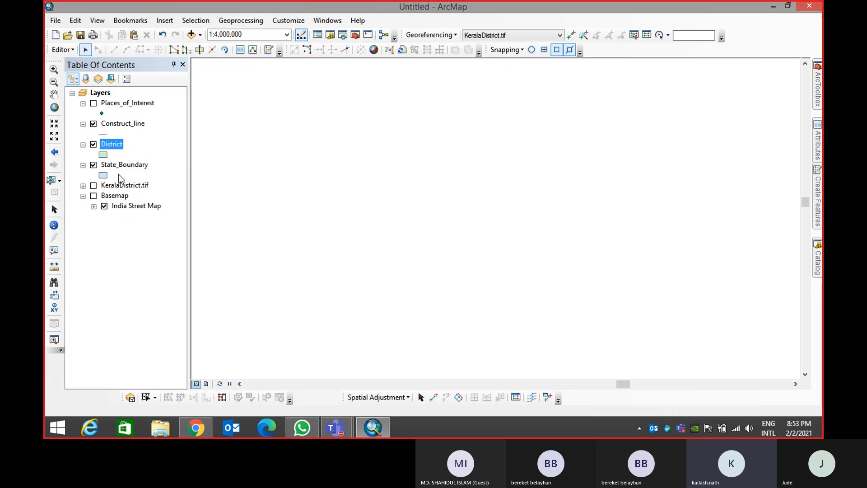
List the layers by source and examine the folder paths of the Kerala District shapefiles and KeralaDistrict.tif
{"action": "left_click", "coordinate": [123, 197]}
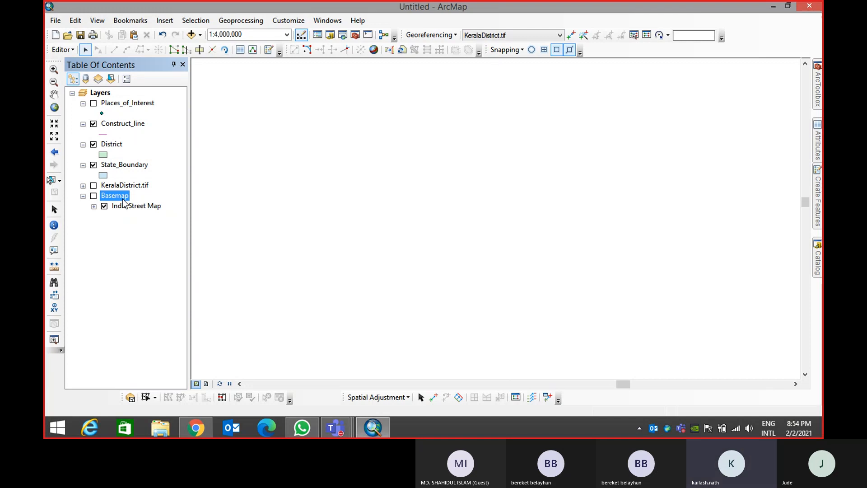
{"action": "left_click", "coordinate": [86, 79]}
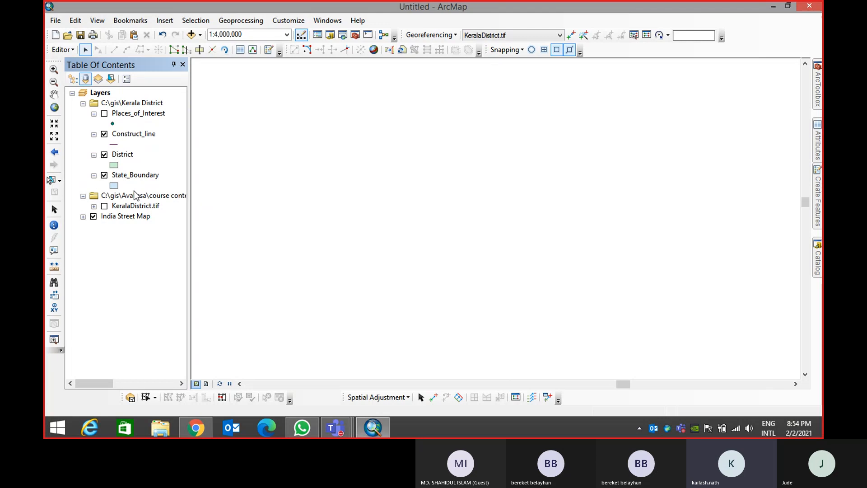
{"action": "left_click", "coordinate": [141, 106]}
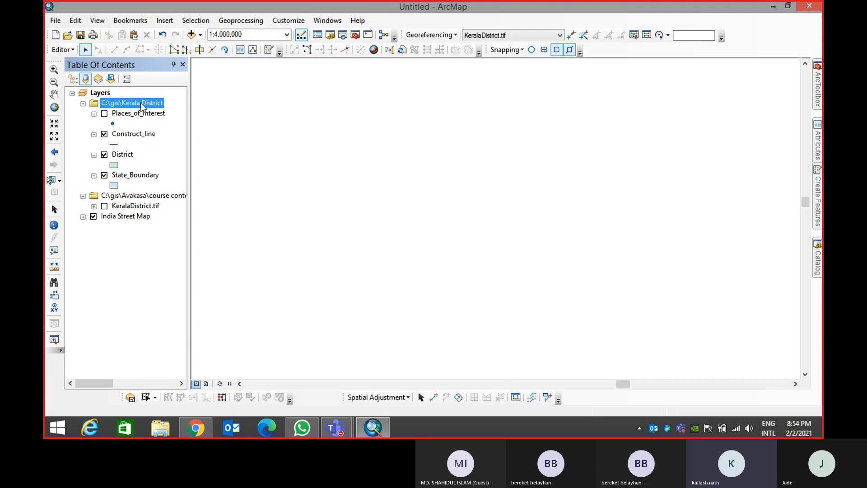
{"action": "left_click", "coordinate": [133, 207]}
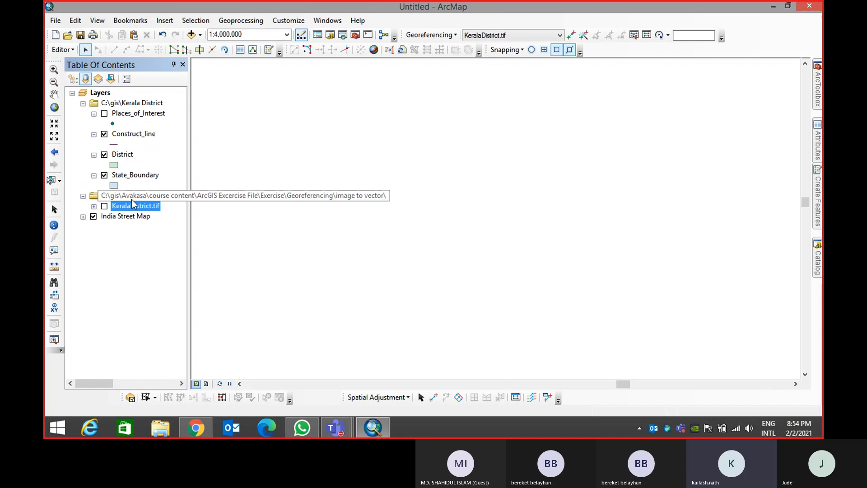
{"action": "left_click", "coordinate": [131, 198]}
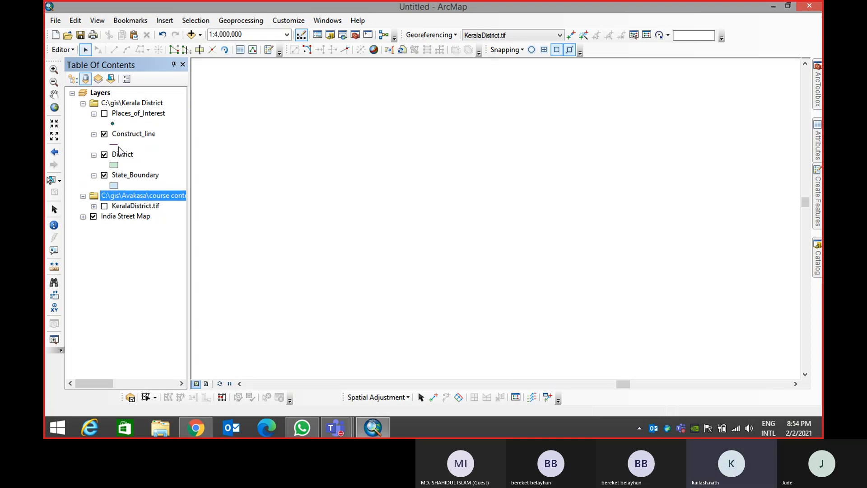
{"action": "left_click", "coordinate": [122, 282]}
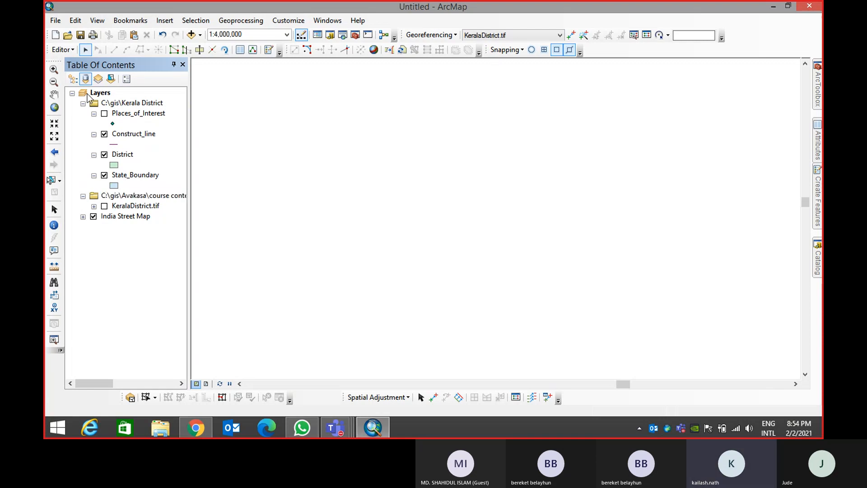
List the layers by visibility and make State_Boundary, Places_of_Interest and District non-selectable
{"action": "left_click", "coordinate": [97, 83]}
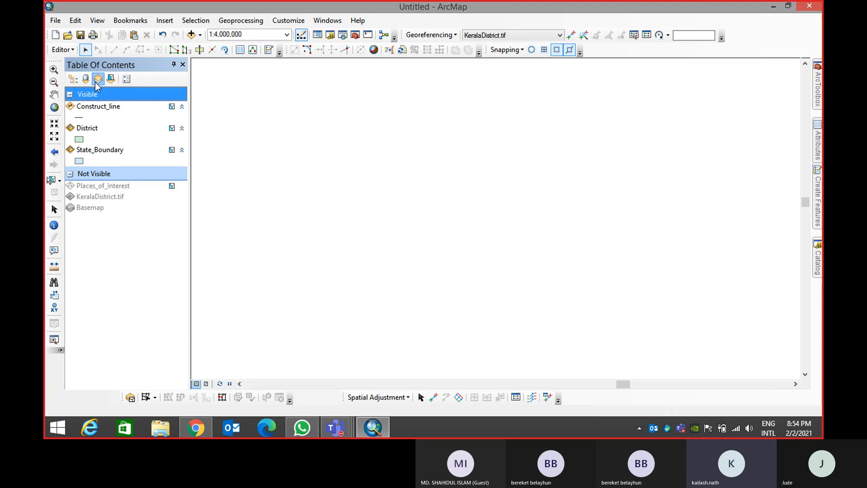
{"action": "left_click", "coordinate": [173, 151]}
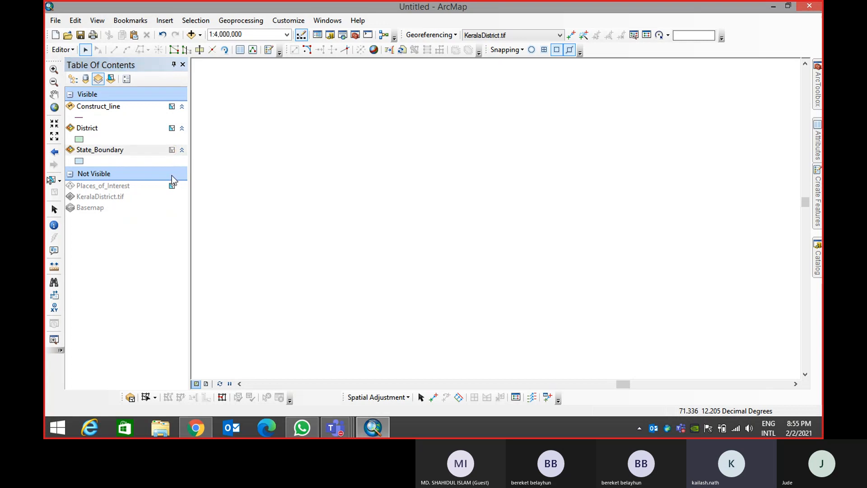
{"action": "left_click", "coordinate": [172, 186]}
{"action": "left_click", "coordinate": [172, 128]}
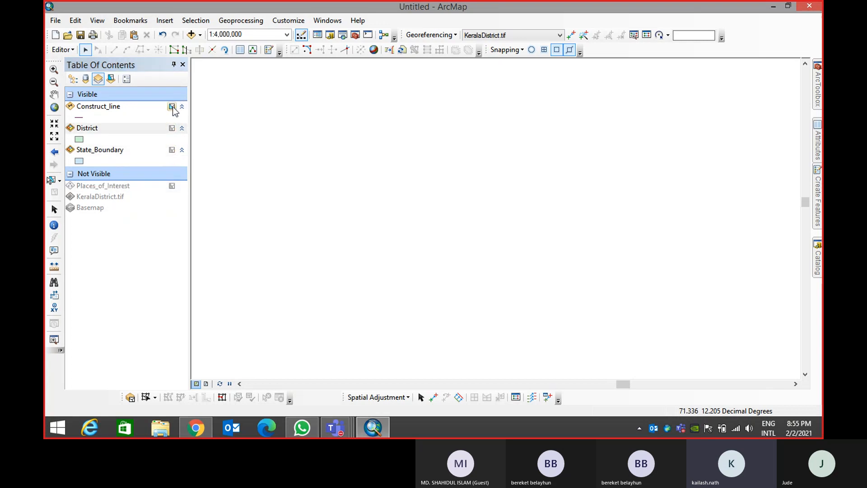
Compare how the layers are grouped when listed by selection, visibility, source and drawing order
{"action": "left_click", "coordinate": [111, 79]}
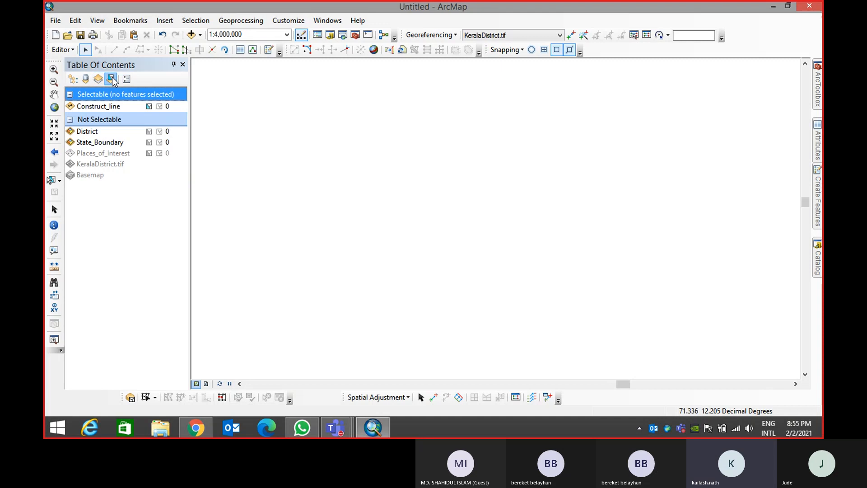
{"action": "left_click", "coordinate": [96, 82]}
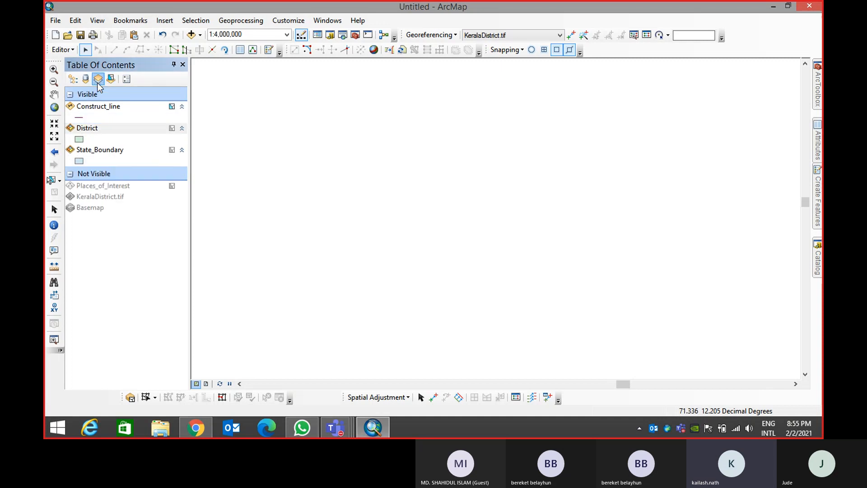
{"action": "left_click", "coordinate": [112, 80]}
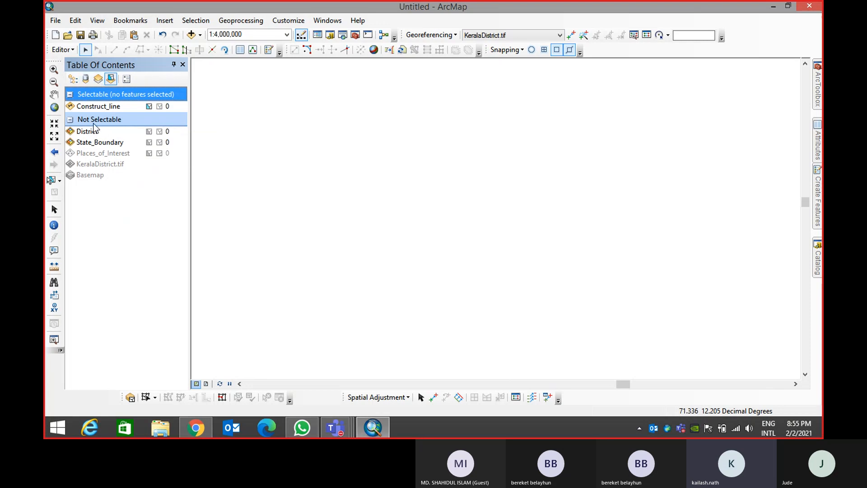
{"action": "left_click", "coordinate": [88, 82]}
{"action": "left_click", "coordinate": [98, 81]}
{"action": "left_click", "coordinate": [109, 81]}
{"action": "left_click", "coordinate": [86, 82]}
{"action": "left_click", "coordinate": [98, 81]}
{"action": "left_click", "coordinate": [111, 81]}
{"action": "left_click", "coordinate": [72, 79]}
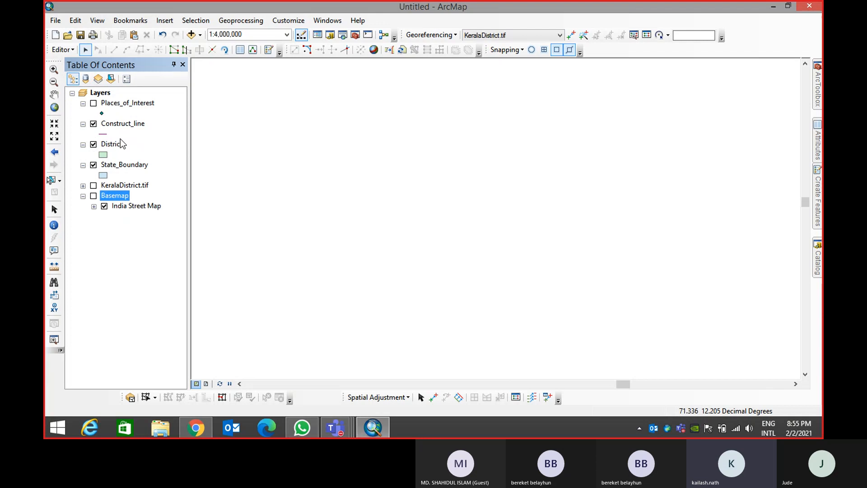
{"action": "left_click", "coordinate": [132, 104]}
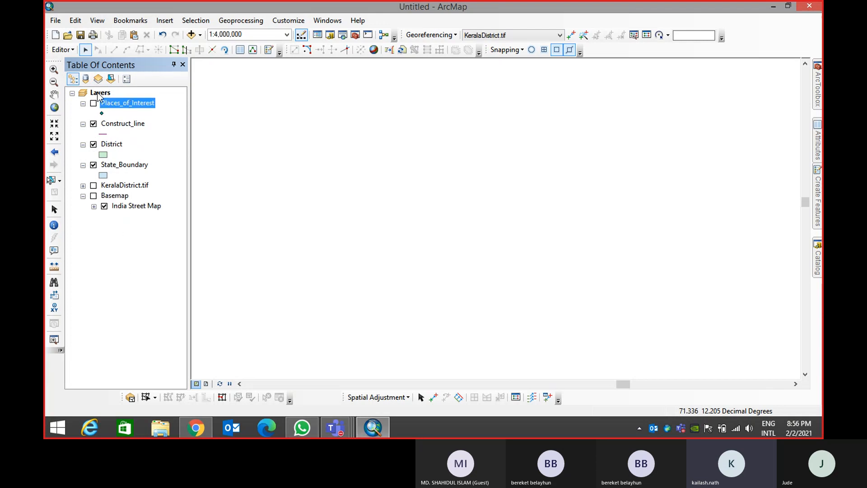
{"action": "left_click", "coordinate": [72, 79]}
{"action": "left_click", "coordinate": [110, 79]}
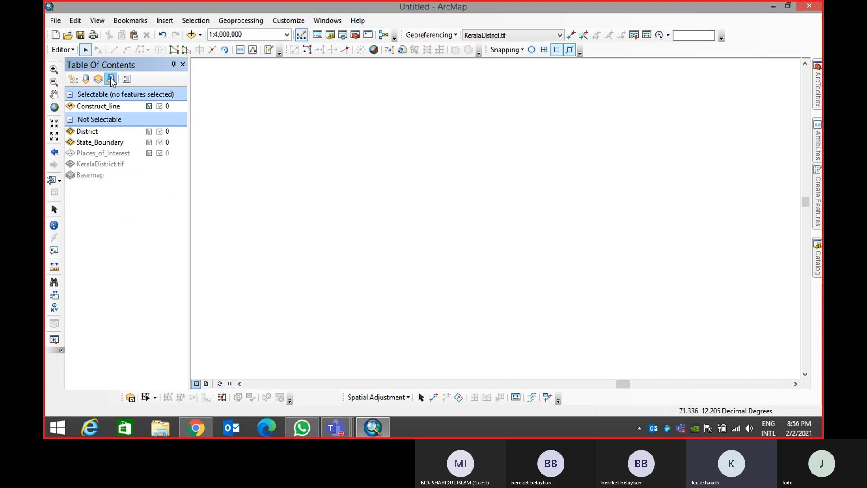
List the layers by drawing order, show Places_of_Interest and hide Construct_line
{"action": "left_click", "coordinate": [72, 79]}
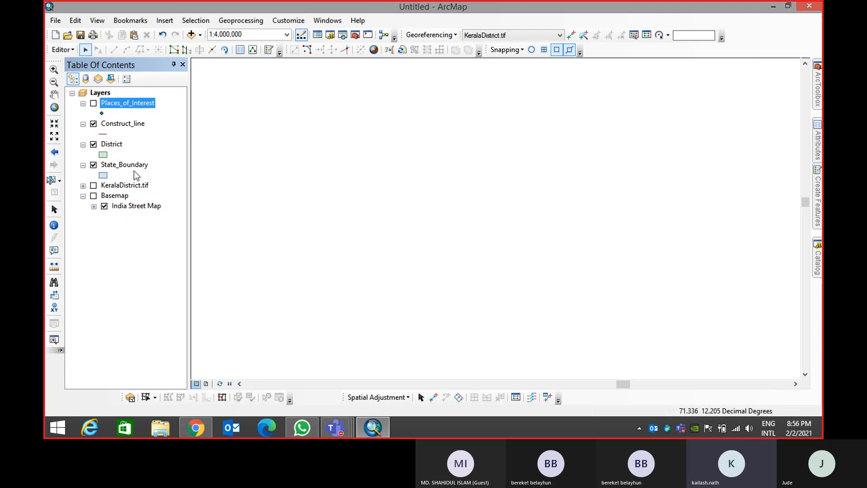
{"action": "left_click", "coordinate": [94, 104]}
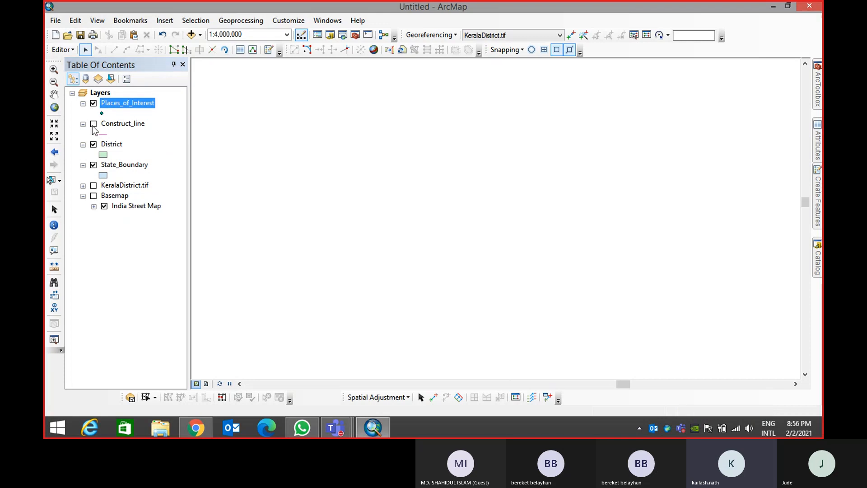
Hide the District, State_Boundary and Places_of_Interest layers and show KeralaDistrict.tif
{"action": "left_click", "coordinate": [94, 144]}
{"action": "left_click", "coordinate": [94, 165]}
{"action": "left_click", "coordinate": [94, 103]}
{"action": "left_click", "coordinate": [94, 186]}
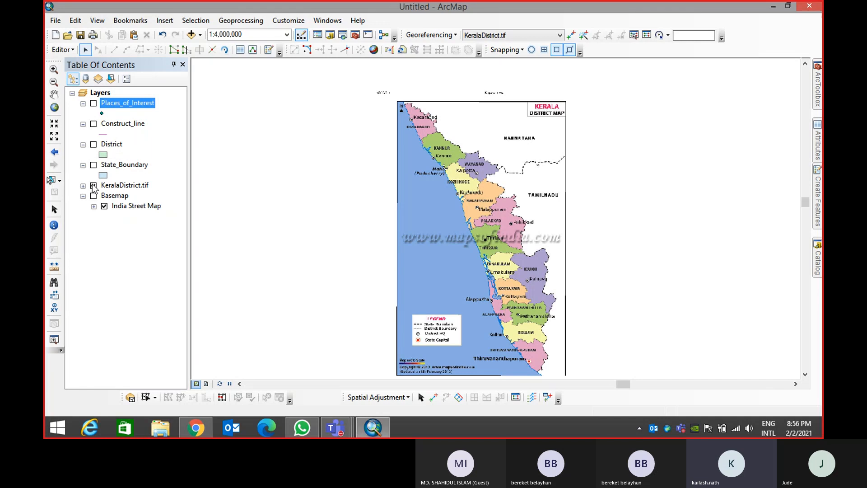
List the layers by selection and turn on the visibility of Construct_line and District
{"action": "left_click", "coordinate": [111, 79]}
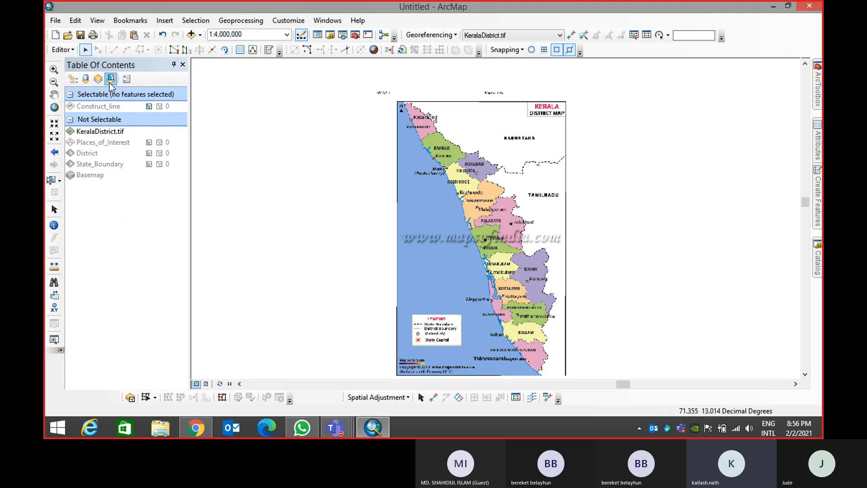
{"action": "left_click", "coordinate": [72, 80]}
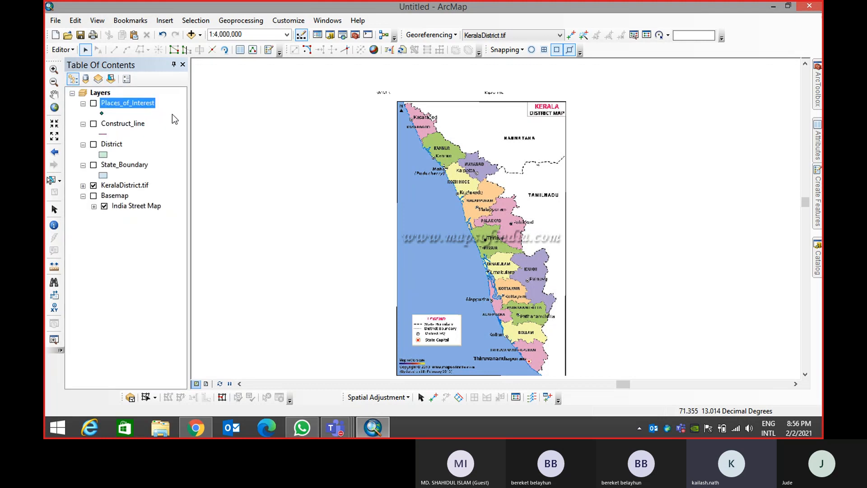
{"action": "left_click", "coordinate": [111, 80]}
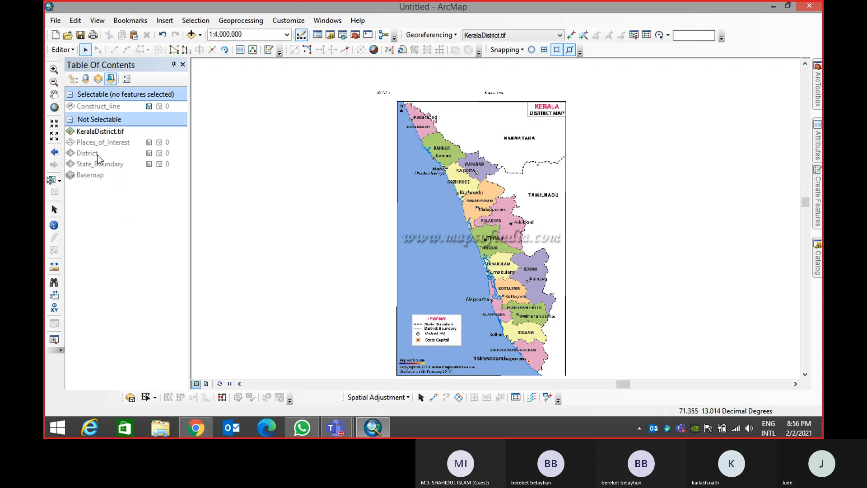
{"action": "left_click", "coordinate": [76, 107]}
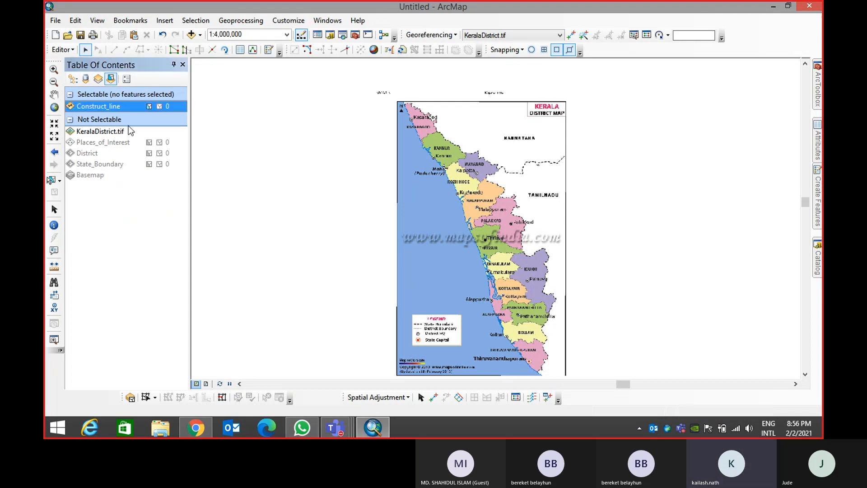
{"action": "left_click", "coordinate": [152, 106]}
{"action": "left_click", "coordinate": [152, 106]}
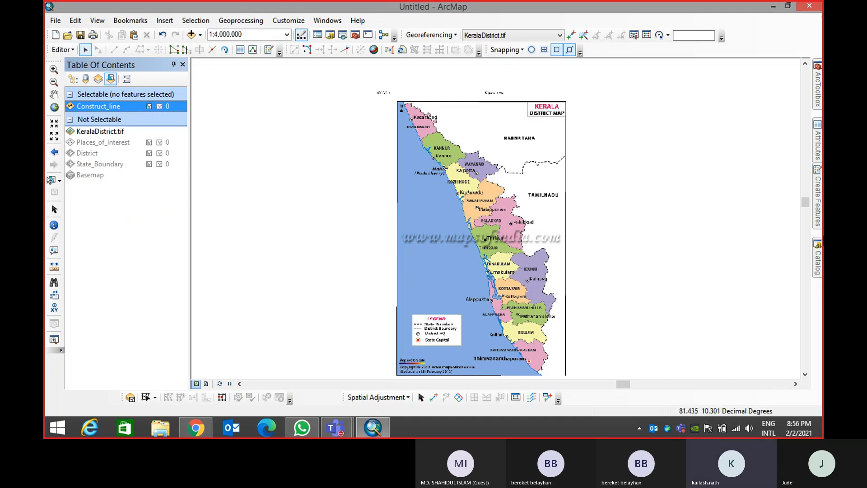
{"action": "left_click_drag", "start_coordinate": [86, 153], "coordinate": [91, 127]}
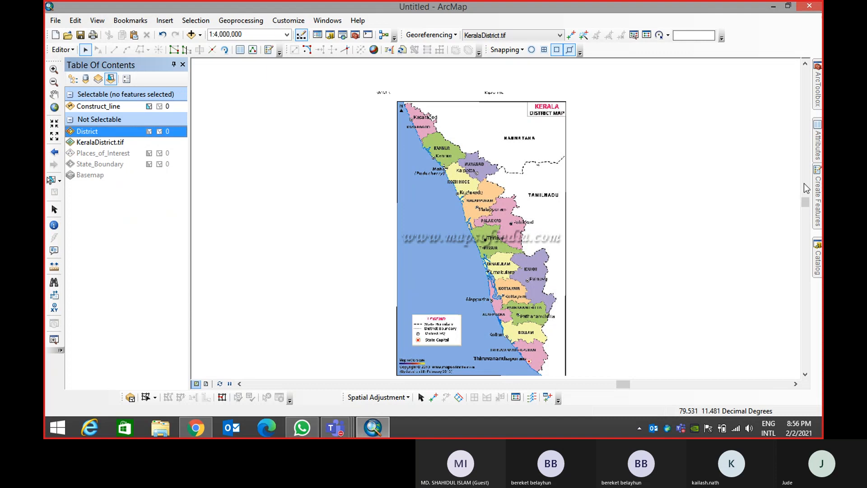
Sketch seven straight Construct_line features crosswise over the Kerala map, from Kasaragod down to Thiruvananthapuram
{"action": "left_click", "coordinate": [818, 215]}
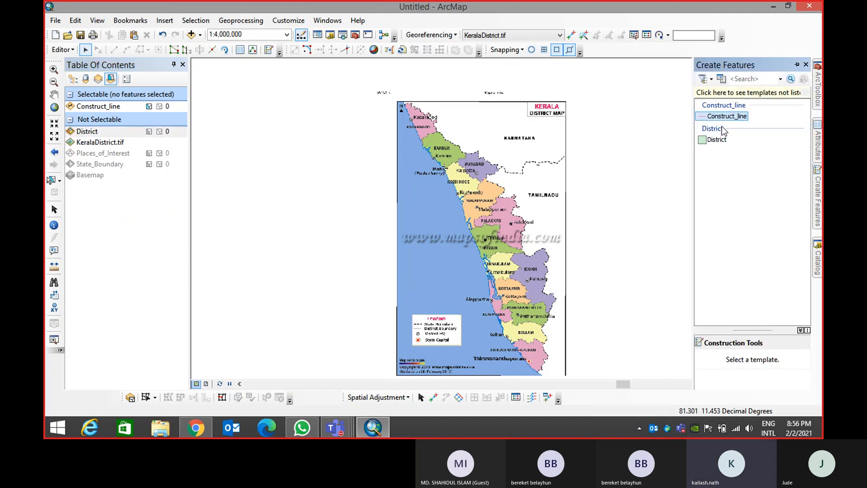
{"action": "left_click", "coordinate": [718, 140]}
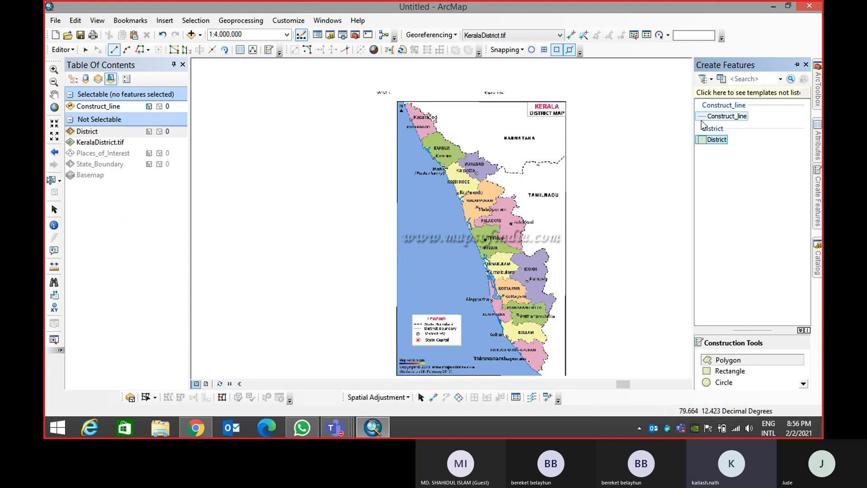
{"action": "left_click", "coordinate": [724, 118]}
{"action": "left_click", "coordinate": [393, 140]}
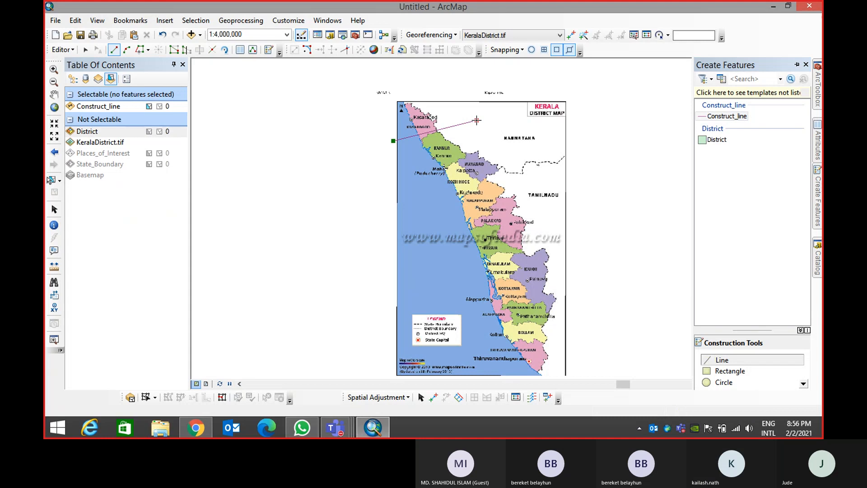
{"action": "double_click", "coordinate": [476, 120]}
{"action": "double_click", "coordinate": [422, 178]}
{"action": "left_click", "coordinate": [459, 181]}
{"action": "left_click", "coordinate": [449, 235]}
{"action": "double_click", "coordinate": [543, 205]}
{"action": "left_click", "coordinate": [473, 285]}
{"action": "double_click", "coordinate": [555, 251]}
{"action": "left_click", "coordinate": [477, 331]}
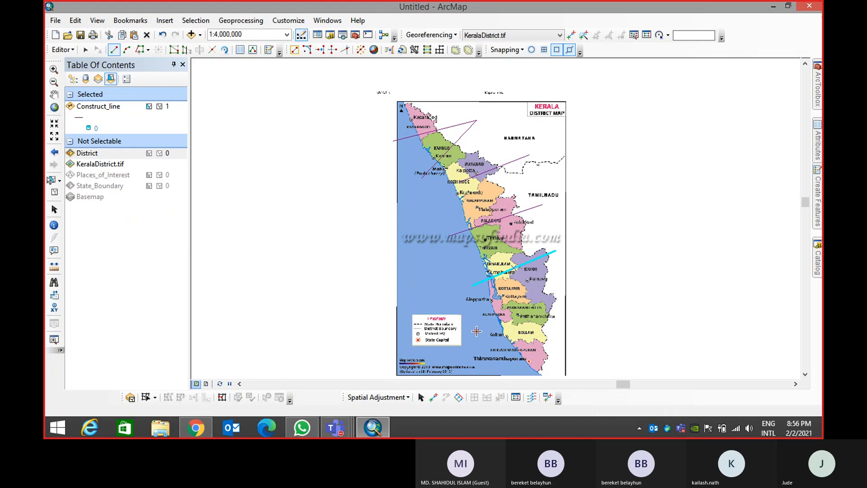
{"action": "double_click", "coordinate": [573, 293]}
{"action": "left_click", "coordinate": [475, 366]}
{"action": "double_click", "coordinate": [573, 342]}
Sketch two long Construct_line features running lengthwise from the north to the south of Kerala, crossing the shorter lines
{"action": "left_click", "coordinate": [412, 109]}
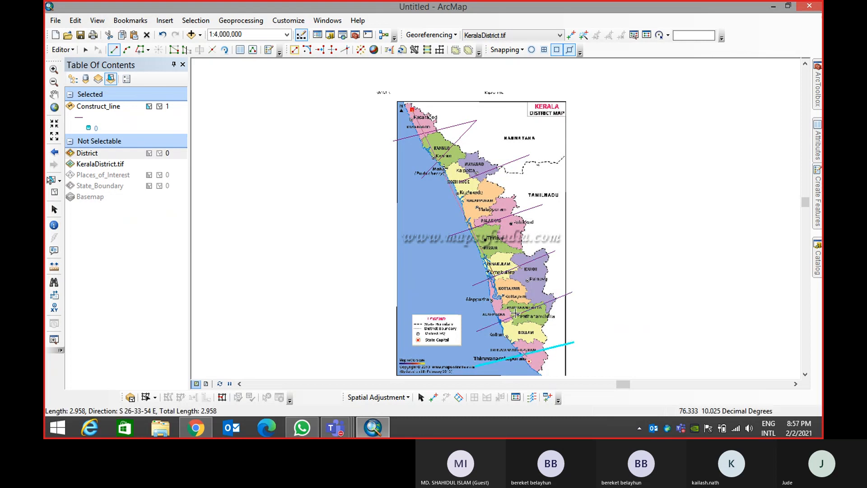
{"action": "double_click", "coordinate": [550, 365]}
{"action": "left_click", "coordinate": [482, 116]}
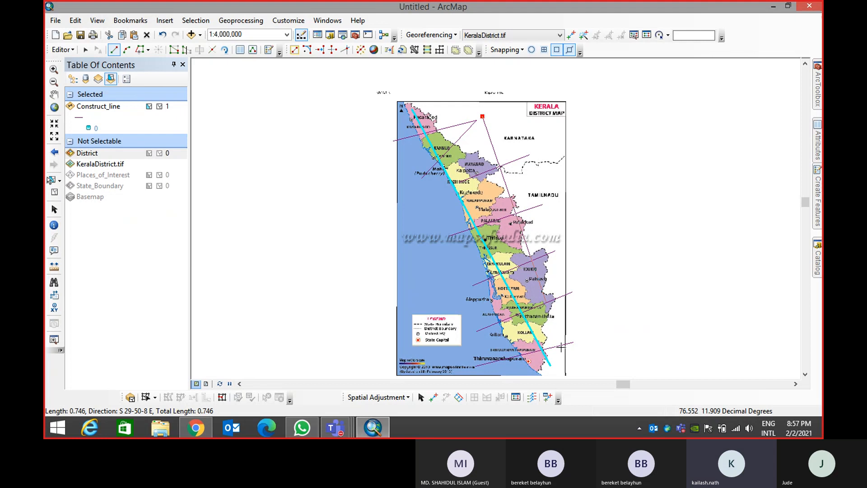
{"action": "double_click", "coordinate": [574, 374]}
Sketch a four-sided District polygon across the upper edge of the Kerala map
{"action": "left_click", "coordinate": [817, 199]}
{"action": "left_click", "coordinate": [717, 139]}
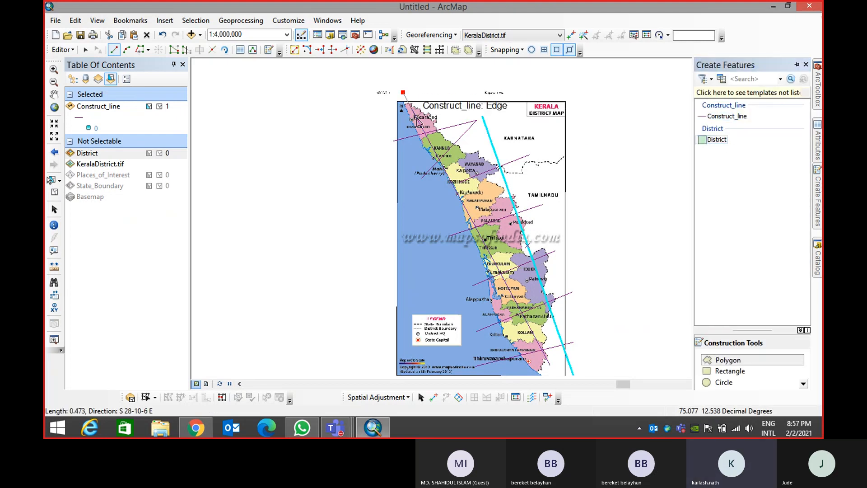
{"action": "left_click", "coordinate": [402, 93]}
{"action": "left_click", "coordinate": [435, 107]}
{"action": "left_click", "coordinate": [501, 110]}
{"action": "double_click", "coordinate": [518, 83]}
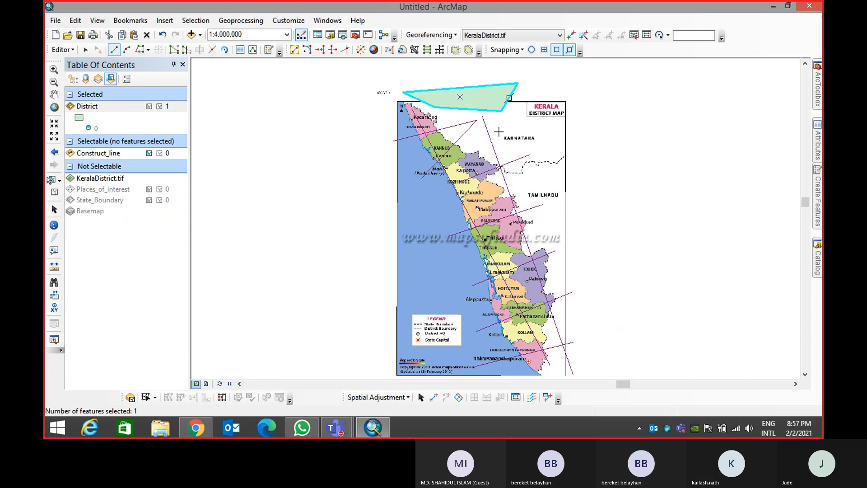
Sketch three more four-sided District polygons over the construction lines in northern, central and southern Kerala
{"action": "left_click", "coordinate": [400, 174]}
{"action": "left_click", "coordinate": [422, 224]}
{"action": "left_click", "coordinate": [478, 185]}
{"action": "double_click", "coordinate": [474, 152]}
{"action": "left_click", "coordinate": [459, 269]}
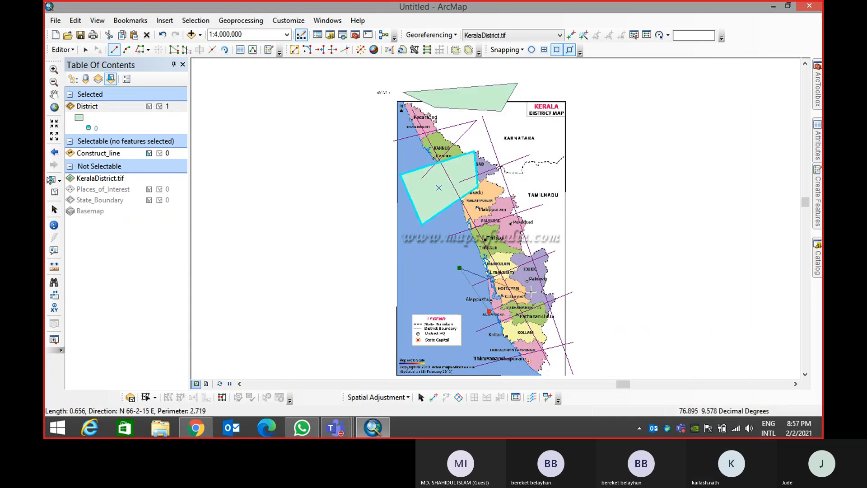
{"action": "left_click", "coordinate": [490, 310]}
{"action": "left_click", "coordinate": [535, 290]}
{"action": "double_click", "coordinate": [527, 239]}
{"action": "left_click", "coordinate": [487, 339]}
{"action": "left_click", "coordinate": [498, 367]}
{"action": "left_click", "coordinate": [566, 354]}
{"action": "double_click", "coordinate": [590, 321]}
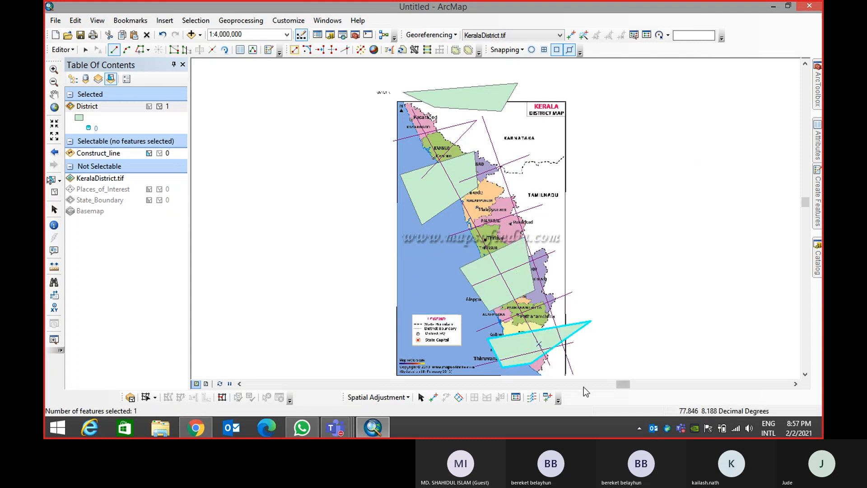
Use the Edit tool to select the construction line over the northern polygon and try to select the non-selectable District polygon
{"action": "left_click", "coordinate": [86, 50]}
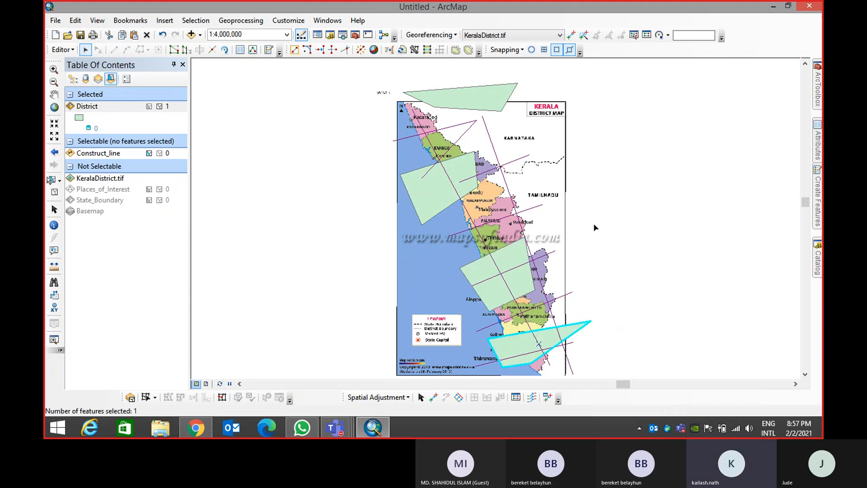
{"action": "left_click", "coordinate": [613, 223]}
{"action": "left_click", "coordinate": [469, 178]}
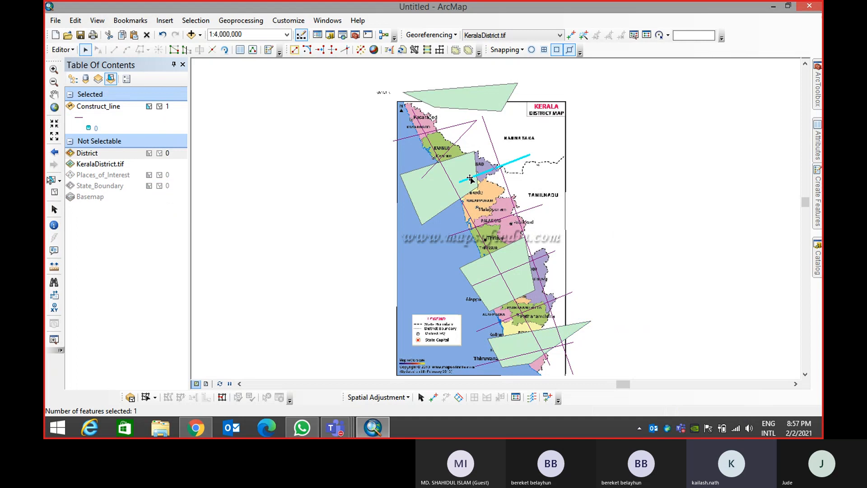
{"action": "left_click", "coordinate": [466, 165]}
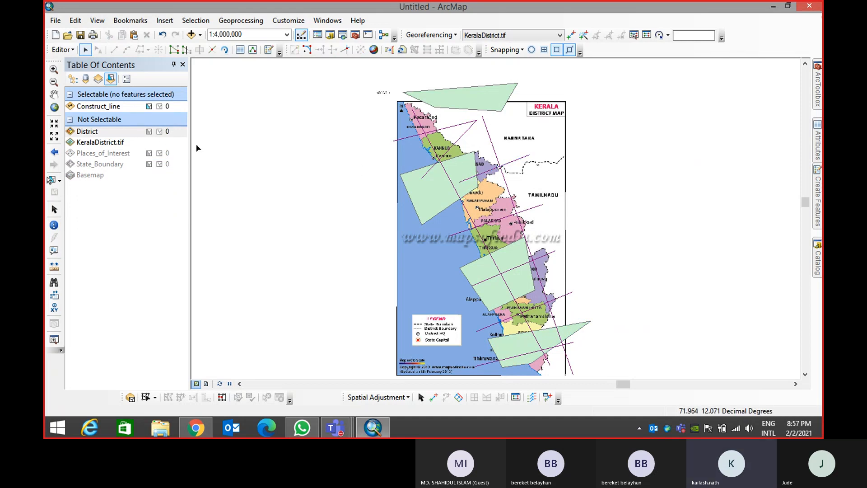
Make the District layer selectable and test selecting the northern polygon and the construction line crossing it
{"action": "left_click", "coordinate": [149, 131]}
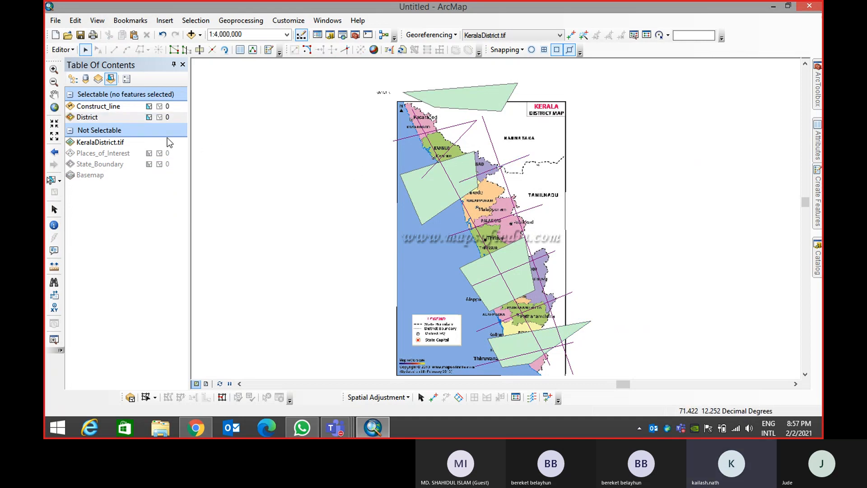
{"action": "left_click", "coordinate": [464, 165]}
{"action": "left_click", "coordinate": [635, 152]}
{"action": "left_click", "coordinate": [465, 181]}
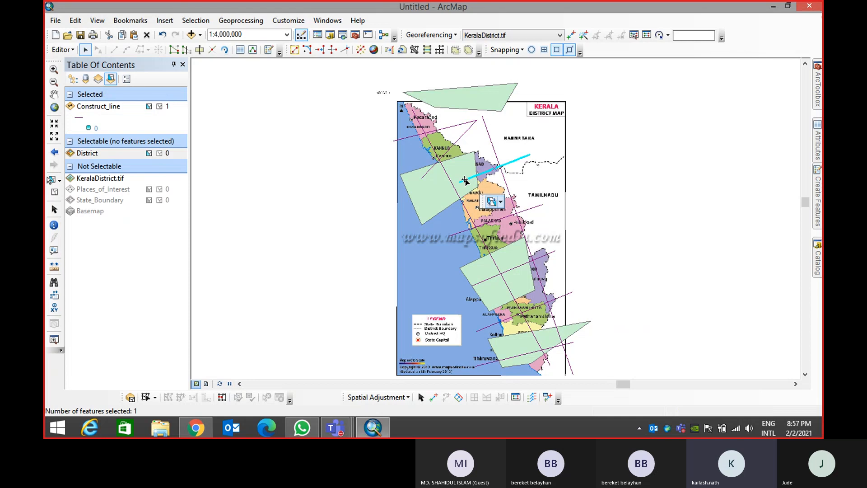
List by drawing order, move District above Construct_line and test selecting the northern polygon and the line beneath it
{"action": "left_click", "coordinate": [72, 79]}
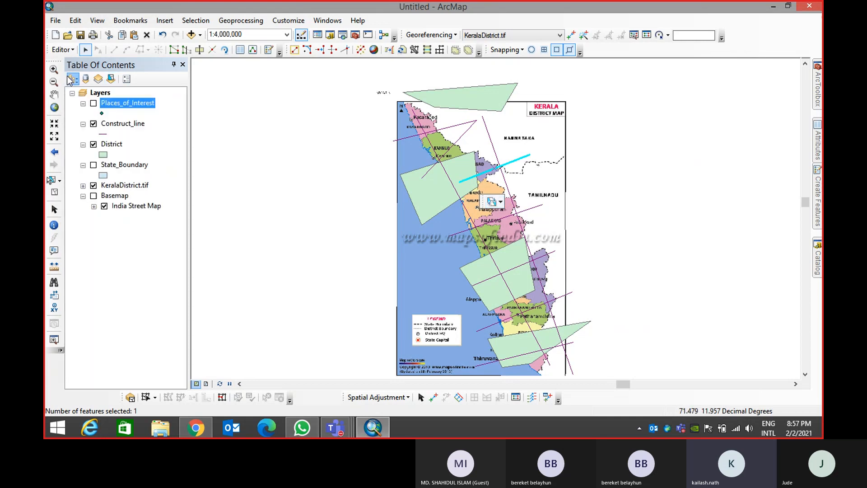
{"action": "left_click_drag", "start_coordinate": [111, 144], "coordinate": [115, 120]}
{"action": "left_click", "coordinate": [545, 168]}
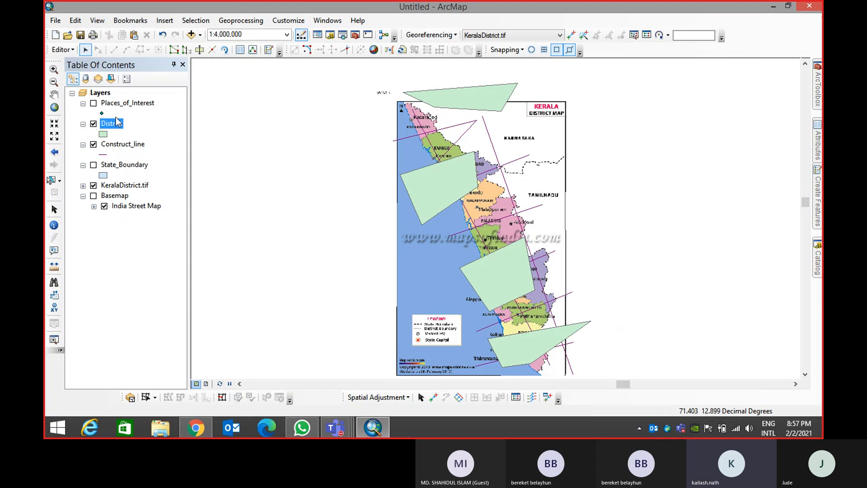
{"action": "left_click", "coordinate": [453, 198]}
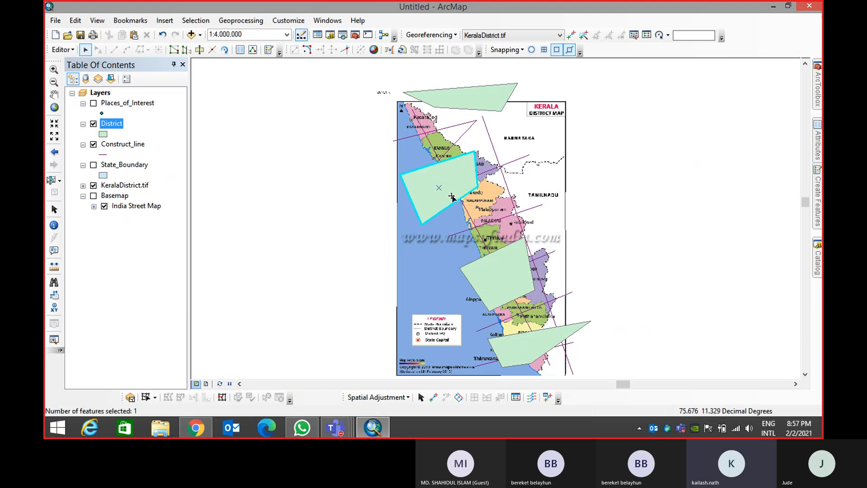
{"action": "left_click", "coordinate": [349, 226]}
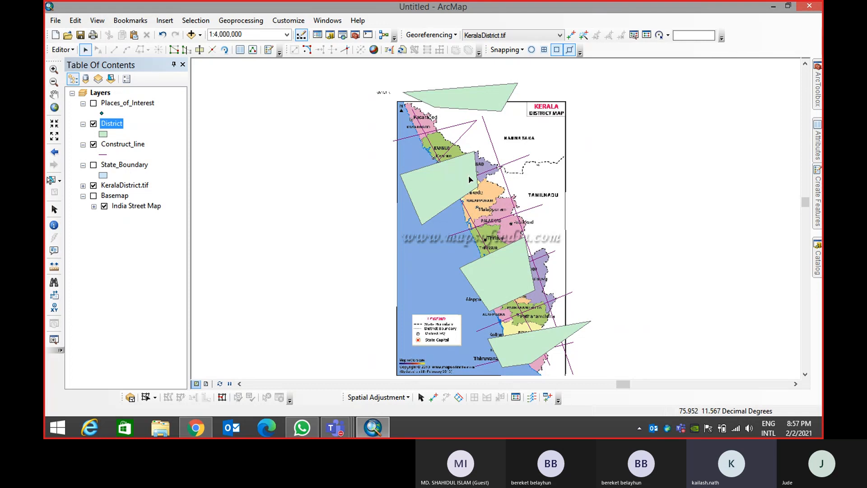
{"action": "left_click", "coordinate": [452, 185]}
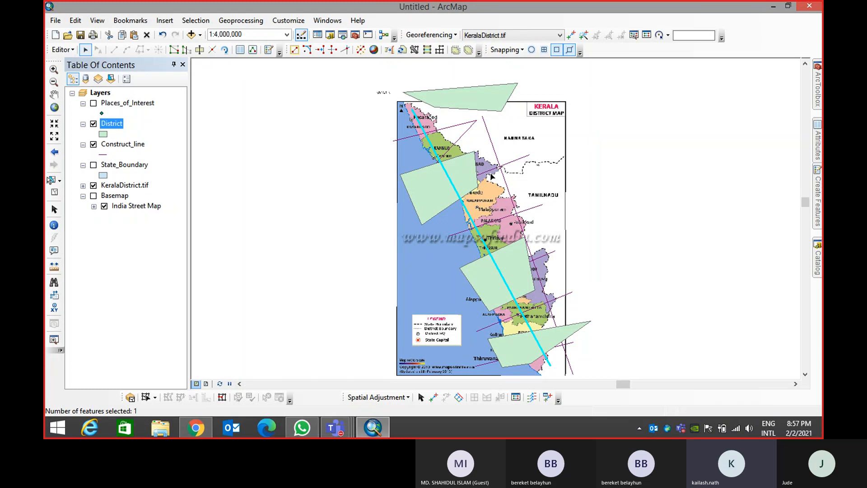
{"action": "left_click", "coordinate": [465, 187]}
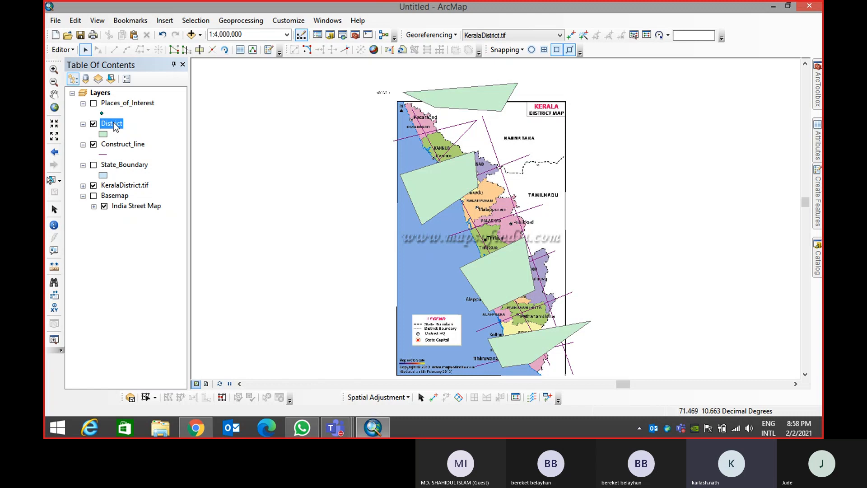
Move District back below Construct_line, list by selection and box-select the lines and polygons in northern Kerala
{"action": "left_click_drag", "start_coordinate": [113, 126], "coordinate": [125, 164]}
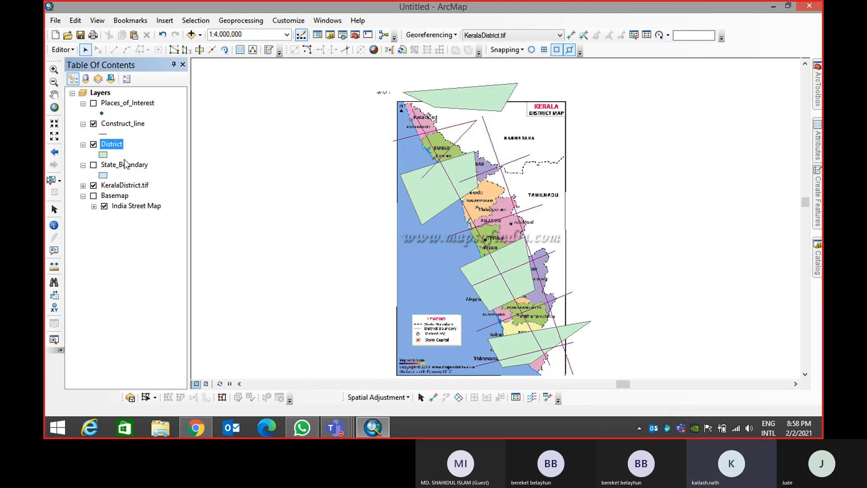
{"action": "left_click", "coordinate": [113, 81]}
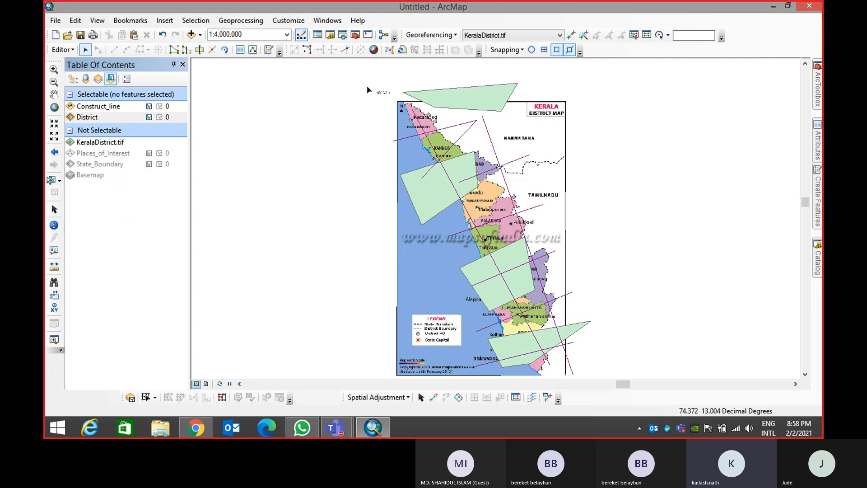
{"action": "left_click_drag", "start_coordinate": [367, 86], "coordinate": [538, 213]}
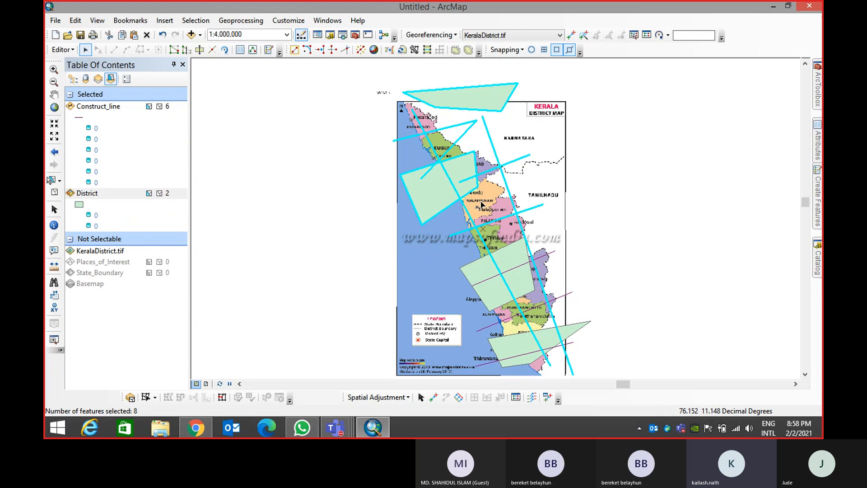
Clear the selection of the District layer only and toggle its selectability off and on again
{"action": "left_click", "coordinate": [159, 193]}
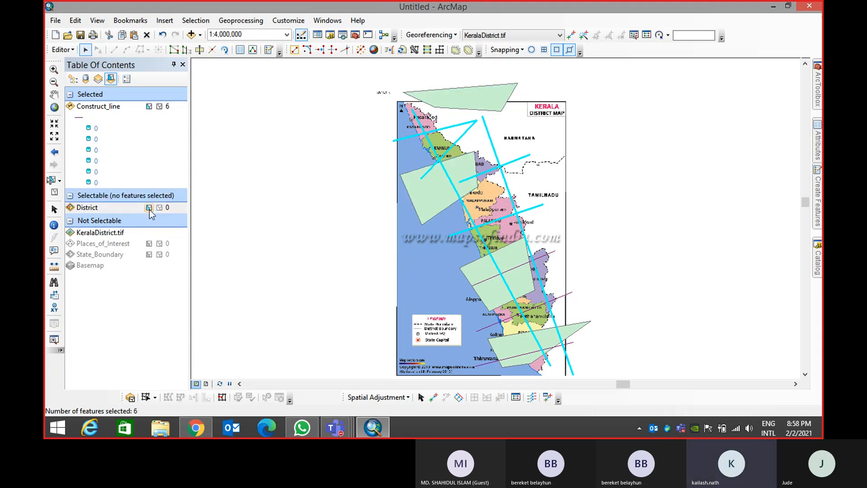
{"action": "left_click", "coordinate": [149, 207]}
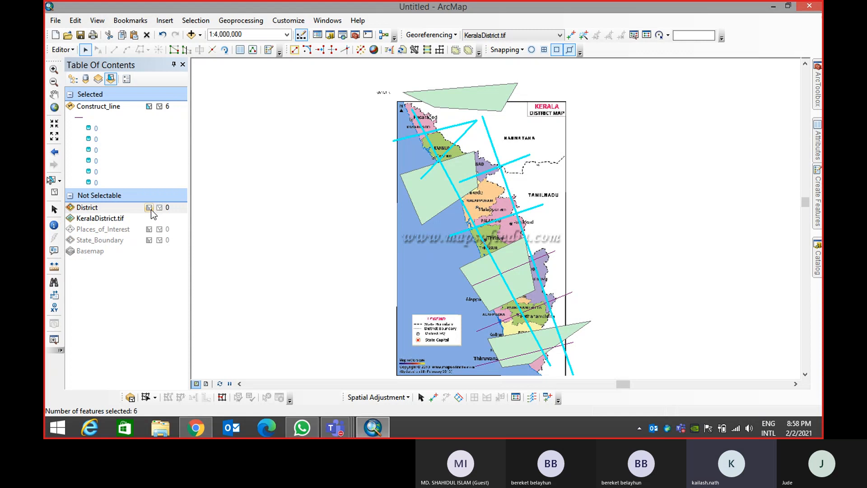
{"action": "left_click", "coordinate": [149, 209]}
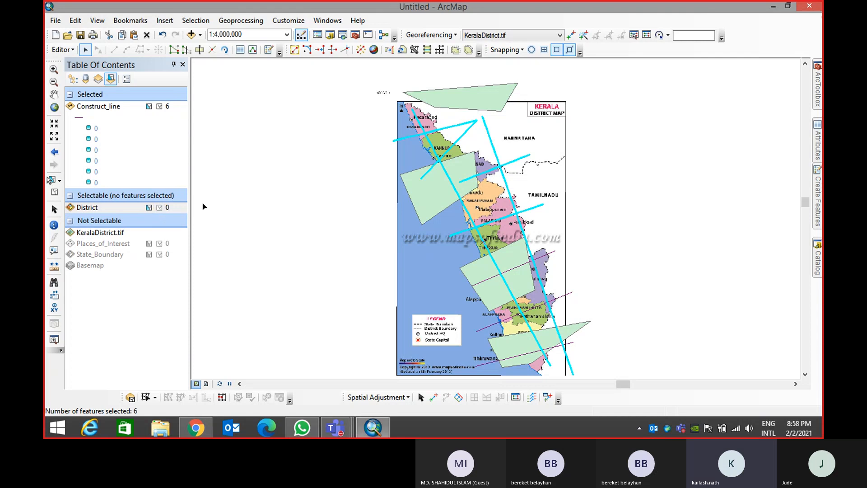
Box-select all the construction lines and District polygons over the whole Kerala map
{"action": "left_click_drag", "start_coordinate": [349, 79], "coordinate": [610, 348]}
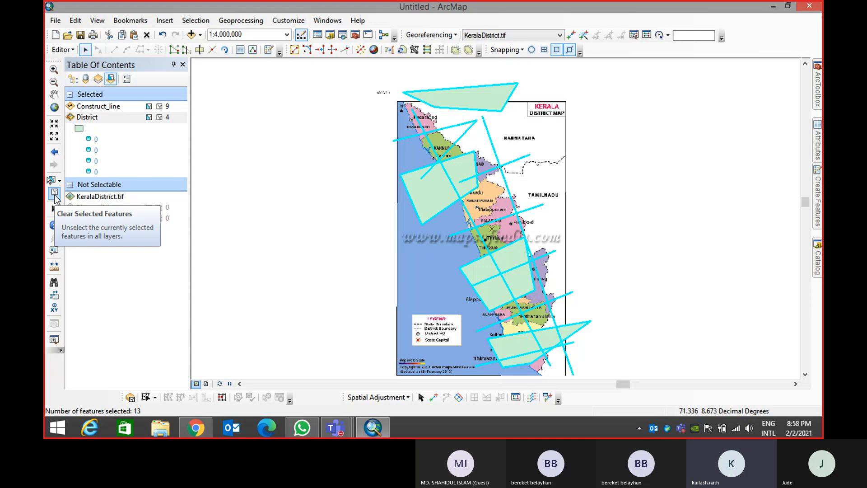
Clear the selected features in all layers and dock the Tools toolbar back in its place
{"action": "left_click_drag", "start_coordinate": [54, 199], "coordinate": [80, 185]}
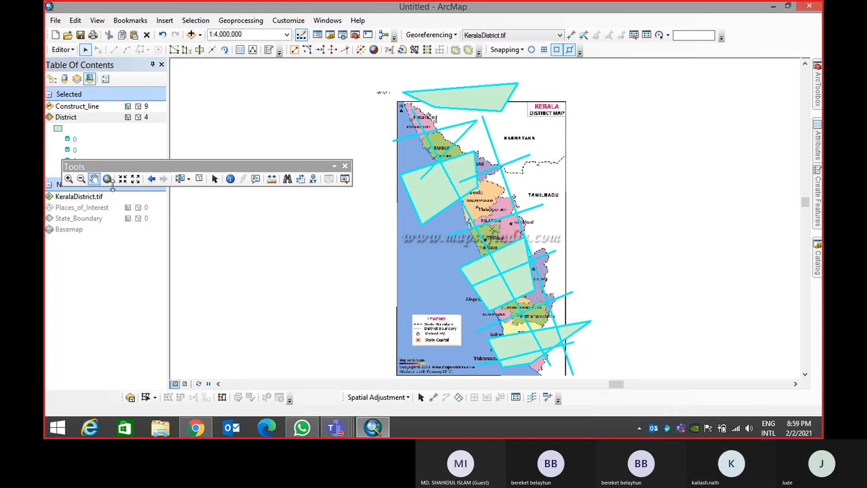
{"action": "left_click", "coordinate": [204, 182]}
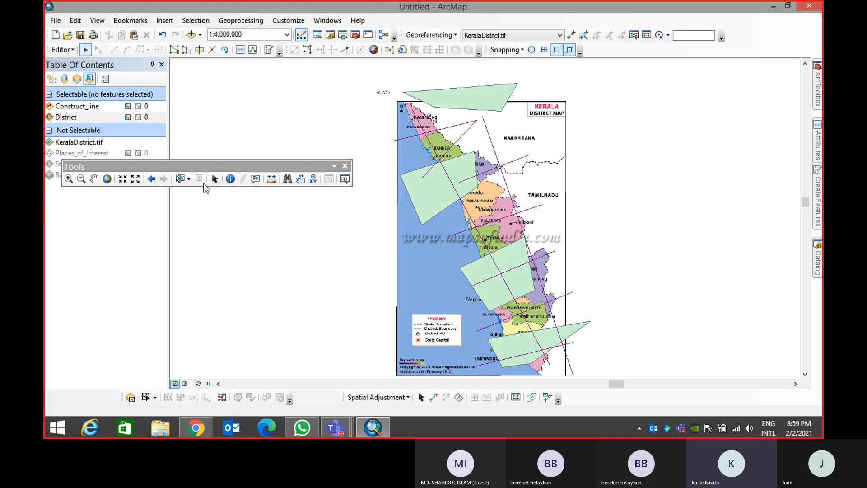
{"action": "double_click", "coordinate": [167, 171]}
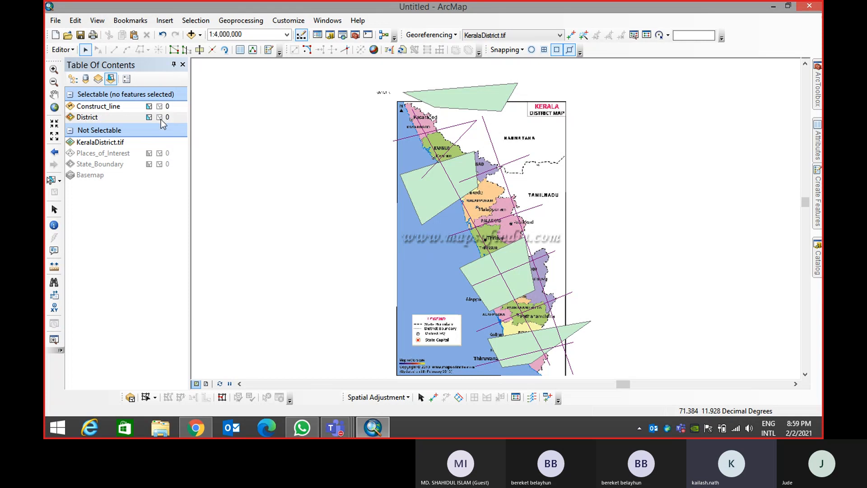
Box-select the features in northern Kerala, then clear the selection of Construct_line and of District layer by layer
{"action": "left_click_drag", "start_coordinate": [370, 102], "coordinate": [572, 236]}
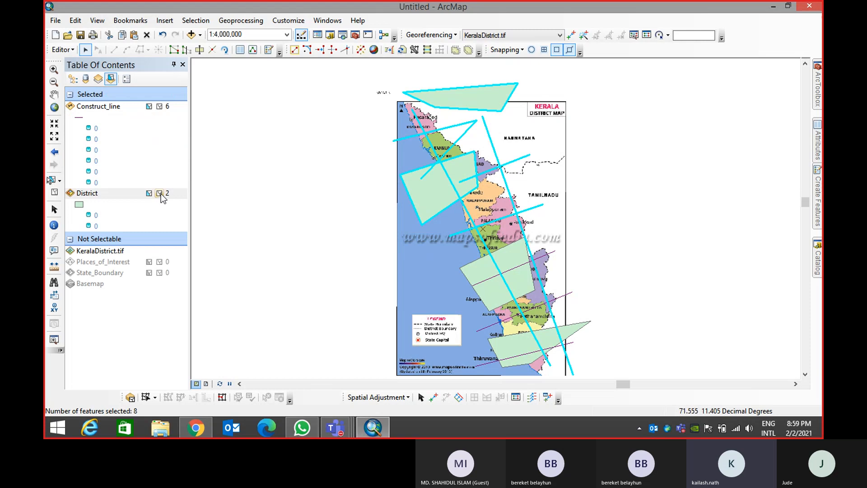
{"action": "left_click", "coordinate": [159, 106]}
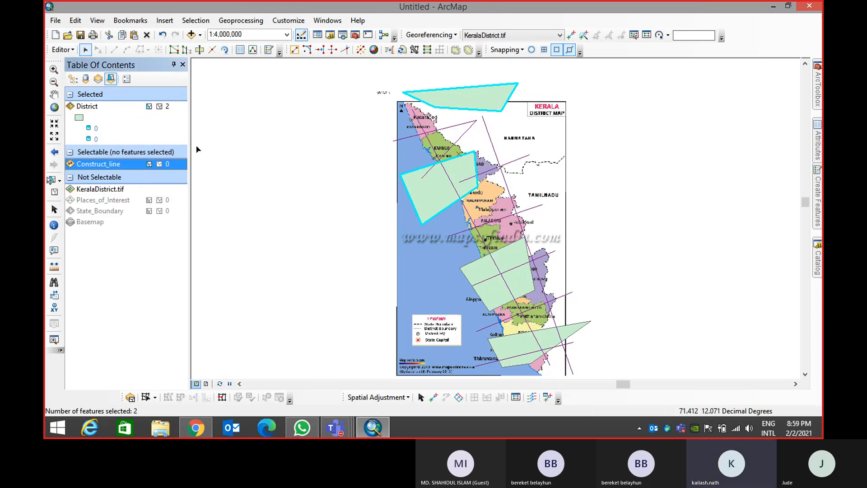
{"action": "left_click", "coordinate": [158, 106]}
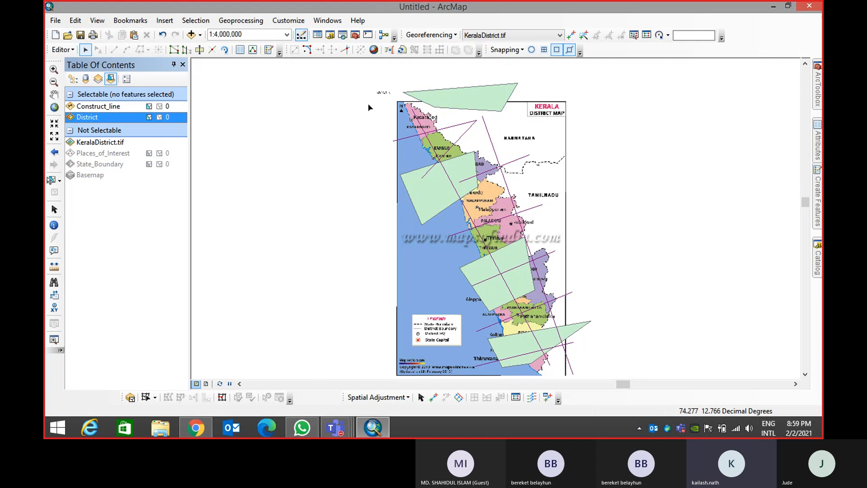
Box-select all construction lines and District polygons, list the layers by drawing order and open the District attribute table
{"action": "left_click_drag", "start_coordinate": [350, 86], "coordinate": [672, 398]}
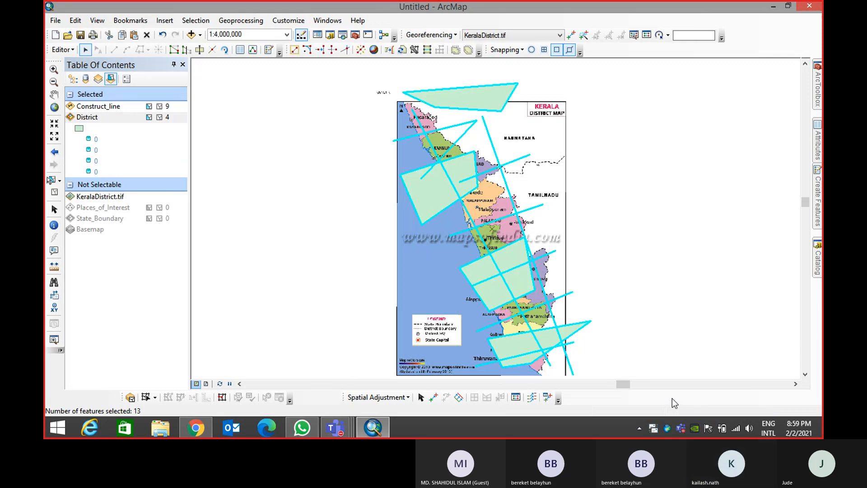
{"action": "left_click", "coordinate": [75, 80]}
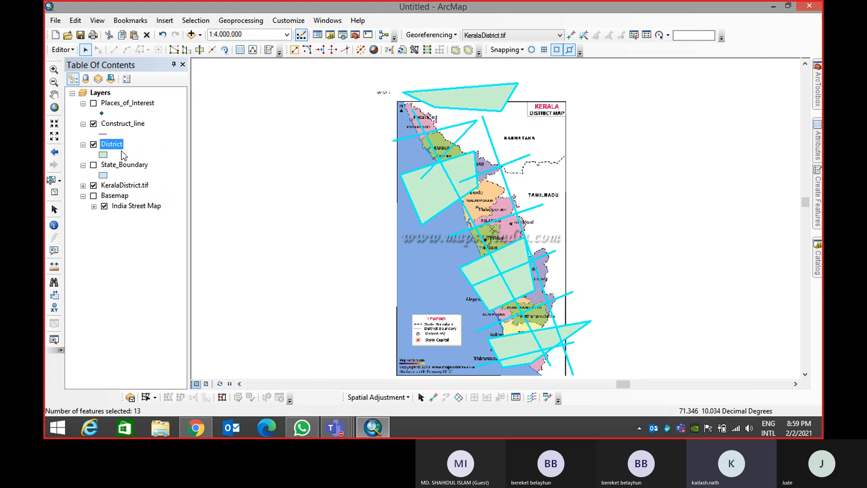
{"action": "right_click", "coordinate": [117, 144]}
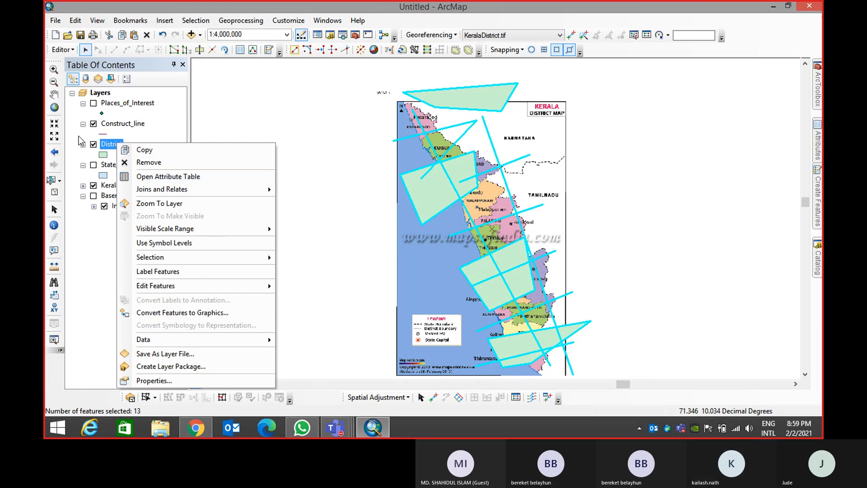
{"action": "right_click", "coordinate": [108, 143]}
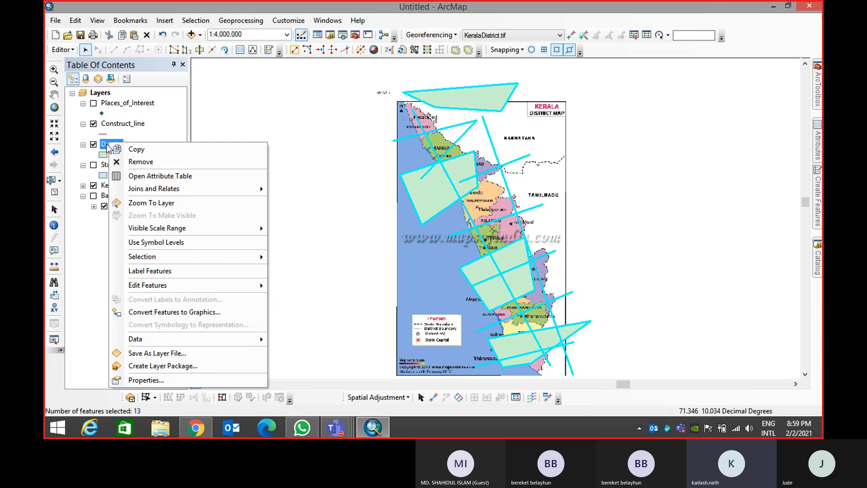
{"action": "left_click", "coordinate": [145, 176]}
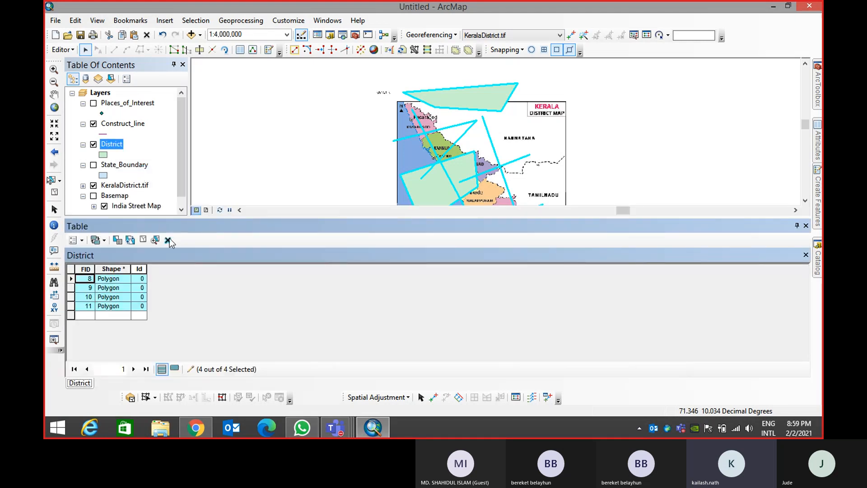
Clear the map selection, select all four records in the District attribute table and clear the selection again
{"action": "left_click", "coordinate": [321, 165]}
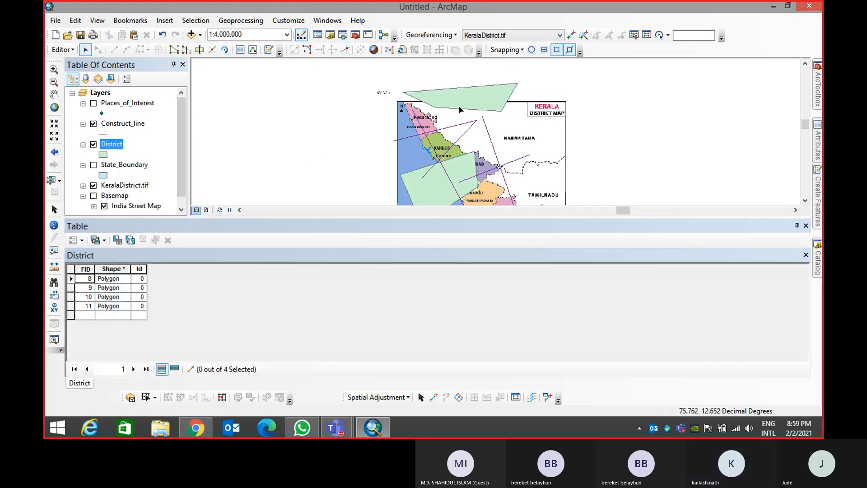
{"action": "scroll", "coordinate": [465, 100], "scroll_direction": "up", "scroll_amount": 4}
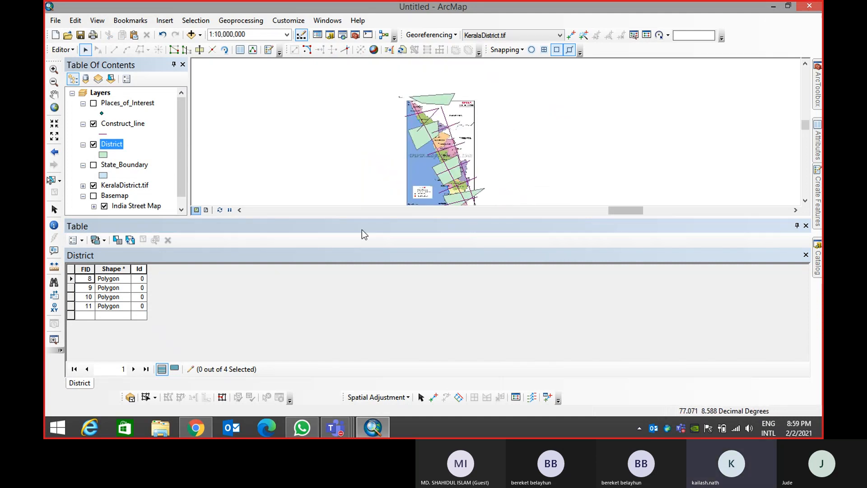
{"action": "left_click_drag", "start_coordinate": [71, 279], "coordinate": [72, 316]}
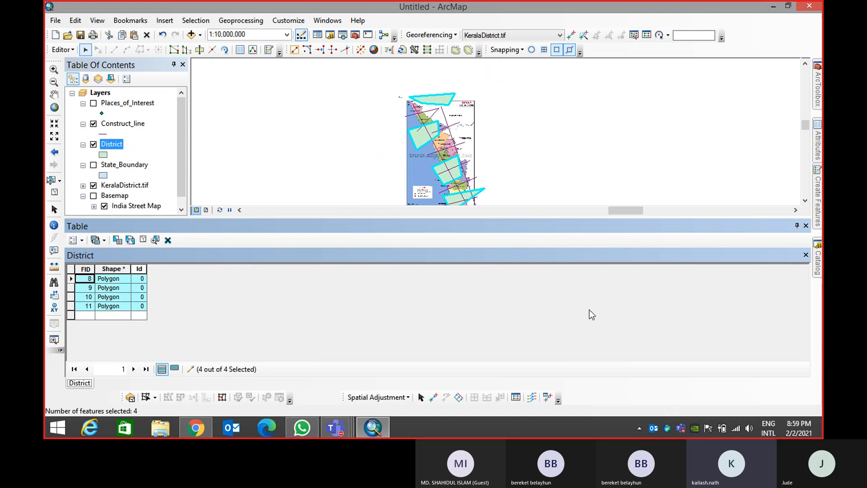
{"action": "left_click", "coordinate": [526, 164]}
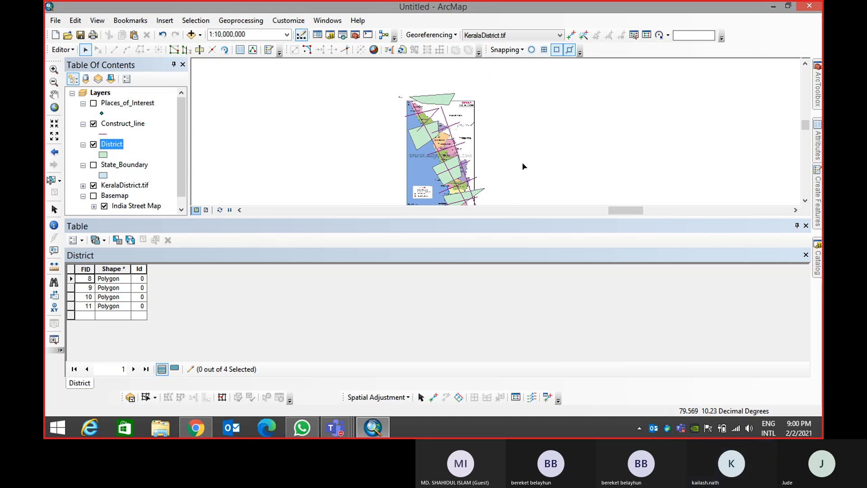
Stop the edit session and save the edits
{"action": "left_click", "coordinate": [61, 52]}
{"action": "left_click", "coordinate": [72, 77]}
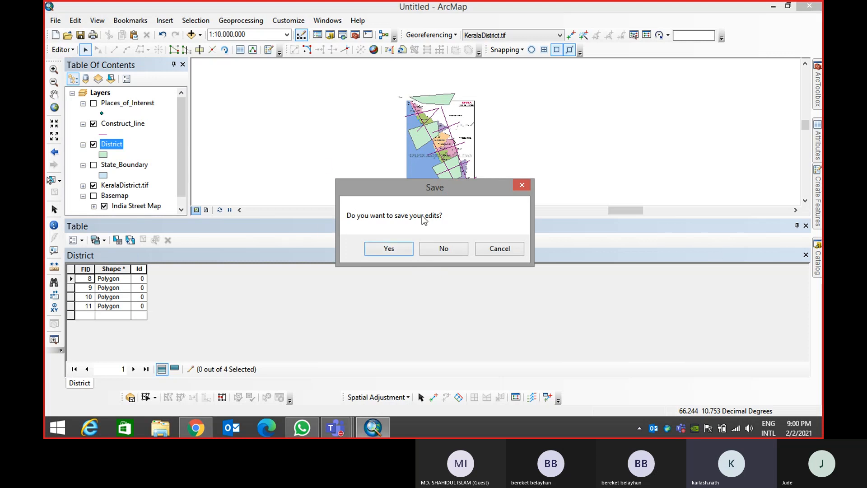
{"action": "left_click", "coordinate": [397, 247]}
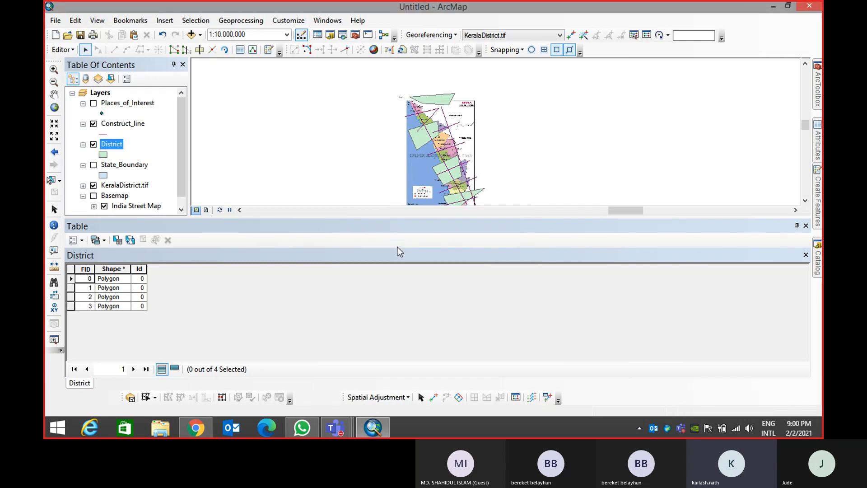
Add a field named Dist_Name of type Text to the District attribute table
{"action": "left_click", "coordinate": [81, 240]}
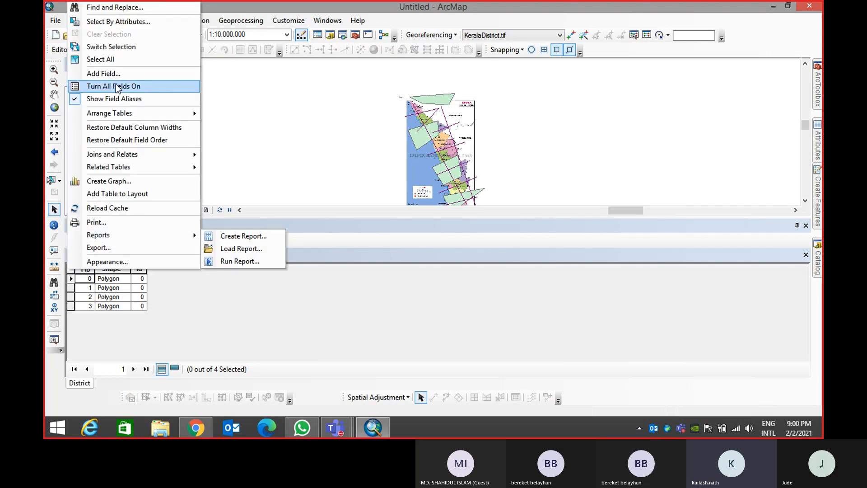
{"action": "left_click", "coordinate": [117, 74]}
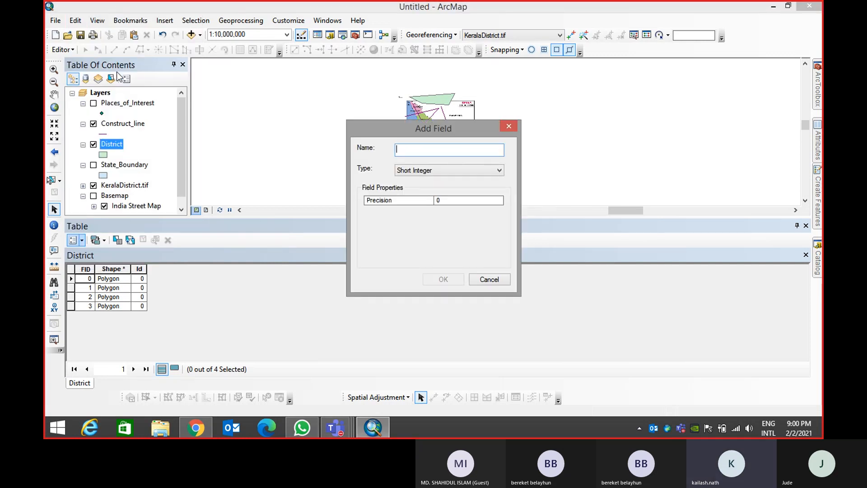
{"action": "type", "text": "a"}
{"action": "key", "text": "BackSpace"}
{"action": "type", "text": "Dist_Name"}
{"action": "key", "text": "Tab"}
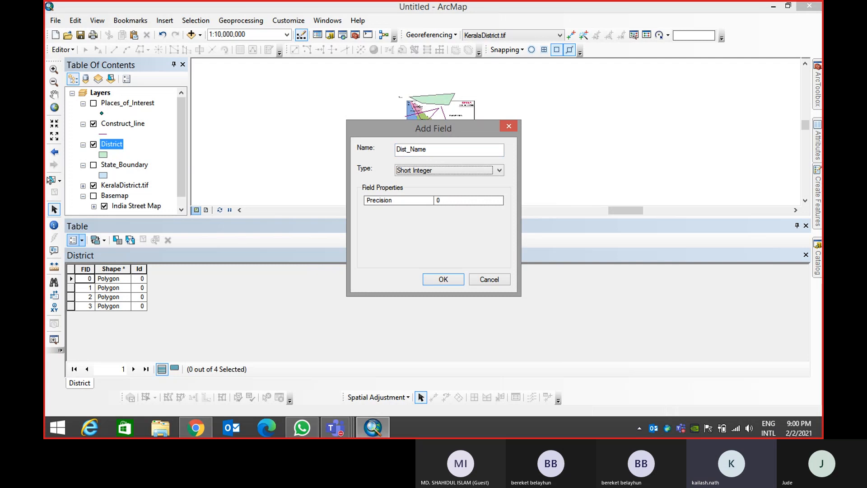
{"action": "left_click", "coordinate": [421, 169]}
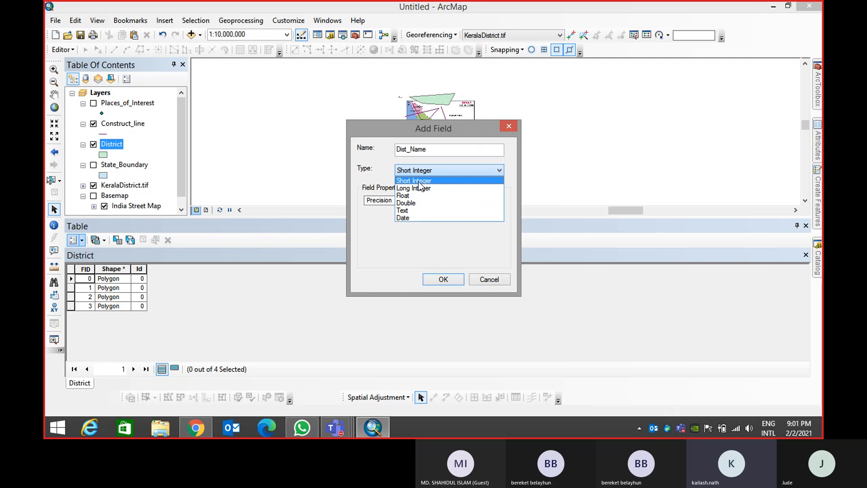
{"action": "left_click", "coordinate": [413, 210]}
{"action": "left_click", "coordinate": [443, 279]}
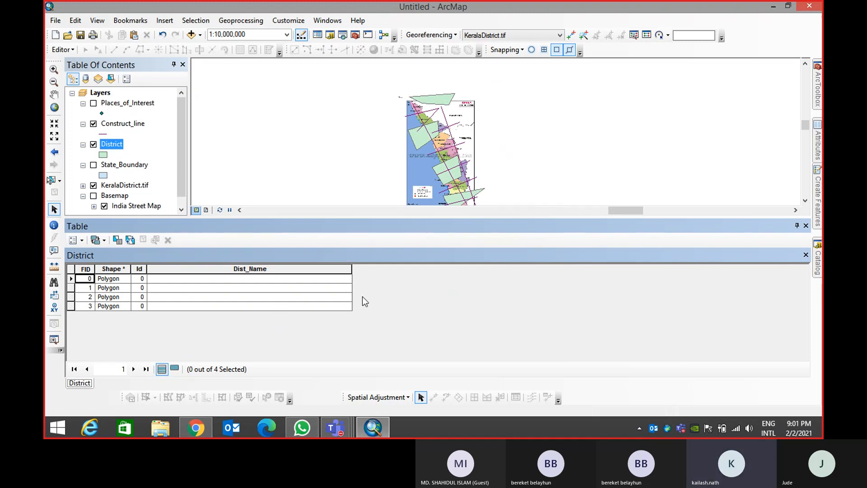
Add a second Text field named State_Name to the District attribute table
{"action": "left_click", "coordinate": [82, 241]}
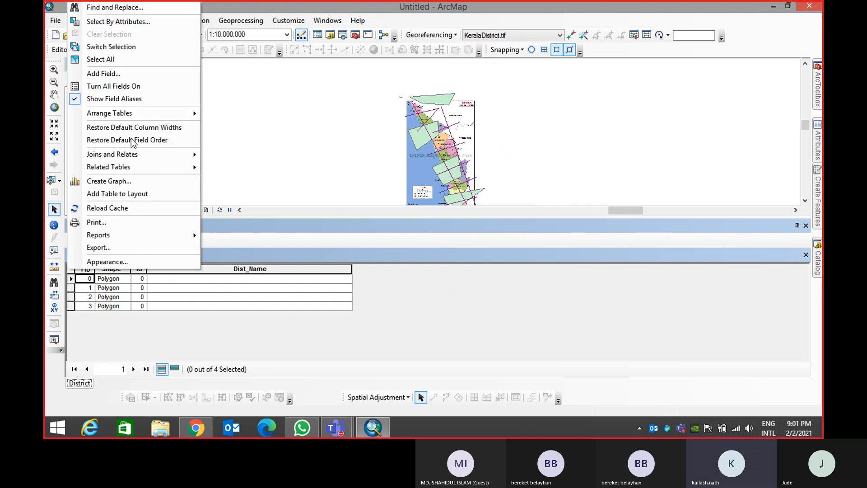
{"action": "left_click", "coordinate": [117, 75]}
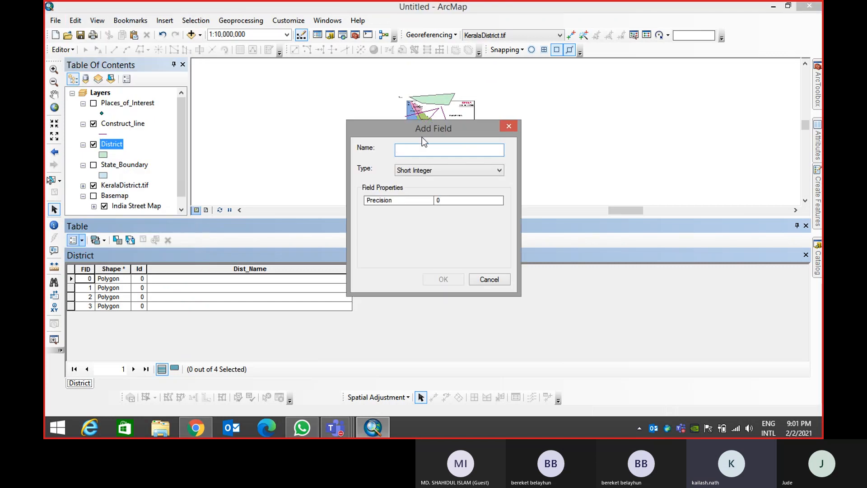
{"action": "type", "text": "State_Name"}
{"action": "key", "text": "Tab"}
{"action": "key", "text": "t"}
{"action": "left_click", "coordinate": [443, 280]}
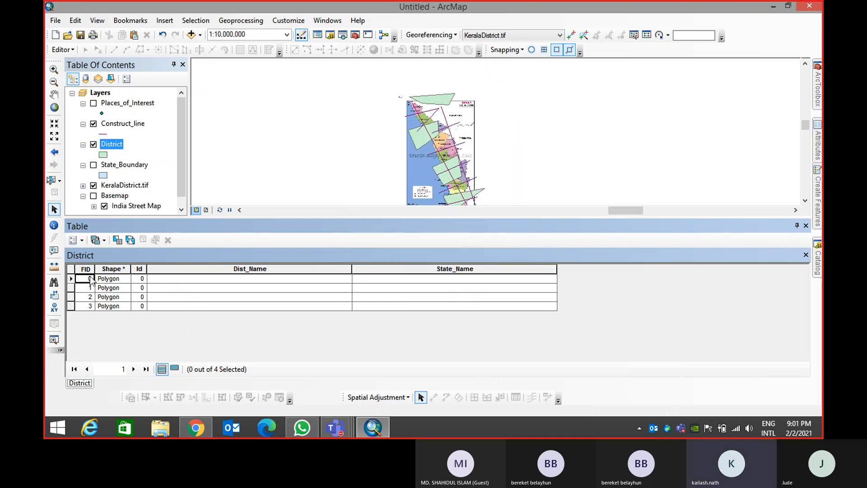
Open the State_Boundary attribute table to view its fields, then return to the District table
{"action": "right_click", "coordinate": [117, 165]}
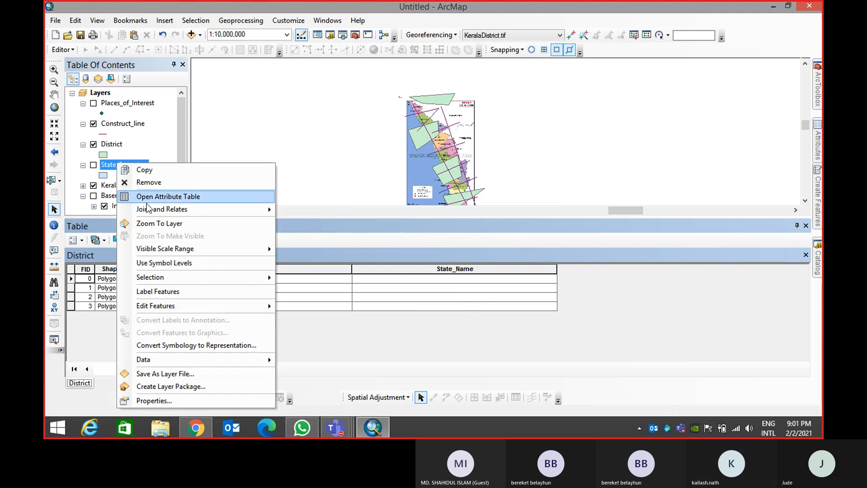
{"action": "left_click", "coordinate": [150, 197]}
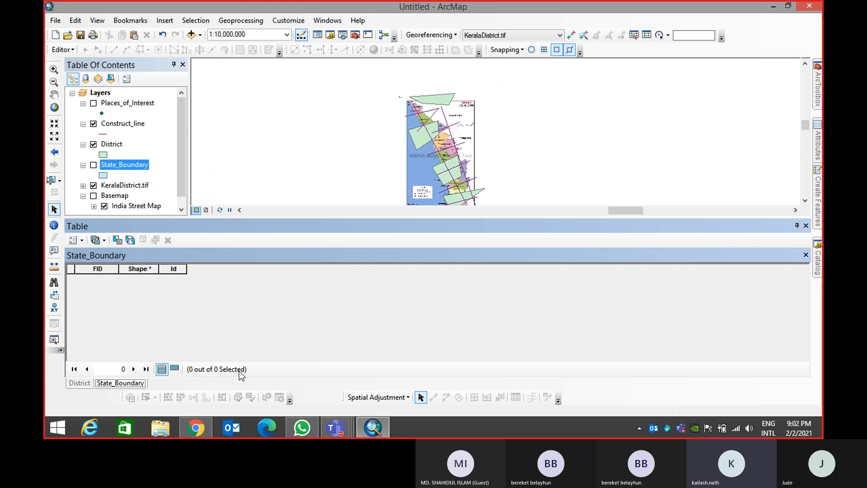
{"action": "left_click", "coordinate": [79, 383]}
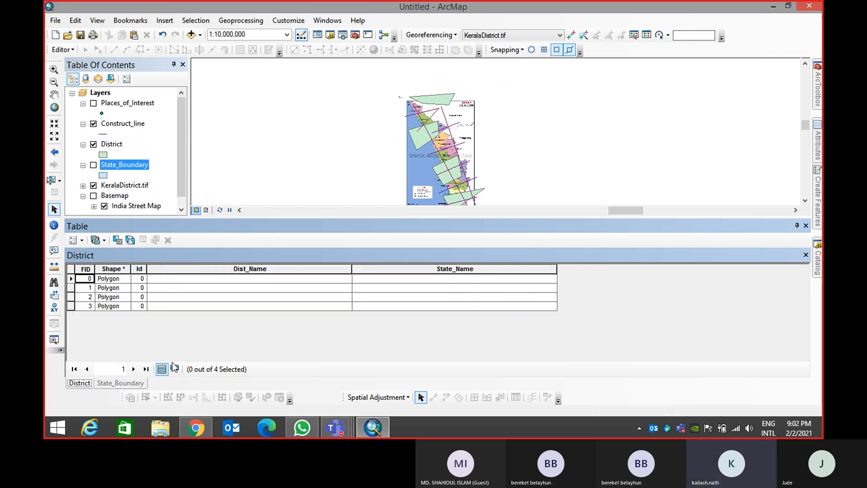
Select the District record with FID 1, show only selected records, highlight it and zoom the map to it
{"action": "left_click", "coordinate": [69, 288]}
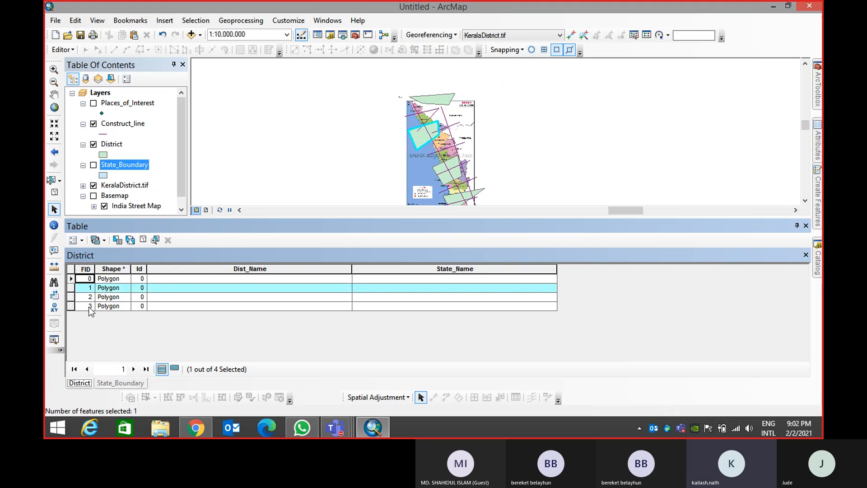
{"action": "left_click", "coordinate": [175, 369]}
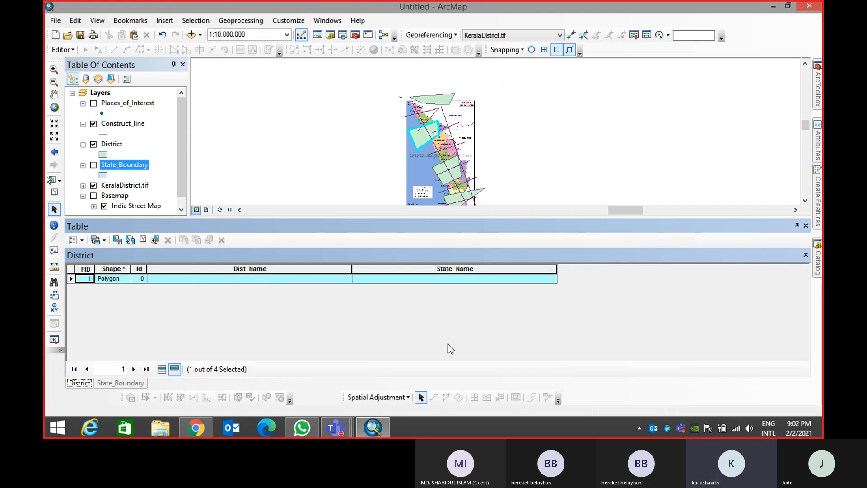
{"action": "left_click", "coordinate": [71, 280]}
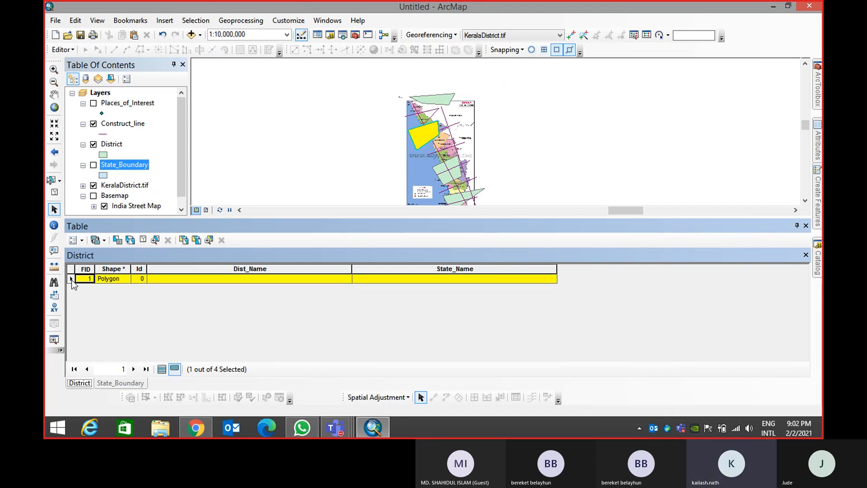
{"action": "left_click", "coordinate": [209, 240]}
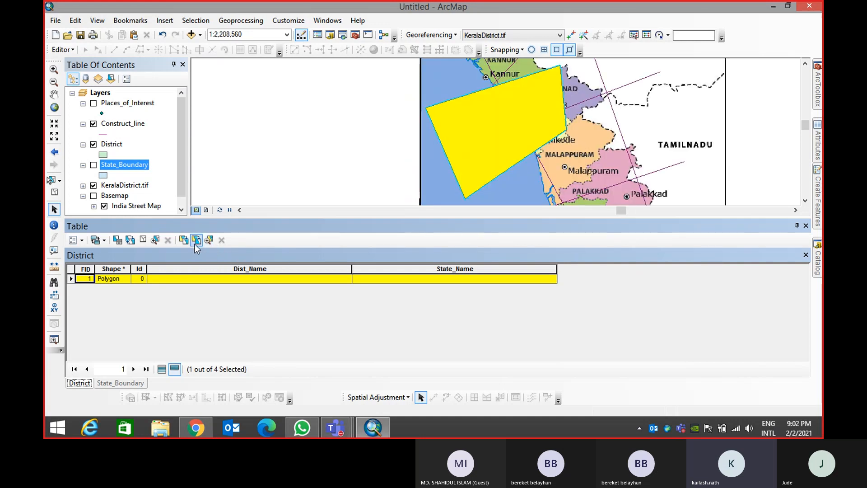
Reselect the highlighted District record, highlight it again and unselect it
{"action": "left_click", "coordinate": [196, 244]}
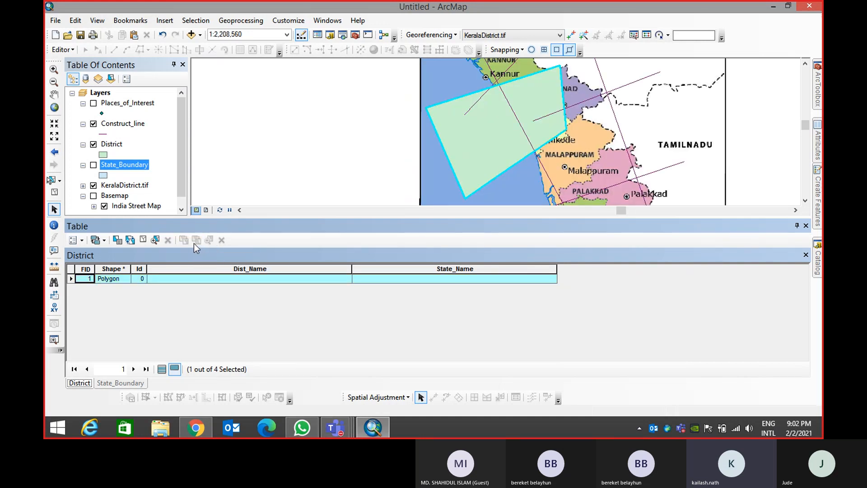
{"action": "left_click", "coordinate": [70, 279]}
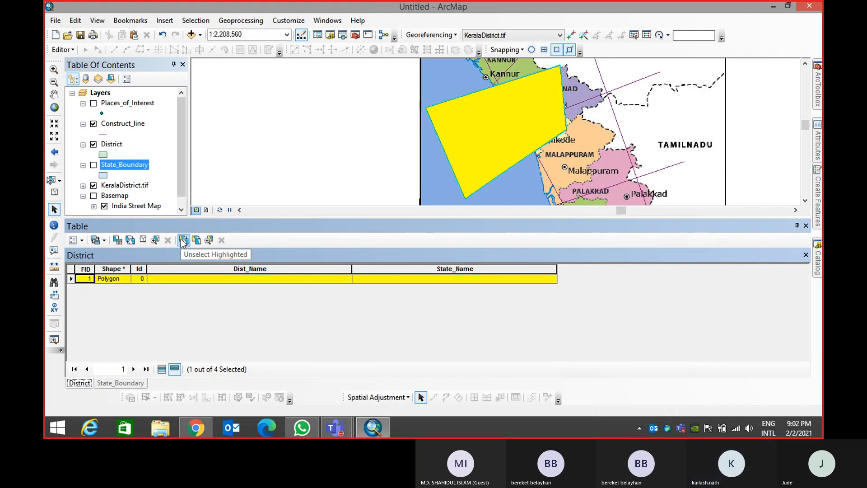
{"action": "left_click", "coordinate": [184, 241]}
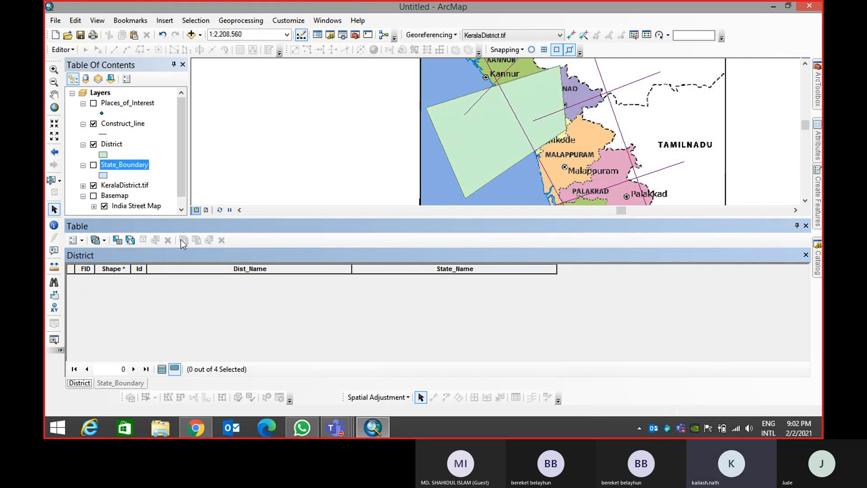
Show all records in the District attribute table again and zoom the map out
{"action": "left_click", "coordinate": [161, 369]}
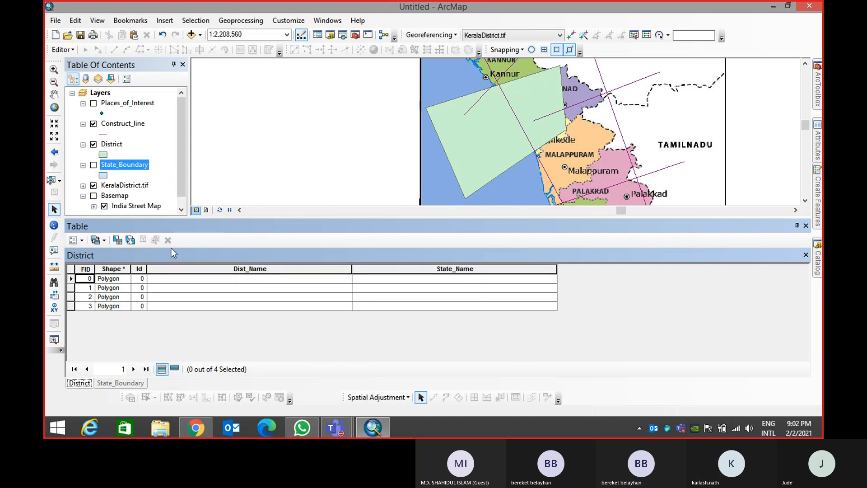
{"action": "scroll", "coordinate": [490, 157], "scroll_direction": "down", "scroll_amount": 2}
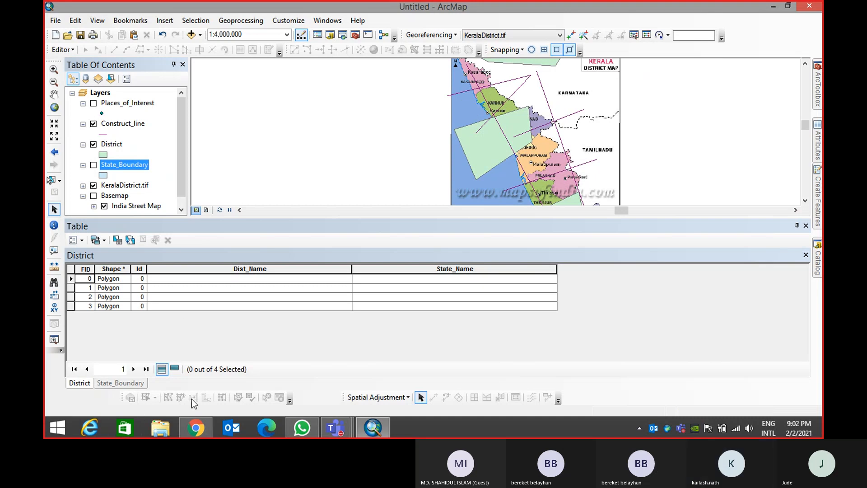
Add a Short Integer field named State to the State_Boundary attribute table
{"action": "left_click", "coordinate": [140, 383]}
{"action": "left_click", "coordinate": [74, 240]}
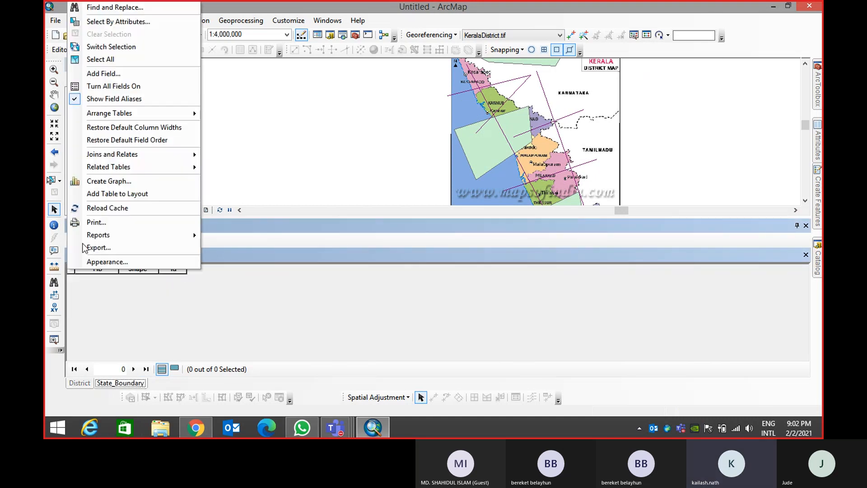
{"action": "left_click", "coordinate": [97, 71]}
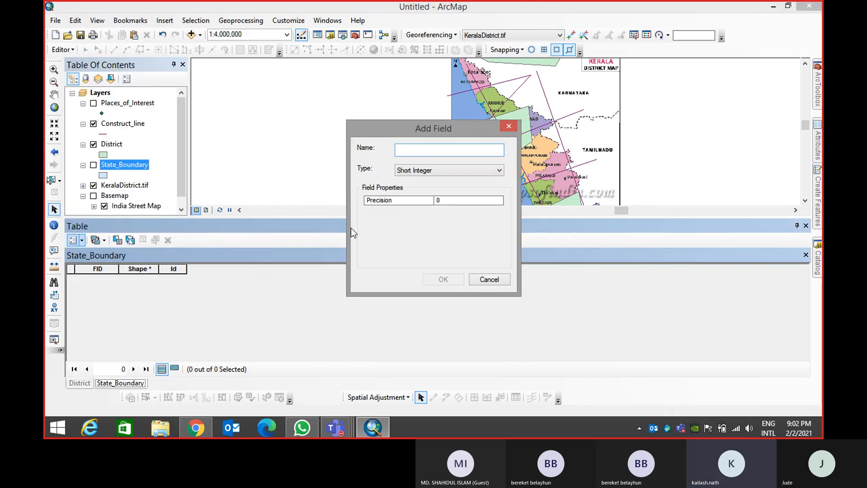
{"action": "type", "text": "State"}
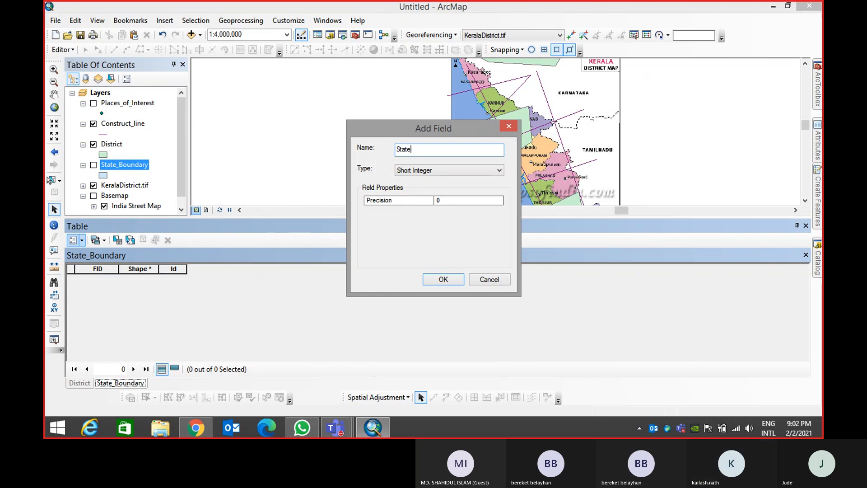
{"action": "key", "text": "Return"}
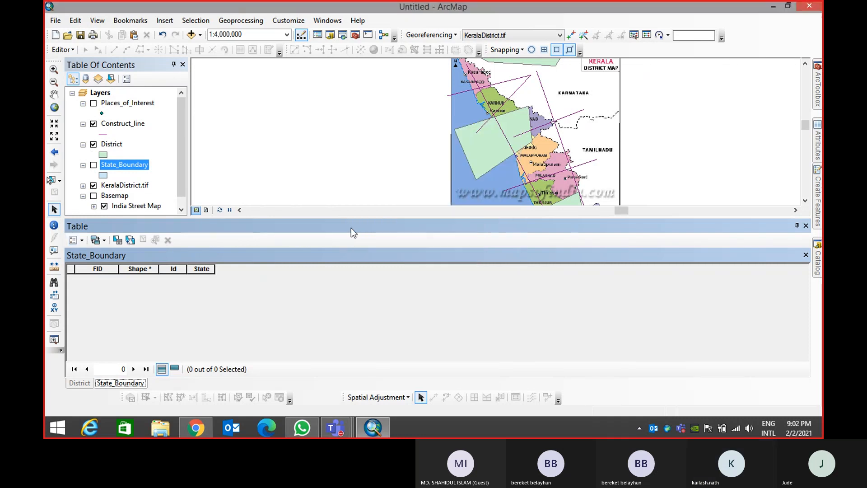
Delete the State field from the State_Boundary attribute table and confirm the deletion
{"action": "left_click", "coordinate": [200, 269]}
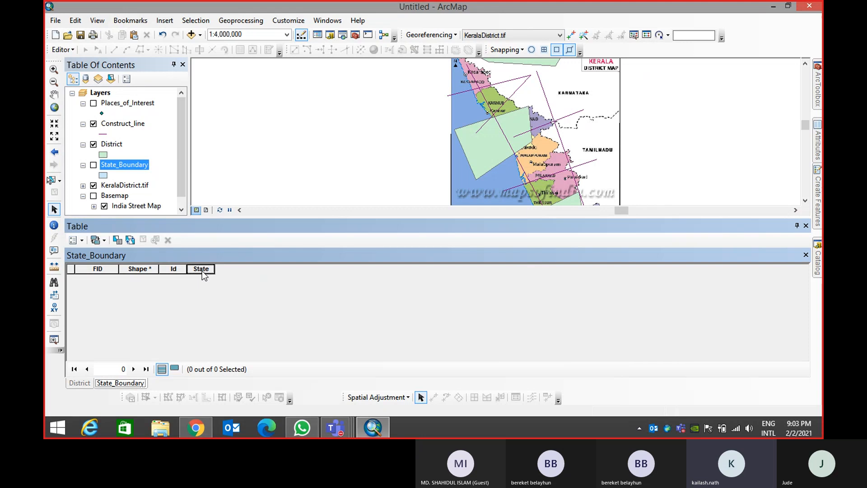
{"action": "right_click", "coordinate": [202, 270]}
{"action": "left_click", "coordinate": [204, 305]}
{"action": "right_click", "coordinate": [203, 275]}
{"action": "left_click", "coordinate": [189, 288]}
{"action": "right_click", "coordinate": [197, 271]}
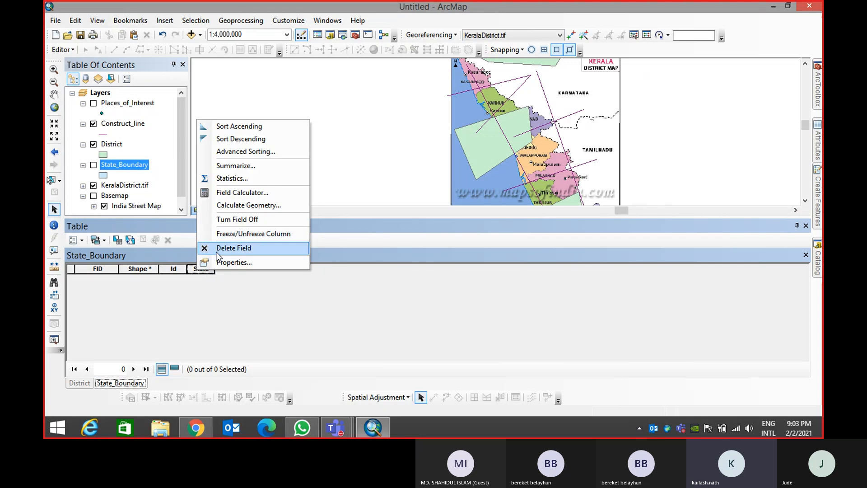
{"action": "left_click", "coordinate": [234, 248]}
{"action": "left_click", "coordinate": [474, 261]}
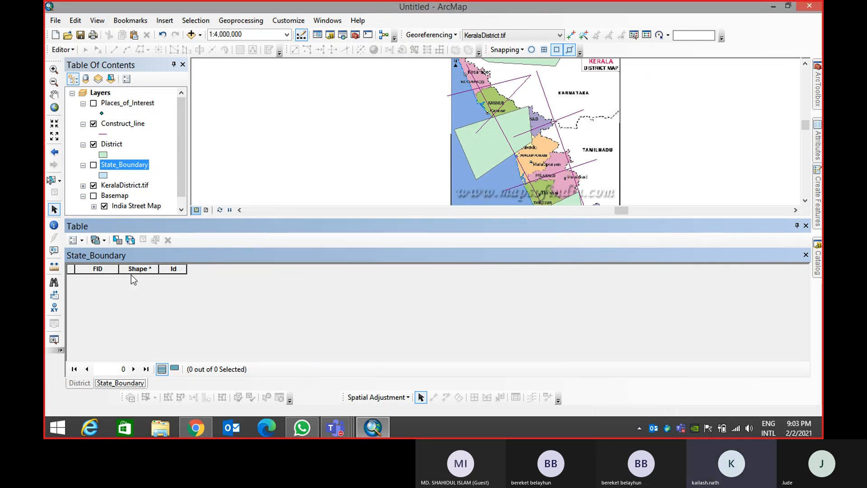
Start deleting the Id field of the State_Boundary table, but decline the confirmation
{"action": "left_click", "coordinate": [173, 270]}
{"action": "right_click", "coordinate": [174, 268]}
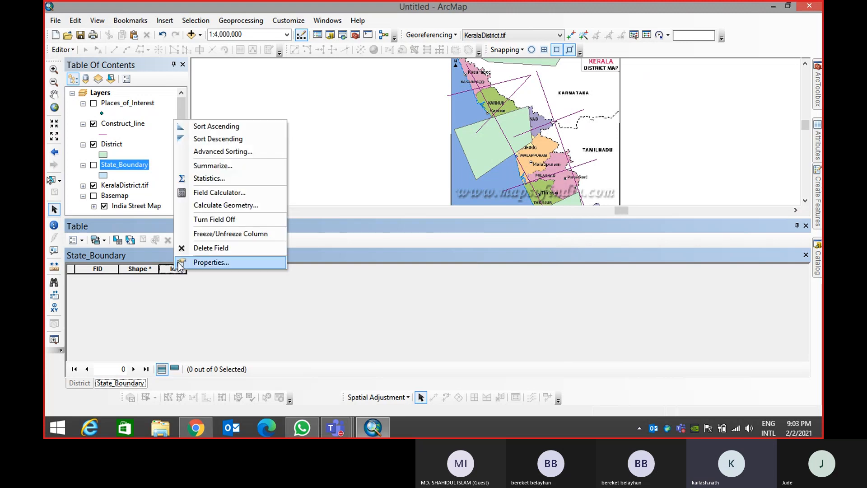
{"action": "left_click", "coordinate": [181, 248]}
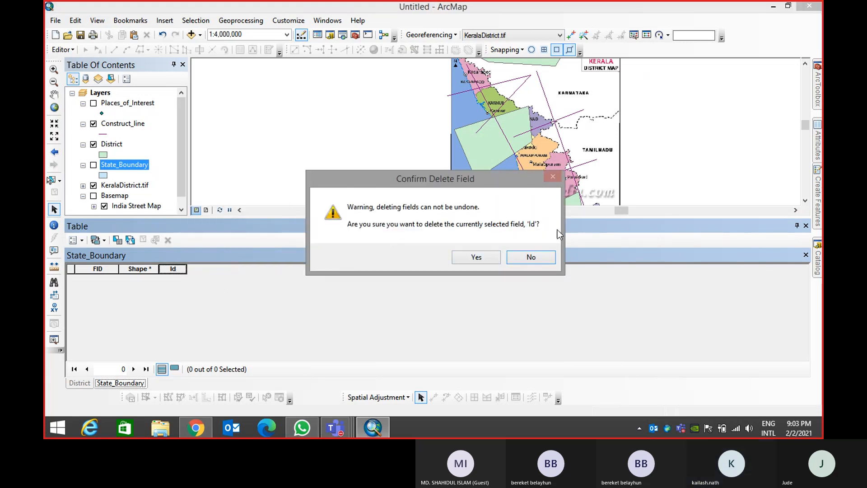
{"action": "left_click", "coordinate": [524, 258]}
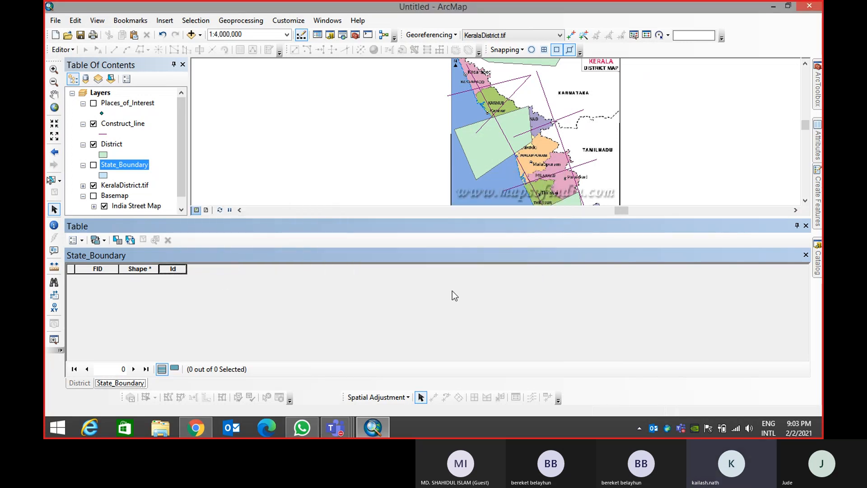
Check whether the FID and Shape fields of the State_Boundary table can be deleted
{"action": "left_click", "coordinate": [134, 269]}
{"action": "left_click", "coordinate": [99, 269]}
{"action": "right_click", "coordinate": [99, 269]}
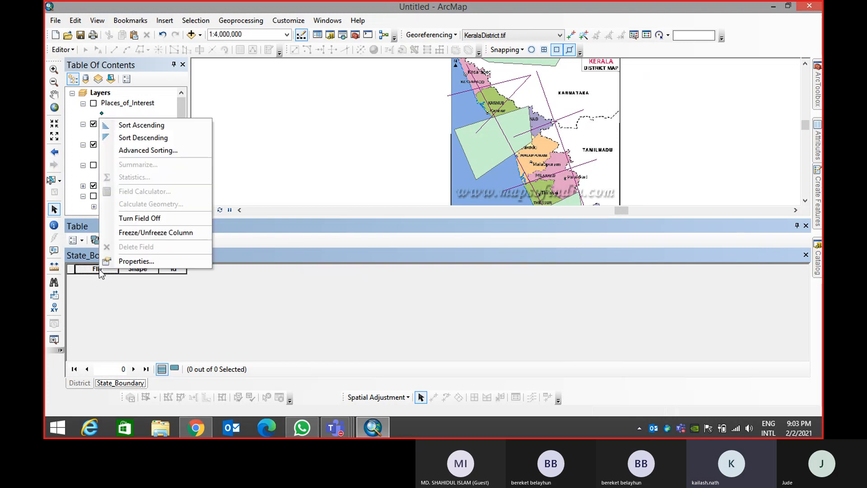
{"action": "left_click", "coordinate": [132, 288]}
{"action": "right_click", "coordinate": [134, 269]}
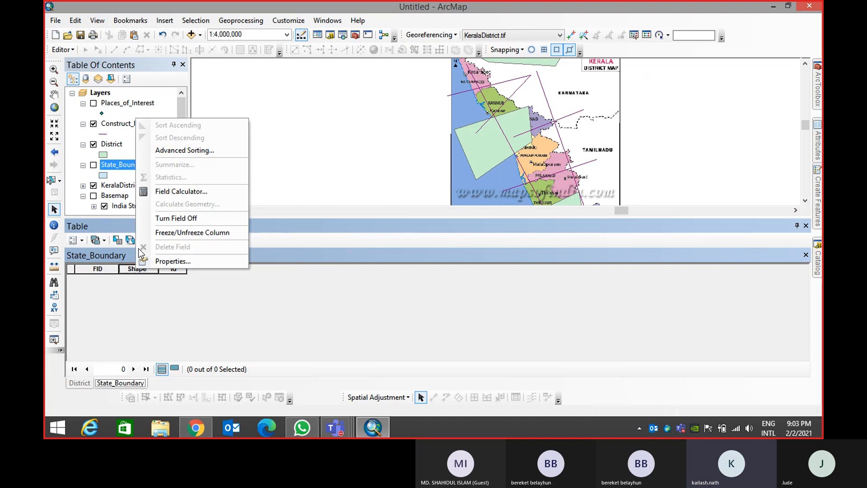
{"action": "left_click", "coordinate": [159, 328]}
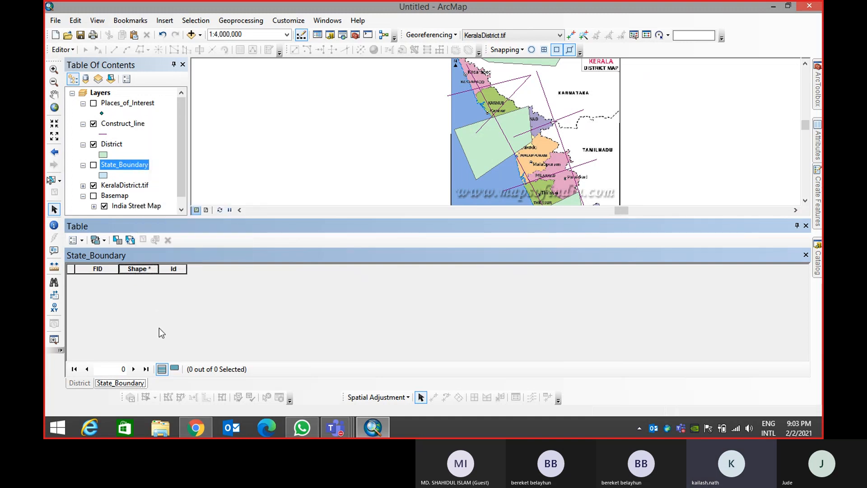
{"action": "left_click", "coordinate": [172, 272]}
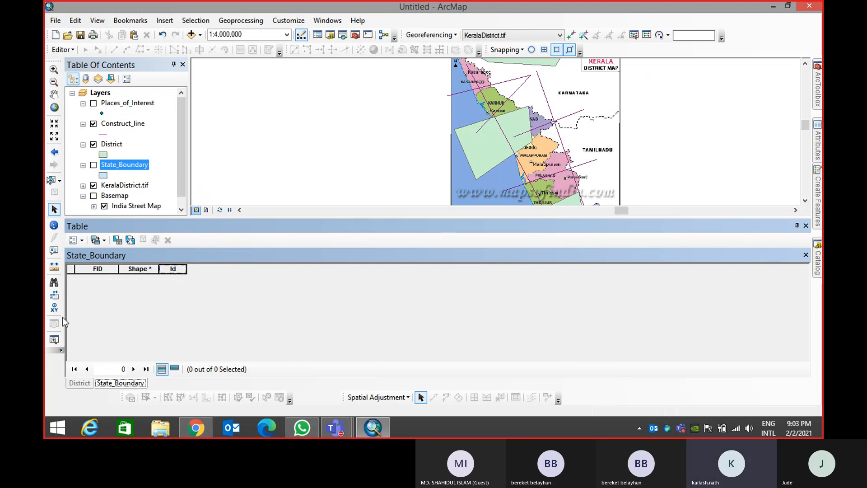
Add a Text field named State_Name with length 50 to the State_Boundary attribute table
{"action": "left_click", "coordinate": [81, 240]}
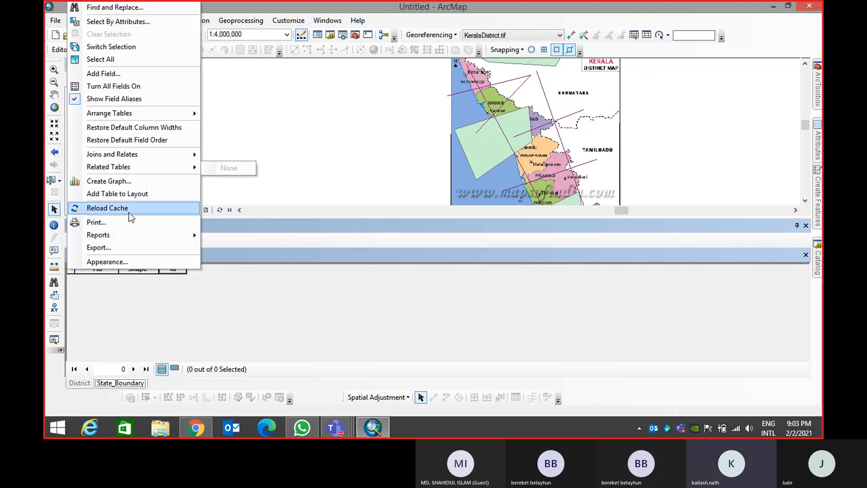
{"action": "left_click", "coordinate": [154, 74]}
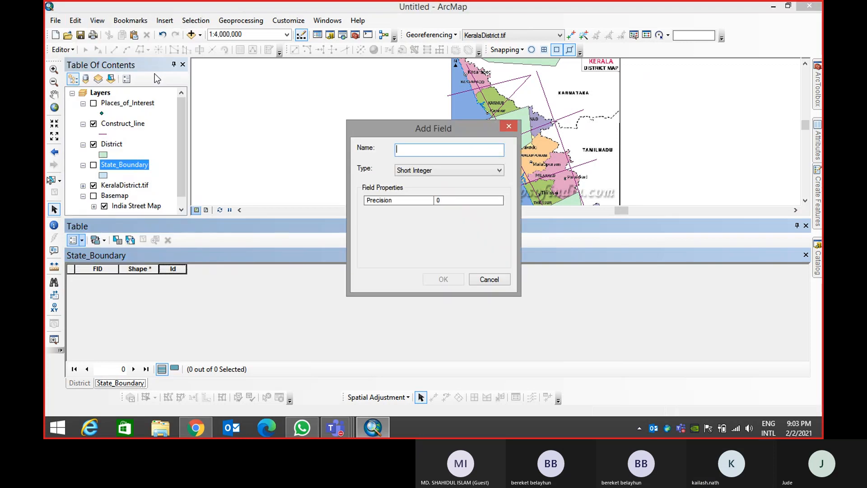
{"action": "type", "text": "State_Name"}
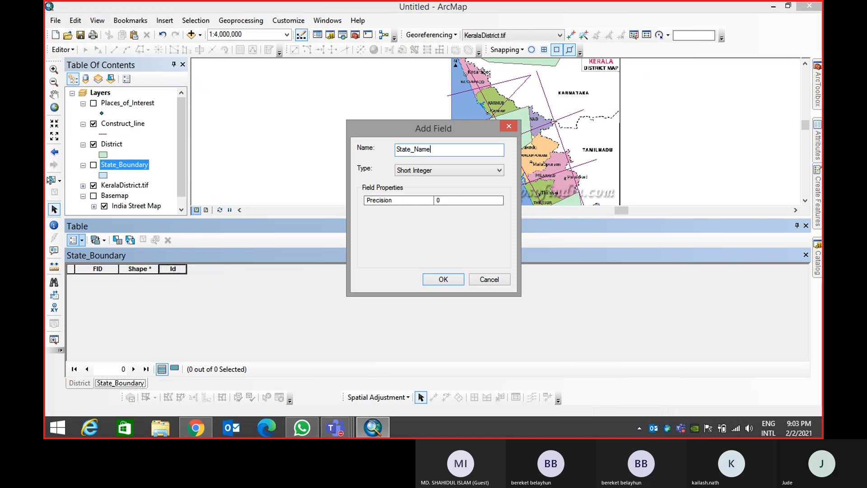
{"action": "key", "text": "Tab"}
{"action": "key", "text": "t"}
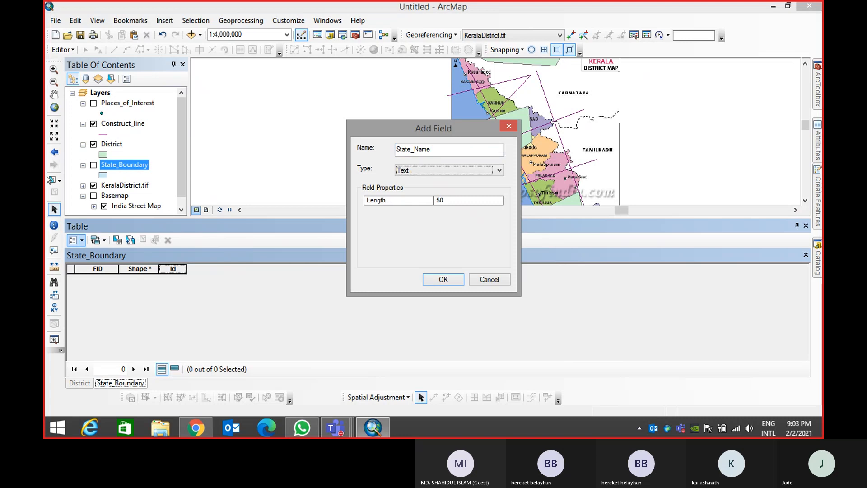
{"action": "key", "text": "Return"}
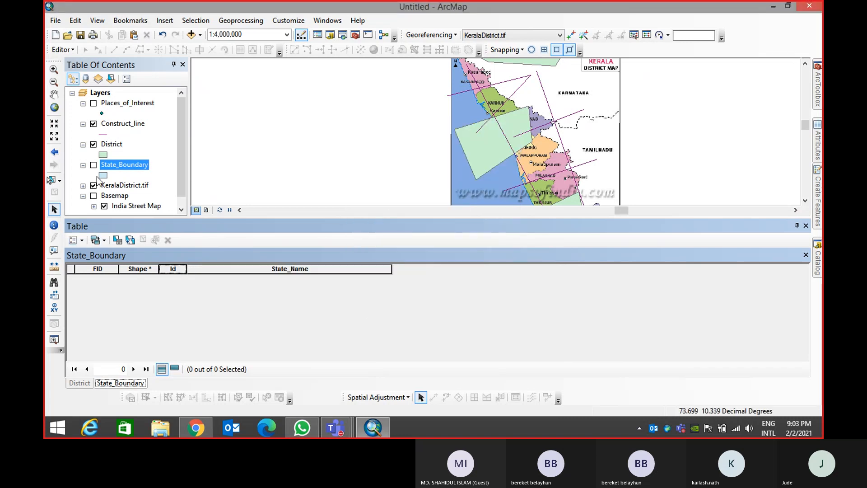
Open the Places_of_Interest attribute table and add a Text field called Name with length 50
{"action": "left_click", "coordinate": [116, 107]}
{"action": "right_click", "coordinate": [116, 107]}
{"action": "left_click", "coordinate": [144, 138]}
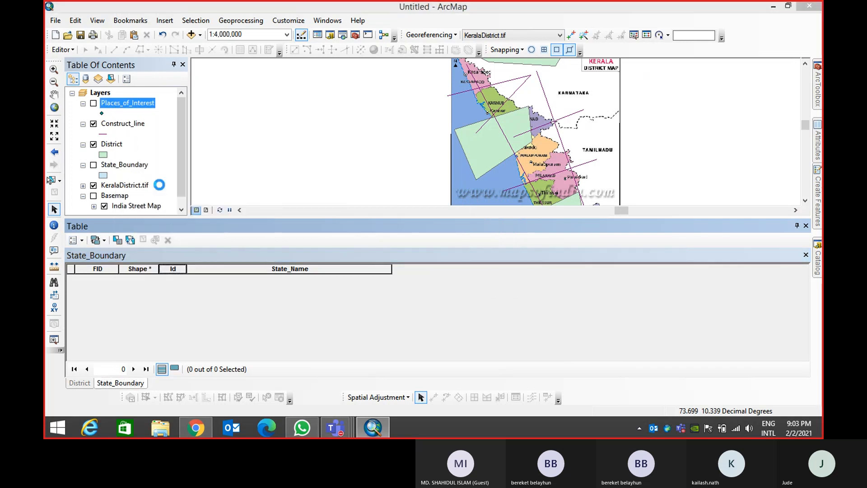
{"action": "left_click", "coordinate": [75, 240]}
{"action": "left_click", "coordinate": [123, 74]}
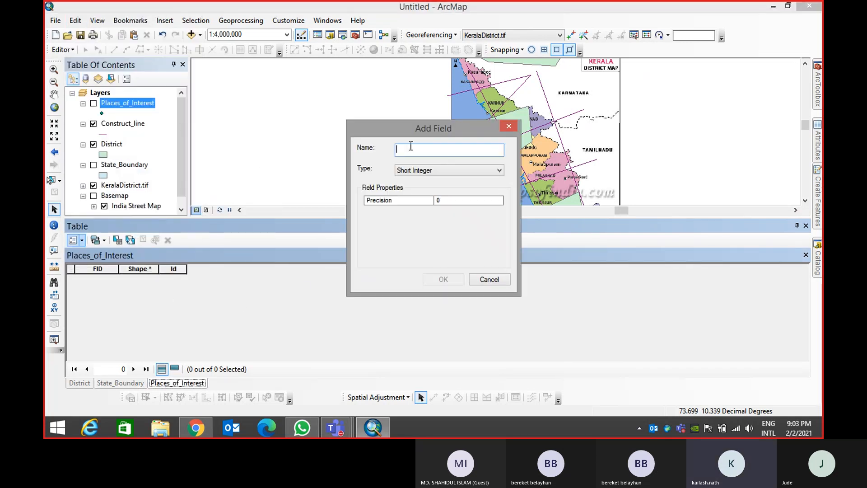
{"action": "left_click", "coordinate": [427, 172]}
{"action": "left_click", "coordinate": [421, 211]}
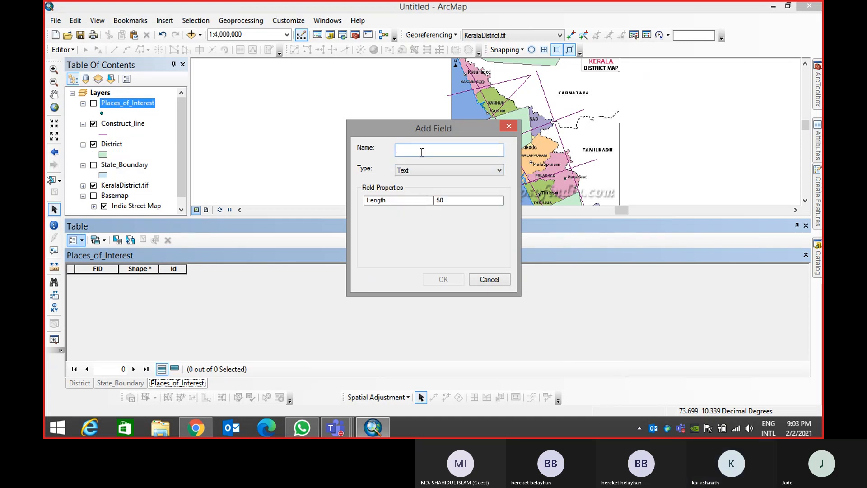
{"action": "type", "text": "Name"}
{"action": "key", "text": "Tab"}
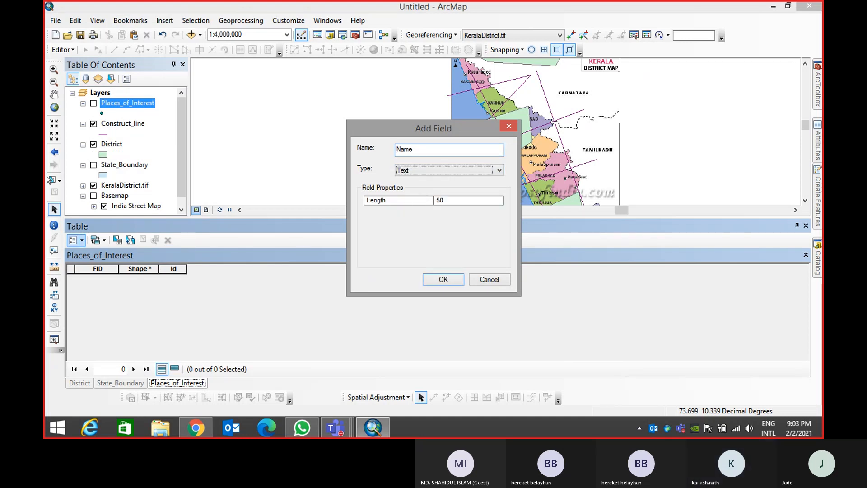
{"action": "left_click", "coordinate": [442, 279]}
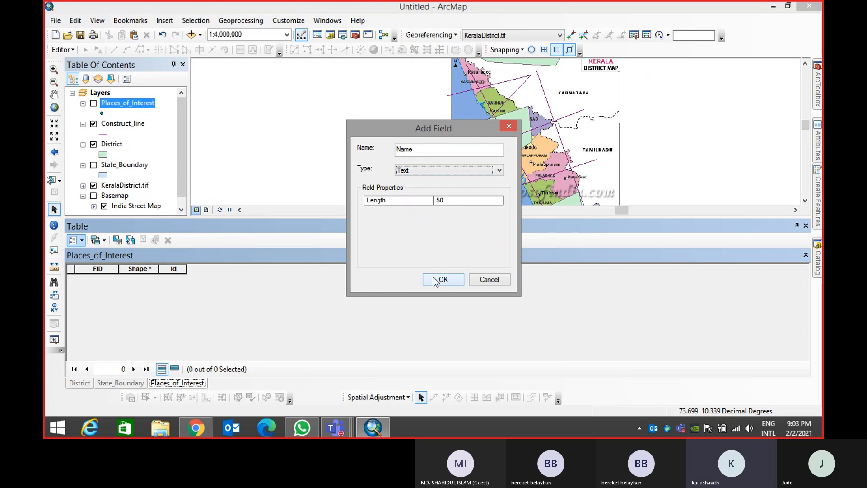
Add a second Text field named Type with length 50 to the Places_of_Interest table
{"action": "left_click", "coordinate": [74, 241]}
{"action": "left_click", "coordinate": [96, 73]}
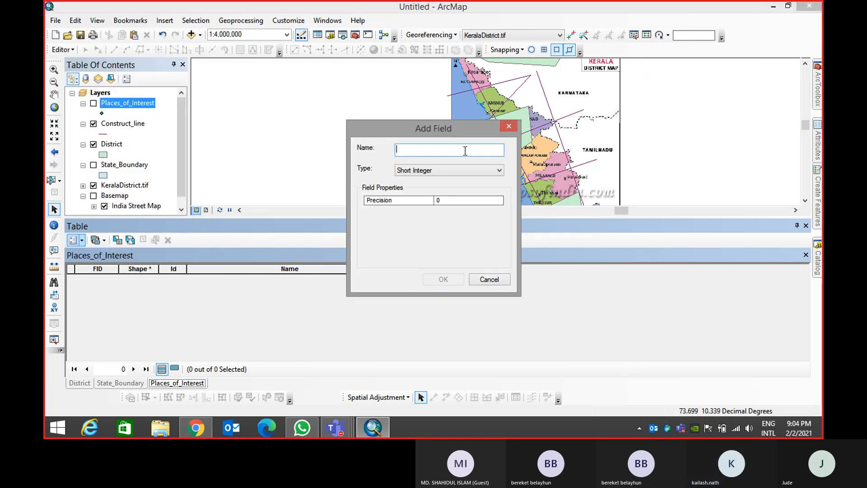
{"action": "type", "text": "T"}
{"action": "key", "text": "Tab"}
{"action": "key", "text": "t"}
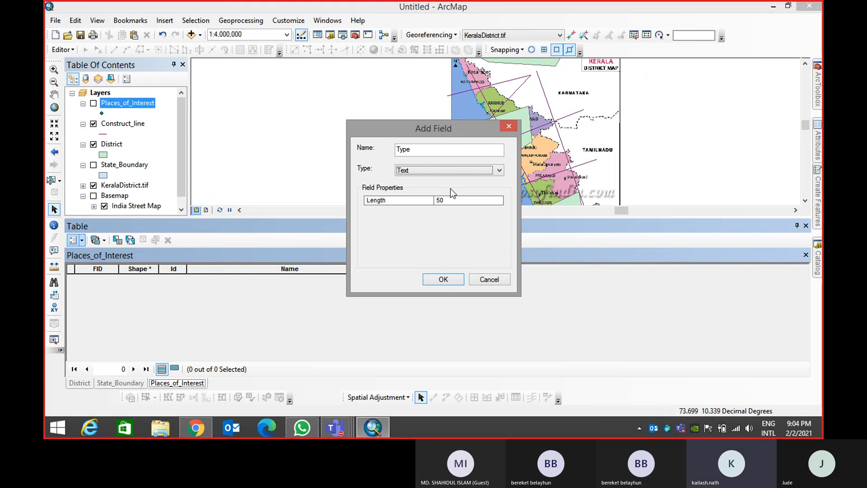
{"action": "left_click", "coordinate": [442, 278]}
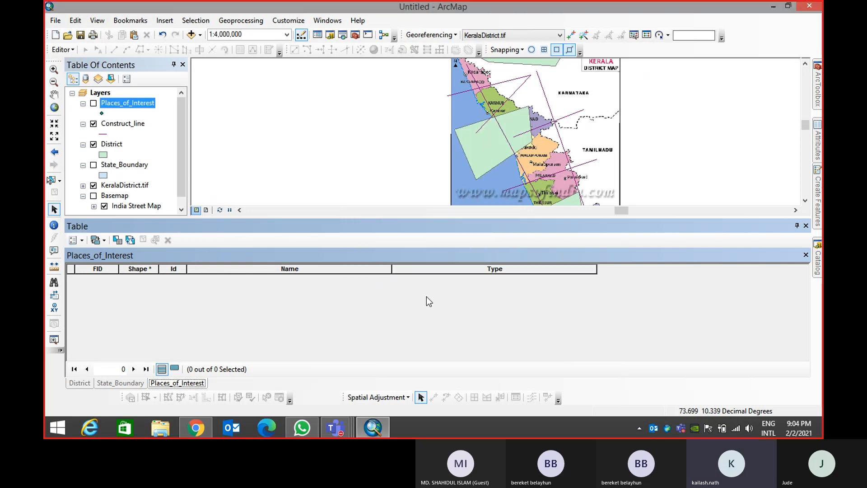
Hide the table window and bring the whole Kerala district map into view
{"action": "left_click", "coordinate": [806, 226]}
{"action": "left_click_drag", "start_coordinate": [371, 209], "coordinate": [289, 278]}
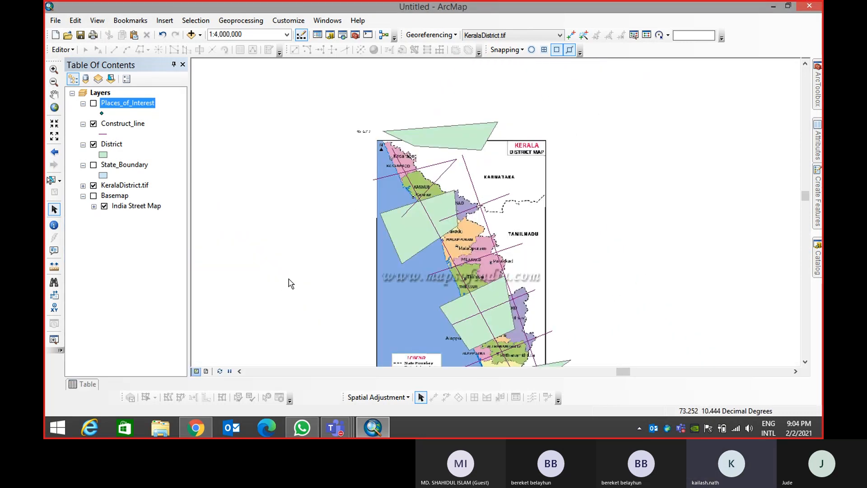
{"action": "scroll", "coordinate": [375, 255], "scroll_direction": "down", "scroll_amount": 2}
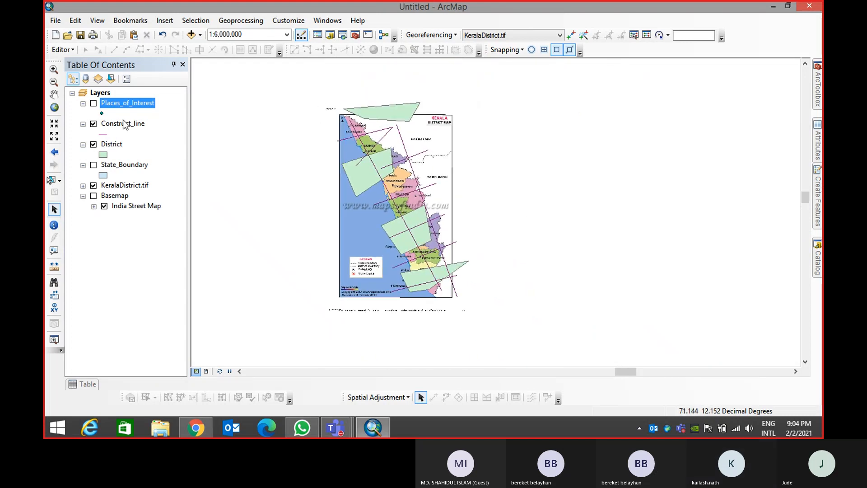
Start an edit session and delete all the drawn Construct_line and District features
{"action": "left_click", "coordinate": [62, 49]}
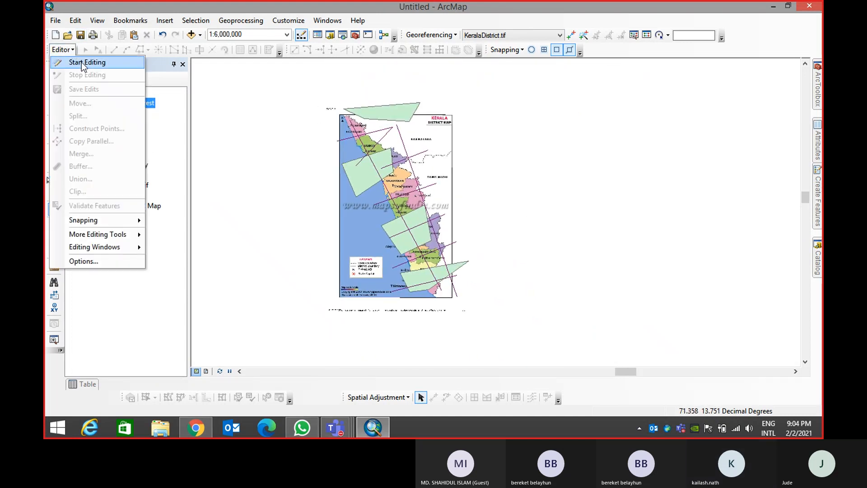
{"action": "left_click", "coordinate": [81, 62]}
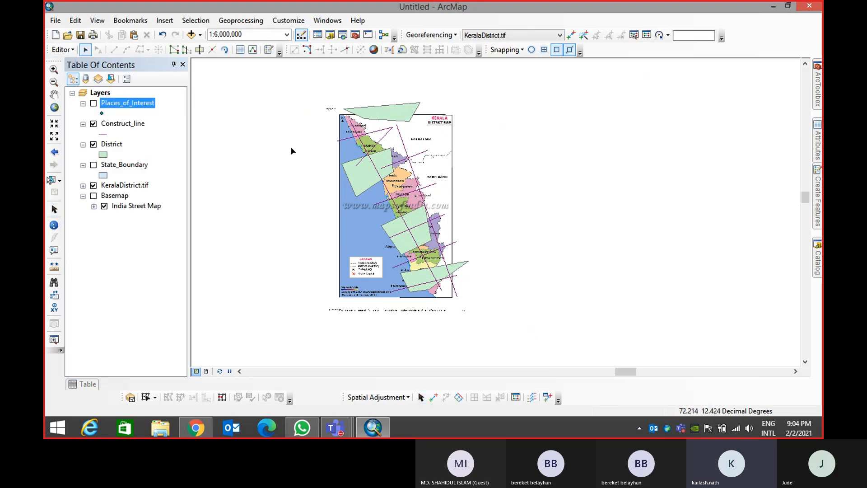
{"action": "key", "text": "ctrl+a"}
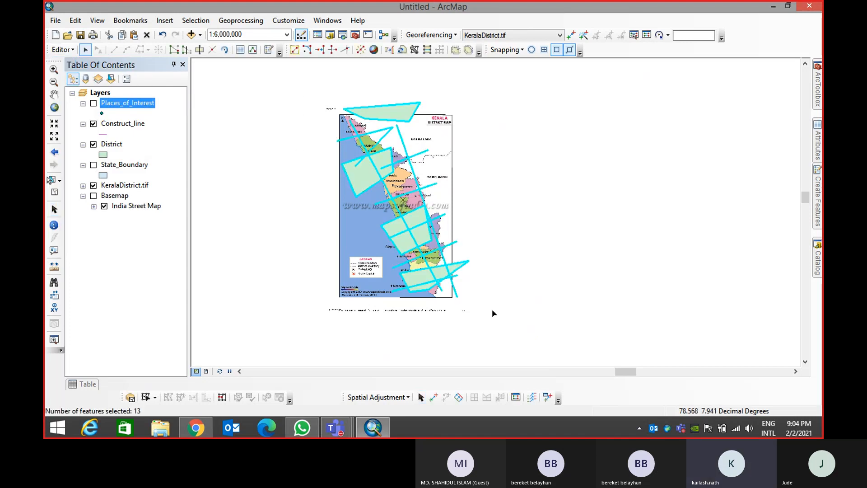
{"action": "key", "text": "Delete"}
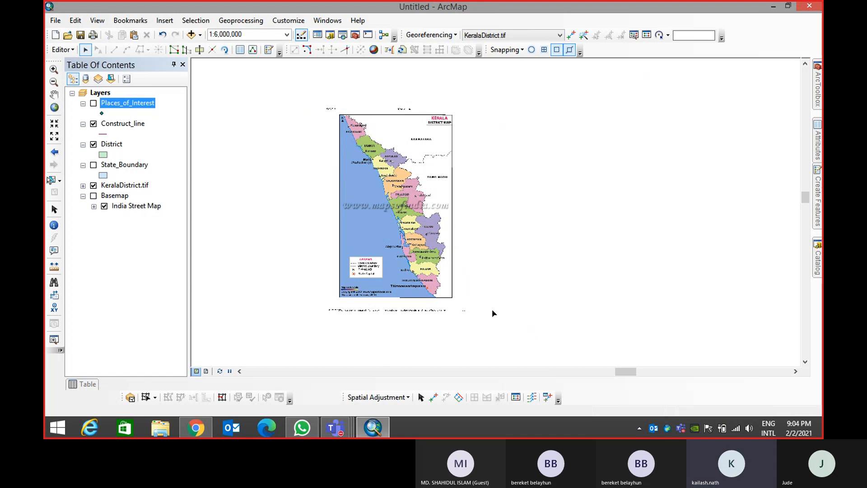
Start a straight-segment Construct_line sketch and trace the dashed boundary around Kasaragod's northern tip
{"action": "left_click_drag", "start_coordinate": [358, 213], "coordinate": [410, 245]}
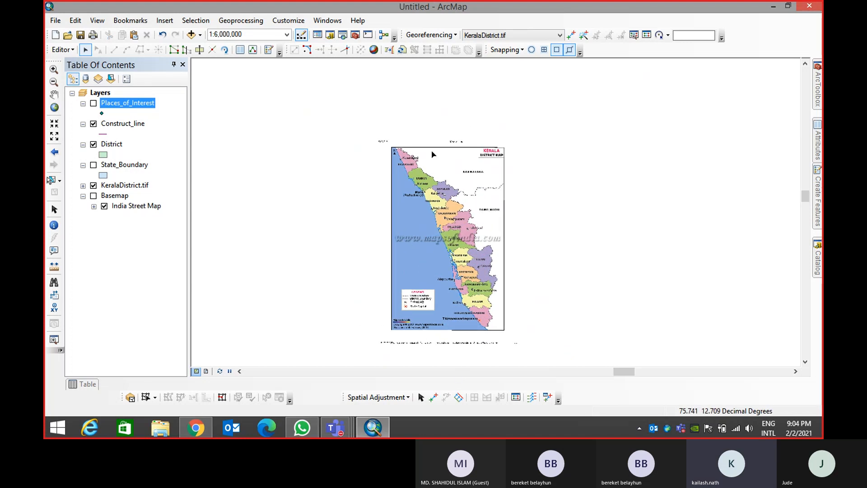
{"action": "left_click", "coordinate": [819, 207]}
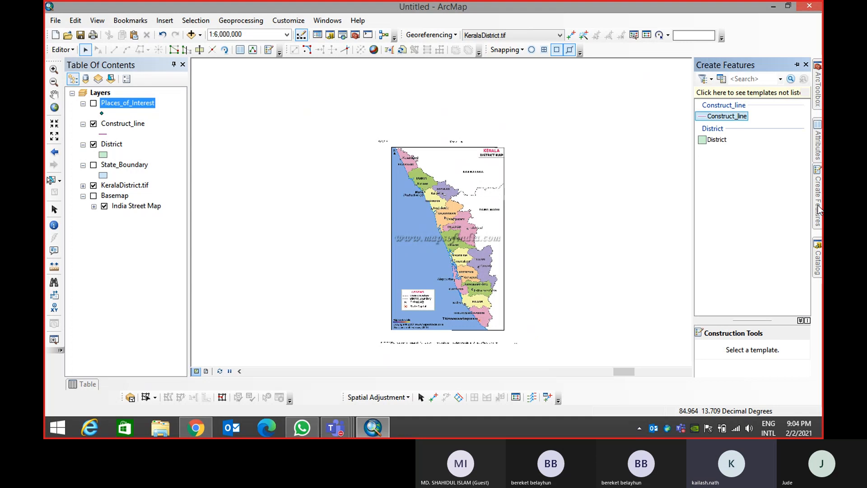
{"action": "left_click", "coordinate": [719, 119]}
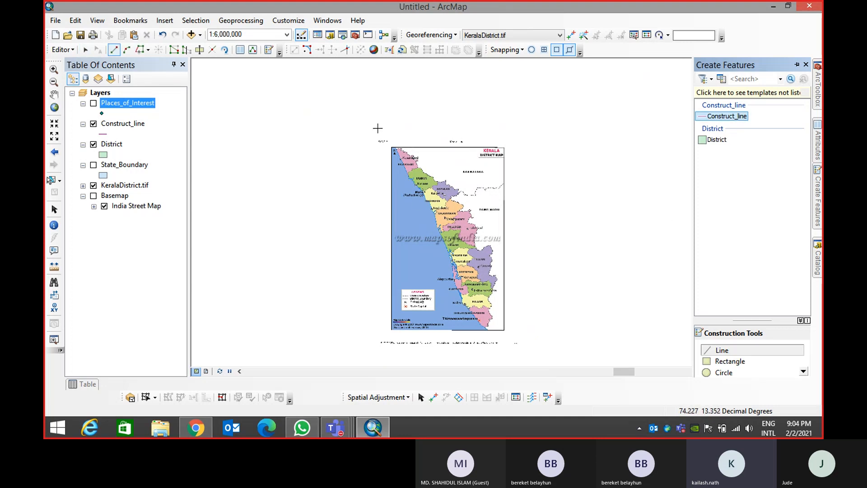
{"action": "left_click_drag", "start_coordinate": [364, 130], "coordinate": [454, 182]}
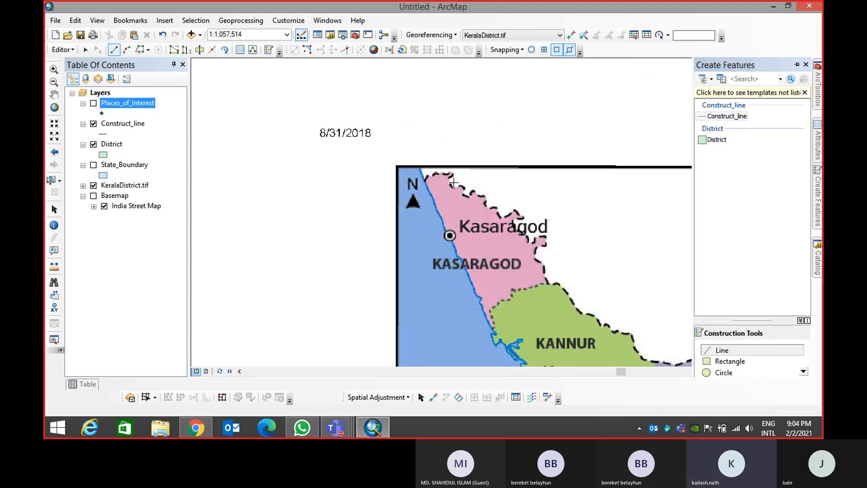
{"action": "left_click_drag", "start_coordinate": [382, 139], "coordinate": [586, 296]}
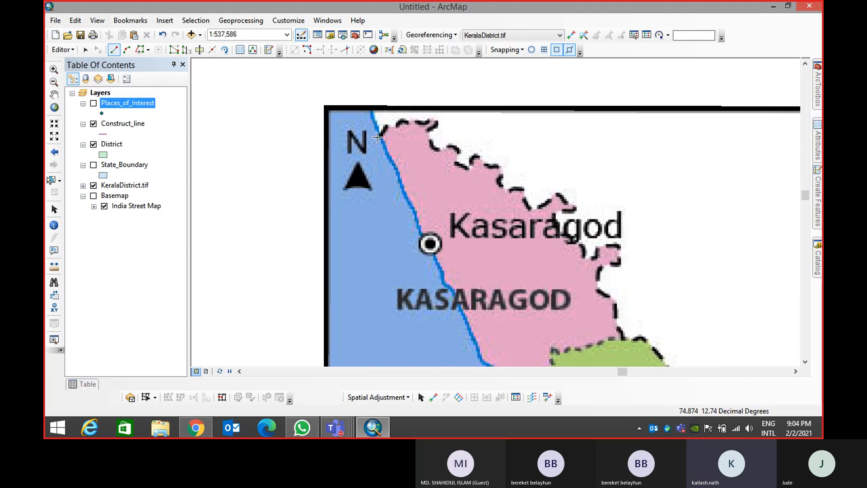
{"action": "left_click", "coordinate": [380, 136]}
{"action": "left_click", "coordinate": [387, 124]}
{"action": "left_click", "coordinate": [405, 121]}
{"action": "left_click", "coordinate": [429, 121]}
{"action": "left_click", "coordinate": [439, 121]}
{"action": "left_click", "coordinate": [429, 130]}
{"action": "left_click", "coordinate": [431, 144]}
{"action": "left_click", "coordinate": [438, 150]}
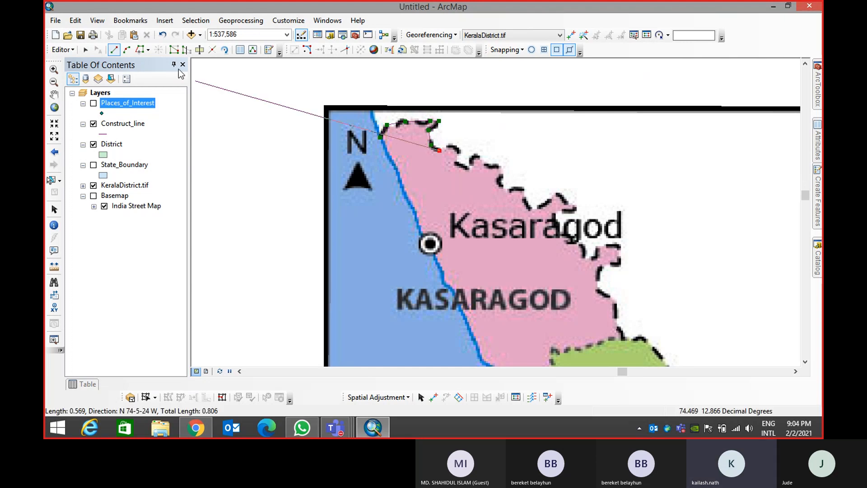
Try to continue the boundary sketch with an arc segment along Kasaragod's north-eastern edge, and undo it
{"action": "left_click", "coordinate": [127, 51]}
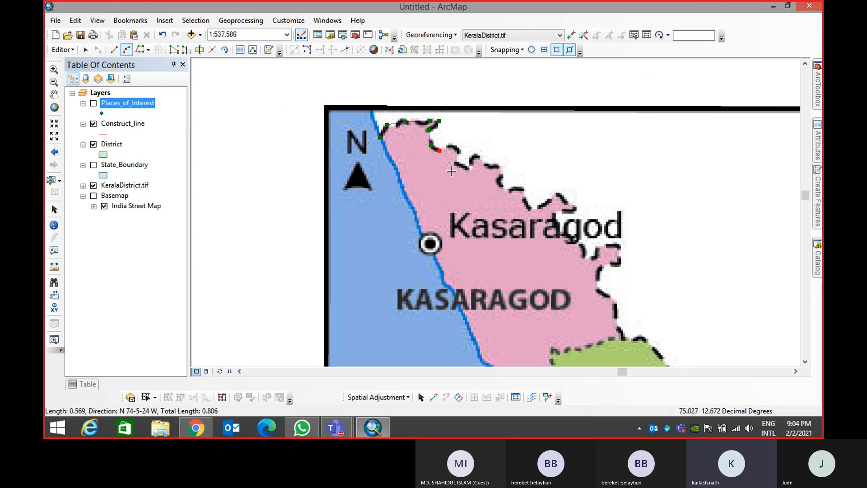
{"action": "left_click", "coordinate": [515, 189]}
{"action": "left_click", "coordinate": [515, 191]}
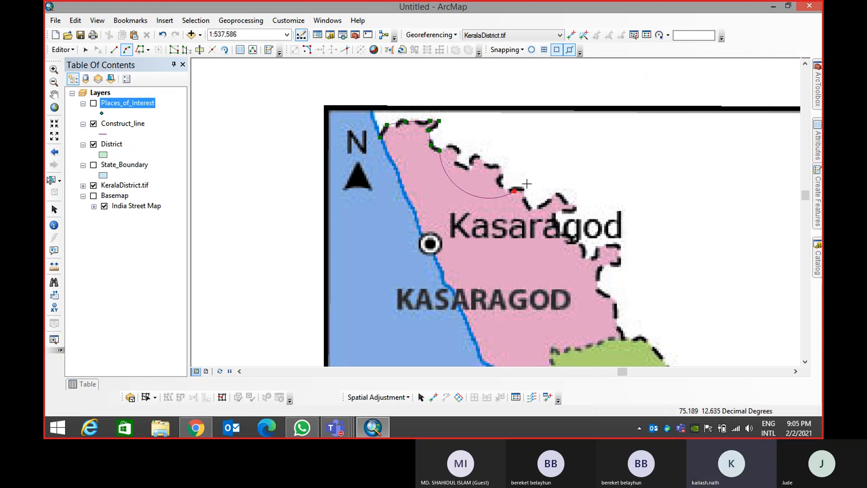
{"action": "key", "text": "ctrl+z"}
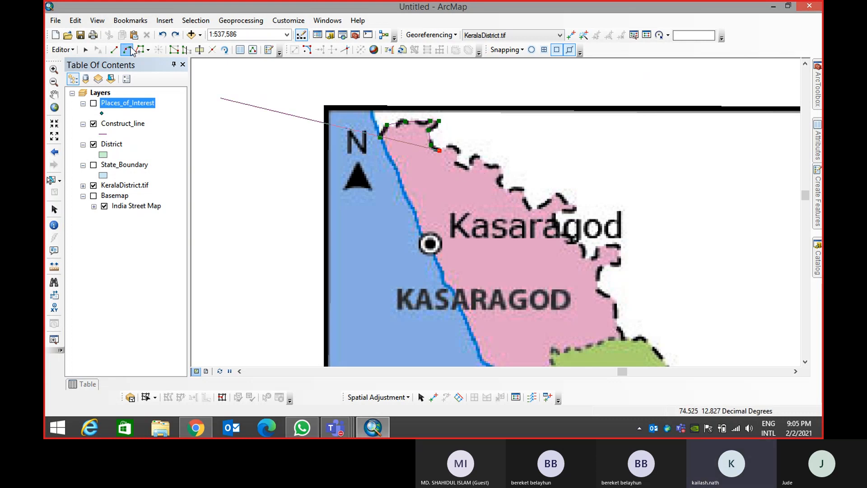
Try to extend the Kasaragod boundary sketch with tangent curve segments
{"action": "left_click", "coordinate": [147, 51]}
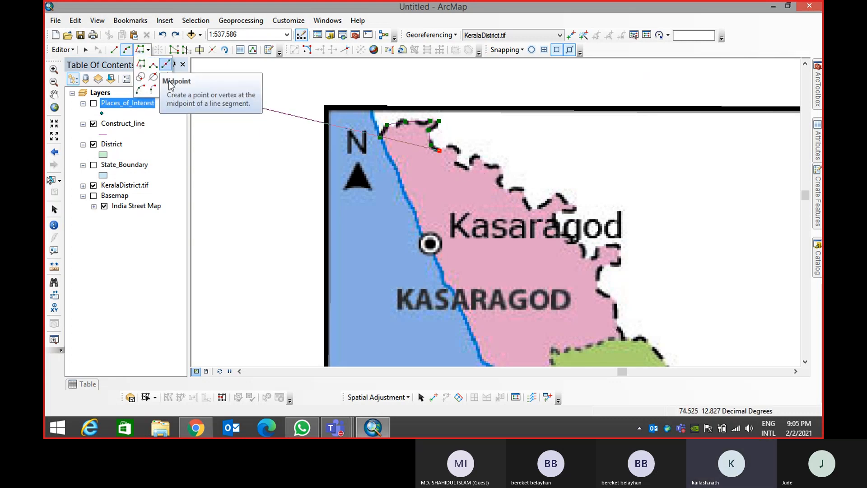
{"action": "left_click", "coordinate": [149, 49]}
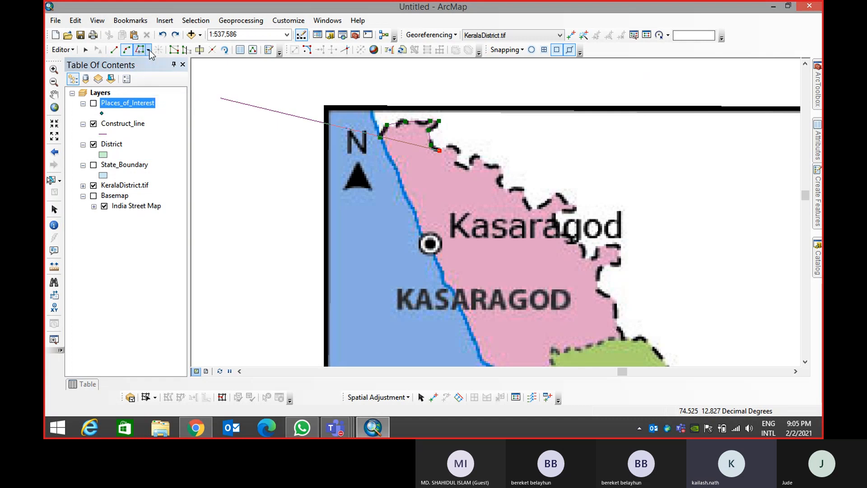
{"action": "left_click", "coordinate": [150, 51]}
{"action": "left_click", "coordinate": [165, 93]}
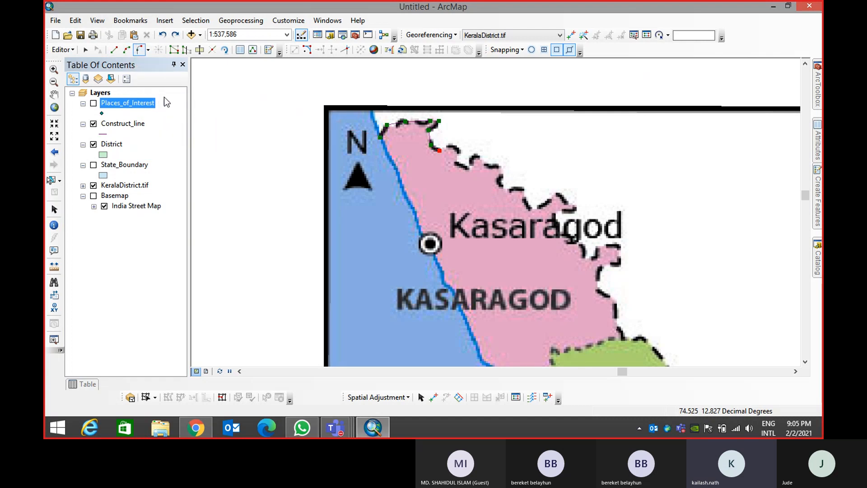
{"action": "left_click", "coordinate": [455, 147]}
{"action": "left_click", "coordinate": [465, 176]}
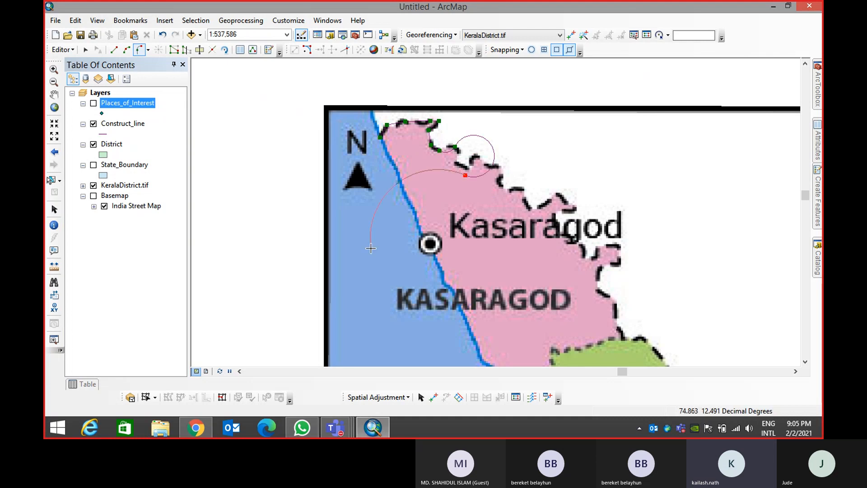
Try an Arc Segment from the last curve's end, and undo all trial curves back to the straight tracing
{"action": "left_click", "coordinate": [148, 50]}
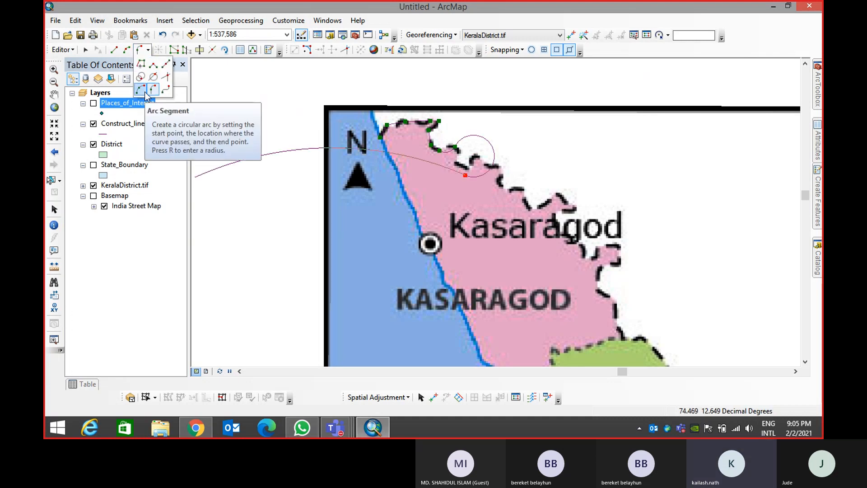
{"action": "left_click", "coordinate": [156, 92]}
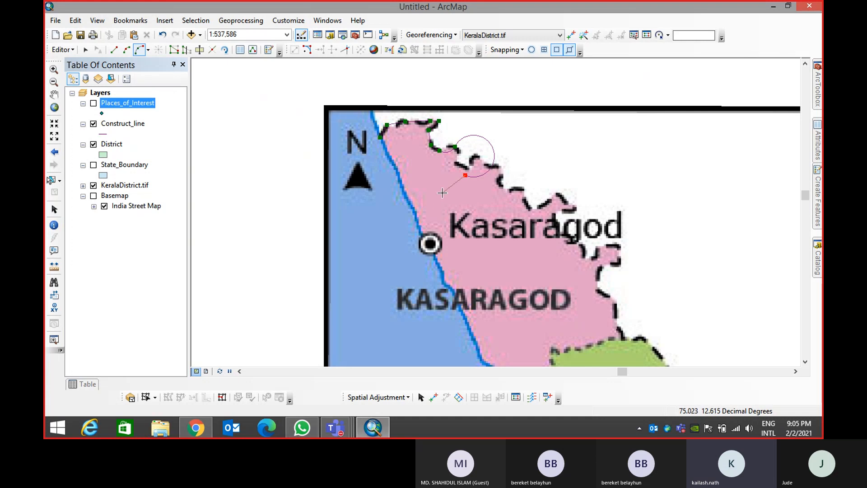
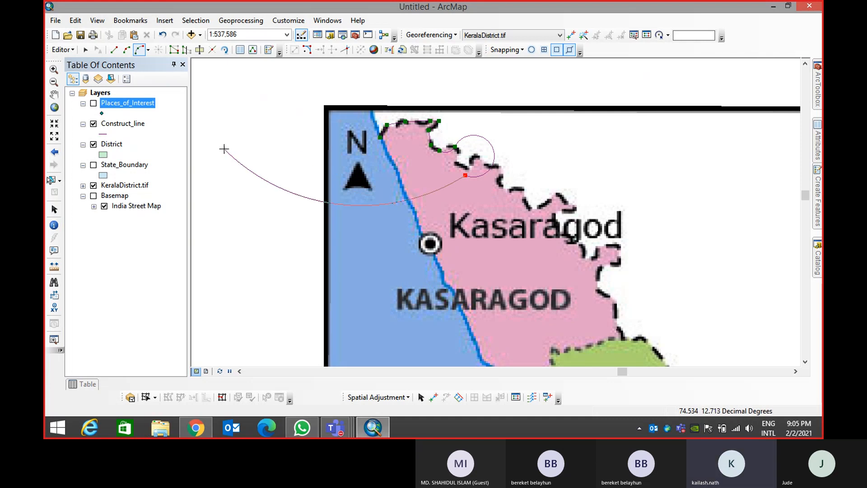
{"action": "left_click", "coordinate": [231, 116]}
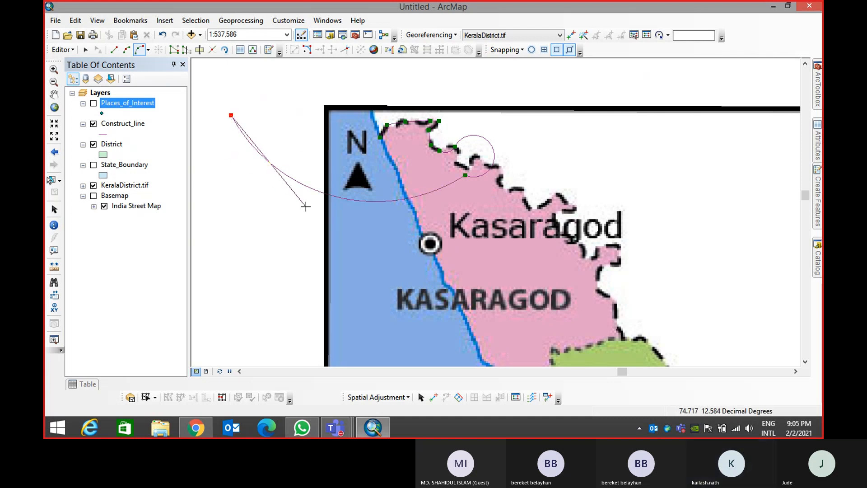
{"action": "key", "text": "ctrl+z"}
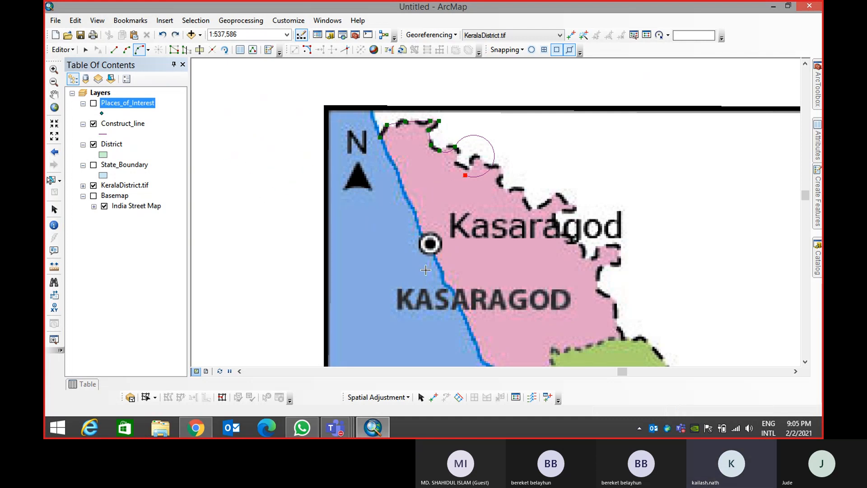
{"action": "right_click", "coordinate": [425, 270]}
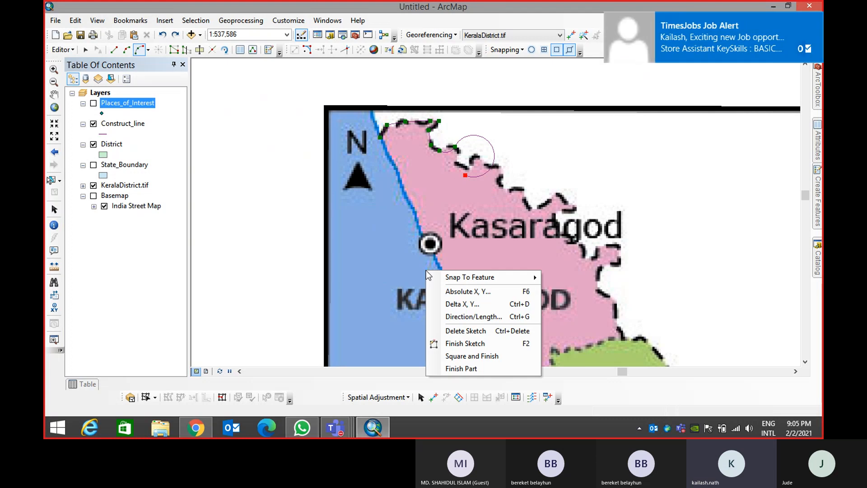
{"action": "key", "text": "Escape"}
{"action": "key", "text": "ctrl+z"}
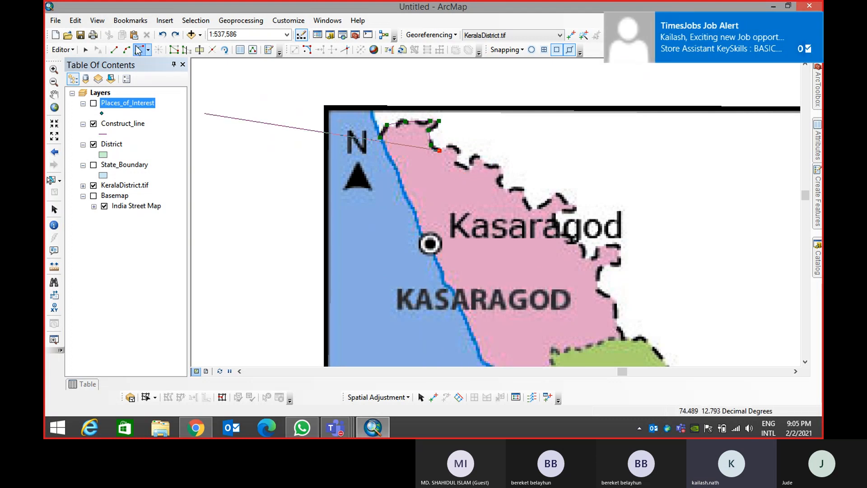
Continue the Construct_line sketch with straight segments along Kasaragod's jagged north-eastern boundary as far as the Kasaragod town label
{"action": "left_click", "coordinate": [114, 50]}
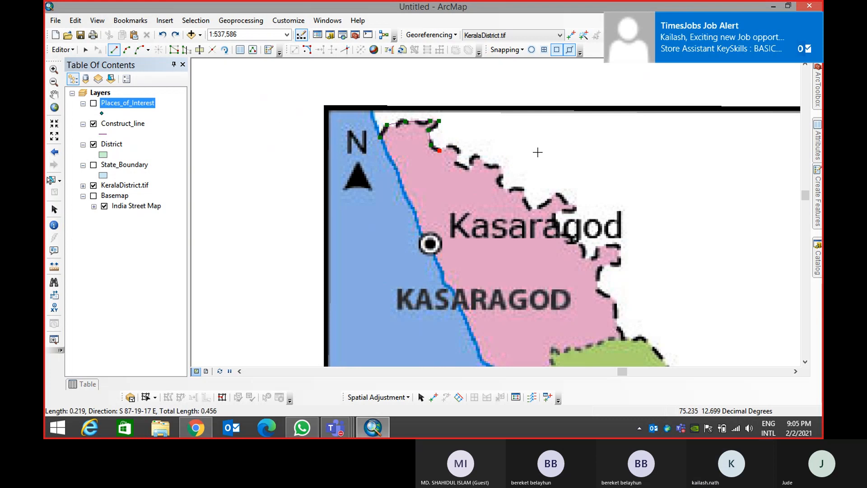
{"action": "left_click", "coordinate": [450, 147]}
{"action": "left_click", "coordinate": [459, 151]}
{"action": "left_click", "coordinate": [456, 160]}
{"action": "left_click", "coordinate": [469, 170]}
{"action": "left_click", "coordinate": [475, 156]}
{"action": "left_click", "coordinate": [487, 166]}
{"action": "left_click", "coordinate": [498, 168]}
{"action": "left_click", "coordinate": [499, 181]}
{"action": "left_click", "coordinate": [509, 191]}
{"action": "left_click", "coordinate": [533, 212]}
{"action": "left_click", "coordinate": [555, 194]}
{"action": "left_click", "coordinate": [573, 208]}
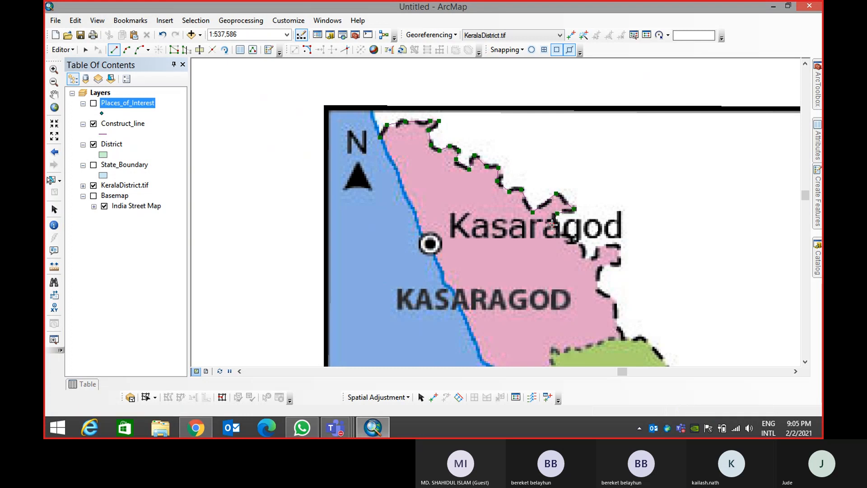
Trace the boundary past the Kasaragod town label and around the small projection on the district's eastern edge
{"action": "left_click", "coordinate": [564, 241]}
{"action": "left_click", "coordinate": [584, 260]}
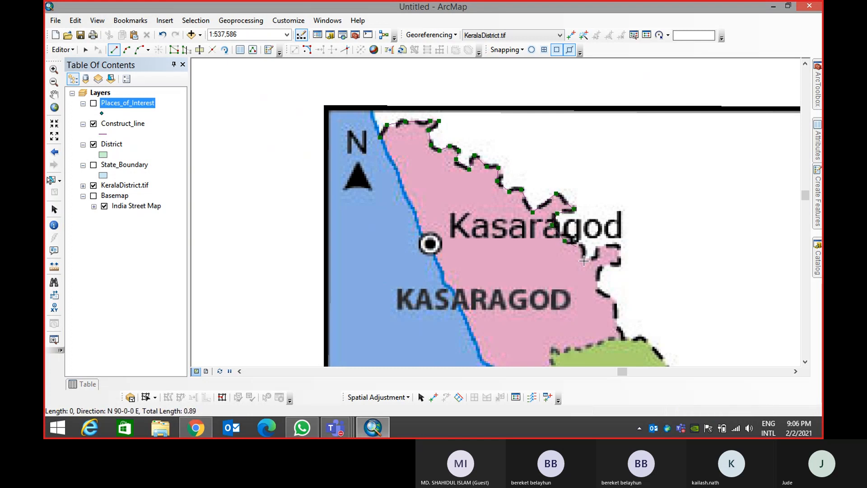
{"action": "left_click", "coordinate": [618, 247]}
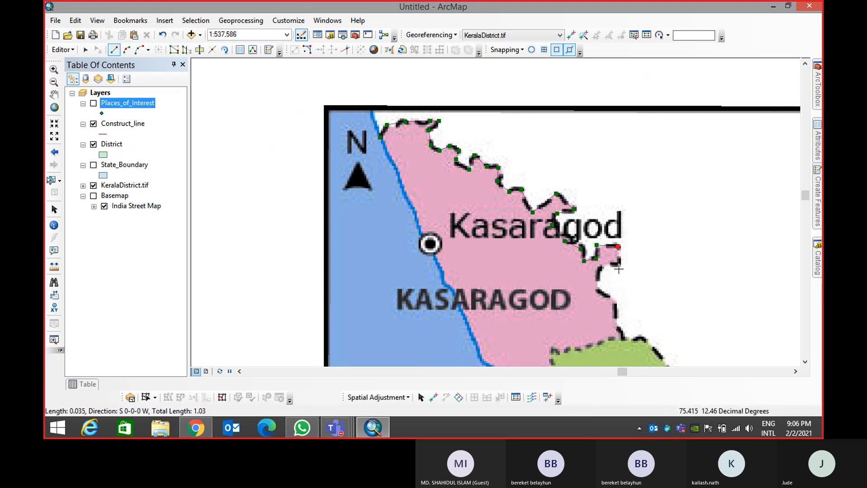
{"action": "left_click", "coordinate": [618, 265]}
{"action": "left_click", "coordinate": [599, 268]}
{"action": "left_click", "coordinate": [599, 283]}
{"action": "left_click", "coordinate": [601, 298]}
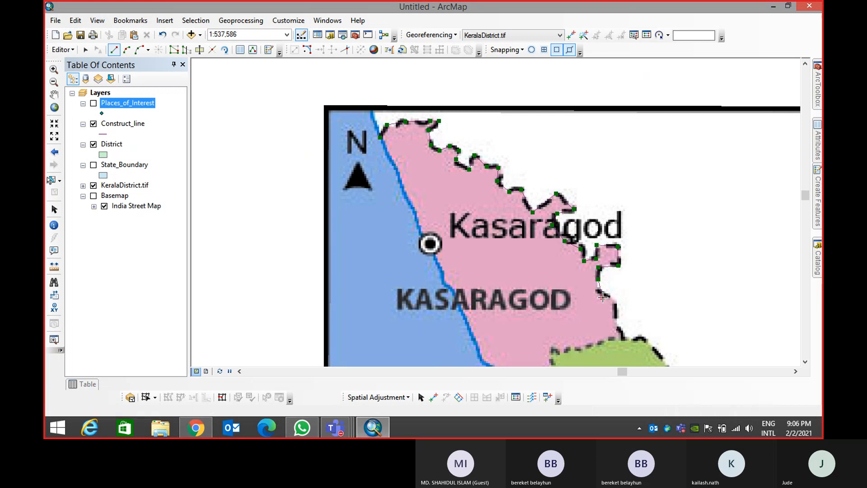
Correct the last vertices below the eastern projection and trace the line past the Kasaragod–Kannur boundary junction
{"action": "left_click", "coordinate": [620, 307]}
{"action": "key", "text": "ctrl+z"}
{"action": "key", "text": "ctrl+z"}
{"action": "left_click", "coordinate": [598, 291]}
{"action": "left_click", "coordinate": [614, 300]}
{"action": "left_click", "coordinate": [617, 329]}
{"action": "left_click", "coordinate": [622, 340]}
{"action": "left_click", "coordinate": [642, 338]}
Extend the sketch along Kannur's north-eastern boundary with straight segments and one arc segment over the rounded bend
{"action": "left_click_drag", "start_coordinate": [631, 324], "coordinate": [468, 151]}
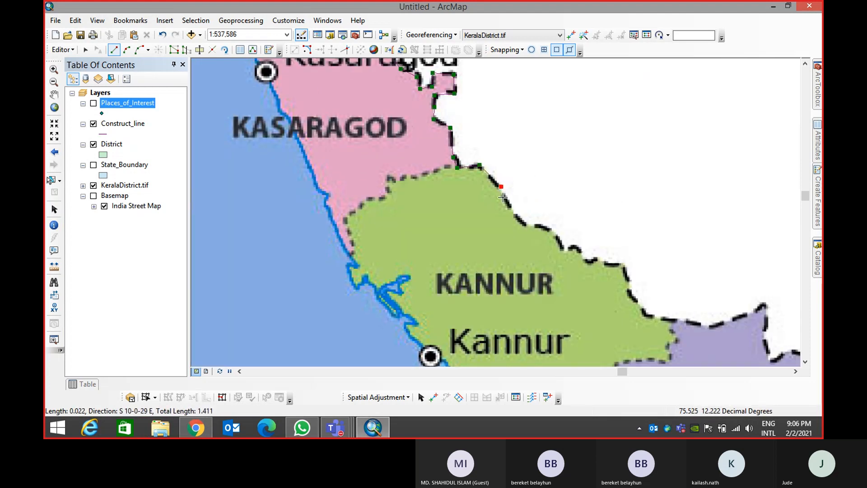
{"action": "left_click", "coordinate": [523, 224]}
{"action": "left_click", "coordinate": [533, 227]}
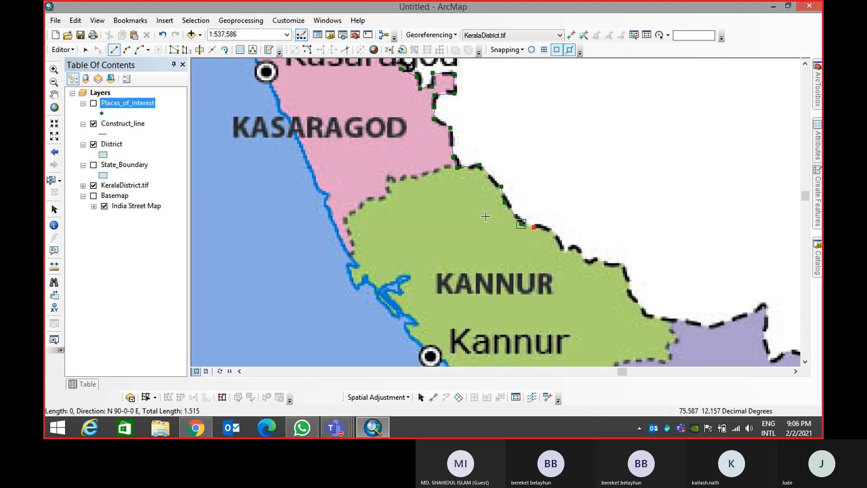
{"action": "left_click", "coordinate": [126, 50]}
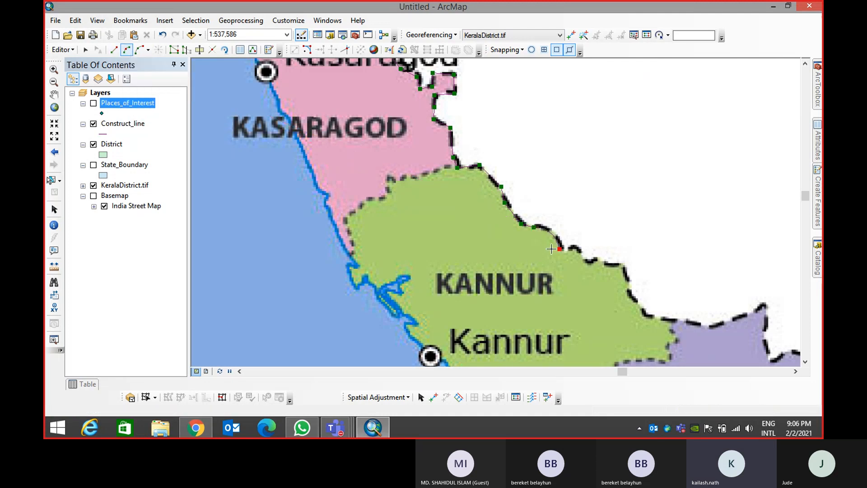
{"action": "left_click", "coordinate": [560, 249]}
Trace the rest of Kannur's north-eastern boundary with straight segments to just inside the purple district's edge, repositioning the last vertex
{"action": "left_click", "coordinate": [114, 49]}
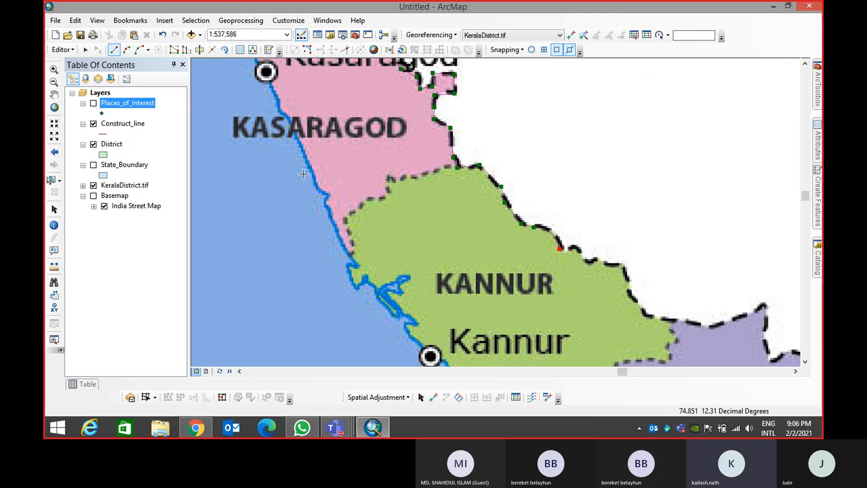
{"action": "left_click", "coordinate": [572, 248]}
{"action": "left_click", "coordinate": [582, 249]}
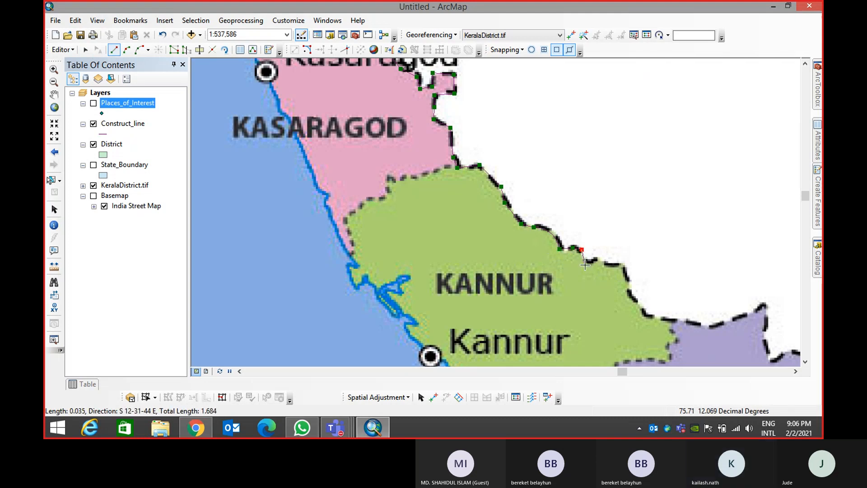
{"action": "left_click", "coordinate": [586, 262]}
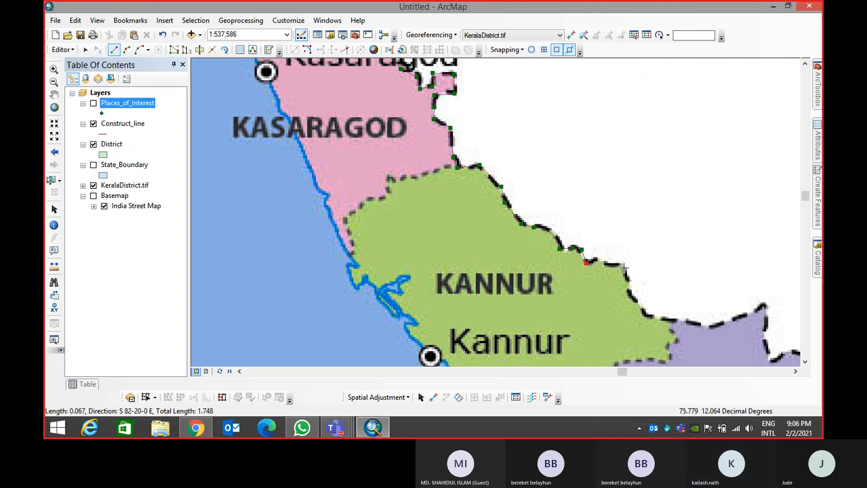
{"action": "left_click", "coordinate": [630, 294]}
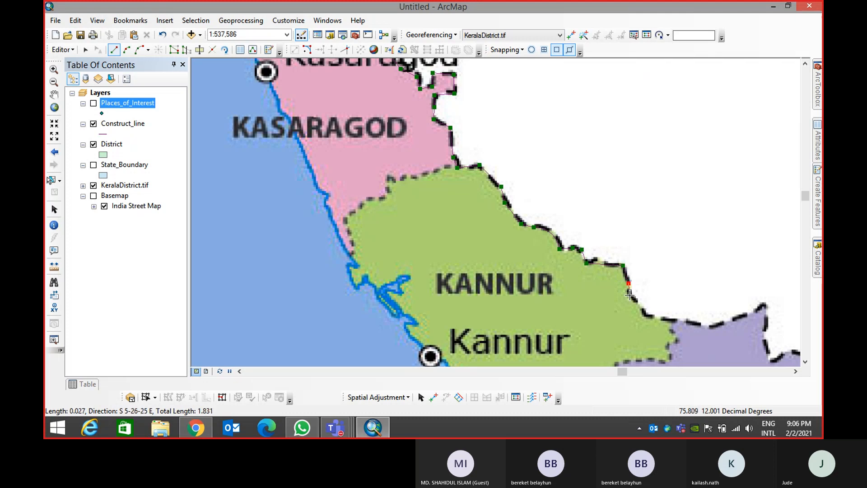
{"action": "left_click", "coordinate": [643, 306]}
{"action": "left_click", "coordinate": [660, 319]}
{"action": "left_click", "coordinate": [675, 321]}
{"action": "left_click", "coordinate": [699, 323]}
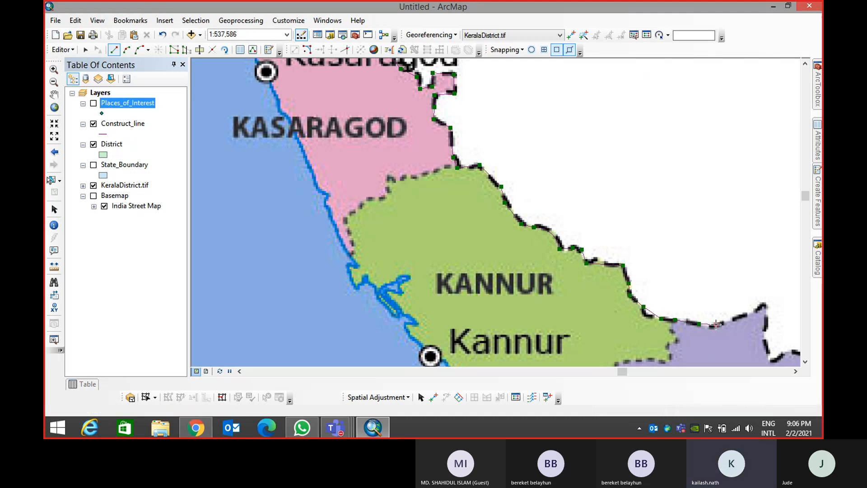
{"action": "key", "text": "ctrl+z"}
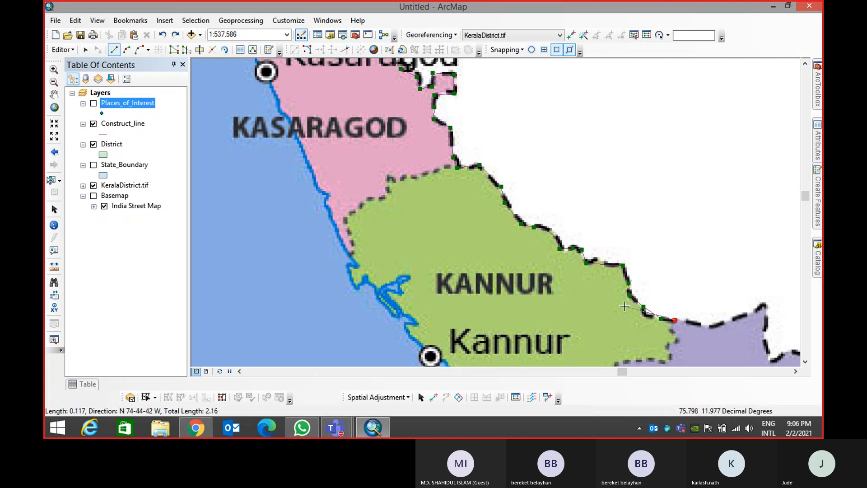
{"action": "left_click", "coordinate": [695, 324]}
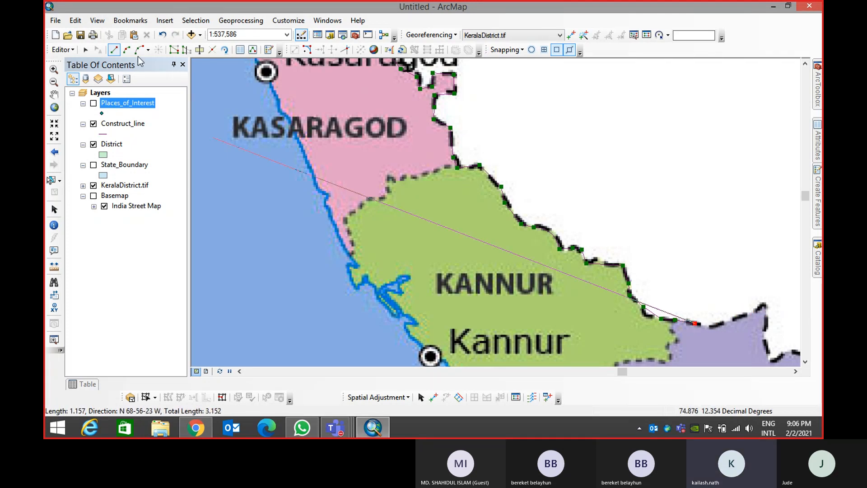
Continue the boundary sketch along the purple Wayanad district's northern edge with an arc segment, ending at its sharp northern peak
{"action": "left_click", "coordinate": [147, 50]}
{"action": "left_click", "coordinate": [153, 89]}
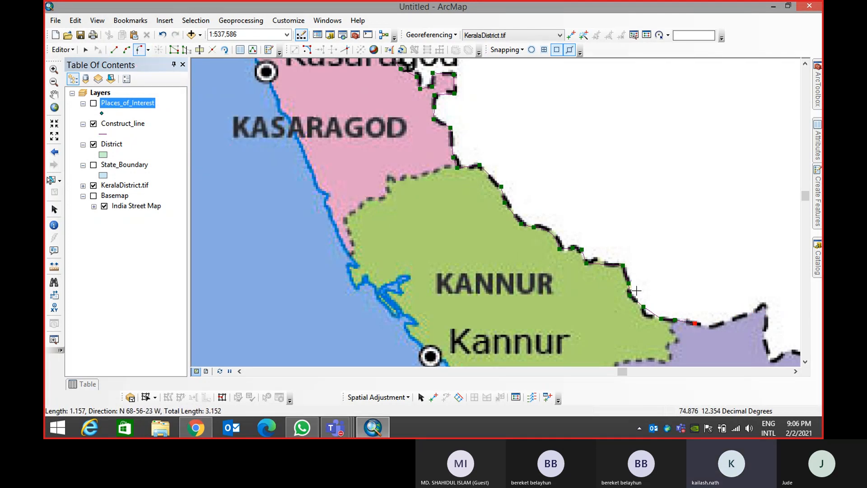
{"action": "left_click", "coordinate": [737, 318]}
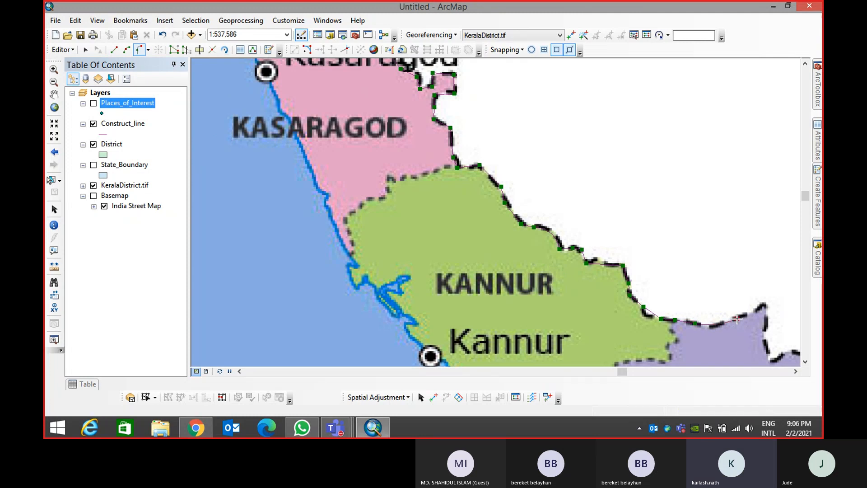
{"action": "left_click", "coordinate": [763, 306]}
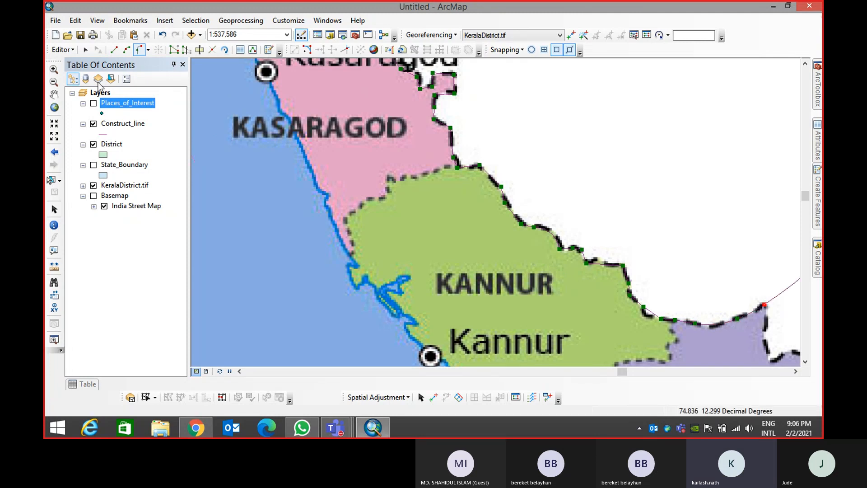
Trace down from Wayanad's northern peak with straight segments and add an arc segment over the first rounded bump
{"action": "left_click", "coordinate": [114, 50]}
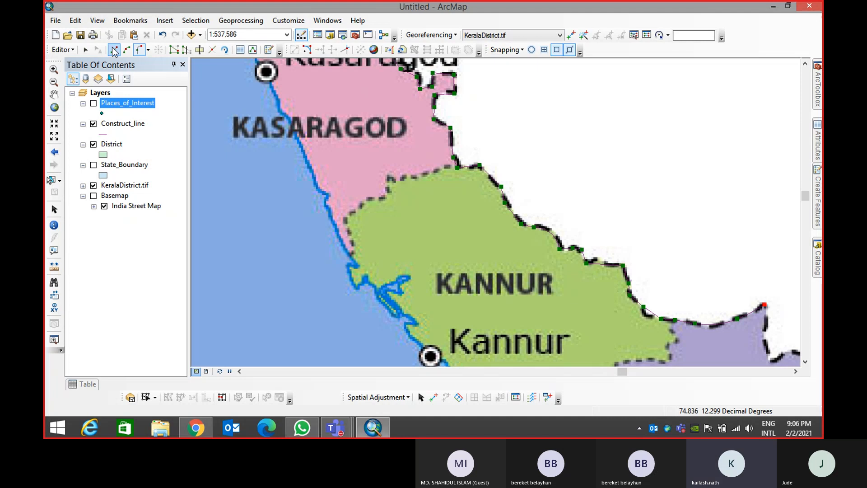
{"action": "left_click", "coordinate": [762, 341]}
{"action": "left_click_drag", "start_coordinate": [756, 346], "coordinate": [524, 244]}
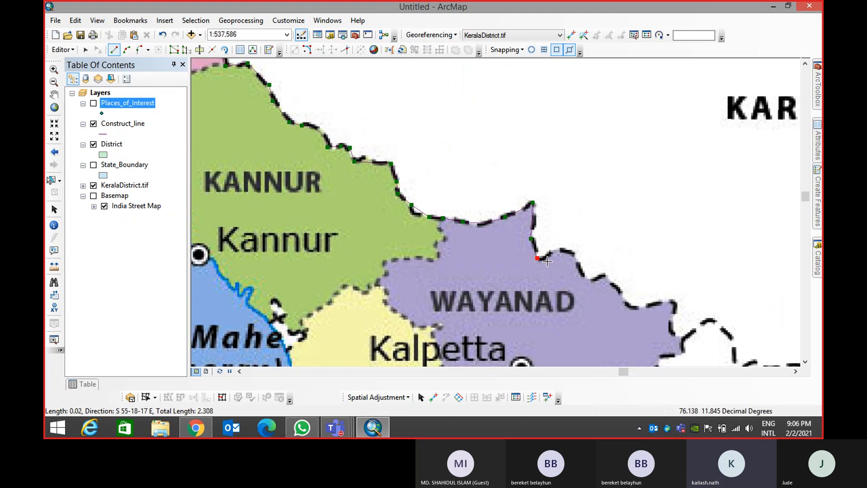
{"action": "left_click", "coordinate": [537, 258]}
{"action": "left_click", "coordinate": [550, 253]}
{"action": "left_click", "coordinate": [138, 50]}
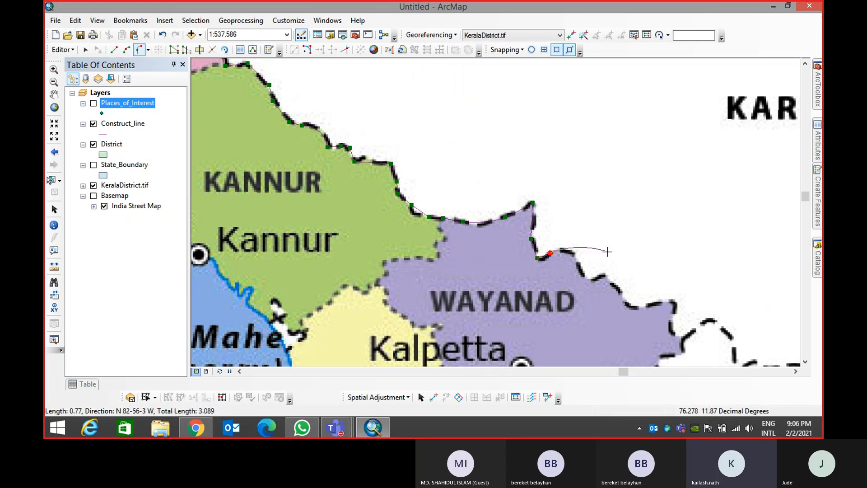
{"action": "left_click", "coordinate": [574, 256]}
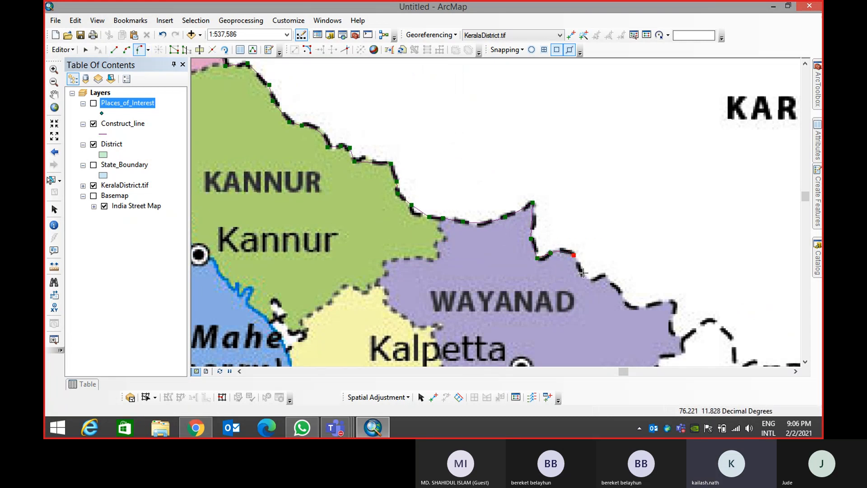
Add a straight segment down to the next notch on Wayanad's north-eastern boundary and an arc over the small bump
{"action": "left_click", "coordinate": [114, 50]}
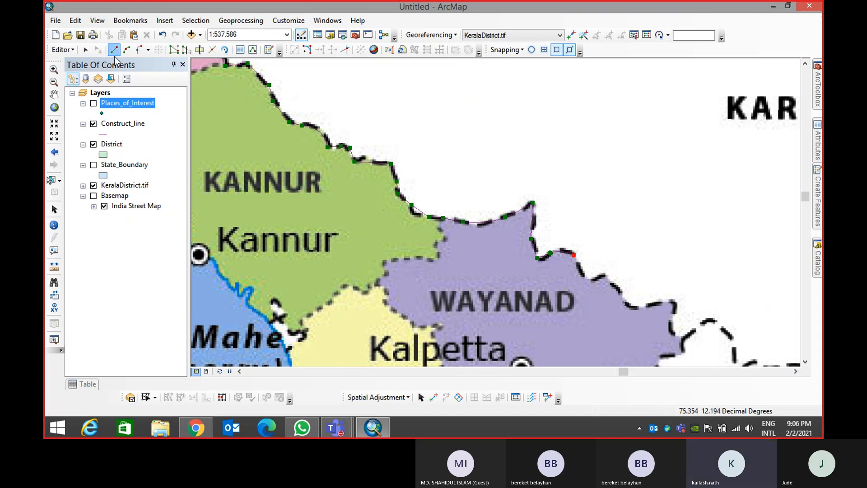
{"action": "left_click", "coordinate": [582, 276]}
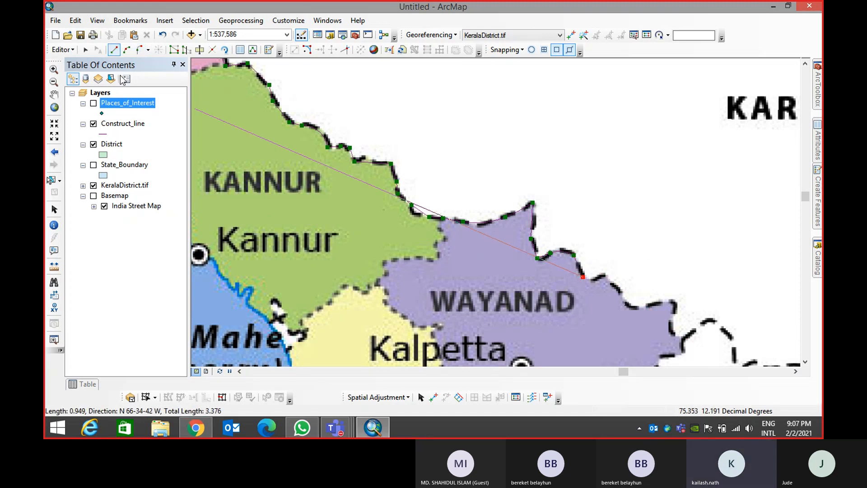
{"action": "left_click", "coordinate": [139, 51]}
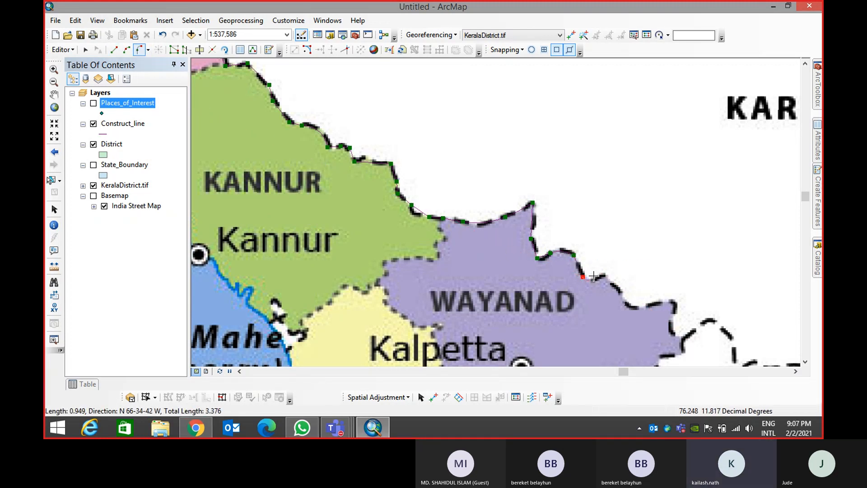
{"action": "left_click", "coordinate": [593, 280]}
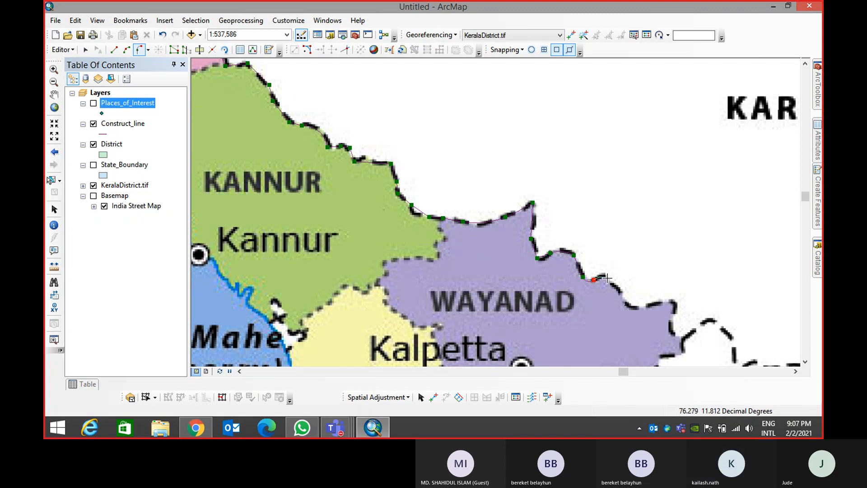
{"action": "left_click", "coordinate": [606, 279]}
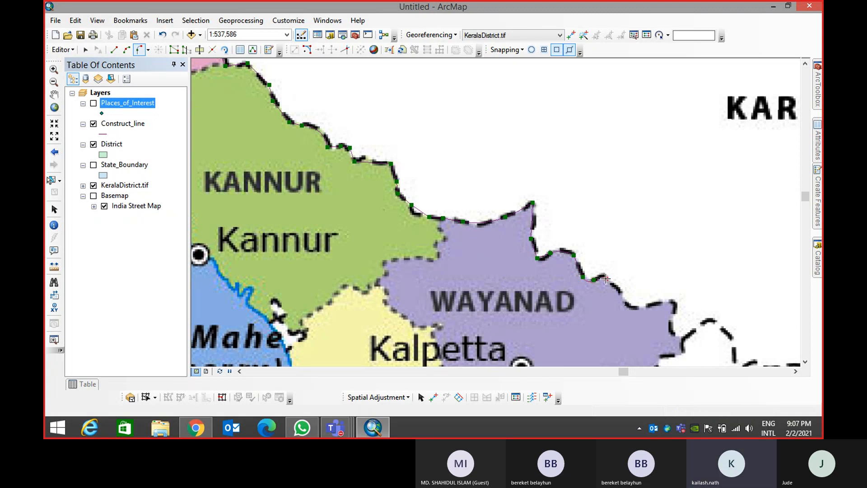
{"action": "left_click", "coordinate": [115, 49]}
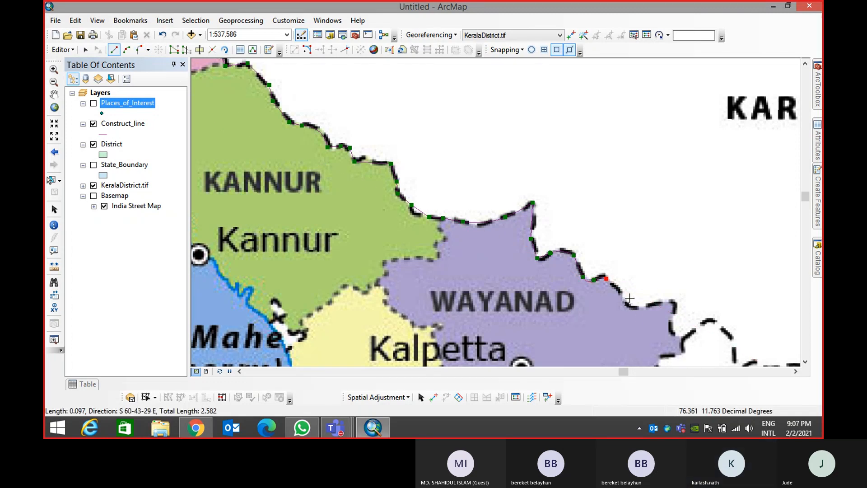
{"action": "left_click", "coordinate": [619, 287]}
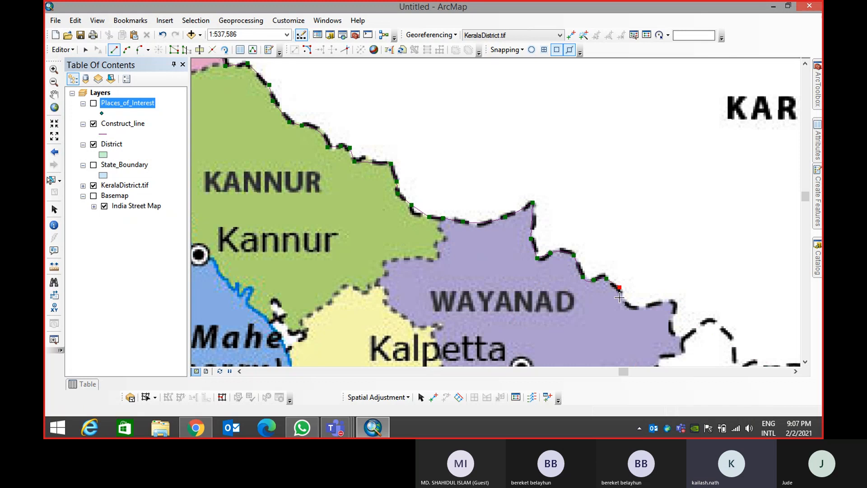
{"action": "left_click", "coordinate": [139, 49]}
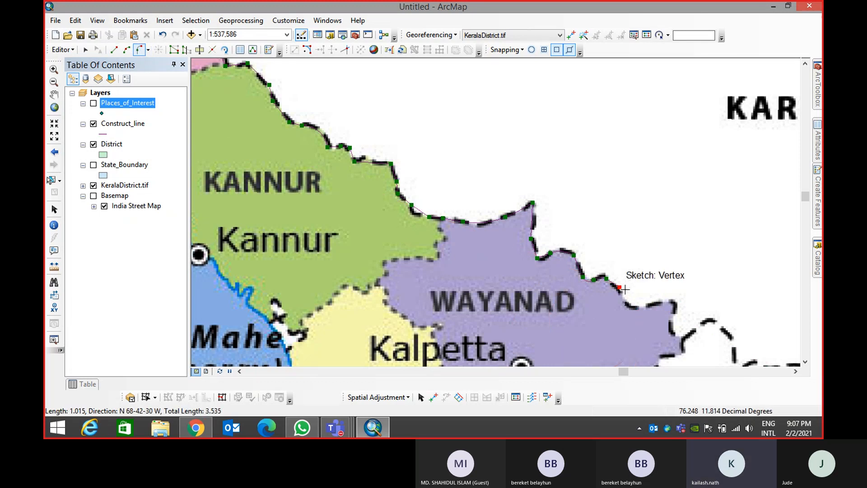
{"action": "left_click", "coordinate": [623, 298]}
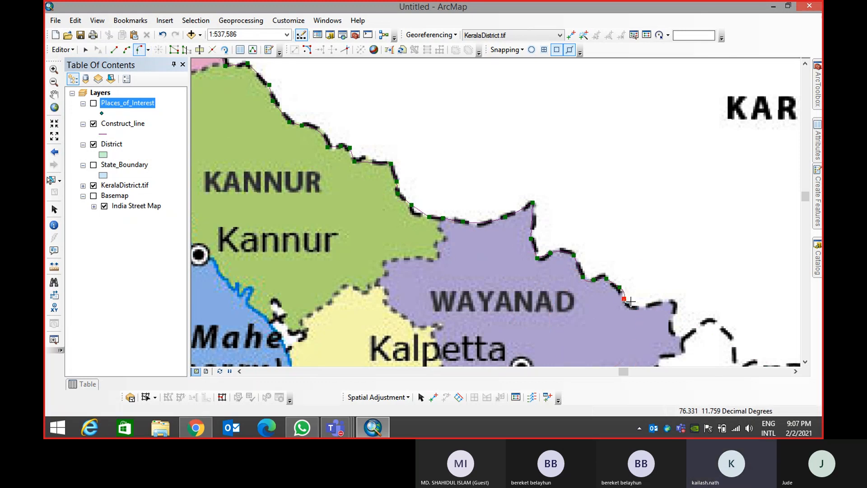
{"action": "key", "text": "ctrl+z"}
Trace Wayanad's boundary below the second bump with short straight segments and an arc through the inward bend
{"action": "left_click", "coordinate": [114, 49]}
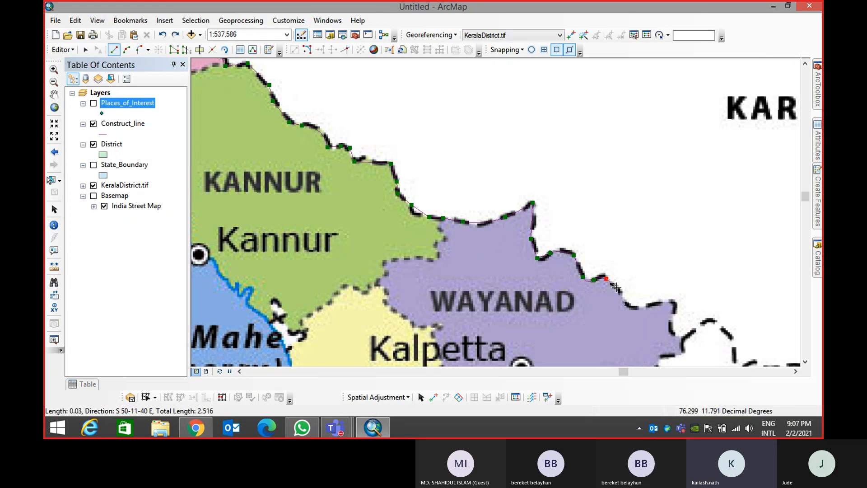
{"action": "left_click", "coordinate": [617, 298]}
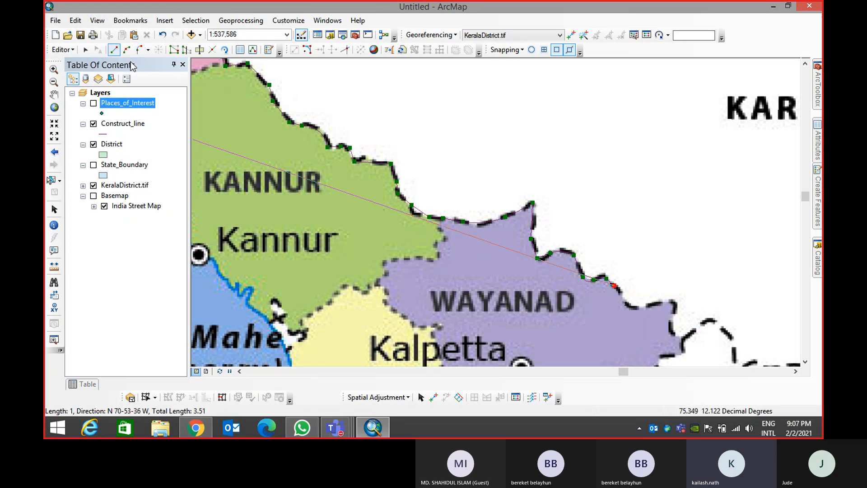
{"action": "left_click", "coordinate": [139, 49]}
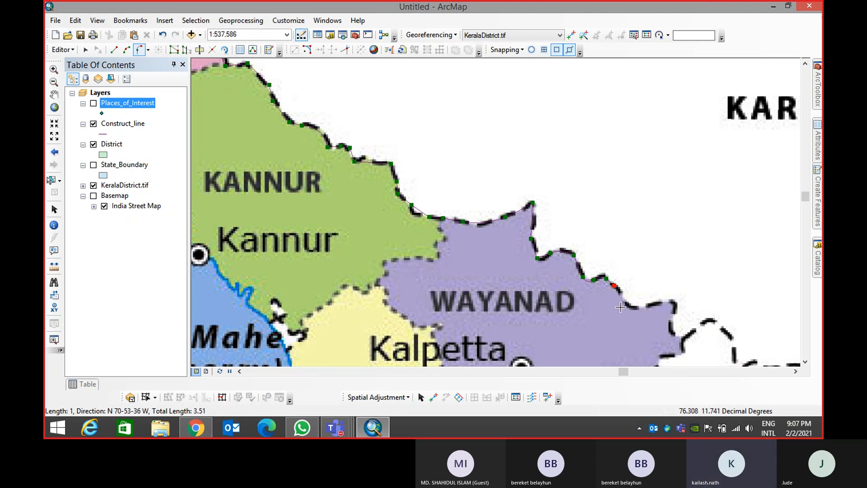
{"action": "left_click", "coordinate": [622, 297]}
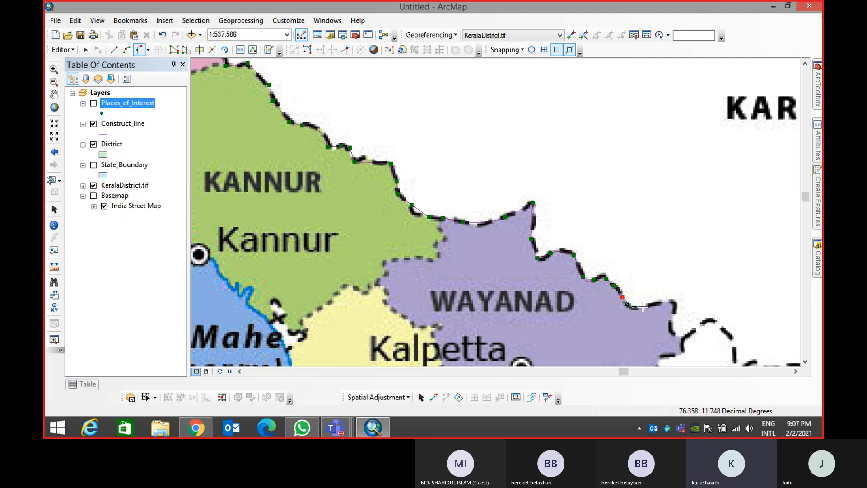
{"action": "left_click", "coordinate": [641, 307]}
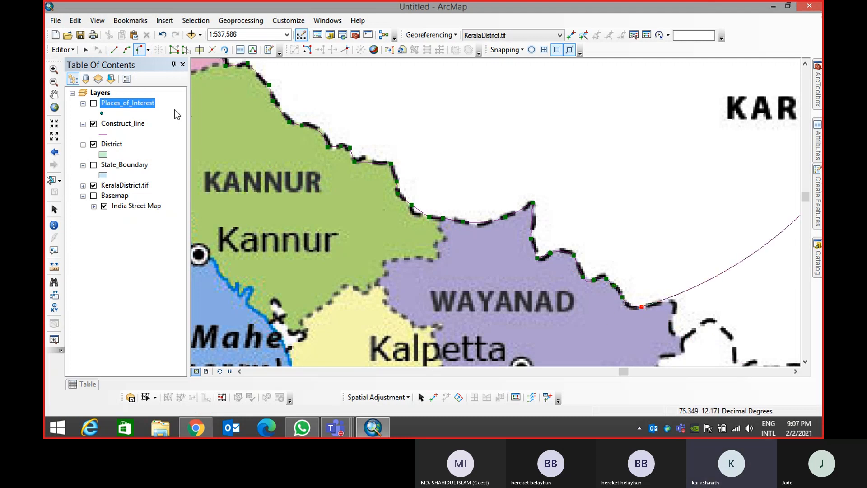
Trace to Wayanad's north-eastern corner, around it with an arc, and down to the junction with the neighbouring states' dashed border
{"action": "left_click", "coordinate": [114, 50]}
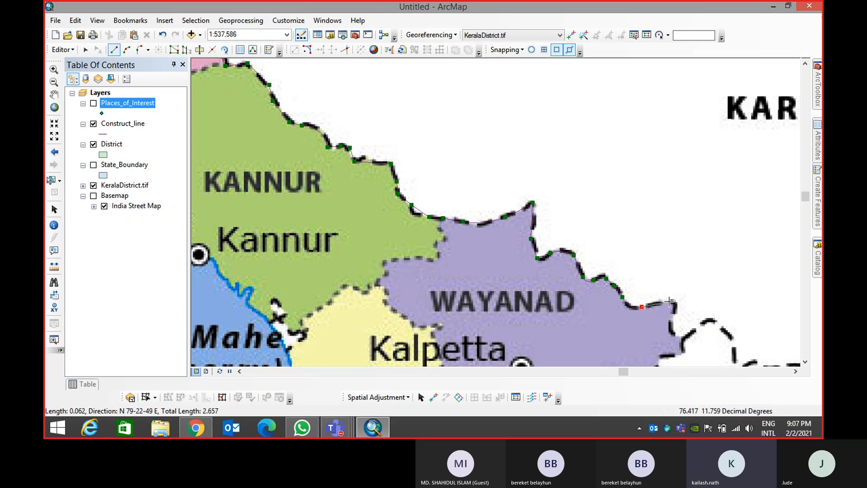
{"action": "left_click", "coordinate": [668, 302]}
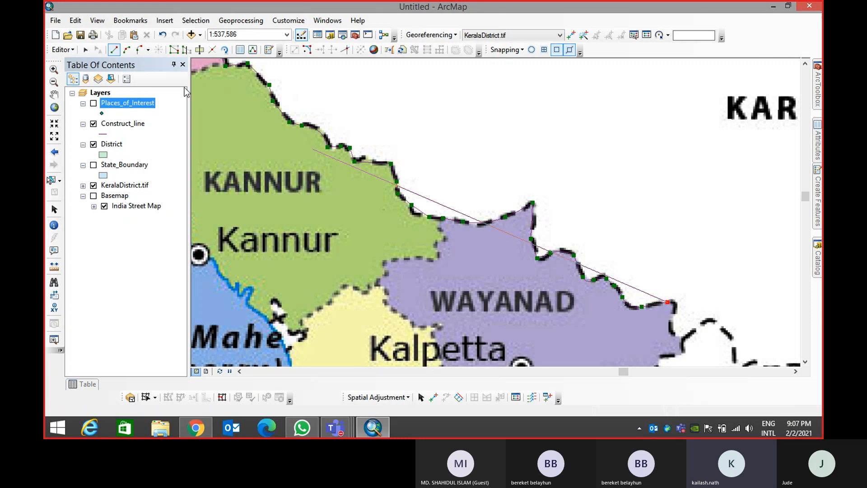
{"action": "left_click", "coordinate": [134, 51]}
{"action": "left_click", "coordinate": [675, 311]}
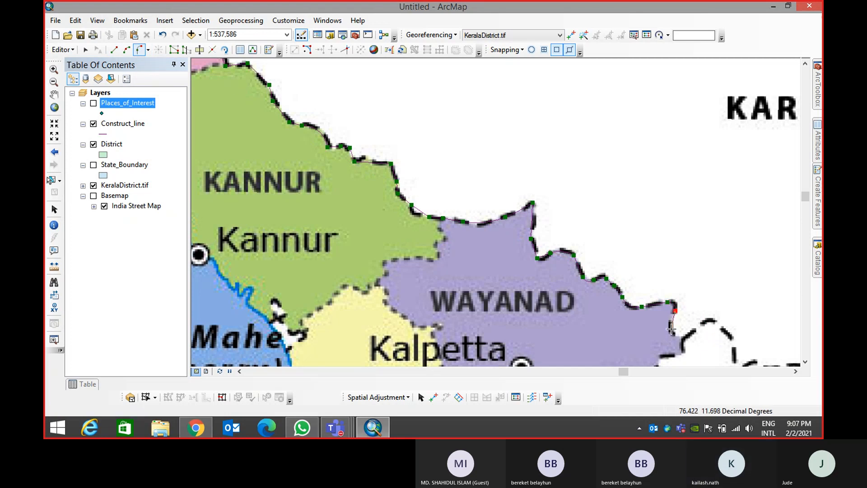
{"action": "left_click", "coordinate": [673, 322]}
{"action": "left_click", "coordinate": [683, 338]}
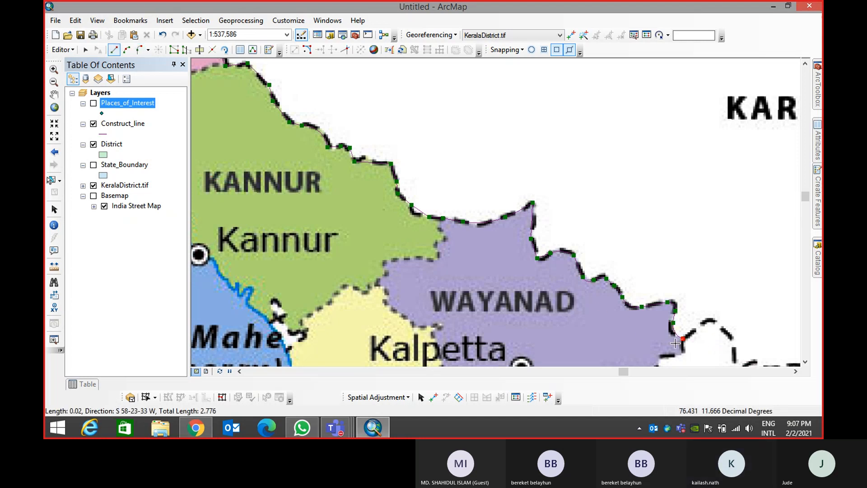
Trace Wayanad's south-eastern boundary westward from the border junction with straight segments
{"action": "left_click", "coordinate": [681, 353]}
{"action": "left_click", "coordinate": [660, 356]}
{"action": "left_click_drag", "start_coordinate": [655, 350], "coordinate": [622, 198]}
{"action": "left_click", "coordinate": [625, 220]}
{"action": "left_click", "coordinate": [614, 225]}
{"action": "left_click", "coordinate": [601, 226]}
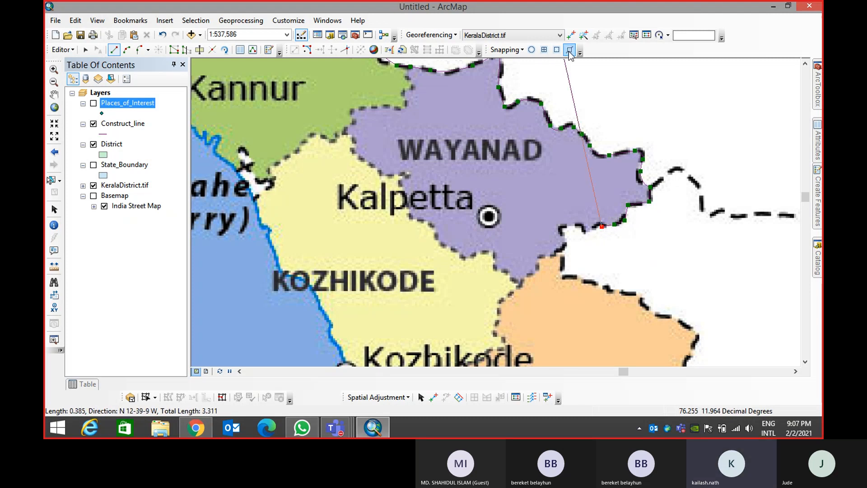
Switch vertex snapping back on and trace Wayanad's southern boundary to its junction with the orange district
{"action": "left_click", "coordinate": [557, 50]}
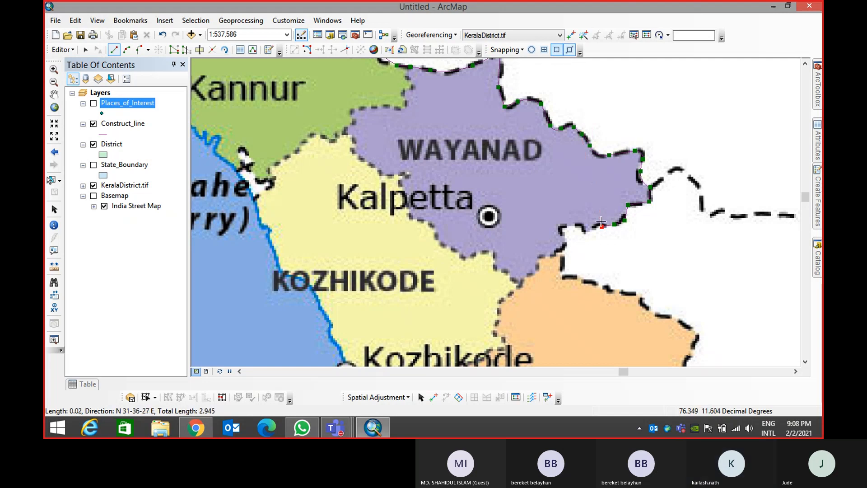
{"action": "left_click", "coordinate": [578, 225]}
{"action": "left_click", "coordinate": [563, 234]}
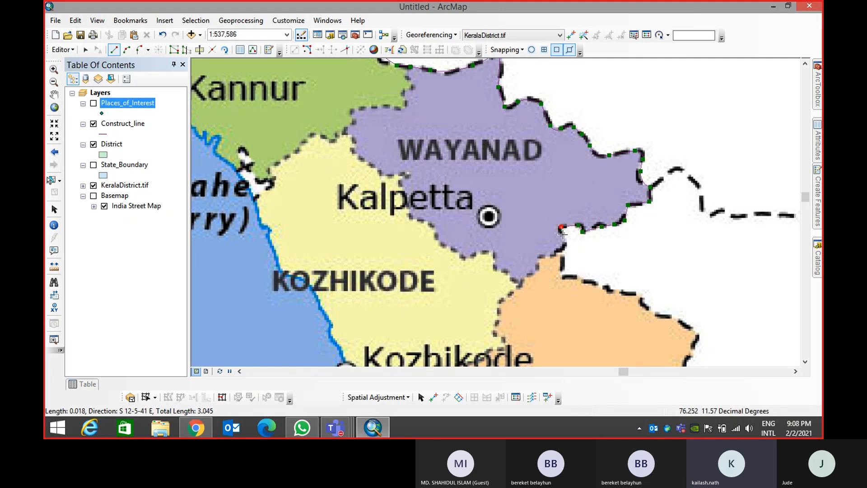
{"action": "left_click", "coordinate": [554, 255]}
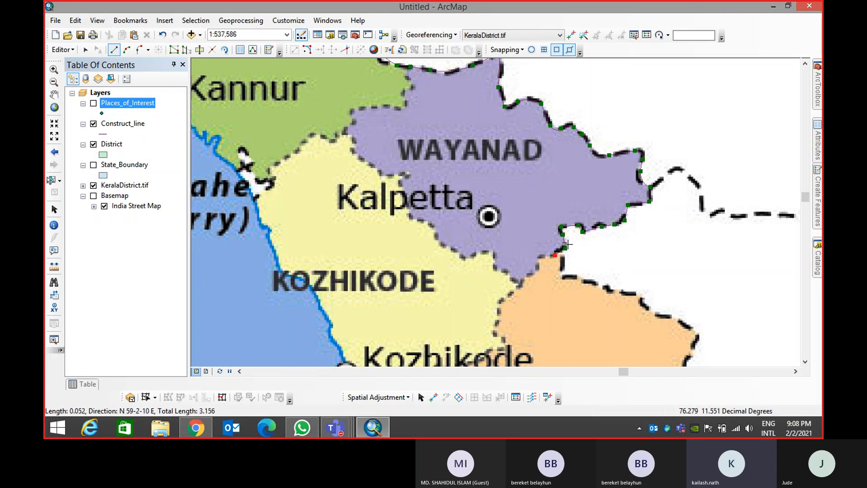
Toggle the Snap To Sketch option off and on again
{"action": "left_click", "coordinate": [505, 50]}
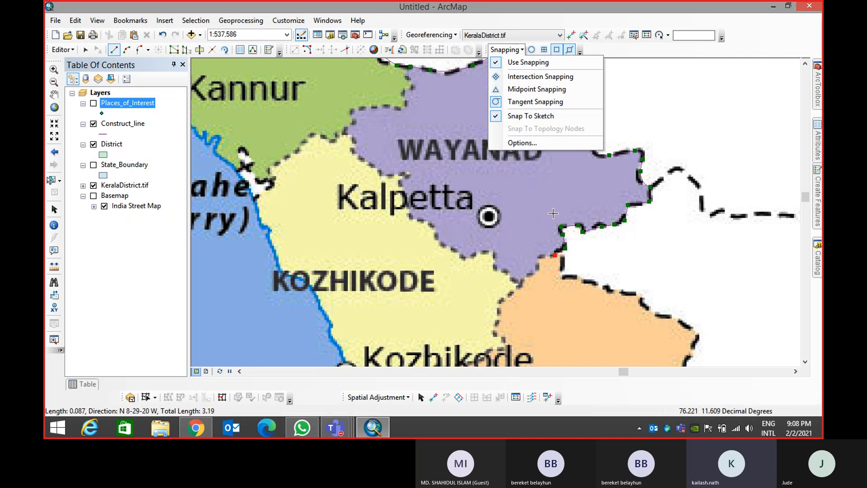
{"action": "left_click", "coordinate": [510, 120]}
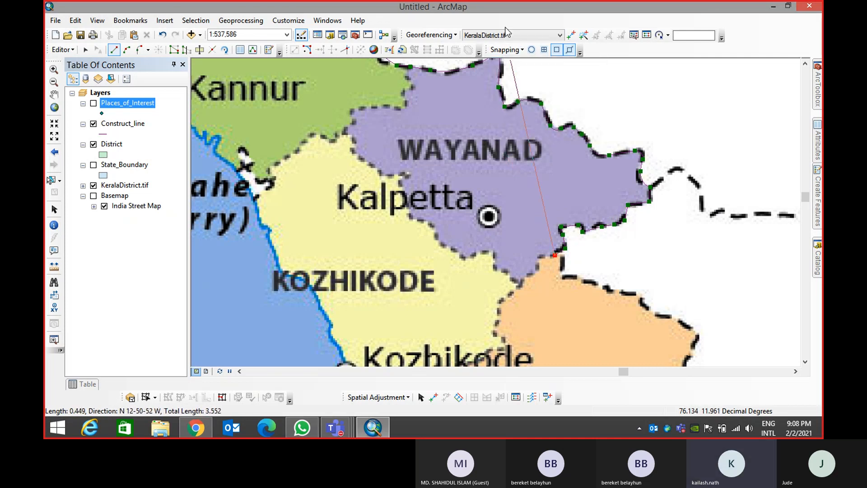
{"action": "left_click", "coordinate": [506, 50]}
{"action": "left_click", "coordinate": [535, 118]}
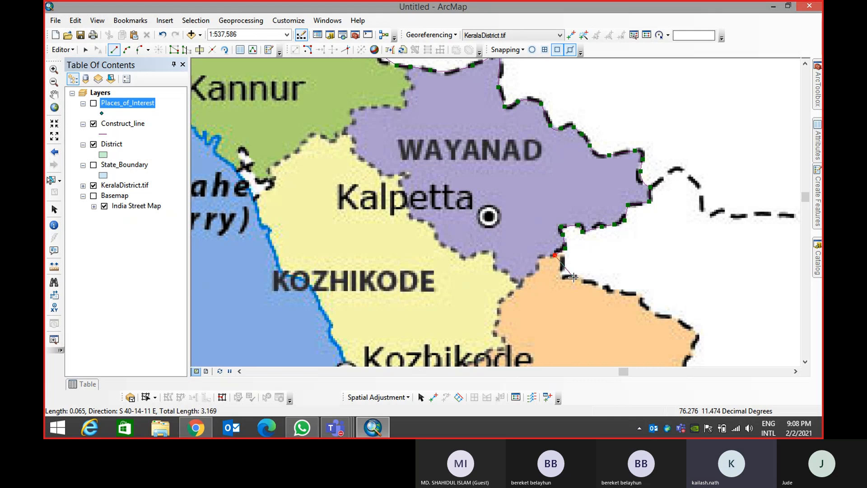
Finish the boundary sketch at Wayanad's junction with the orange district and go back to its starting end in northern Kasaragod
{"action": "key", "text": "F2"}
{"action": "left_click_drag", "start_coordinate": [512, 189], "coordinate": [684, 264]}
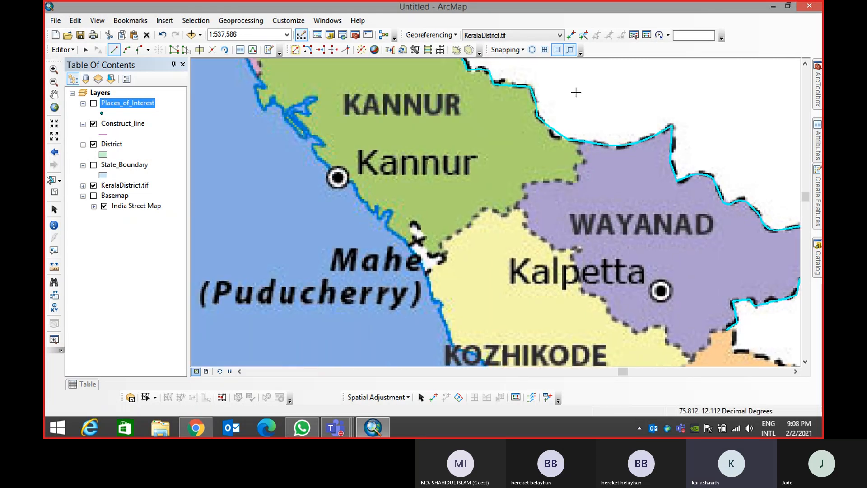
{"action": "left_click_drag", "start_coordinate": [361, 151], "coordinate": [516, 328]}
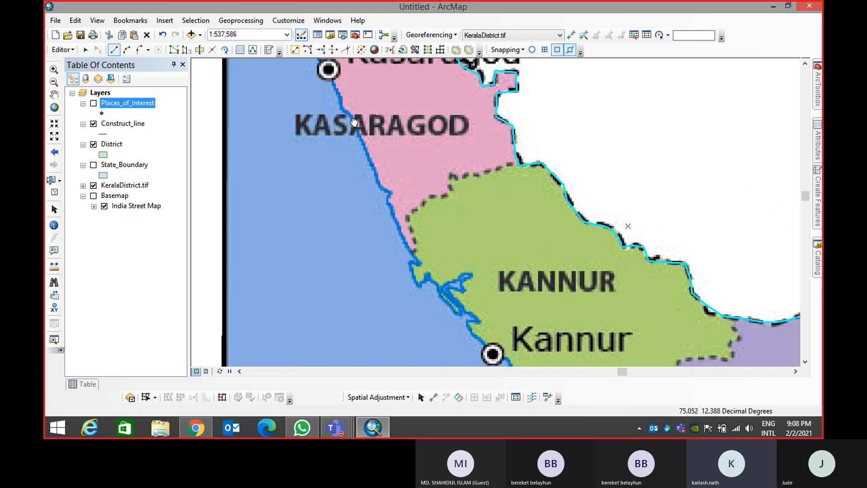
{"action": "left_click_drag", "start_coordinate": [355, 126], "coordinate": [469, 324]}
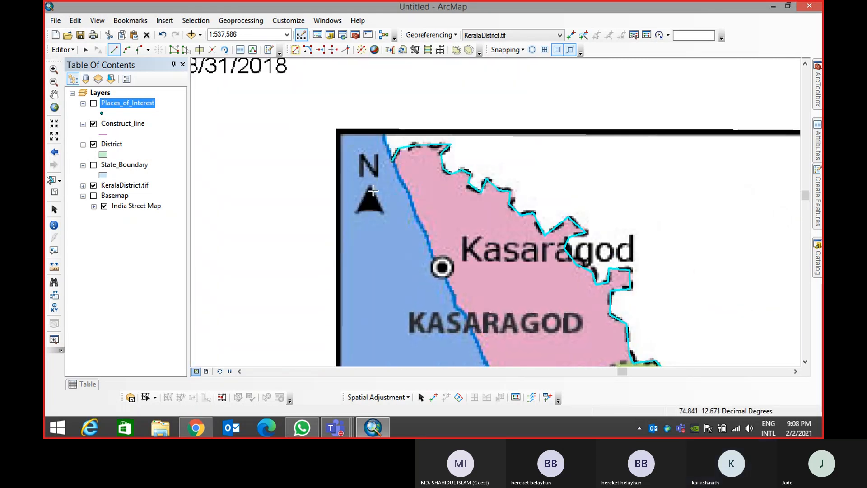
Start a coastline sketch at the northern end of Kasaragod's boundary and trace straight segments southward past Kasaragod town
{"action": "left_click", "coordinate": [392, 161]}
{"action": "left_click", "coordinate": [404, 186]}
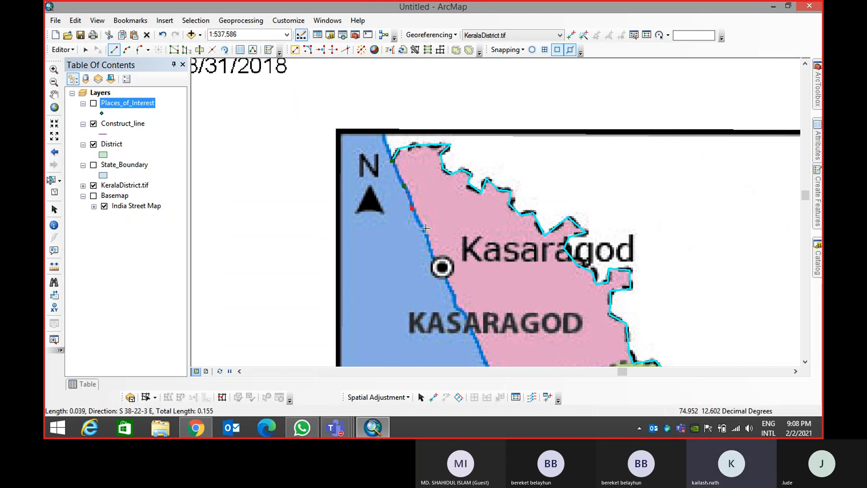
{"action": "left_click", "coordinate": [430, 241]}
{"action": "left_click", "coordinate": [435, 270]}
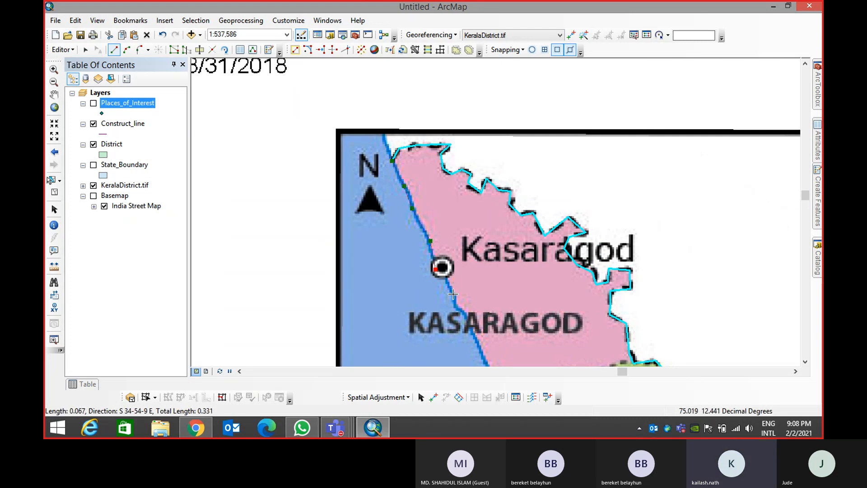
{"action": "key", "text": "ctrl+z"}
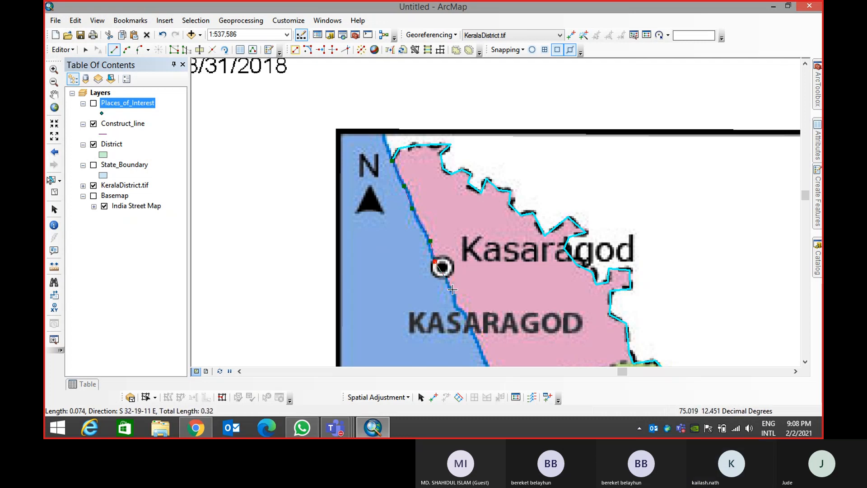
{"action": "left_click", "coordinate": [467, 314]}
{"action": "left_click", "coordinate": [482, 351]}
Continue tracing Kasaragod's southern coastline with straight segments down to its junction with Kannur
{"action": "left_click_drag", "start_coordinate": [488, 341], "coordinate": [446, 161]}
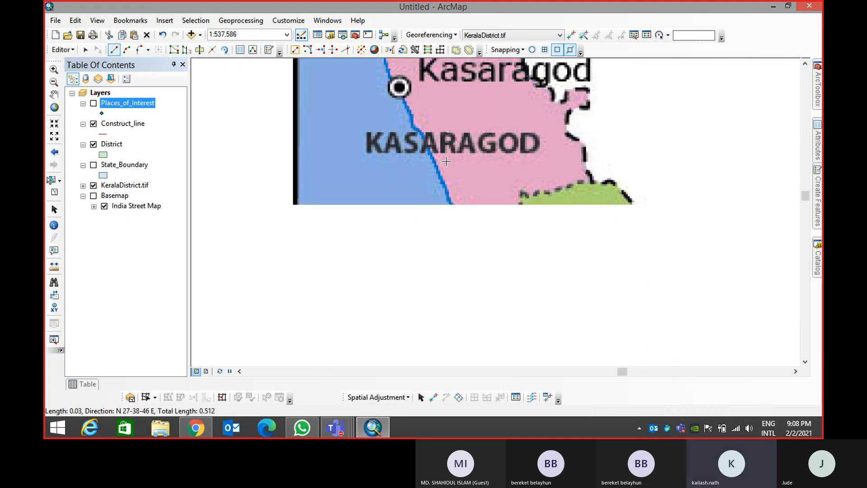
{"action": "left_click", "coordinate": [449, 205]}
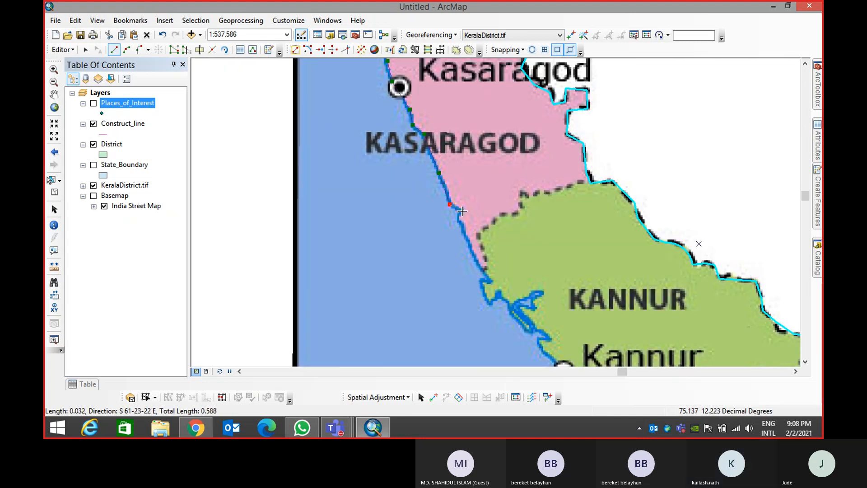
{"action": "left_click", "coordinate": [459, 222]}
{"action": "left_click", "coordinate": [469, 250]}
{"action": "left_click", "coordinate": [483, 282]}
Trace Kannur's northern coastline, following its small headland and the branched inlet with straight segments
{"action": "left_click", "coordinate": [491, 284]}
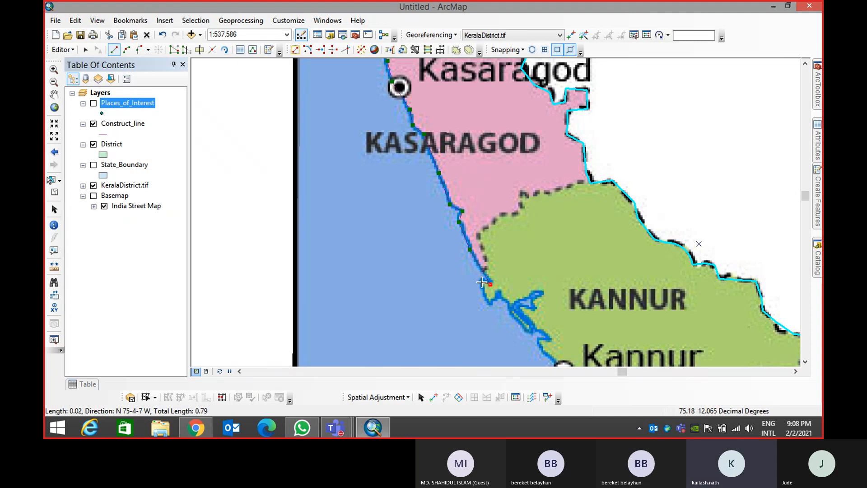
{"action": "left_click", "coordinate": [489, 302]}
{"action": "left_click", "coordinate": [498, 295]}
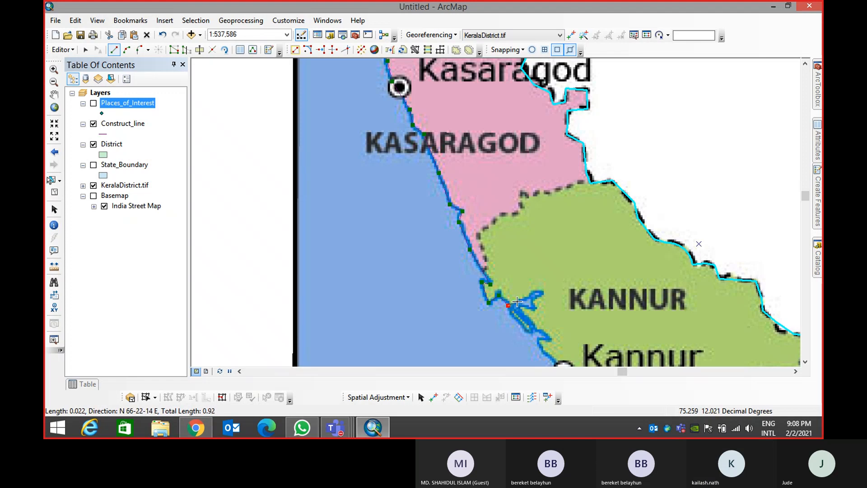
{"action": "left_click", "coordinate": [542, 293]}
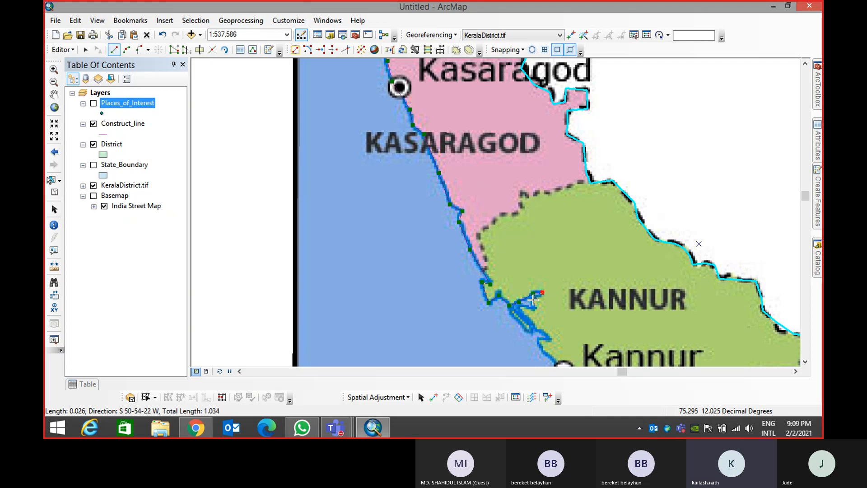
{"action": "left_click", "coordinate": [533, 300]}
{"action": "left_click", "coordinate": [534, 308]}
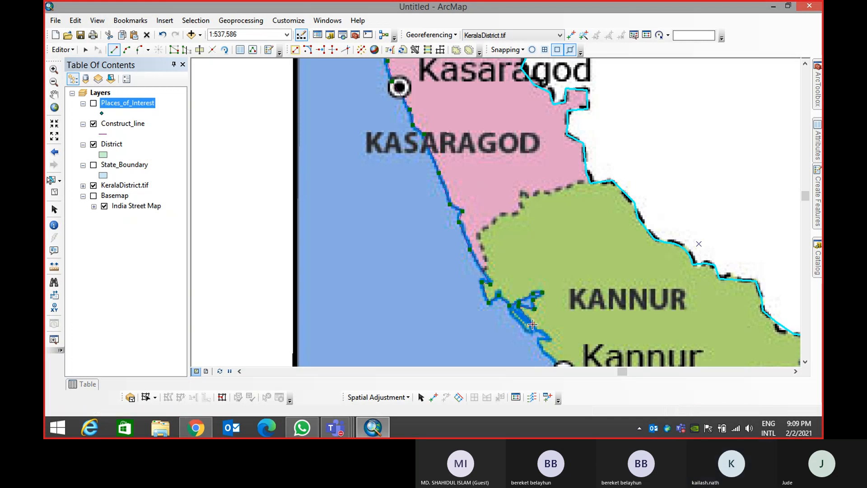
{"action": "left_click", "coordinate": [550, 338]}
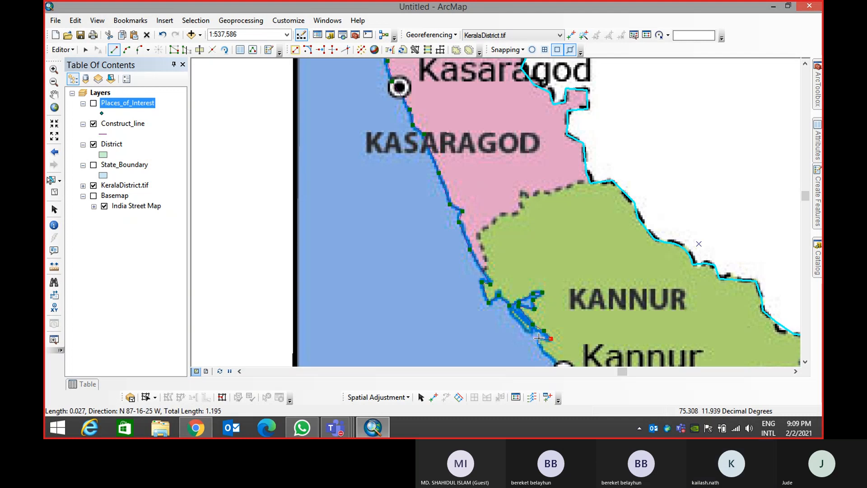
Continue the coastline sketch southward from the branched inlet to just past Kannur town
{"action": "left_click", "coordinate": [540, 344]}
{"action": "left_click", "coordinate": [554, 362]}
{"action": "left_click_drag", "start_coordinate": [555, 361], "coordinate": [421, 193]}
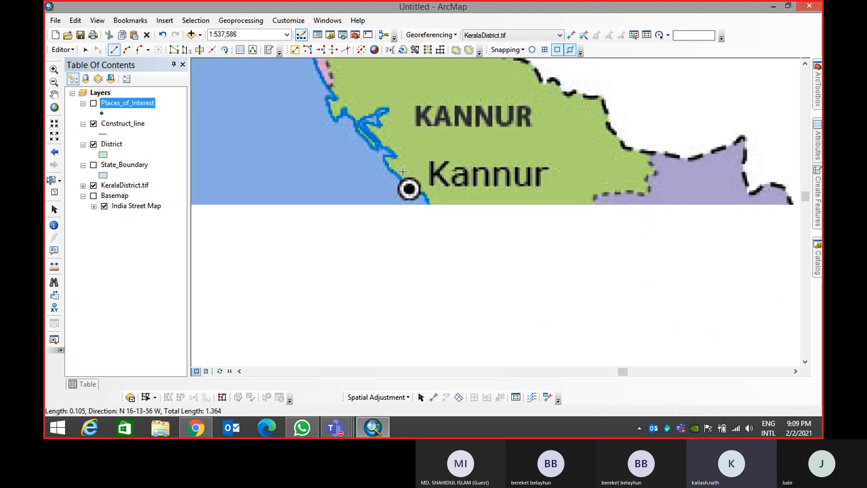
{"action": "left_click", "coordinate": [418, 193]}
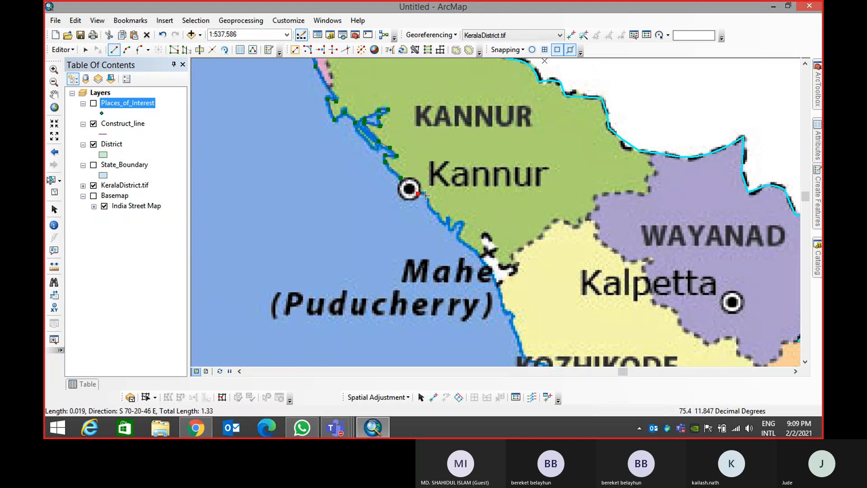
{"action": "left_click", "coordinate": [425, 195]}
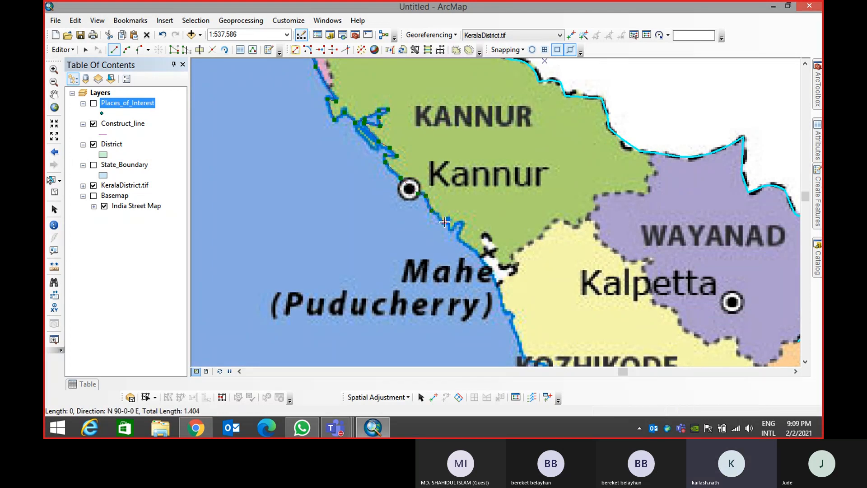
Trace the narrow coastal indentations between Kannur town and Mahe with short straight segments
{"action": "left_click", "coordinate": [445, 222]}
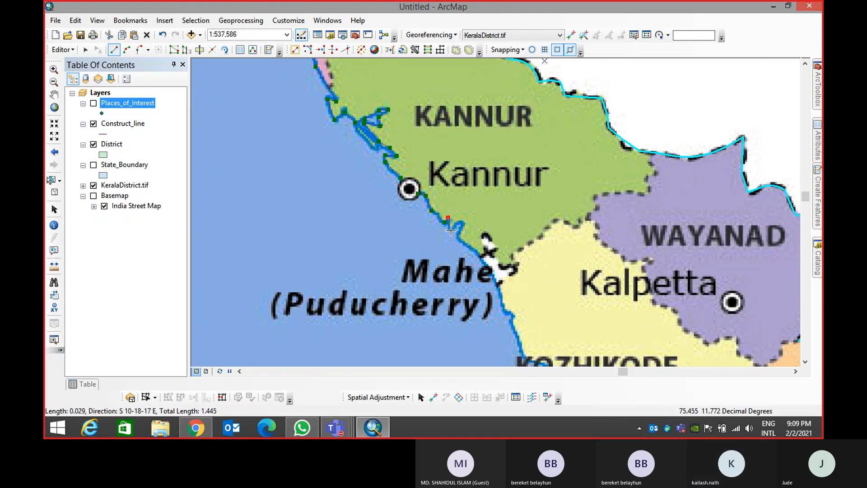
{"action": "left_click", "coordinate": [451, 229]}
{"action": "left_click", "coordinate": [463, 224]}
{"action": "left_click", "coordinate": [459, 236]}
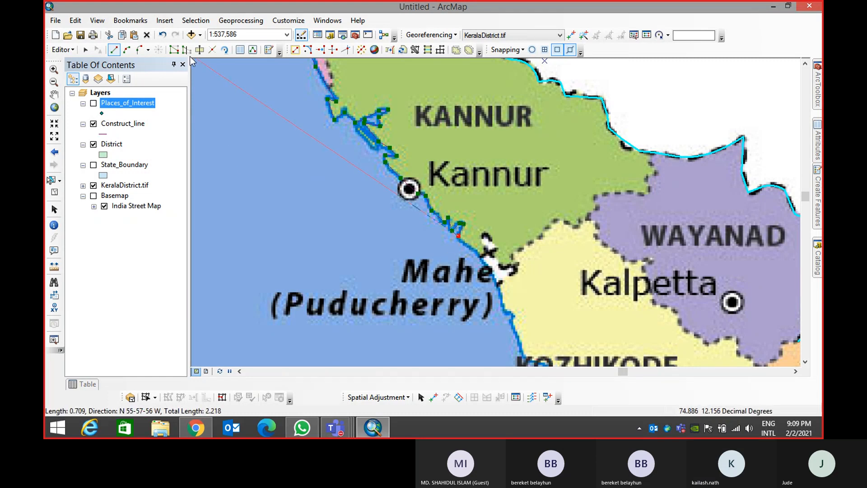
Change to the curved segment type and extend the coastline past Mahe to the northern end of Kozhikode
{"action": "left_click", "coordinate": [140, 50]}
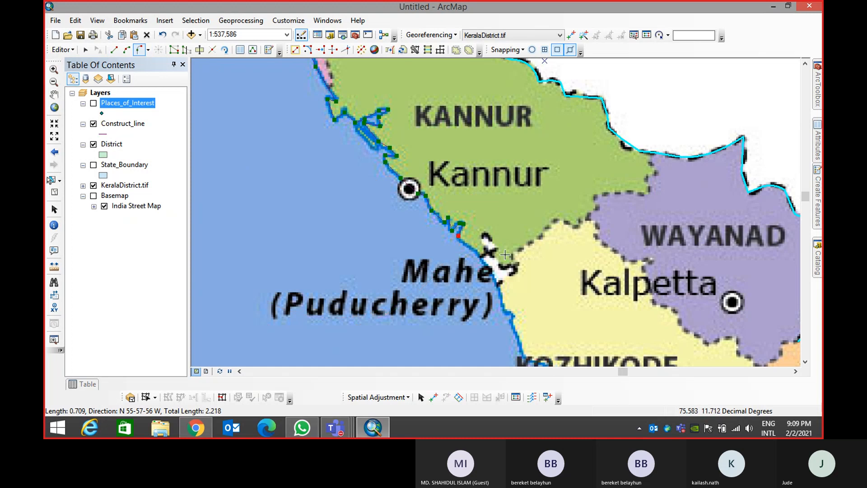
{"action": "scroll", "coordinate": [462, 240], "scroll_direction": "up", "scroll_amount": 5}
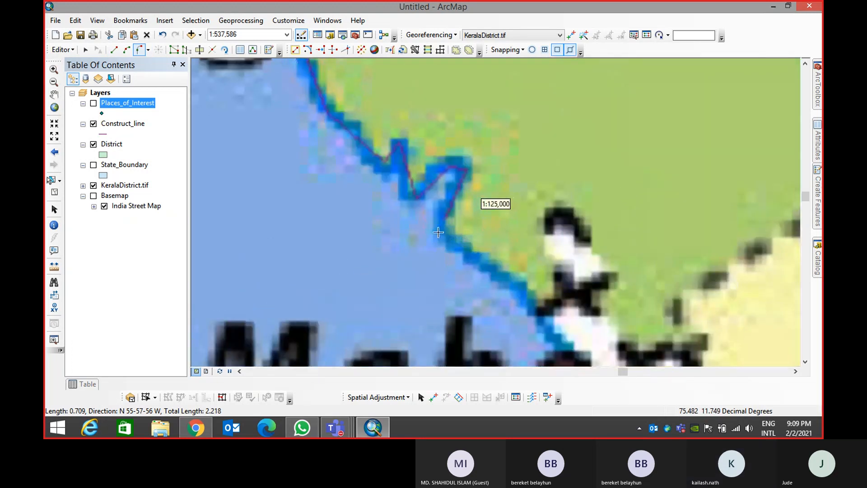
{"action": "scroll", "coordinate": [449, 233], "scroll_direction": "down", "scroll_amount": 6}
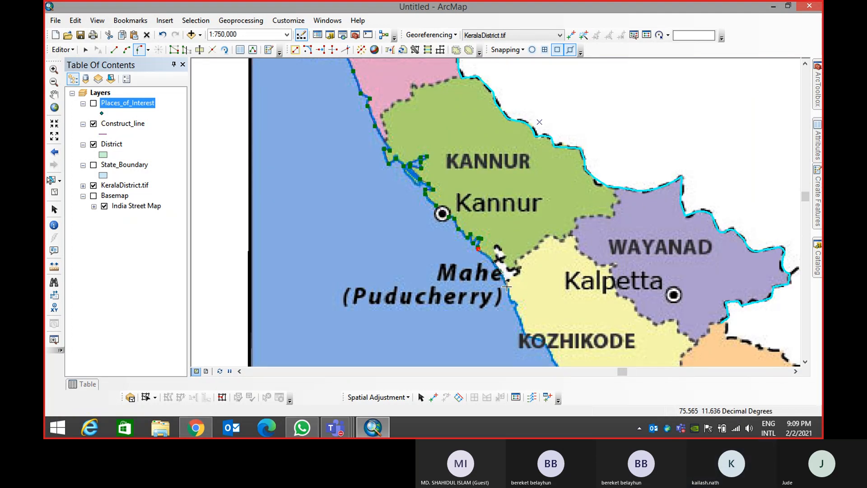
{"action": "left_click", "coordinate": [507, 286]}
{"action": "left_click_drag", "start_coordinate": [526, 332], "coordinate": [432, 248]}
{"action": "scroll", "coordinate": [431, 248], "scroll_direction": "up", "scroll_amount": 1}
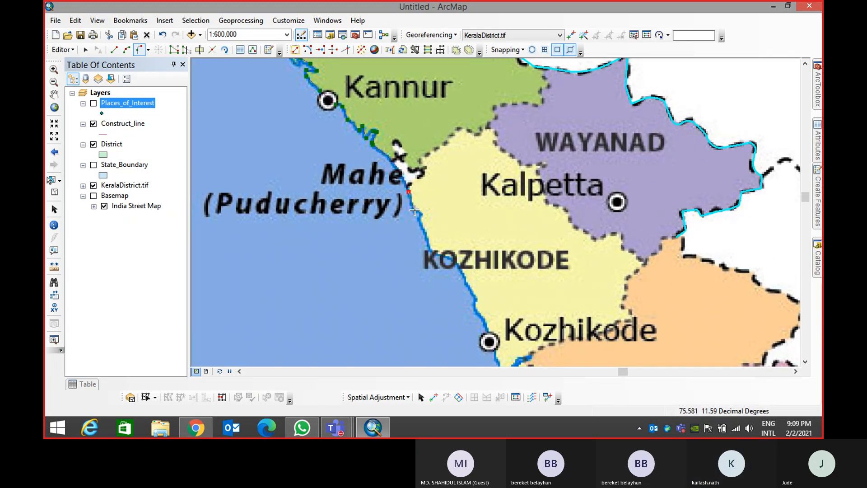
Switch back to straight segments and trace Kozhikode's northern coast down to the bend at the KOZHIKODE label
{"action": "left_click", "coordinate": [114, 49]}
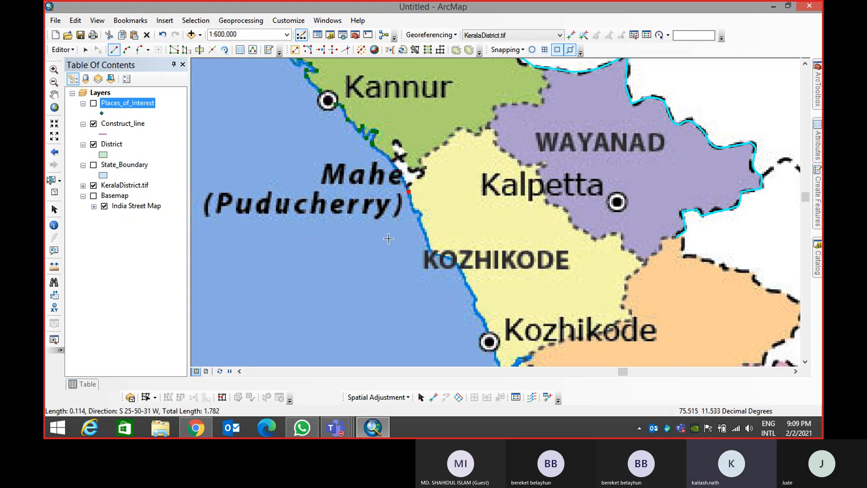
{"action": "left_click", "coordinate": [421, 214]}
{"action": "left_click", "coordinate": [420, 221]}
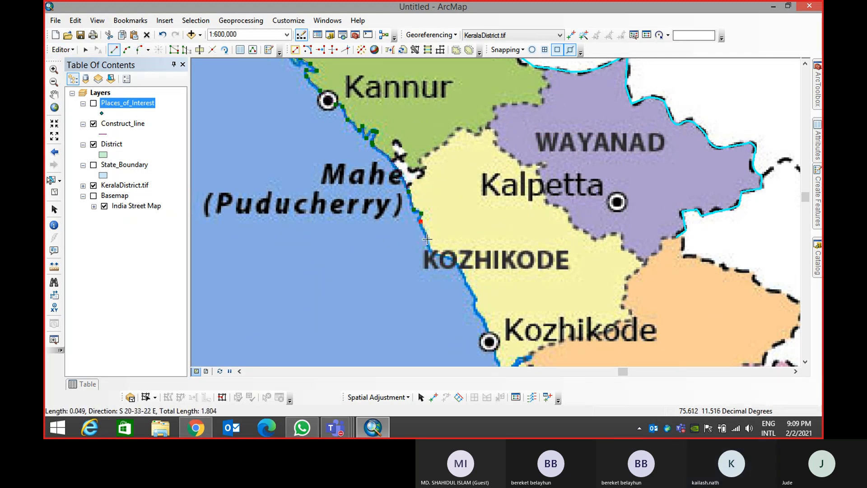
{"action": "left_click", "coordinate": [426, 234]}
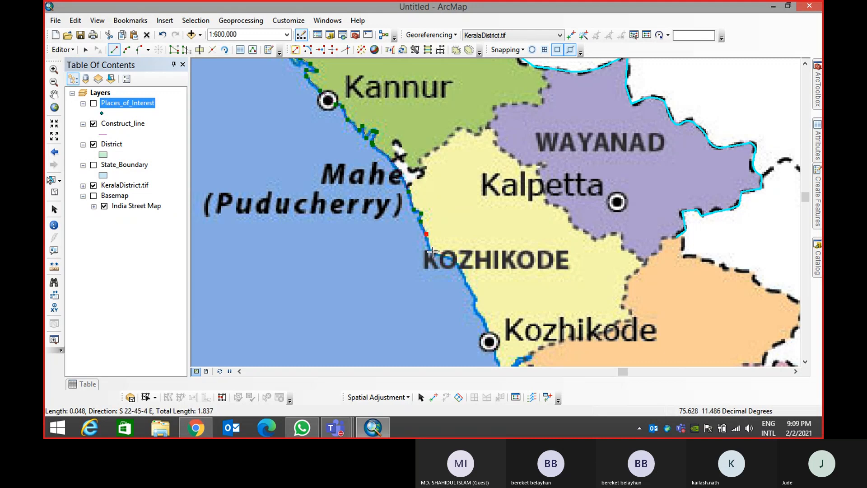
{"action": "left_click", "coordinate": [427, 248]}
Trace the coastal bend under the KOZHIKODE label with curved segments, redoing the first vertex at closer zoom
{"action": "left_click", "coordinate": [139, 50]}
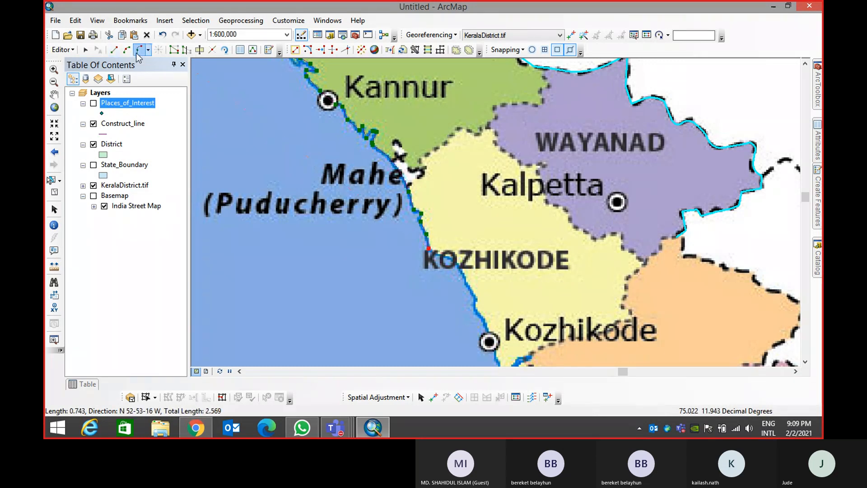
{"action": "left_click", "coordinate": [436, 253]}
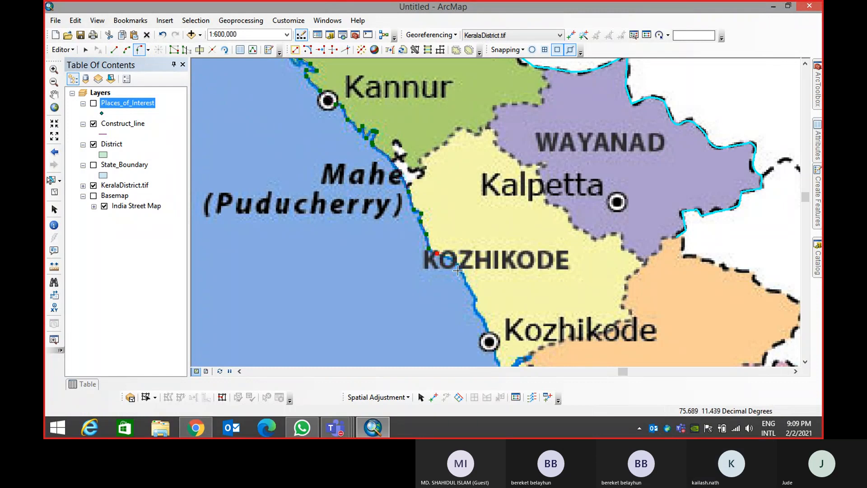
{"action": "key", "text": "ctrl+z"}
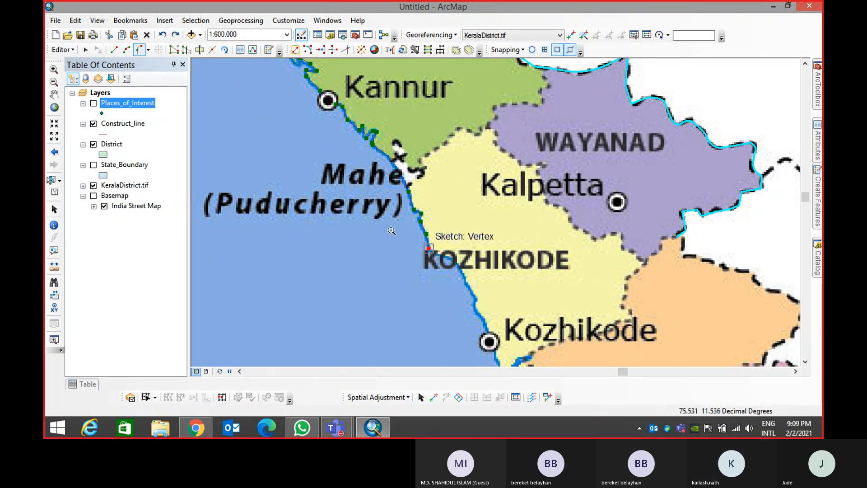
{"action": "scroll", "coordinate": [492, 302], "scroll_direction": "up", "scroll_amount": 3}
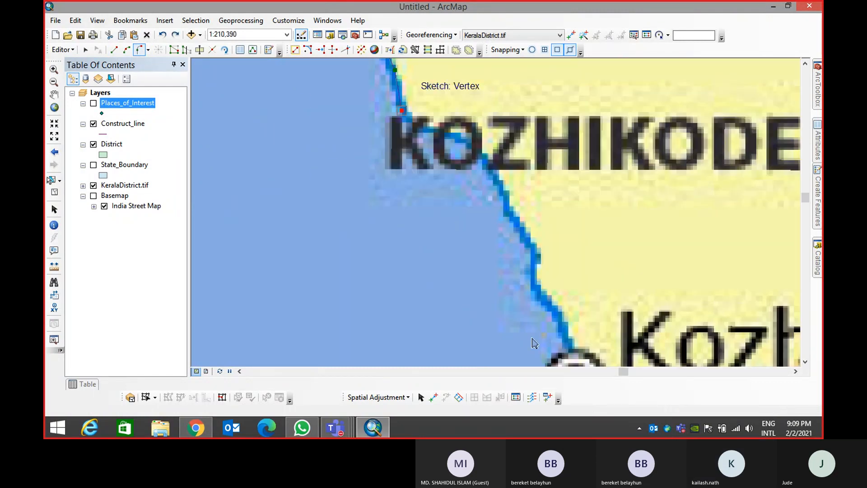
{"action": "left_click", "coordinate": [420, 128]}
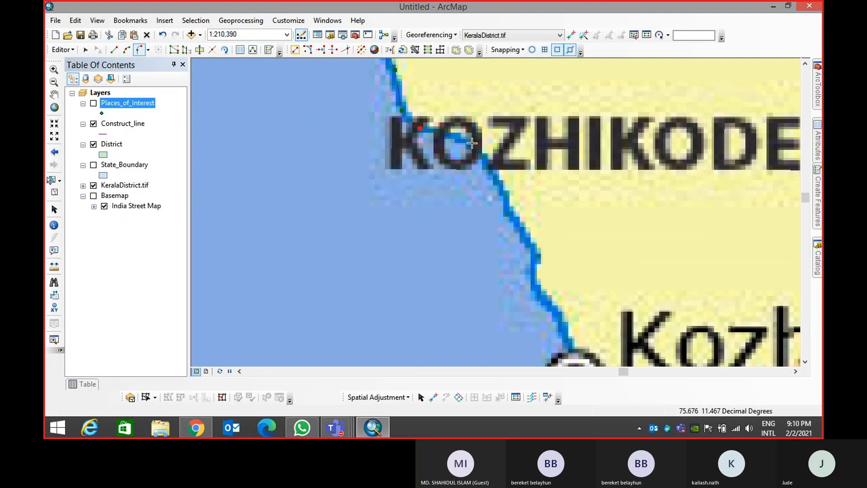
{"action": "left_click", "coordinate": [495, 179]}
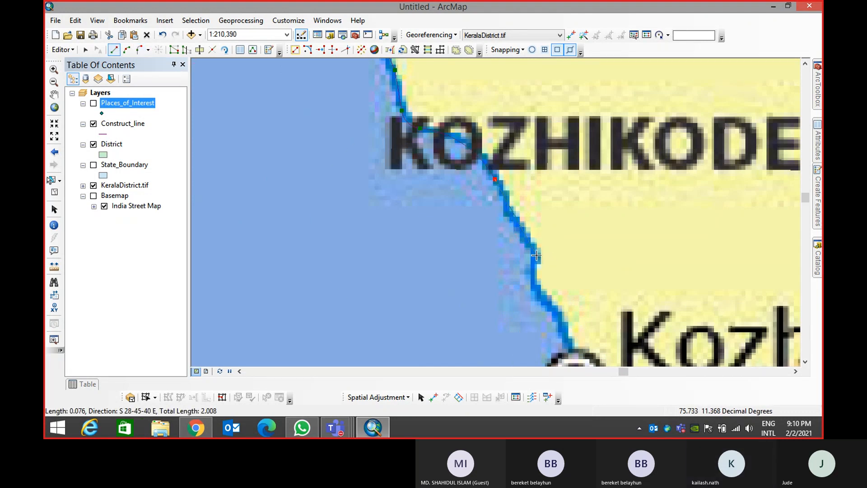
Trace the coastline with straight segments from the KOZHIKODE label bend to just north of Kozhikode town
{"action": "left_click", "coordinate": [537, 256]}
{"action": "left_click", "coordinate": [540, 294]}
{"action": "left_click", "coordinate": [567, 326]}
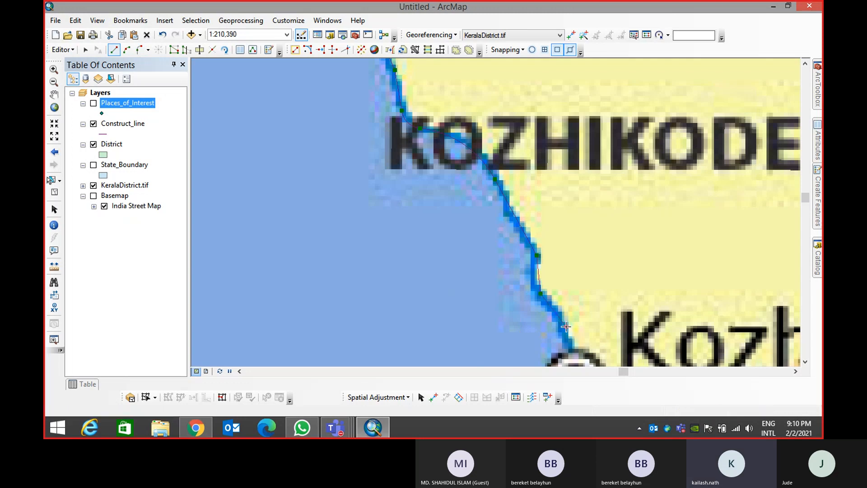
{"action": "scroll", "coordinate": [575, 352], "scroll_direction": "up", "scroll_amount": 3}
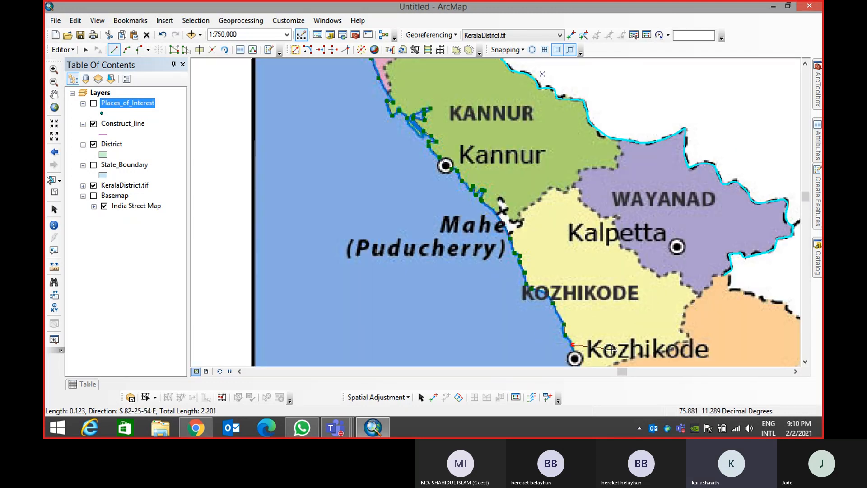
Continue the coastline sketch through the Kozhikode town marker toward the mouth of the inlet south of it
{"action": "left_click_drag", "start_coordinate": [610, 349], "coordinate": [511, 217]}
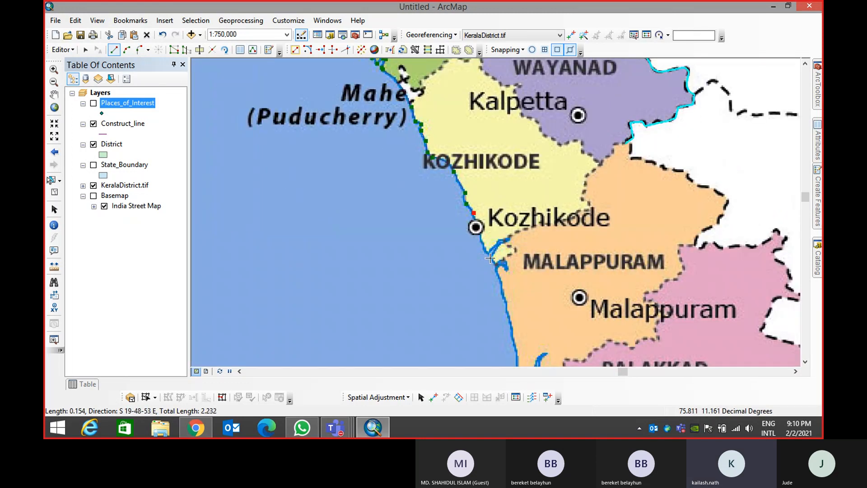
{"action": "scroll", "coordinate": [459, 234], "scroll_direction": "down", "scroll_amount": 3}
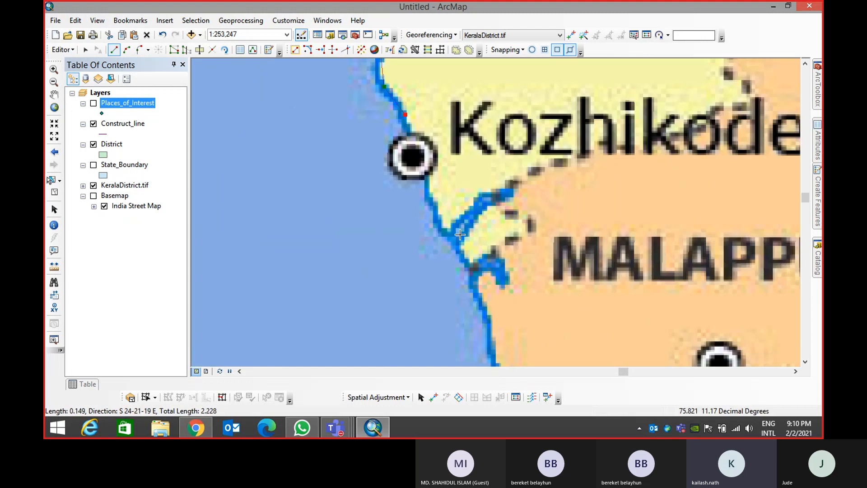
{"action": "left_click", "coordinate": [408, 135]}
{"action": "left_click", "coordinate": [409, 136]}
{"action": "left_click", "coordinate": [426, 182]}
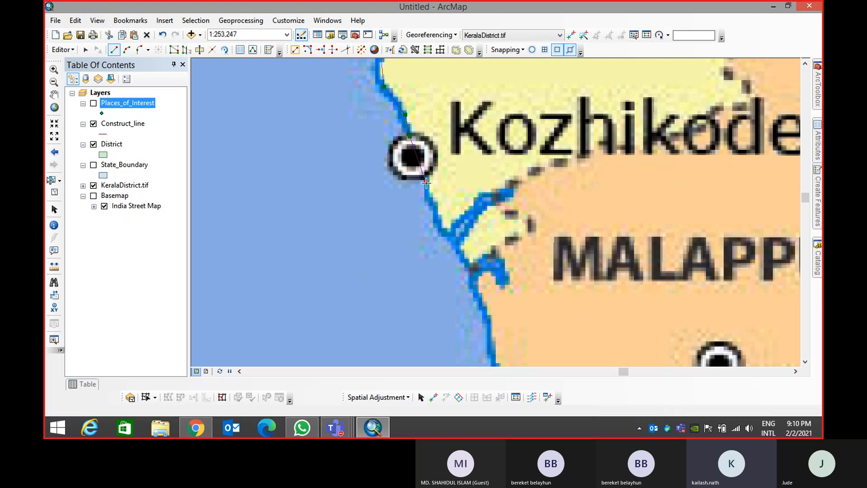
{"action": "left_click", "coordinate": [436, 219]}
Trace both banks of the inlet south of Kozhikode town and continue along the coast toward Malappuram
{"action": "left_click", "coordinate": [446, 234]}
{"action": "left_click", "coordinate": [473, 205]}
{"action": "left_click", "coordinate": [492, 192]}
{"action": "left_click", "coordinate": [512, 191]}
{"action": "left_click", "coordinate": [498, 204]}
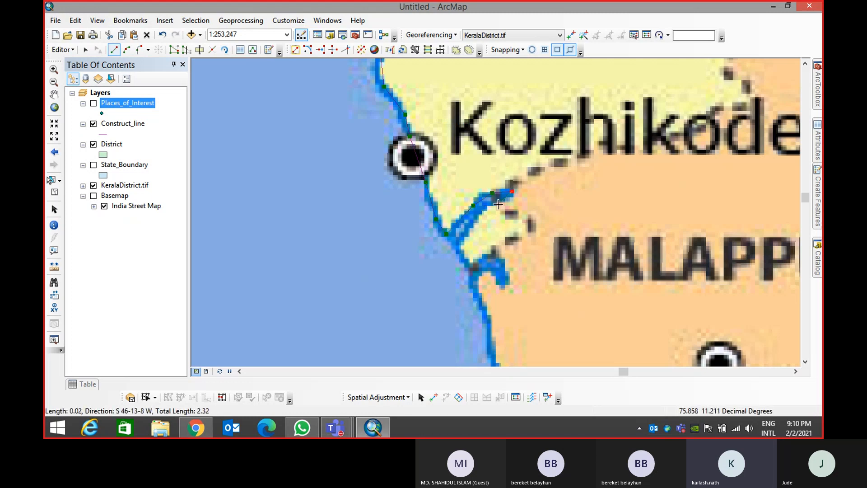
{"action": "left_click", "coordinate": [459, 237]}
{"action": "left_click", "coordinate": [463, 261]}
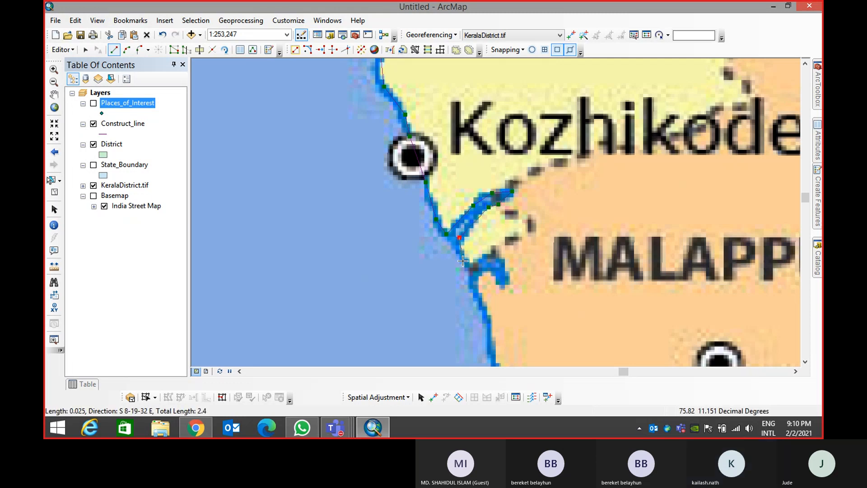
Trace the small inlet west of the MALAPPURAM label and finish the coastline sketch just south of it
{"action": "left_click", "coordinate": [486, 258]}
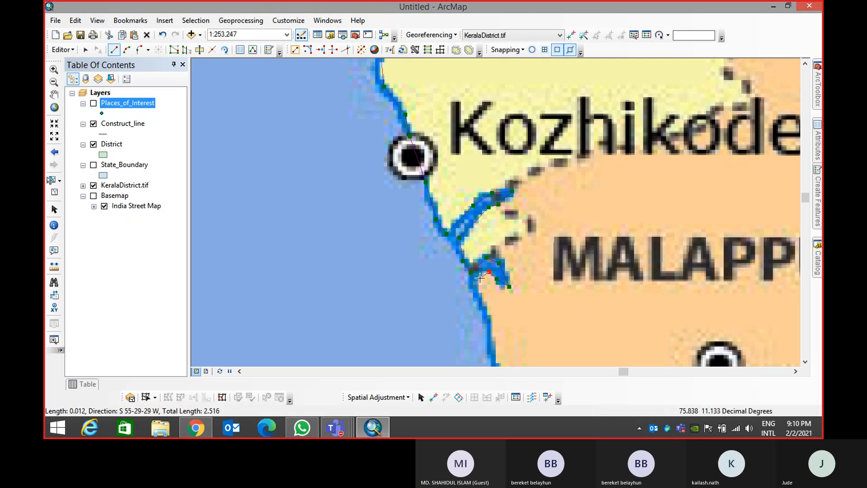
{"action": "scroll", "coordinate": [494, 332], "scroll_direction": "up", "scroll_amount": 2}
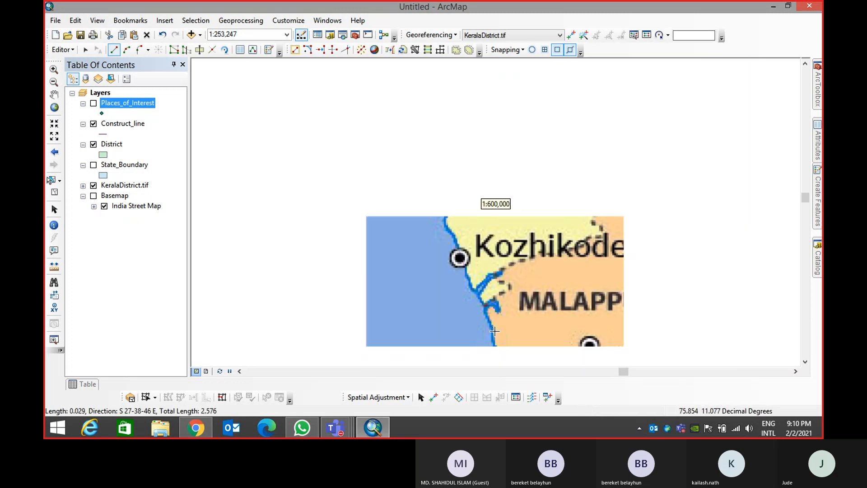
{"action": "left_click_drag", "start_coordinate": [525, 313], "coordinate": [468, 159]}
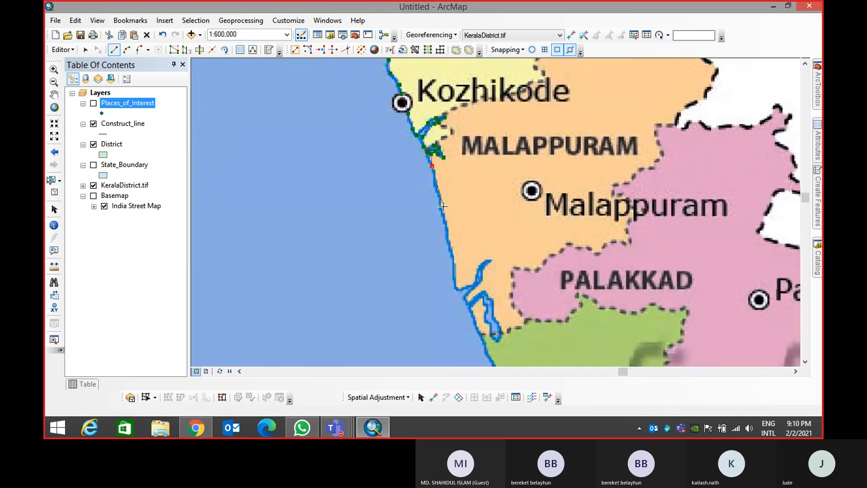
{"action": "scroll", "coordinate": [443, 207], "scroll_direction": "up", "scroll_amount": 2}
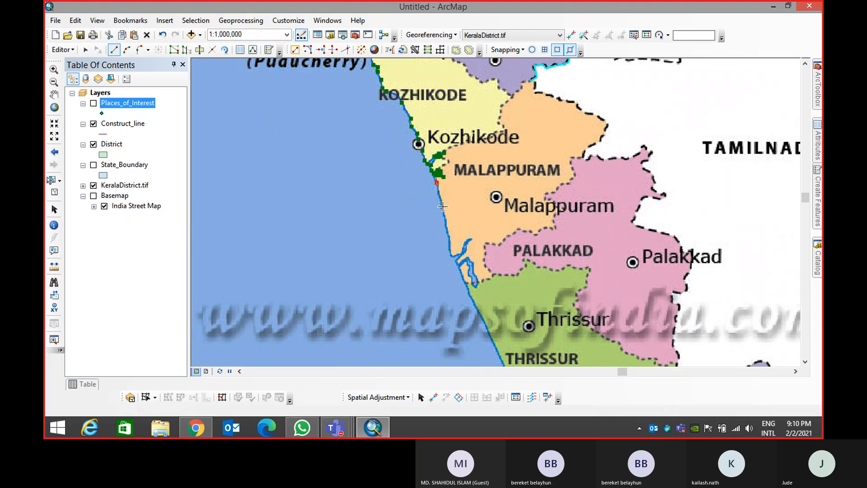
{"action": "key", "text": "F2"}
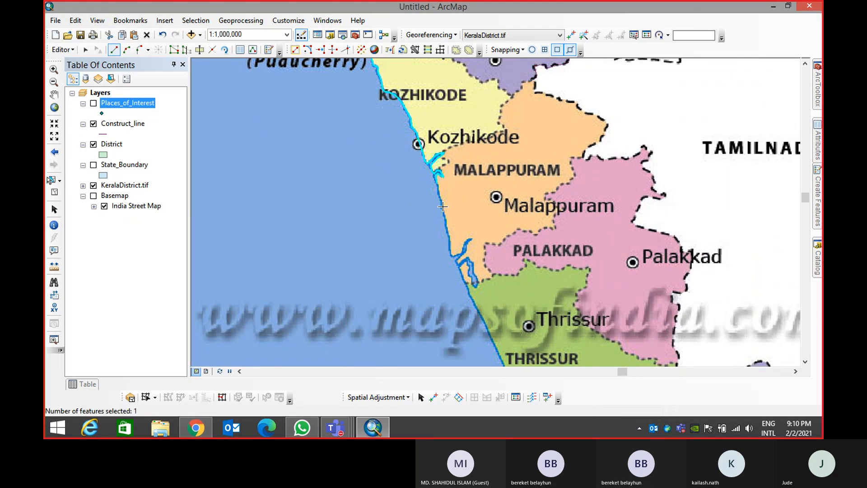
Start the Kozhikode–Malappuram boundary line at the small inlet and trace the dashed bulge north across the larger inlet
{"action": "left_click_drag", "start_coordinate": [495, 184], "coordinate": [472, 267]}
{"action": "scroll", "coordinate": [425, 249], "scroll_direction": "down", "scroll_amount": 5}
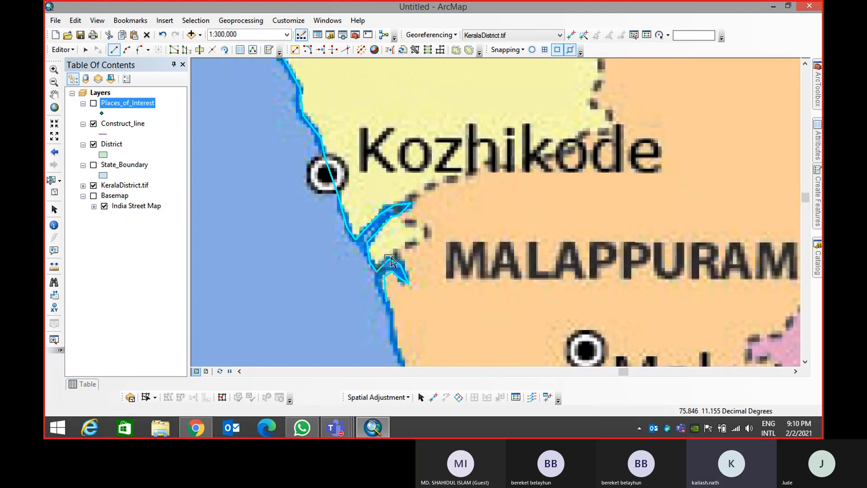
{"action": "left_click", "coordinate": [389, 260]}
{"action": "left_click", "coordinate": [425, 230]}
{"action": "left_click", "coordinate": [407, 220]}
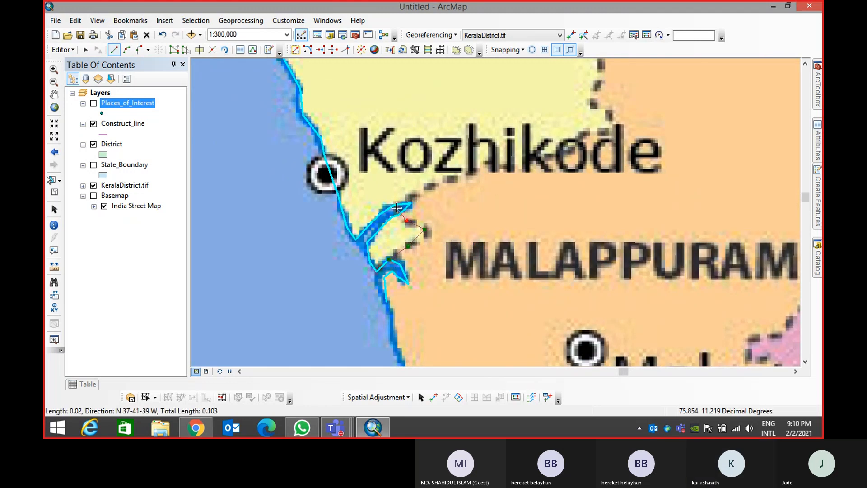
{"action": "left_click", "coordinate": [397, 209]}
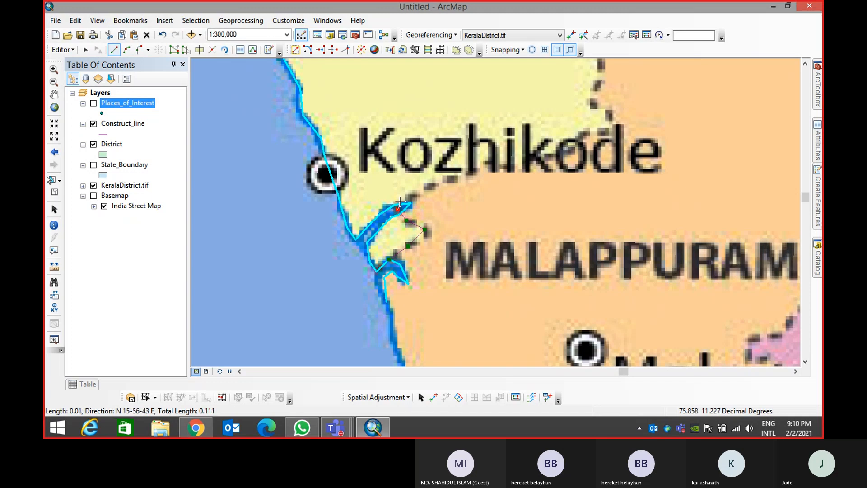
{"action": "left_click", "coordinate": [415, 196]}
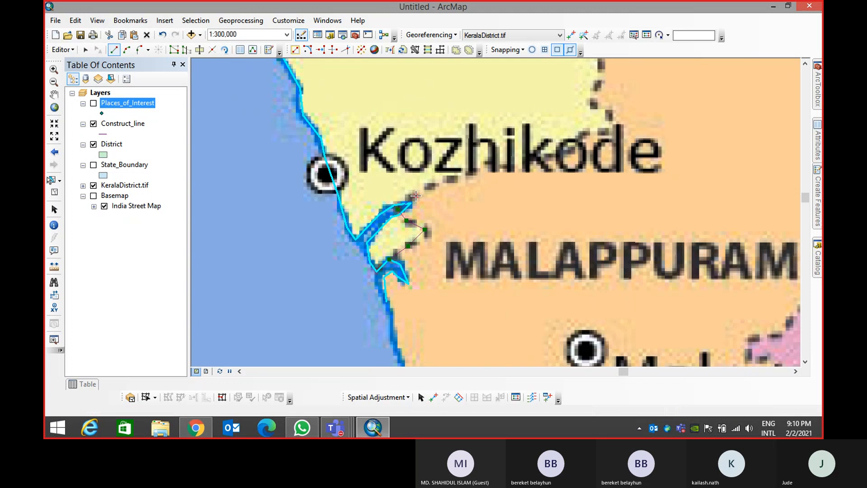
Continue the Kozhikode–Malappuram boundary northeast along the dashed line through the Kozhikode town label
{"action": "left_click", "coordinate": [466, 173]}
{"action": "left_click", "coordinate": [503, 165]}
{"action": "left_click", "coordinate": [547, 160]}
{"action": "left_click", "coordinate": [564, 149]}
{"action": "left_click", "coordinate": [584, 135]}
{"action": "left_click", "coordinate": [609, 134]}
{"action": "left_click", "coordinate": [618, 127]}
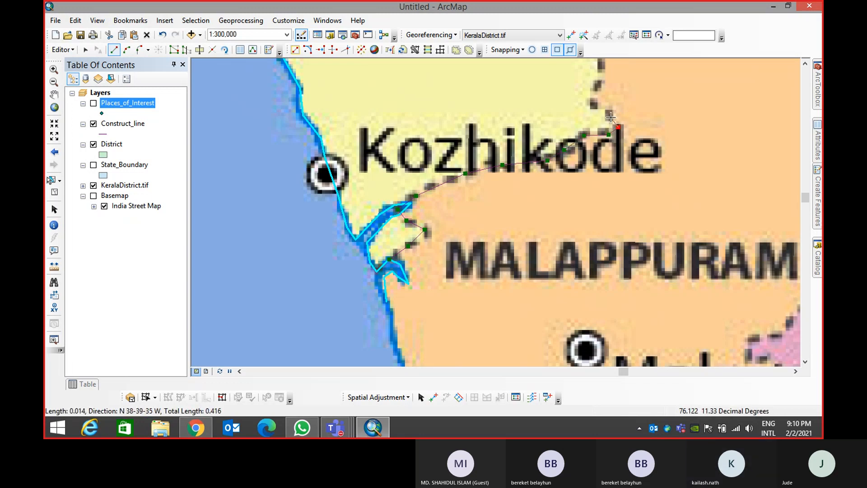
Trace the rest of the boundary north past the Wayanad corner and finish it at the state border vertex
{"action": "left_click_drag", "start_coordinate": [596, 117], "coordinate": [567, 331]}
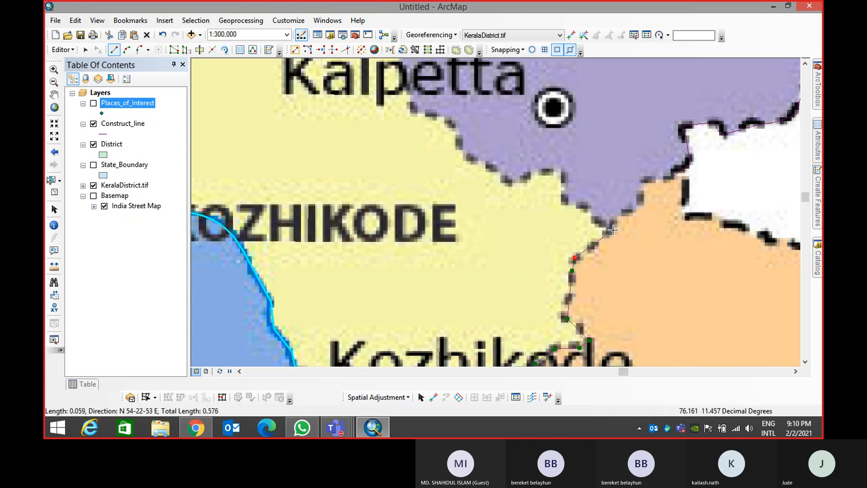
{"action": "left_click", "coordinate": [647, 181]}
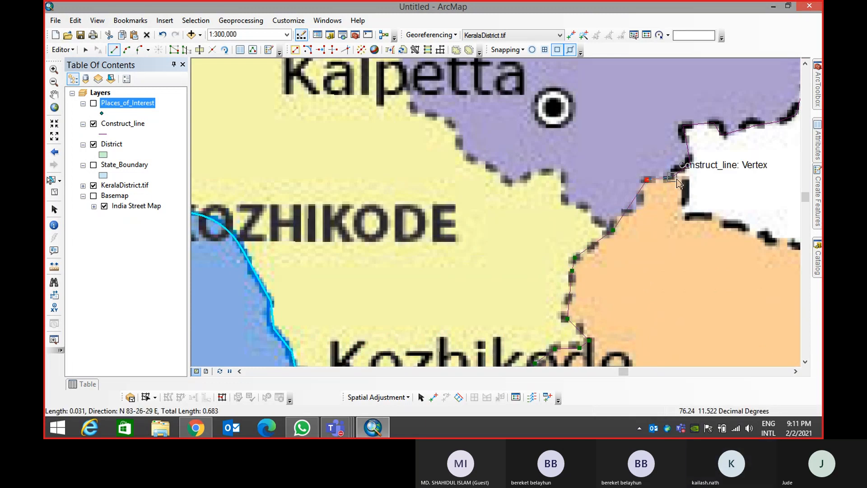
{"action": "double_click", "coordinate": [671, 180]}
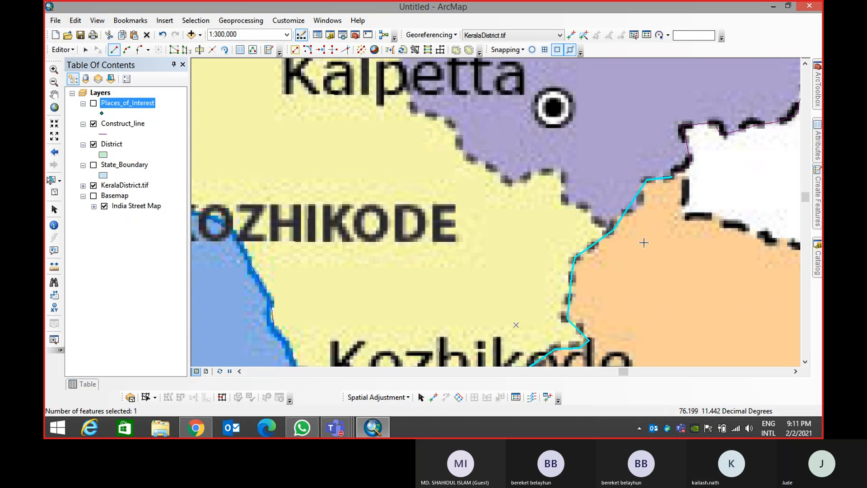
Start the boundary line north of Kannur district just offshore and trace its first bend inland along the dashed line
{"action": "scroll", "coordinate": [644, 243], "scroll_direction": "down", "scroll_amount": 2}
{"action": "left_click_drag", "start_coordinate": [466, 144], "coordinate": [526, 279]}
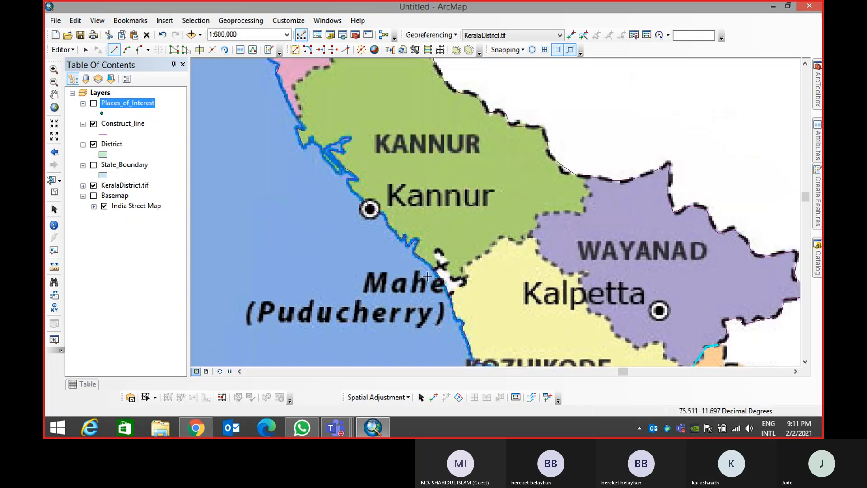
{"action": "left_click_drag", "start_coordinate": [384, 188], "coordinate": [461, 310]}
{"action": "scroll", "coordinate": [366, 246], "scroll_direction": "up", "scroll_amount": 3}
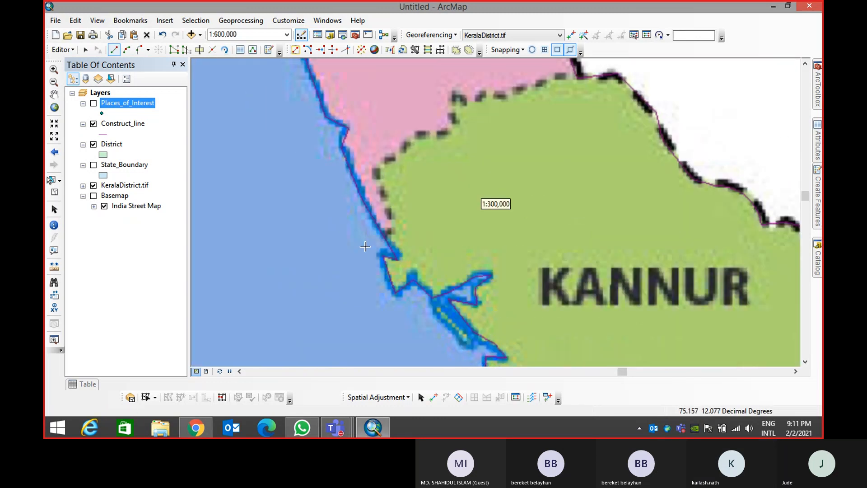
{"action": "left_click", "coordinate": [373, 243]}
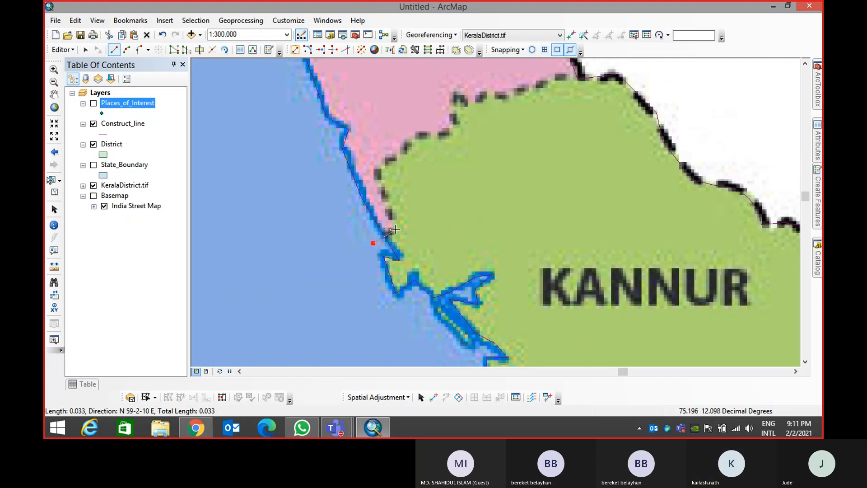
{"action": "left_click", "coordinate": [395, 229]}
{"action": "left_click", "coordinate": [378, 170]}
{"action": "left_click", "coordinate": [397, 150]}
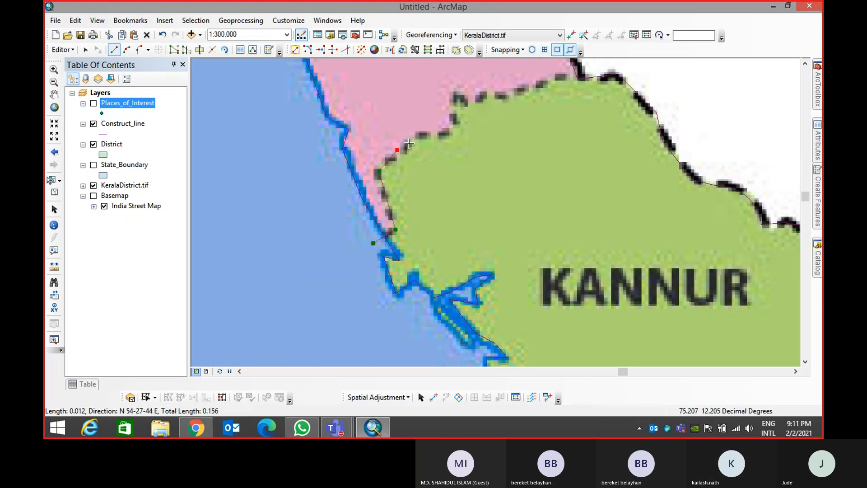
Trace the remaining dashed boundary between Kannur and the pink district, finishing just past the eastern state border
{"action": "left_click", "coordinate": [419, 134]}
{"action": "left_click", "coordinate": [451, 131]}
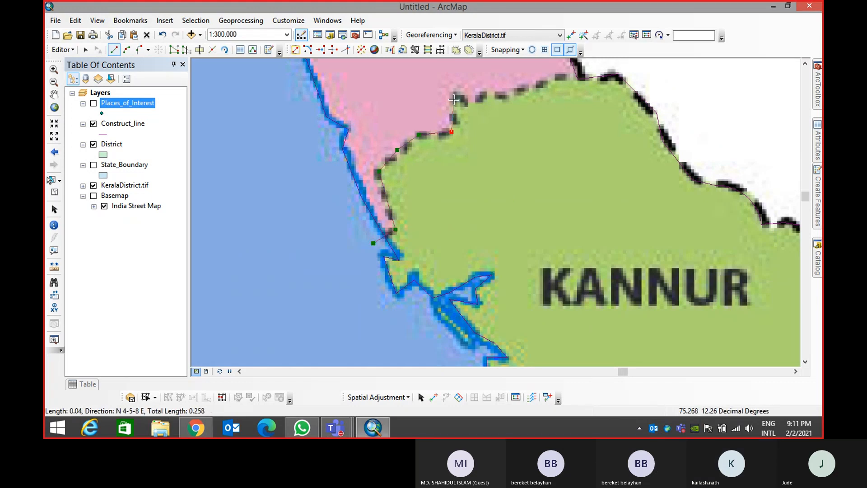
{"action": "left_click", "coordinate": [455, 96]}
{"action": "left_click", "coordinate": [465, 103]}
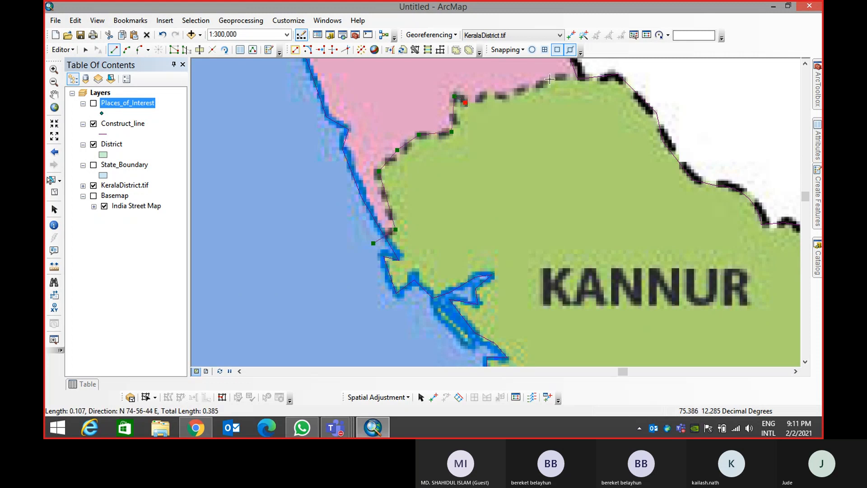
{"action": "double_click", "coordinate": [590, 69]}
Outline the white Mahe enclave with a line that starts and ends offshore, crossing the coastline on both sides
{"action": "scroll", "coordinate": [569, 148], "scroll_direction": "up", "scroll_amount": 1}
{"action": "left_click_drag", "start_coordinate": [608, 224], "coordinate": [455, 127]}
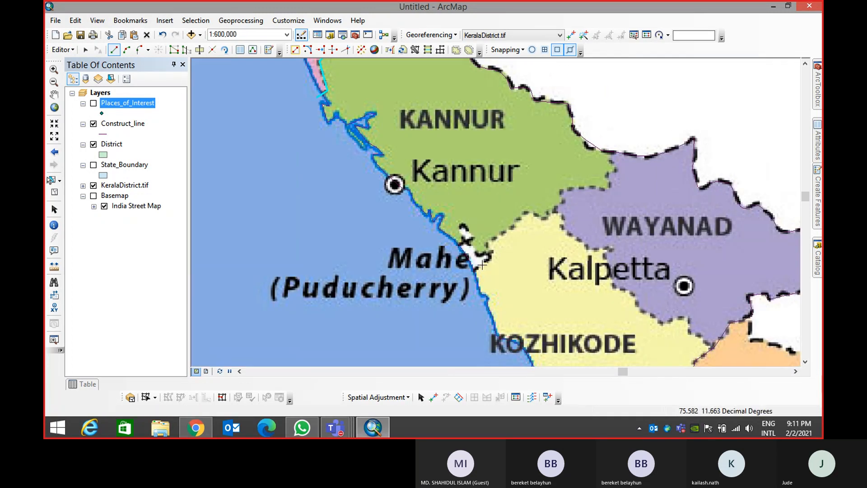
{"action": "scroll", "coordinate": [482, 265], "scroll_direction": "down", "scroll_amount": 1}
{"action": "left_click", "coordinate": [424, 233]}
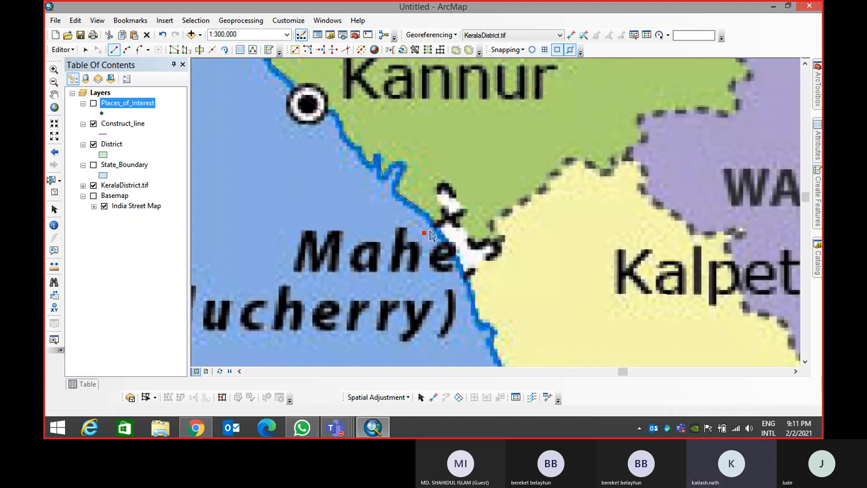
{"action": "left_click", "coordinate": [436, 181]}
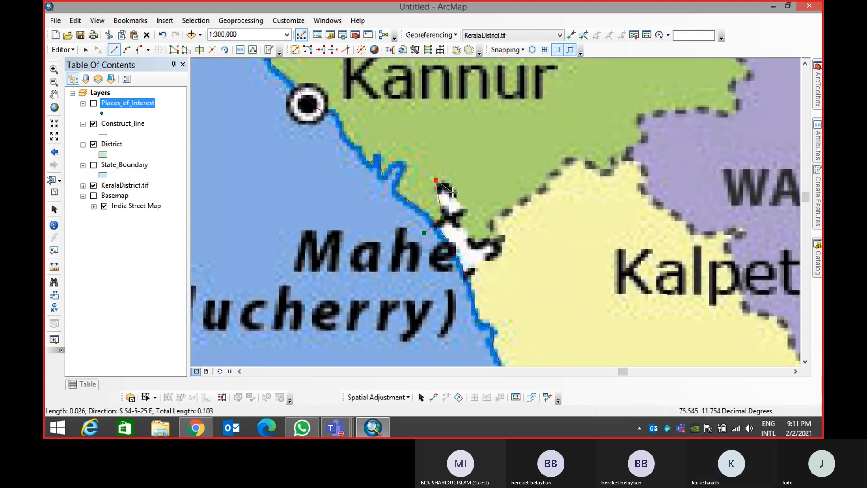
{"action": "key", "text": "ctrl+z"}
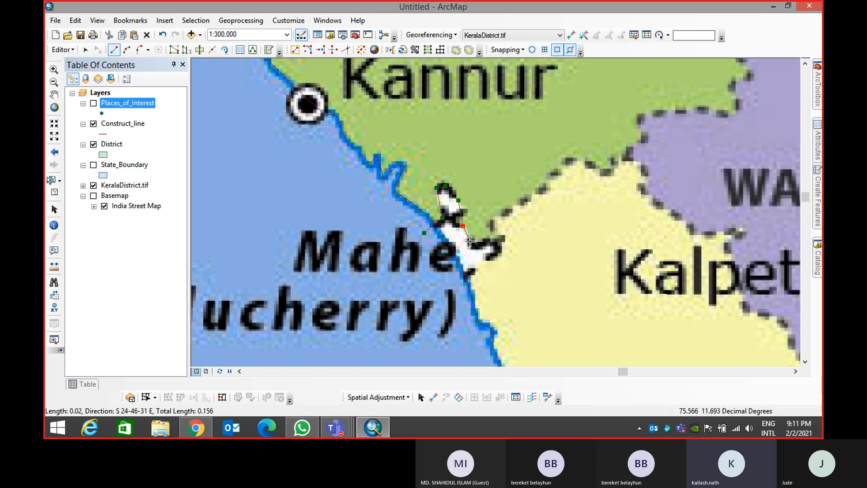
{"action": "left_click", "coordinate": [498, 242]}
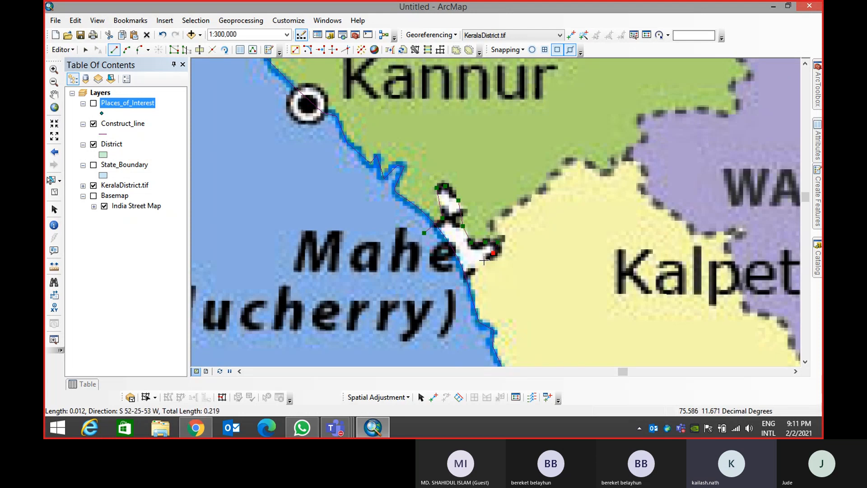
{"action": "left_click", "coordinate": [480, 264]}
{"action": "double_click", "coordinate": [445, 288]}
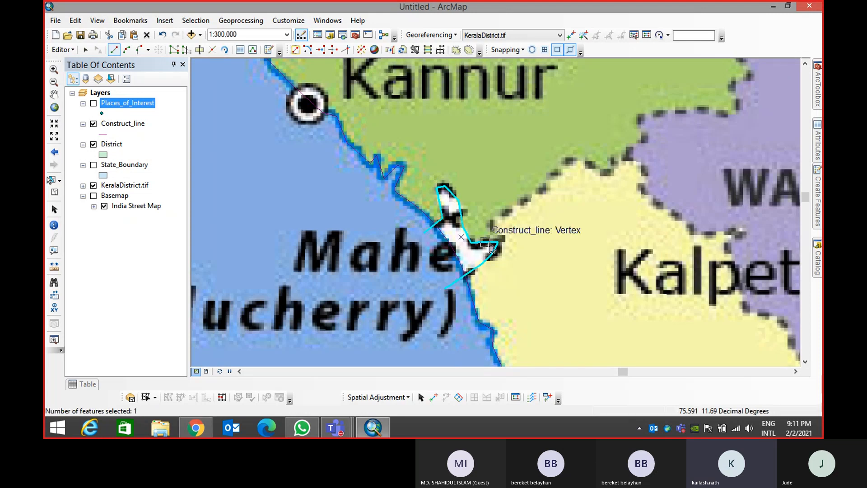
Start a line at the Mahe outline and trace the Kannur–Kozhikode boundary northeast to the Wayanad junction
{"action": "left_click", "coordinate": [501, 215]}
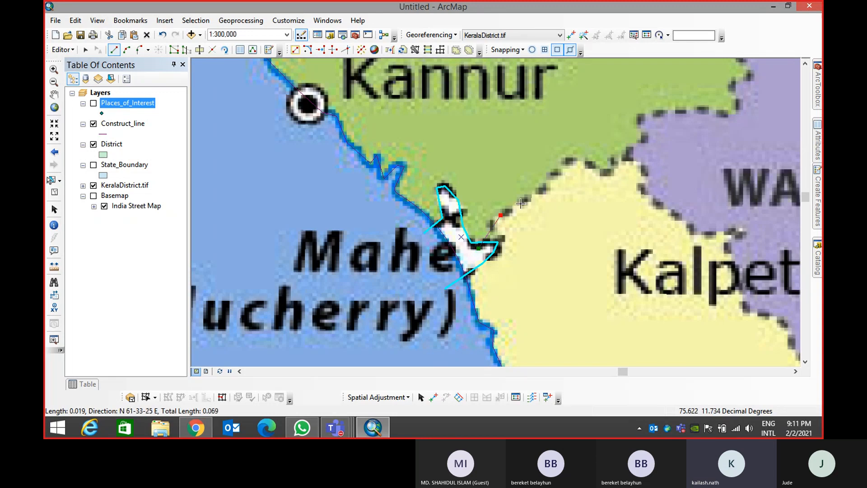
{"action": "left_click", "coordinate": [573, 157]}
{"action": "left_click", "coordinate": [609, 175]}
Continue the line along the Kannur–Wayanad boundary and finish it slightly beyond the state border
{"action": "left_click", "coordinate": [637, 116]}
{"action": "left_click", "coordinate": [665, 113]}
{"action": "left_click", "coordinate": [704, 109]}
{"action": "left_click", "coordinate": [730, 112]}
{"action": "left_click", "coordinate": [737, 103]}
{"action": "left_click", "coordinate": [733, 83]}
{"action": "left_click", "coordinate": [748, 76]}
{"action": "left_click_drag", "start_coordinate": [736, 103], "coordinate": [598, 291]}
{"action": "double_click", "coordinate": [587, 204]}
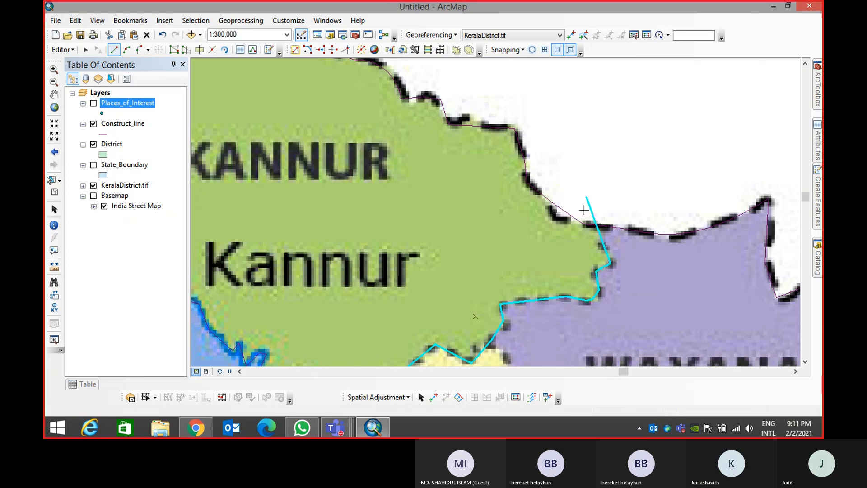
Start the Kozhikode–Wayanad boundary line just inside Kannur and trace the dashed line down through the Kalpetta label
{"action": "scroll", "coordinate": [592, 261], "scroll_direction": "up", "scroll_amount": 2}
{"action": "scroll", "coordinate": [608, 312], "scroll_direction": "down", "scroll_amount": 2}
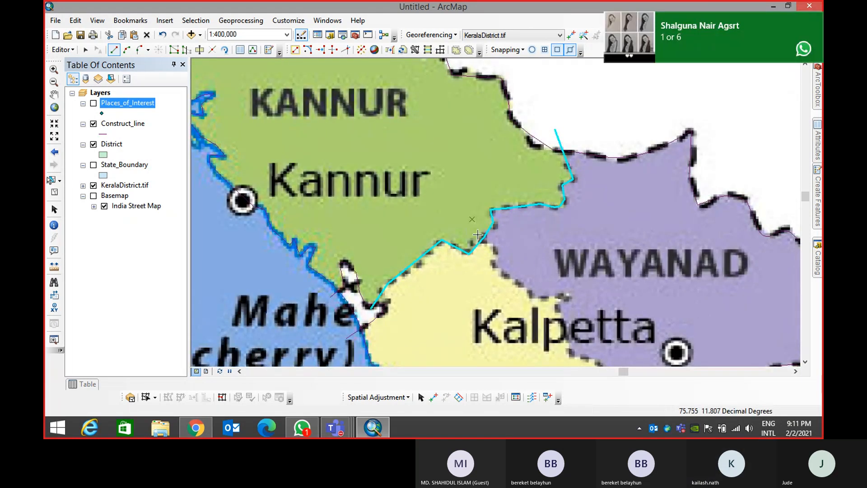
{"action": "left_click", "coordinate": [474, 232]}
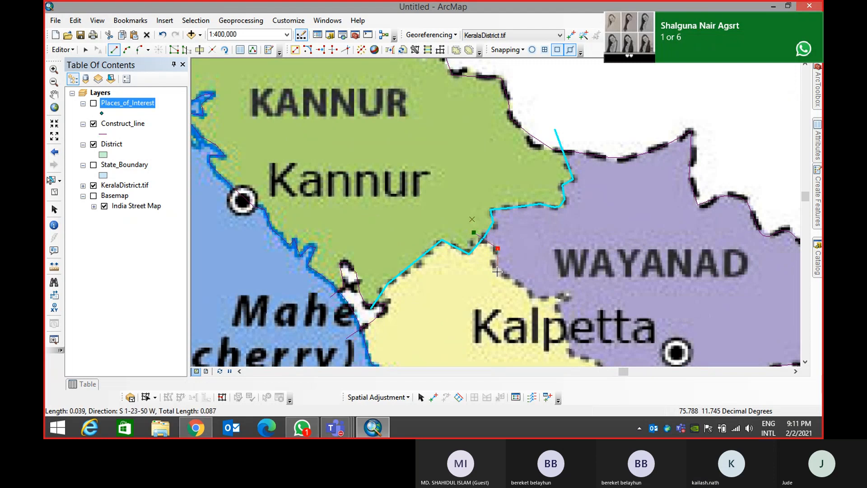
{"action": "key", "text": "ctrl+z"}
{"action": "key", "text": "ctrl+z"}
{"action": "left_click", "coordinate": [563, 296]}
{"action": "left_click", "coordinate": [569, 299]}
{"action": "left_click", "coordinate": [559, 307]}
{"action": "left_click", "coordinate": [568, 345]}
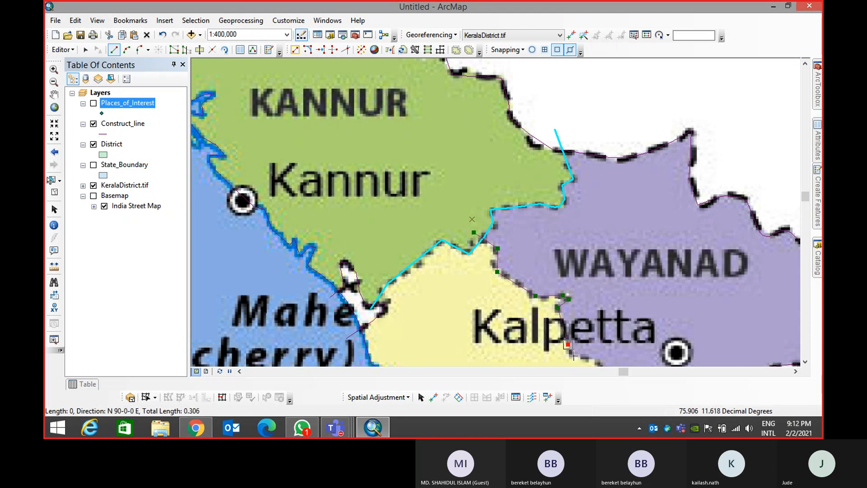
{"action": "left_click", "coordinate": [573, 355]}
Trace the rest of the Kozhikode–Wayanad boundary southeast and finish it just across the Malappuram boundary line
{"action": "left_click_drag", "start_coordinate": [581, 355], "coordinate": [438, 211]}
{"action": "left_click", "coordinate": [453, 218]}
{"action": "left_click", "coordinate": [459, 224]}
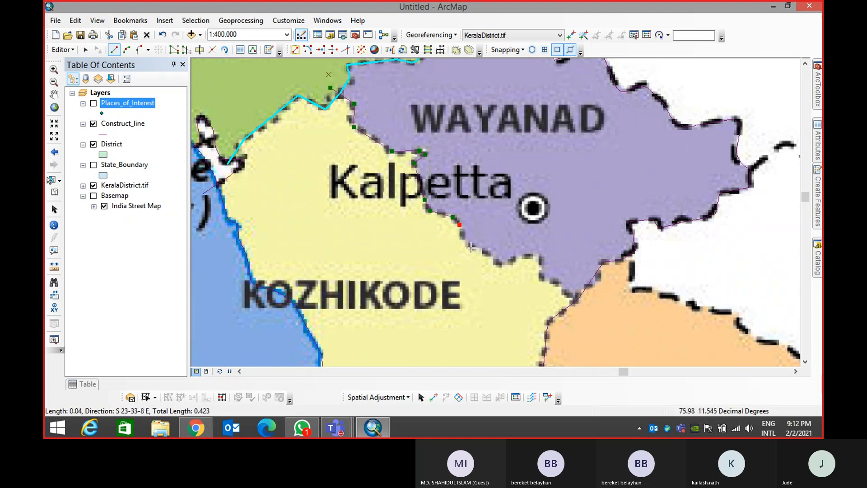
{"action": "left_click", "coordinate": [472, 247]}
{"action": "left_click", "coordinate": [489, 255]}
{"action": "left_click", "coordinate": [500, 266]}
{"action": "left_click", "coordinate": [541, 256]}
{"action": "left_click", "coordinate": [545, 281]}
{"action": "double_click", "coordinate": [587, 302]}
Switch to the Edit tool and select the line separating Kannur from Kozhikode and Wayanad
{"action": "scroll", "coordinate": [503, 303], "scroll_direction": "up", "scroll_amount": 3}
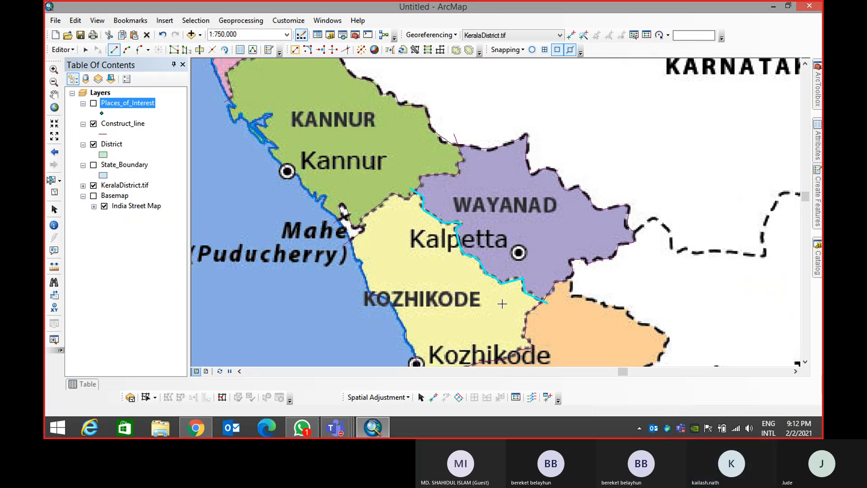
{"action": "scroll", "coordinate": [503, 298], "scroll_direction": "up", "scroll_amount": 1}
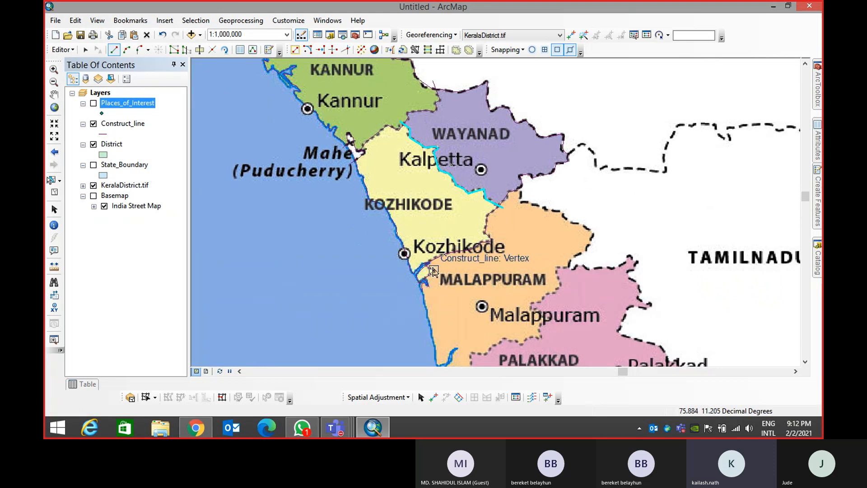
{"action": "left_click_drag", "start_coordinate": [436, 193], "coordinate": [467, 204]}
{"action": "left_click", "coordinate": [86, 50]}
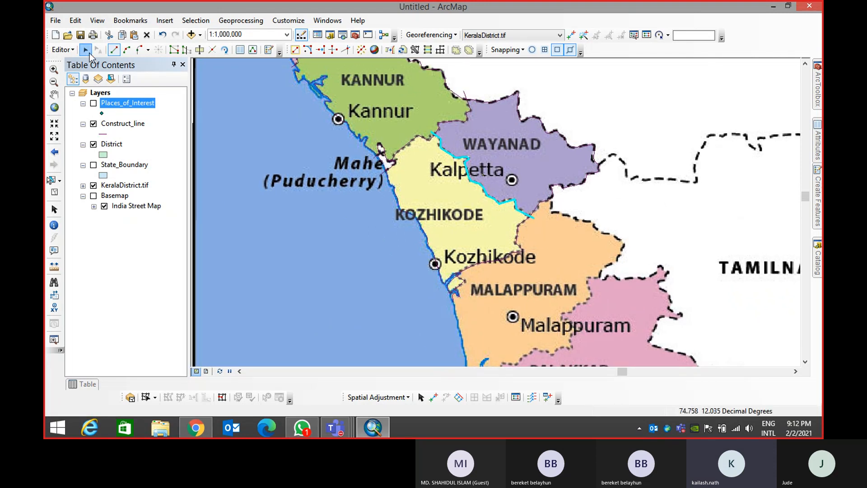
{"action": "left_click", "coordinate": [415, 141]}
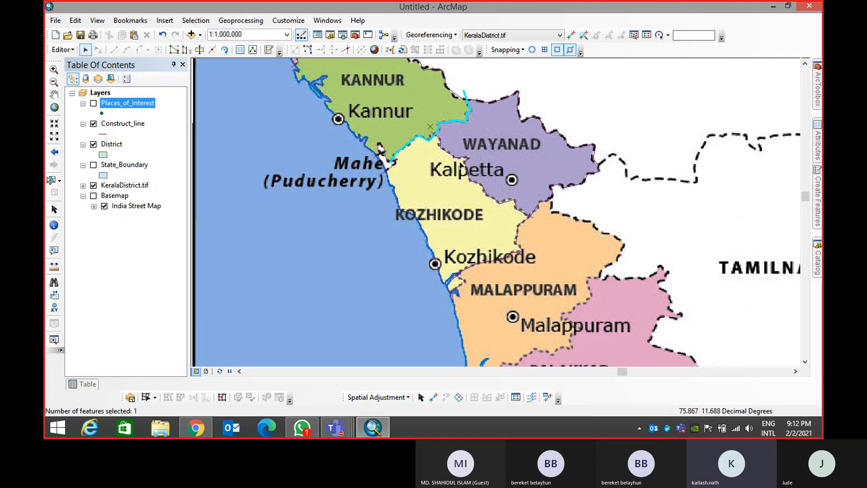
Add the remaining lines around Kozhikode (Wayanad border, Malappuram border, coastline, Mahe) to the selection and construct District polygons from them
{"action": "left_click", "coordinate": [474, 183], "text": "shift"}
{"action": "left_click", "coordinate": [413, 220], "text": "shift"}
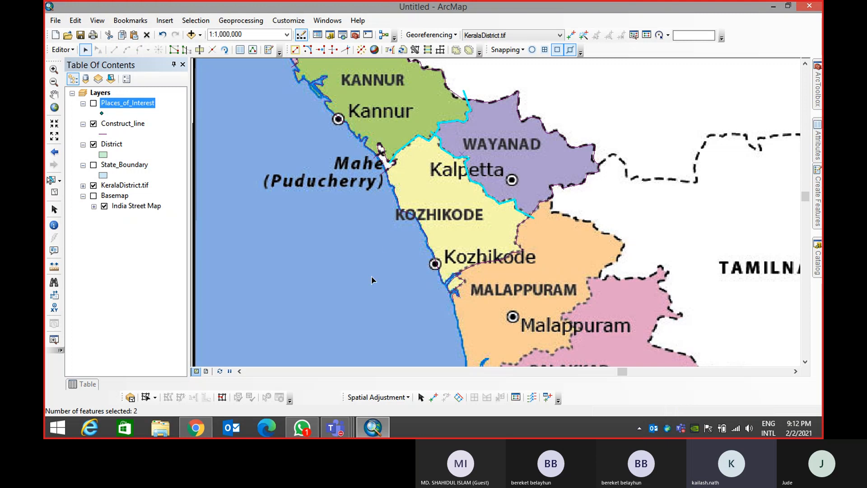
{"action": "left_click", "coordinate": [476, 260], "text": "shift"}
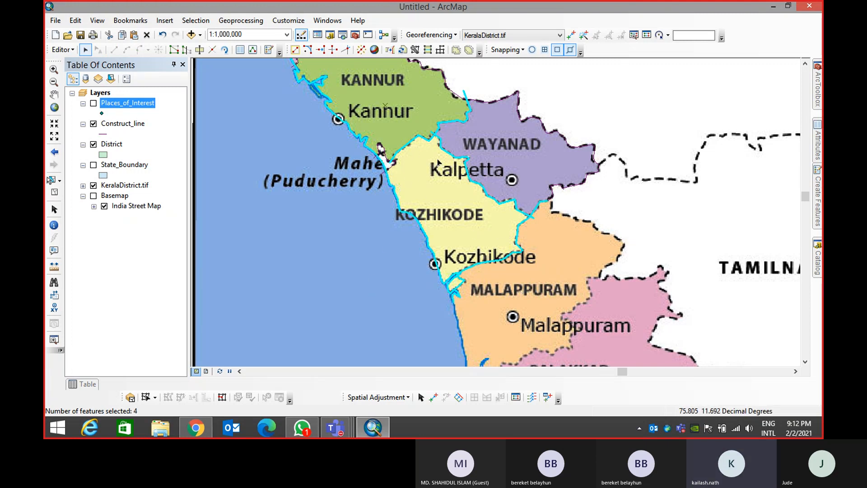
{"action": "left_click", "coordinate": [384, 148], "text": "shift"}
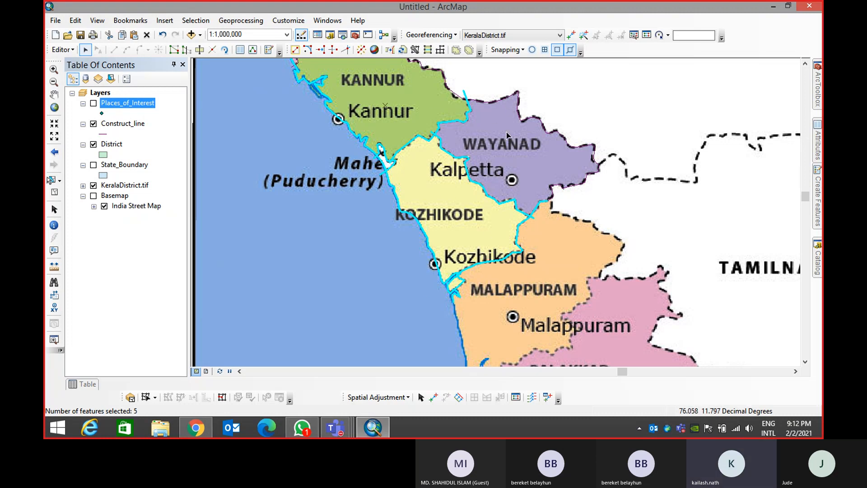
{"action": "left_click", "coordinate": [415, 49]}
{"action": "left_click", "coordinate": [465, 245]}
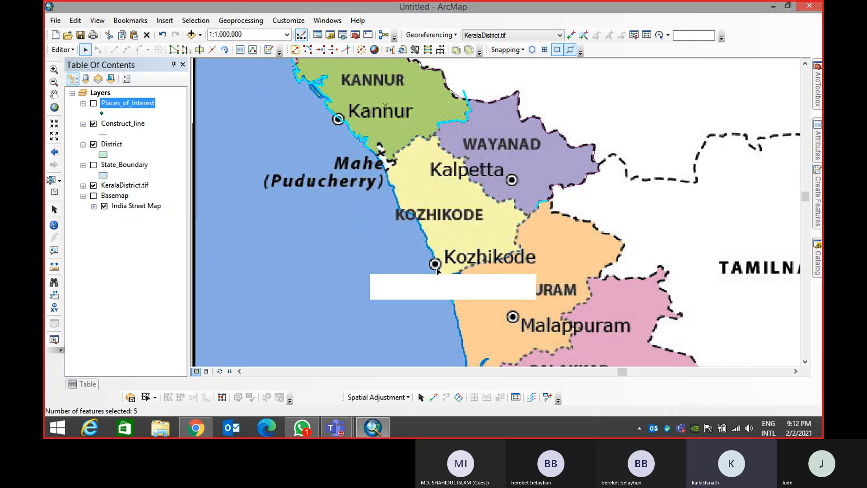
Inspect the Mahe feature and delete the tiny sliver polygon beside the inlet south of Kozhikode
{"action": "left_click", "coordinate": [407, 163]}
{"action": "left_click", "coordinate": [385, 162]}
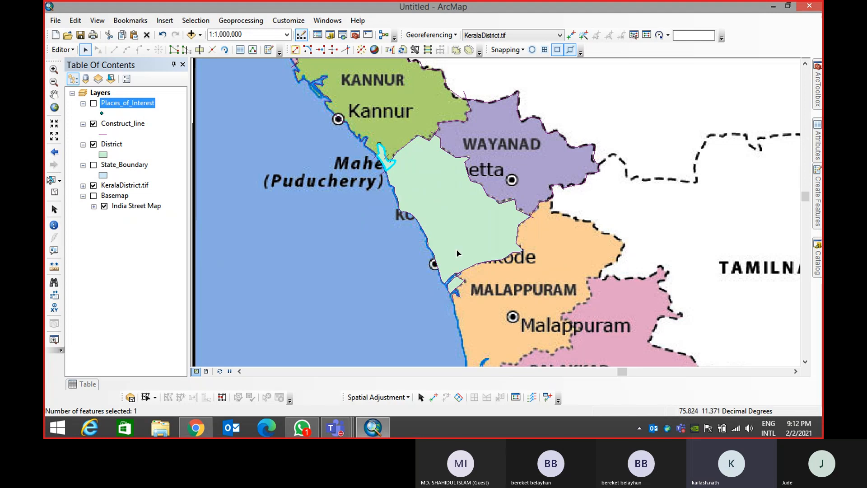
{"action": "left_click", "coordinate": [406, 294]}
{"action": "scroll", "coordinate": [442, 294], "scroll_direction": "down", "scroll_amount": 5}
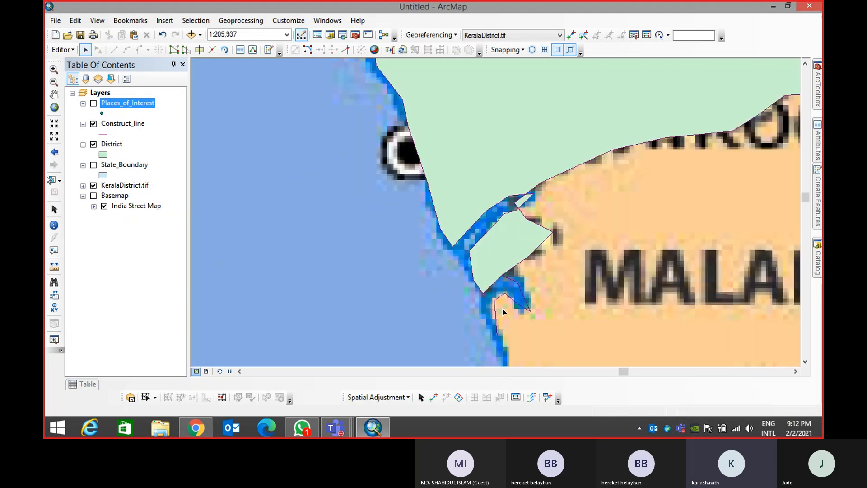
{"action": "left_click", "coordinate": [524, 202]}
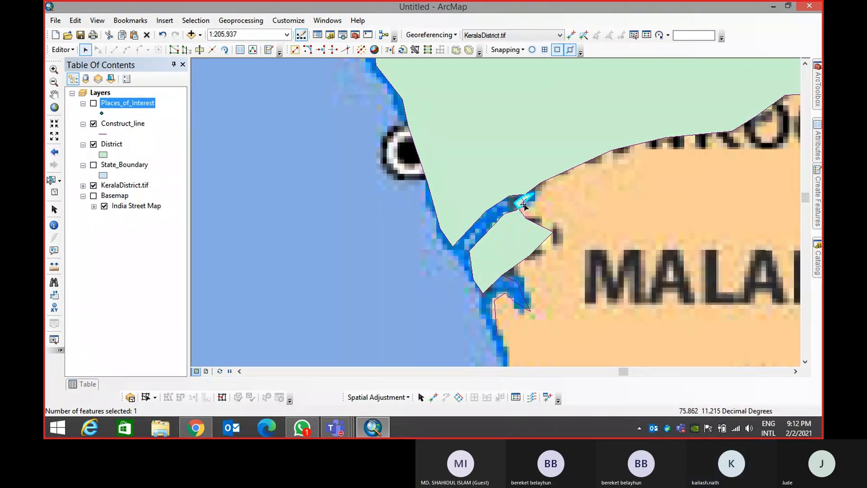
{"action": "key", "text": "Delete"}
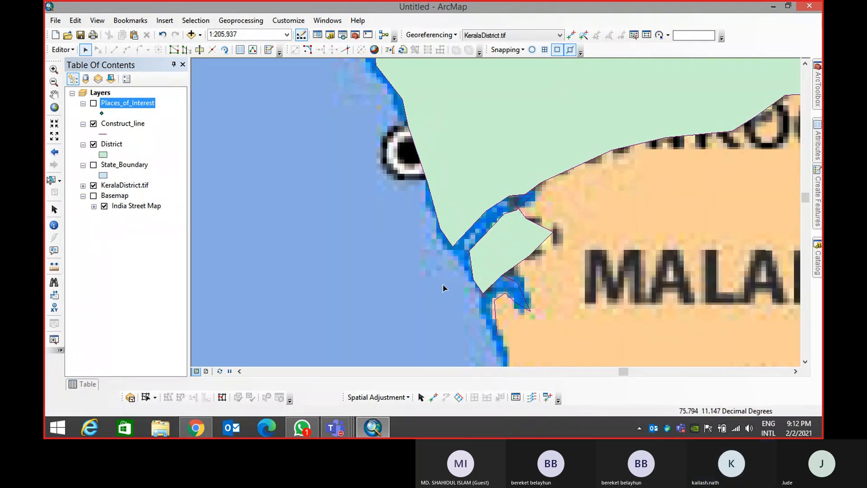
Delete the constructed Kozhikode polygon
{"action": "scroll", "coordinate": [444, 288], "scroll_direction": "up", "scroll_amount": 3}
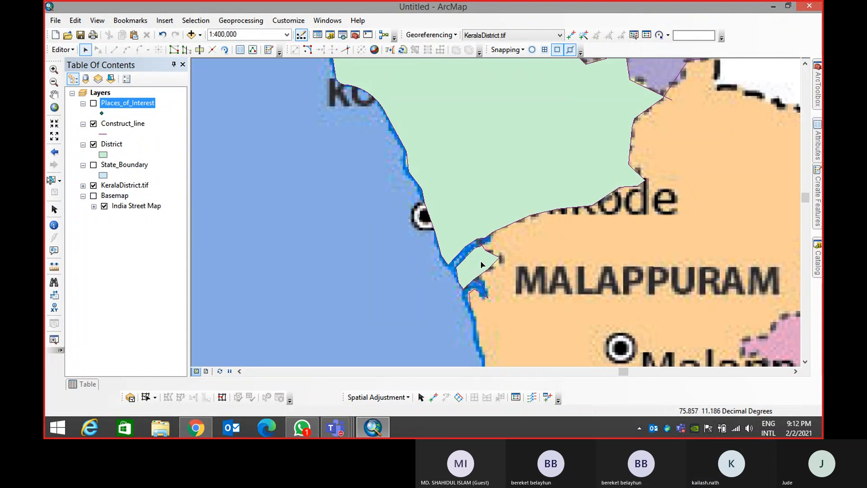
{"action": "scroll", "coordinate": [469, 193], "scroll_direction": "up", "scroll_amount": 2}
{"action": "scroll", "coordinate": [470, 193], "scroll_direction": "up", "scroll_amount": 2}
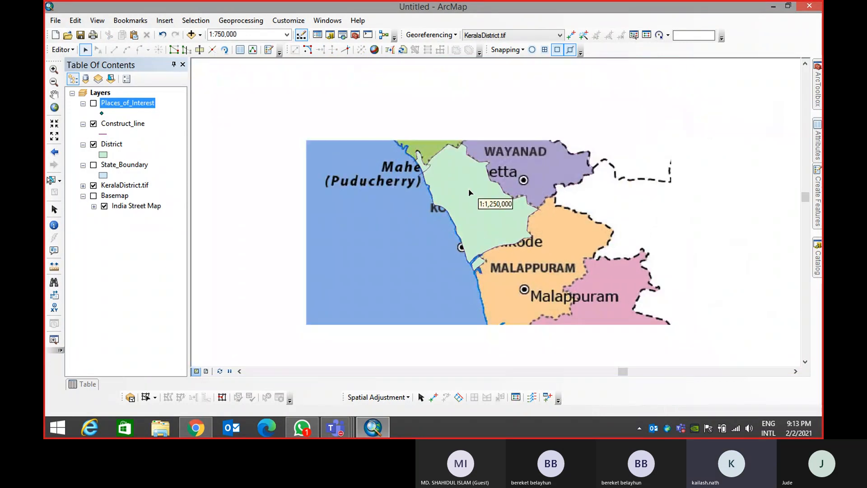
{"action": "left_click", "coordinate": [469, 188]}
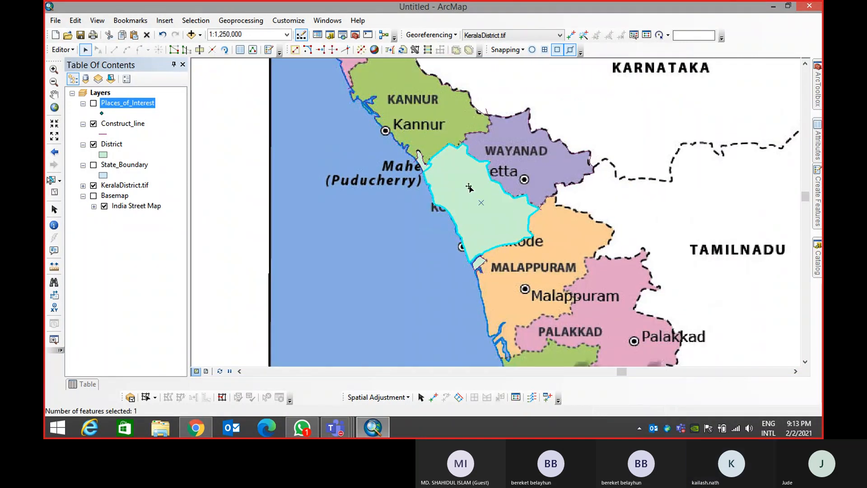
{"action": "key", "text": "Delete"}
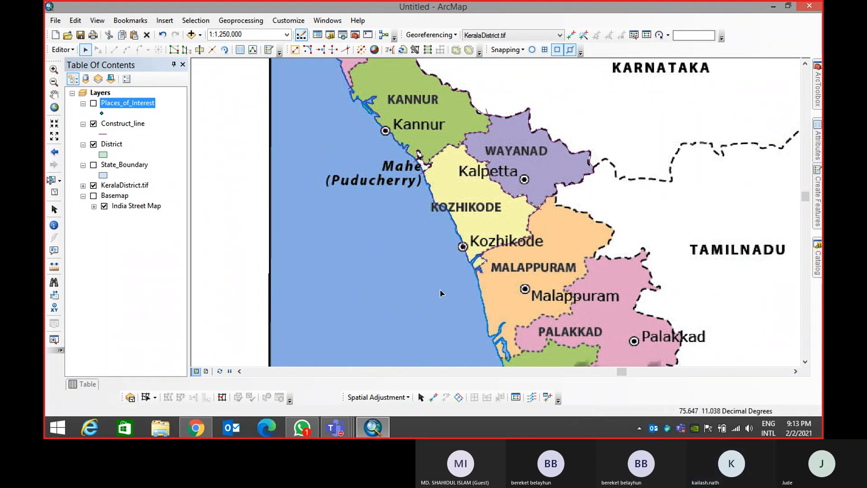
Select all boundary lines around Kasaragod, Kannur, Wayanad and Kozhikode together and construct their District polygons in one operation
{"action": "scroll", "coordinate": [440, 284], "scroll_direction": "down", "scroll_amount": 4}
{"action": "left_click_drag", "start_coordinate": [351, 138], "coordinate": [513, 309]}
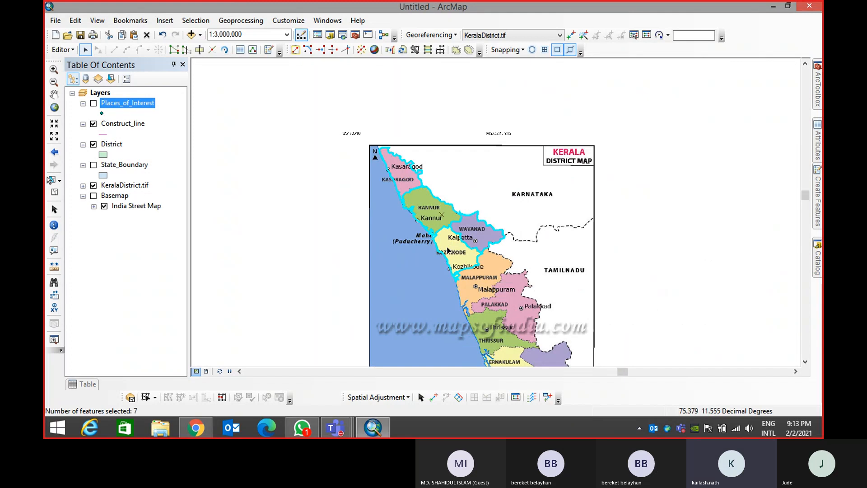
{"action": "left_click", "coordinate": [415, 50]}
{"action": "left_click", "coordinate": [526, 244]}
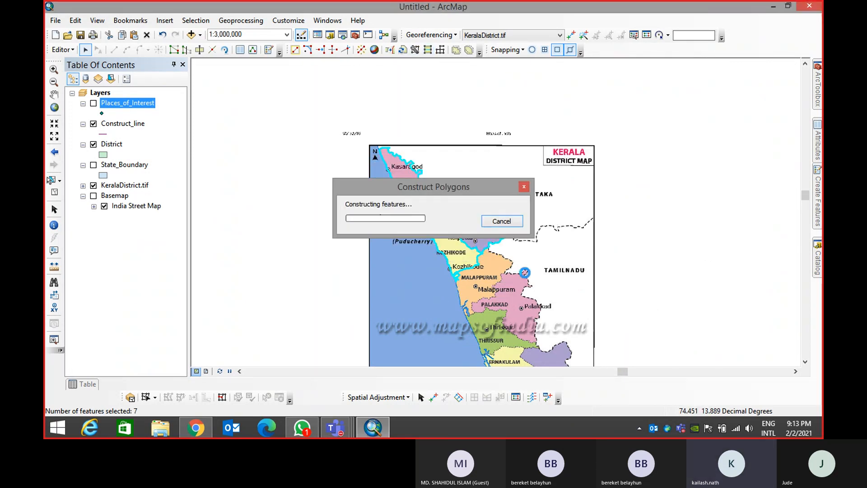
{"action": "left_click", "coordinate": [475, 268]}
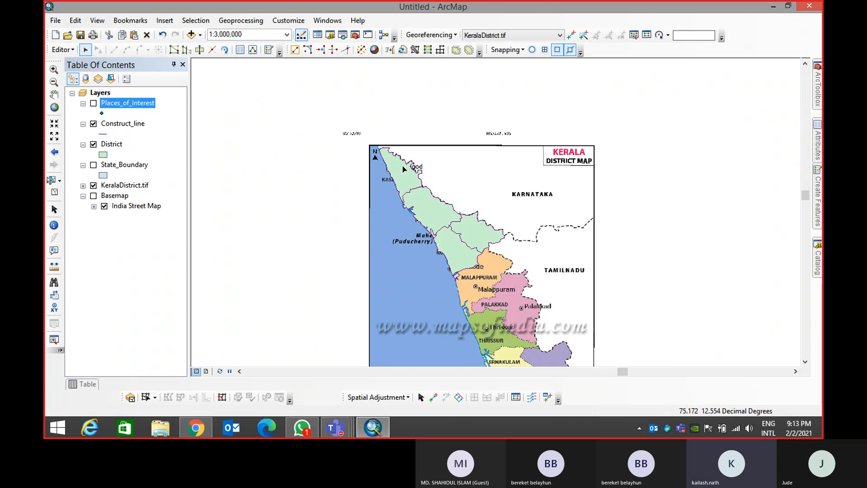
Check the Kasaragod, Kannur, Kozhikode and Wayanad polygons by selecting each one individually
{"action": "left_click", "coordinate": [394, 187]}
{"action": "left_click", "coordinate": [465, 178]}
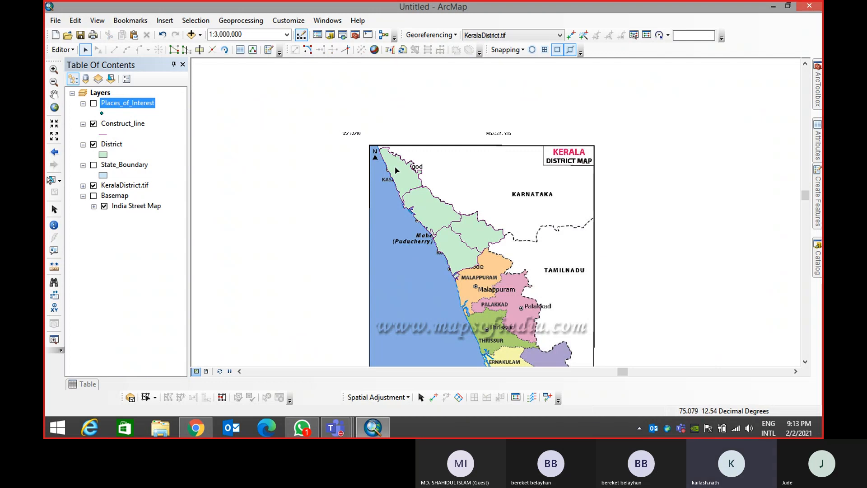
{"action": "left_click", "coordinate": [405, 181]}
{"action": "left_click", "coordinate": [427, 215]}
{"action": "left_click", "coordinate": [459, 254]}
{"action": "left_click", "coordinate": [472, 227]}
{"action": "left_click", "coordinate": [507, 163]}
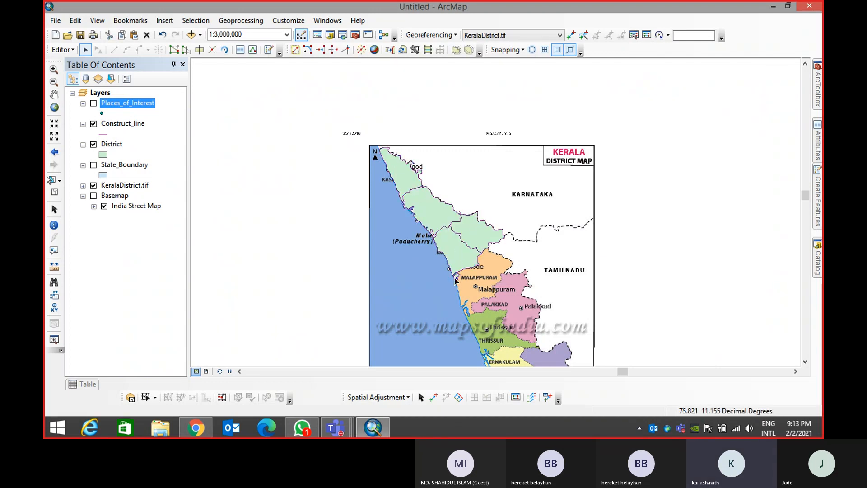
Make the Construct_line layer unselectable so that only District polygons can be picked around the inlet south of Kozhikode
{"action": "scroll", "coordinate": [454, 281], "scroll_direction": "up", "scroll_amount": 5}
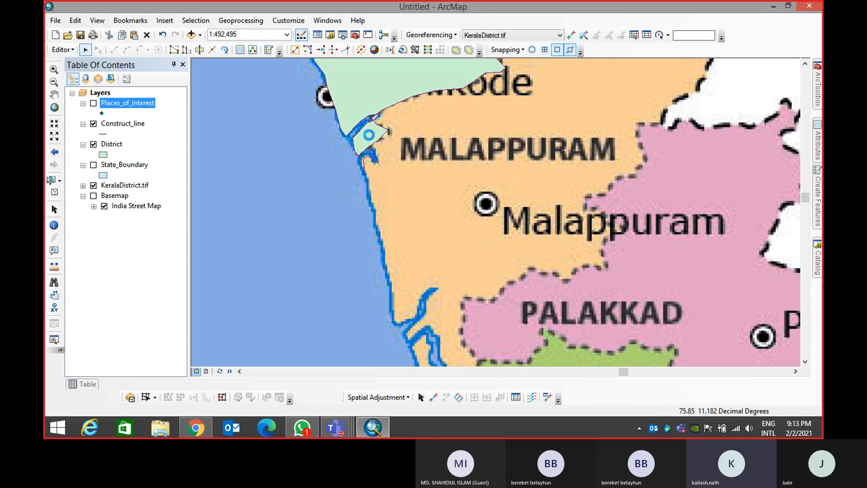
{"action": "left_click", "coordinate": [379, 127]}
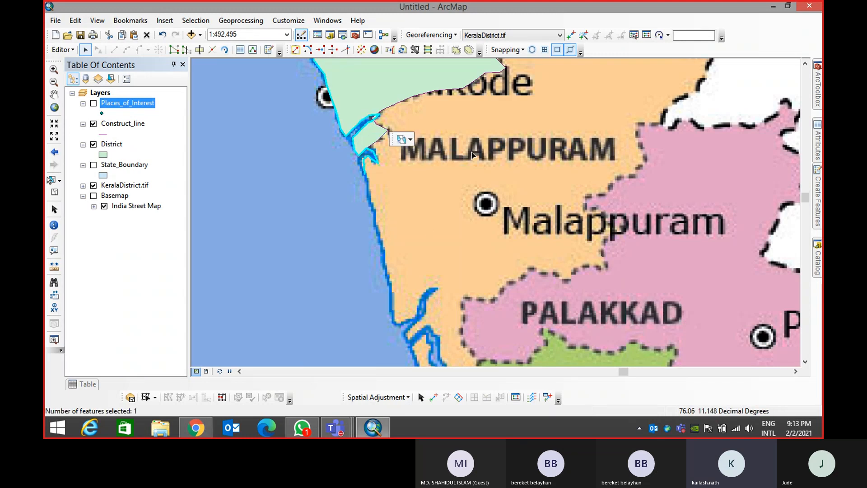
{"action": "left_click", "coordinate": [454, 139]}
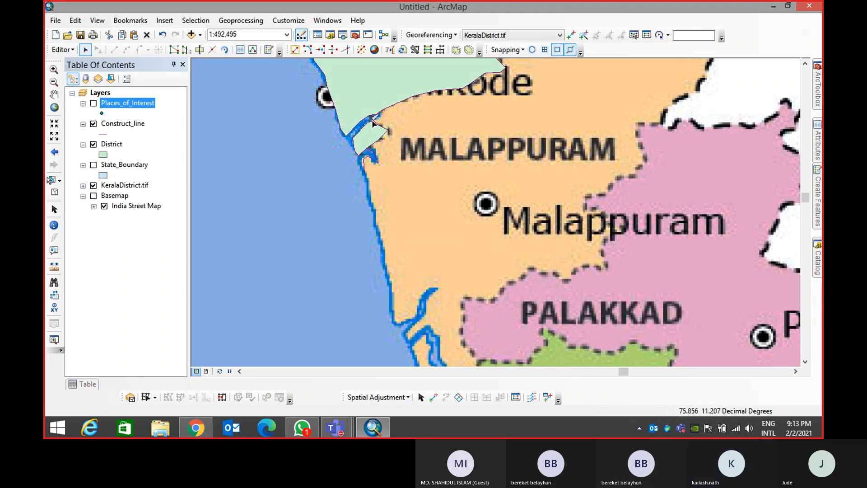
{"action": "left_click", "coordinate": [110, 79]}
{"action": "left_click", "coordinate": [149, 106]}
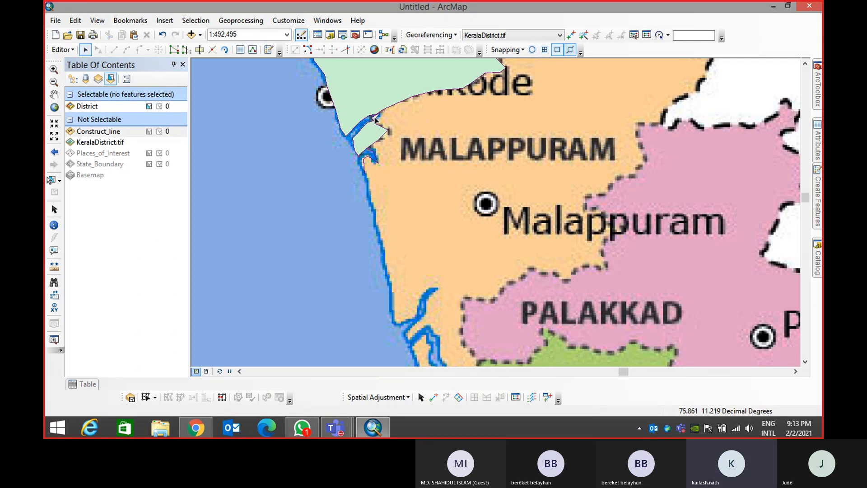
Hide the District layer temporarily to examine Kozhikode and its small coastal part on the georeferenced map, and show it again
{"action": "scroll", "coordinate": [397, 179], "scroll_direction": "down", "scroll_amount": 3}
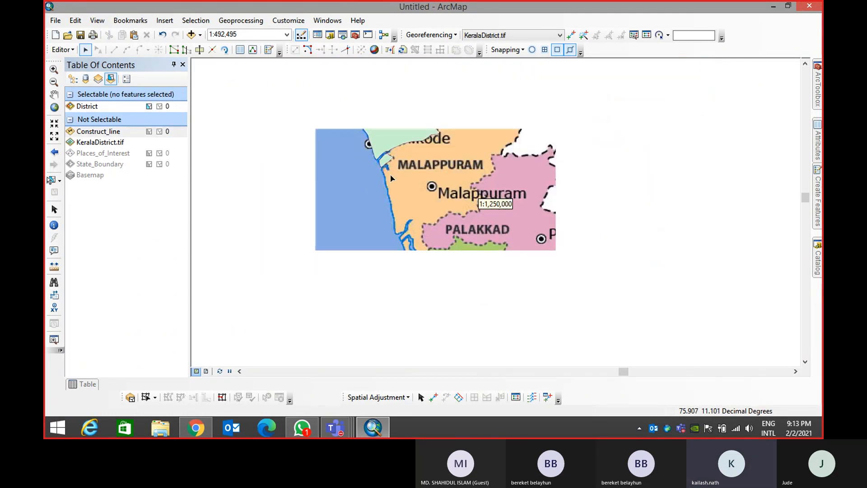
{"action": "left_click", "coordinate": [72, 79]}
{"action": "left_click", "coordinate": [94, 144]}
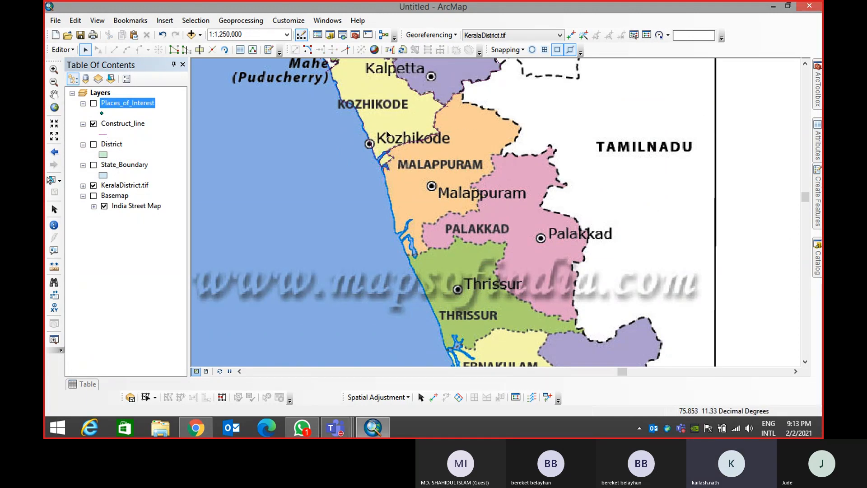
{"action": "left_click_drag", "start_coordinate": [388, 156], "coordinate": [406, 247]}
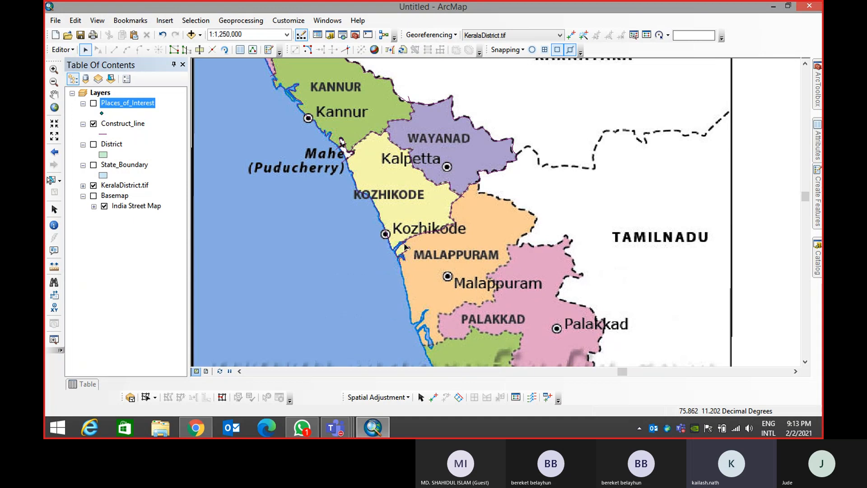
{"action": "scroll", "coordinate": [405, 248], "scroll_direction": "up", "scroll_amount": 1}
{"action": "left_click", "coordinate": [93, 144]}
Select Kozhikode's main polygon together with its small separate polygon south of the inlet and start the Merge command
{"action": "left_click", "coordinate": [405, 210]}
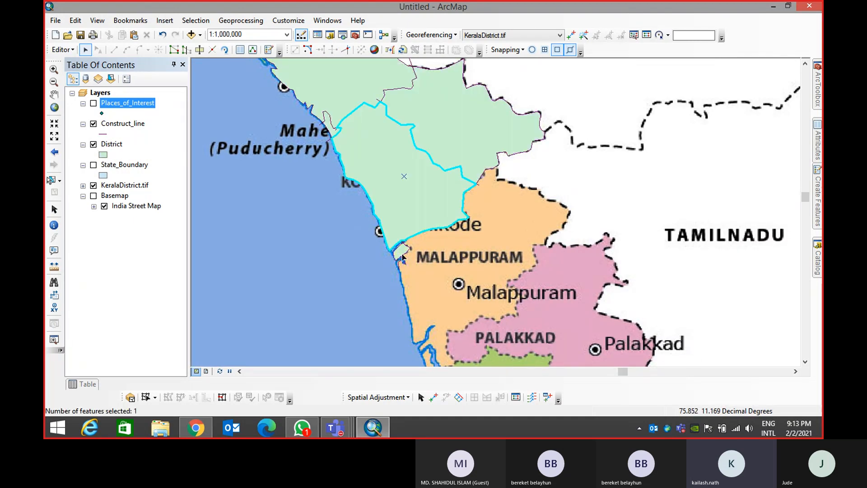
{"action": "left_click", "coordinate": [405, 260], "text": "shift"}
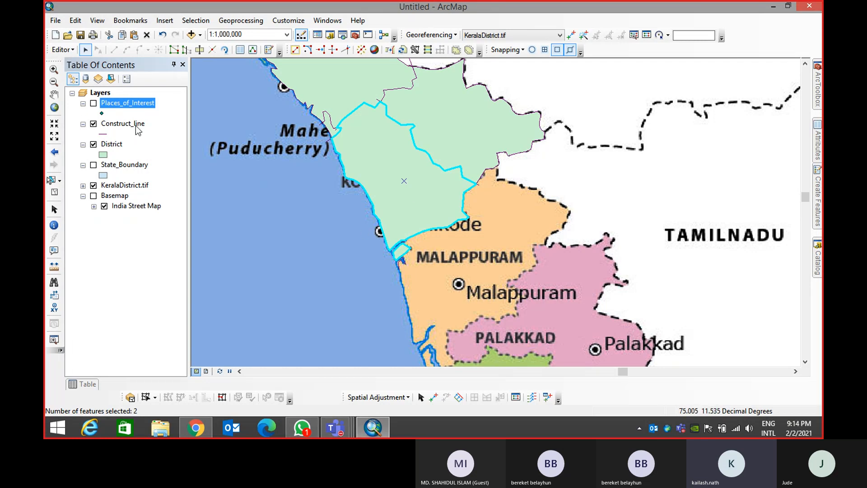
{"action": "left_click", "coordinate": [63, 50]}
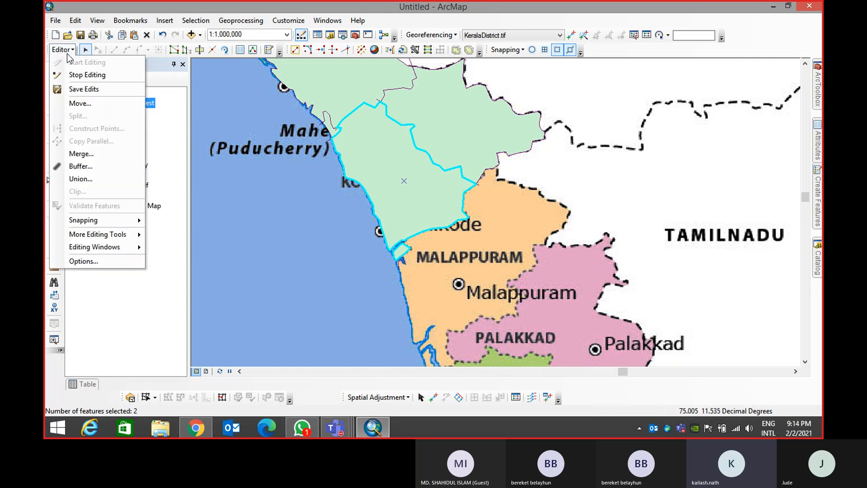
{"action": "left_click", "coordinate": [82, 154]}
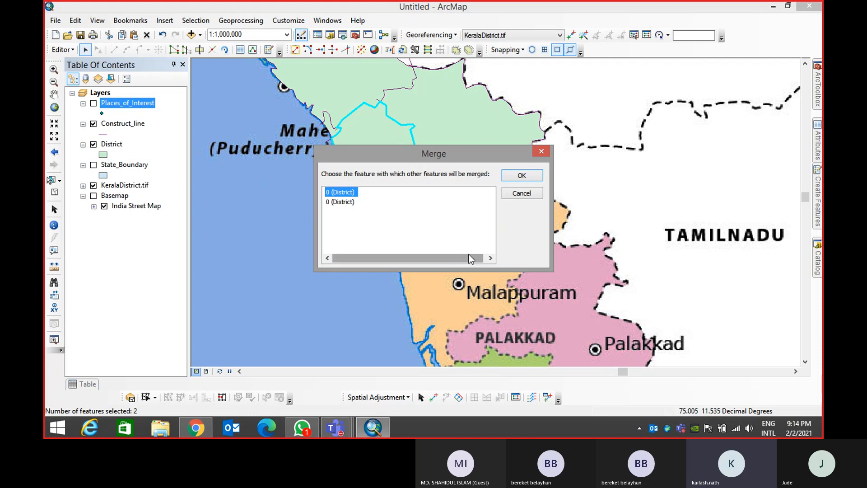
Compare both entries in the merge list and merge the polygons into the second listed District feature
{"action": "left_click", "coordinate": [339, 202]}
{"action": "left_click_drag", "start_coordinate": [390, 158], "coordinate": [646, 146]}
{"action": "left_click", "coordinate": [603, 189]}
{"action": "left_click", "coordinate": [601, 179]}
{"action": "left_click", "coordinate": [602, 192]}
{"action": "left_click", "coordinate": [601, 179]}
{"action": "left_click", "coordinate": [602, 192]}
{"action": "left_click", "coordinate": [600, 179]}
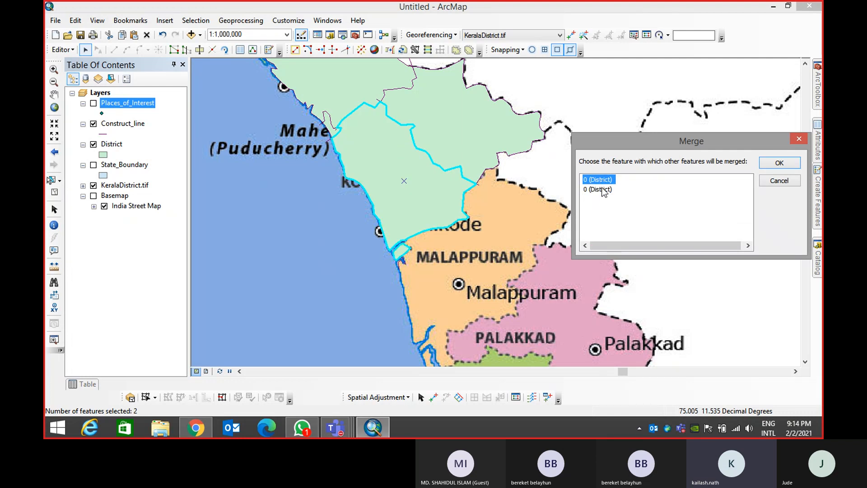
{"action": "left_click", "coordinate": [602, 190]}
{"action": "left_click", "coordinate": [604, 191]}
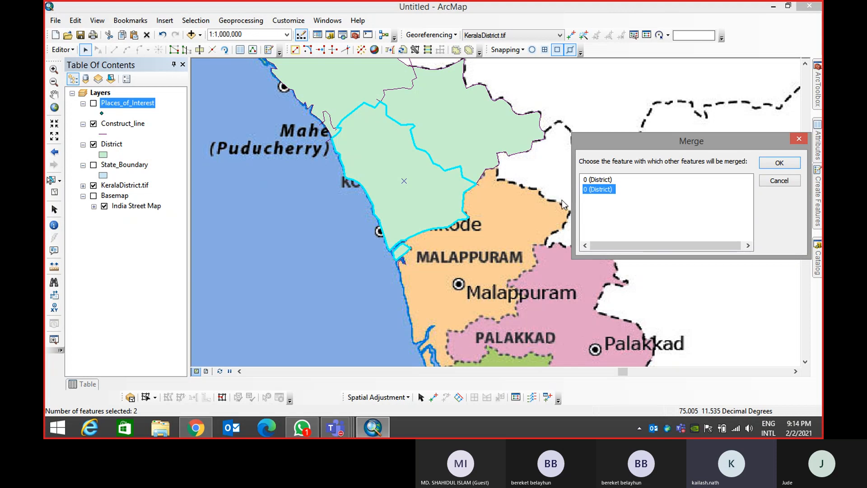
{"action": "left_click", "coordinate": [780, 162]}
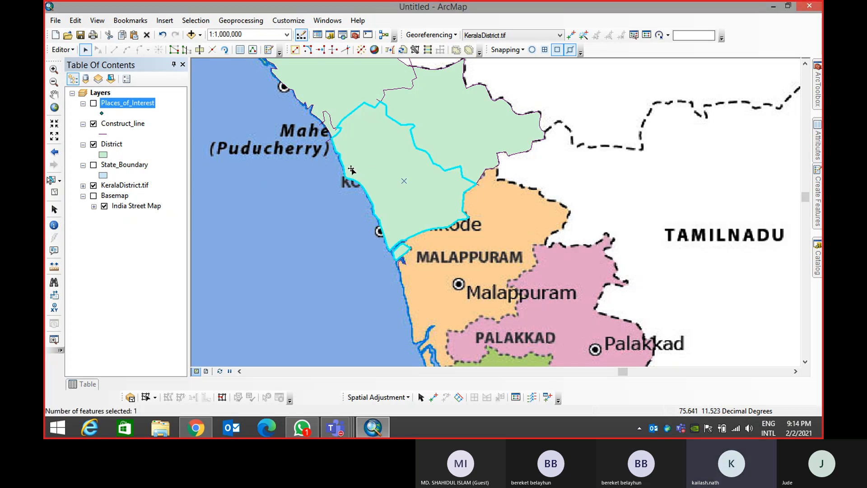
Select the merged Kozhikode feature and explode it into separate polygons
{"action": "left_click", "coordinate": [383, 256]}
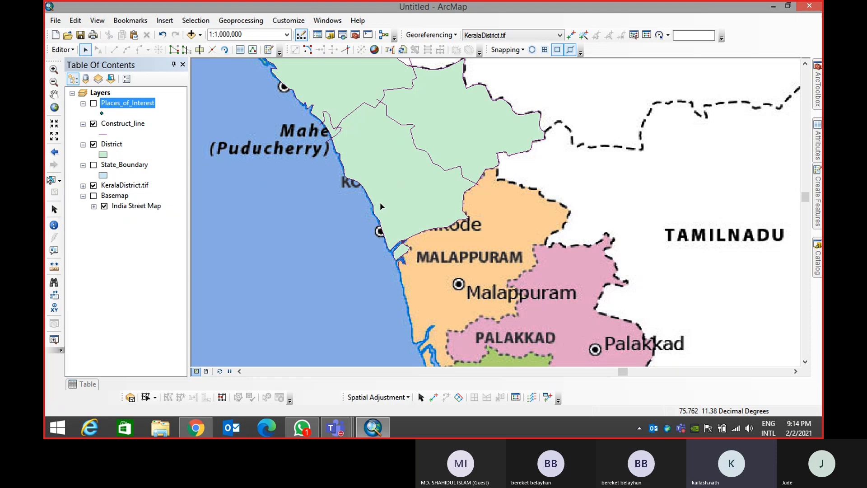
{"action": "left_click", "coordinate": [381, 205]}
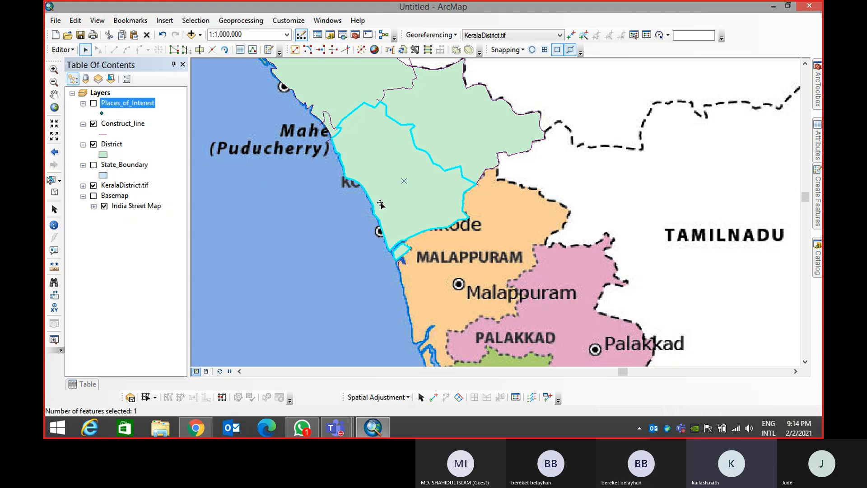
{"action": "left_click", "coordinate": [362, 50]}
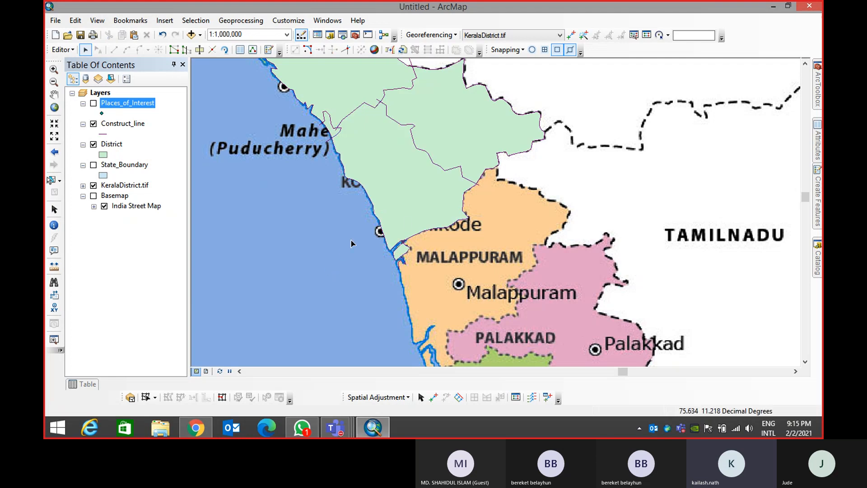
Select Kozhikode's main polygon and the small polygon south of the inlet together with a selection box
{"action": "left_click", "coordinate": [402, 221]}
{"action": "left_click_drag", "start_coordinate": [368, 275], "coordinate": [399, 254]}
{"action": "left_click_drag", "start_coordinate": [437, 309], "coordinate": [382, 230]}
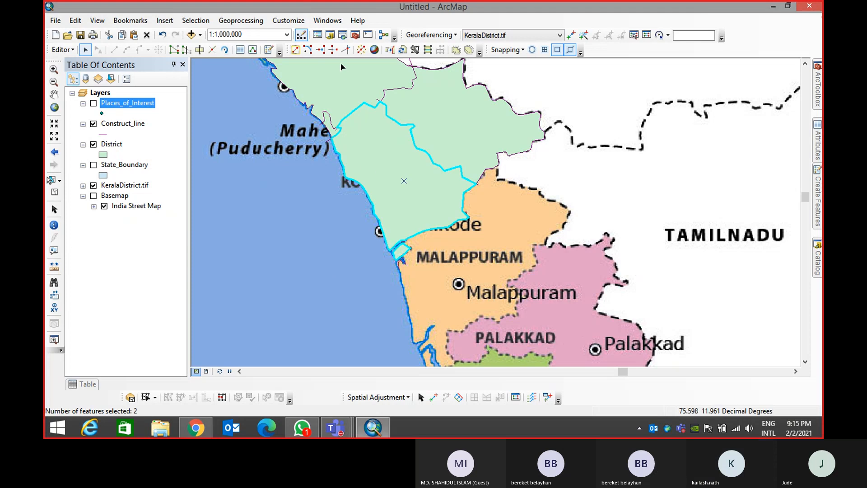
Merge Kozhikode's selected main polygon and the small polygon south of the inlet into one District feature
{"action": "left_click", "coordinate": [62, 50]}
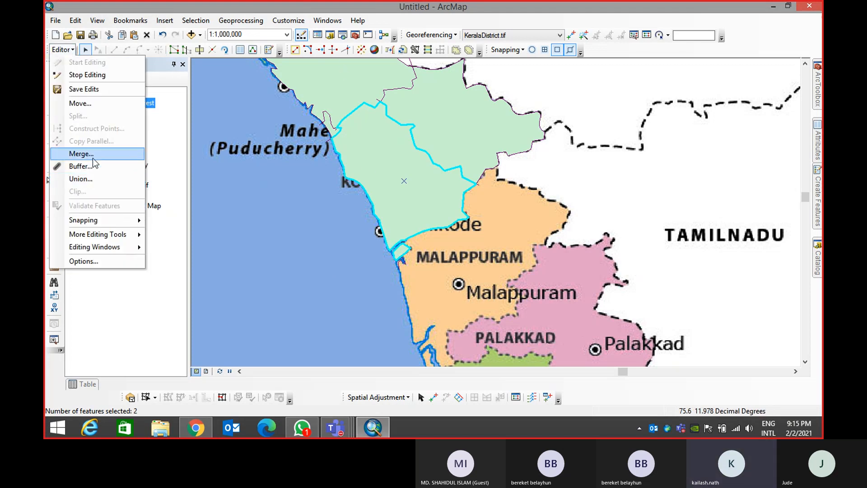
{"action": "left_click", "coordinate": [93, 157]}
{"action": "left_click", "coordinate": [524, 176]}
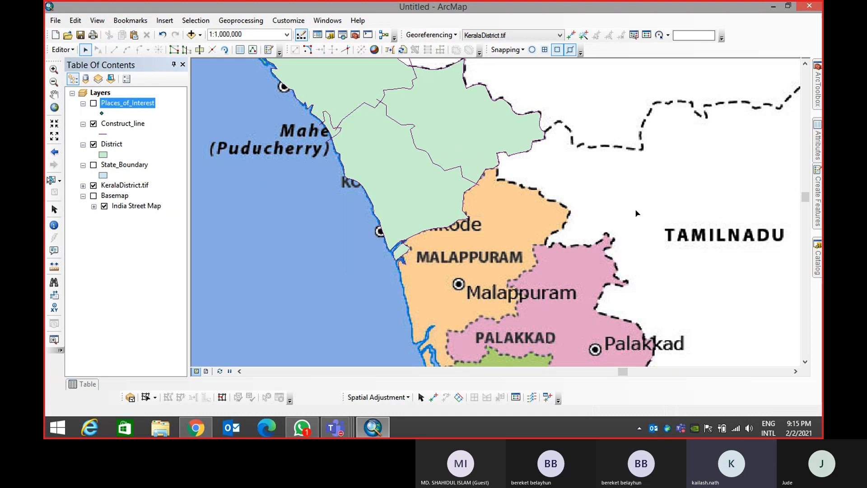
Hide the Construct_line and KeralaDistrict.tif layers so only the District polygons are displayed on the map
{"action": "left_click_drag", "start_coordinate": [420, 194], "coordinate": [464, 243]}
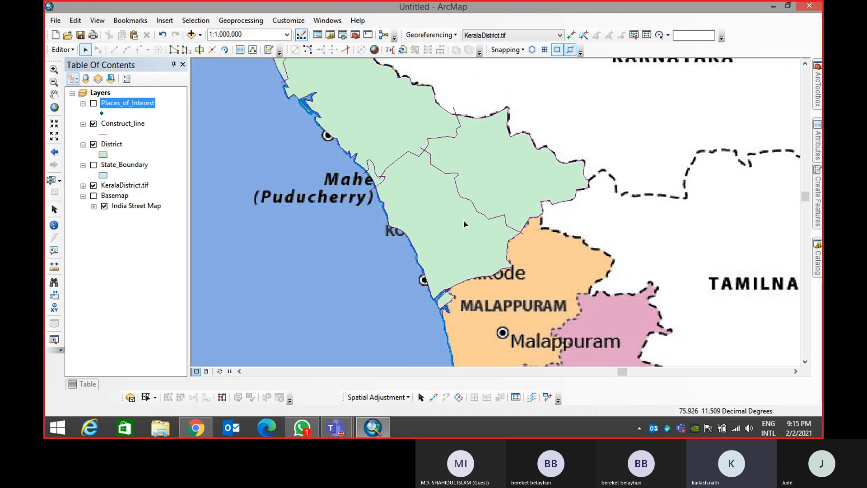
{"action": "scroll", "coordinate": [463, 224], "scroll_direction": "down", "scroll_amount": 2}
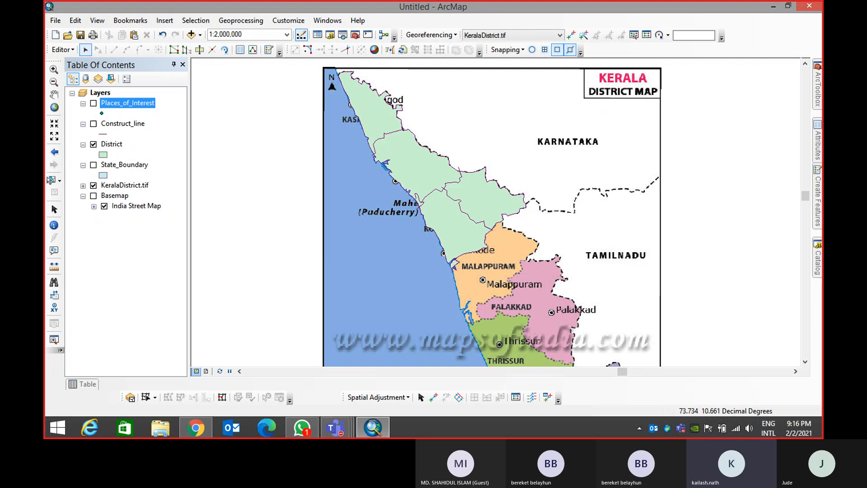
{"action": "left_click", "coordinate": [93, 124]}
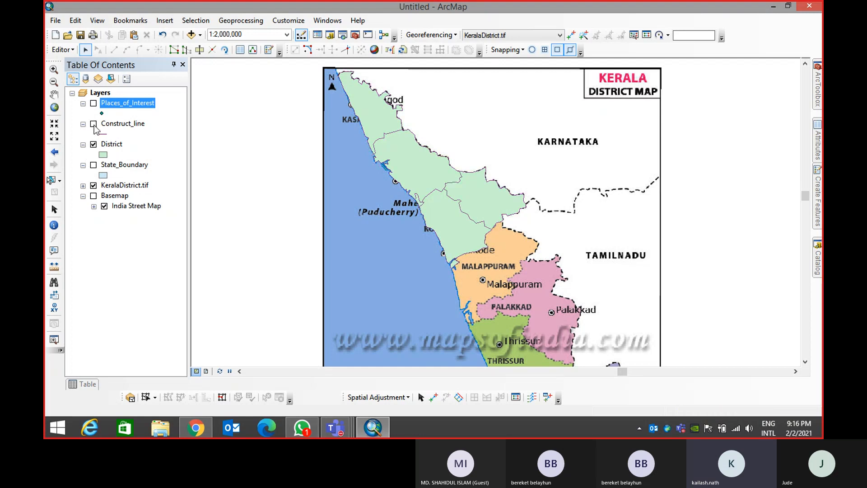
{"action": "left_click", "coordinate": [94, 185]}
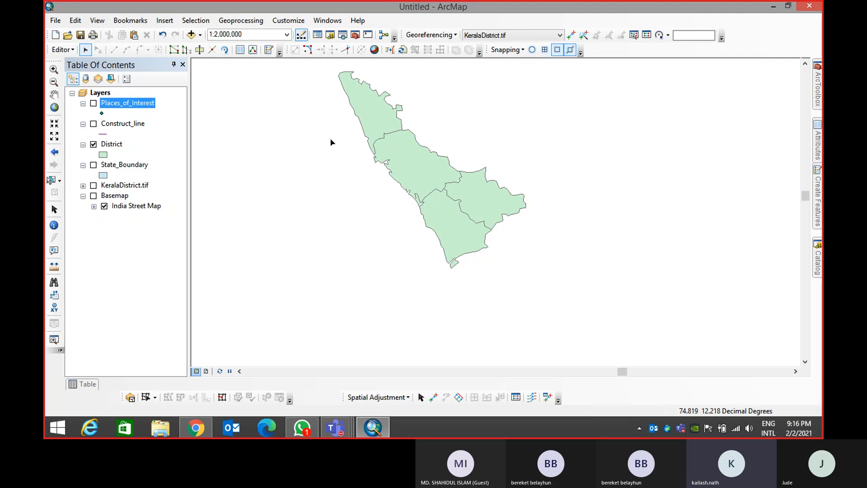
Select all the constructed District polygons and open their attributes for editing
{"action": "left_click_drag", "start_coordinate": [339, 188], "coordinate": [371, 86]}
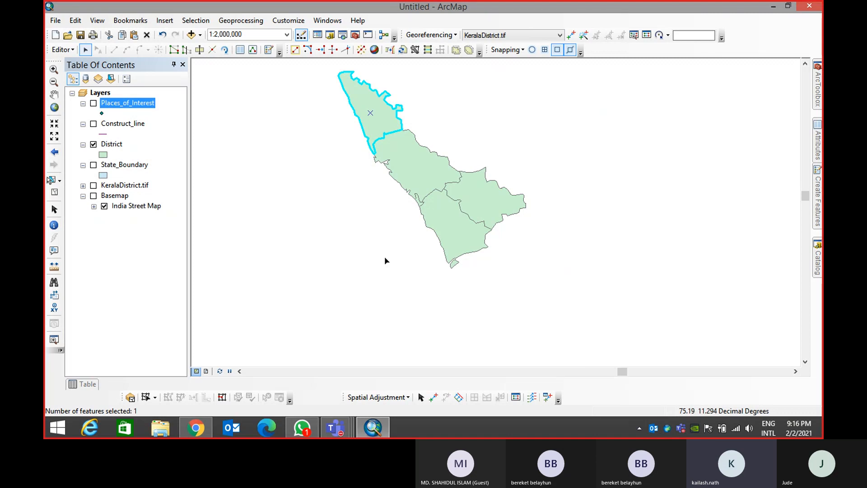
{"action": "left_click_drag", "start_coordinate": [539, 296], "coordinate": [317, 96]}
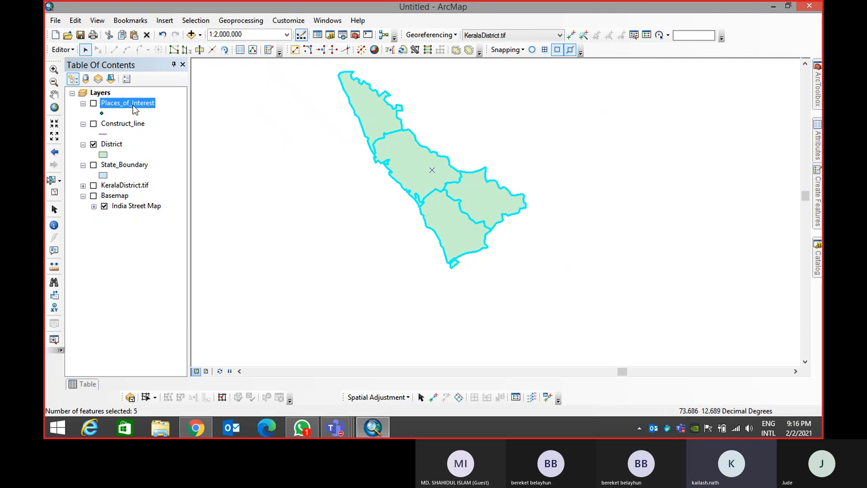
{"action": "left_click", "coordinate": [241, 50]}
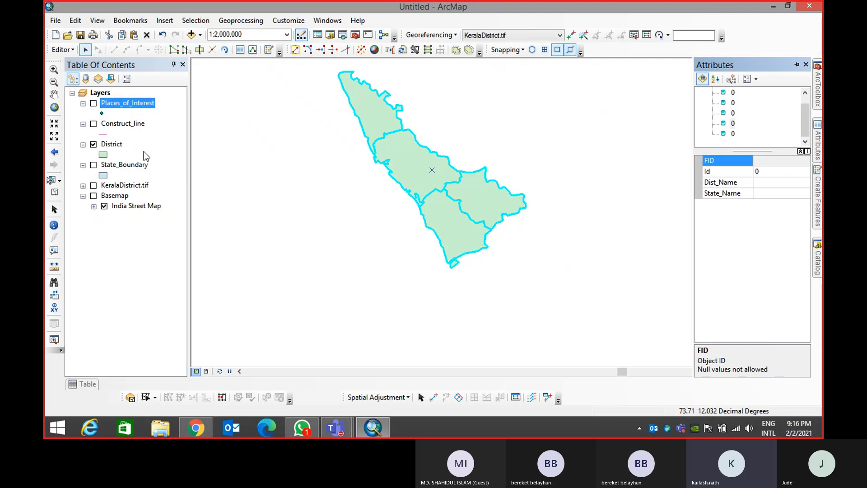
Open the District layer's attribute table
{"action": "left_click", "coordinate": [118, 143]}
{"action": "right_click", "coordinate": [118, 144]}
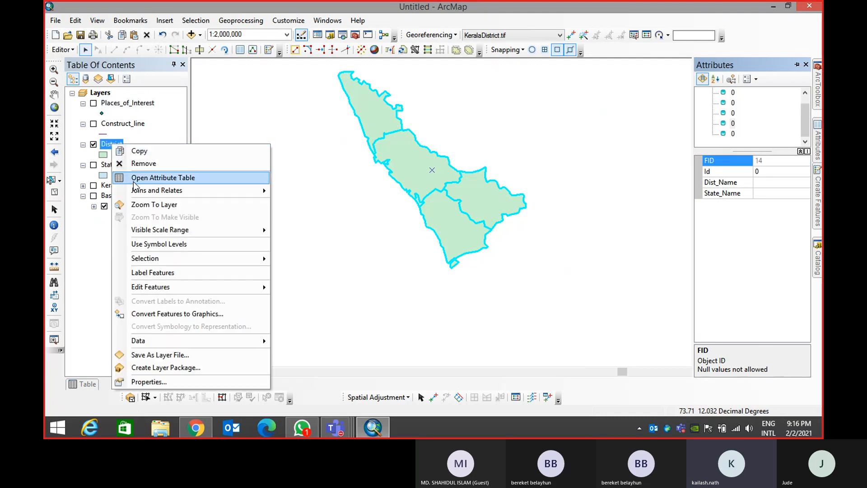
{"action": "left_click", "coordinate": [135, 180]}
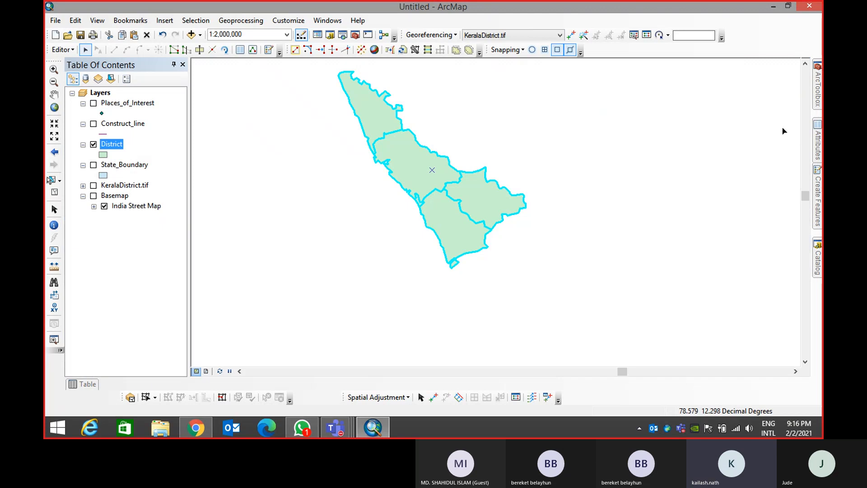
Set State_Name to Kerala for all selected District features at once
{"action": "mouse_move", "coordinate": [817, 151]}
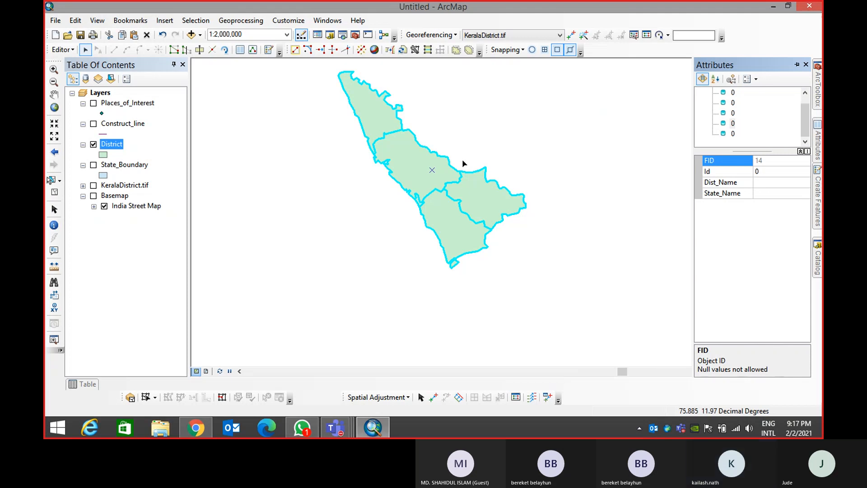
{"action": "scroll", "coordinate": [770, 123], "scroll_direction": "up", "scroll_amount": 1}
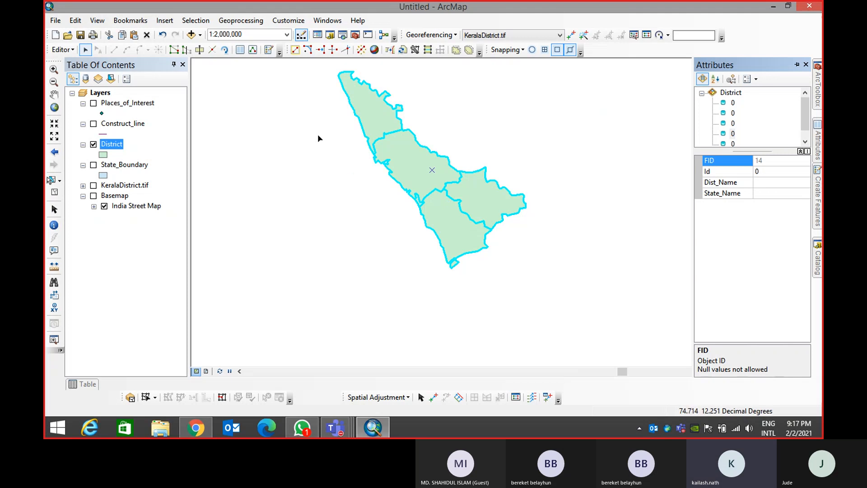
{"action": "left_click", "coordinate": [732, 93]}
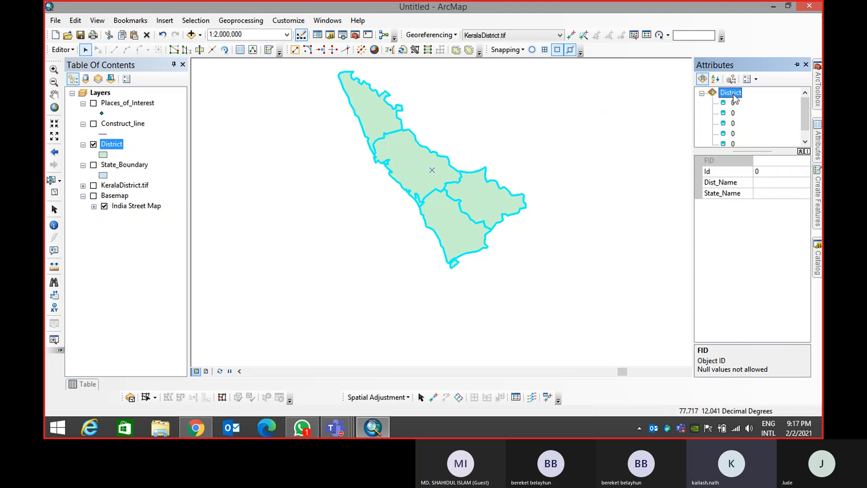
{"action": "left_click", "coordinate": [762, 194]}
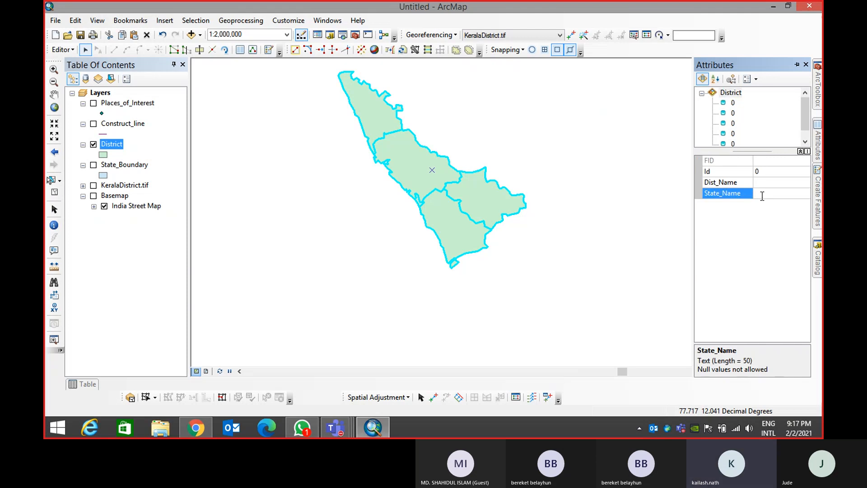
{"action": "type", "text": "Kerala"}
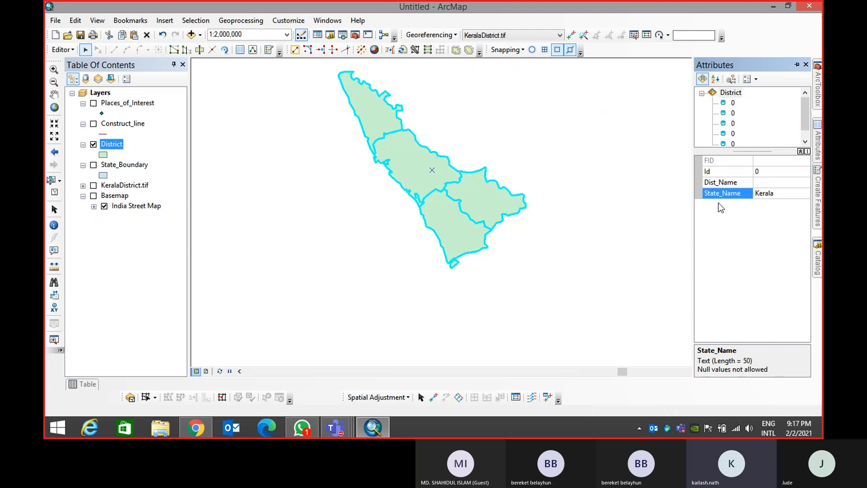
Check the State_Name value of each selected District feature individually
{"action": "left_click", "coordinate": [732, 103]}
{"action": "left_click", "coordinate": [733, 114]}
{"action": "left_click", "coordinate": [734, 123]}
{"action": "left_click", "coordinate": [734, 133]}
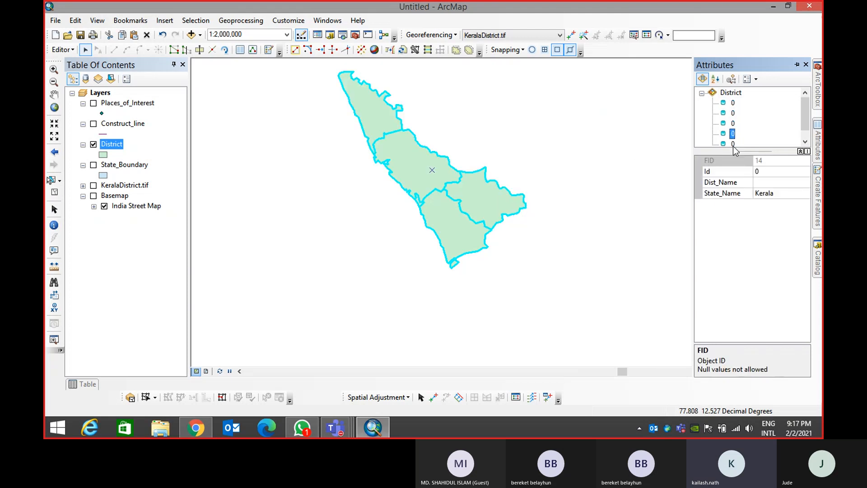
{"action": "scroll", "coordinate": [735, 135], "scroll_direction": "down", "scroll_amount": 1}
{"action": "left_click", "coordinate": [733, 93]}
{"action": "left_click", "coordinate": [733, 123]}
Select only the northernmost District polygon, Kasaragod, and open its attributes
{"action": "left_click", "coordinate": [485, 131]}
{"action": "left_click_drag", "start_coordinate": [401, 36], "coordinate": [264, 38]}
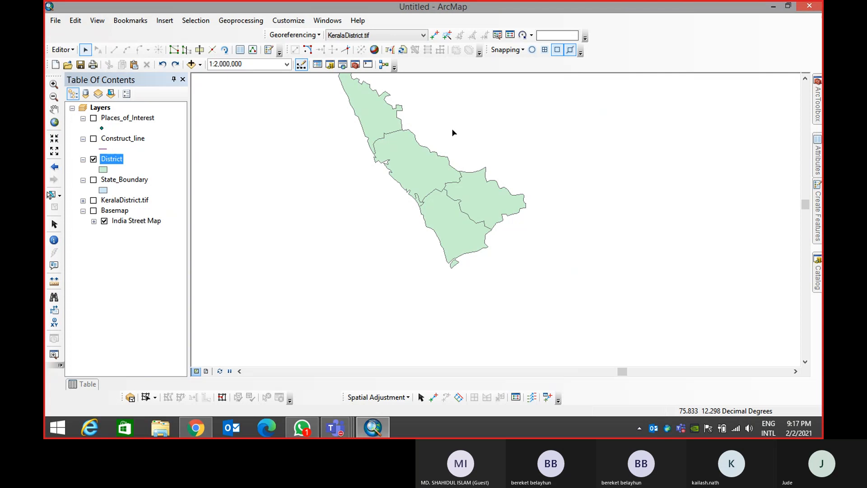
{"action": "left_click_drag", "start_coordinate": [48, 64], "coordinate": [48, 41]}
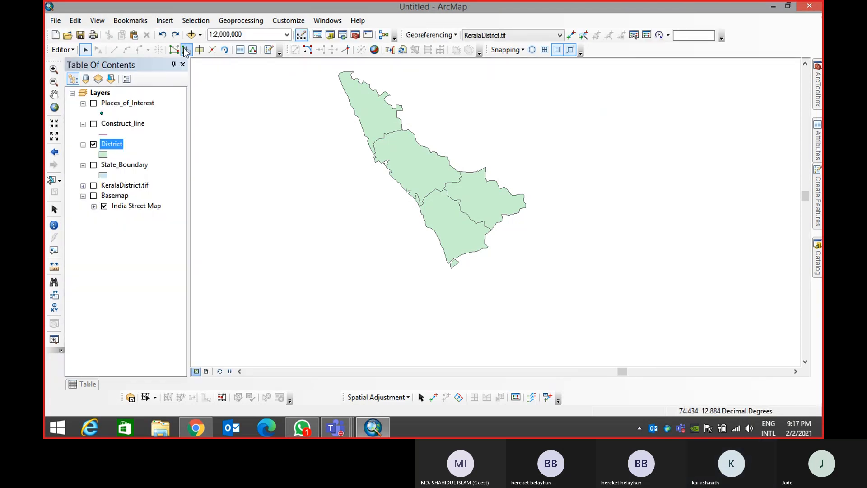
{"action": "left_click", "coordinate": [355, 111]}
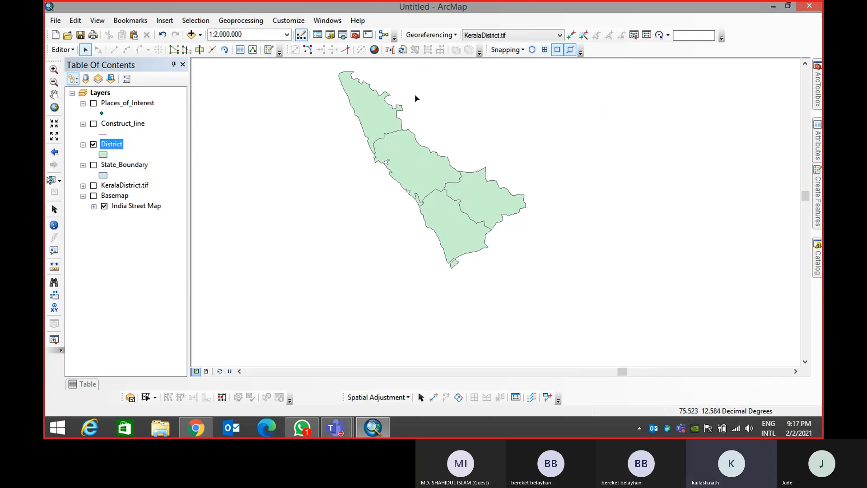
{"action": "left_click", "coordinate": [241, 52]}
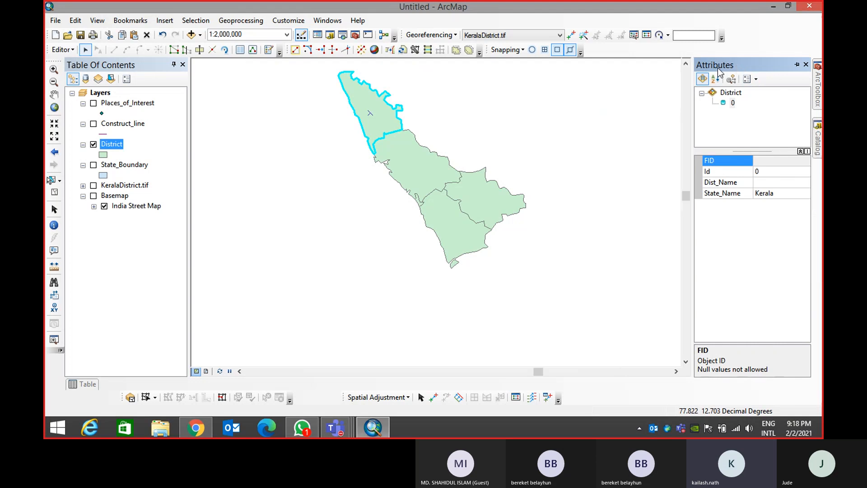
Undock the Attributes window, dock it again beside the map, set it to auto-hide and bring it back into view
{"action": "left_click_drag", "start_coordinate": [722, 66], "coordinate": [522, 94]}
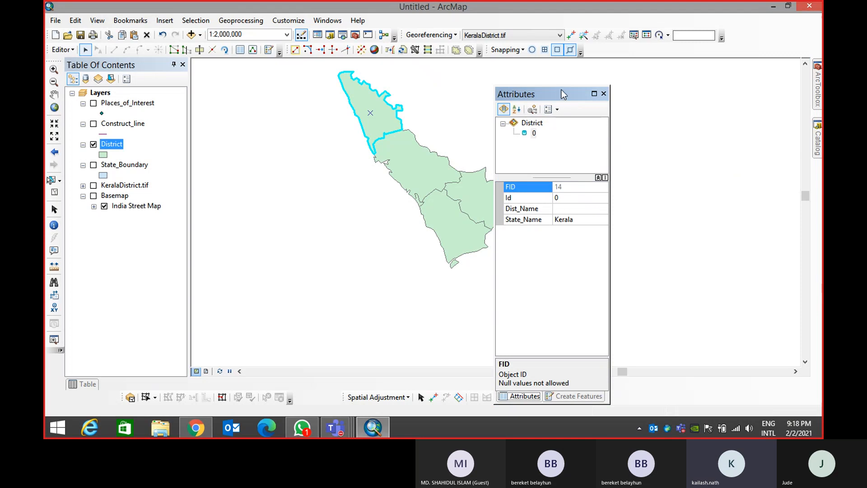
{"action": "left_click_drag", "start_coordinate": [558, 94], "coordinate": [522, 219]}
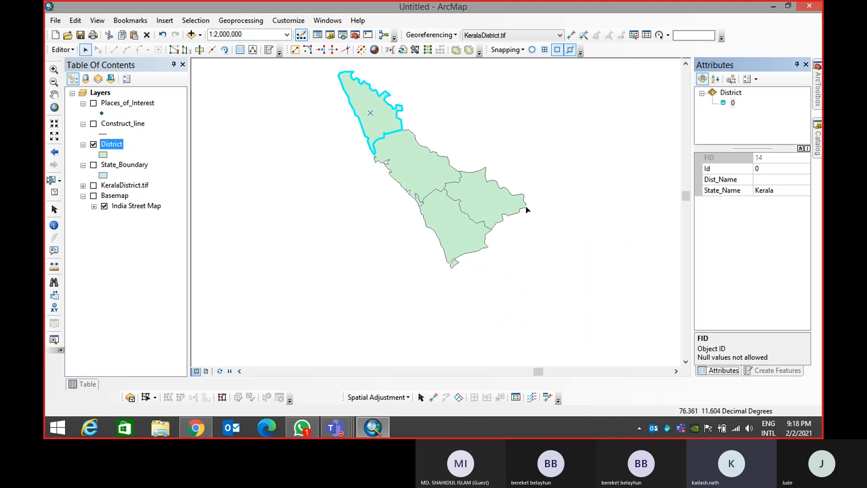
{"action": "left_click", "coordinate": [797, 64]}
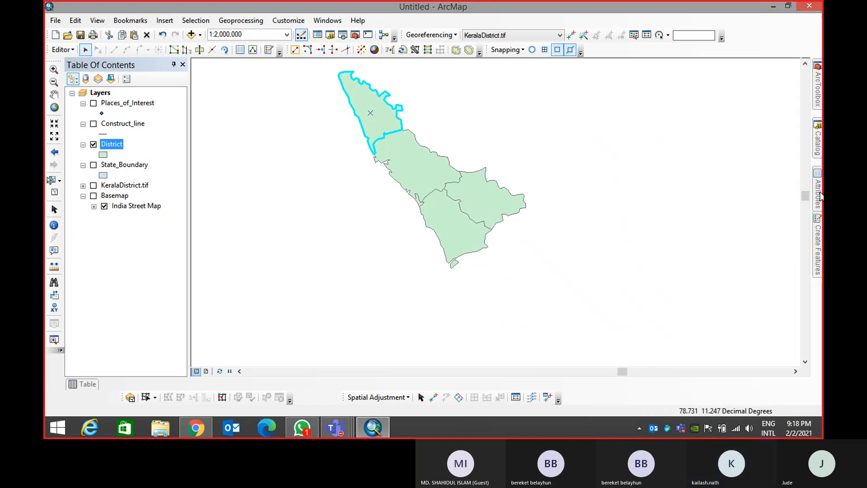
{"action": "mouse_move", "coordinate": [821, 195]}
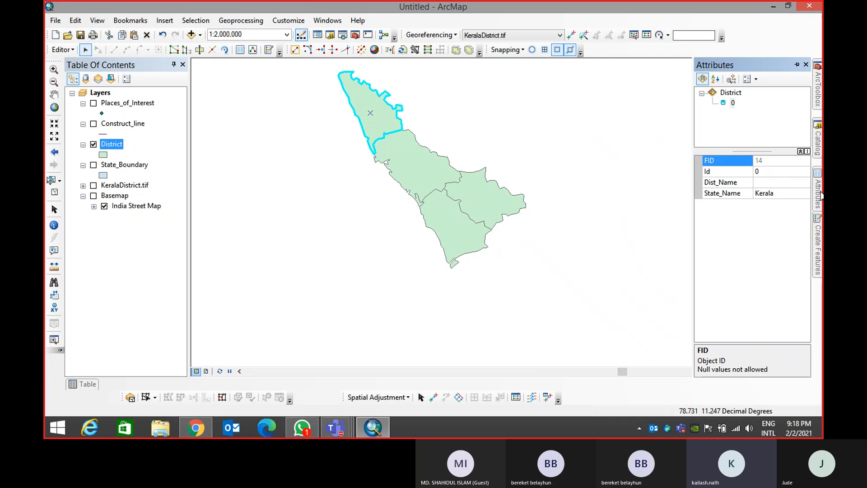
Set the northernmost district's Dist_Name attribute to Kasargod
{"action": "left_click", "coordinate": [767, 182]}
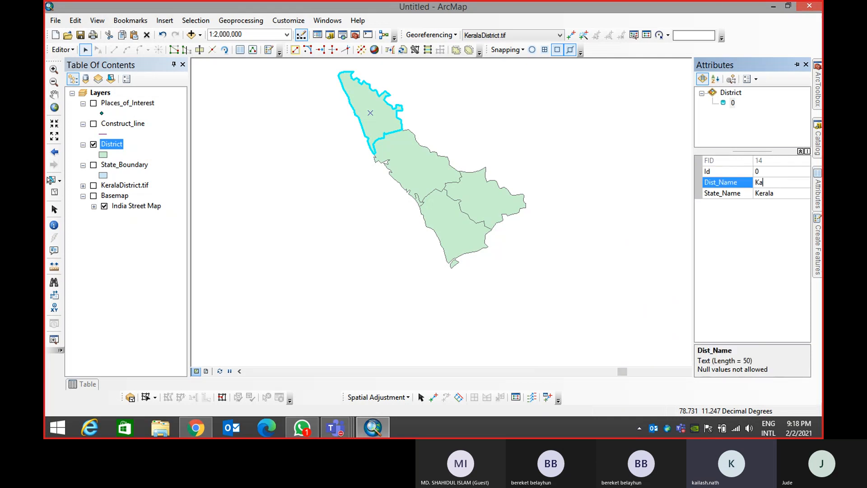
{"action": "type", "text": "Kasargod"}
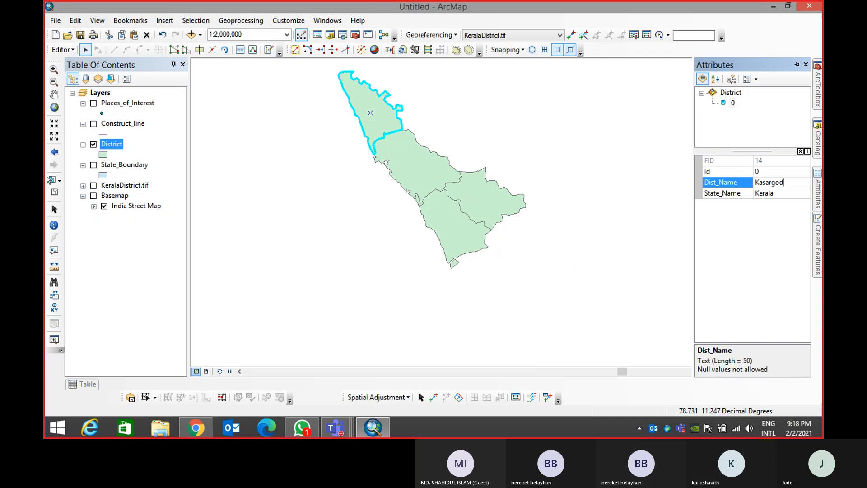
{"action": "key", "text": "Return"}
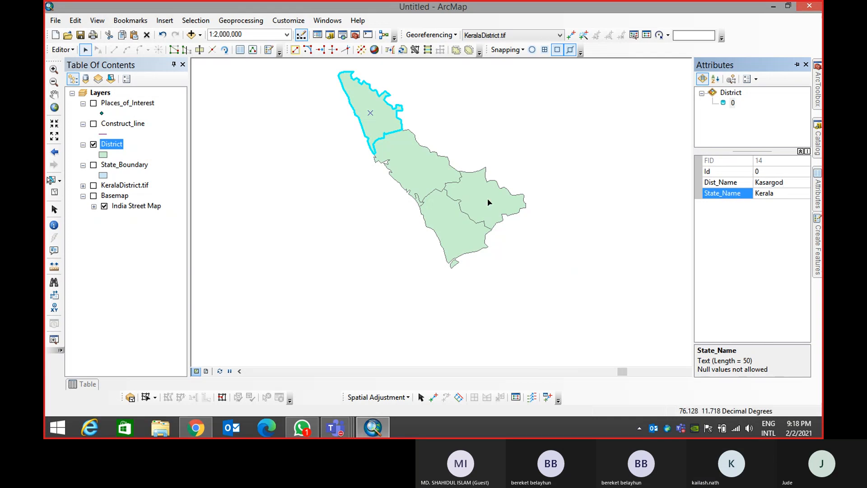
Select the district directly south of Kasargod and set its Dist_Name to Kannur
{"action": "left_click", "coordinate": [405, 163]}
{"action": "left_click", "coordinate": [784, 172]}
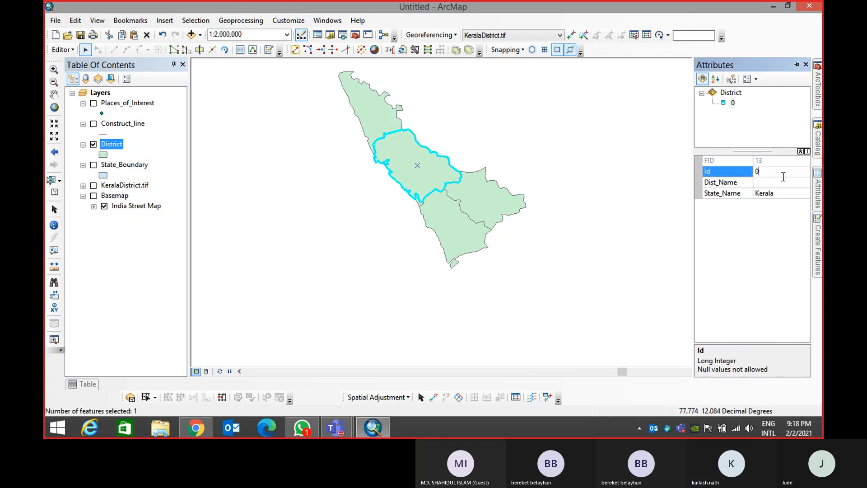
{"action": "left_click", "coordinate": [783, 183]}
{"action": "type", "text": "Kannur"}
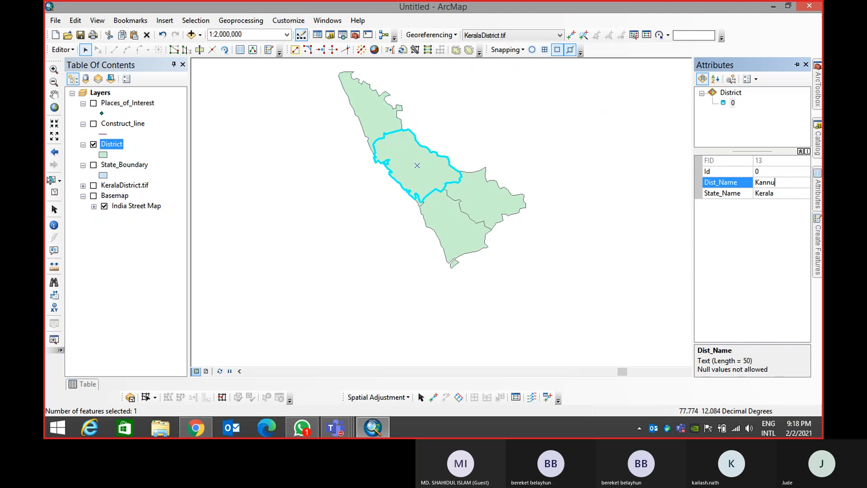
{"action": "key", "text": "Return"}
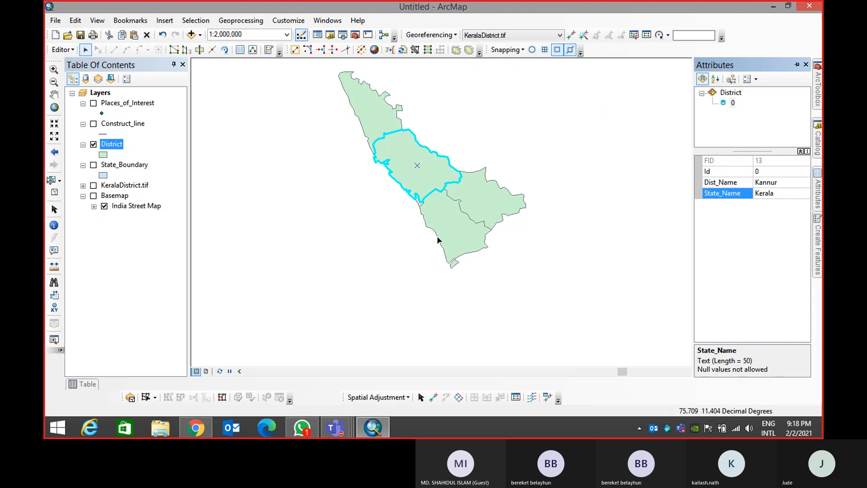
Select the small coastal polygon at Kannur's southern tip for attribute editing
{"action": "scroll", "coordinate": [410, 206], "scroll_direction": "up", "scroll_amount": 3}
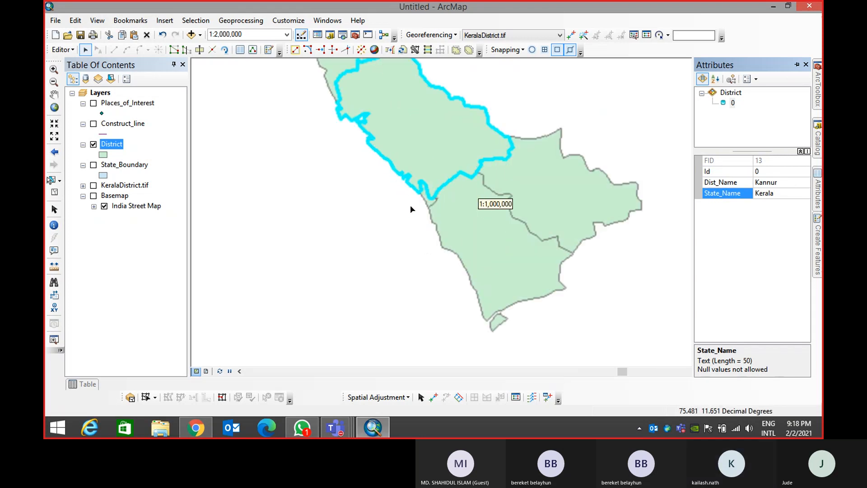
{"action": "left_click", "coordinate": [429, 197]}
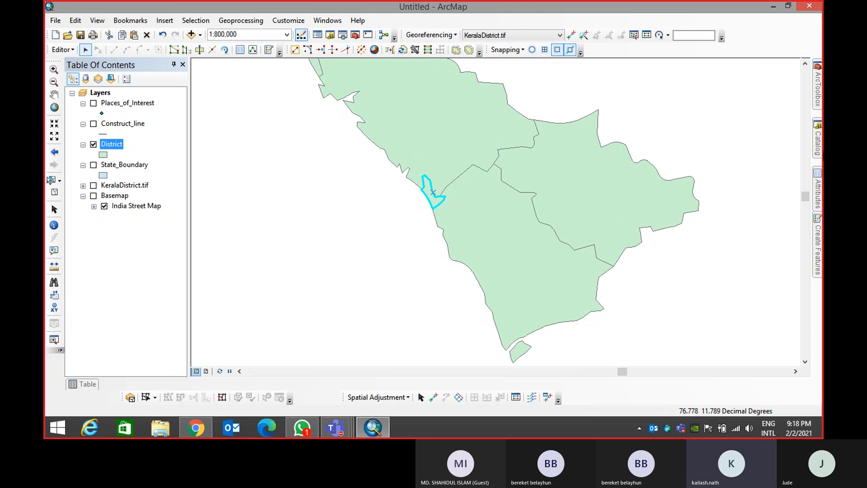
{"action": "mouse_move", "coordinate": [821, 203]}
{"action": "left_click", "coordinate": [706, 190]}
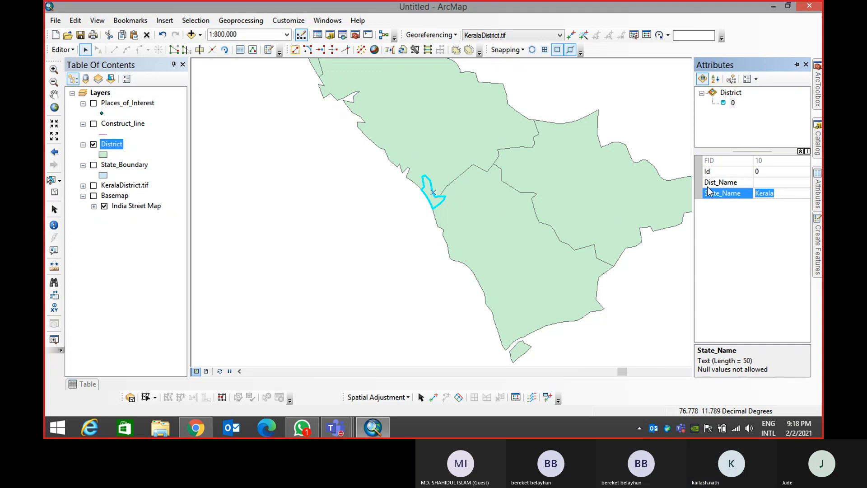
{"action": "type", "text": "Mahe"}
{"action": "key", "text": "Return"}
{"action": "left_click", "coordinate": [707, 186]}
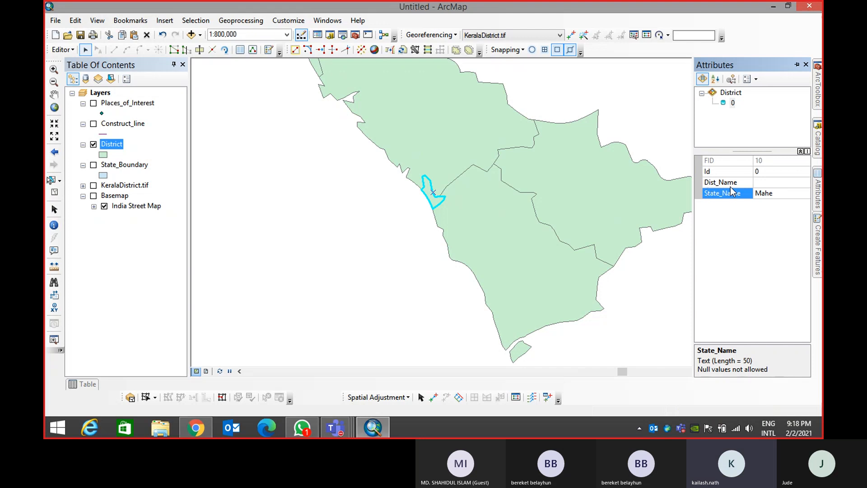
Set the small coastal polygon's State_Name to Pondicherry UT and its Dist_Name to Mahe
{"action": "left_click", "coordinate": [786, 195]}
{"action": "type", "text": "P"}
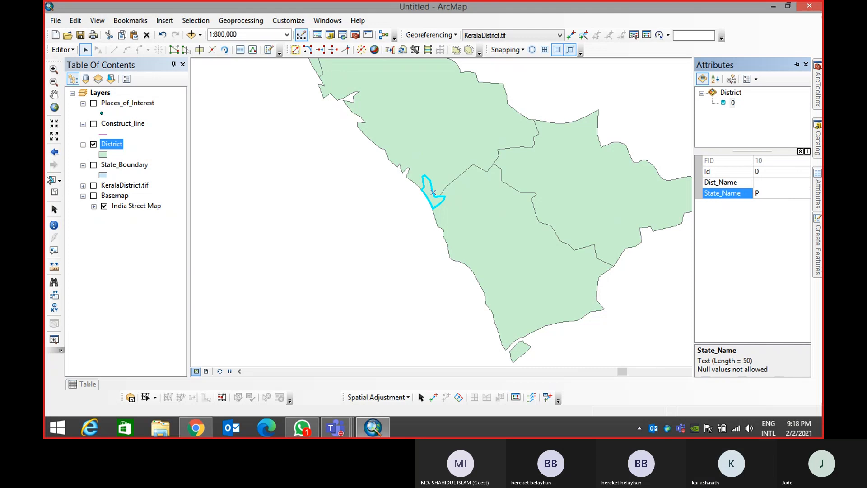
{"action": "type", "text": "ondc"}
{"action": "type", "text": "icherr"}
{"action": "type", "text": "y UT"}
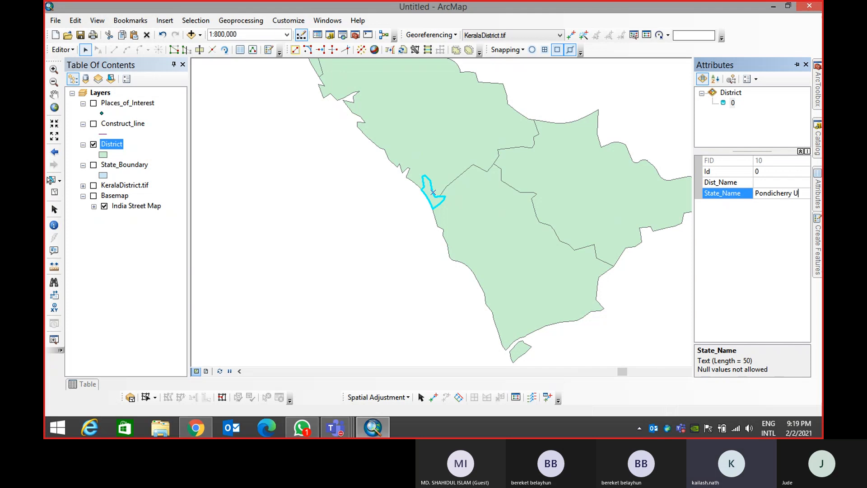
{"action": "left_click", "coordinate": [787, 181]}
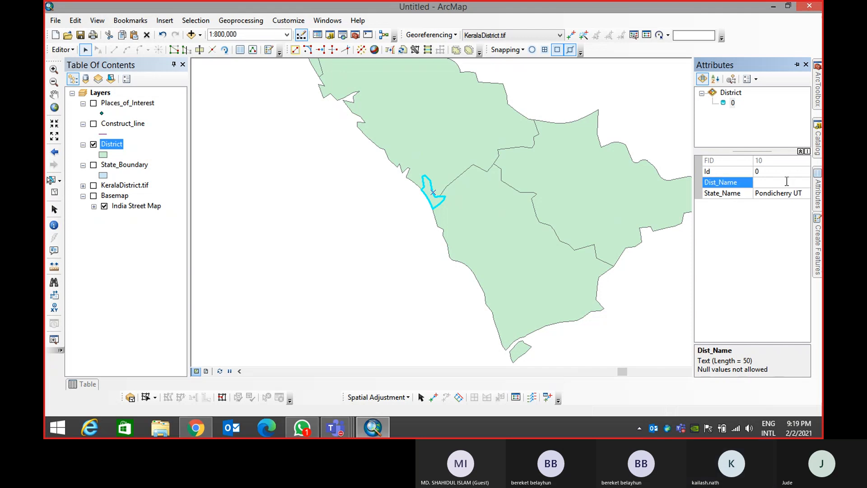
{"action": "type", "text": "Mahe"}
{"action": "key", "text": "Return"}
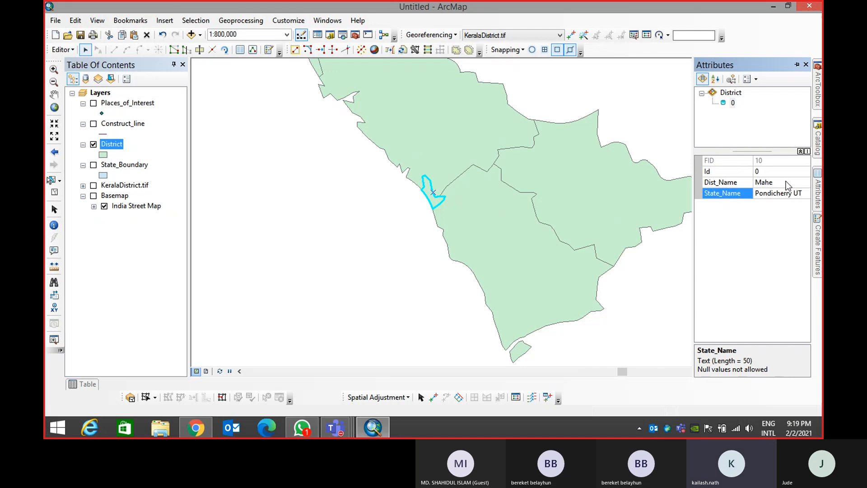
Select the large coastal district south of Mahe, set its Dist_Name to Kozhikode, and clear the selection
{"action": "left_click", "coordinate": [510, 233]}
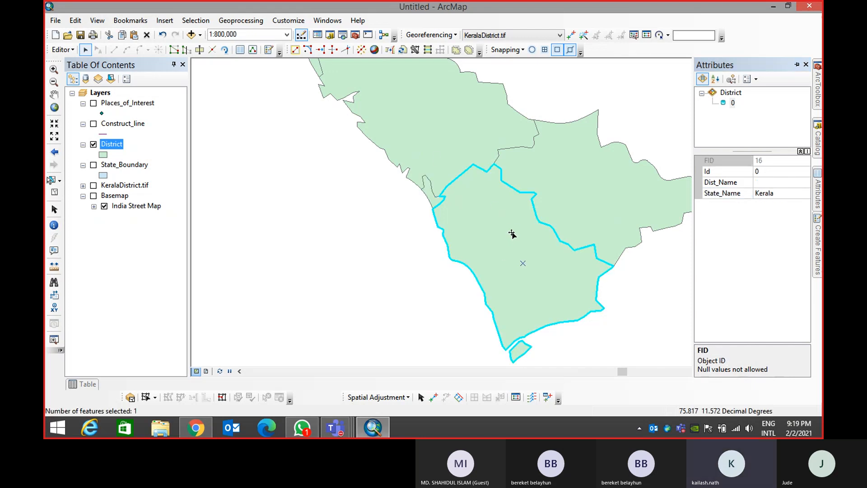
{"action": "left_click", "coordinate": [401, 84]}
{"action": "left_click", "coordinate": [516, 287]}
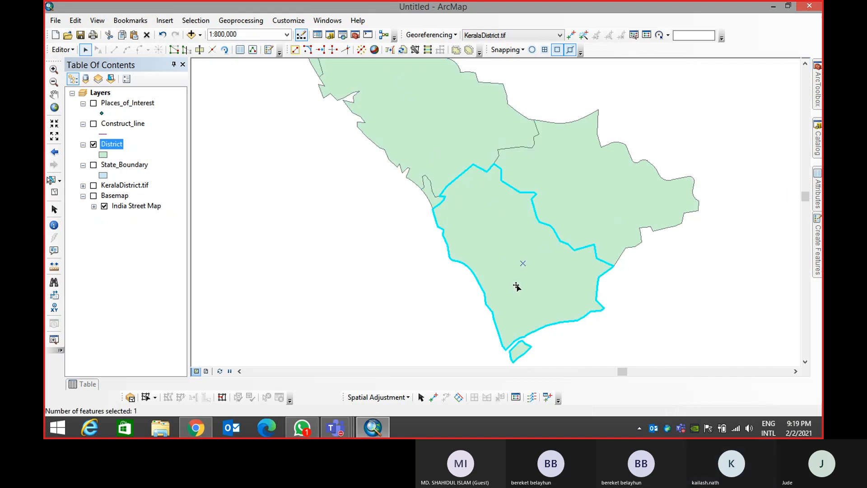
{"action": "left_click", "coordinate": [94, 186]}
{"action": "left_click", "coordinate": [94, 185]}
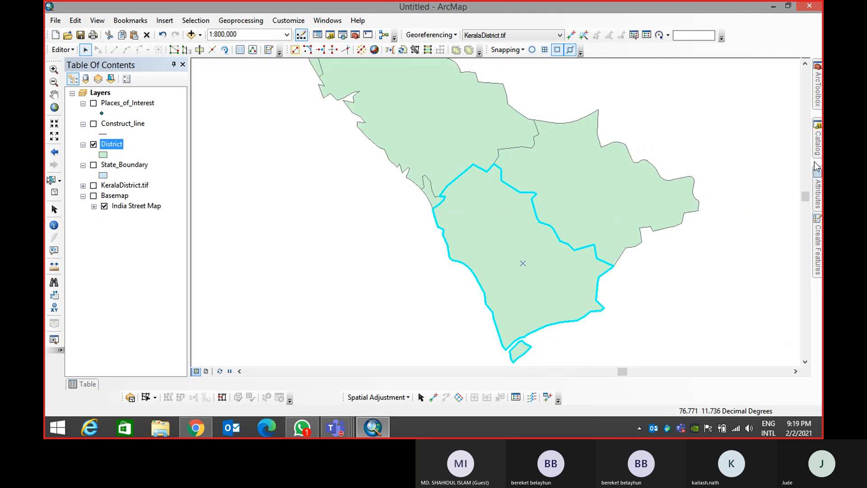
{"action": "left_click", "coordinate": [762, 181]}
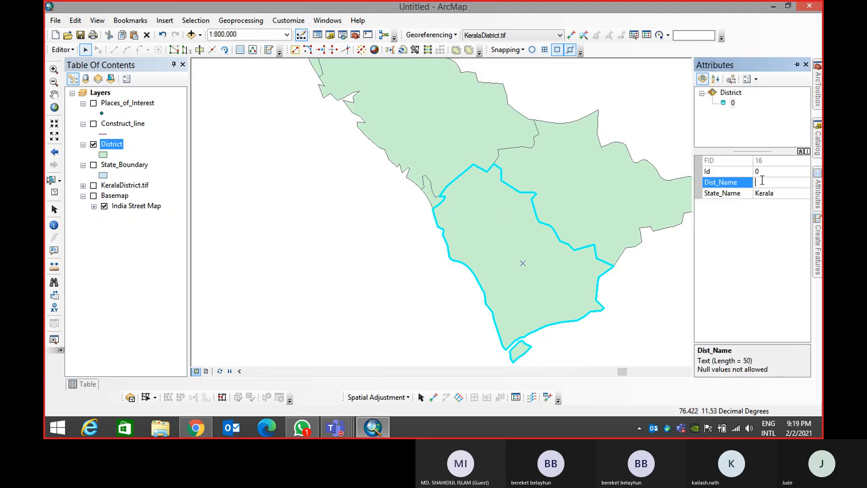
{"action": "type", "text": "k"}
{"action": "type", "text": "ozhkode"}
{"action": "key", "text": "Return"}
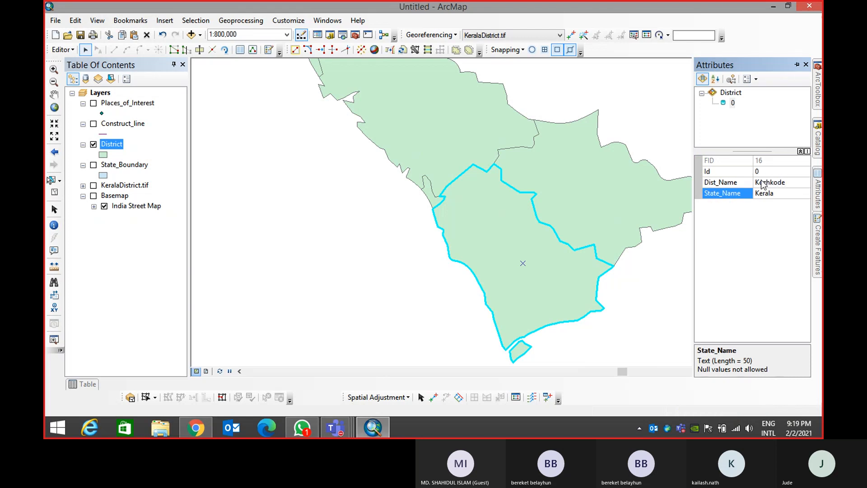
{"action": "left_click", "coordinate": [770, 183]}
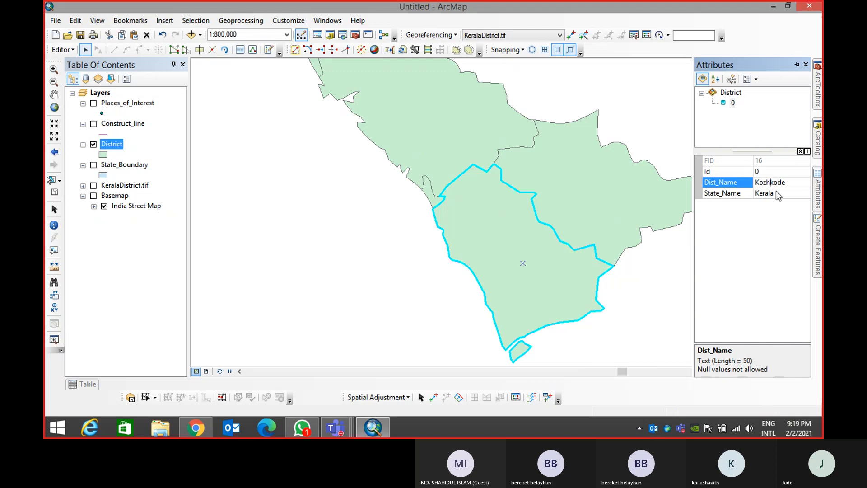
{"action": "type", "text": "i"}
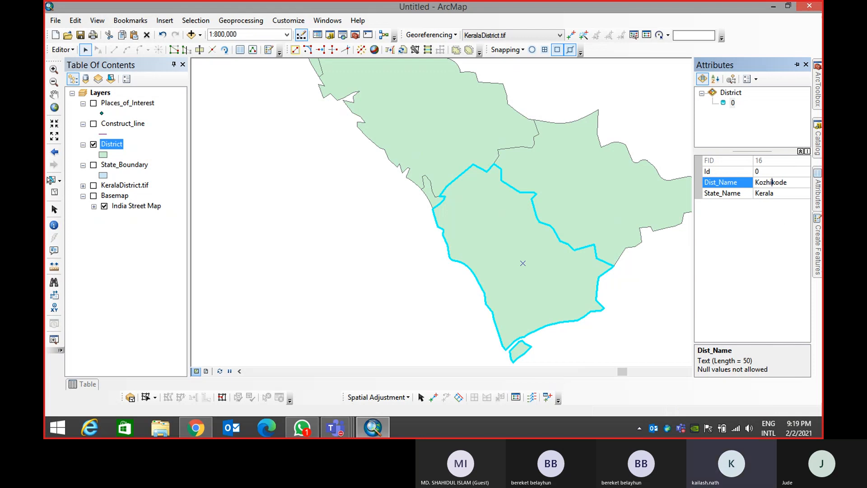
{"action": "left_click", "coordinate": [616, 158]}
{"action": "left_click", "coordinate": [635, 120]}
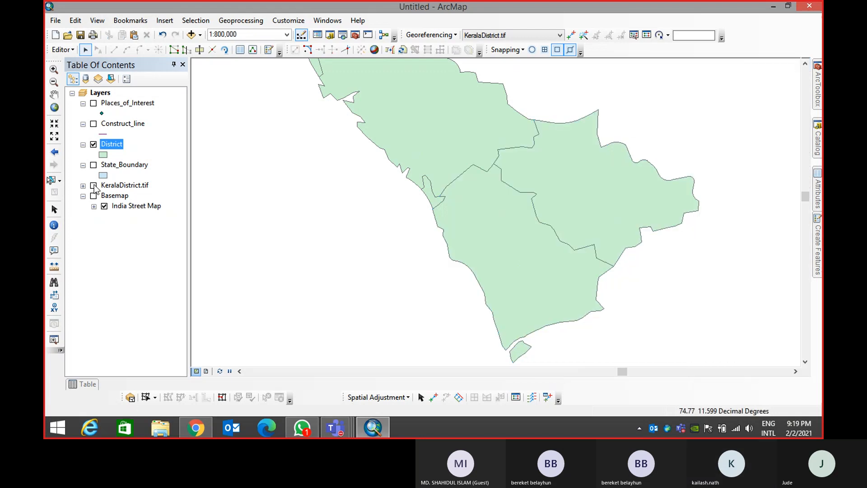
Compare the district polygons with the KeralaDistrict.tif map by briefly changing layer visibility, and hide the image again
{"action": "left_click", "coordinate": [93, 185]}
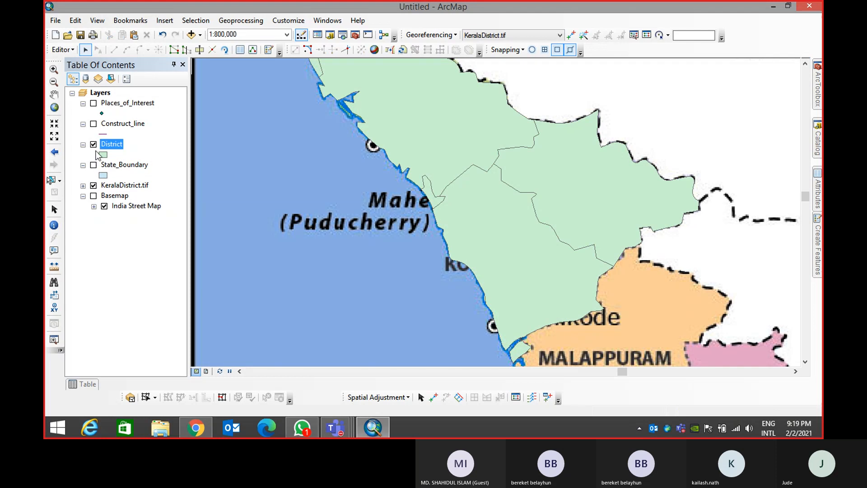
{"action": "left_click", "coordinate": [94, 145]}
{"action": "left_click", "coordinate": [93, 145]}
{"action": "left_click", "coordinate": [93, 165]}
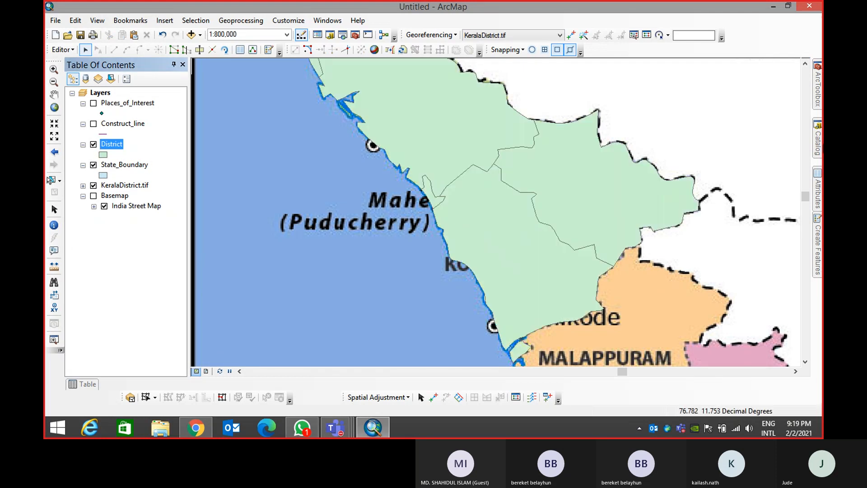
{"action": "left_click", "coordinate": [94, 165]}
{"action": "left_click", "coordinate": [94, 185]}
Set the Dist_Name of the inland district east of Kozhikode to Wayanad and clear the selection
{"action": "left_click", "coordinate": [818, 190]}
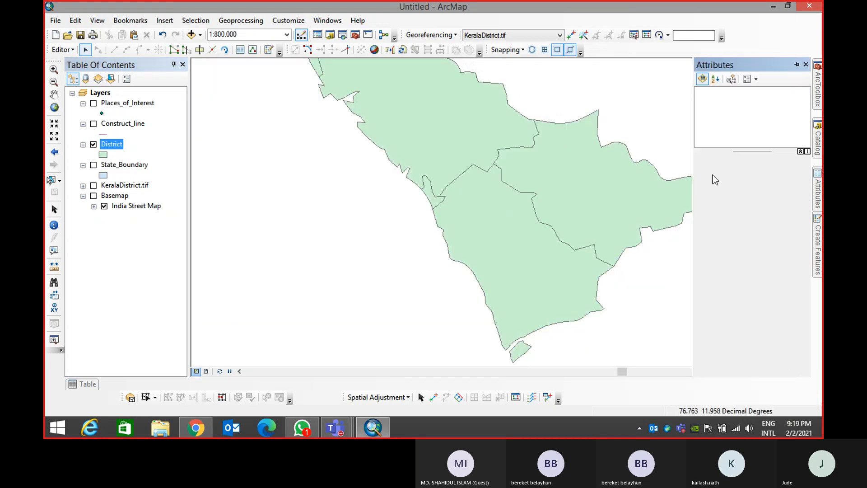
{"action": "left_click", "coordinate": [627, 156]}
{"action": "left_click", "coordinate": [780, 182]}
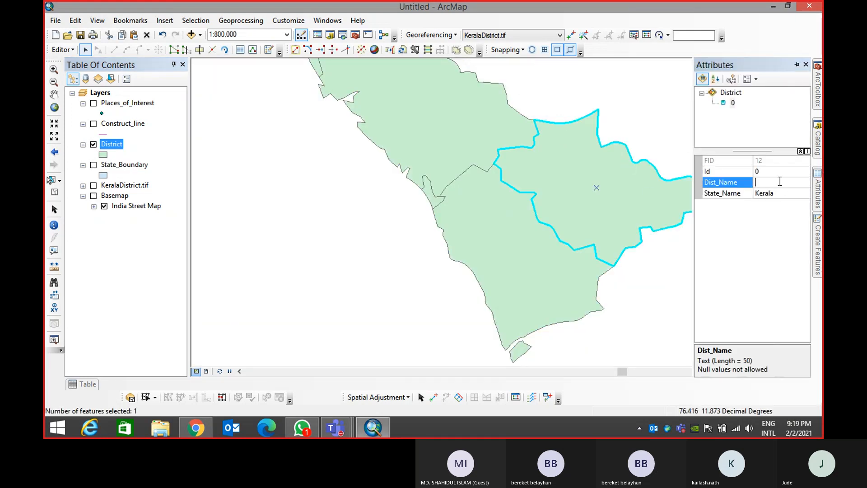
{"action": "type", "text": "Wayana"}
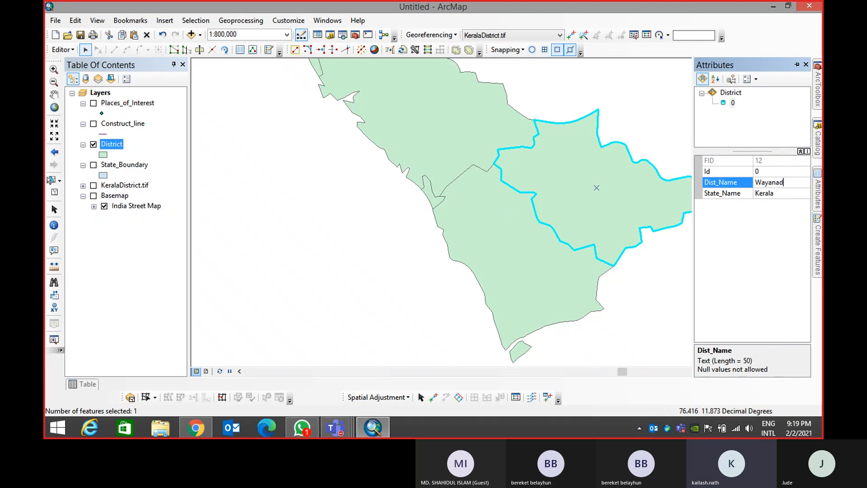
{"action": "type", "text": "d"}
{"action": "key", "text": "Return"}
{"action": "left_click", "coordinate": [615, 100]}
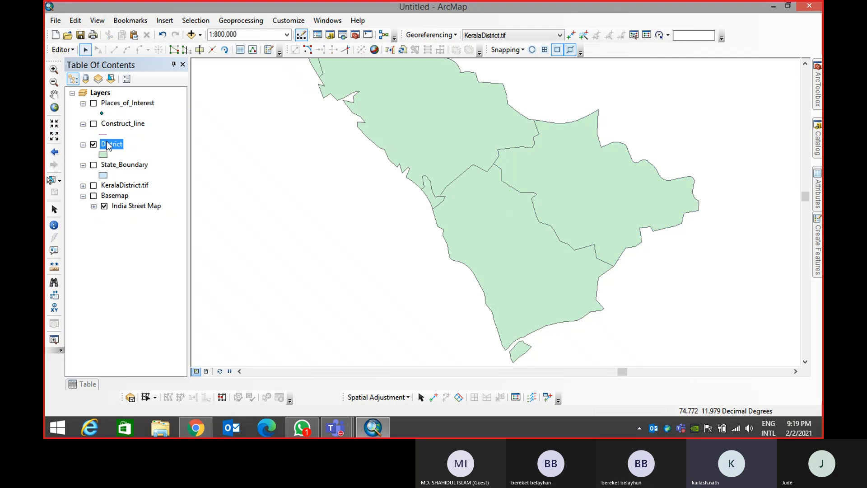
Turn on labels for the District layer and set the label field to Dist_Name
{"action": "right_click", "coordinate": [108, 146]}
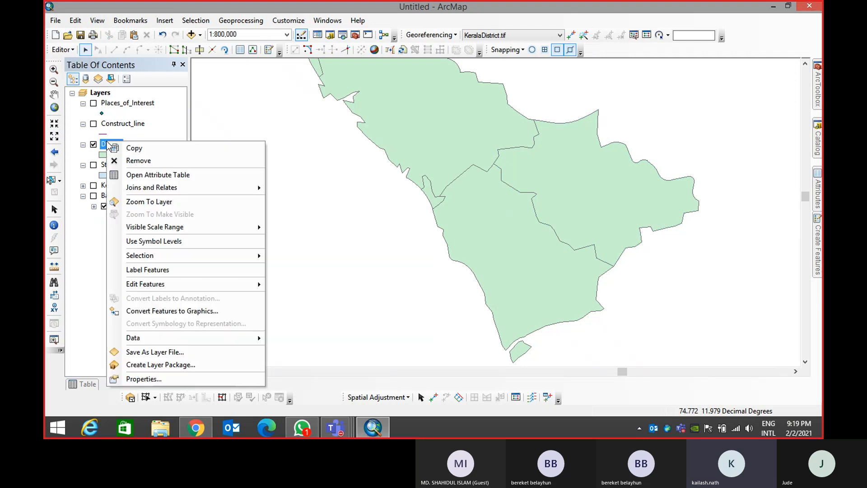
{"action": "left_click", "coordinate": [132, 271]}
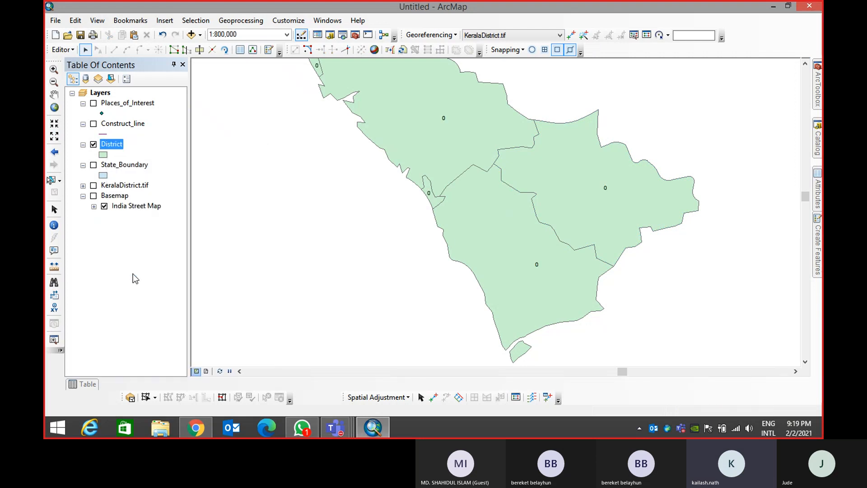
{"action": "right_click", "coordinate": [114, 144]}
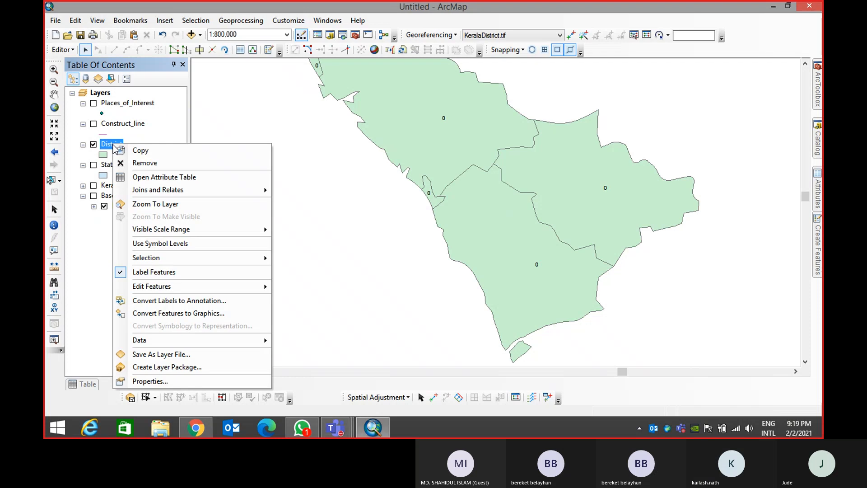
{"action": "left_click", "coordinate": [173, 381]}
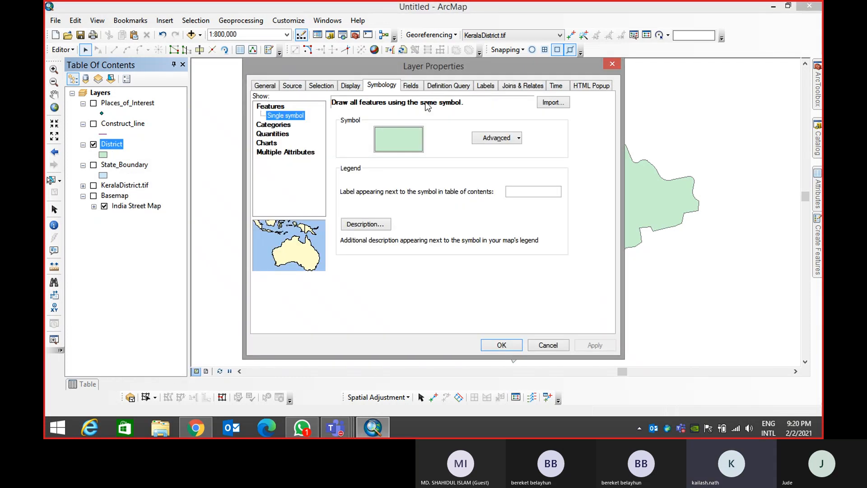
{"action": "left_click", "coordinate": [486, 86]}
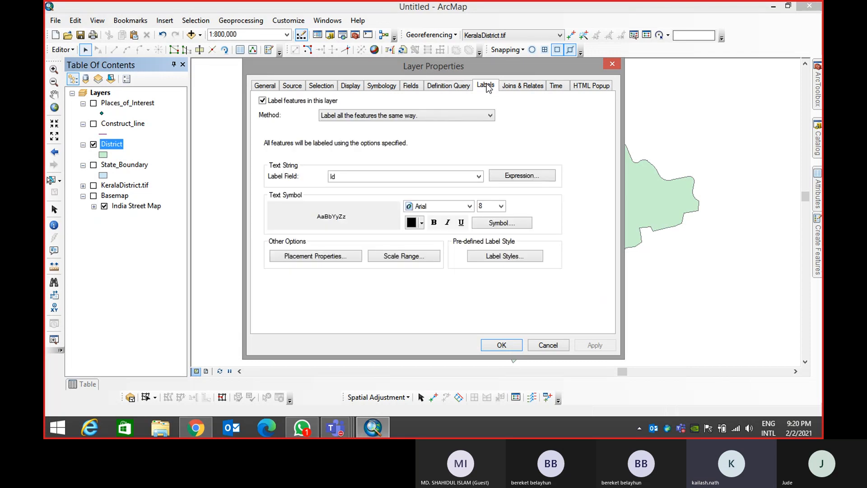
{"action": "left_click", "coordinate": [262, 101]}
{"action": "left_click", "coordinate": [262, 101]}
{"action": "left_click", "coordinate": [419, 177]}
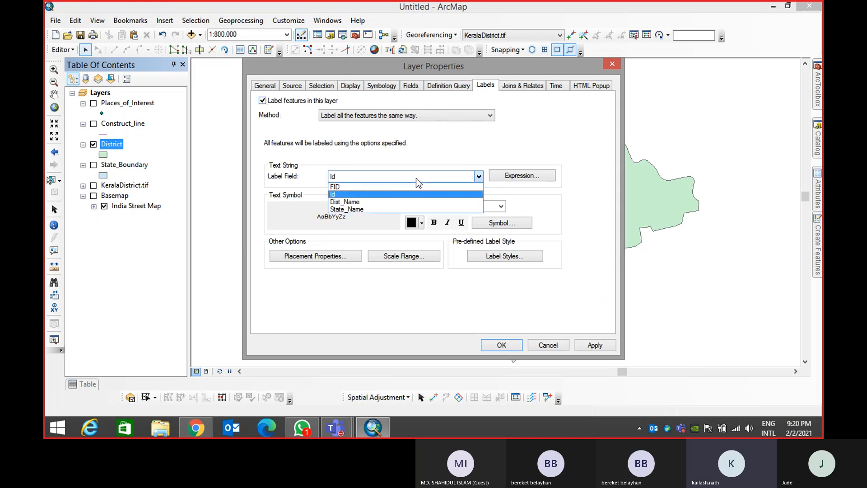
{"action": "left_click", "coordinate": [405, 206]}
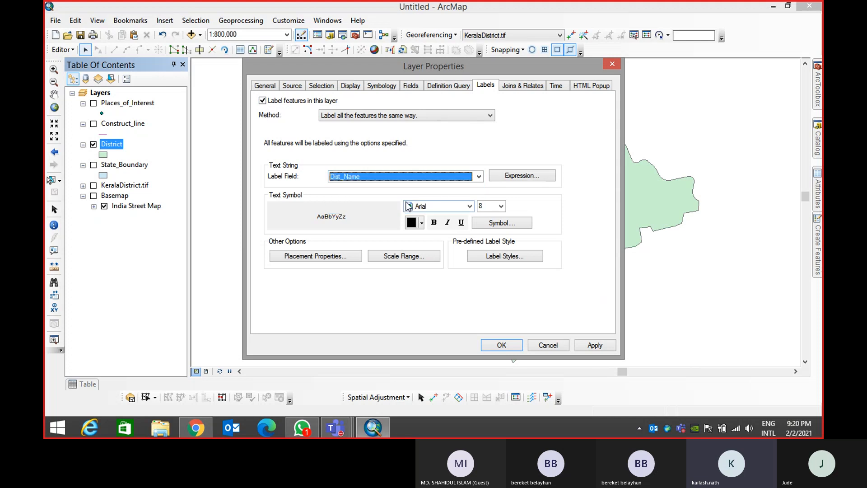
Set the District label text size to 11, apply it, and bring all labelled districts into view
{"action": "left_click", "coordinate": [501, 206]}
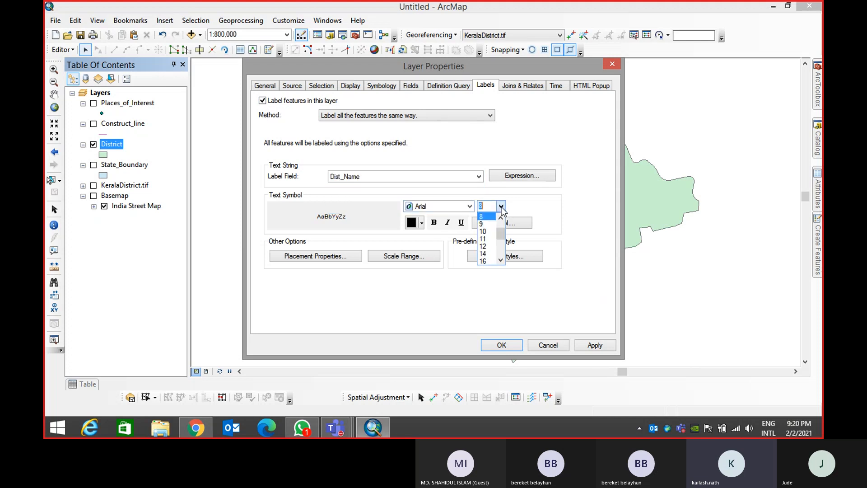
{"action": "left_click", "coordinate": [491, 238]}
{"action": "left_click", "coordinate": [501, 345]}
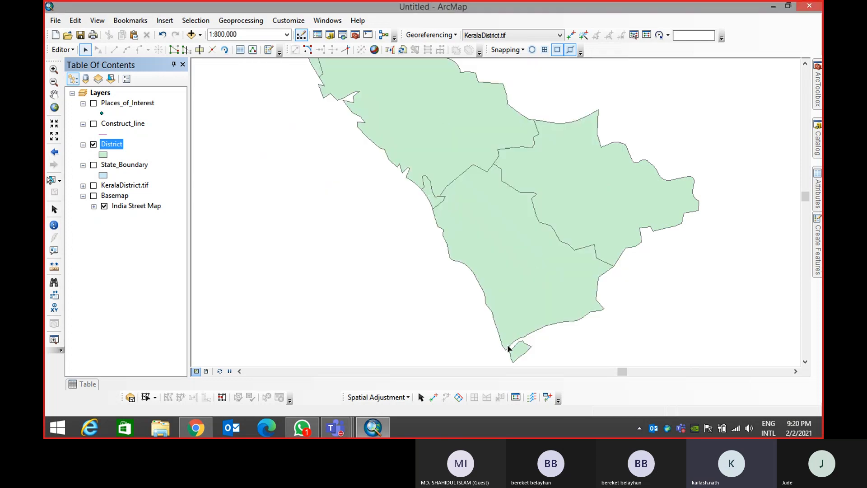
{"action": "scroll", "coordinate": [440, 145], "scroll_direction": "up", "scroll_amount": 3}
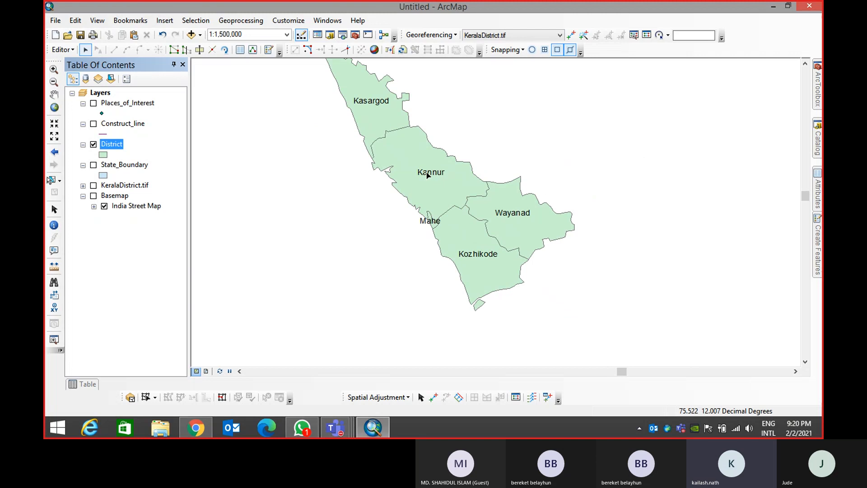
{"action": "left_click_drag", "start_coordinate": [415, 177], "coordinate": [423, 199]}
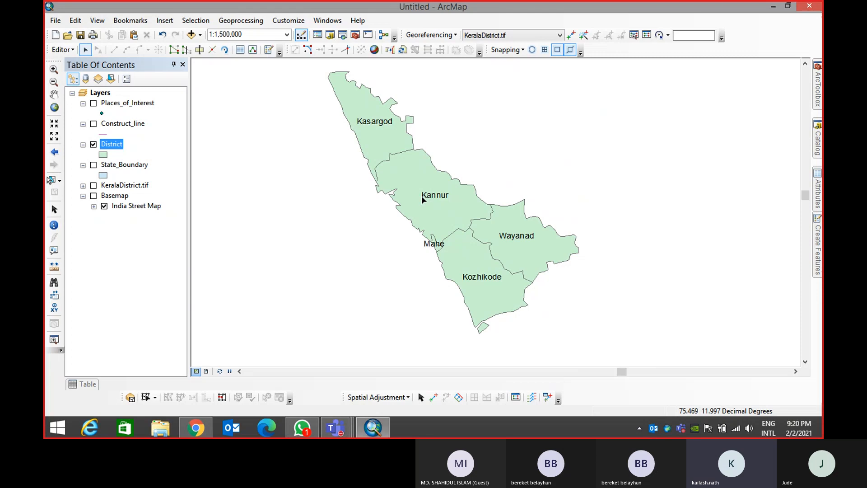
Set the District layer's symbology to unique values of Dist_Name and add all values
{"action": "left_click", "coordinate": [110, 144]}
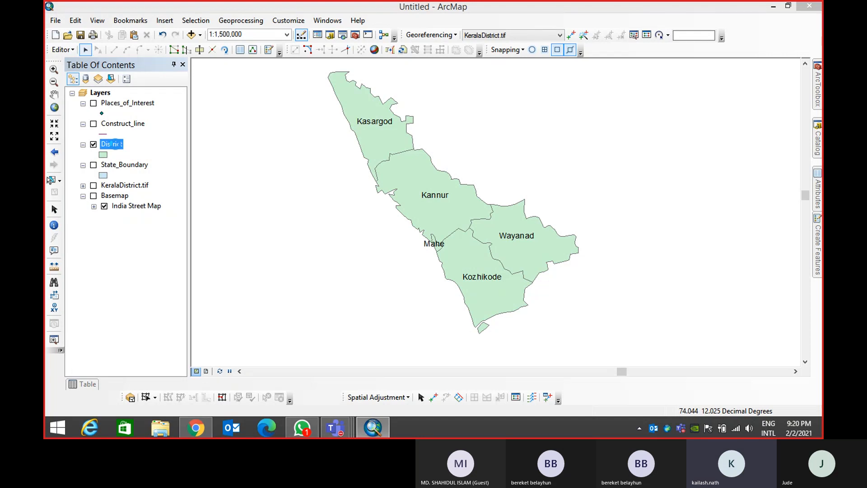
{"action": "double_click", "coordinate": [115, 146]}
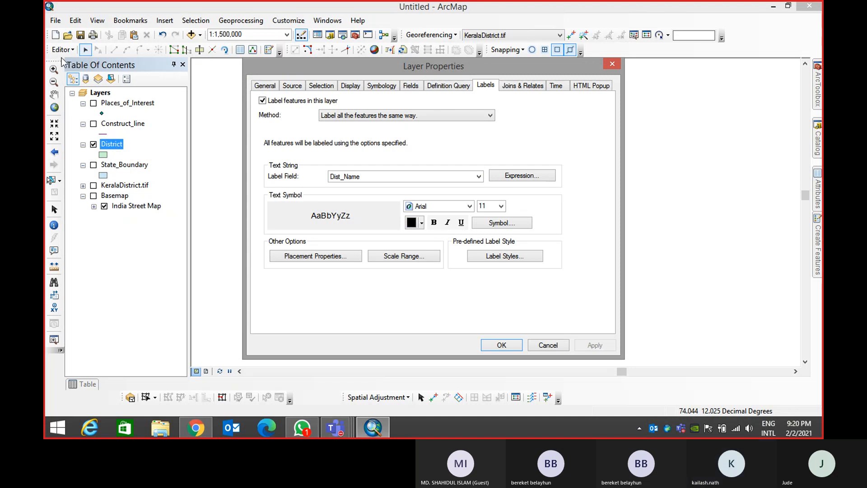
{"action": "left_click", "coordinate": [382, 85]}
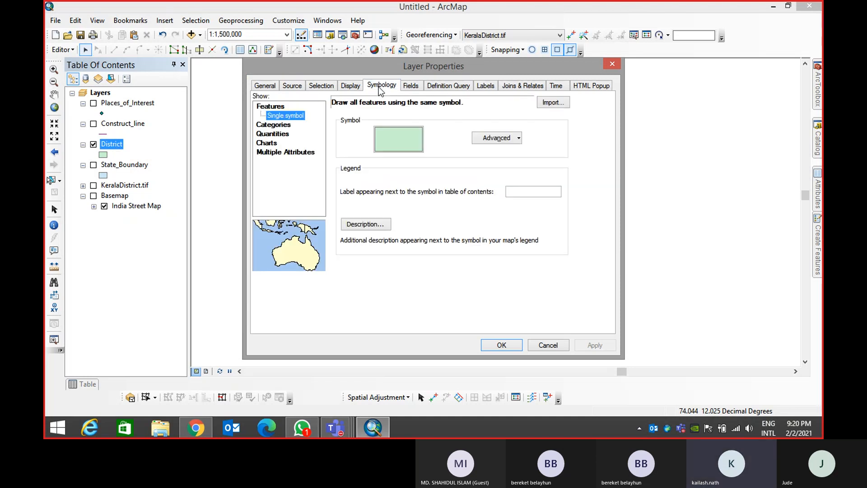
{"action": "left_click", "coordinate": [280, 125]}
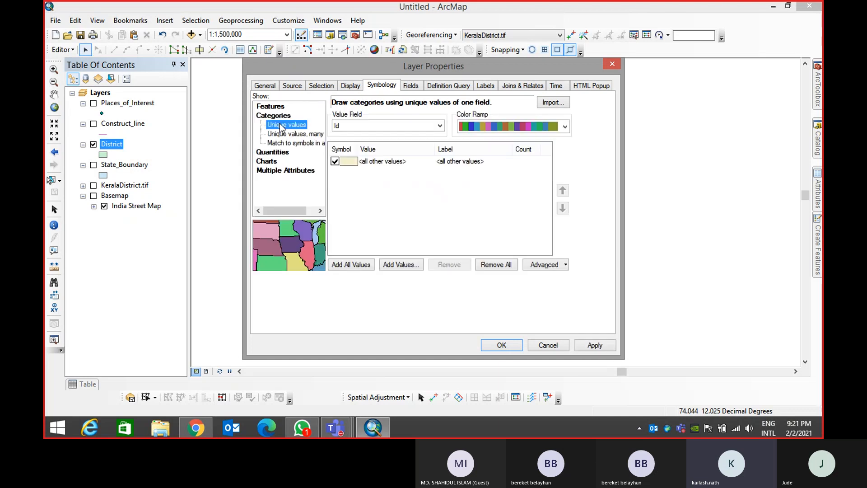
{"action": "left_click", "coordinate": [397, 126]}
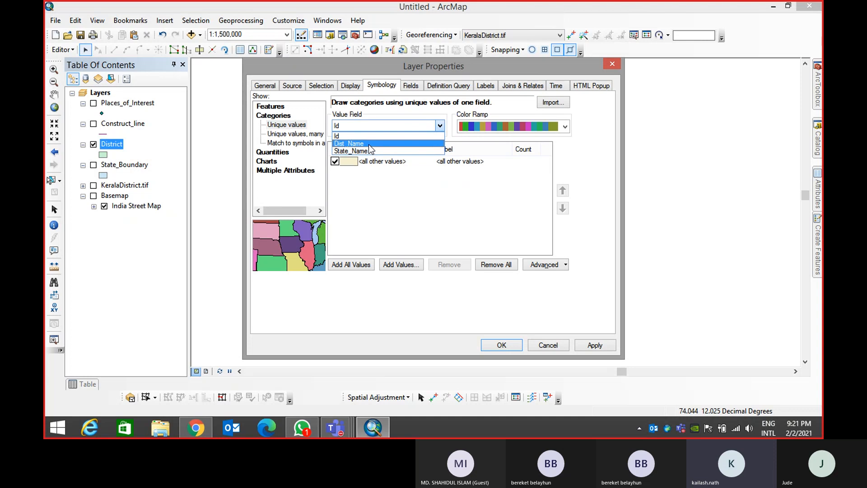
{"action": "left_click", "coordinate": [368, 144]}
{"action": "left_click", "coordinate": [347, 264]}
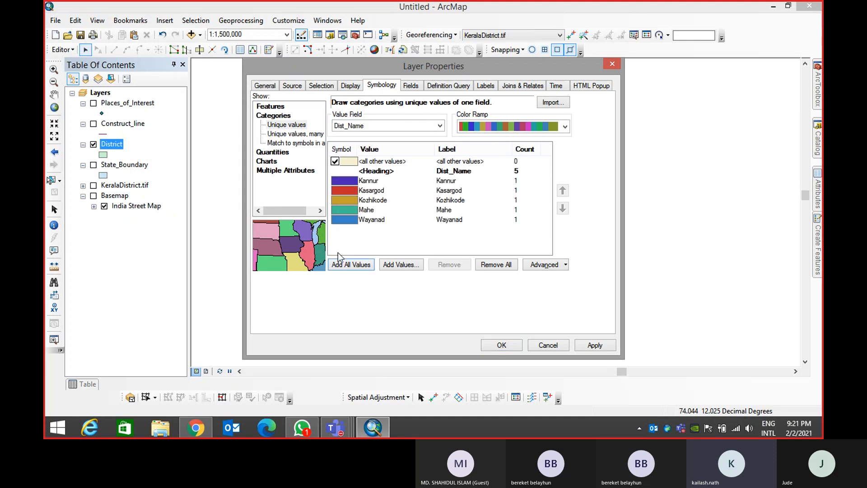
Choose a darker multicolour ramp for the district categories and apply it to the map
{"action": "left_click", "coordinate": [506, 126]}
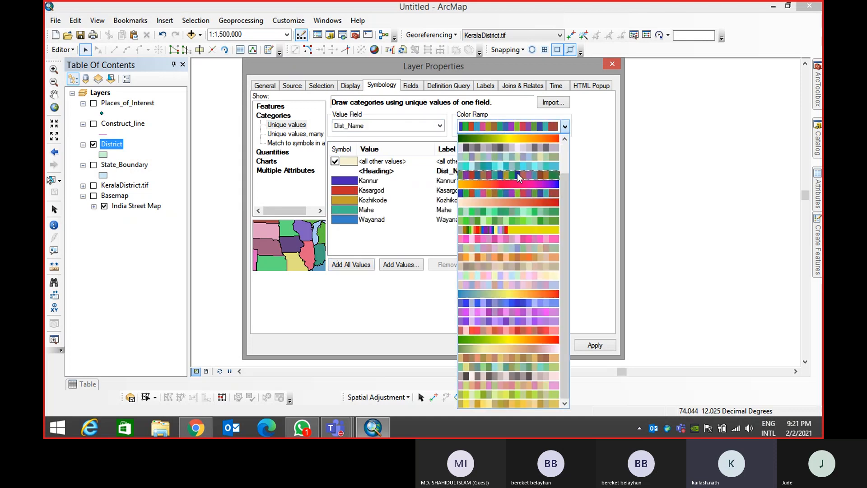
{"action": "left_click", "coordinate": [518, 176]}
{"action": "left_click", "coordinate": [509, 345]}
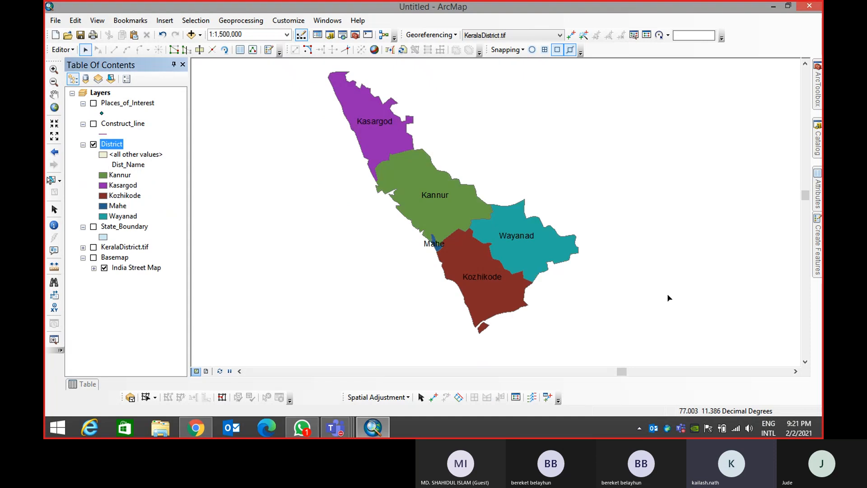
Symbolize the District layer by unique values of Dist_Name combined with State_Name, adding all values, and apply it
{"action": "double_click", "coordinate": [112, 143]}
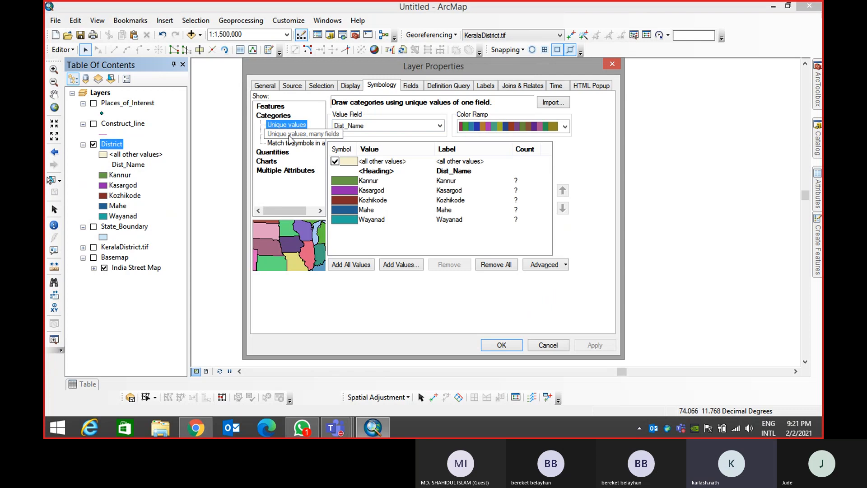
{"action": "left_click", "coordinate": [287, 134]}
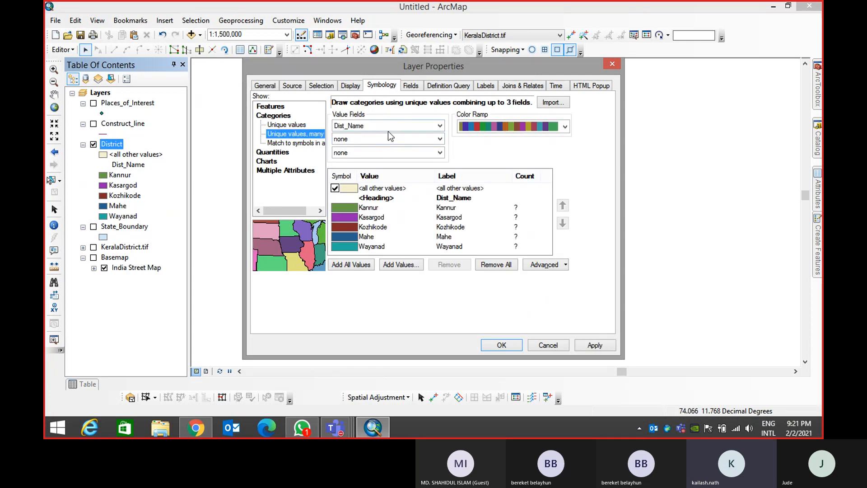
{"action": "left_click", "coordinate": [388, 139]}
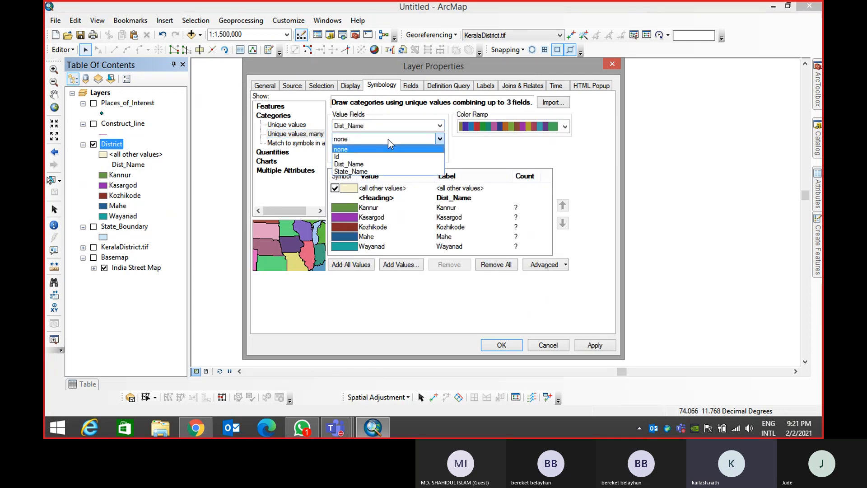
{"action": "left_click", "coordinate": [382, 179]}
{"action": "left_click", "coordinate": [355, 259]}
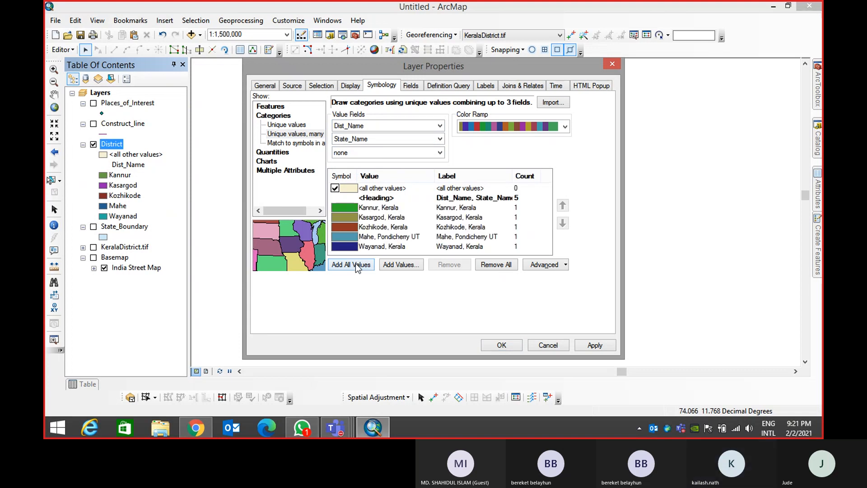
{"action": "left_click", "coordinate": [587, 343]}
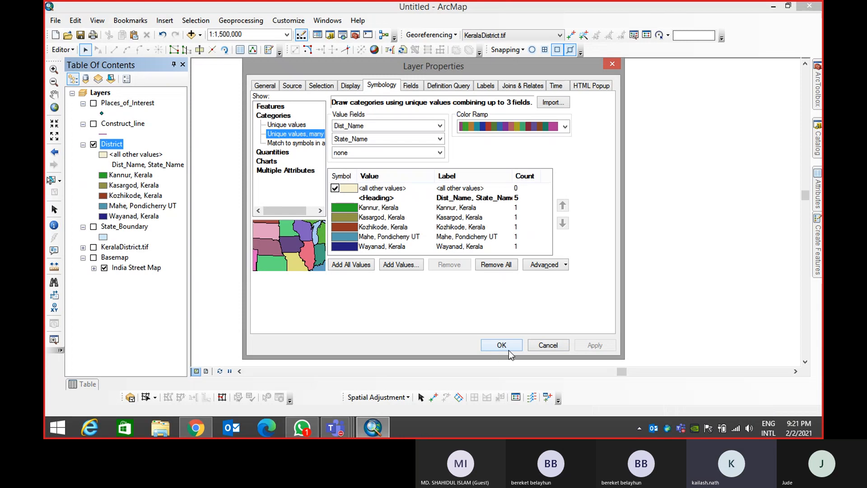
{"action": "left_click", "coordinate": [508, 350]}
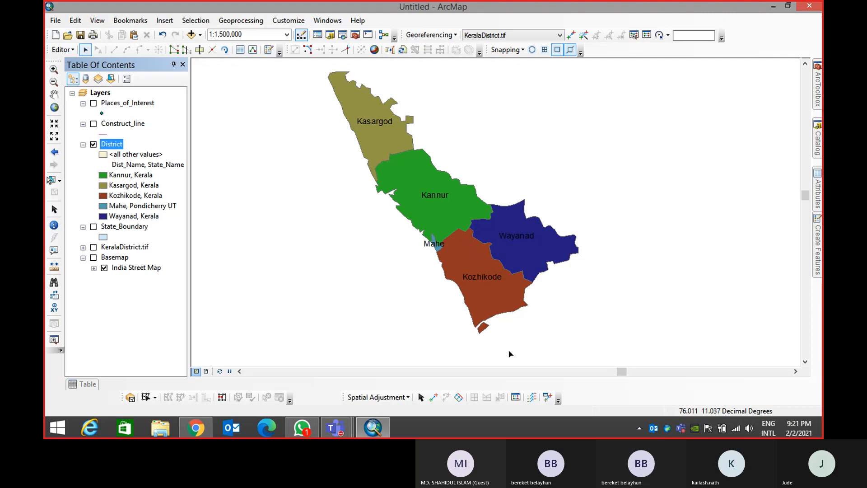
Change the symbol of the Mahe, Pondicherry UT category to Hollow and inspect it on the map
{"action": "left_click", "coordinate": [104, 206]}
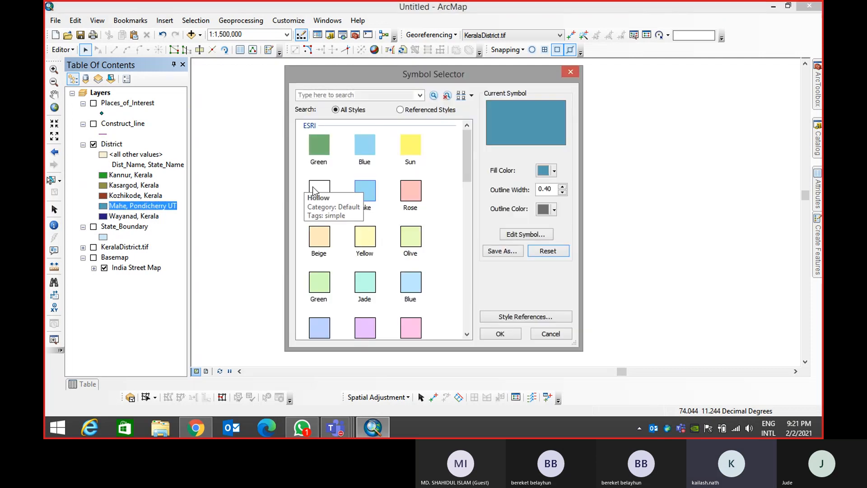
{"action": "left_click", "coordinate": [571, 72]}
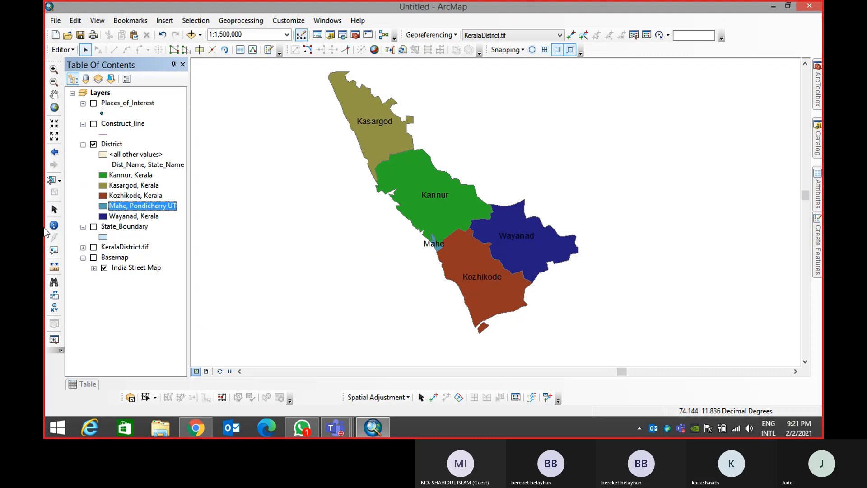
{"action": "double_click", "coordinate": [111, 143]}
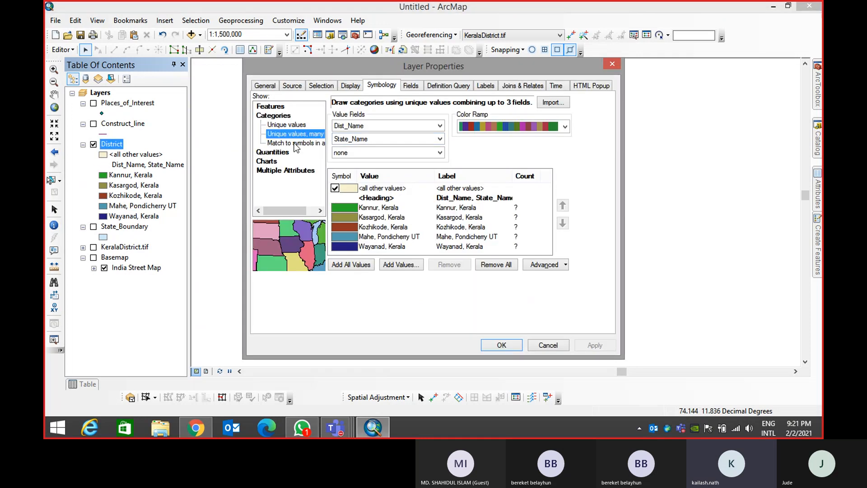
{"action": "double_click", "coordinate": [346, 237]}
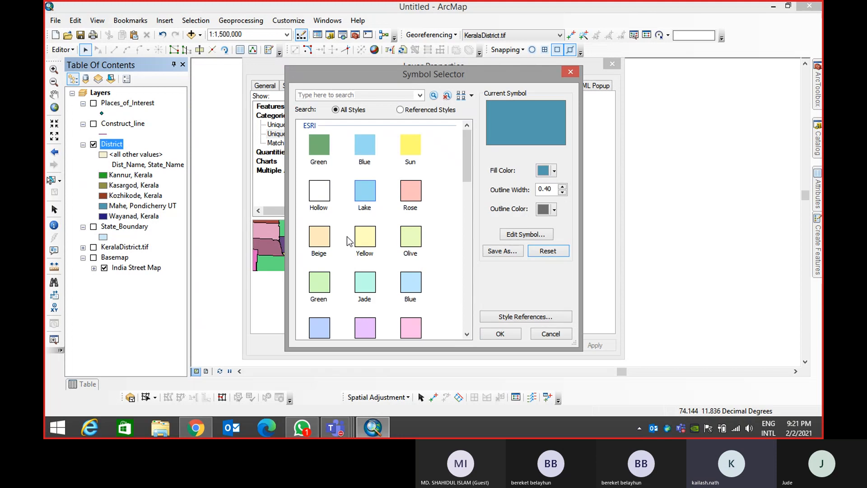
{"action": "left_click", "coordinate": [322, 192]}
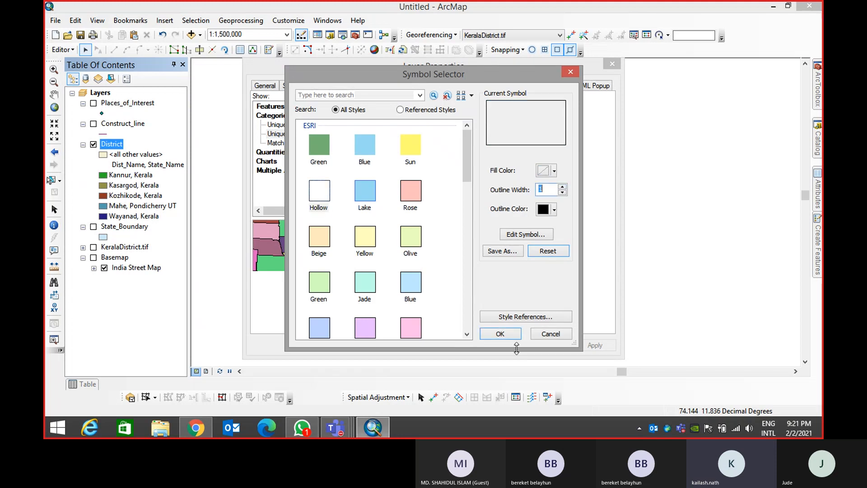
{"action": "left_click", "coordinate": [499, 333]}
{"action": "left_click", "coordinate": [499, 345]}
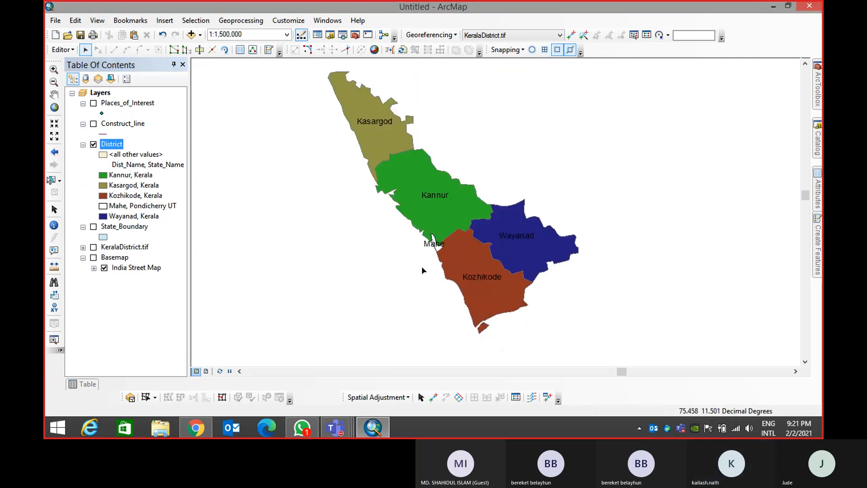
{"action": "scroll", "coordinate": [436, 245], "scroll_direction": "up", "scroll_amount": 2}
{"action": "scroll", "coordinate": [434, 245], "scroll_direction": "down", "scroll_amount": 5}
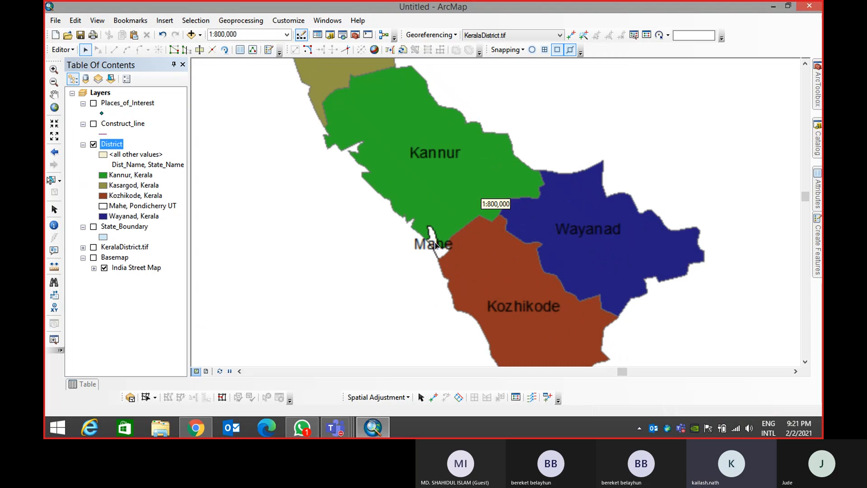
Return the District layer's symbology to one single symbol for all features
{"action": "right_click", "coordinate": [111, 145]}
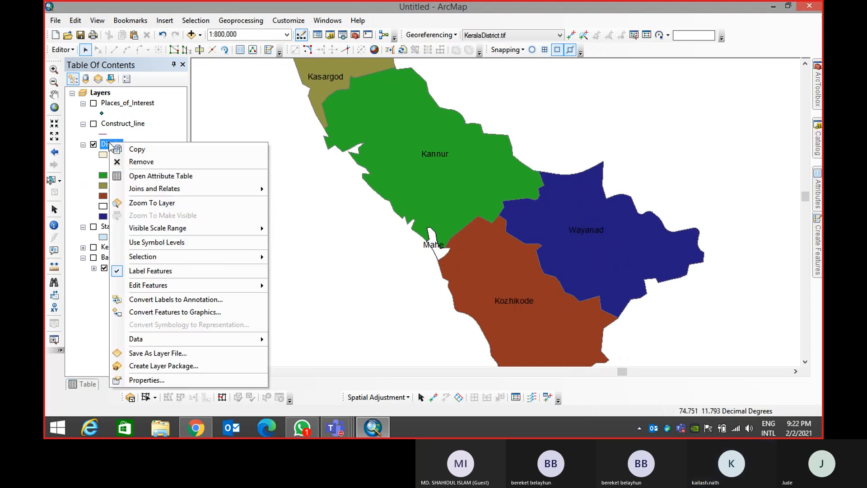
{"action": "left_click", "coordinate": [145, 379]}
{"action": "left_click", "coordinate": [272, 107]}
{"action": "left_click", "coordinate": [497, 346]}
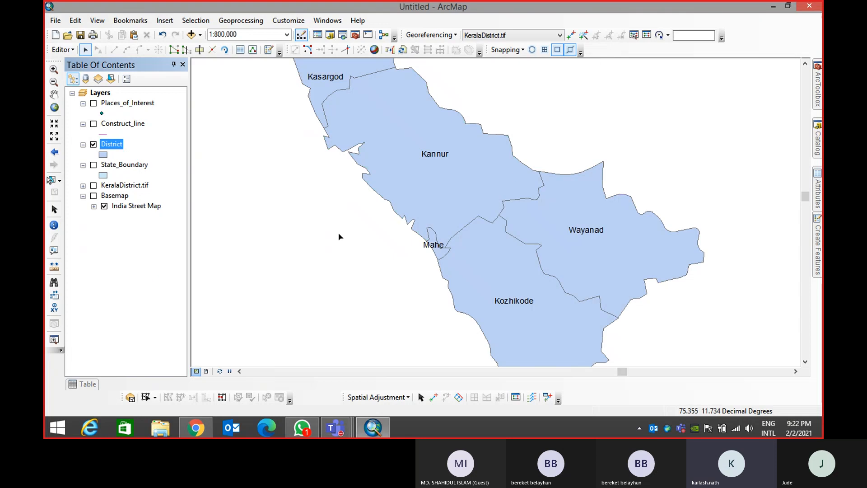
Give the District layer the Hollow symbol with an outline width of 1
{"action": "left_click", "coordinate": [102, 155]}
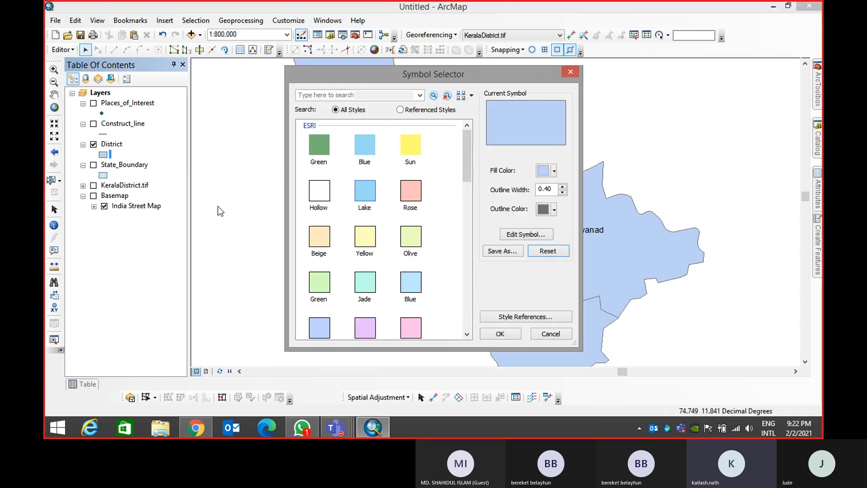
{"action": "left_click", "coordinate": [320, 192]}
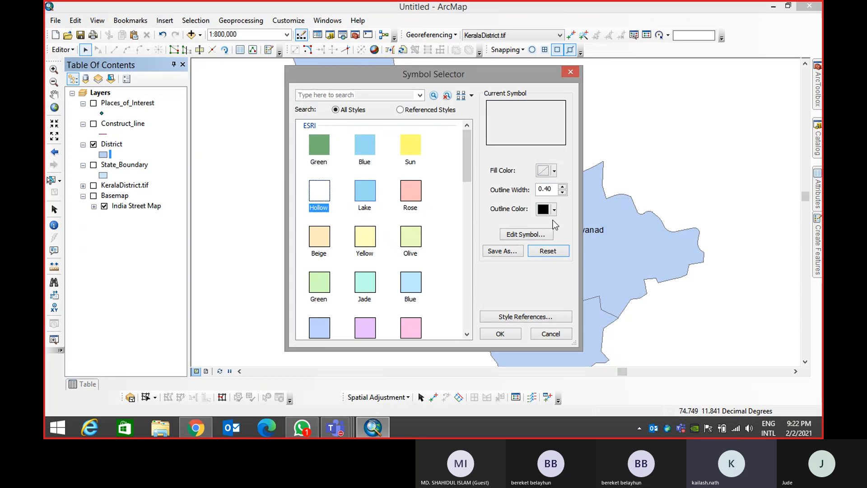
{"action": "left_click", "coordinate": [558, 189]}
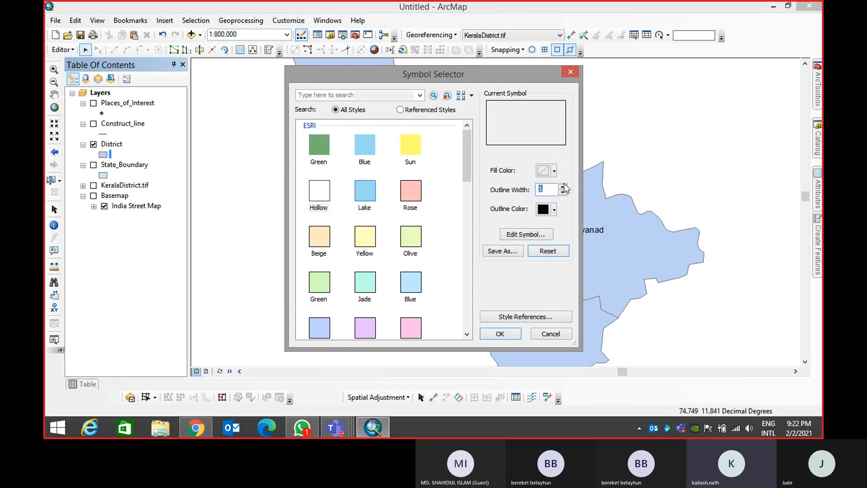
{"action": "left_click", "coordinate": [500, 334]}
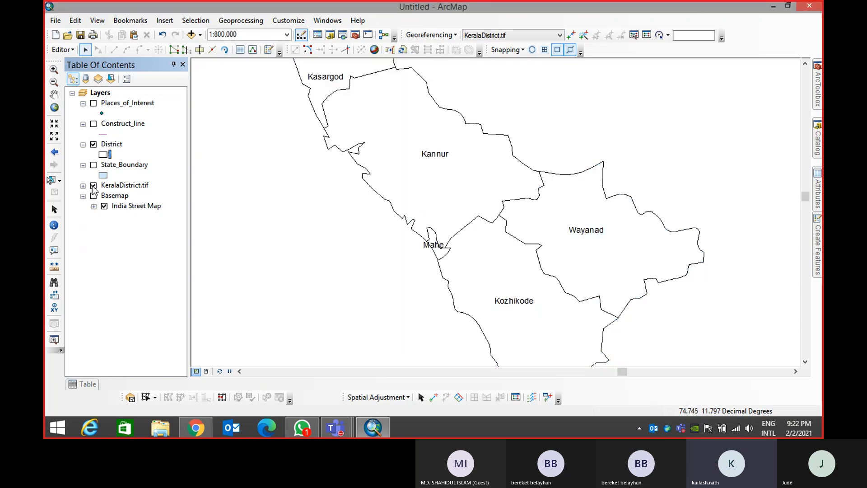
Turn on the KeralaDistrict.tif layer to show the source map beneath the district outlines
{"action": "left_click", "coordinate": [93, 185]}
{"action": "scroll", "coordinate": [524, 261], "scroll_direction": "up", "scroll_amount": 3}
{"action": "scroll", "coordinate": [524, 261], "scroll_direction": "up", "scroll_amount": 3}
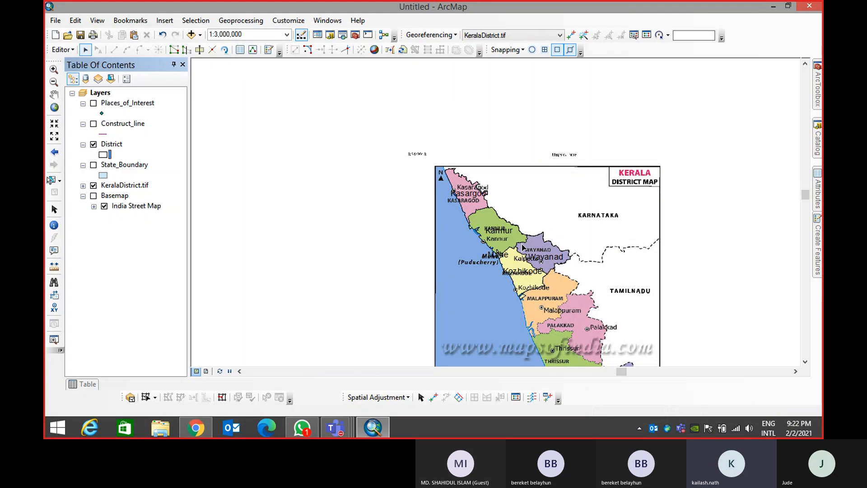
Review the CMYK, HSV and RGB colour models and the other colour properties available for the District fill, without changing it
{"action": "left_click", "coordinate": [106, 155]}
{"action": "left_click", "coordinate": [554, 175]}
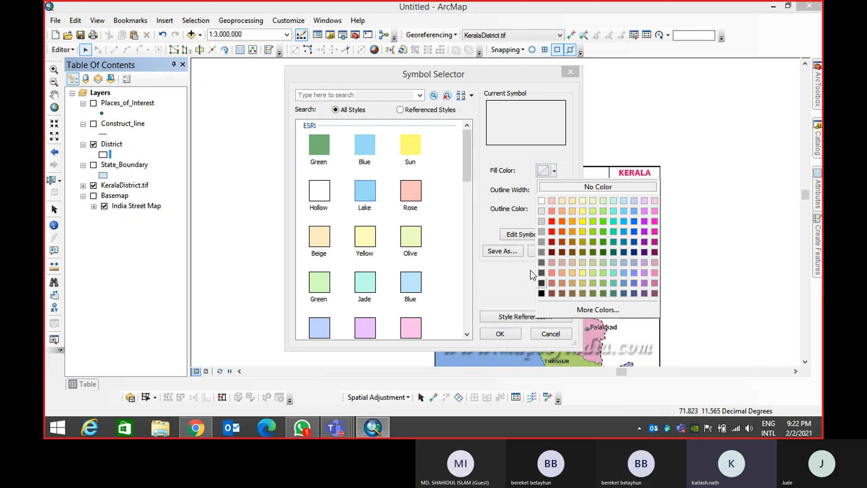
{"action": "left_click", "coordinate": [600, 309]}
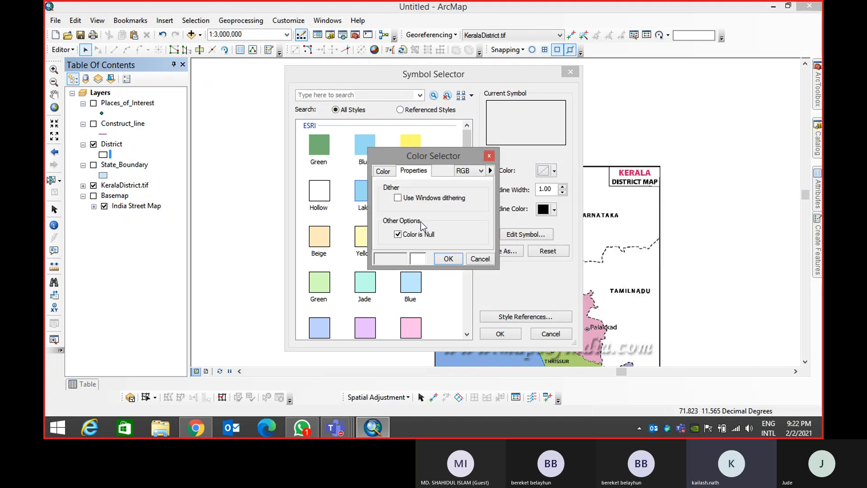
{"action": "left_click", "coordinate": [461, 171]}
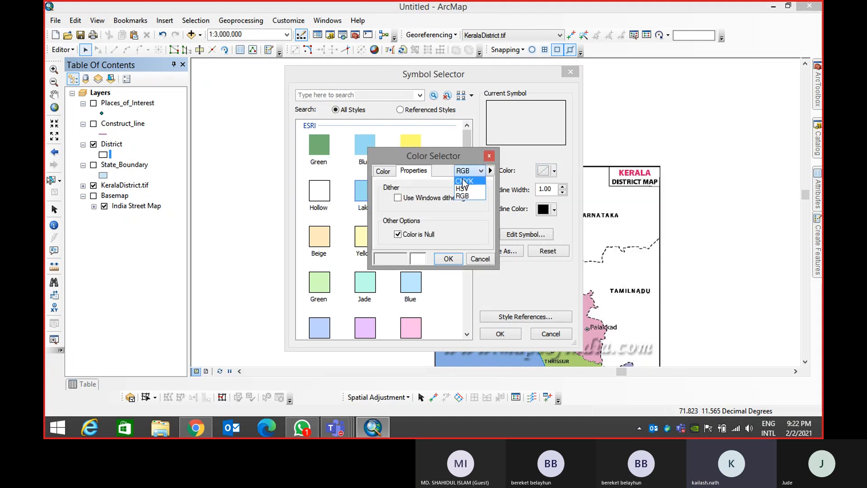
{"action": "left_click", "coordinate": [464, 182]}
{"action": "left_click", "coordinate": [463, 170]}
{"action": "left_click", "coordinate": [462, 189]}
{"action": "left_click", "coordinate": [462, 175]}
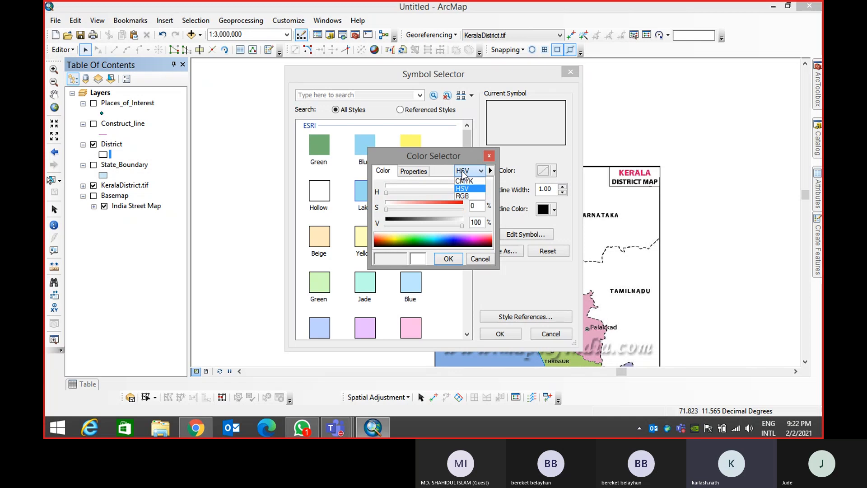
{"action": "left_click", "coordinate": [462, 195]}
{"action": "left_click", "coordinate": [414, 171]}
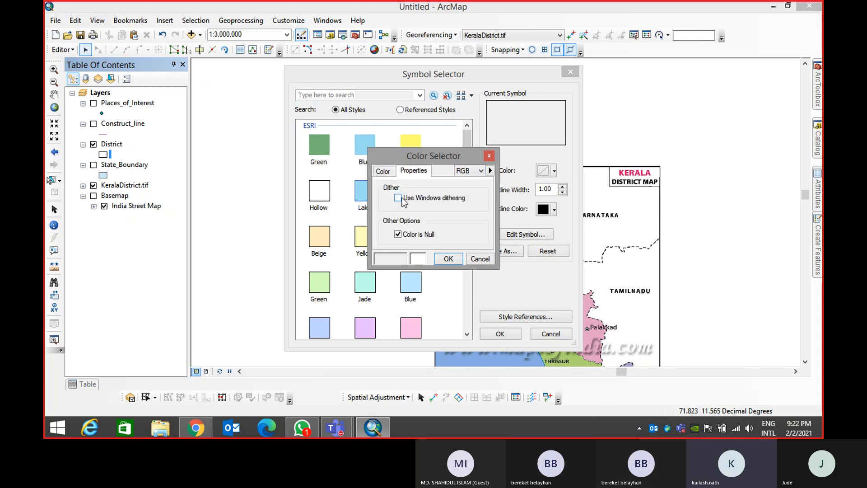
{"action": "left_click", "coordinate": [491, 171]}
{"action": "key", "text": "Escape"}
{"action": "key", "text": "Escape"}
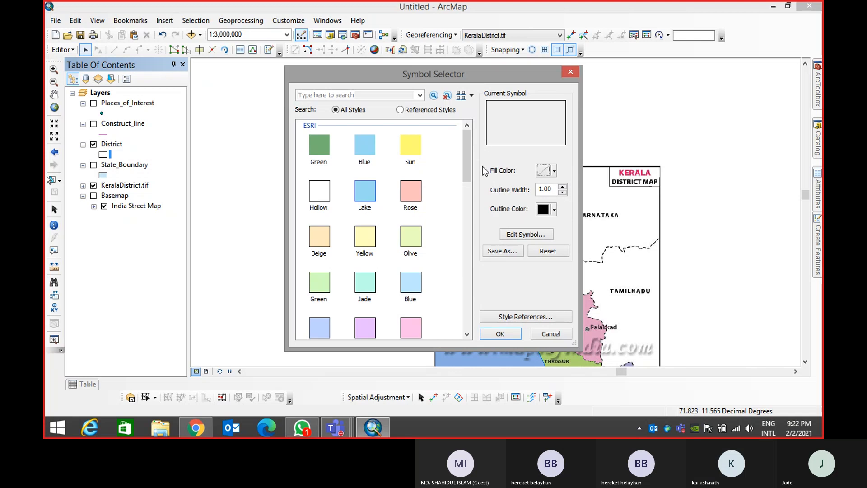
Fill the District layer's symbol with dark brown and apply it to the map
{"action": "left_click", "coordinate": [554, 172]}
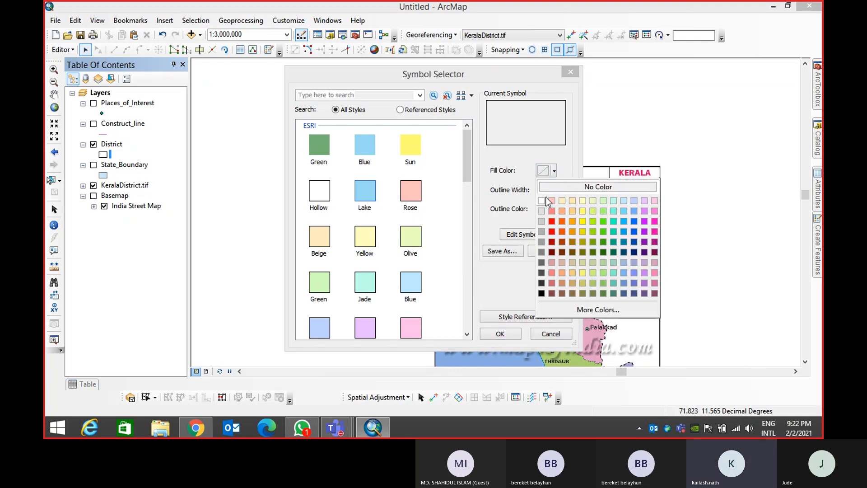
{"action": "left_click", "coordinate": [562, 188]}
{"action": "left_click", "coordinate": [555, 173]}
{"action": "left_click", "coordinate": [551, 253]}
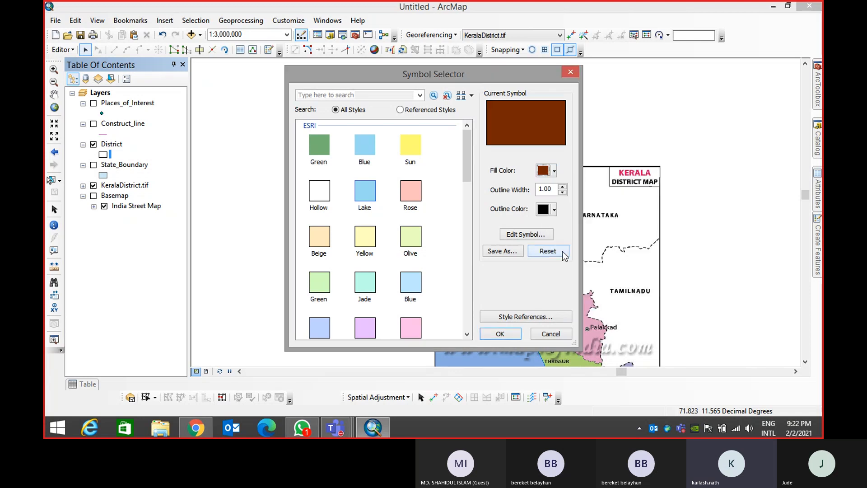
{"action": "left_click", "coordinate": [500, 333]}
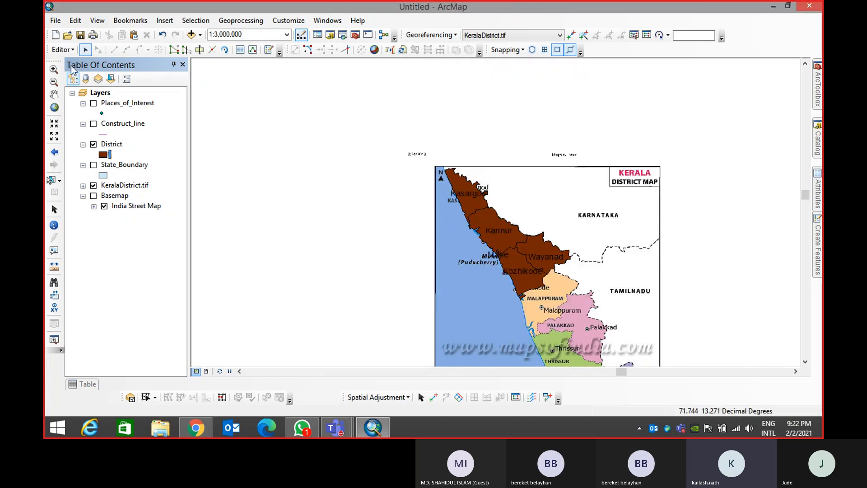
Try graduated colours on the District layer using the Id field, and discard the change
{"action": "left_click", "coordinate": [106, 146]}
{"action": "double_click", "coordinate": [106, 148]}
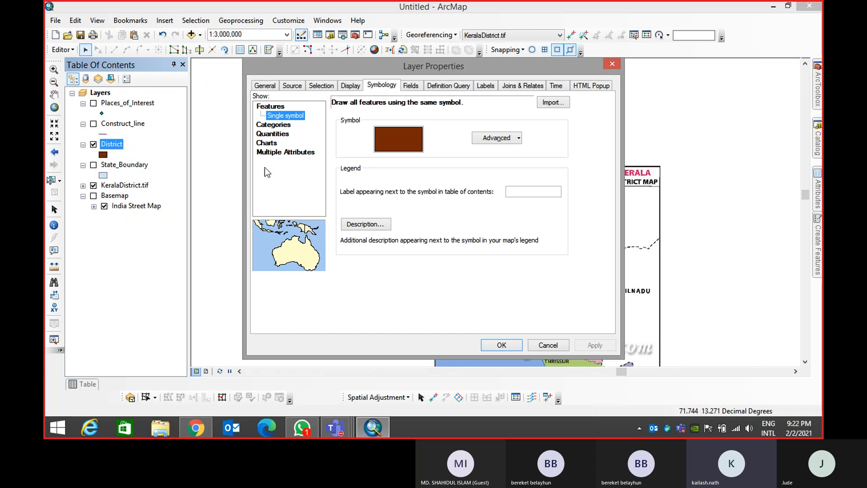
{"action": "left_click", "coordinate": [282, 135]}
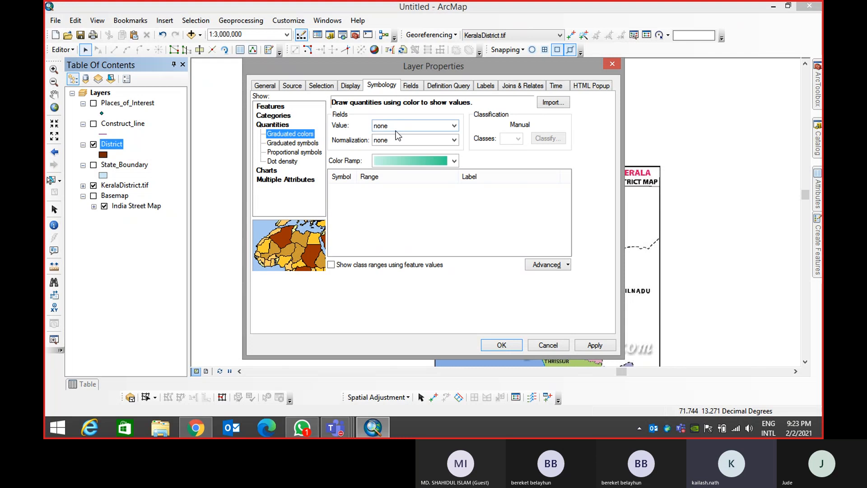
{"action": "left_click", "coordinate": [395, 130]}
{"action": "left_click", "coordinate": [395, 144]}
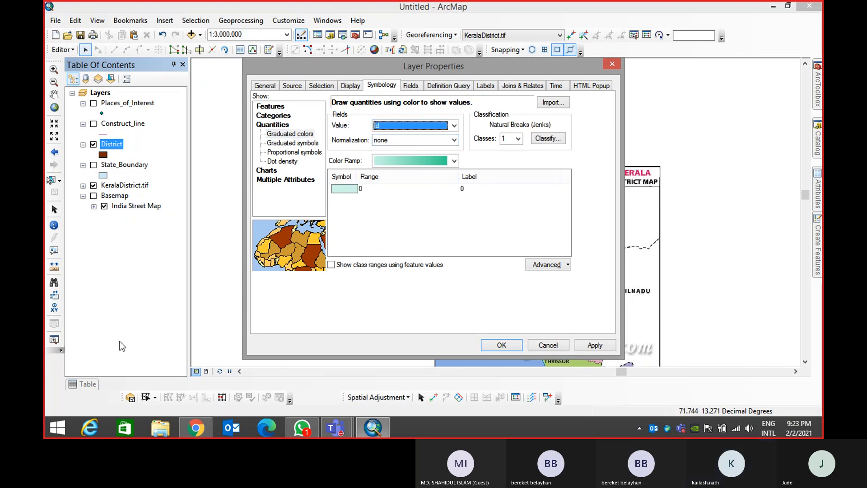
{"action": "left_click", "coordinate": [612, 64]}
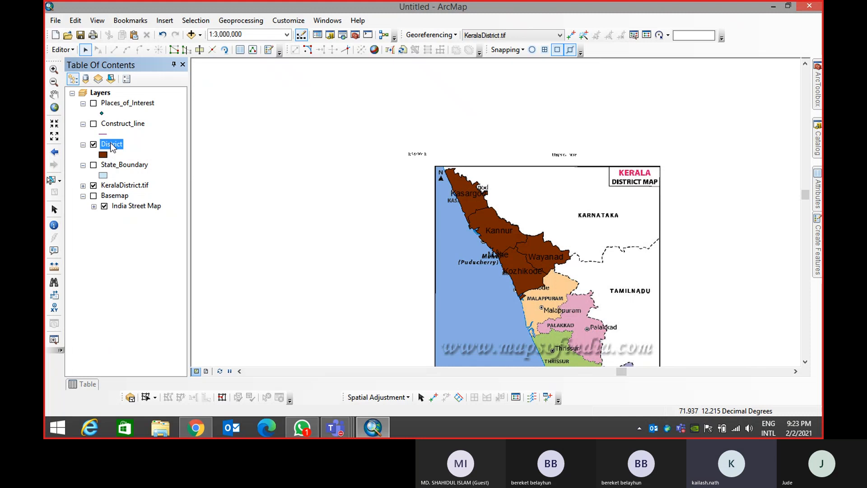
{"action": "right_click", "coordinate": [112, 148]}
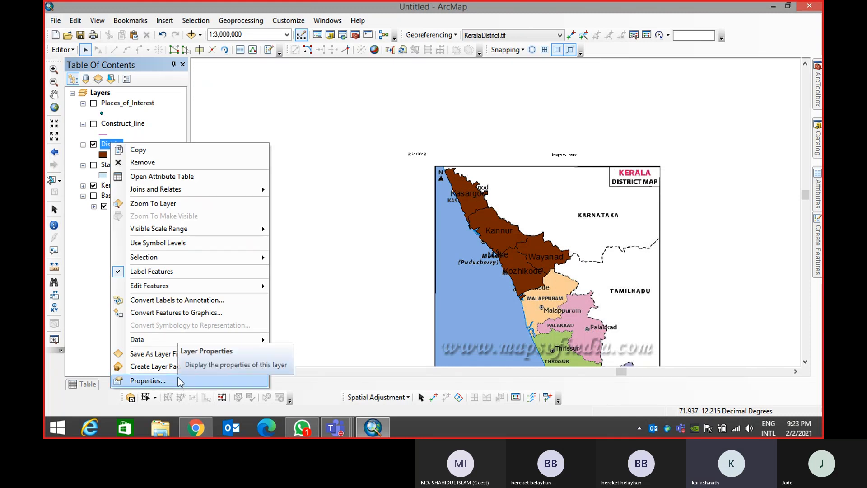
{"action": "left_click", "coordinate": [198, 138]}
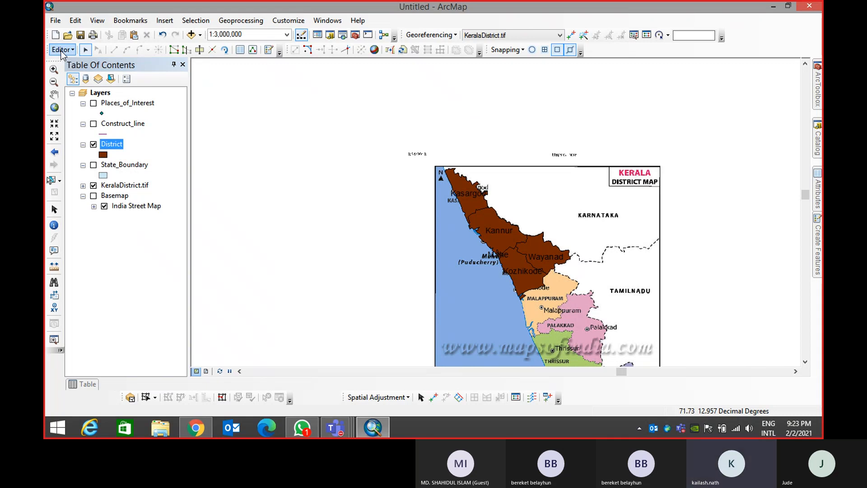
{"action": "double_click", "coordinate": [108, 144]}
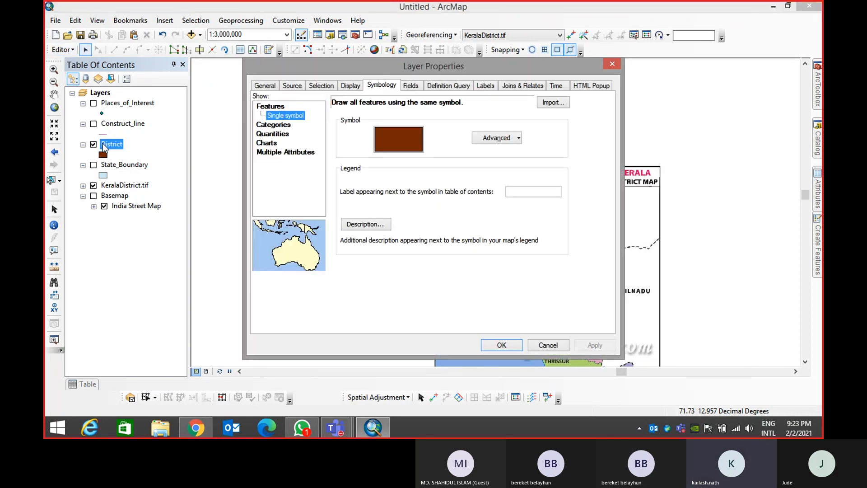
{"action": "left_click", "coordinate": [612, 65]}
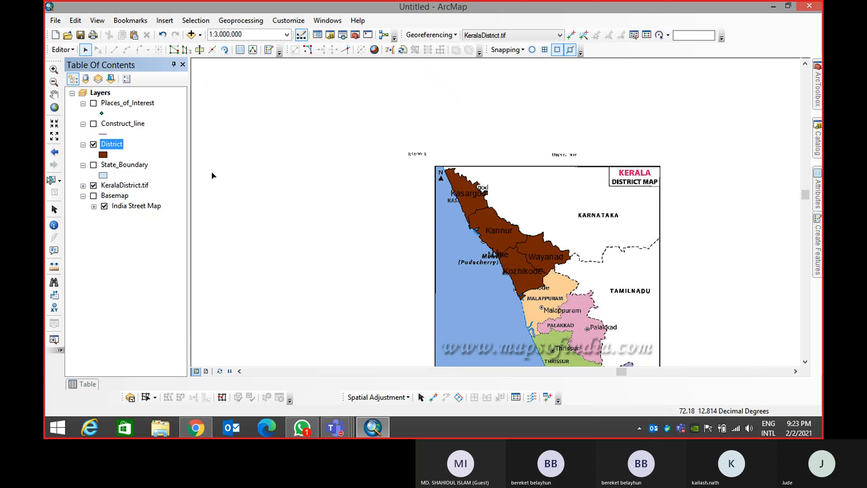
Try symbolizing the District layer by quantities with graduated colours, using Id as the value field
{"action": "double_click", "coordinate": [112, 144]}
{"action": "left_click", "coordinate": [273, 125]}
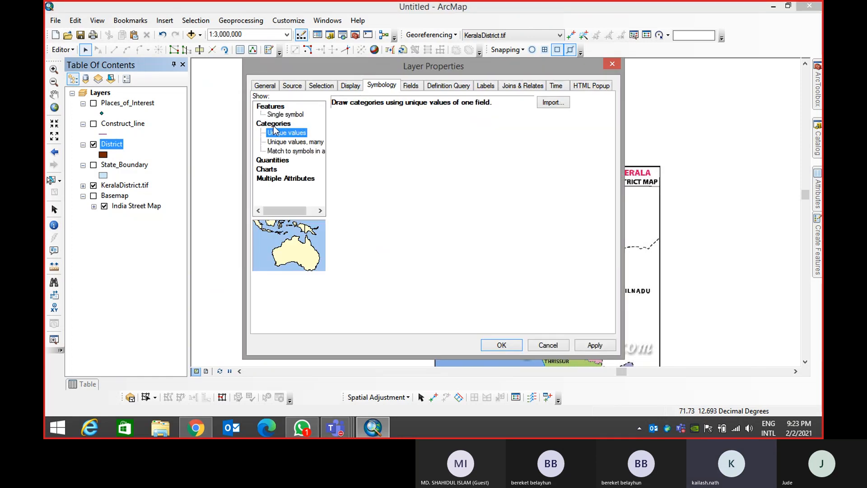
{"action": "left_click", "coordinate": [275, 160]}
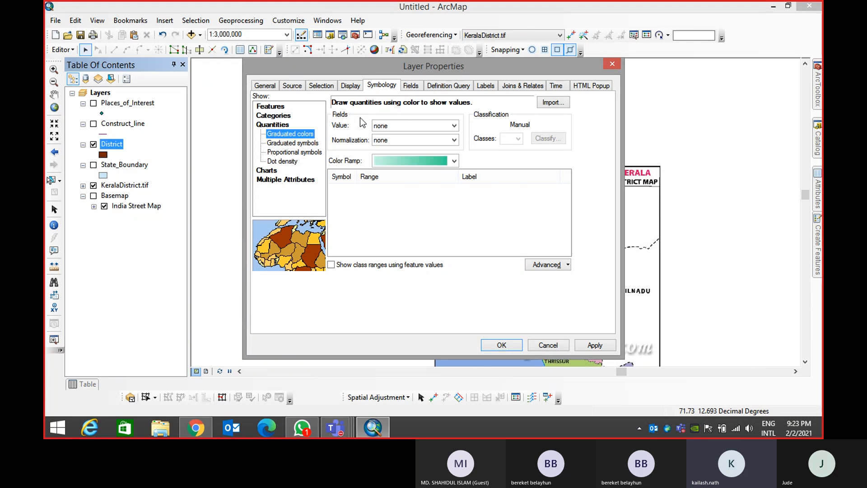
{"action": "left_click", "coordinate": [406, 125]}
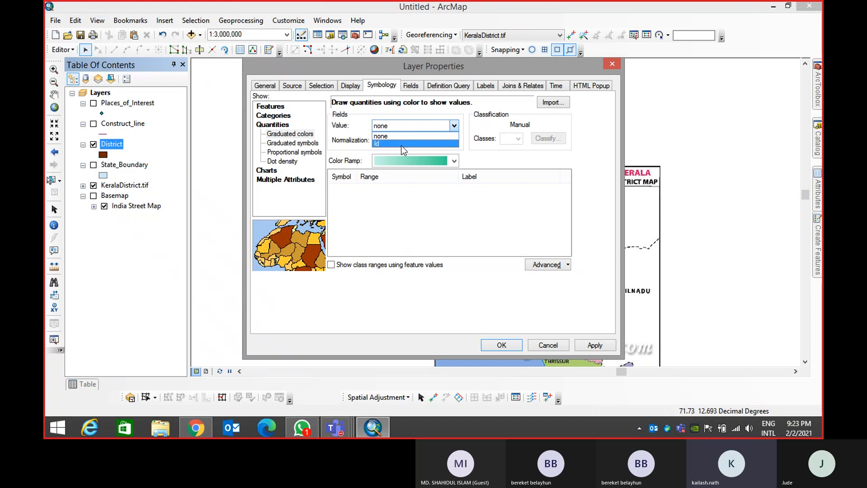
{"action": "left_click", "coordinate": [401, 144]}
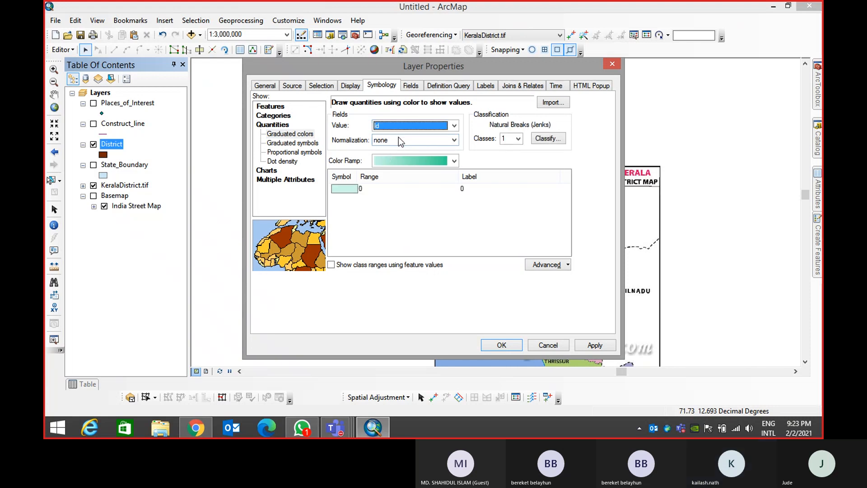
Try different normalizations for the graduated colours, including percent of total and the Id field
{"action": "left_click", "coordinate": [395, 141]}
{"action": "left_click", "coordinate": [405, 158]}
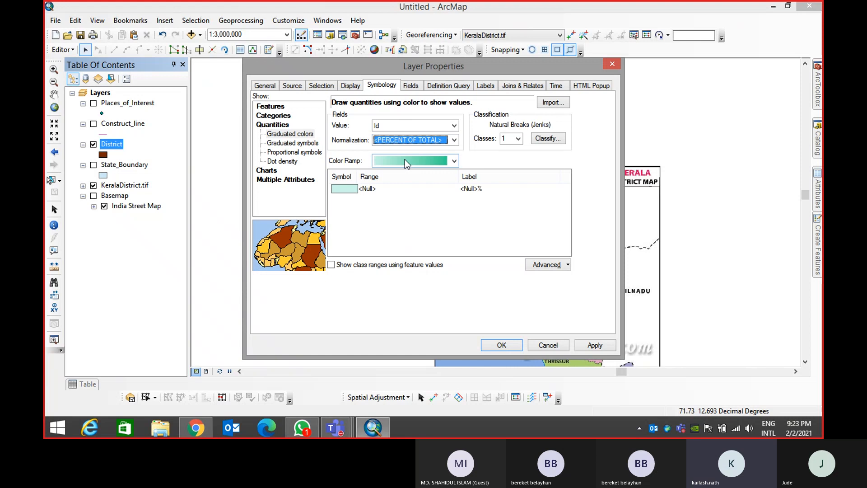
{"action": "left_click", "coordinate": [407, 144]}
{"action": "left_click", "coordinate": [407, 165]}
{"action": "left_click", "coordinate": [404, 140]}
{"action": "left_click", "coordinate": [394, 172]}
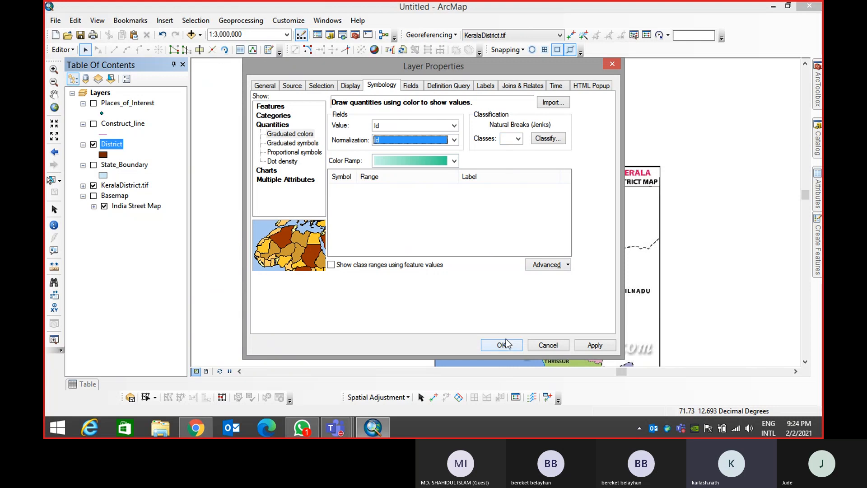
Symbolize the District layer by multiple attributes, adding Dist_Name and State_Name after Id as value fields, and add all values
{"action": "left_click", "coordinate": [272, 171]}
{"action": "left_click", "coordinate": [292, 171]}
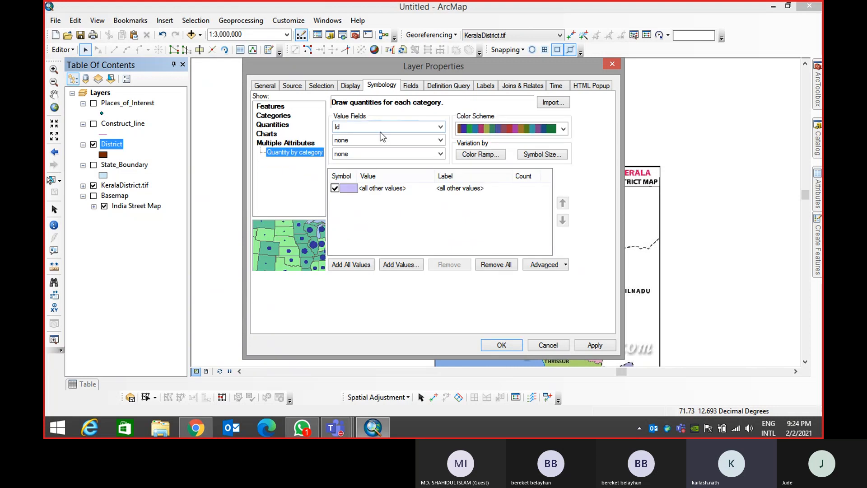
{"action": "left_click", "coordinate": [380, 144]}
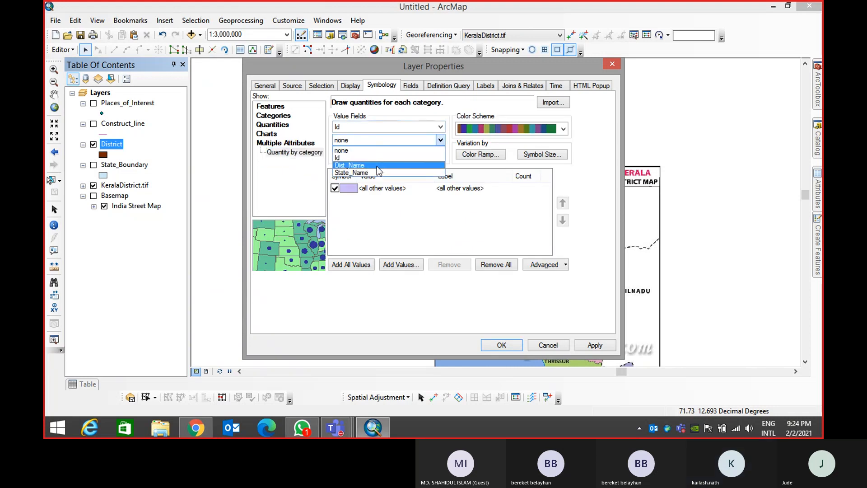
{"action": "left_click", "coordinate": [376, 166]}
{"action": "left_click", "coordinate": [378, 155]}
{"action": "left_click", "coordinate": [374, 184]}
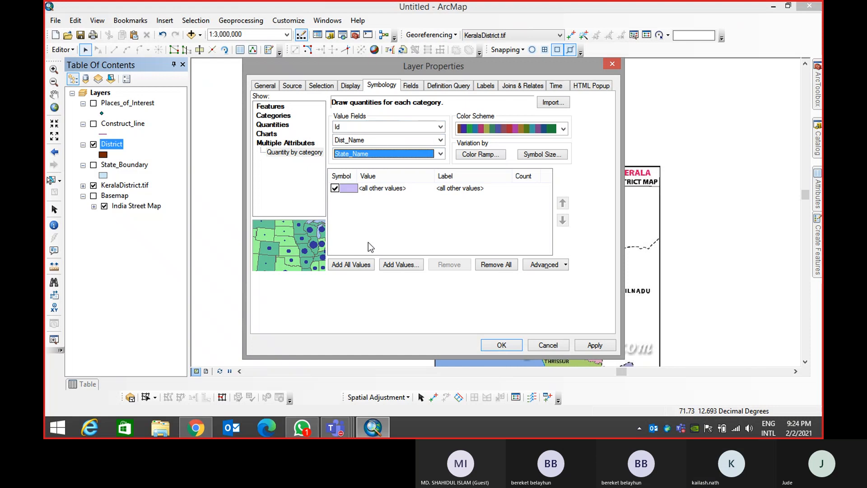
{"action": "left_click", "coordinate": [359, 264]}
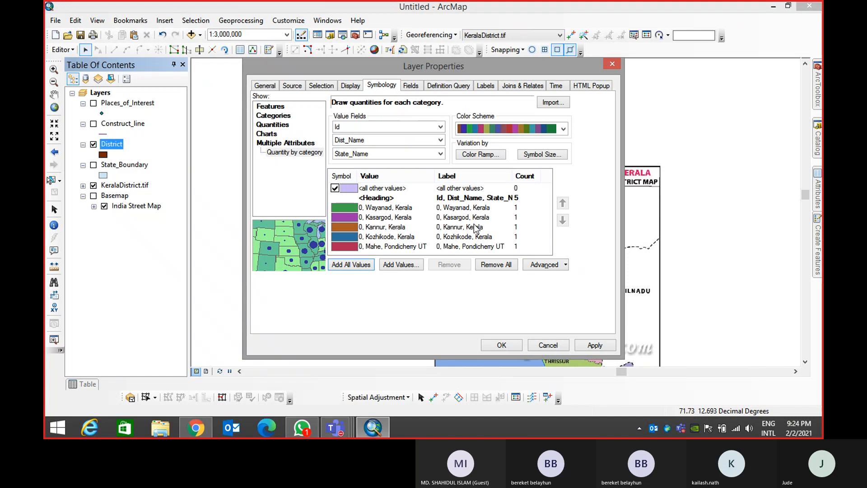
Try Dist_Name as the first value field of the District layer's multiple-attribute symbology, and add all values
{"action": "left_click", "coordinate": [378, 123]}
{"action": "left_click", "coordinate": [373, 143]}
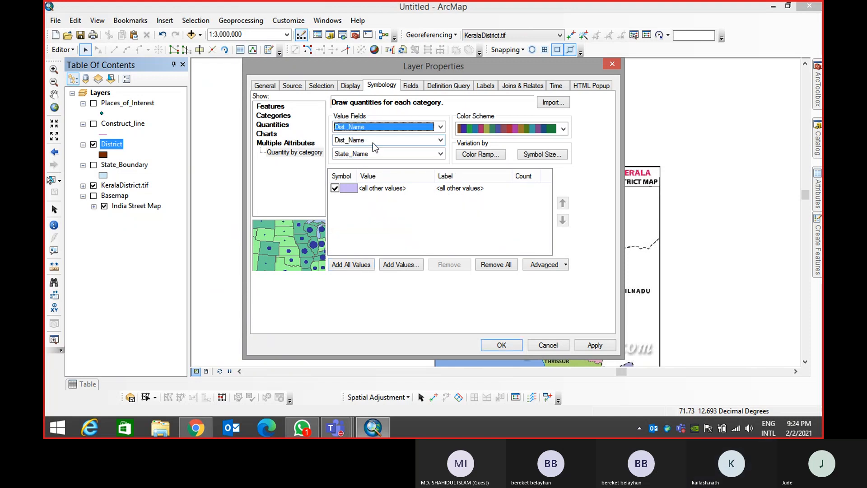
{"action": "left_click", "coordinate": [350, 265]}
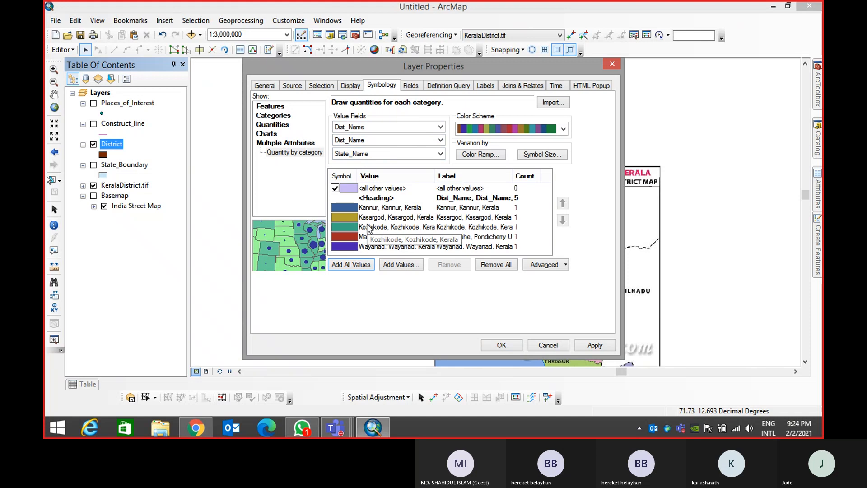
Try the multiple-attribute symbology with only Dist_Name and State_Name as value fields, adding all values and accepting the settings
{"action": "left_click", "coordinate": [415, 155]}
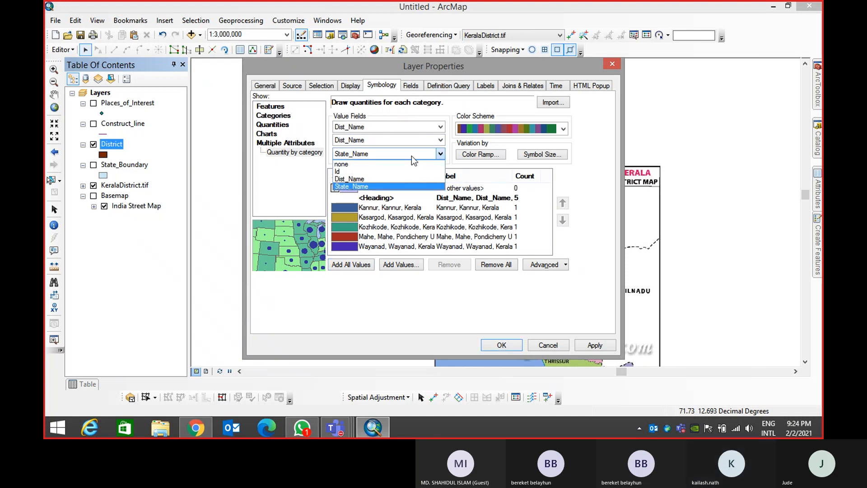
{"action": "left_click", "coordinate": [412, 153]}
{"action": "left_click", "coordinate": [412, 153]}
{"action": "left_click", "coordinate": [378, 164]}
{"action": "left_click", "coordinate": [382, 143]}
{"action": "left_click", "coordinate": [380, 174]}
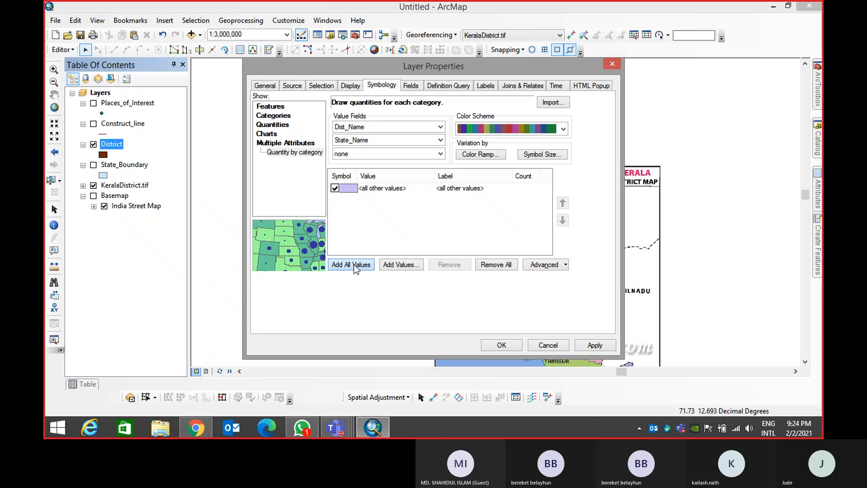
{"action": "left_click", "coordinate": [353, 265]}
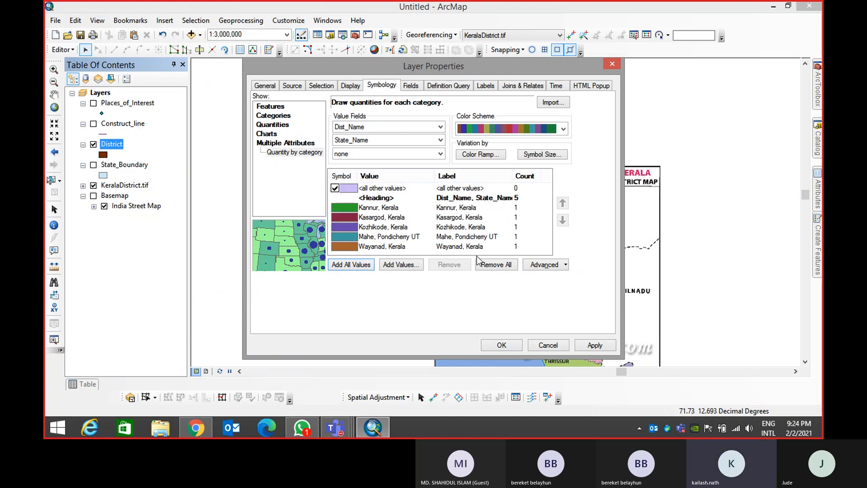
{"action": "left_click", "coordinate": [504, 346]}
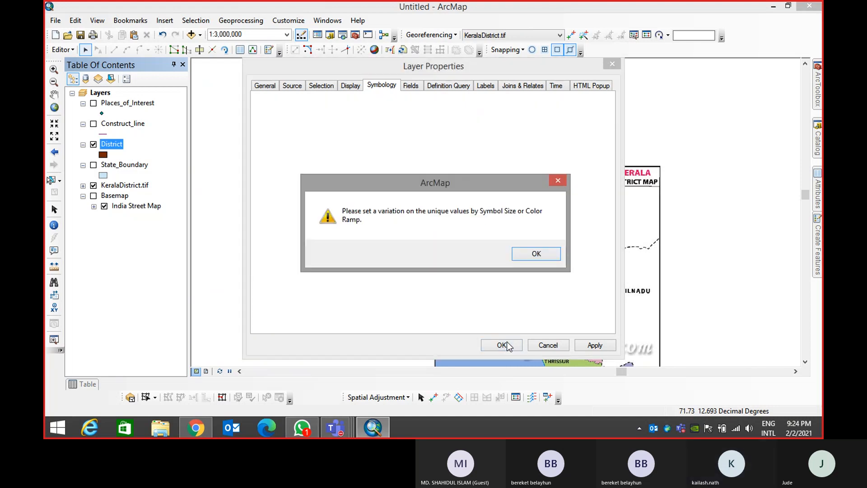
{"action": "left_click", "coordinate": [537, 253]}
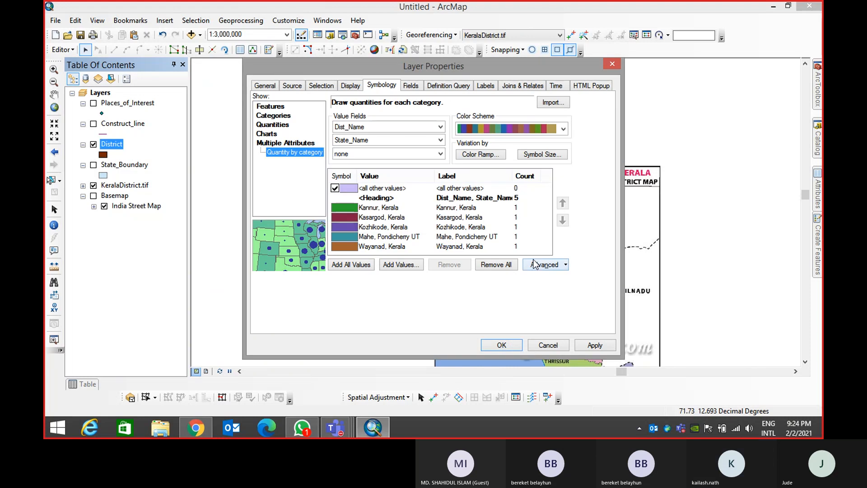
Try the color ramp and symbol size variations for the District categories, and discard the layer property changes
{"action": "left_click", "coordinate": [487, 155]}
{"action": "left_click", "coordinate": [405, 139]}
{"action": "left_click", "coordinate": [401, 156]}
{"action": "left_click", "coordinate": [554, 107]}
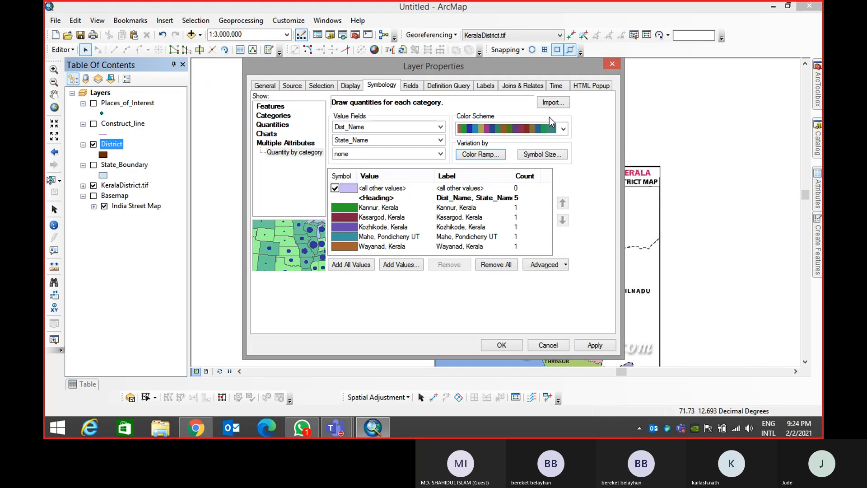
{"action": "left_click", "coordinate": [583, 156]}
{"action": "left_click", "coordinate": [412, 144]}
{"action": "left_click", "coordinate": [405, 158]}
{"action": "left_click", "coordinate": [532, 299]}
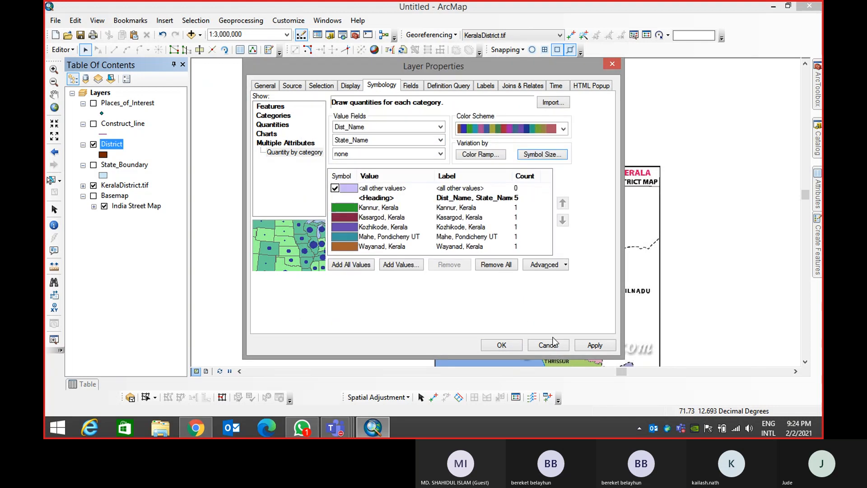
{"action": "left_click", "coordinate": [566, 346]}
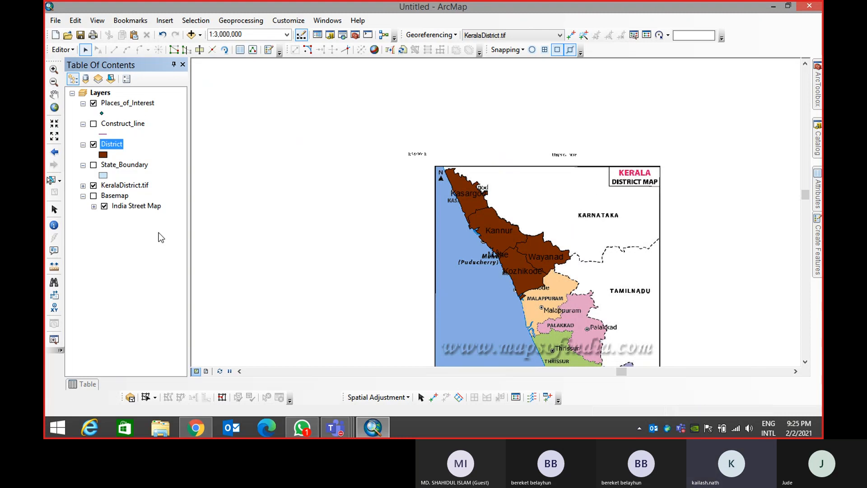
Turn on the Places_of_Interest layer and change the District layer's fill symbol to Hollow
{"action": "left_click", "coordinate": [93, 104]}
{"action": "left_click", "coordinate": [103, 155]}
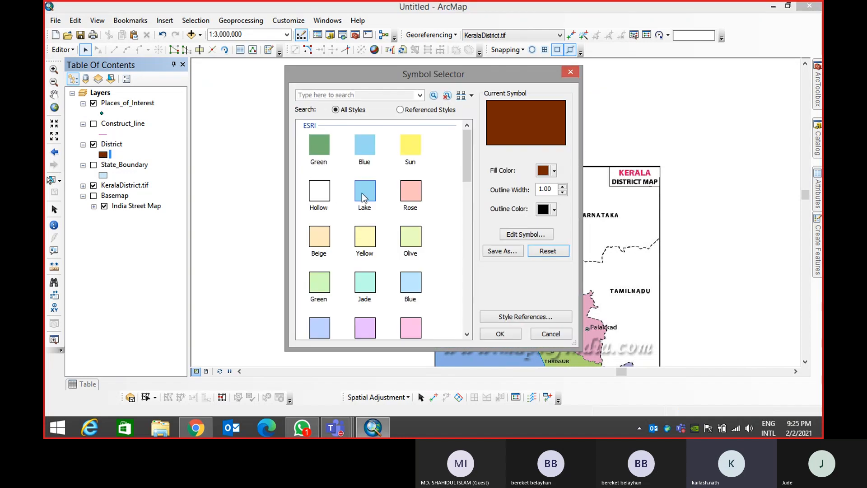
{"action": "left_click", "coordinate": [319, 192]}
{"action": "left_click", "coordinate": [500, 333]}
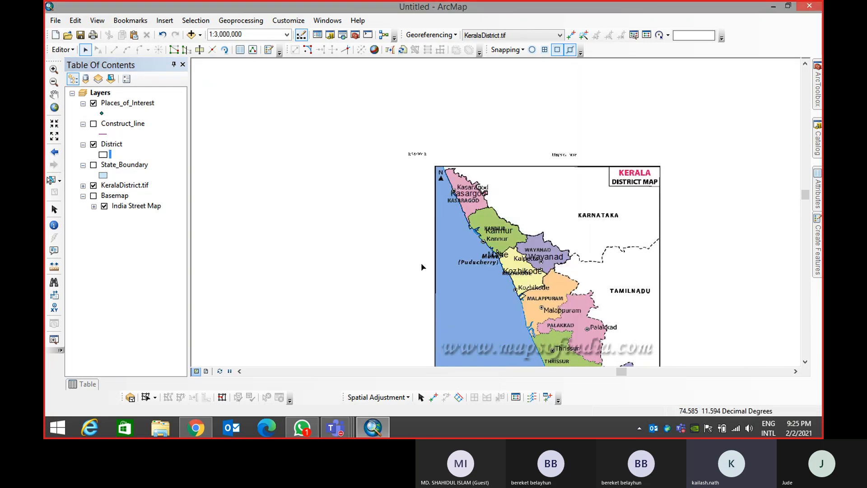
Create Places_of_Interest point features on the Kalpetta and Malappuram town markers of the Kerala map
{"action": "left_click_drag", "start_coordinate": [448, 248], "coordinate": [446, 247]}
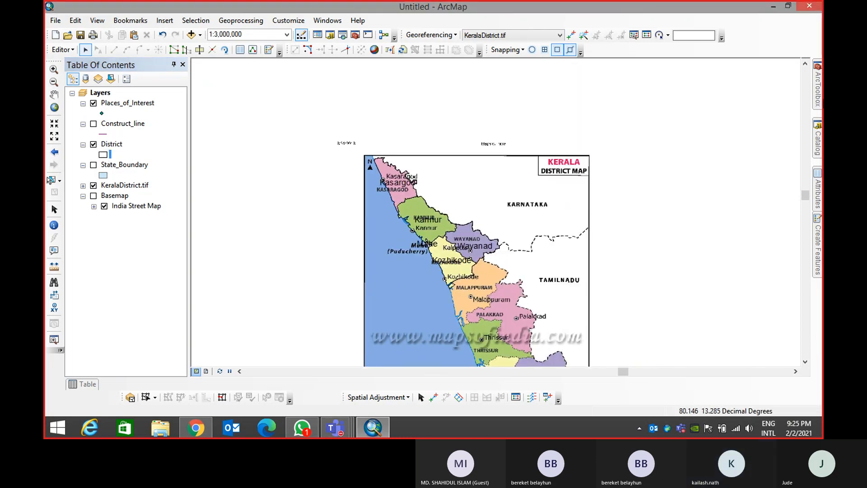
{"action": "left_click", "coordinate": [819, 231]}
{"action": "left_click", "coordinate": [732, 139]}
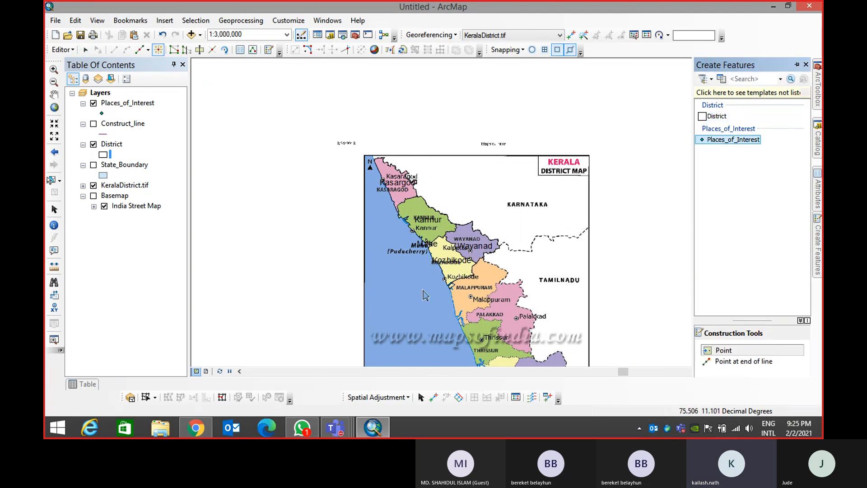
{"action": "left_click", "coordinate": [687, 285]}
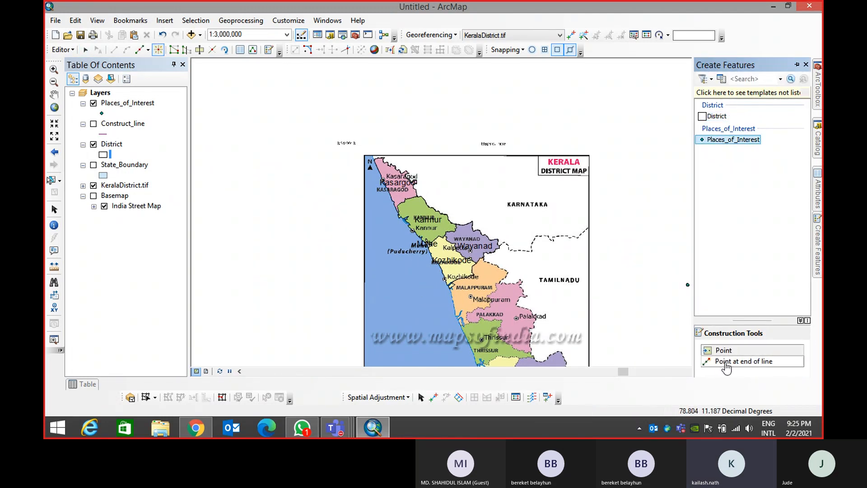
{"action": "scroll", "coordinate": [416, 236], "scroll_direction": "up", "scroll_amount": 2}
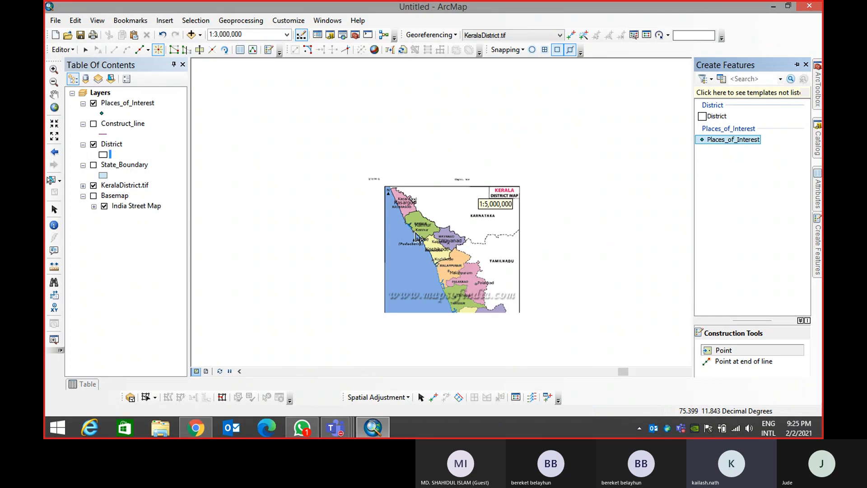
{"action": "scroll", "coordinate": [415, 236], "scroll_direction": "down", "scroll_amount": 3}
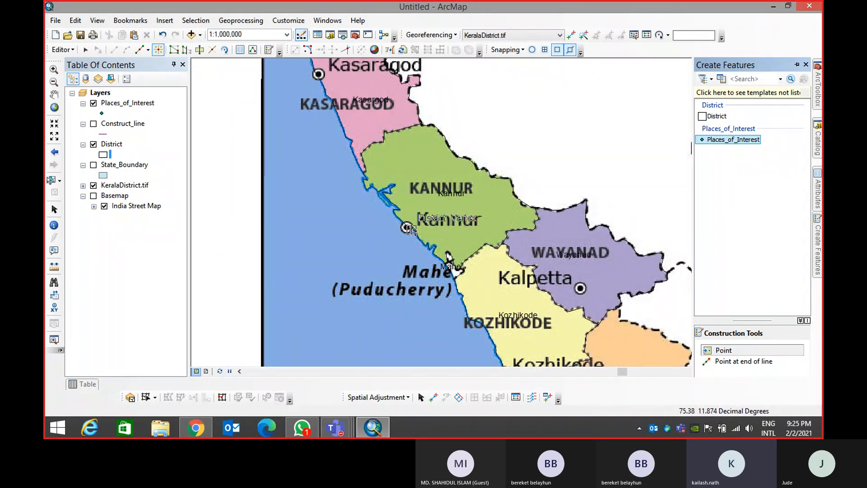
{"action": "left_click", "coordinate": [580, 290]}
{"action": "left_click_drag", "start_coordinate": [515, 322], "coordinate": [415, 208]}
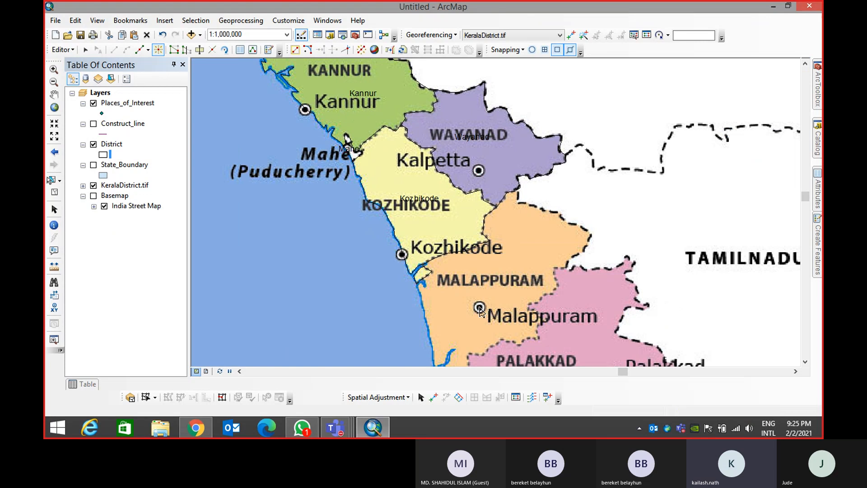
{"action": "left_click", "coordinate": [480, 311]}
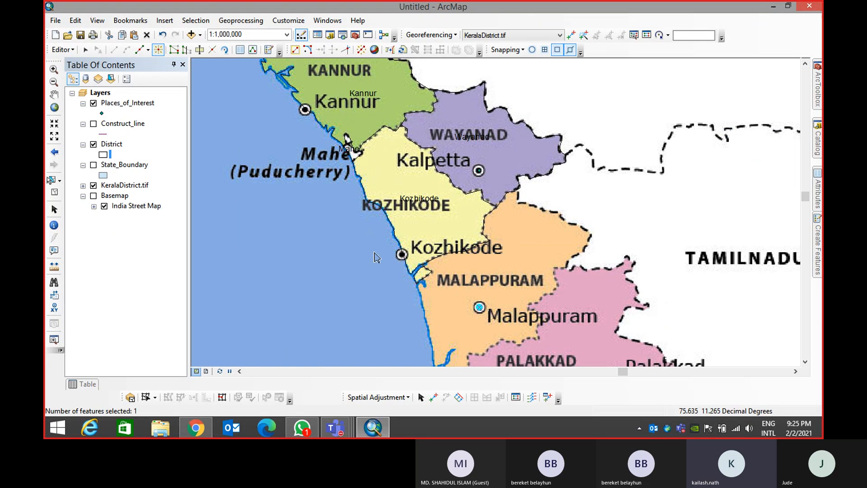
Add Places_of_Interest points on the coastal town markers of Kozhikode, Kannur and Kasaragod
{"action": "left_click", "coordinate": [405, 254]}
{"action": "left_click_drag", "start_coordinate": [393, 188], "coordinate": [495, 300]}
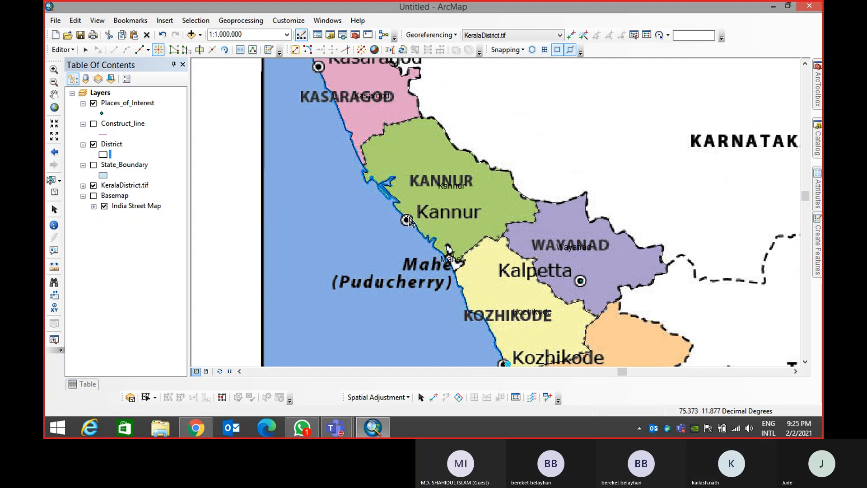
{"action": "left_click", "coordinate": [408, 220]}
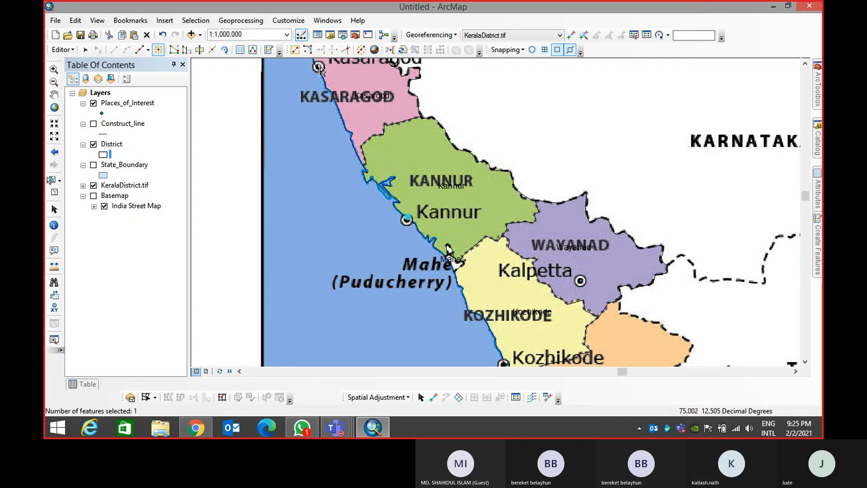
Add Places_of_Interest points on the Palakkad and Thrissur town markers
{"action": "left_click_drag", "start_coordinate": [448, 211], "coordinate": [243, 42]}
{"action": "left_click_drag", "start_coordinate": [451, 273], "coordinate": [358, 126]}
{"action": "left_click", "coordinate": [434, 181]}
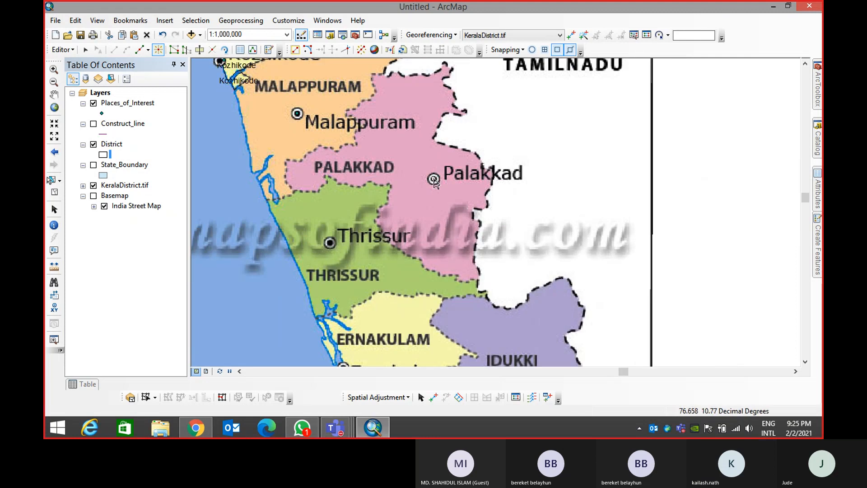
{"action": "left_click", "coordinate": [331, 244]}
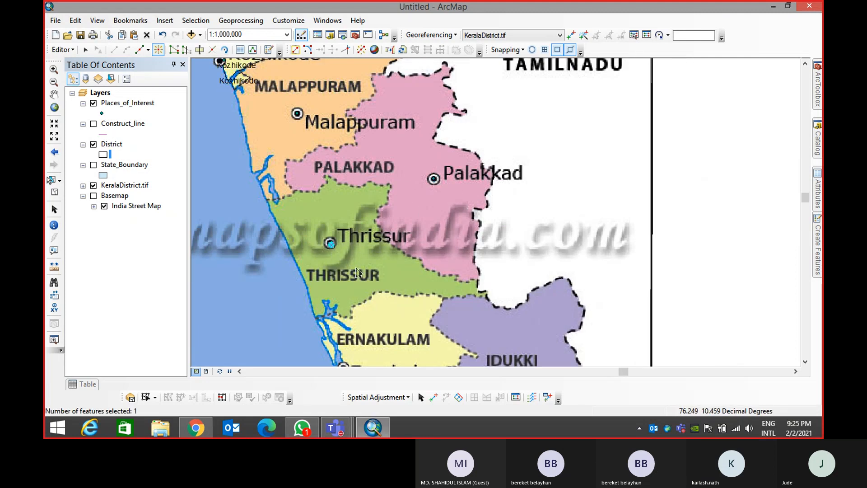
Add Places_of_Interest points on the Ernakulam, Painavu, Alappuzha and Kottayam town markers
{"action": "left_click_drag", "start_coordinate": [427, 315], "coordinate": [401, 151]}
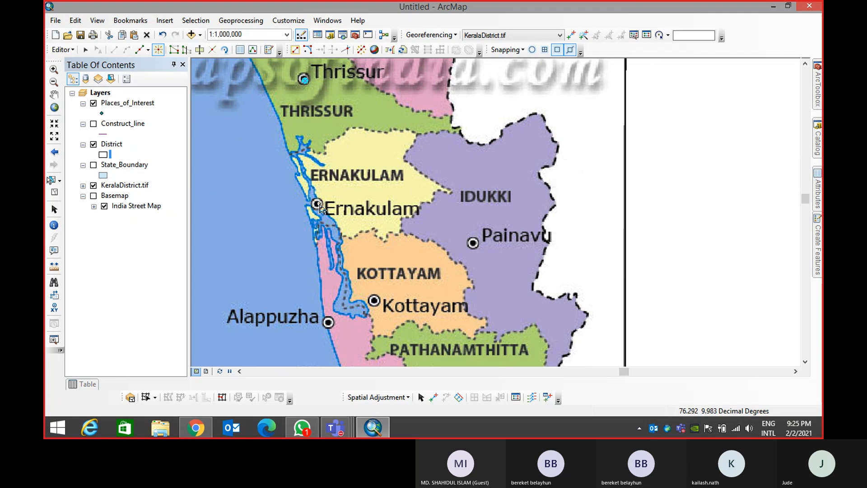
{"action": "left_click", "coordinate": [317, 206]}
{"action": "left_click", "coordinate": [474, 244]}
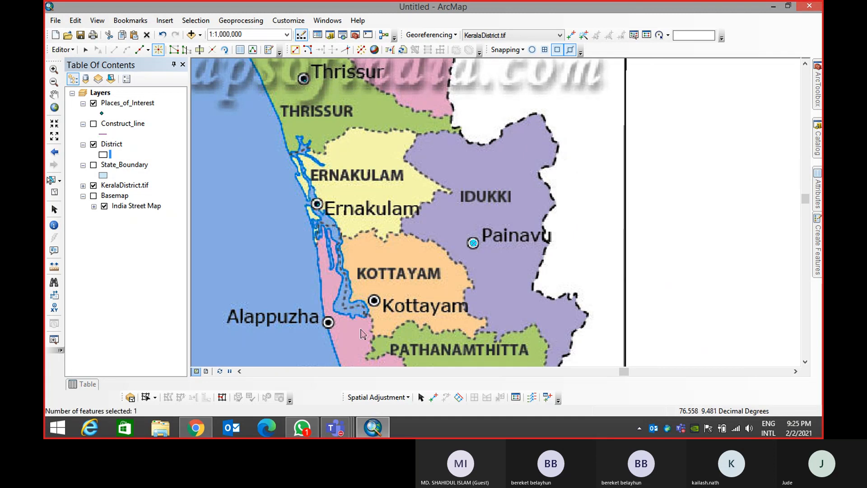
{"action": "left_click", "coordinate": [330, 323]}
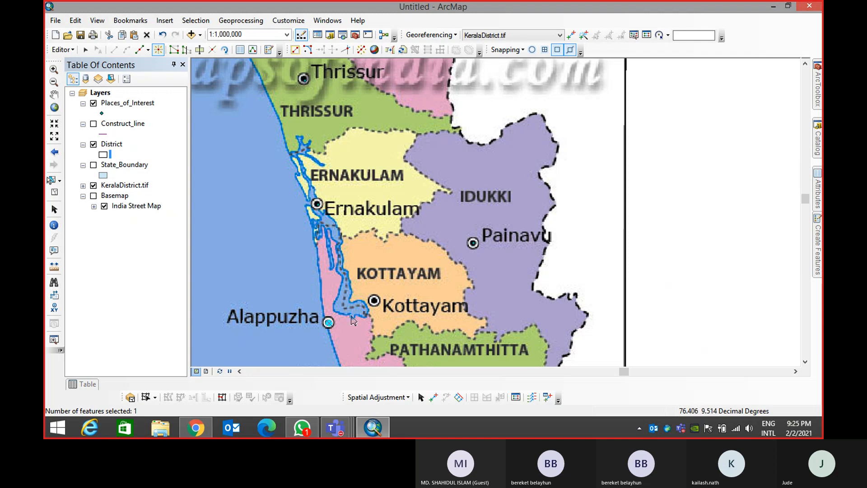
{"action": "left_click", "coordinate": [374, 300]}
Add Places_of_Interest points on the Pathanamthitta, Kollam and Thiruvananthapuram markers
{"action": "left_click_drag", "start_coordinate": [423, 315], "coordinate": [402, 193]}
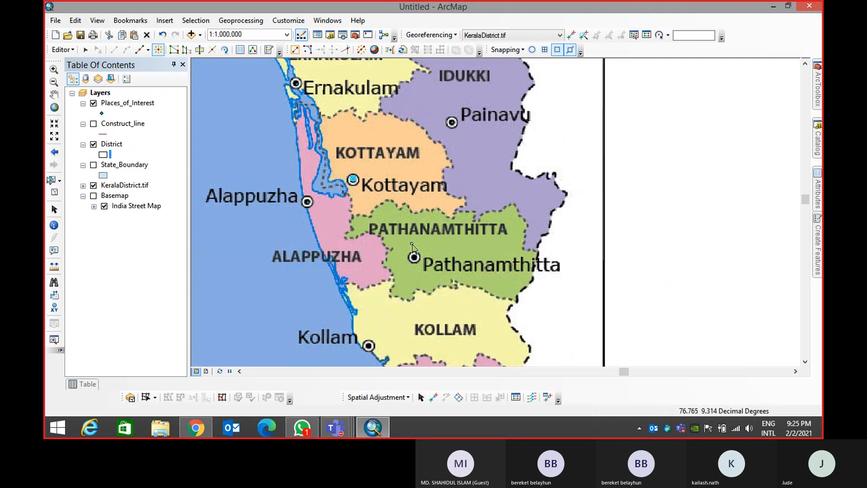
{"action": "left_click", "coordinate": [414, 258]}
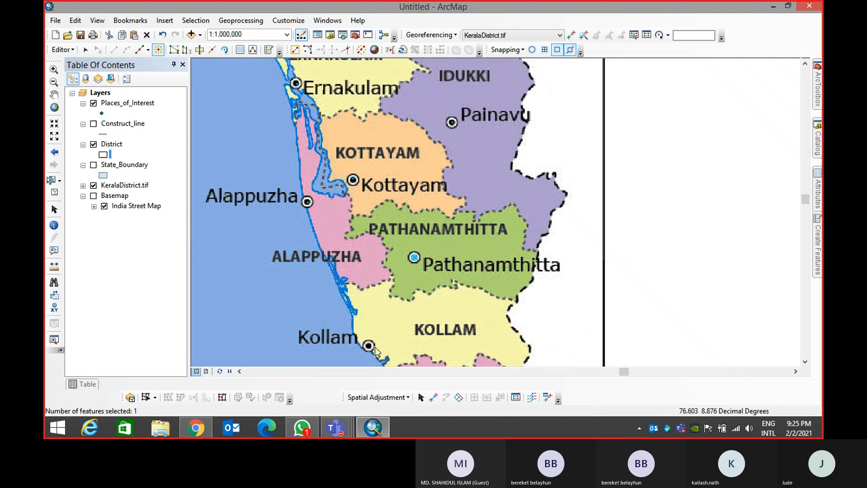
{"action": "left_click", "coordinate": [369, 346]}
{"action": "left_click_drag", "start_coordinate": [465, 354], "coordinate": [390, 185]}
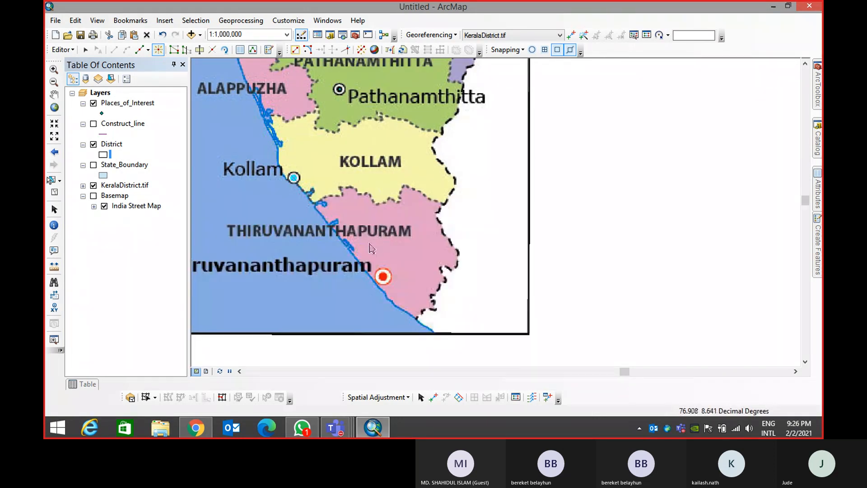
{"action": "left_click", "coordinate": [384, 277]}
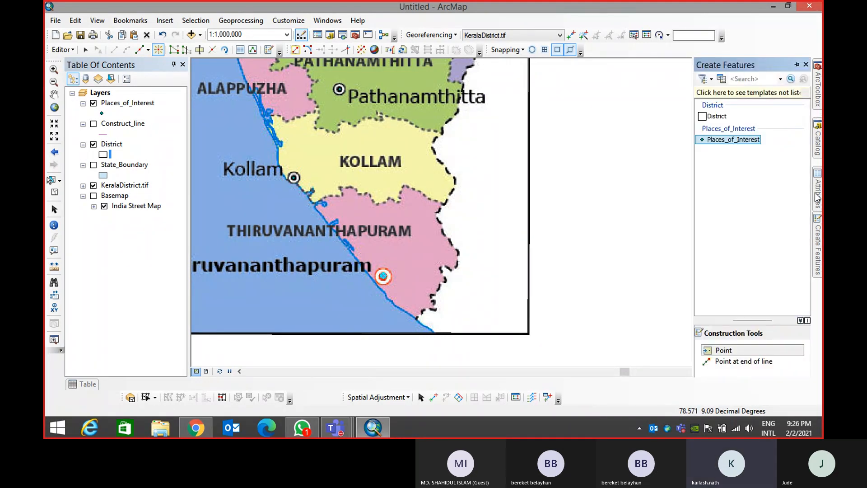
Set the Thiruvananthapuram point's attributes to Type "State Capital" and Name "Thiruvananthapuram"
{"action": "mouse_move", "coordinate": [817, 197]}
{"action": "left_click", "coordinate": [767, 194]}
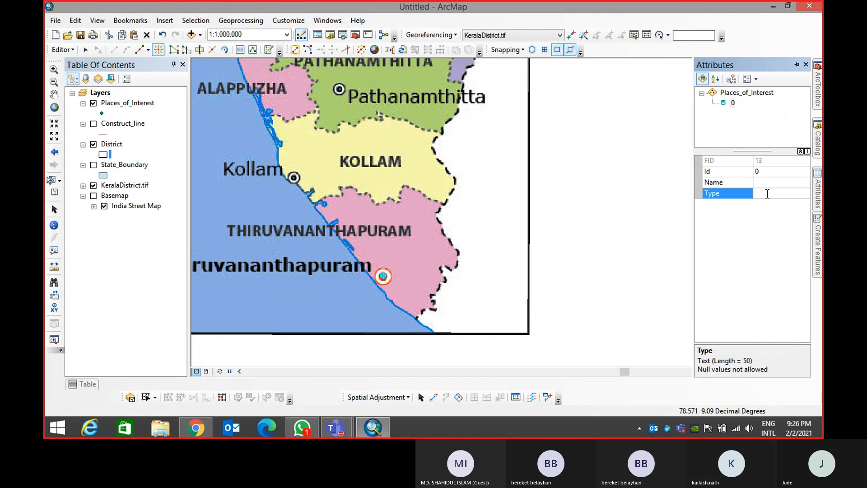
{"action": "type", "text": "State"}
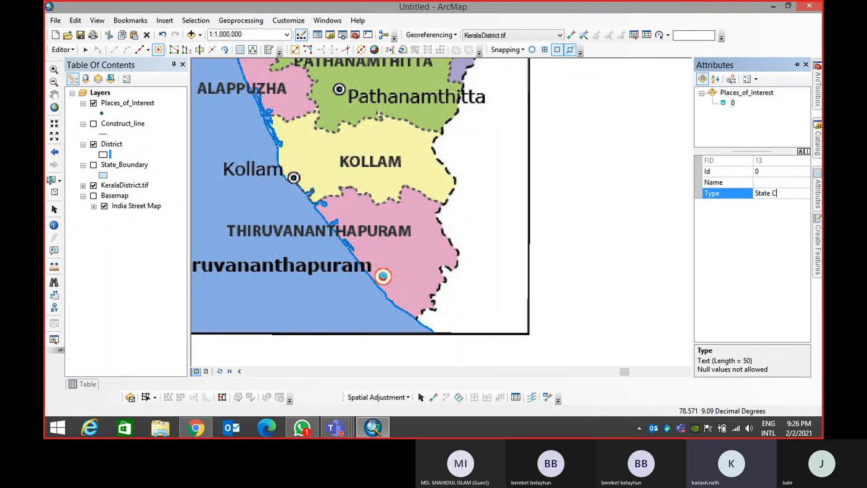
{"action": "type", "text": " Capital"}
{"action": "left_click", "coordinate": [765, 178]}
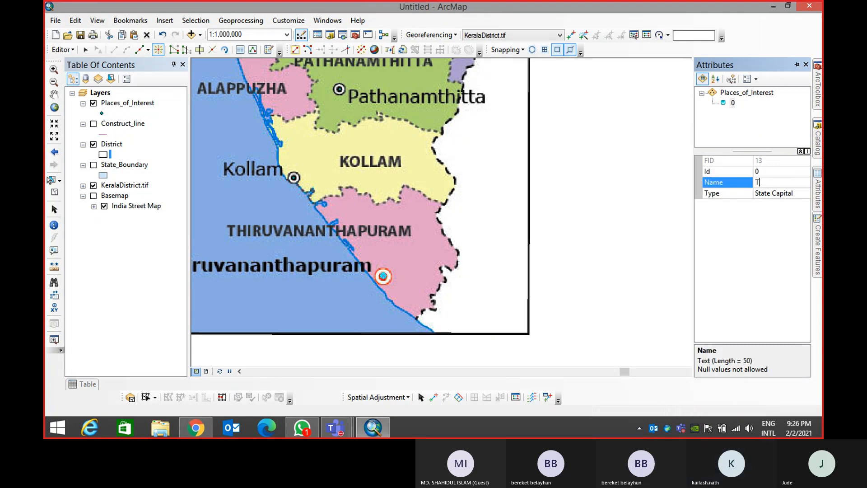
{"action": "type", "text": "Thiruvanantha"}
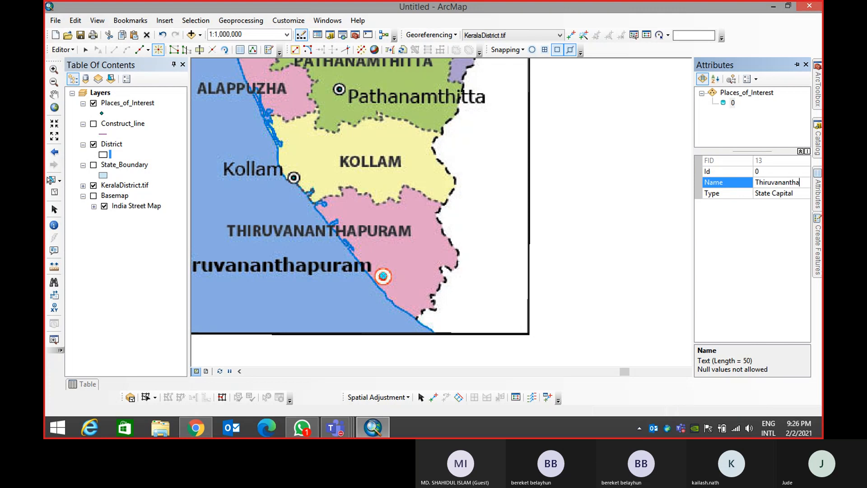
{"action": "type", "text": "puram"}
{"action": "key", "text": "Return"}
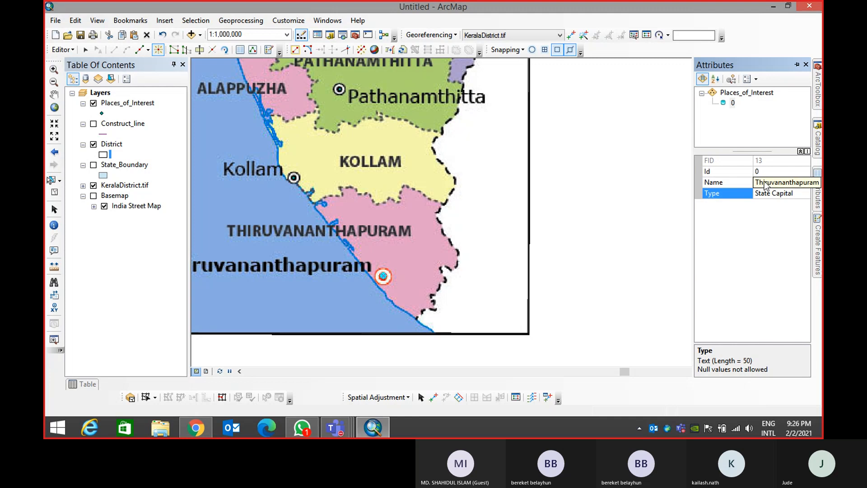
Switch to the Edit tool and make Places_of_Interest the only selectable layer instead of District
{"action": "left_click_drag", "start_coordinate": [373, 222], "coordinate": [403, 284]}
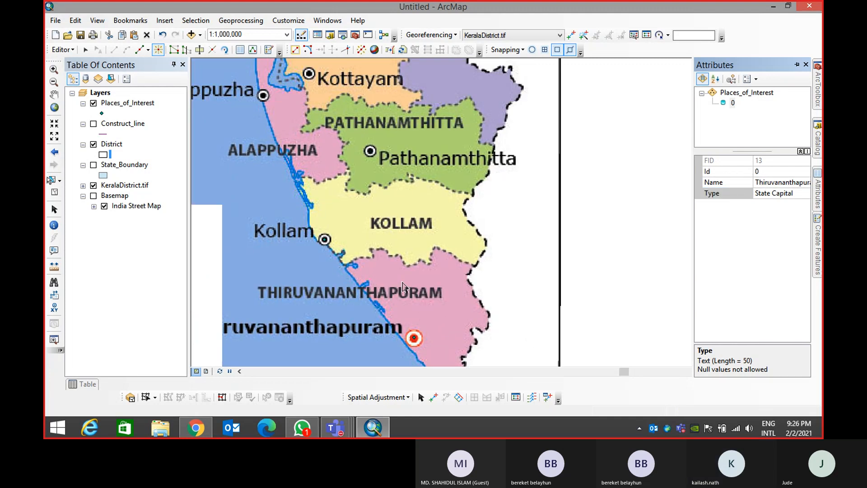
{"action": "left_click", "coordinate": [86, 50]}
{"action": "scroll", "coordinate": [376, 178], "scroll_direction": "up", "scroll_amount": 4}
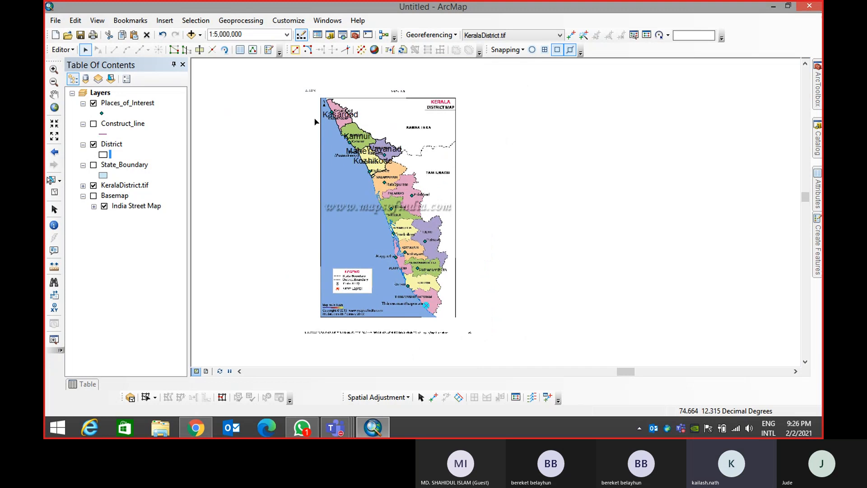
{"action": "left_click_drag", "start_coordinate": [308, 90], "coordinate": [453, 295]}
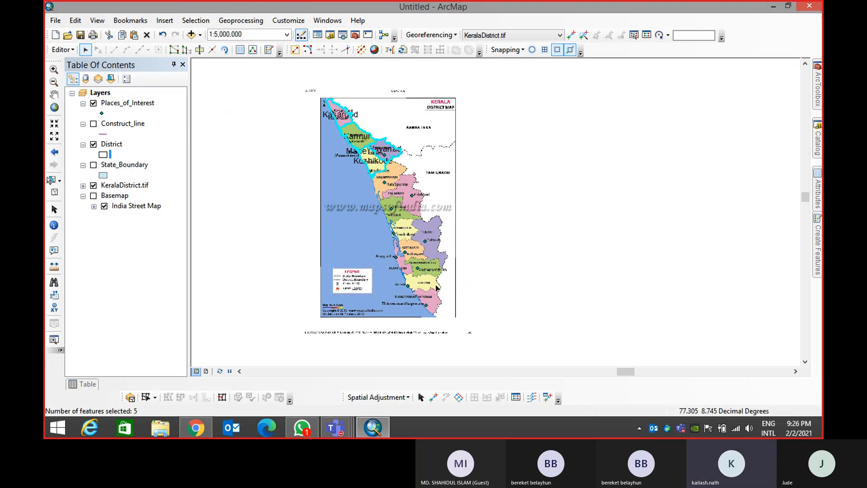
{"action": "left_click", "coordinate": [427, 252]}
{"action": "left_click", "coordinate": [112, 80]}
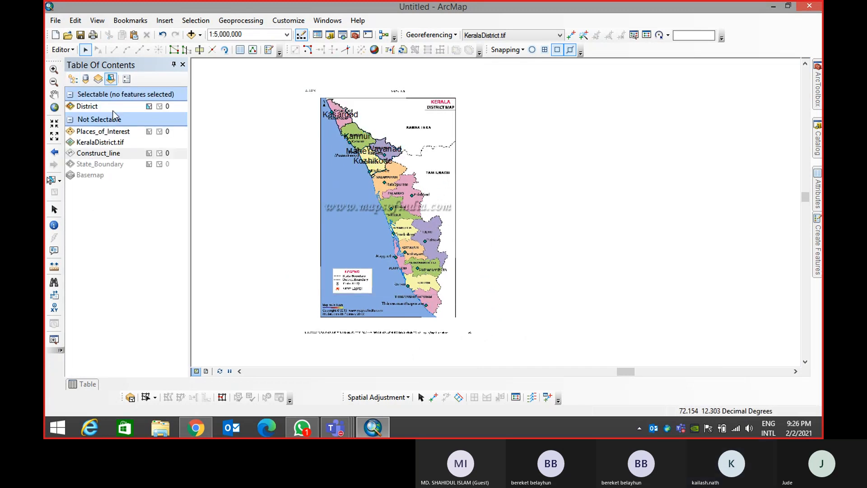
{"action": "left_click", "coordinate": [148, 107]}
{"action": "left_click", "coordinate": [148, 107]}
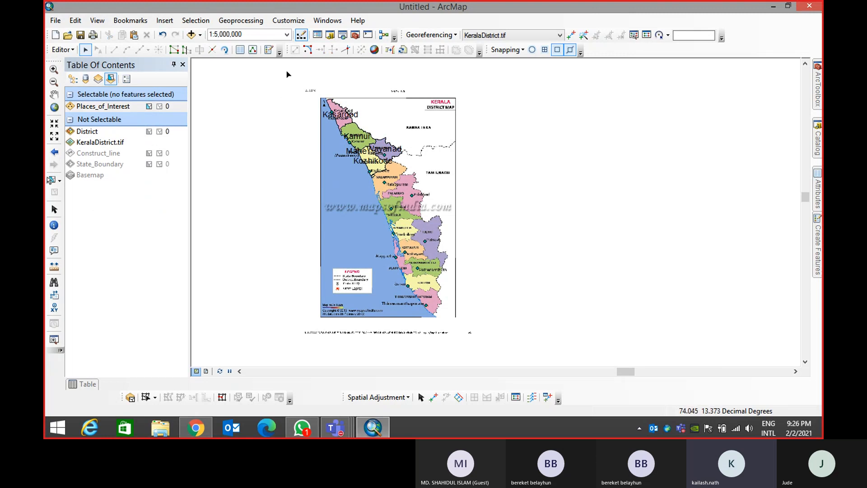
Select all the Places_of_Interest points except Thiruvananthapuram together and set their Type to "District HQ"
{"action": "left_click_drag", "start_coordinate": [286, 71], "coordinate": [470, 294]}
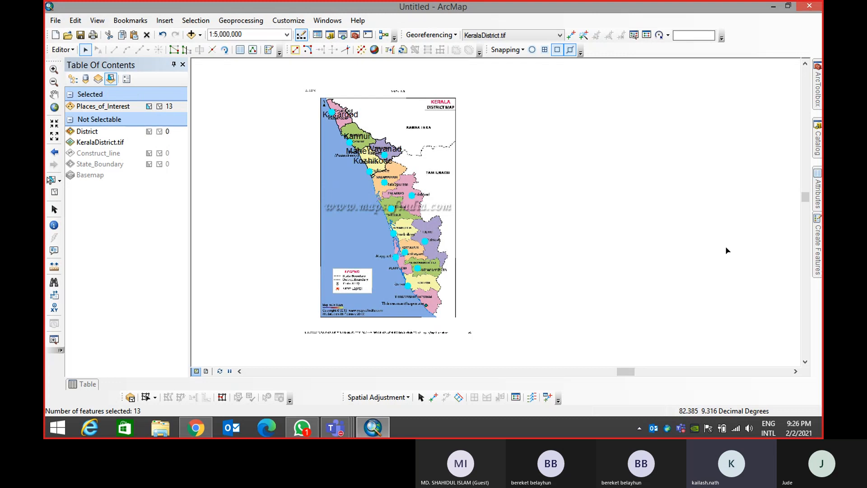
{"action": "left_click", "coordinate": [817, 192]}
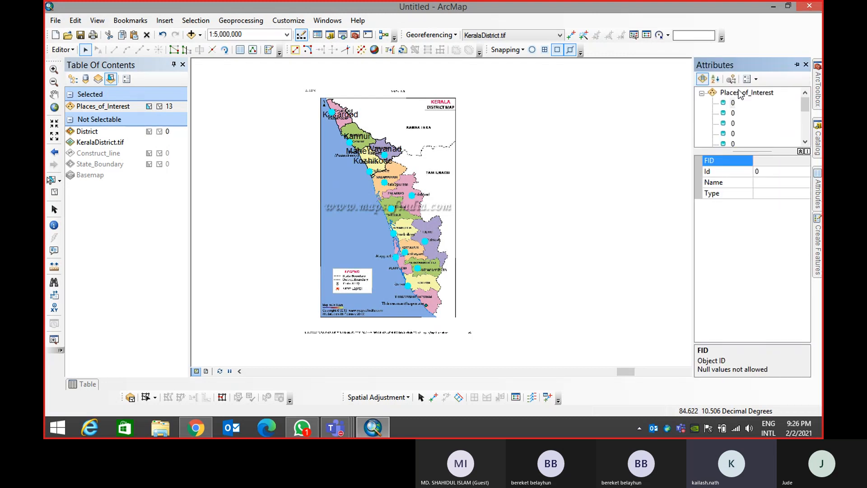
{"action": "left_click", "coordinate": [771, 194]}
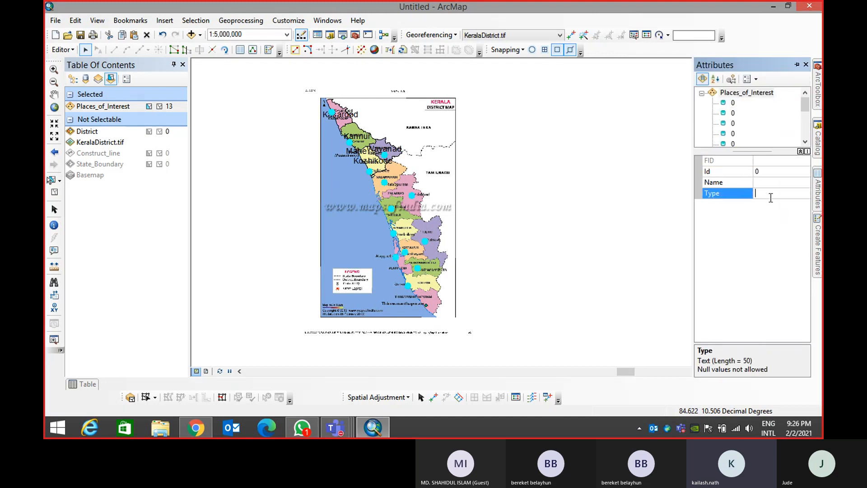
{"action": "type", "text": "Distr"}
{"action": "type", "text": "HQ"}
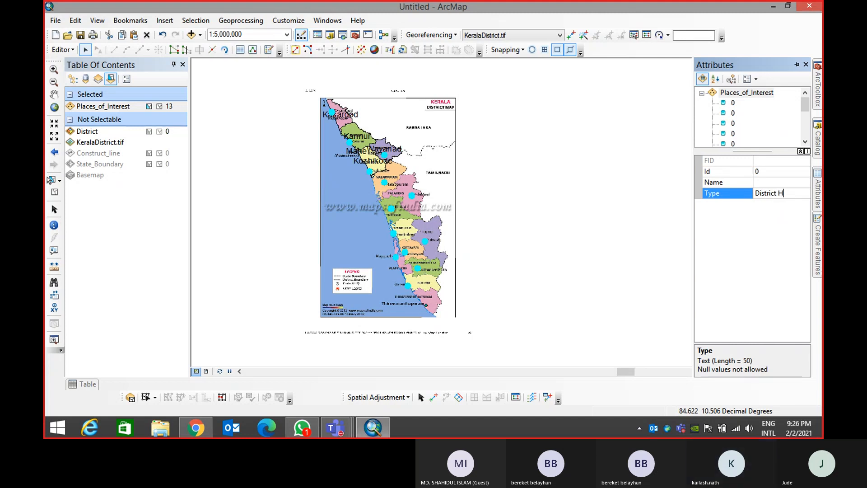
{"action": "left_click", "coordinate": [551, 149]}
Set the Name attribute of the northernmost point, in Kasargod district, to "Kasargod"
{"action": "left_click_drag", "start_coordinate": [318, 94], "coordinate": [369, 125]}
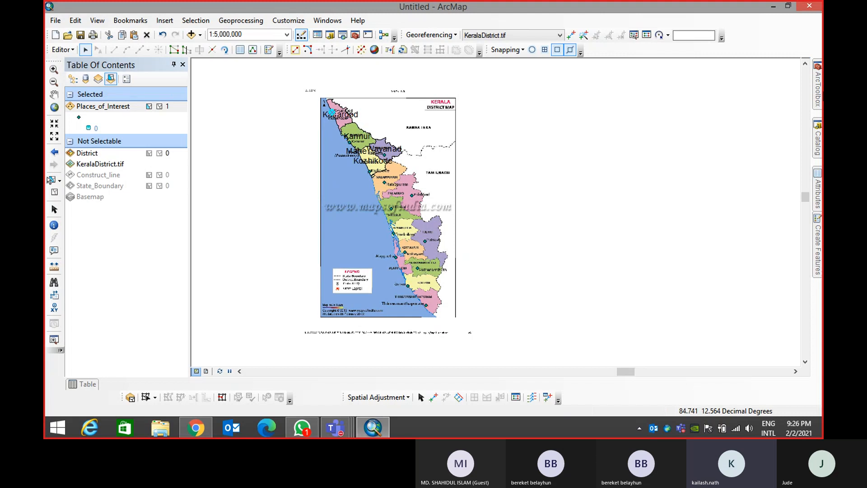
{"action": "mouse_move", "coordinate": [820, 193]}
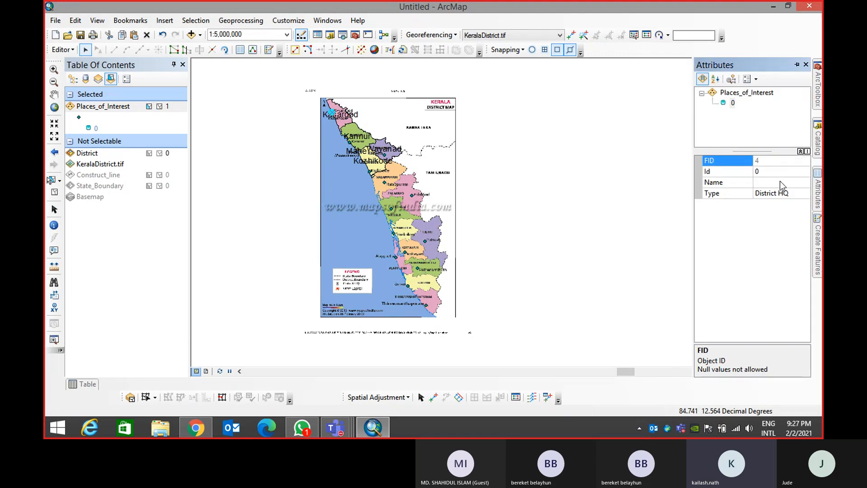
{"action": "left_click", "coordinate": [780, 182]}
{"action": "type", "text": "Kas"}
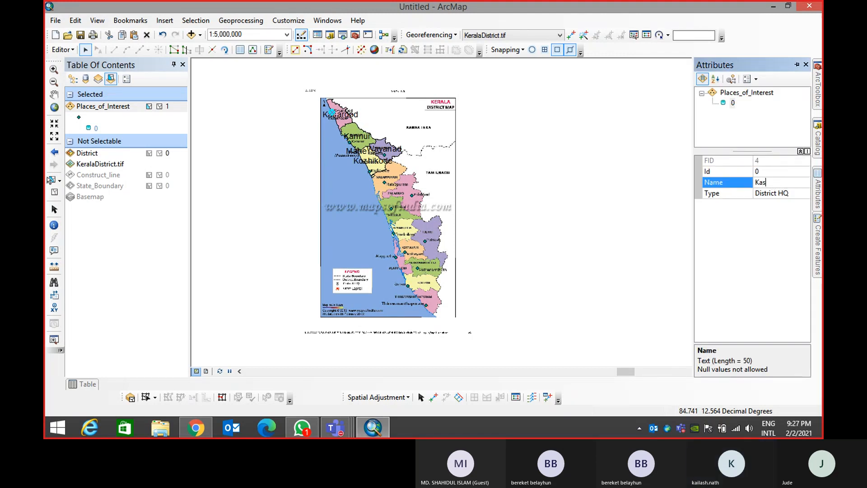
{"action": "type", "text": "argod"}
{"action": "key", "text": "Return"}
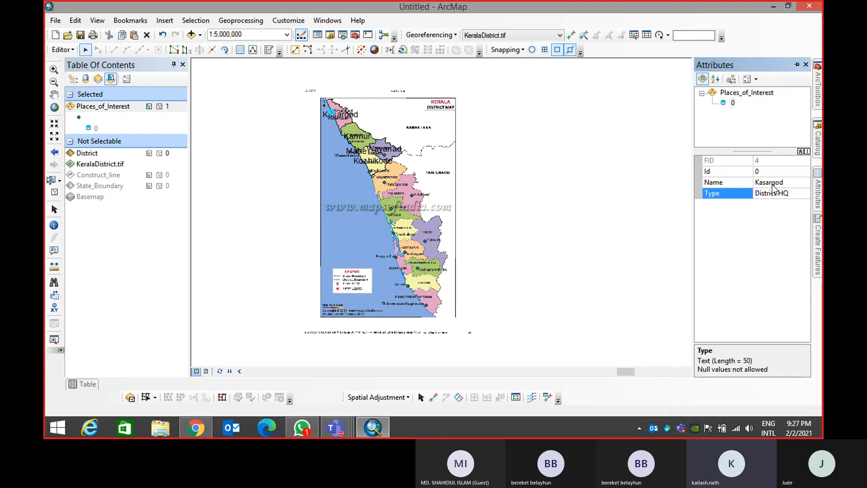
Set the Name attributes of the Kannur and Kozhikode town points to "Kannur" and "Kozhikode"
{"action": "left_click", "coordinate": [348, 142]}
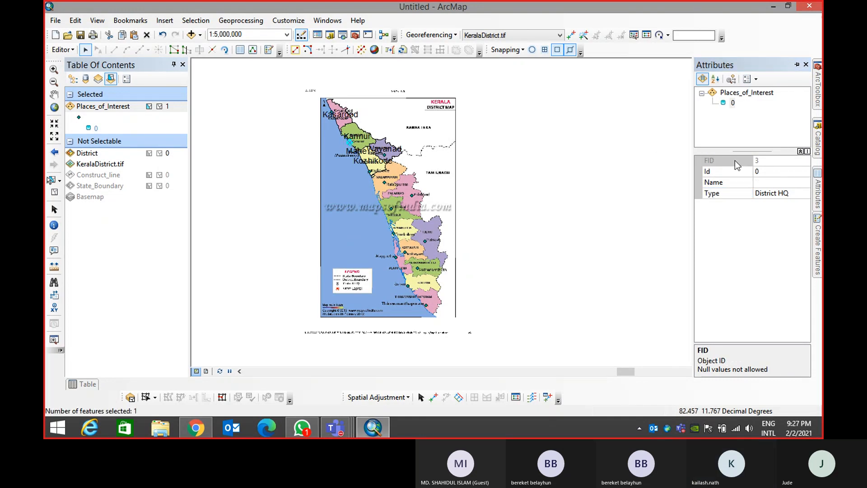
{"action": "left_click", "coordinate": [762, 183]}
{"action": "type", "text": "Kannur"}
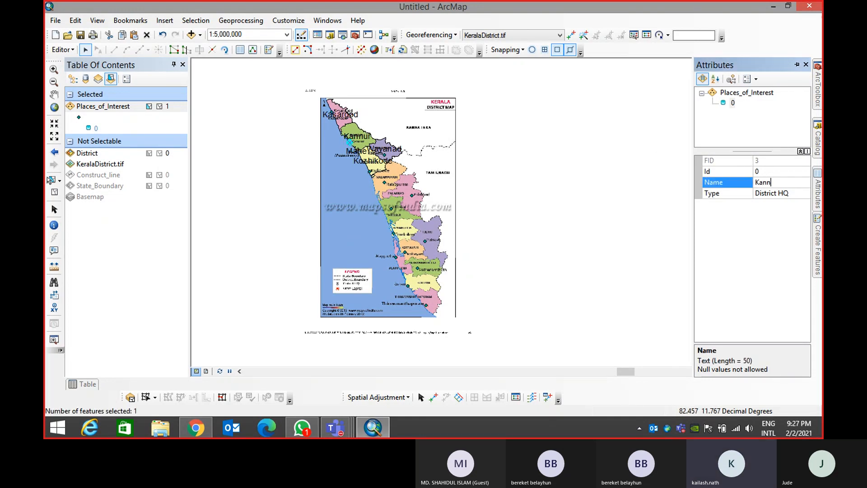
{"action": "key", "text": "Return"}
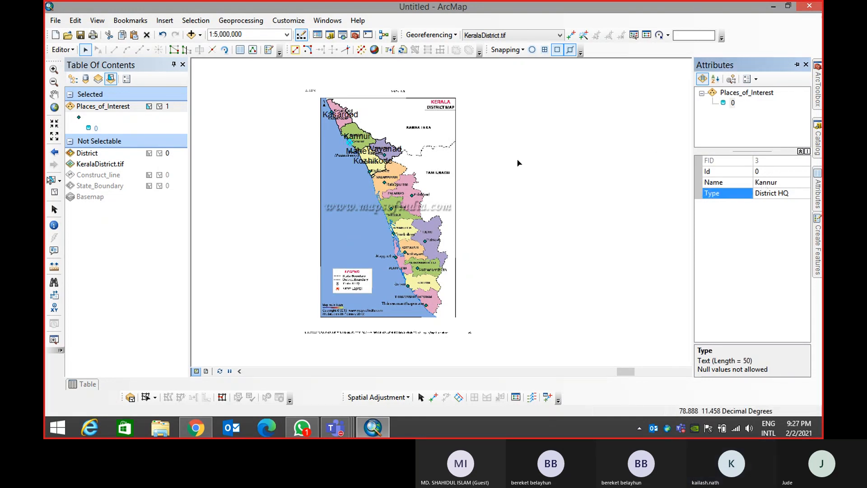
{"action": "left_click", "coordinate": [369, 172]}
{"action": "left_click", "coordinate": [773, 183]}
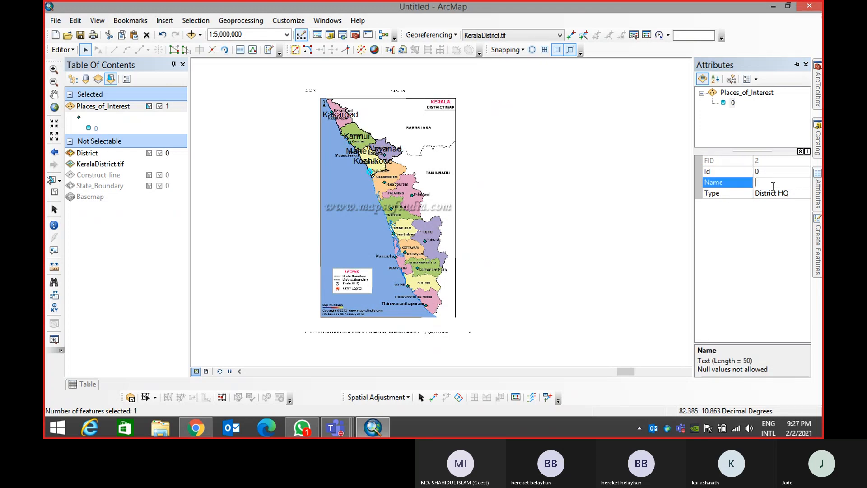
{"action": "type", "text": "Kozhiko"}
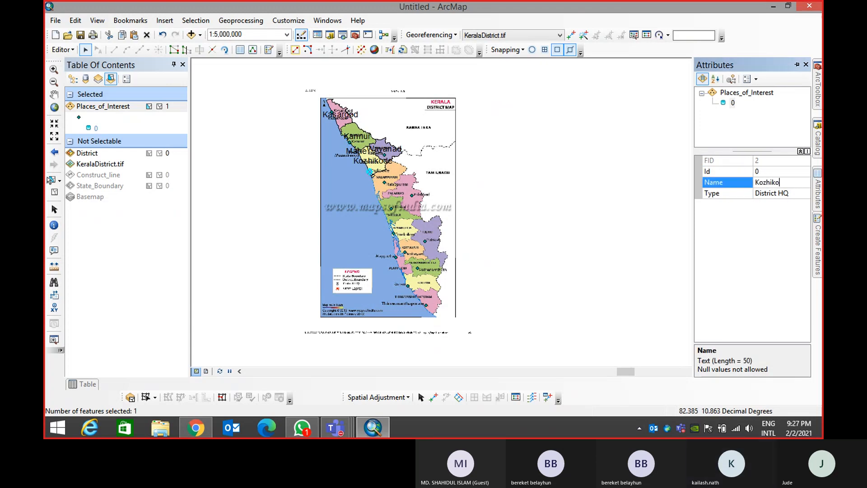
{"action": "type", "text": "de"}
{"action": "key", "text": "Return"}
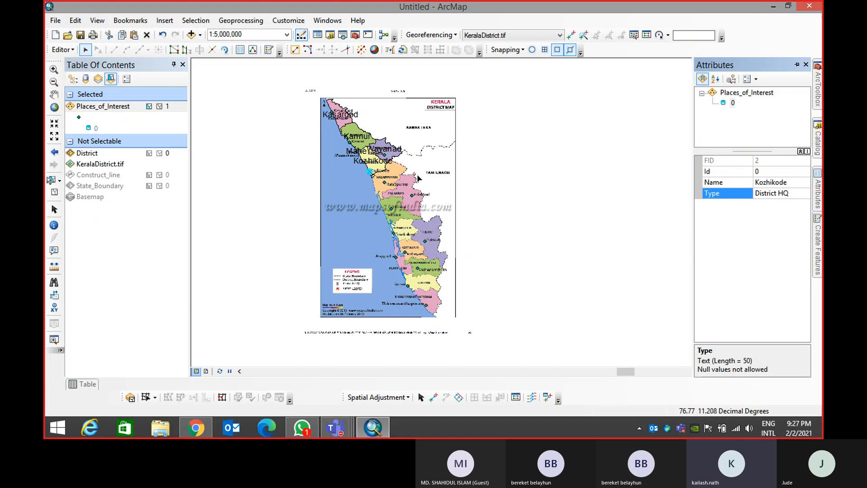
Name the point in Wayanad district "Wayanad" and the Malappuram town point "Mallappuram"
{"action": "left_click", "coordinate": [384, 156]}
{"action": "left_click", "coordinate": [756, 183]}
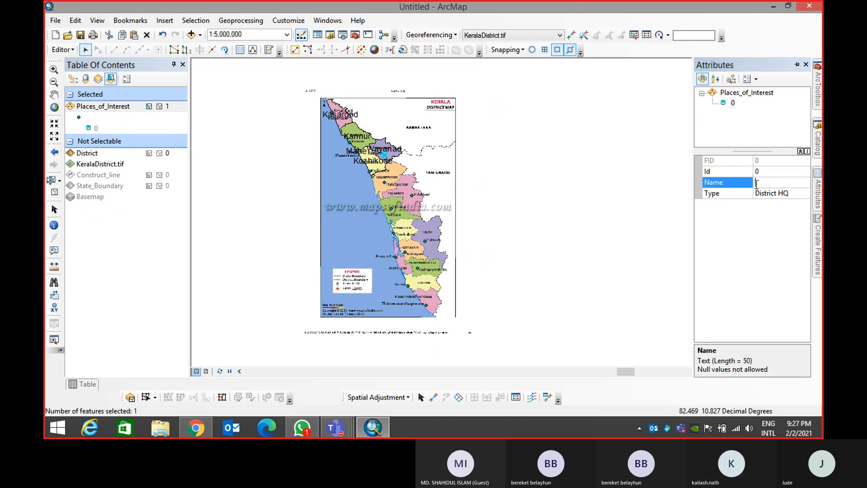
{"action": "type", "text": "Wayanad"}
{"action": "key", "text": "Return"}
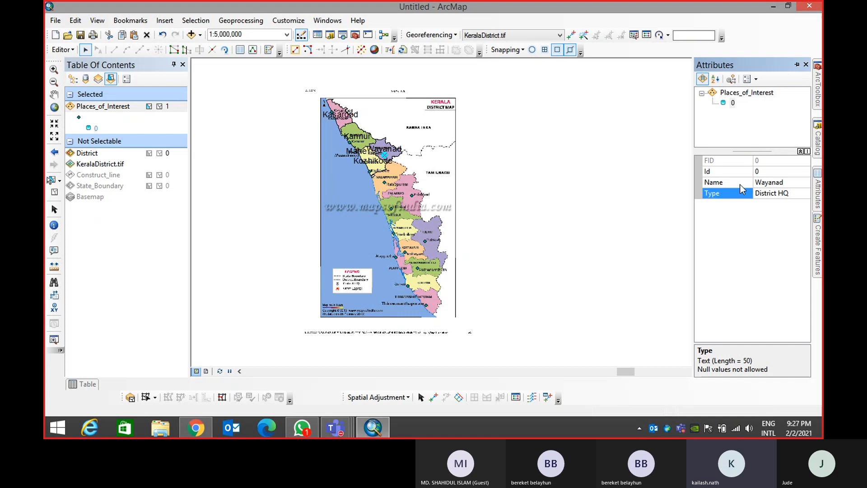
{"action": "left_click", "coordinate": [384, 182]}
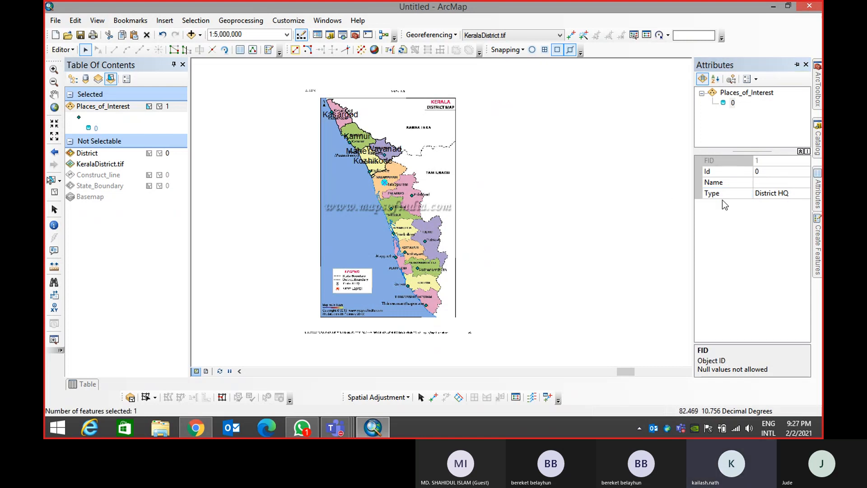
{"action": "left_click", "coordinate": [756, 182]}
{"action": "left_click", "coordinate": [763, 182]}
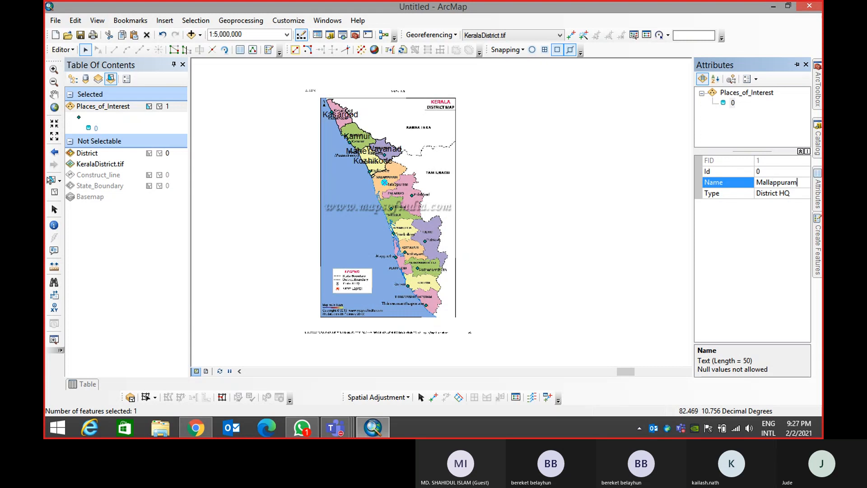
{"action": "key", "text": "Return"}
Keep the Attributes window open permanently and set the Palakkad town point's Name to "Palakkad"
{"action": "left_click_drag", "start_coordinate": [401, 186], "coordinate": [435, 207]}
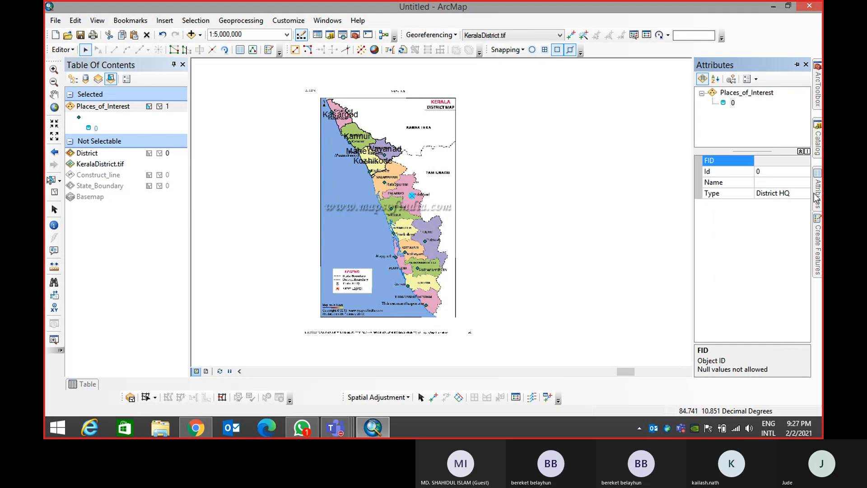
{"action": "left_click", "coordinate": [796, 64]}
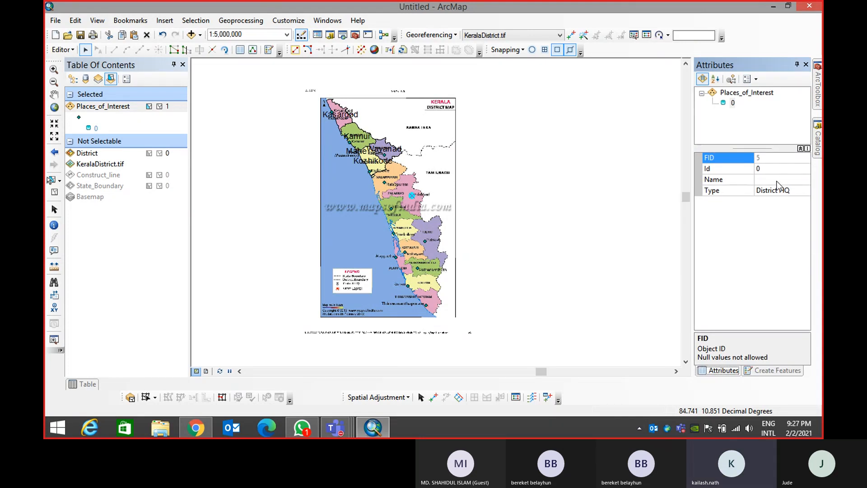
{"action": "left_click", "coordinate": [777, 181]}
{"action": "type", "text": "Palakad"}
{"action": "key", "text": "BackSpace"}
{"action": "key", "text": "BackSpace"}
{"action": "type", "text": "kad"}
{"action": "key", "text": "Return"}
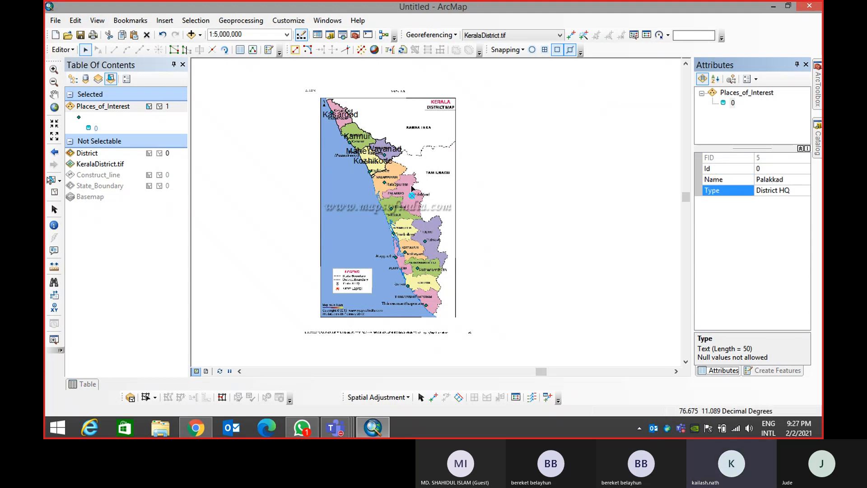
Set the Name attribute of the Thrissur town point to "Thrissur"
{"action": "scroll", "coordinate": [412, 189], "scroll_direction": "up", "scroll_amount": 3}
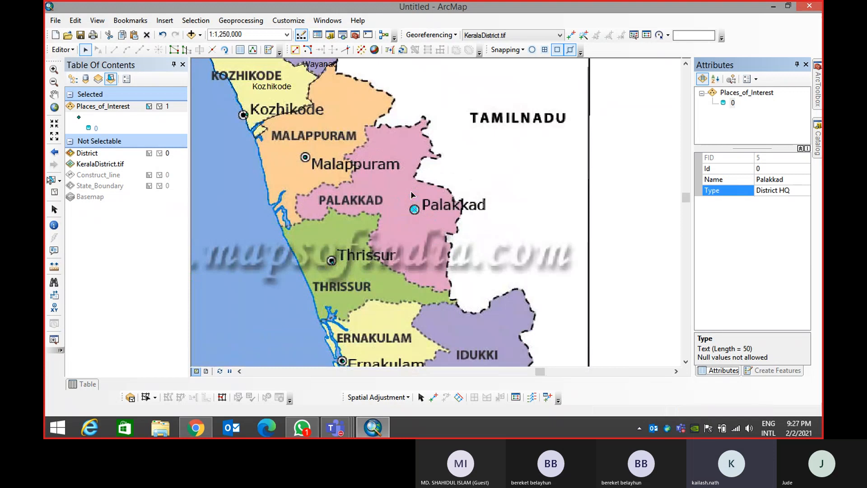
{"action": "left_click", "coordinate": [331, 261]}
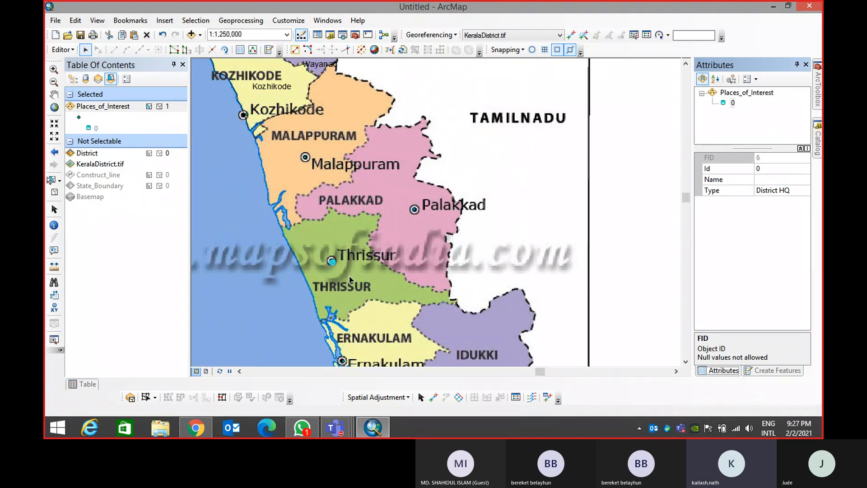
{"action": "left_click", "coordinate": [759, 180]}
{"action": "type", "text": "thris"}
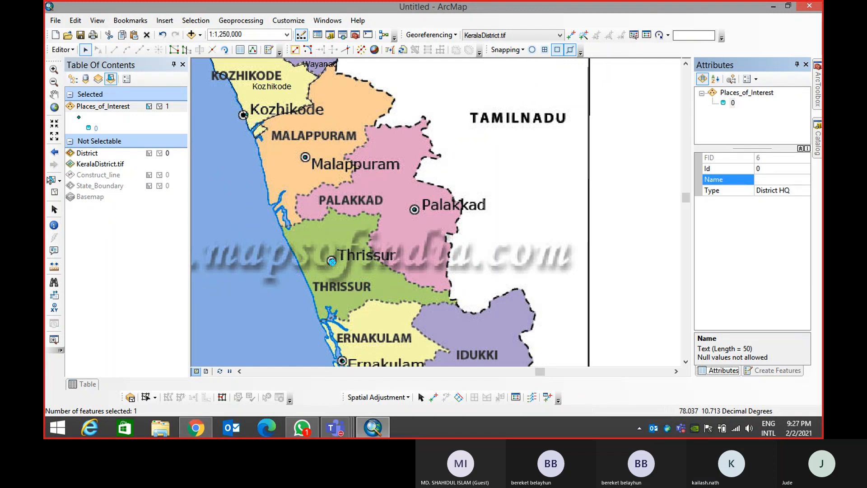
{"action": "type", "text": "rissur"}
{"action": "key", "text": "Return"}
Set the Name attribute of the Ernakulam town point to "Ernakualam"
{"action": "left_click_drag", "start_coordinate": [323, 345], "coordinate": [291, 234]}
{"action": "left_click", "coordinate": [310, 249]}
{"action": "left_click", "coordinate": [776, 180]}
{"action": "type", "text": "Ernakualam"}
{"action": "key", "text": "Return"}
Set the Name attributes of the Painavu and Kottayam town points to "Painavu" and "Kottayam"
{"action": "left_click", "coordinate": [434, 281]}
{"action": "left_click", "coordinate": [772, 179]}
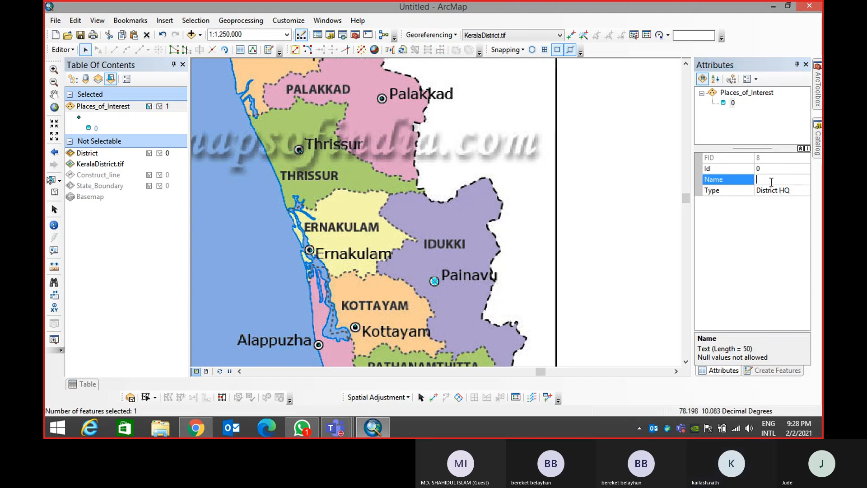
{"action": "type", "text": "Painavu"}
{"action": "key", "text": "Return"}
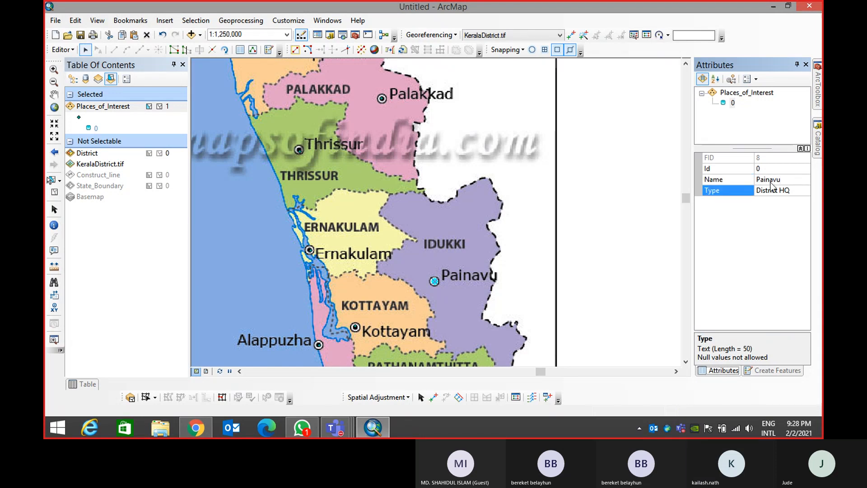
{"action": "left_click", "coordinate": [355, 326]}
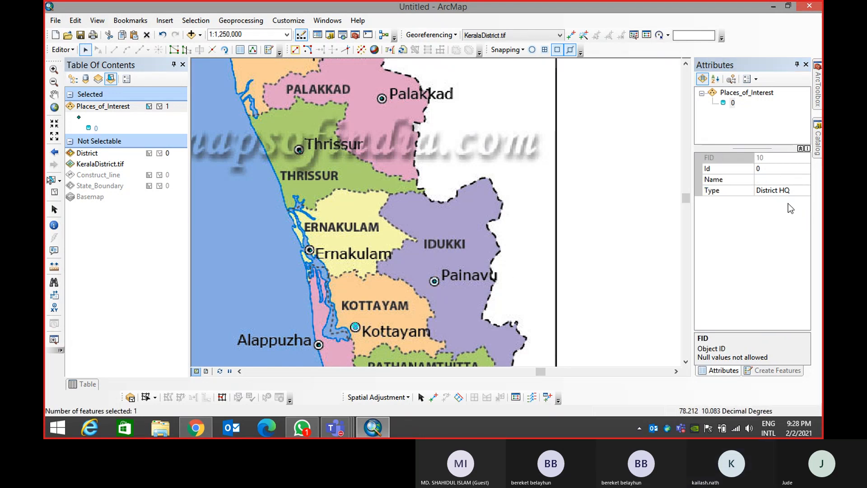
{"action": "left_click", "coordinate": [775, 179]}
{"action": "type", "text": "Ko"}
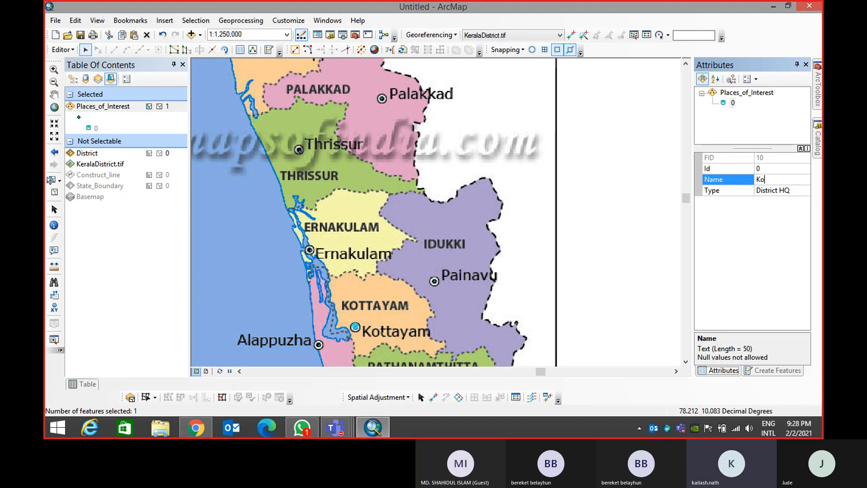
{"action": "type", "text": "ttayam"}
{"action": "key", "text": "Return"}
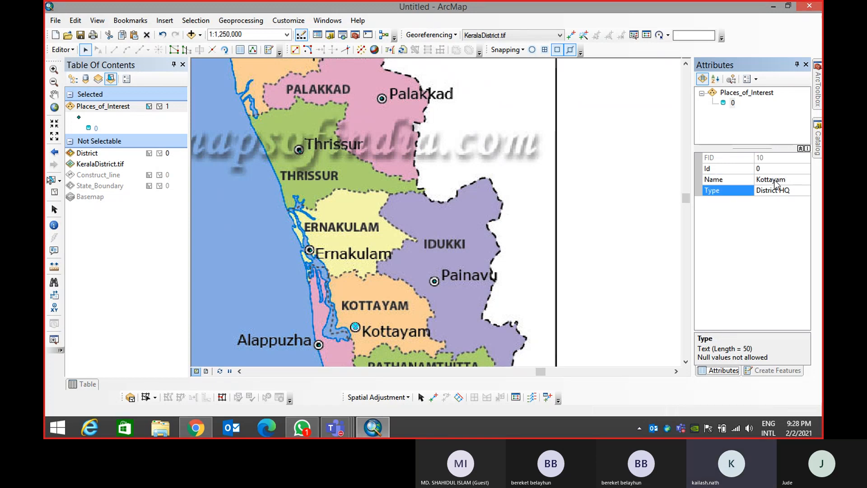
Fill in the Name attribute of the Alappuzha town point and correct its spelling by removing the extra "l"
{"action": "left_click", "coordinate": [319, 345]}
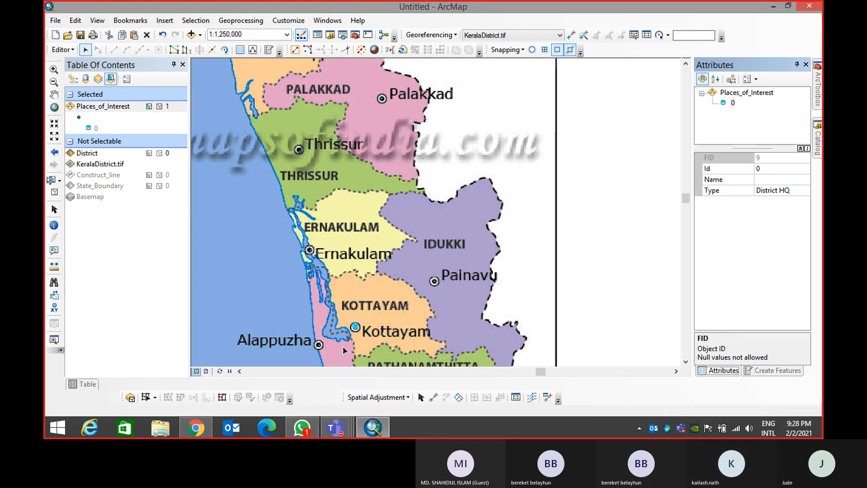
{"action": "left_click", "coordinate": [777, 179]}
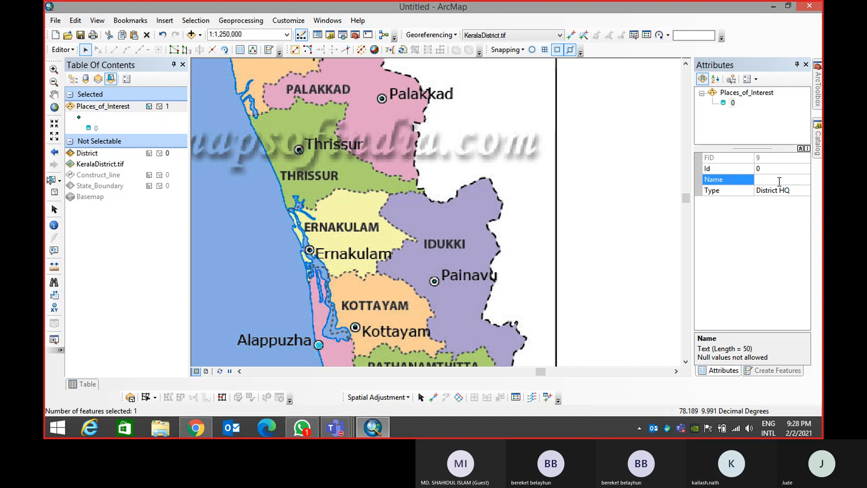
{"action": "type", "text": "Allapuzha"}
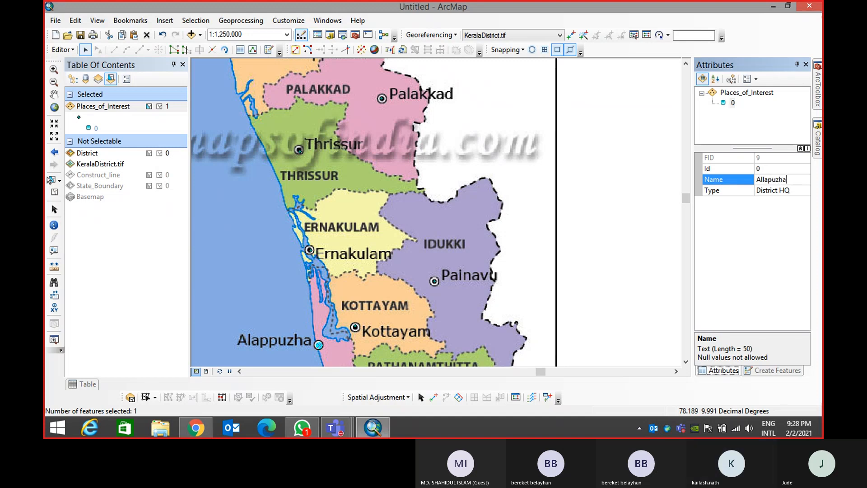
{"action": "key", "text": "Return"}
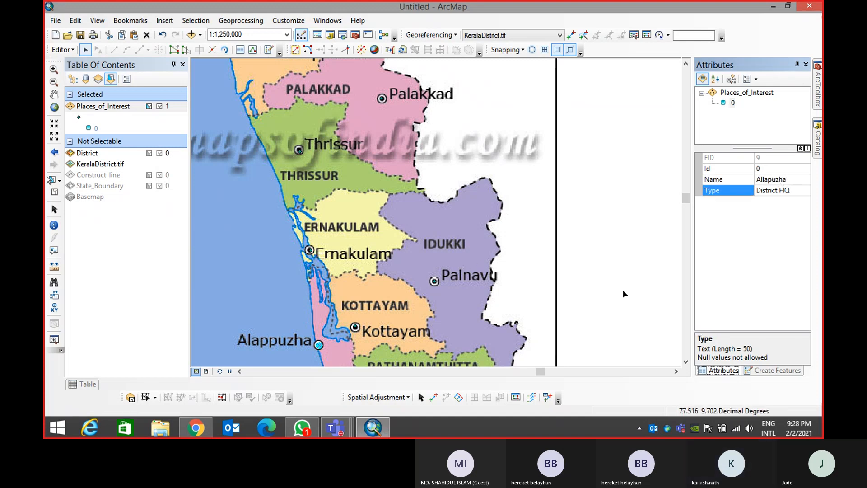
{"action": "left_click", "coordinate": [764, 179]}
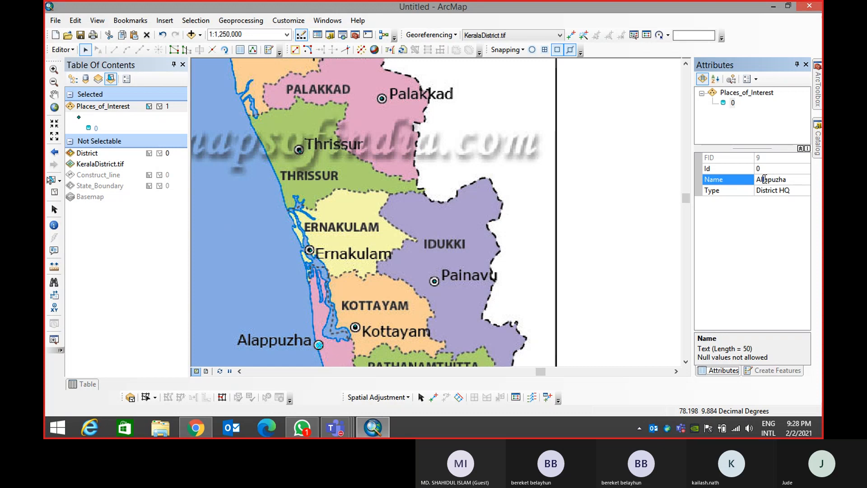
{"action": "key", "text": "BackSpace"}
{"action": "key", "text": "Return"}
Set the Name attribute of the Pathanamthitta town point to "Pathanamthitta"
{"action": "left_click_drag", "start_coordinate": [355, 271], "coordinate": [312, 100]}
{"action": "left_click", "coordinate": [312, 157]}
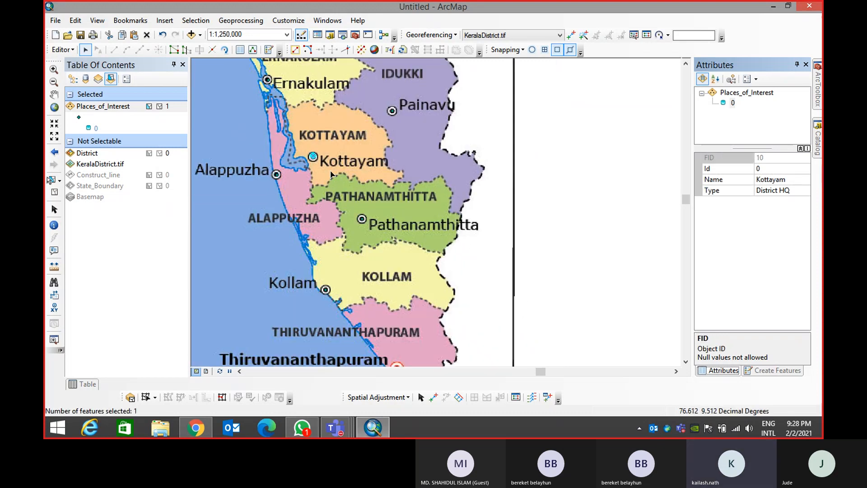
{"action": "left_click", "coordinate": [362, 218]}
{"action": "left_click", "coordinate": [775, 180]}
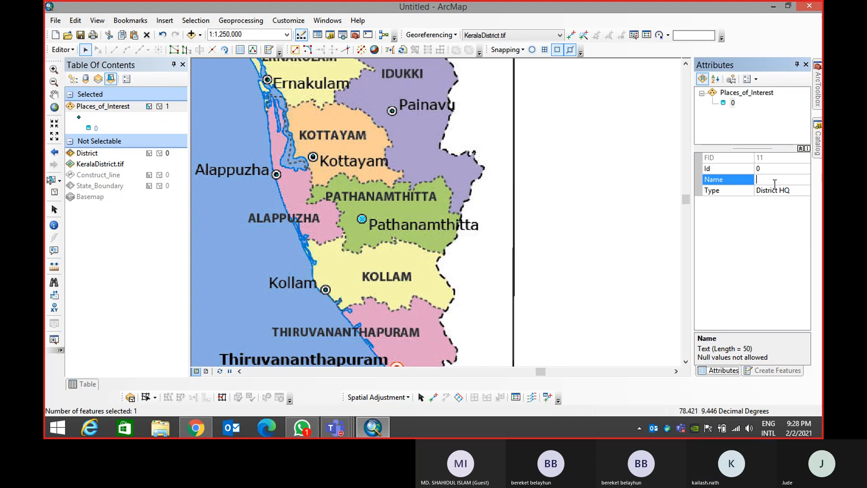
{"action": "type", "text": "Pathanamthitta"}
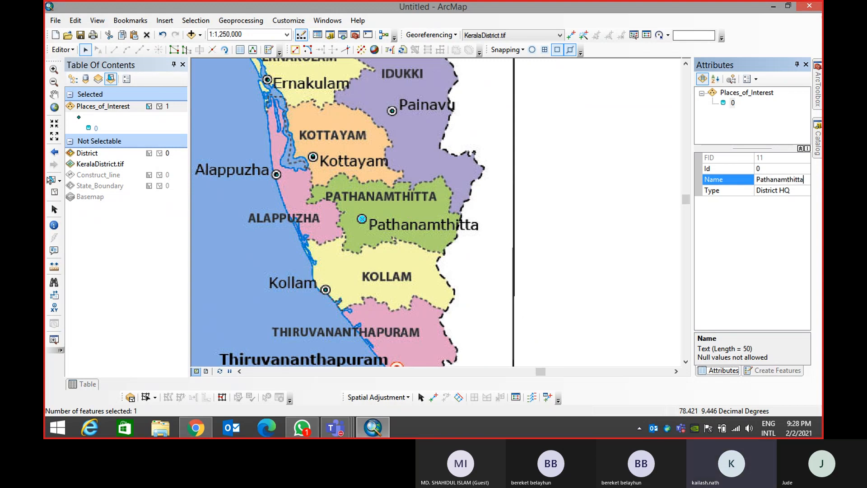
{"action": "key", "text": "Return"}
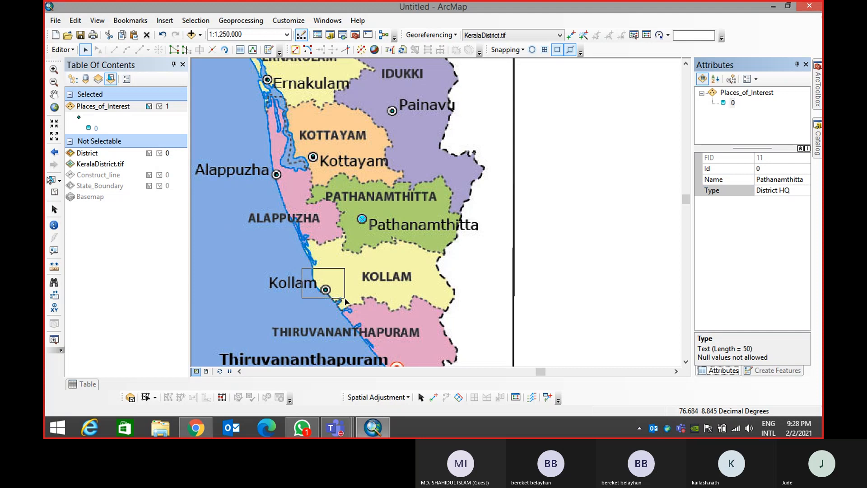
Set the Name attribute of the Kollam town point to "Kollam"
{"action": "left_click", "coordinate": [325, 290]}
{"action": "left_click", "coordinate": [761, 181]}
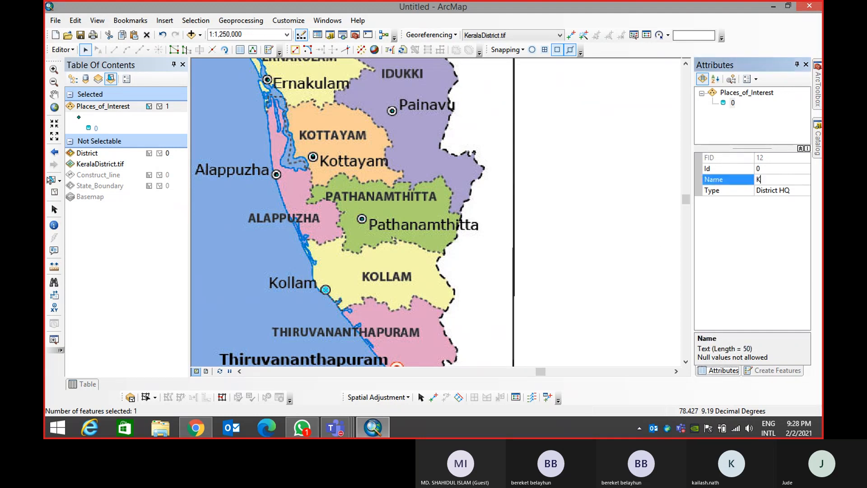
{"action": "key", "text": "Return"}
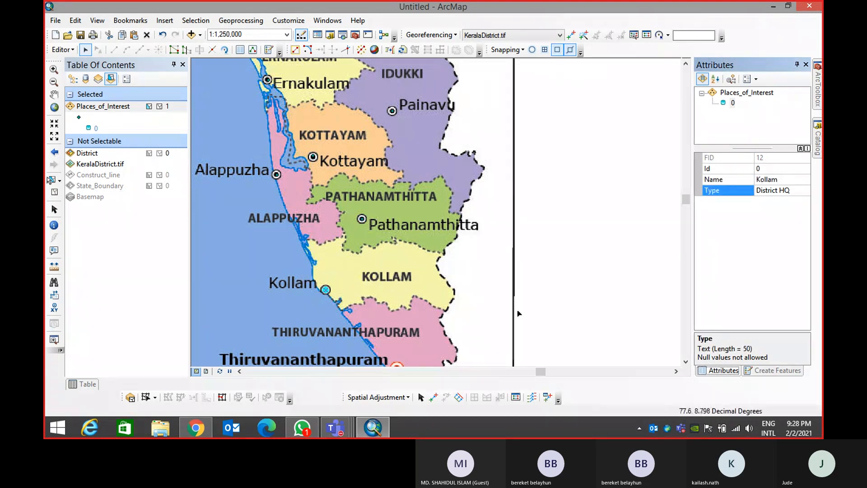
Clear the feature selection and check the Name and Type values in the Places_of_Interest attribute table
{"action": "scroll", "coordinate": [432, 310], "scroll_direction": "down", "scroll_amount": 3}
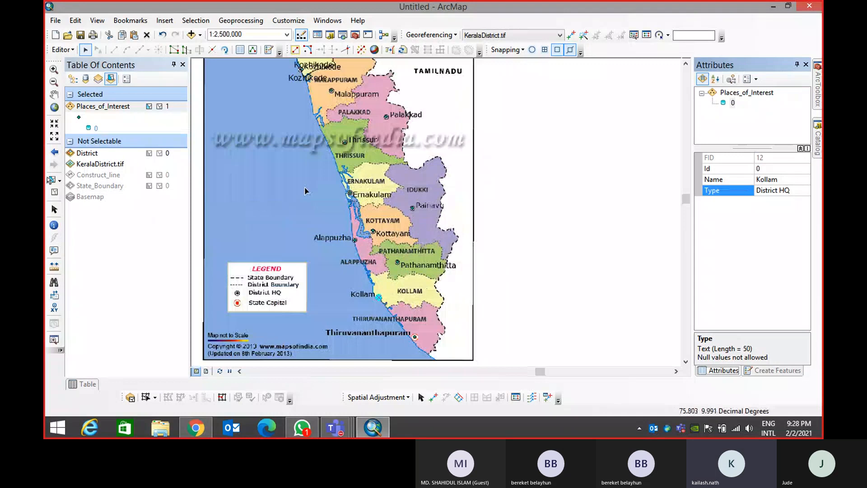
{"action": "left_click", "coordinate": [513, 209]}
{"action": "right_click", "coordinate": [107, 107]}
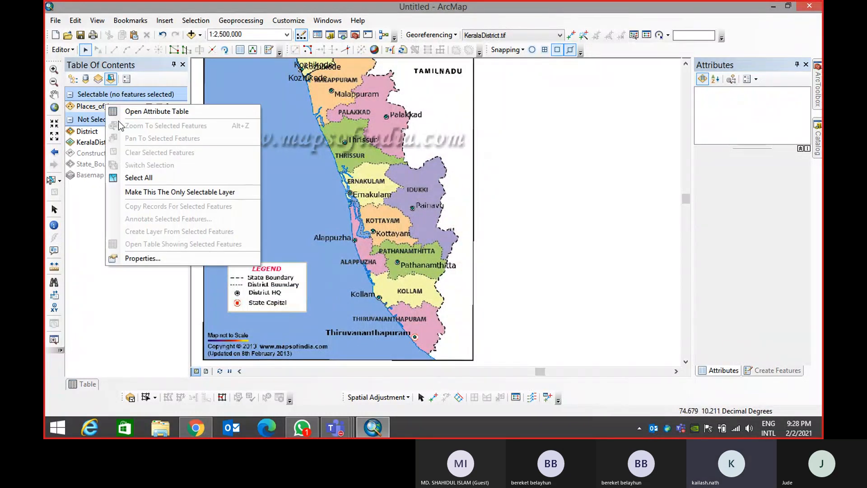
{"action": "left_click", "coordinate": [128, 113]}
{"action": "scroll", "coordinate": [299, 293], "scroll_direction": "down", "scroll_amount": 2}
{"action": "scroll", "coordinate": [300, 293], "scroll_direction": "up", "scroll_amount": 2}
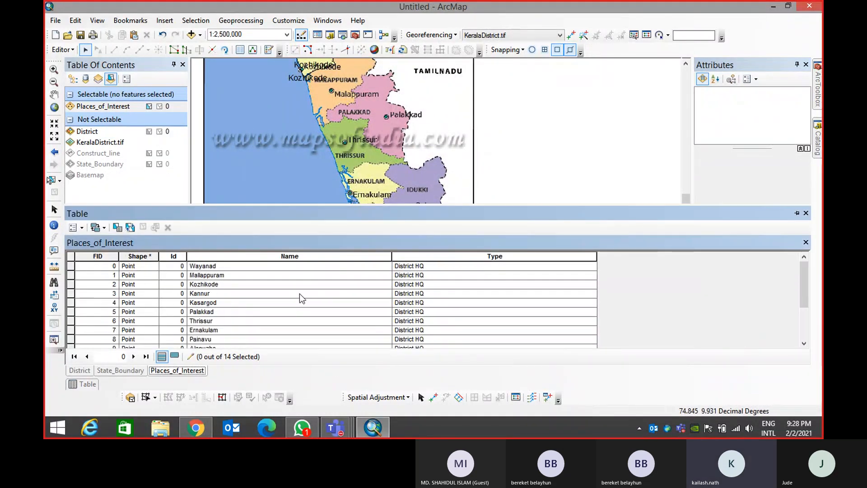
{"action": "scroll", "coordinate": [302, 291], "scroll_direction": "down", "scroll_amount": 2}
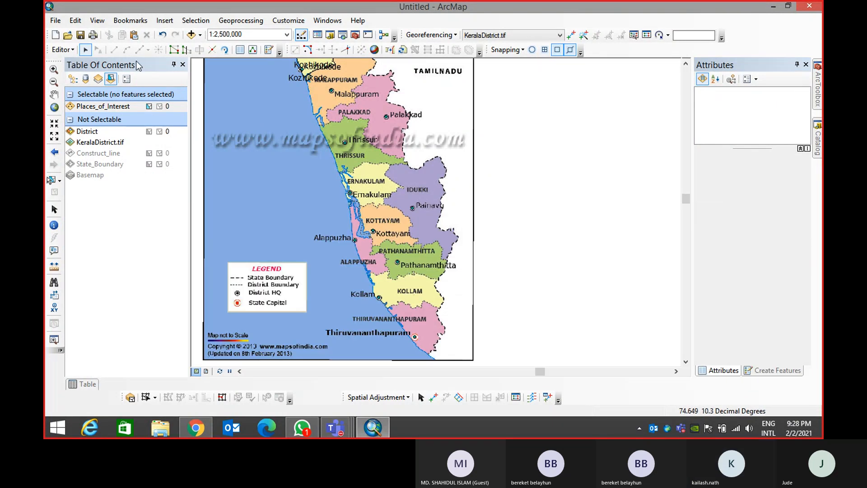
List the layers by drawing order and hide the KeralaDistrict.tif raster
{"action": "left_click", "coordinate": [73, 79]}
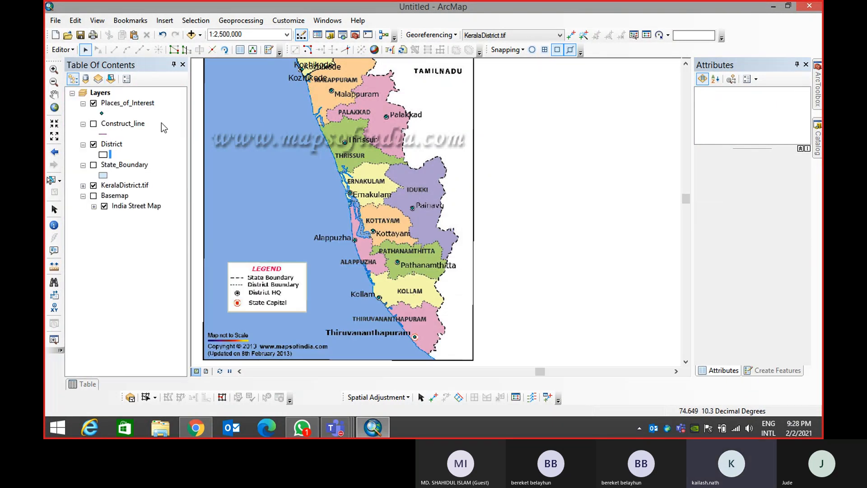
{"action": "left_click", "coordinate": [94, 185]}
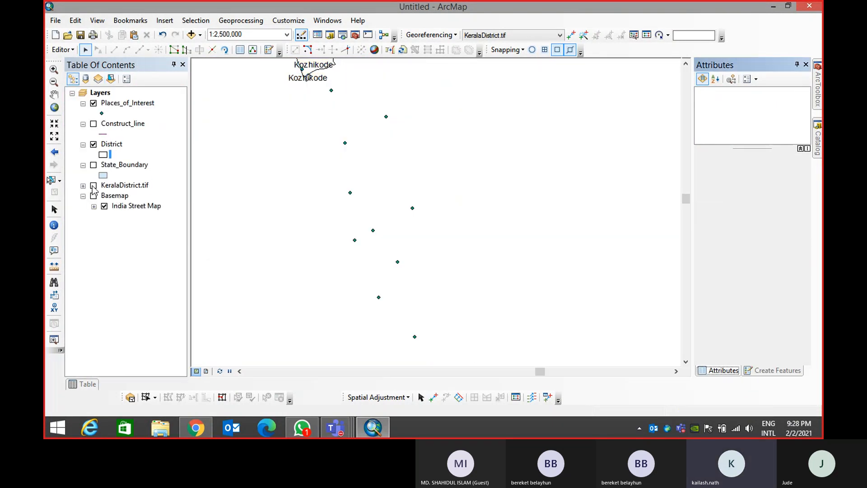
Symbolize Places_of_Interest by unique values of the Type field, adding all values and excluding all other values
{"action": "right_click", "coordinate": [113, 103]}
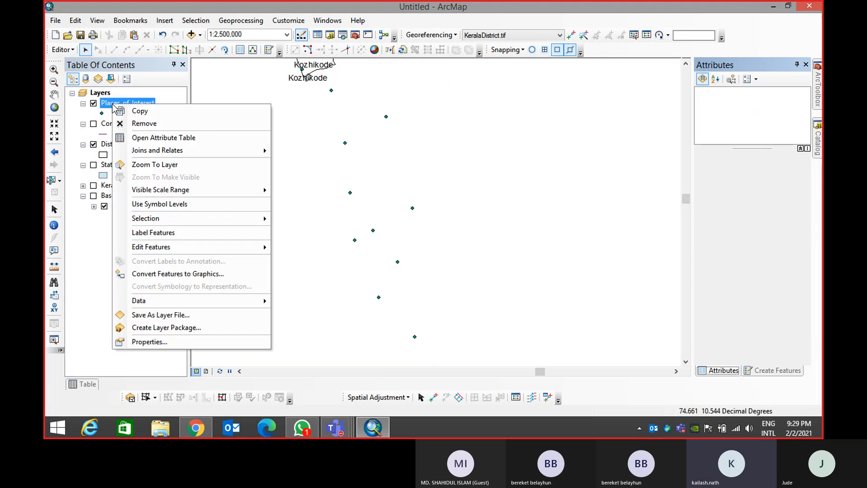
{"action": "left_click", "coordinate": [167, 342]}
{"action": "left_click", "coordinate": [277, 116]}
{"action": "left_click", "coordinate": [379, 125]}
{"action": "left_click", "coordinate": [361, 151]}
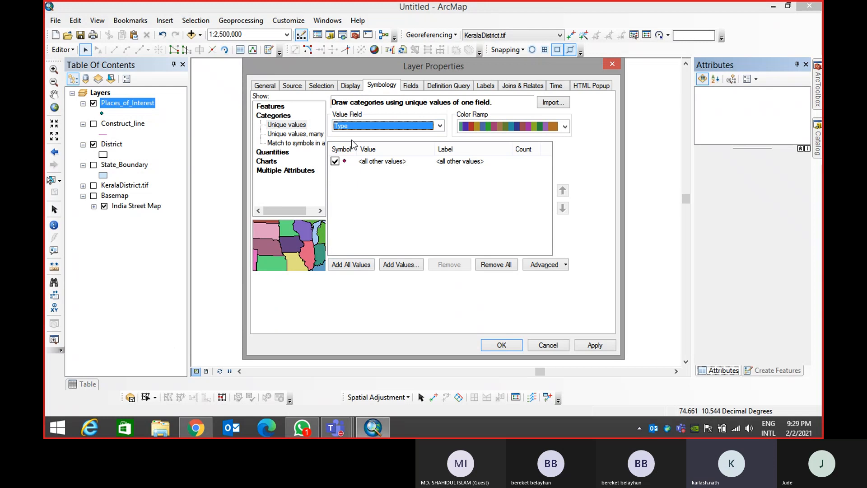
{"action": "left_click", "coordinate": [352, 265]}
{"action": "left_click", "coordinate": [334, 161]}
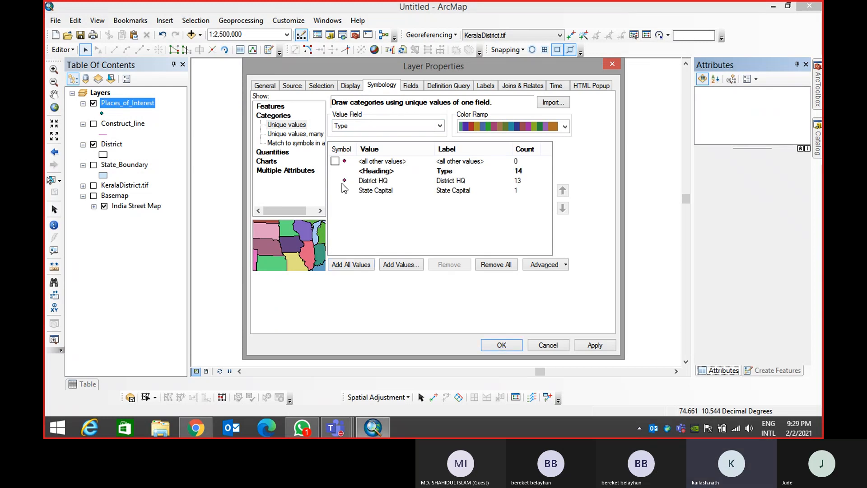
{"action": "double_click", "coordinate": [344, 183]}
{"action": "scroll", "coordinate": [389, 221], "scroll_direction": "down", "scroll_amount": 5}
{"action": "scroll", "coordinate": [386, 220], "scroll_direction": "down", "scroll_amount": 15}
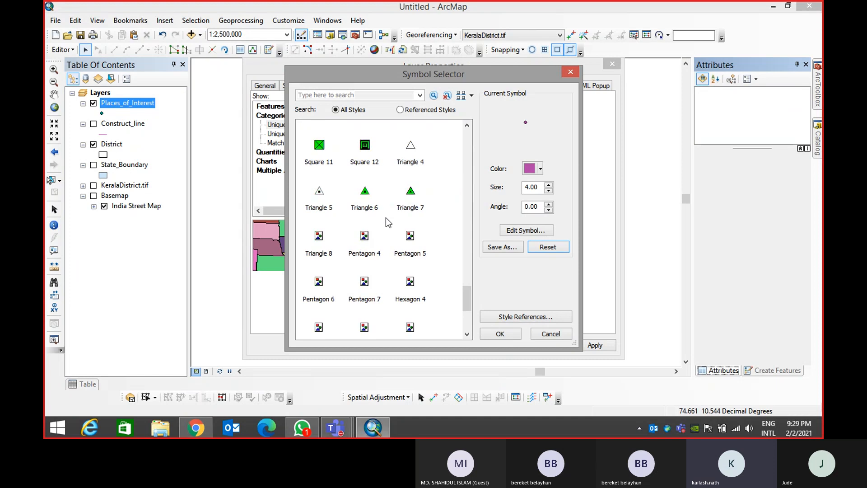
{"action": "scroll", "coordinate": [364, 194], "scroll_direction": "up", "scroll_amount": 10}
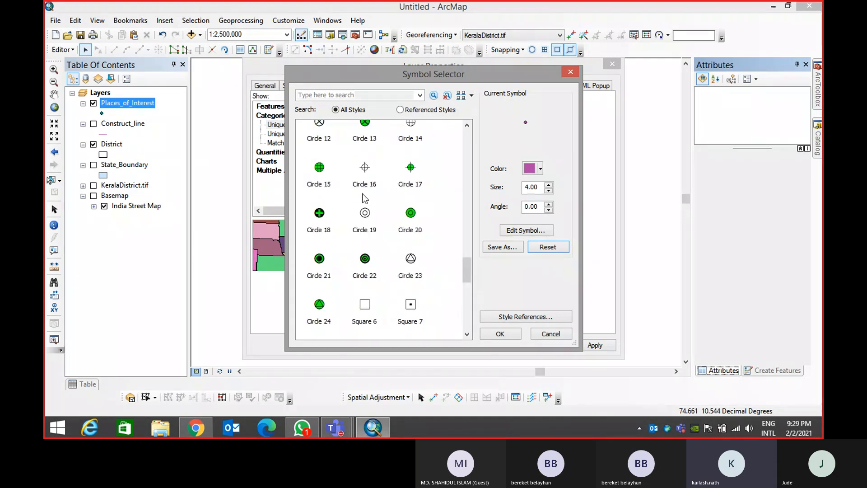
{"action": "key", "text": "Escape"}
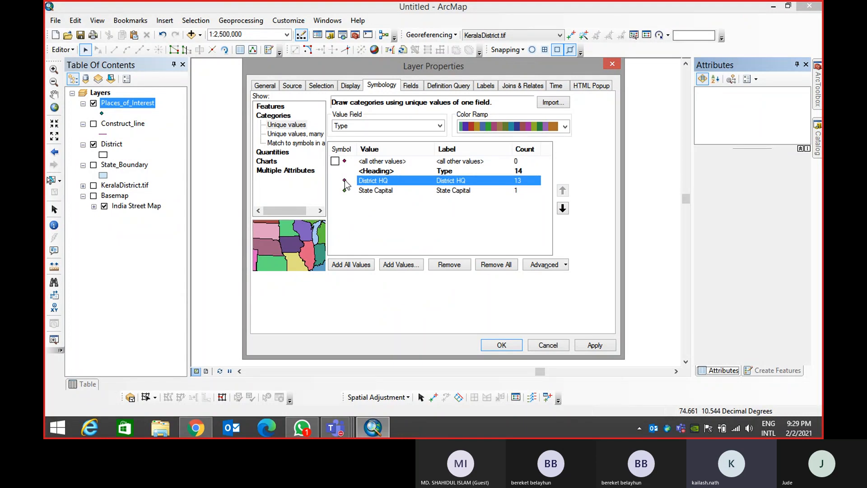
Give the District HQ category the Circle 3 marker symbol in white at size 13
{"action": "double_click", "coordinate": [344, 182]}
{"action": "scroll", "coordinate": [368, 235], "scroll_direction": "down", "scroll_amount": 10}
{"action": "scroll", "coordinate": [368, 235], "scroll_direction": "down", "scroll_amount": 3}
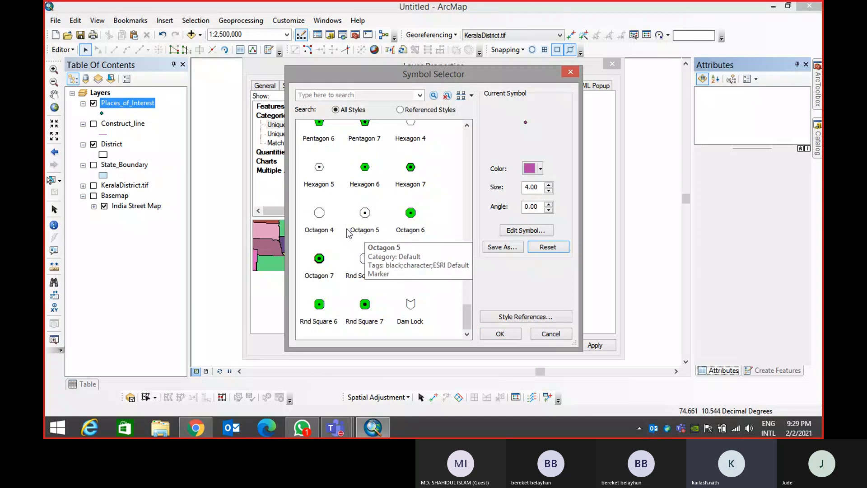
{"action": "scroll", "coordinate": [357, 203], "scroll_direction": "up", "scroll_amount": 20}
{"action": "scroll", "coordinate": [340, 191], "scroll_direction": "down", "scroll_amount": 5}
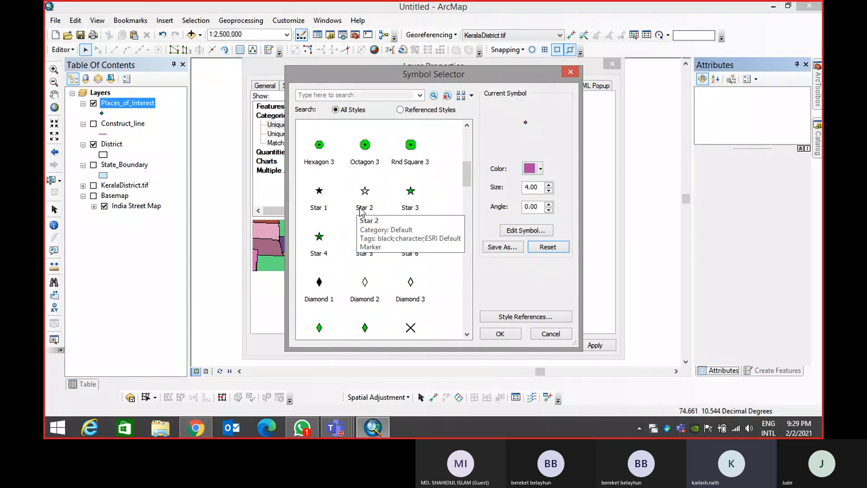
{"action": "scroll", "coordinate": [410, 151], "scroll_direction": "up", "scroll_amount": 3}
{"action": "left_click", "coordinate": [410, 192]}
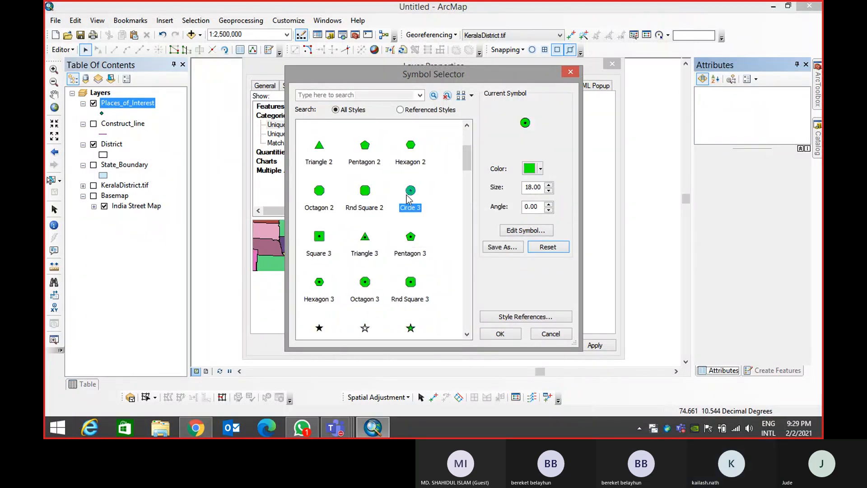
{"action": "left_click", "coordinate": [540, 169]}
{"action": "left_click", "coordinate": [529, 199]}
{"action": "left_click", "coordinate": [549, 191]}
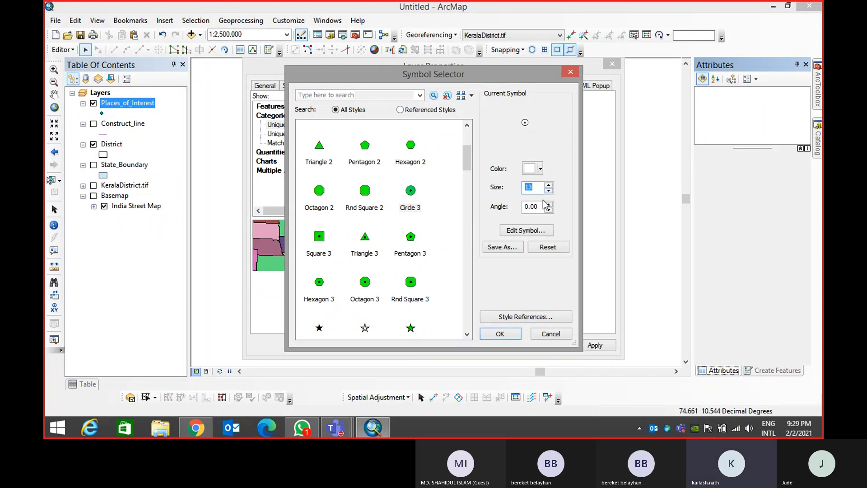
{"action": "left_click", "coordinate": [500, 333]}
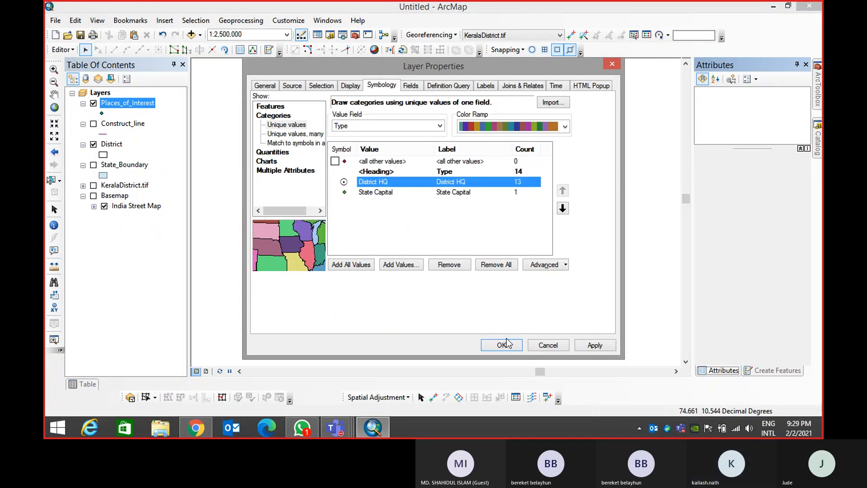
Reduce the size of the District HQ marker symbol slightly
{"action": "double_click", "coordinate": [343, 181]}
{"action": "left_click", "coordinate": [549, 190]}
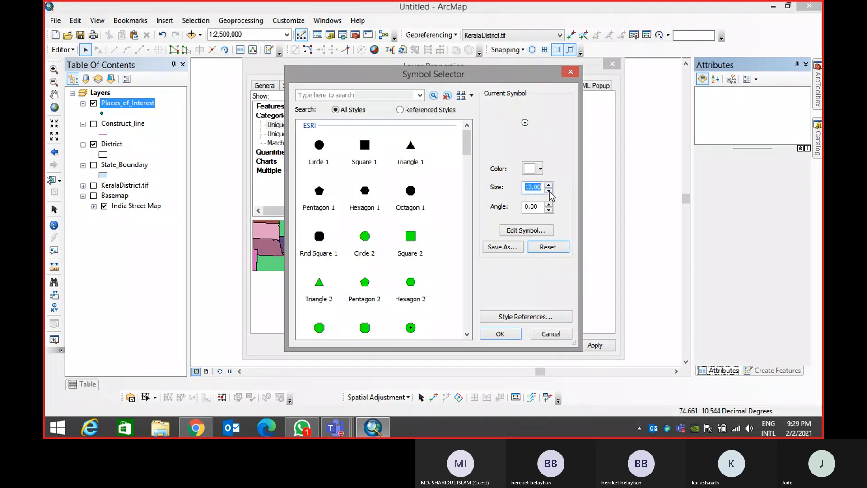
{"action": "left_click", "coordinate": [500, 333]}
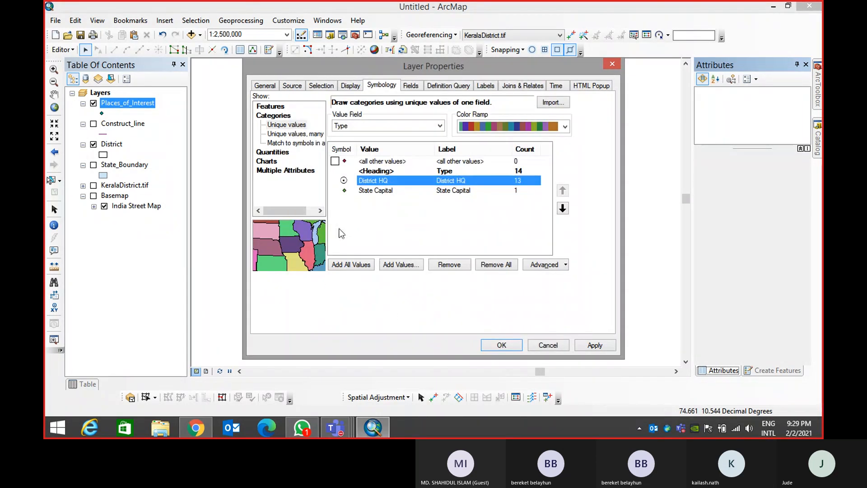
Give the State Capital category a reduced-size Circle 3 marker in orange and apply the symbology to the Places_of_Interest layer
{"action": "double_click", "coordinate": [343, 191]}
{"action": "scroll", "coordinate": [408, 233], "scroll_direction": "down", "scroll_amount": 3}
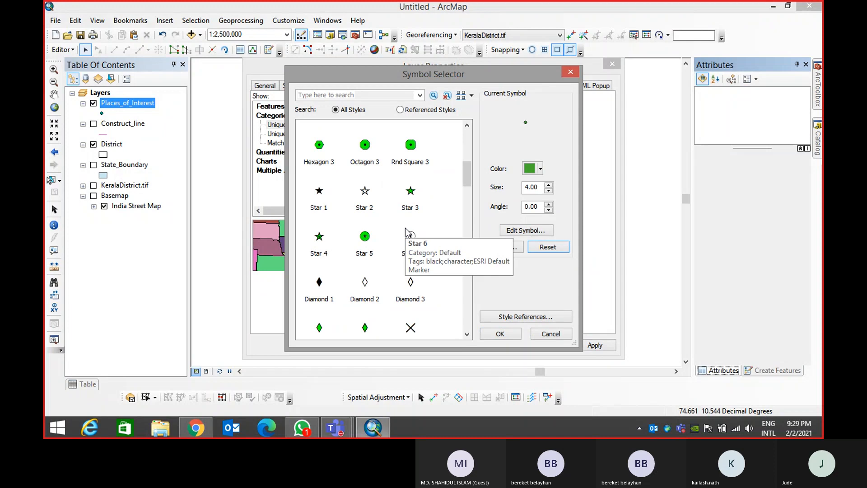
{"action": "scroll", "coordinate": [408, 232], "scroll_direction": "up", "scroll_amount": 1}
{"action": "left_click", "coordinate": [410, 190]}
{"action": "left_click", "coordinate": [539, 169]}
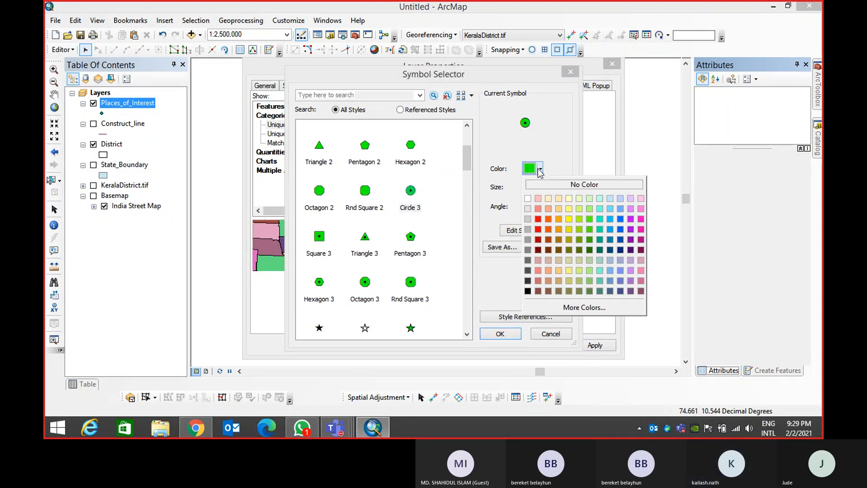
{"action": "left_click", "coordinate": [548, 229]}
{"action": "left_click", "coordinate": [549, 194]}
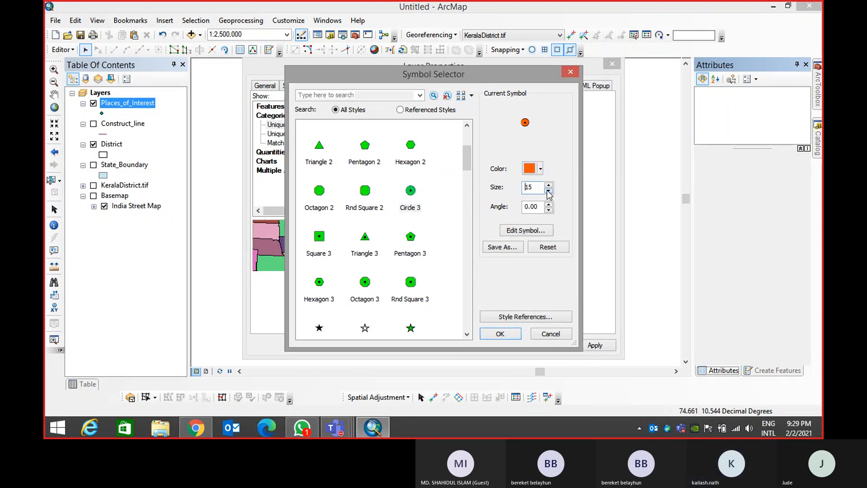
{"action": "left_click", "coordinate": [550, 193]}
{"action": "left_click", "coordinate": [500, 334]}
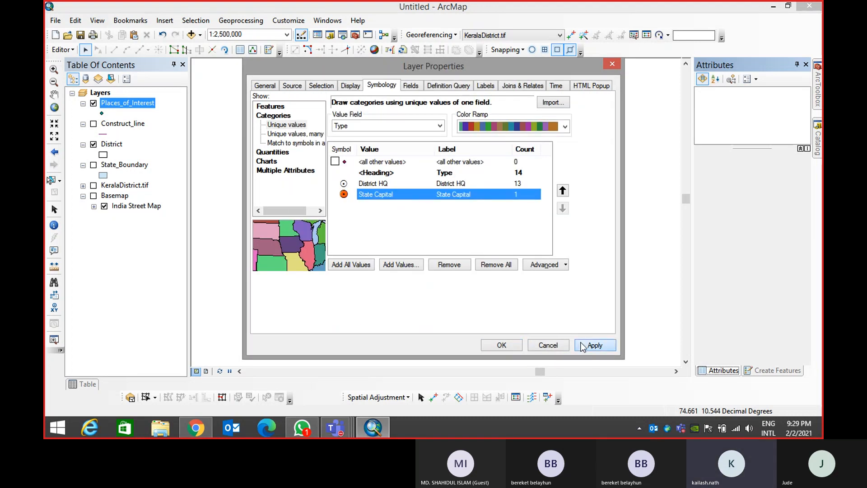
{"action": "left_click", "coordinate": [595, 345]}
{"action": "left_click", "coordinate": [501, 345]}
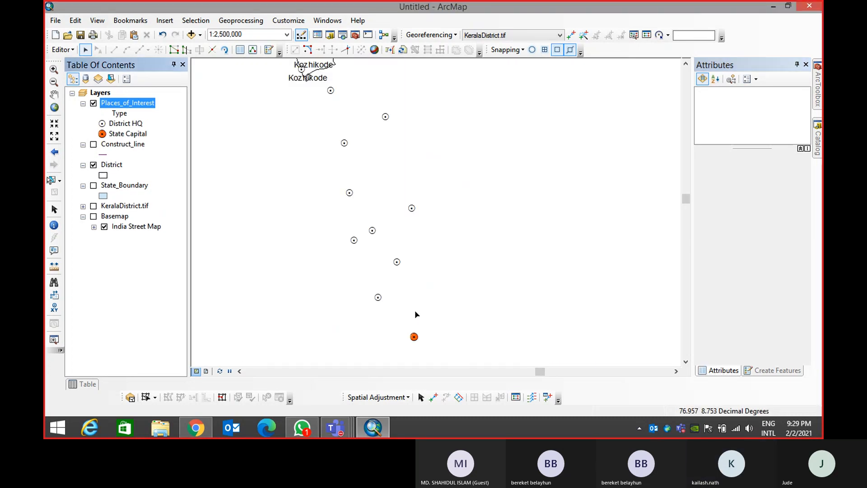
Label the Places_of_Interest features using the Name field
{"action": "scroll", "coordinate": [415, 310], "scroll_direction": "up", "scroll_amount": 3}
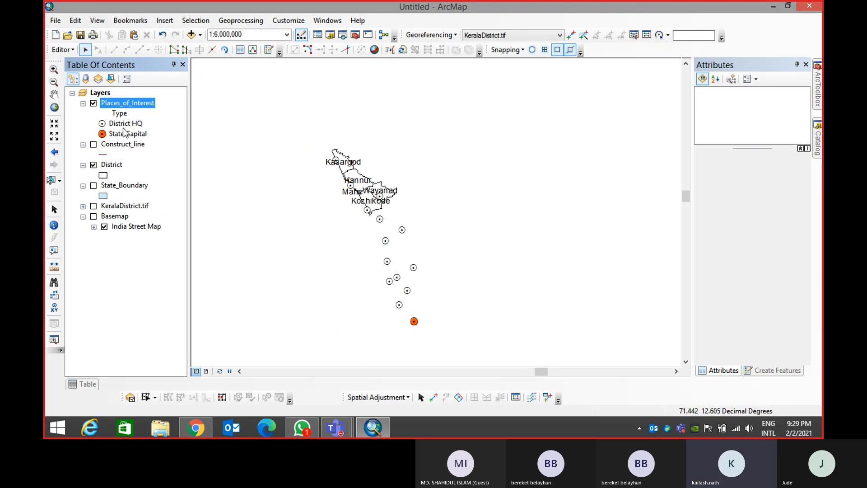
{"action": "right_click", "coordinate": [139, 105]}
{"action": "left_click", "coordinate": [179, 341]}
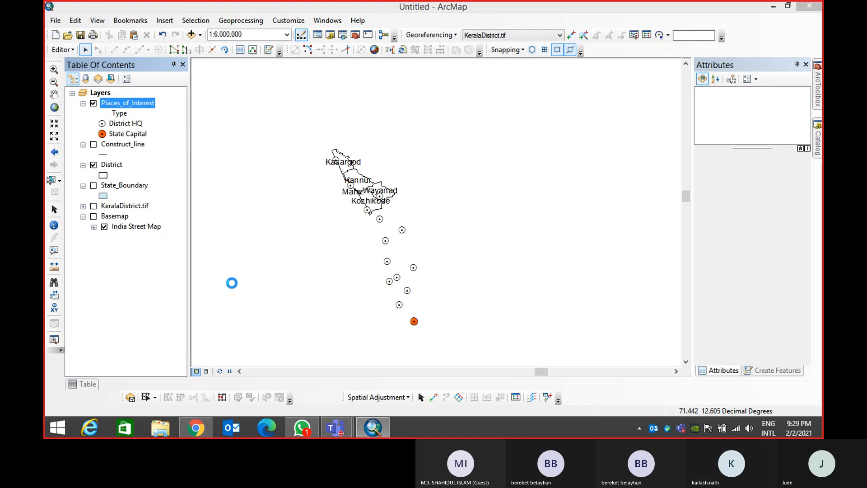
{"action": "left_click", "coordinate": [486, 87]}
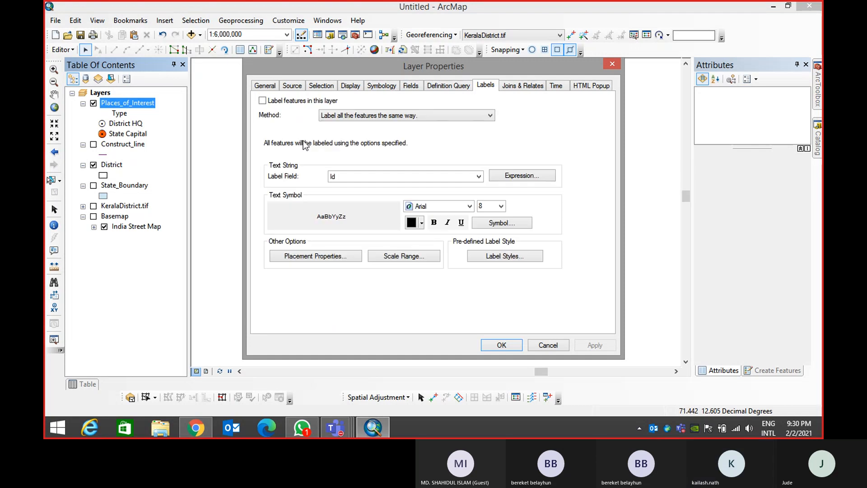
{"action": "left_click", "coordinate": [296, 100]}
{"action": "left_click", "coordinate": [422, 176]}
{"action": "left_click", "coordinate": [364, 202]}
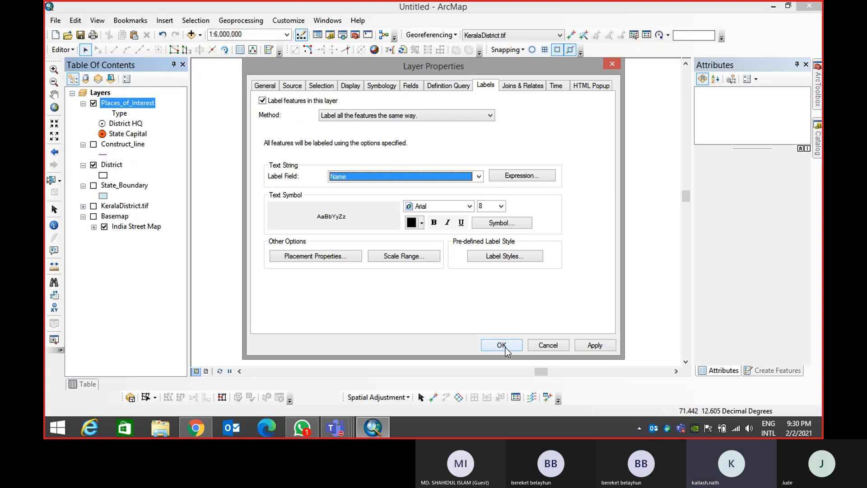
{"action": "left_click", "coordinate": [501, 345]}
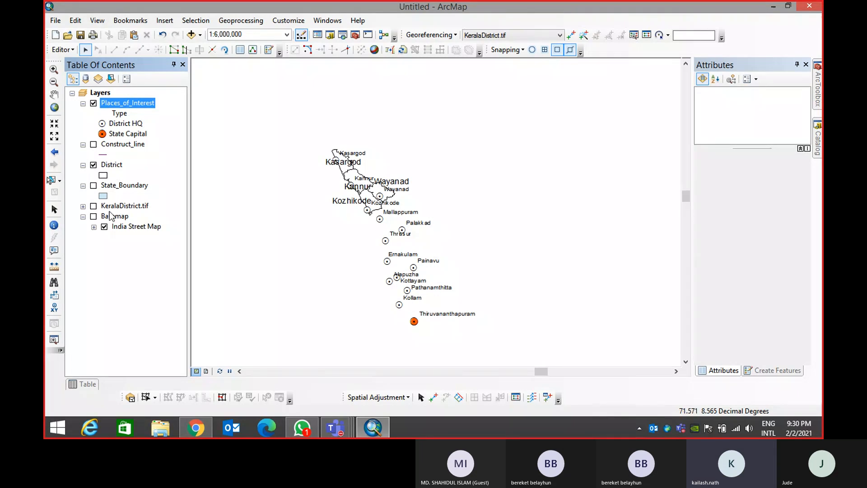
Symbolize the District layer by unique values of Dist_Name, adding all values and excluding all other values
{"action": "left_click", "coordinate": [110, 166]}
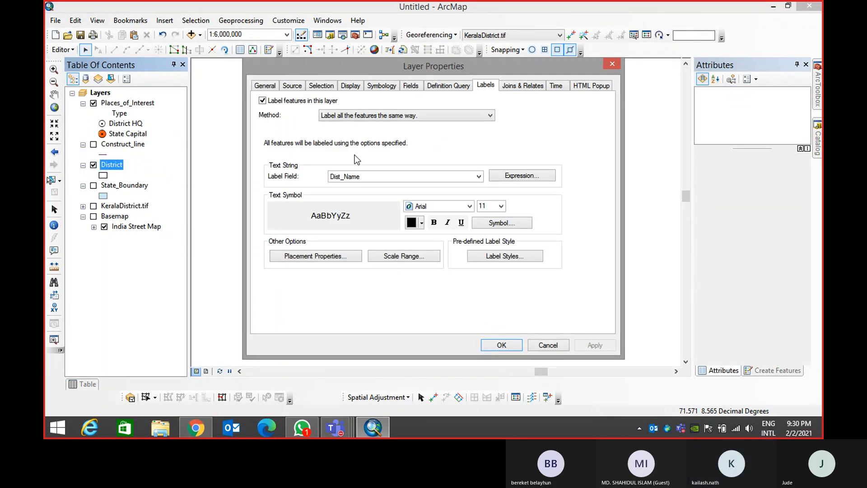
{"action": "left_click", "coordinate": [380, 86]}
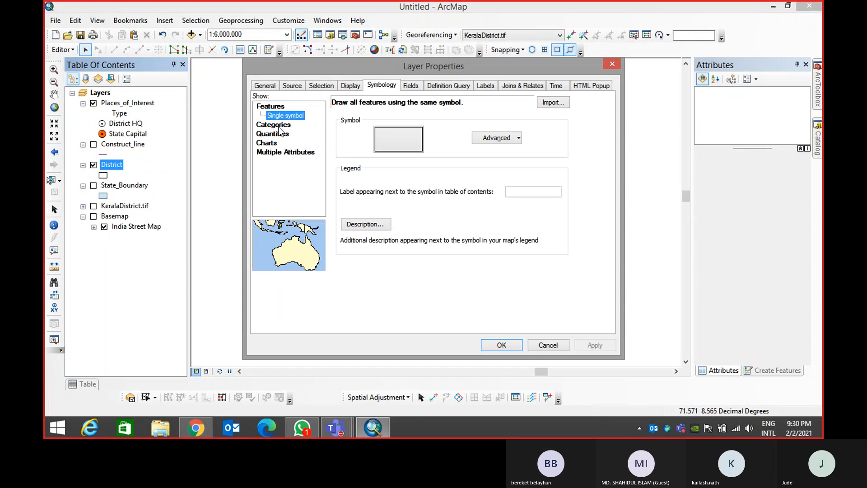
{"action": "left_click", "coordinate": [279, 126]}
{"action": "left_click", "coordinate": [375, 126]}
{"action": "left_click", "coordinate": [367, 143]}
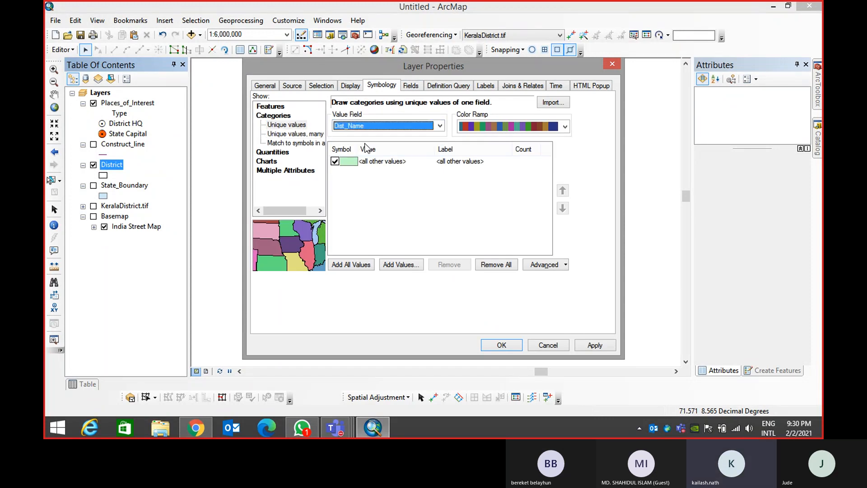
{"action": "left_click", "coordinate": [335, 161]}
{"action": "left_click", "coordinate": [354, 264]}
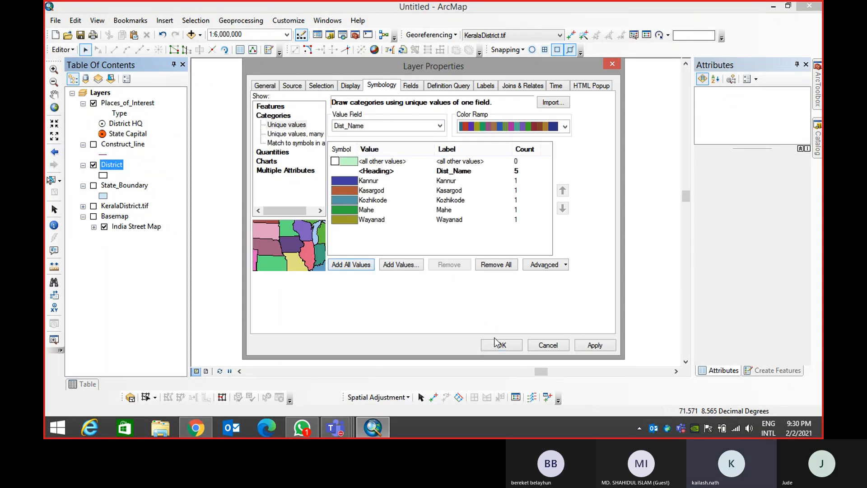
{"action": "left_click", "coordinate": [499, 345]}
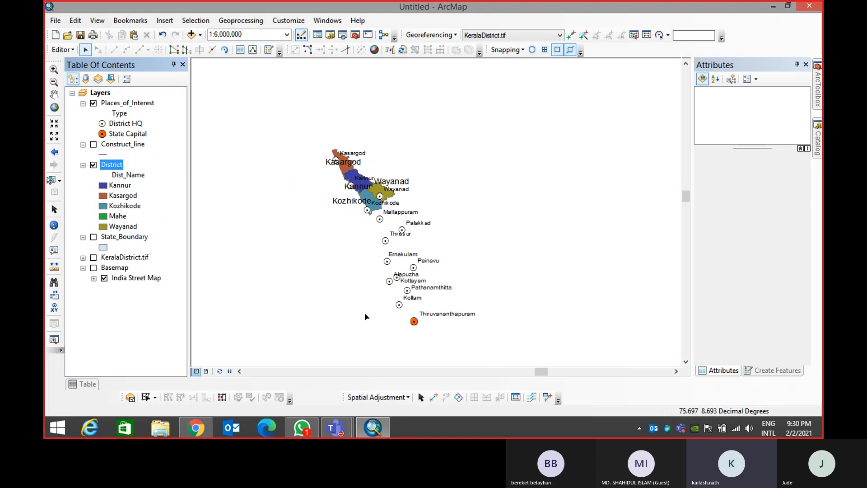
Set the text size of the District layer's labels to 8
{"action": "scroll", "coordinate": [348, 187], "scroll_direction": "up", "scroll_amount": 1}
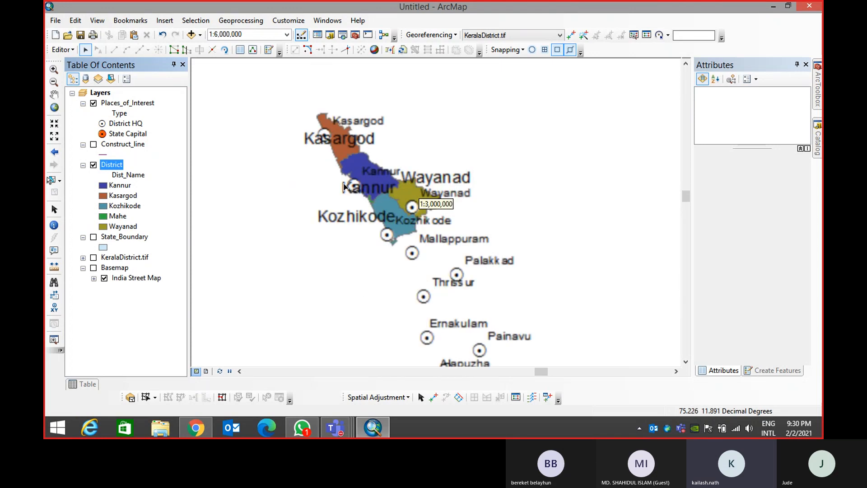
{"action": "double_click", "coordinate": [111, 166]}
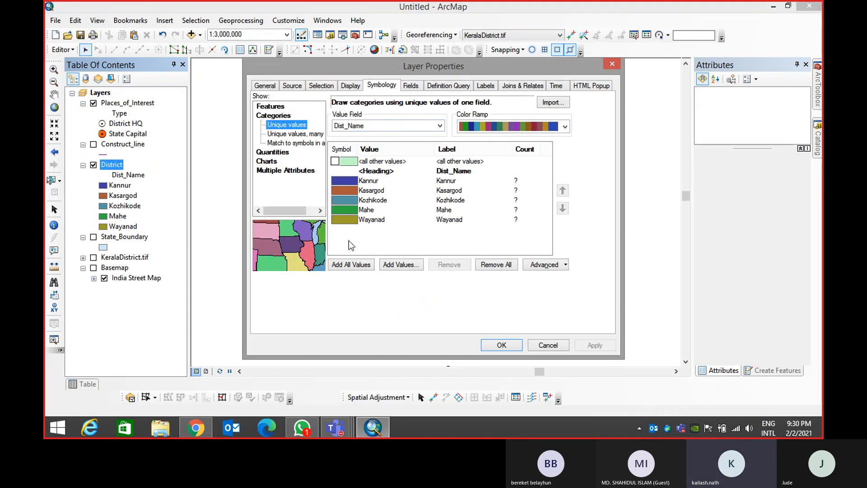
{"action": "left_click", "coordinate": [484, 88]}
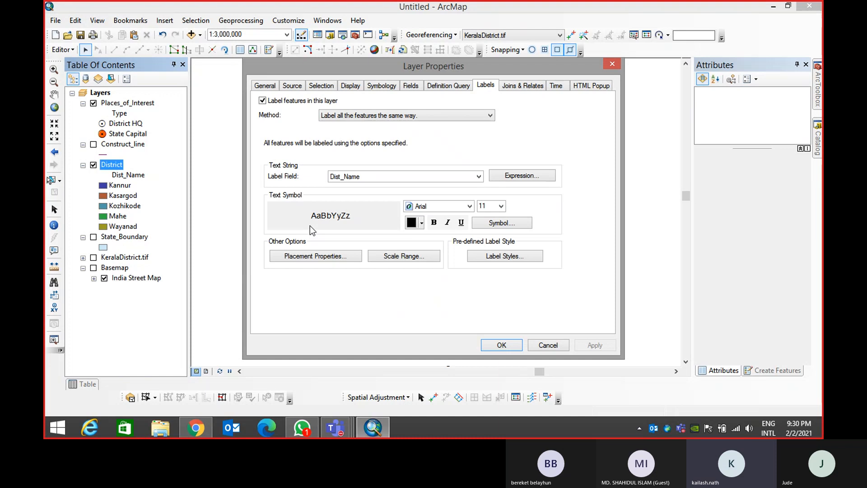
{"action": "left_click", "coordinate": [501, 206]}
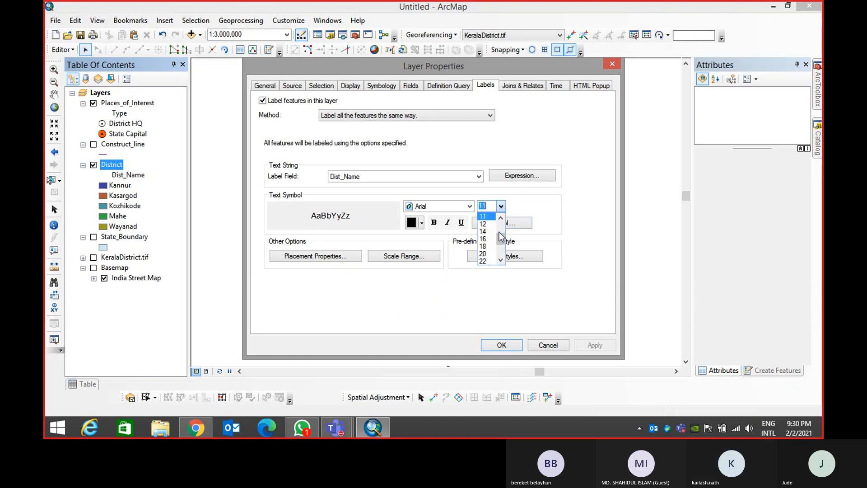
{"action": "left_click", "coordinate": [482, 246]}
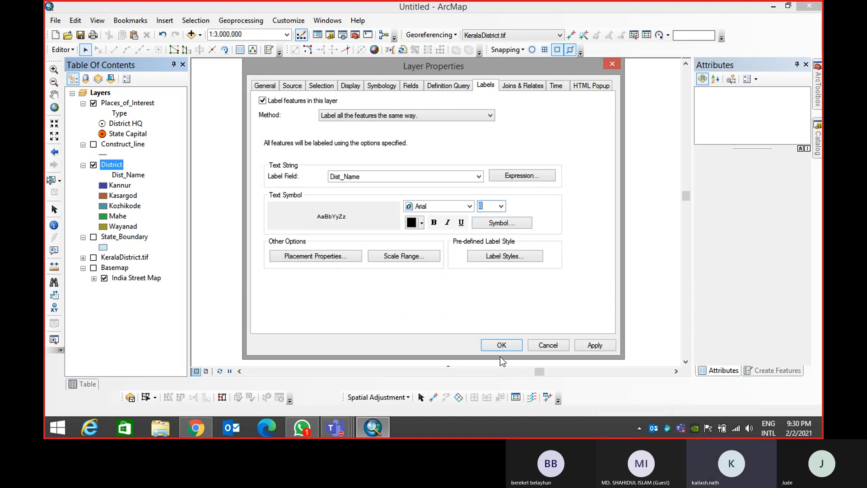
{"action": "left_click", "coordinate": [502, 345]}
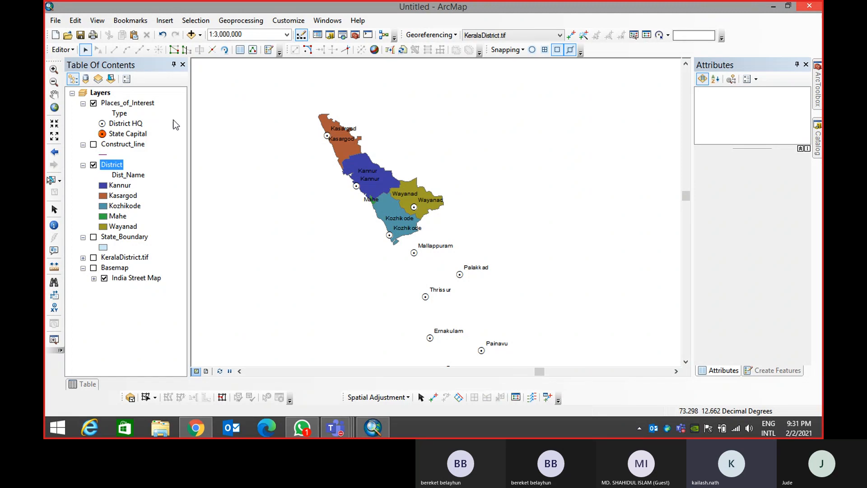
Save the current edits and hide the Places_of_Interest layer
{"action": "left_click", "coordinate": [61, 50]}
{"action": "left_click", "coordinate": [70, 89]}
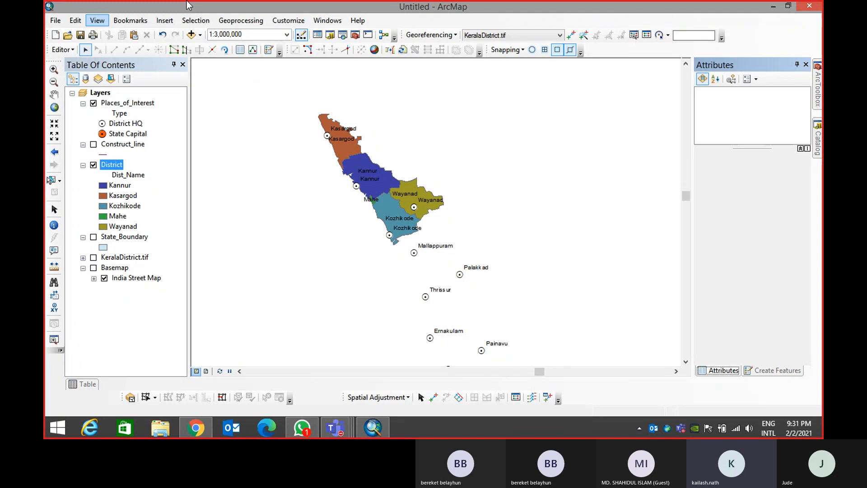
{"action": "left_click_drag", "start_coordinate": [447, 208], "coordinate": [410, 170]}
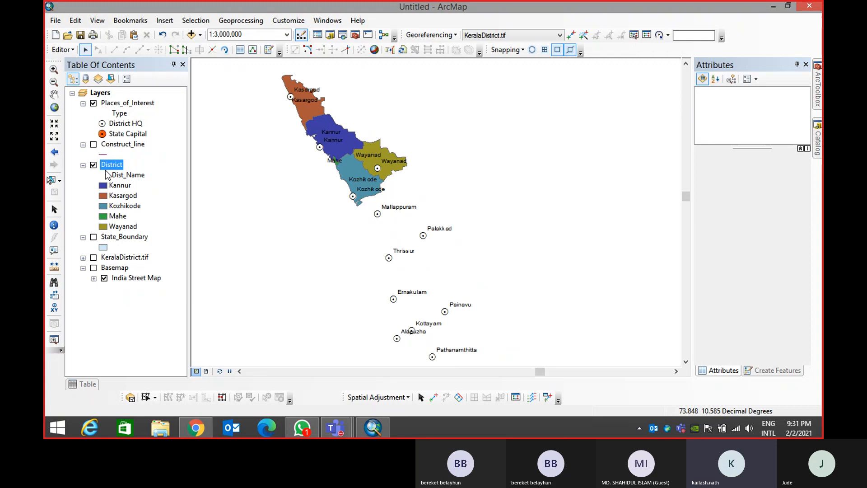
{"action": "left_click", "coordinate": [94, 103]}
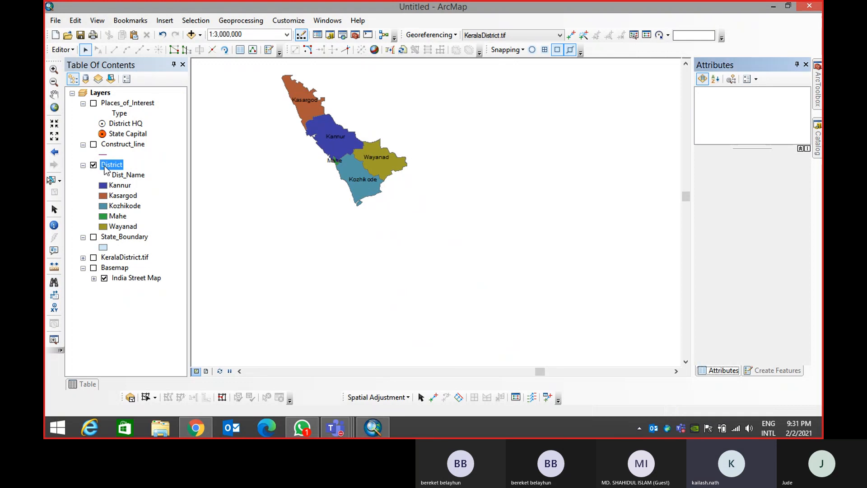
Symbolize the District layer with a single Hollow symbol with an outline width of 1
{"action": "left_click", "coordinate": [105, 165]}
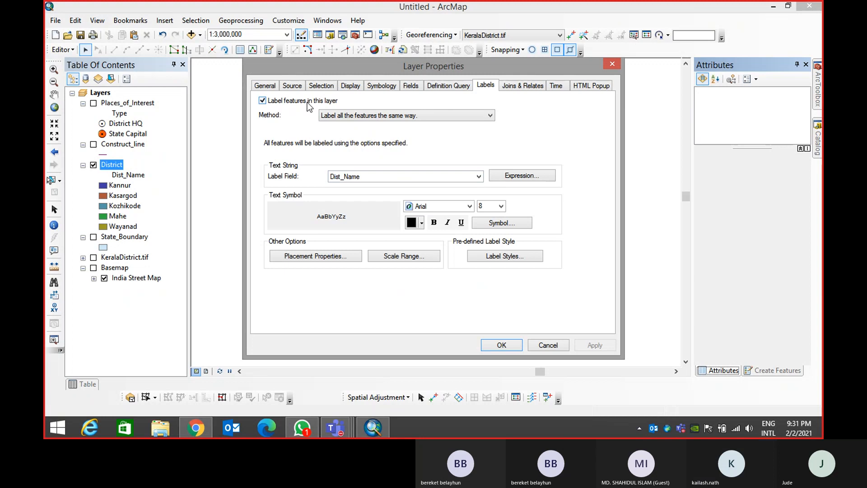
{"action": "left_click", "coordinate": [365, 86]}
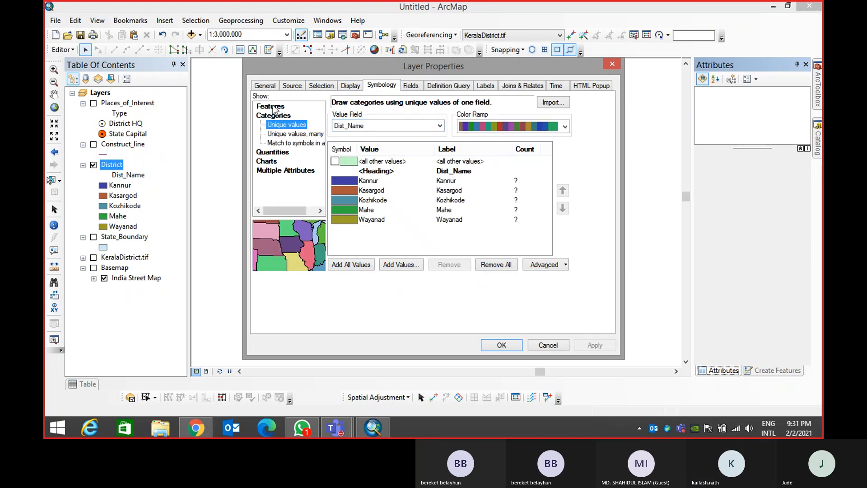
{"action": "left_click", "coordinate": [273, 109]}
{"action": "left_click", "coordinate": [401, 143]}
{"action": "left_click", "coordinate": [320, 191]}
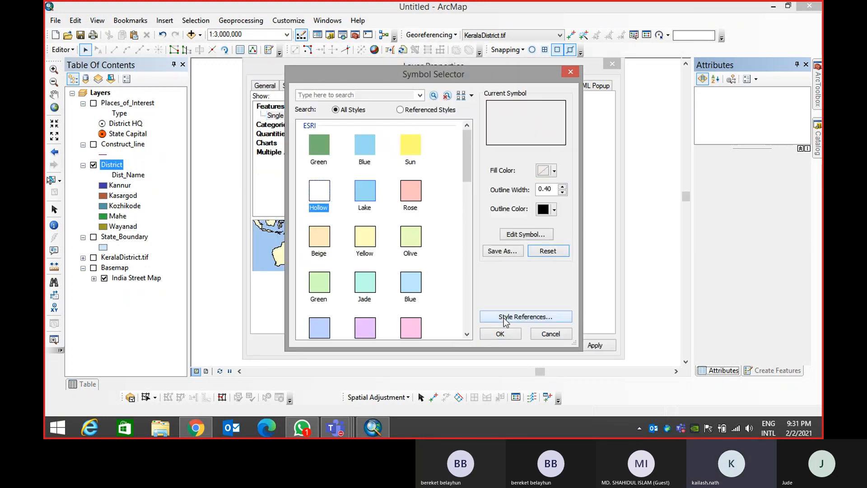
{"action": "left_click", "coordinate": [500, 334]}
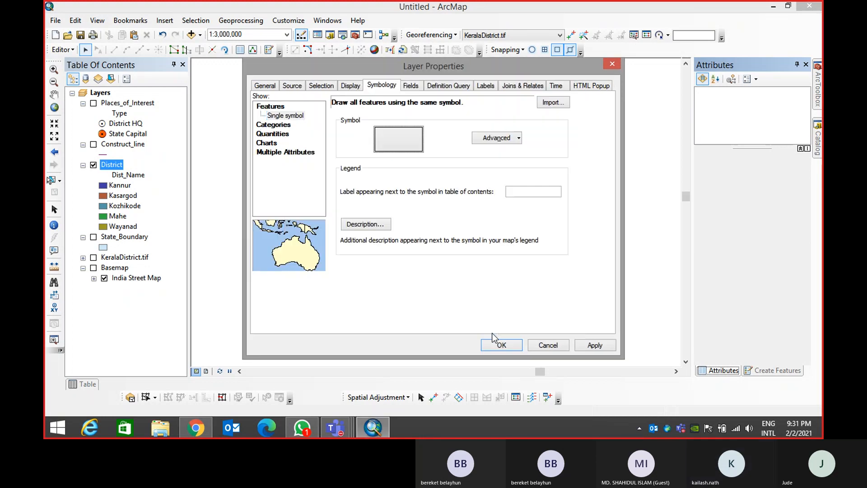
{"action": "left_click", "coordinate": [411, 137]}
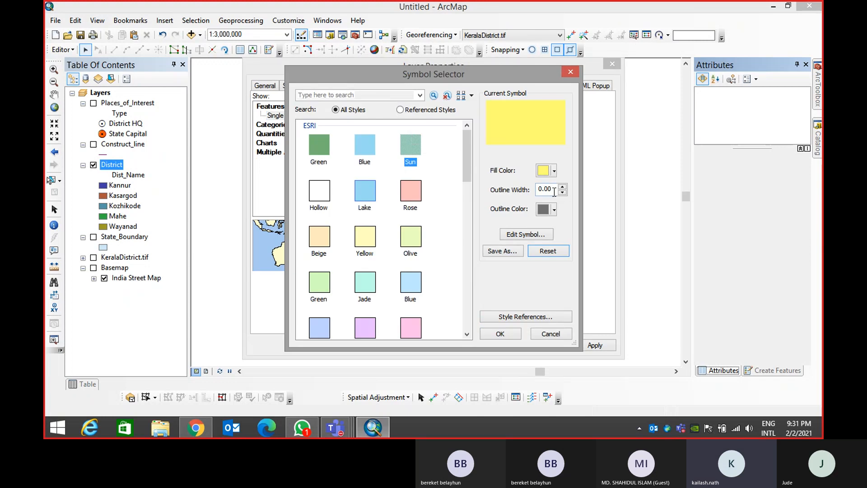
{"action": "left_click", "coordinate": [315, 189]}
{"action": "left_click", "coordinate": [562, 187]}
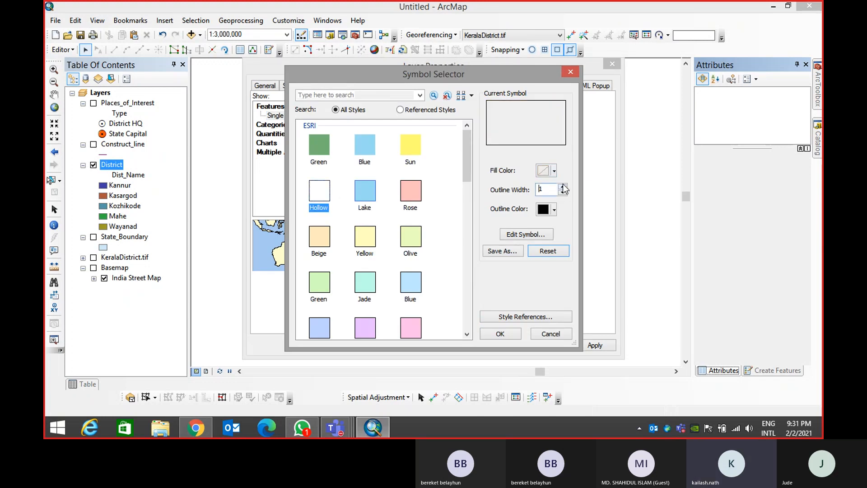
{"action": "left_click", "coordinate": [493, 335]}
{"action": "left_click", "coordinate": [500, 345]}
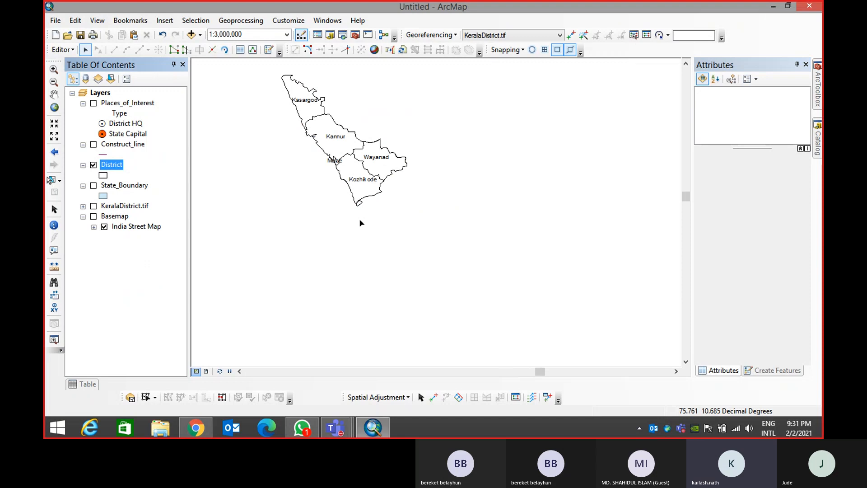
Compare the District outlines with KeralaDistrict.tif, and display only the Construct_line layer
{"action": "scroll", "coordinate": [369, 161], "scroll_direction": "up", "scroll_amount": 1}
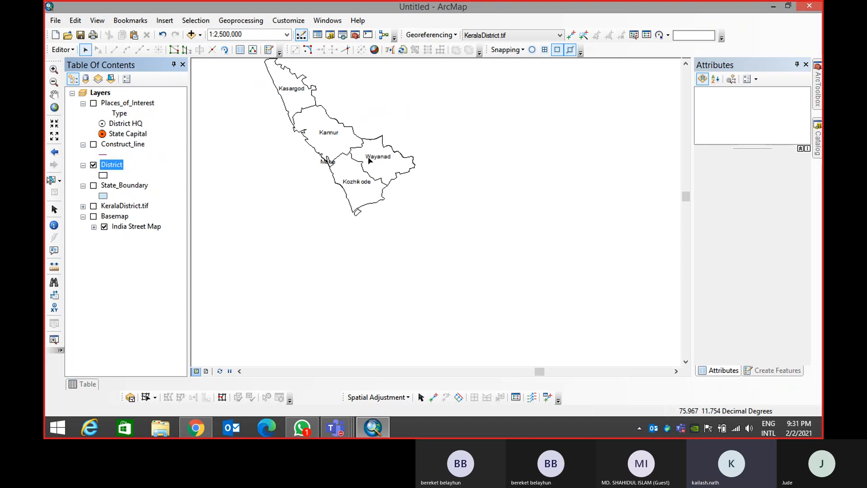
{"action": "left_click", "coordinate": [94, 206]}
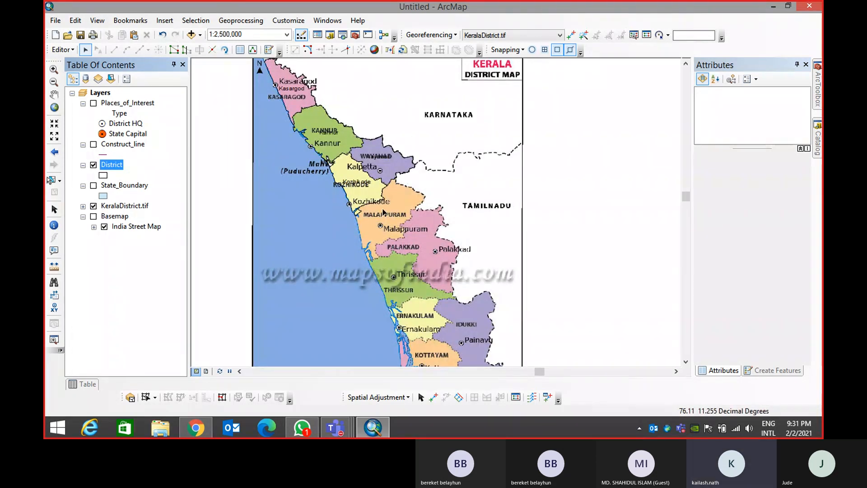
{"action": "left_click", "coordinate": [93, 145]}
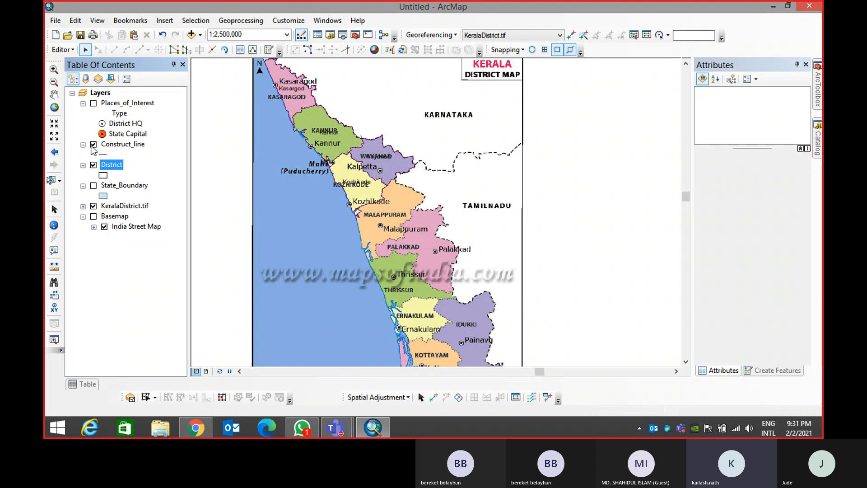
{"action": "left_click", "coordinate": [94, 205]}
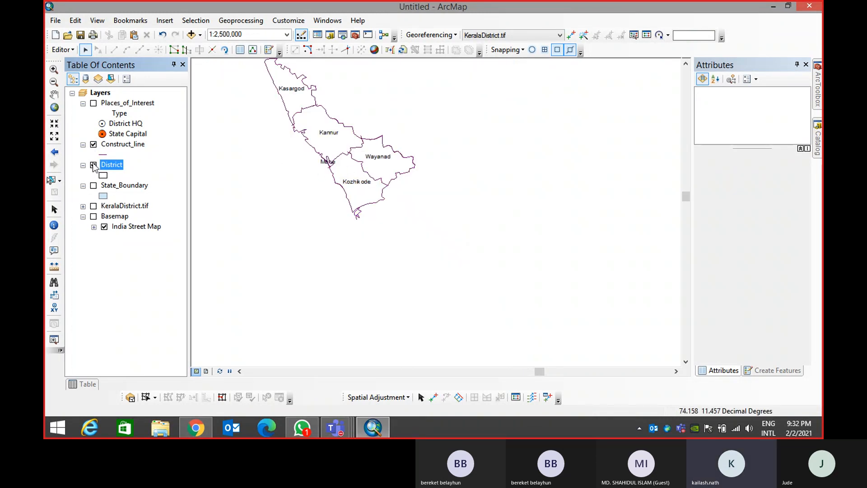
{"action": "left_click", "coordinate": [94, 165]}
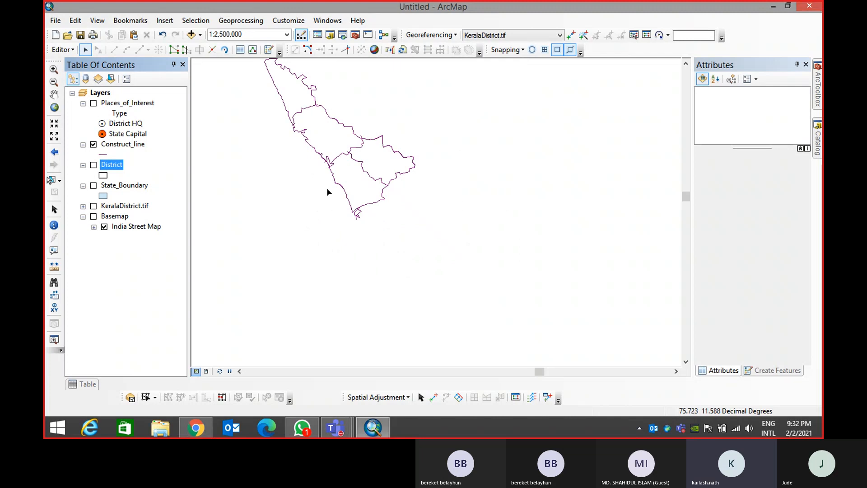
Give the Construct_line layer the Highway Ramp line symbol
{"action": "left_click", "coordinate": [106, 155]}
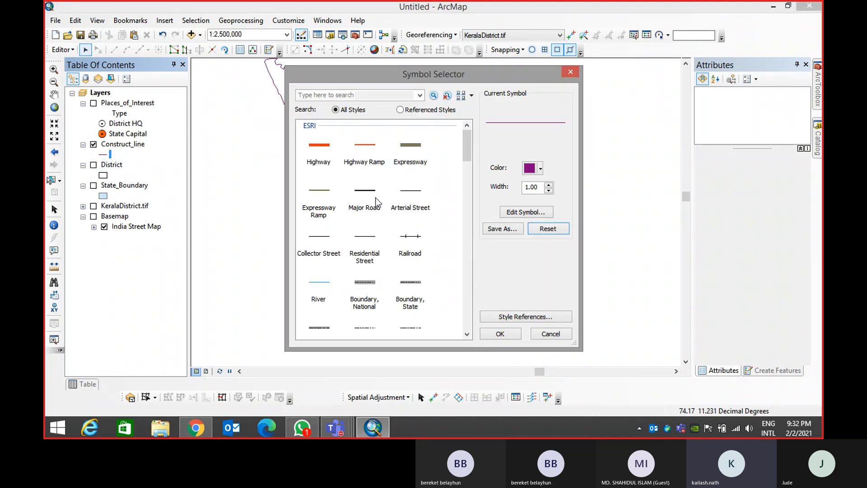
{"action": "left_click", "coordinate": [364, 163]}
{"action": "left_click", "coordinate": [500, 333]}
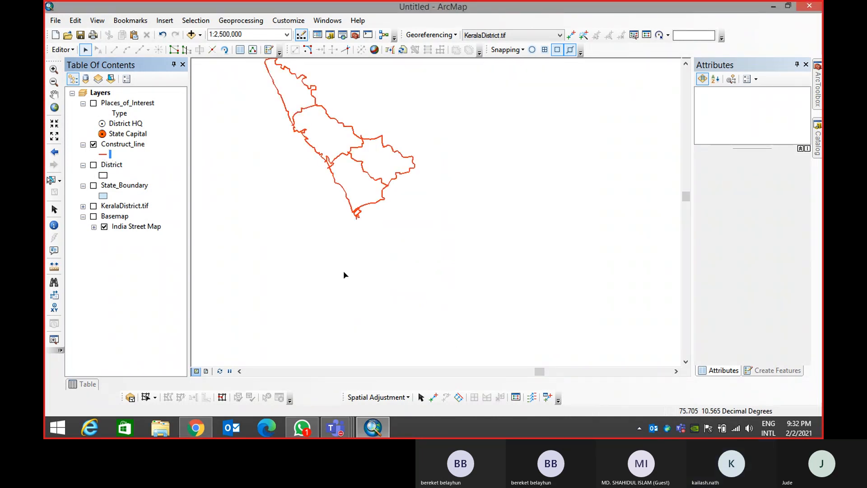
Show the District layer over KeralaDistrict.tif and hide the Construct_line layer
{"action": "left_click", "coordinate": [93, 165]}
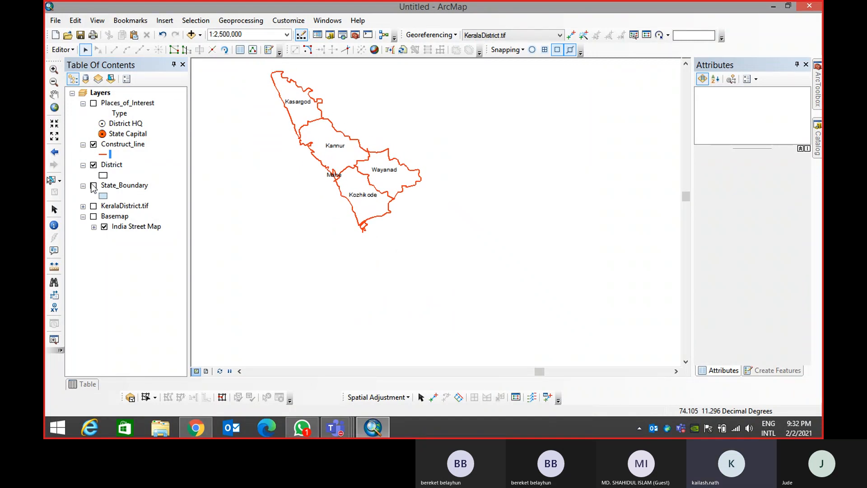
{"action": "left_click", "coordinate": [94, 144]}
{"action": "left_click", "coordinate": [94, 206]}
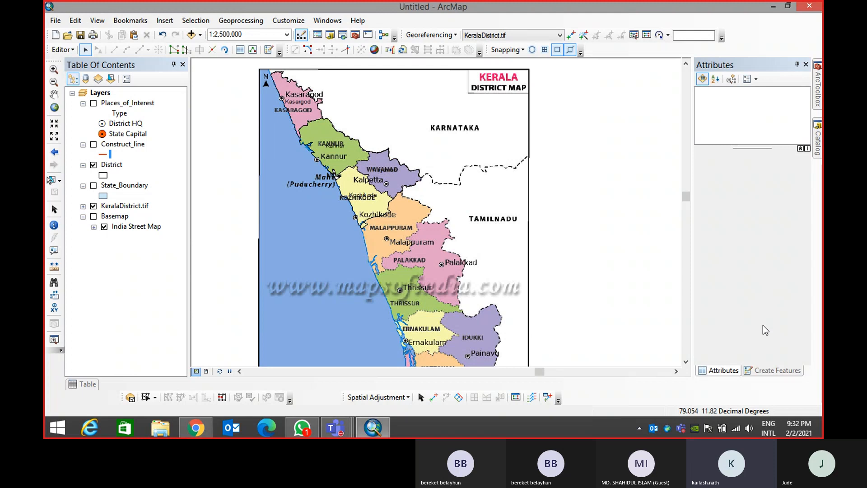
Choose the District template and the Polygon construction tool for creating new features
{"action": "left_click", "coordinate": [778, 371]}
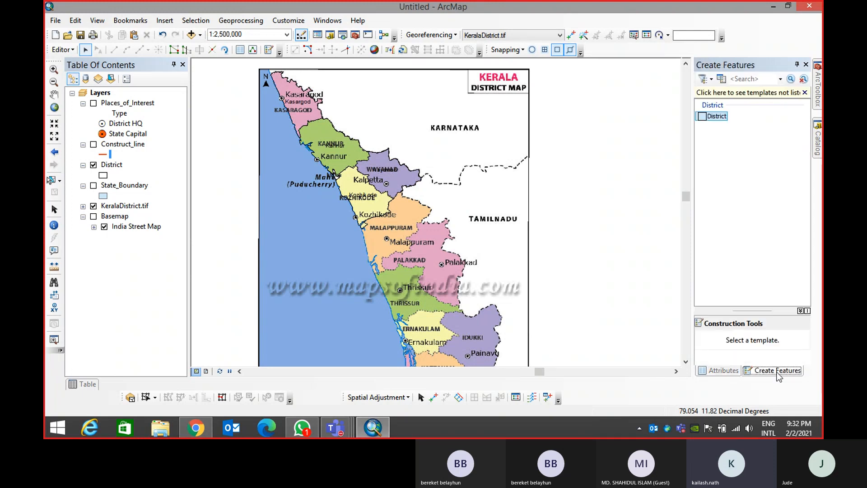
{"action": "left_click", "coordinate": [716, 117]}
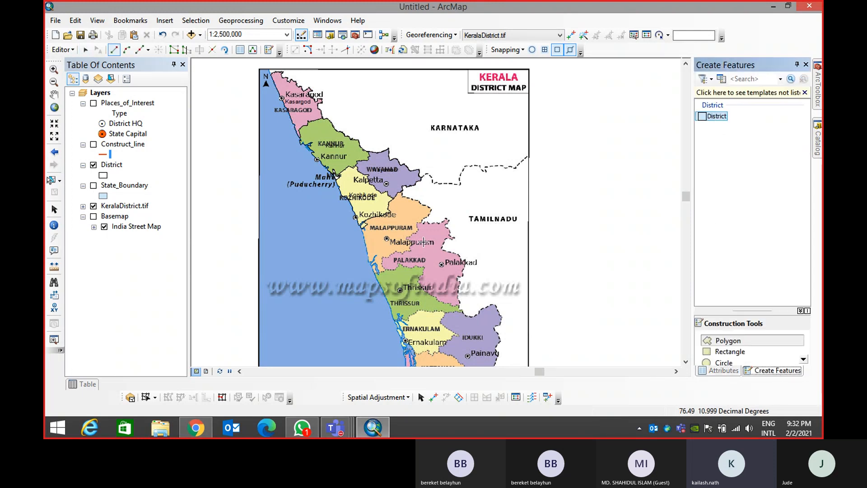
{"action": "scroll", "coordinate": [728, 347], "scroll_direction": "down", "scroll_amount": 3}
{"action": "scroll", "coordinate": [727, 345], "scroll_direction": "up", "scroll_amount": 3}
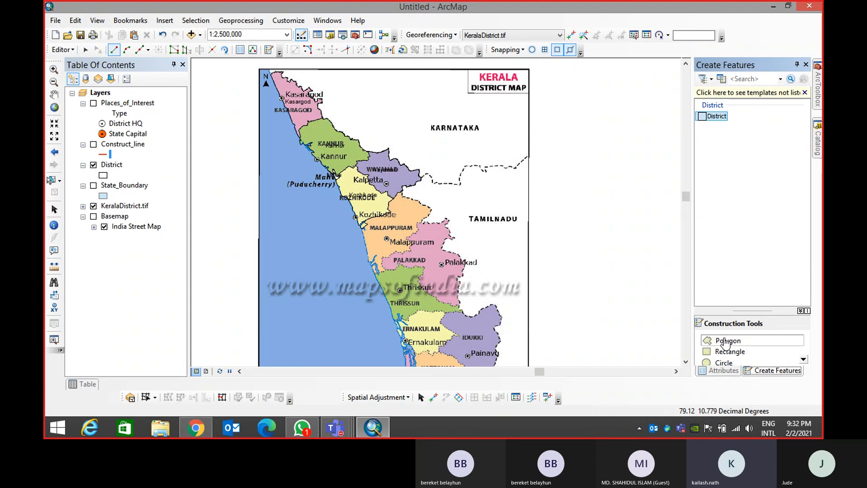
{"action": "left_click", "coordinate": [726, 343]}
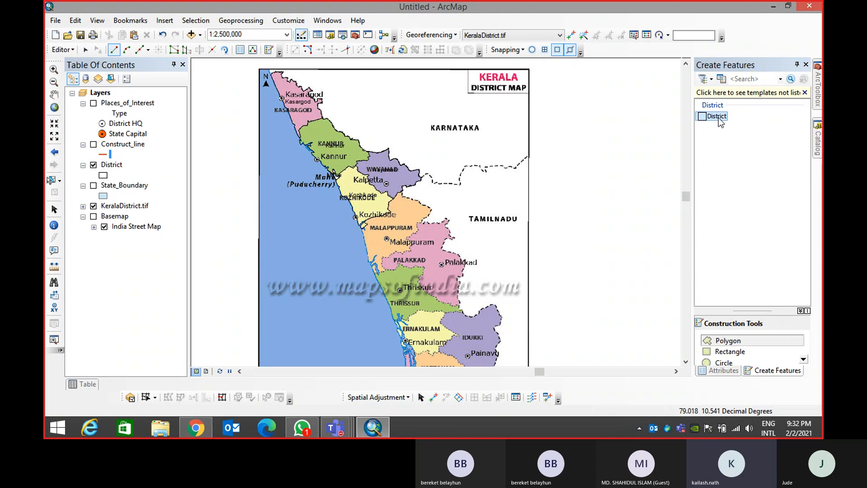
{"action": "left_click", "coordinate": [719, 119]}
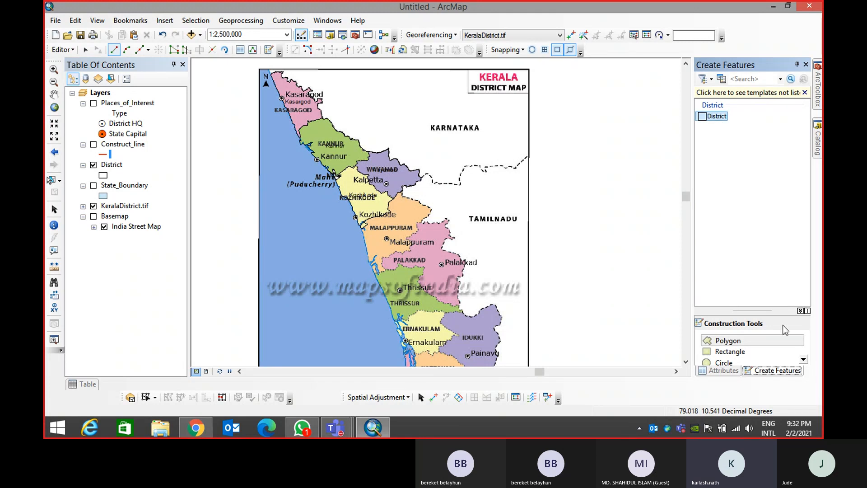
{"action": "left_click_drag", "start_coordinate": [750, 308], "coordinate": [750, 225]}
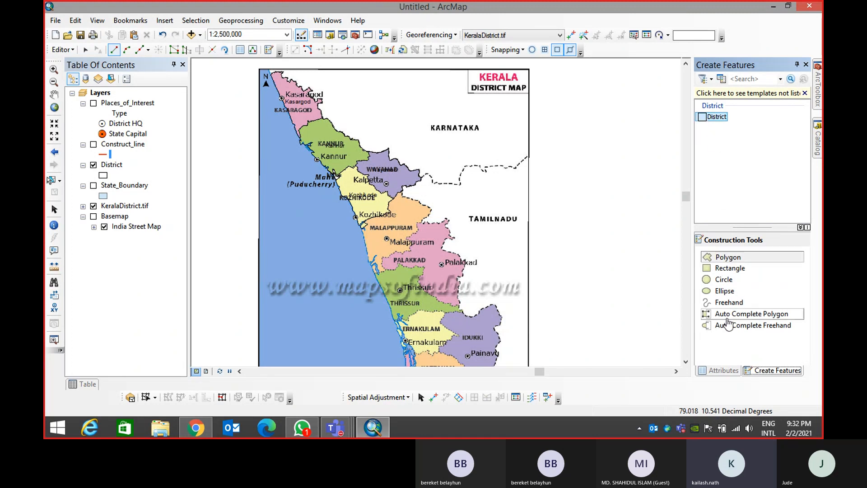
{"action": "left_click", "coordinate": [728, 259]}
{"action": "left_click_drag", "start_coordinate": [753, 226], "coordinate": [751, 270]}
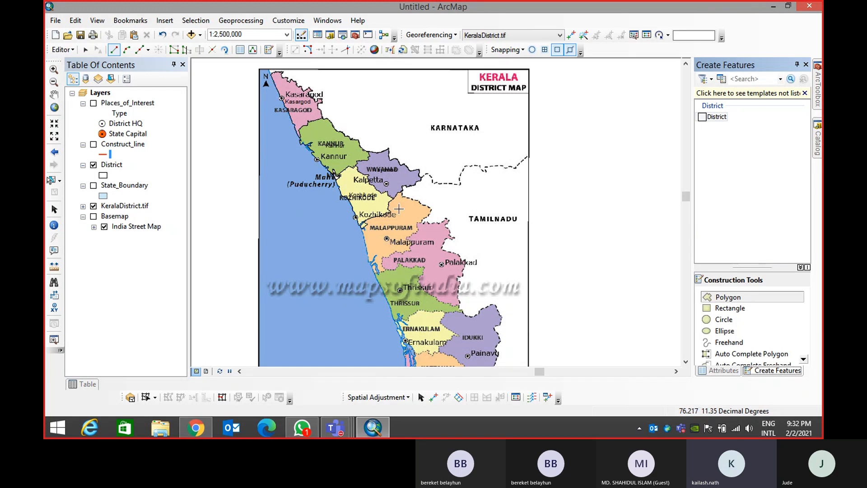
Try tracing Thiruvananthapuram's eastern boundary as a District polygon, from the southern coastal tip up to the Kollam border
{"action": "scroll", "coordinate": [409, 219], "scroll_direction": "up", "scroll_amount": 1}
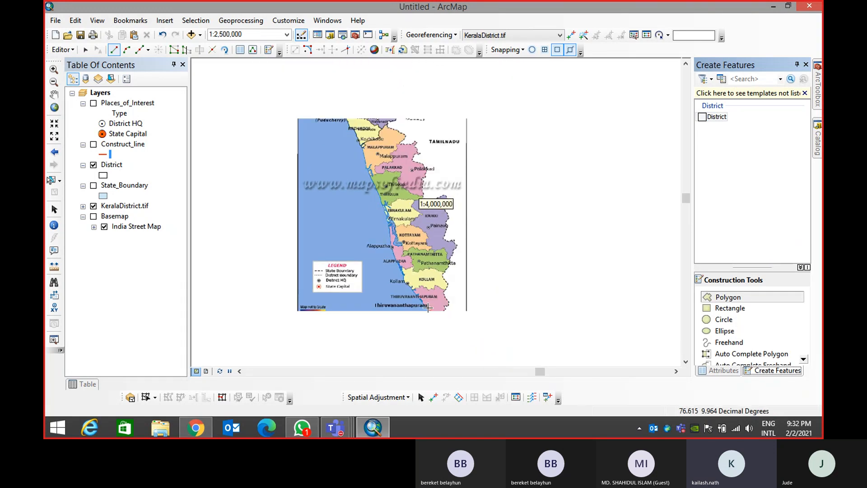
{"action": "scroll", "coordinate": [435, 326], "scroll_direction": "down", "scroll_amount": 3}
{"action": "scroll", "coordinate": [436, 326], "scroll_direction": "down", "scroll_amount": 2}
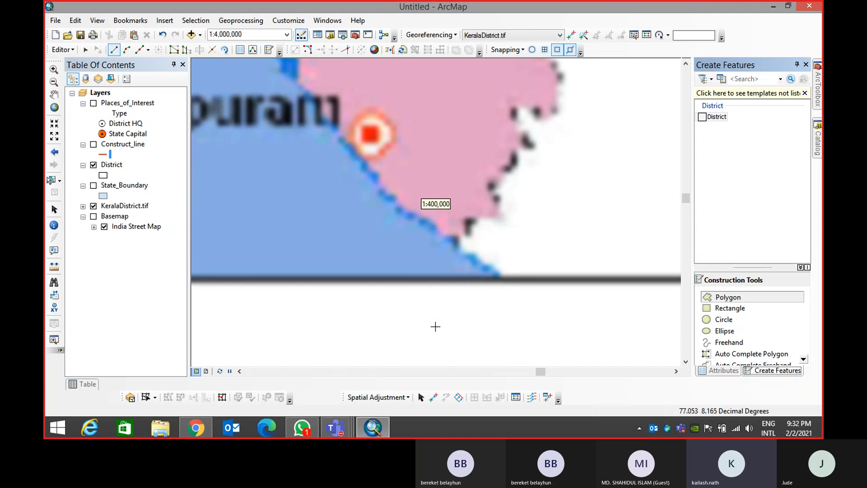
{"action": "scroll", "coordinate": [427, 190], "scroll_direction": "up", "scroll_amount": 1}
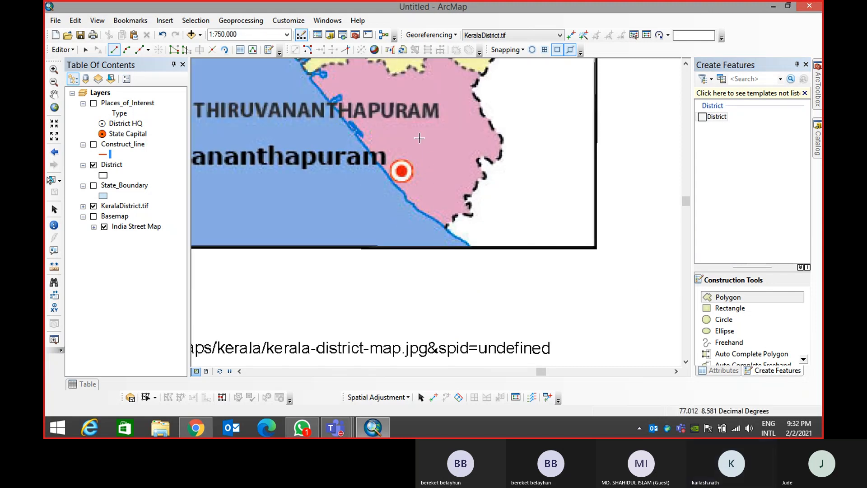
{"action": "left_click", "coordinate": [454, 276]}
{"action": "left_click", "coordinate": [459, 269]}
{"action": "left_click", "coordinate": [465, 261]}
{"action": "left_click", "coordinate": [477, 263]}
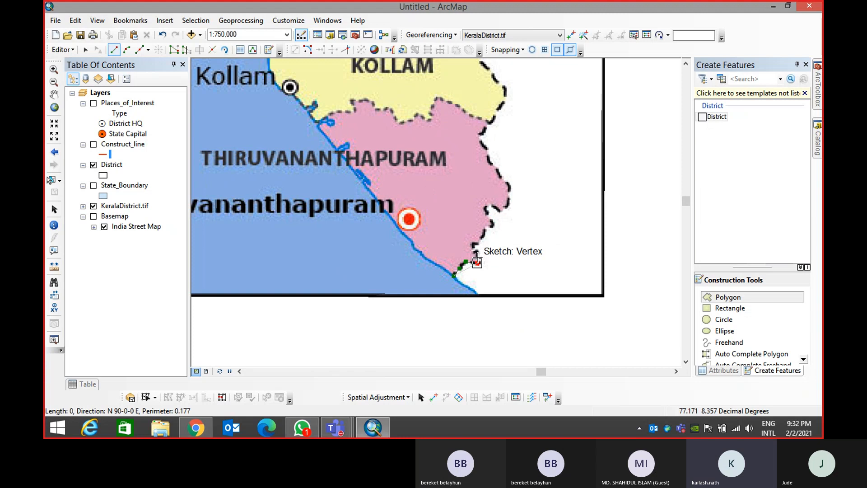
{"action": "left_click", "coordinate": [472, 246]}
{"action": "left_click", "coordinate": [479, 244]}
{"action": "left_click", "coordinate": [483, 233]}
{"action": "left_click", "coordinate": [490, 221]}
{"action": "left_click", "coordinate": [487, 209]}
{"action": "left_click", "coordinate": [496, 205]}
{"action": "left_click", "coordinate": [503, 209]}
{"action": "left_click", "coordinate": [509, 200]}
{"action": "left_click", "coordinate": [508, 184]}
{"action": "left_click", "coordinate": [489, 160]}
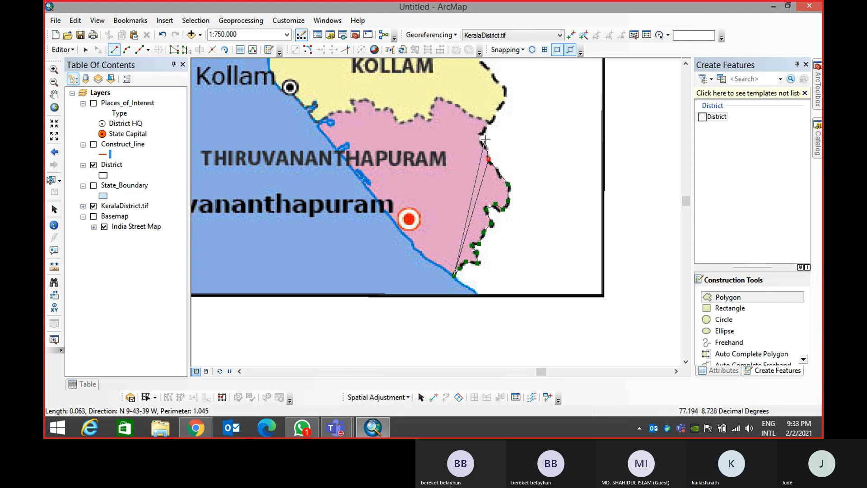
{"action": "left_click", "coordinate": [485, 146]}
{"action": "left_click", "coordinate": [477, 136]}
{"action": "left_click", "coordinate": [489, 121]}
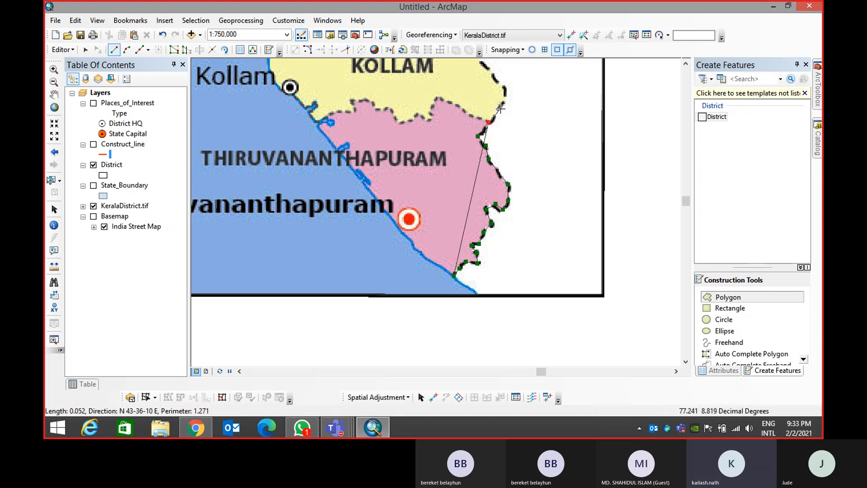
Extend the polygon sketch along Kollam's eastern boundary to the Pathanamthitta border, using straight and arc segments
{"action": "left_click", "coordinate": [503, 104]}
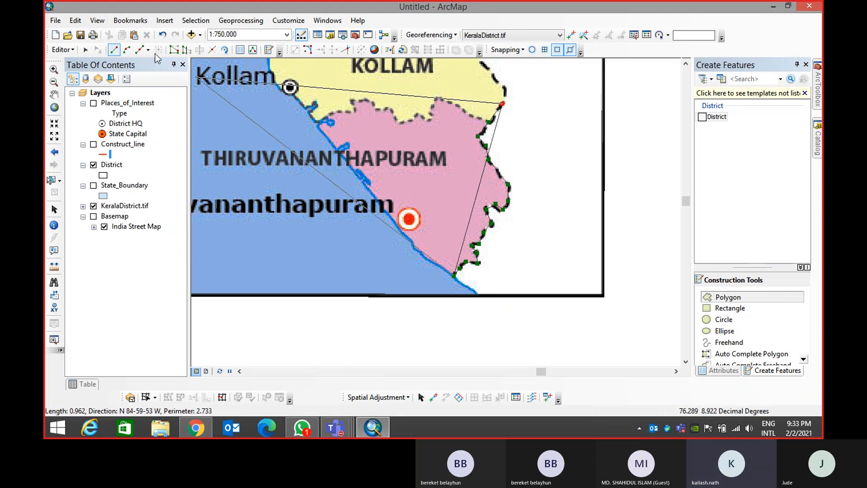
{"action": "left_click", "coordinate": [126, 49]}
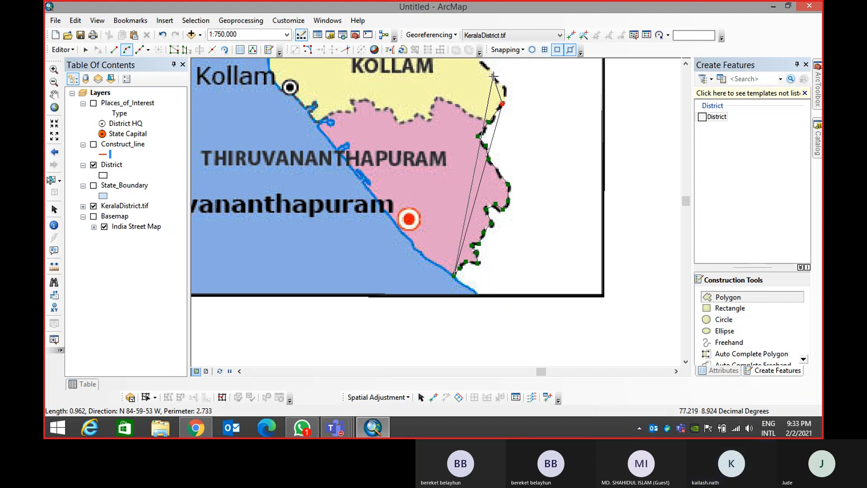
{"action": "left_click", "coordinate": [505, 88]}
{"action": "left_click_drag", "start_coordinate": [451, 84], "coordinate": [482, 208]}
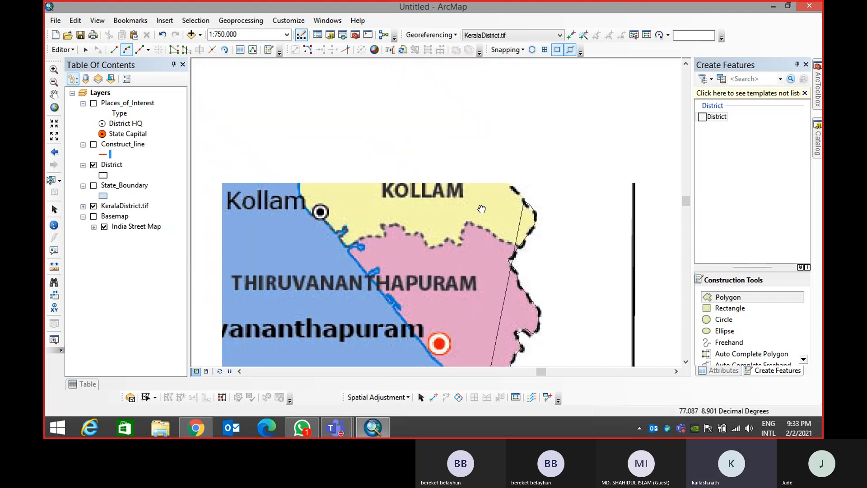
{"action": "left_click", "coordinate": [147, 50]}
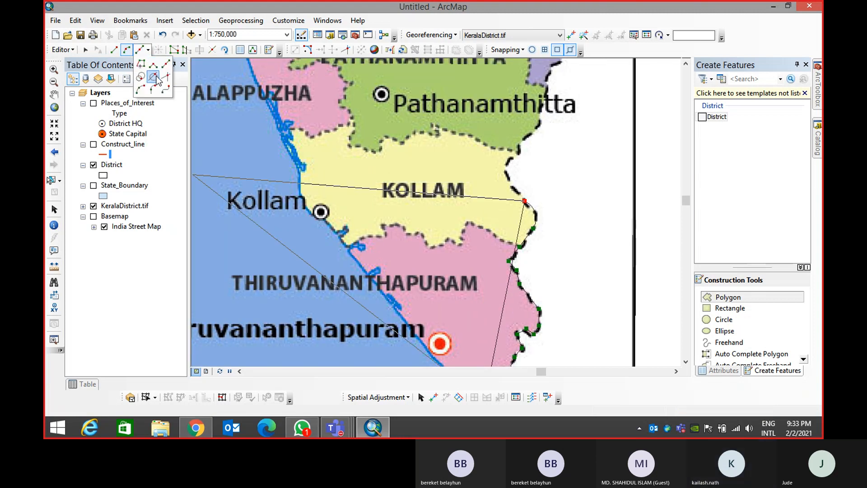
{"action": "left_click", "coordinate": [119, 52]}
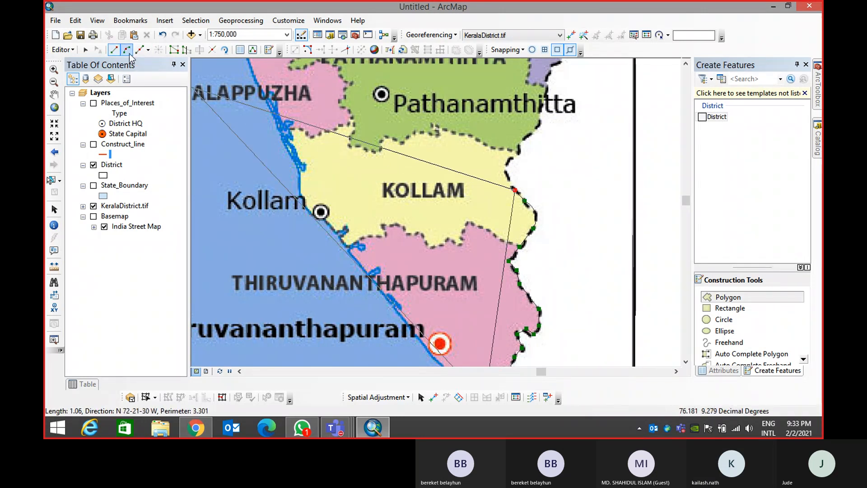
{"action": "left_click", "coordinate": [147, 50]}
{"action": "left_click", "coordinate": [155, 79]}
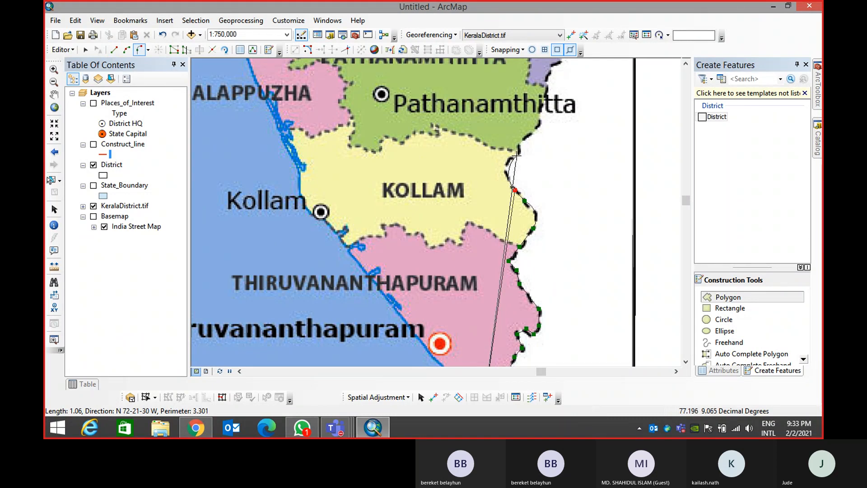
{"action": "left_click", "coordinate": [515, 155]}
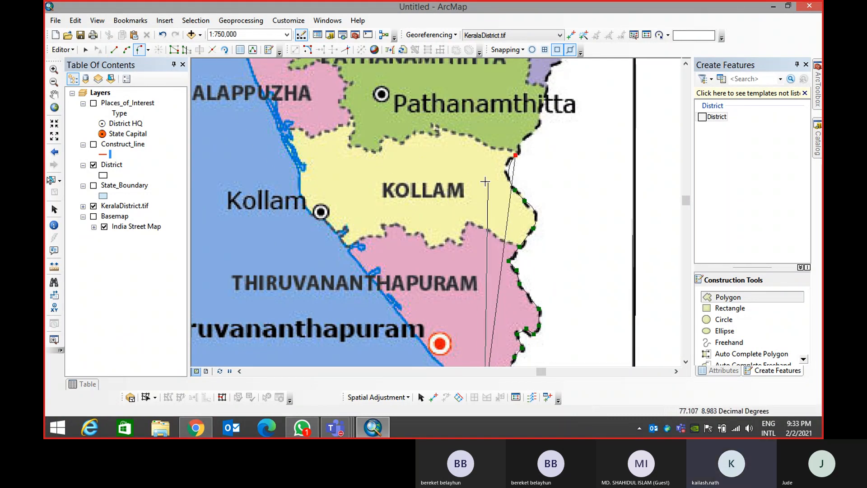
{"action": "left_click", "coordinate": [114, 50]}
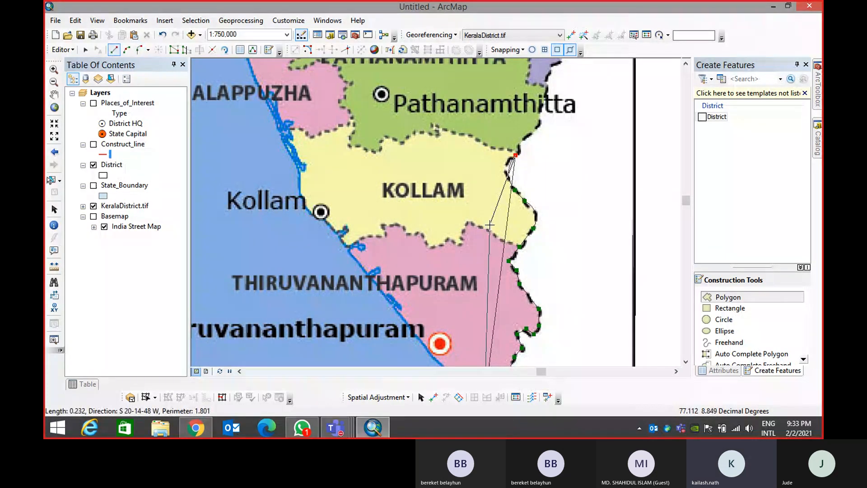
Finish the trial polygon sketch and delete the resulting District feature
{"action": "scroll", "coordinate": [489, 225], "scroll_direction": "down", "scroll_amount": 1}
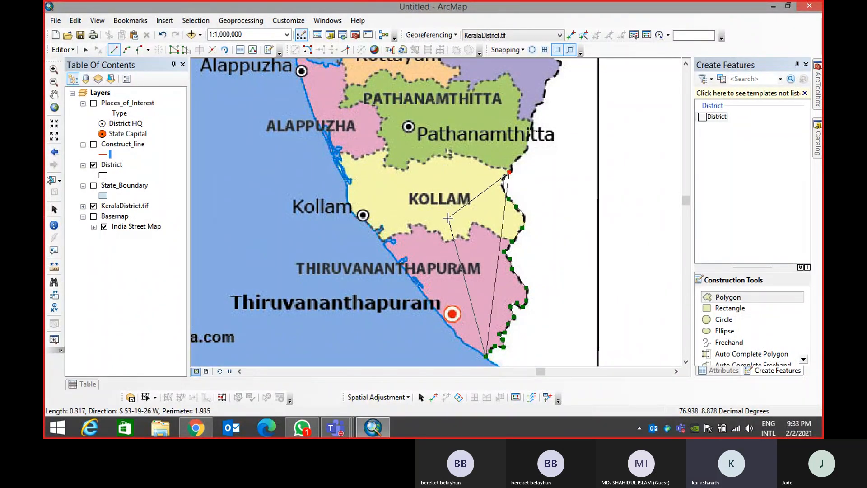
{"action": "key", "text": "F2"}
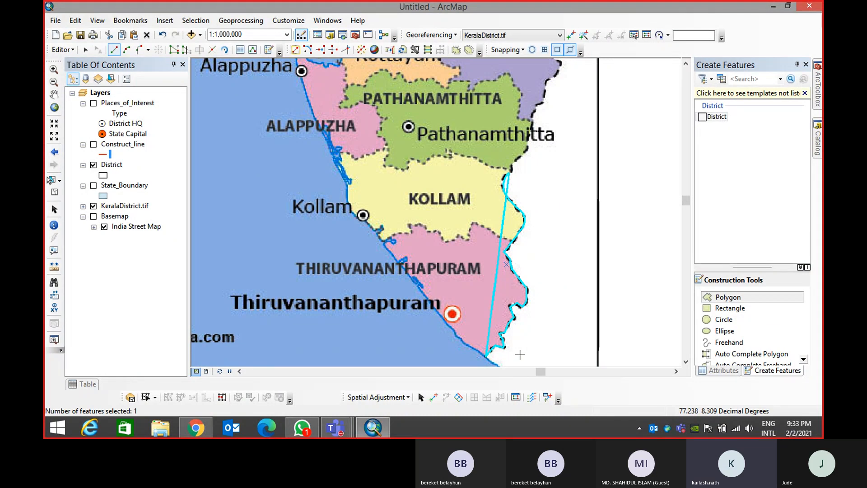
{"action": "key", "text": "Delete"}
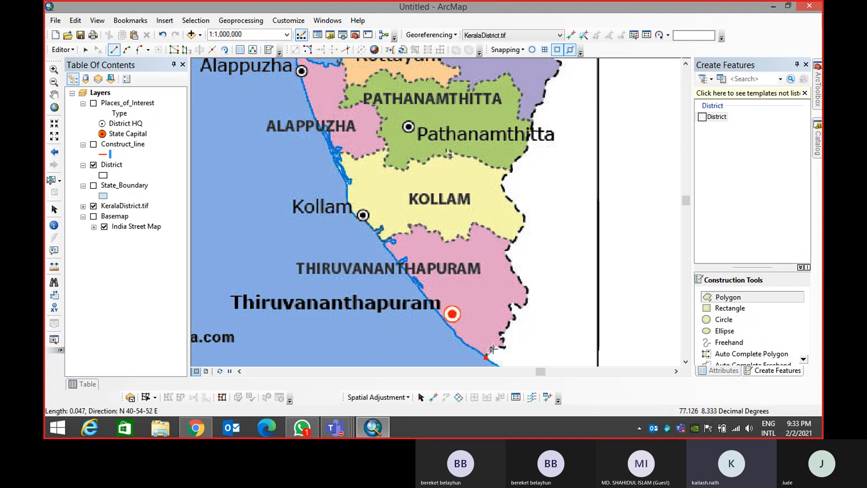
Start a new District polygon by tracing Thiruvananthapuram's eastern boundary from the southern coastal tip to the Kollam border with straight segments
{"action": "left_click", "coordinate": [503, 346]}
{"action": "left_click", "coordinate": [502, 339]}
{"action": "left_click", "coordinate": [500, 333]}
{"action": "left_click", "coordinate": [512, 319]}
{"action": "scroll", "coordinate": [497, 346], "scroll_direction": "down", "scroll_amount": 2}
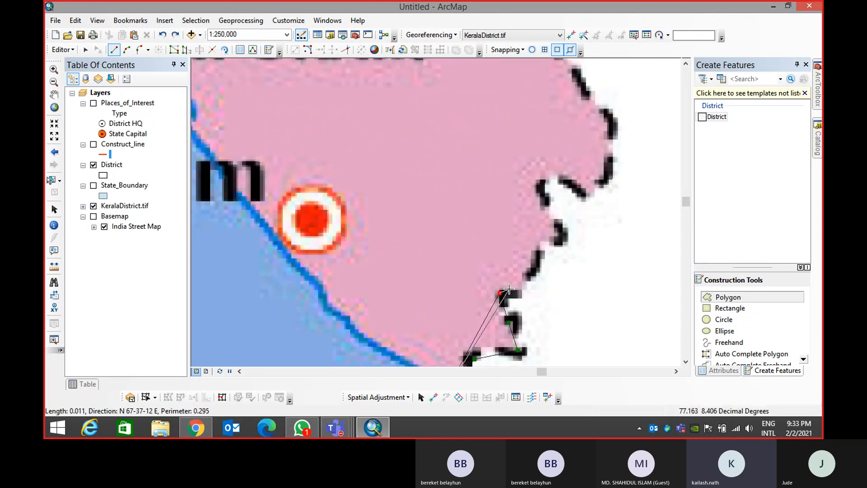
{"action": "left_click", "coordinate": [531, 281]}
{"action": "left_click", "coordinate": [548, 247]}
{"action": "left_click", "coordinate": [561, 231]}
{"action": "left_click", "coordinate": [542, 197]}
{"action": "left_click", "coordinate": [542, 182]}
{"action": "left_click", "coordinate": [557, 177]}
{"action": "left_click", "coordinate": [578, 191]}
{"action": "left_click", "coordinate": [590, 195]}
{"action": "left_click", "coordinate": [604, 177]}
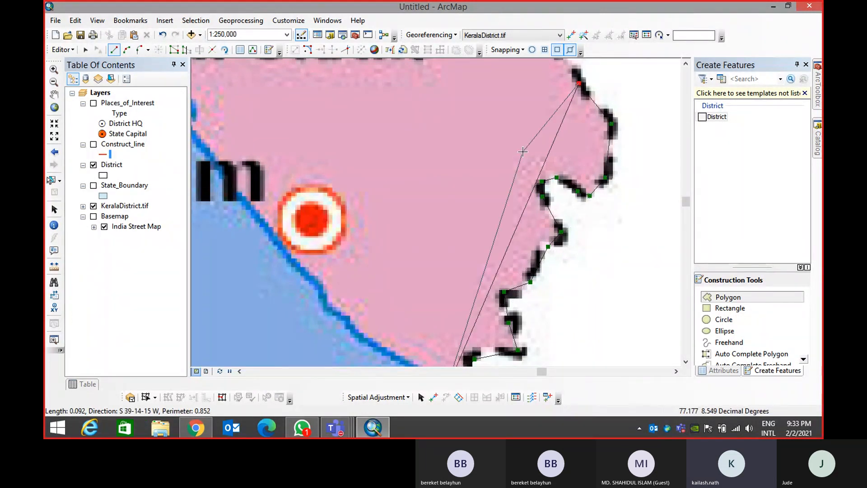
{"action": "scroll", "coordinate": [592, 227], "scroll_direction": "up", "scroll_amount": 2}
{"action": "scroll", "coordinate": [592, 227], "scroll_direction": "up", "scroll_amount": 2}
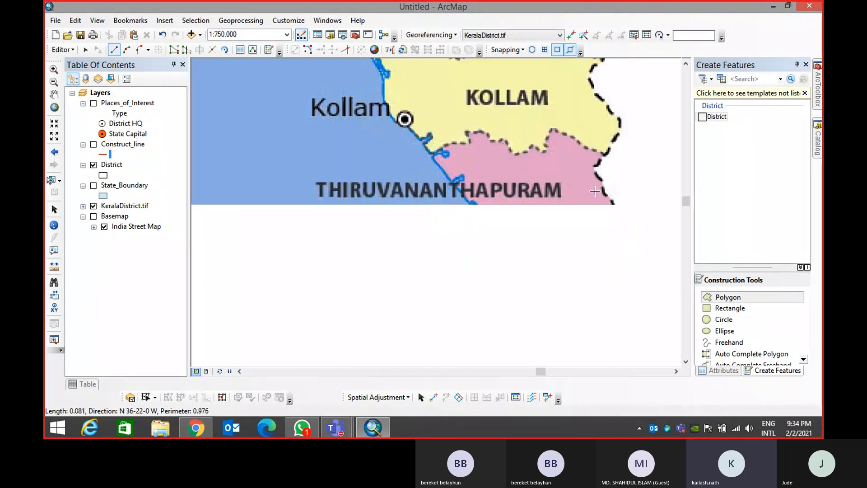
{"action": "scroll", "coordinate": [603, 191], "scroll_direction": "down", "scroll_amount": 2}
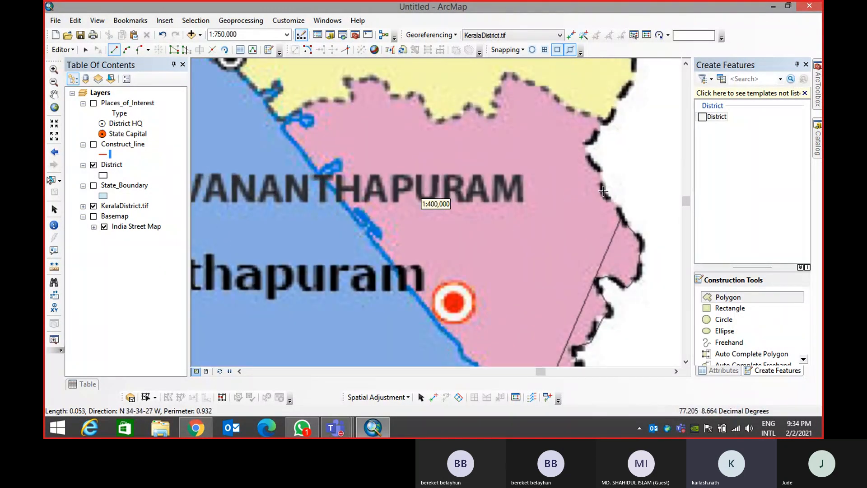
{"action": "left_click", "coordinate": [599, 168]}
{"action": "left_click", "coordinate": [599, 131]}
{"action": "left_click", "coordinate": [608, 120]}
Continue the polygon sketch westward along the dashed Thiruvananthapuram–Kollam boundary to the coast
{"action": "left_click", "coordinate": [591, 113]}
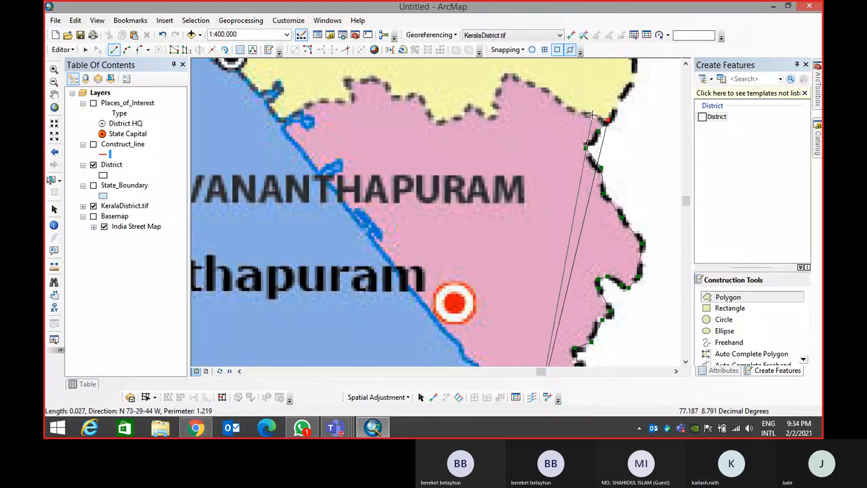
{"action": "left_click", "coordinate": [567, 106]}
{"action": "left_click", "coordinate": [547, 90]}
{"action": "left_click", "coordinate": [529, 84]}
{"action": "left_click", "coordinate": [508, 75]}
{"action": "left_click", "coordinate": [498, 91]}
{"action": "left_click", "coordinate": [495, 110]}
{"action": "left_click", "coordinate": [493, 119]}
{"action": "left_click", "coordinate": [484, 116]}
{"action": "left_click", "coordinate": [471, 107]}
{"action": "left_click", "coordinate": [463, 118]}
{"action": "left_click", "coordinate": [446, 124]}
{"action": "left_click", "coordinate": [435, 123]}
{"action": "left_click", "coordinate": [425, 108]}
{"action": "left_click", "coordinate": [420, 96]}
{"action": "left_click", "coordinate": [399, 96]}
{"action": "left_click", "coordinate": [392, 94]}
{"action": "left_click", "coordinate": [386, 86]}
{"action": "left_click", "coordinate": [371, 79]}
{"action": "left_click", "coordinate": [350, 83]}
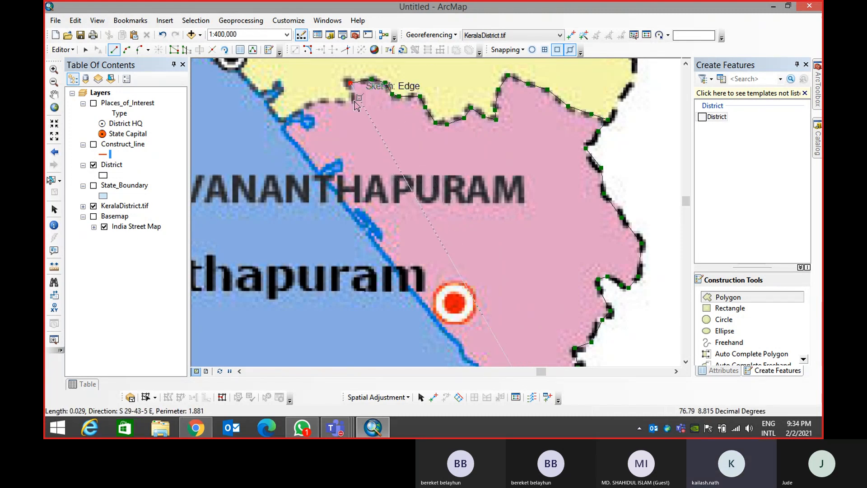
{"action": "left_click", "coordinate": [353, 101]}
{"action": "left_click", "coordinate": [339, 100]}
{"action": "left_click", "coordinate": [319, 101]}
{"action": "left_click", "coordinate": [301, 109]}
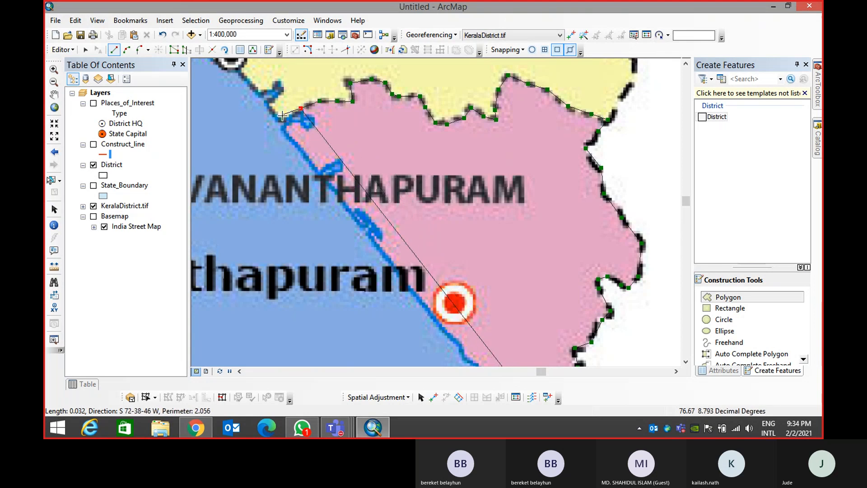
{"action": "left_click", "coordinate": [281, 122]}
Continue the sketch down Thiruvananthapuram's coastline around the inlets to the southern tip and finish the District polygon
{"action": "left_click", "coordinate": [288, 133]}
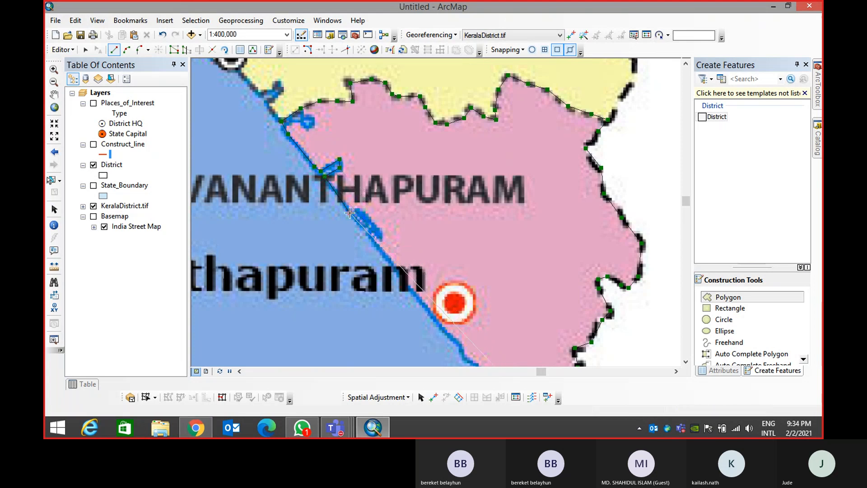
{"action": "left_click", "coordinate": [379, 239]}
{"action": "left_click", "coordinate": [371, 232]}
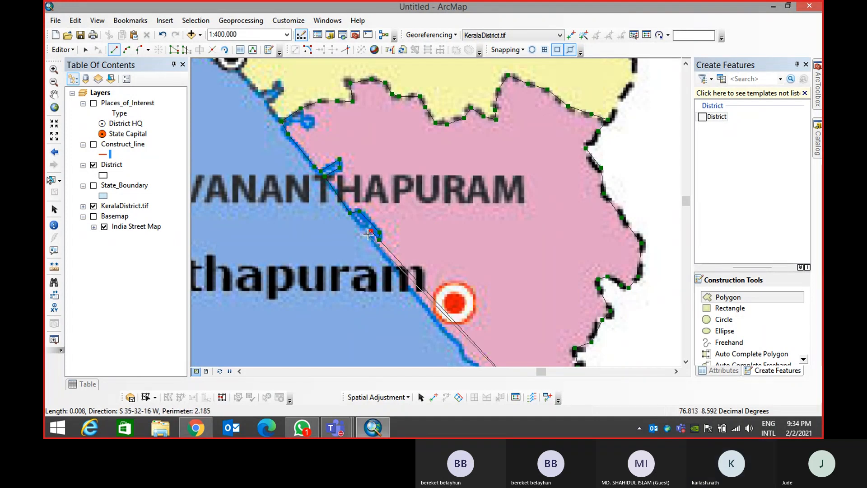
{"action": "left_click", "coordinate": [367, 233]}
{"action": "left_click", "coordinate": [400, 272]}
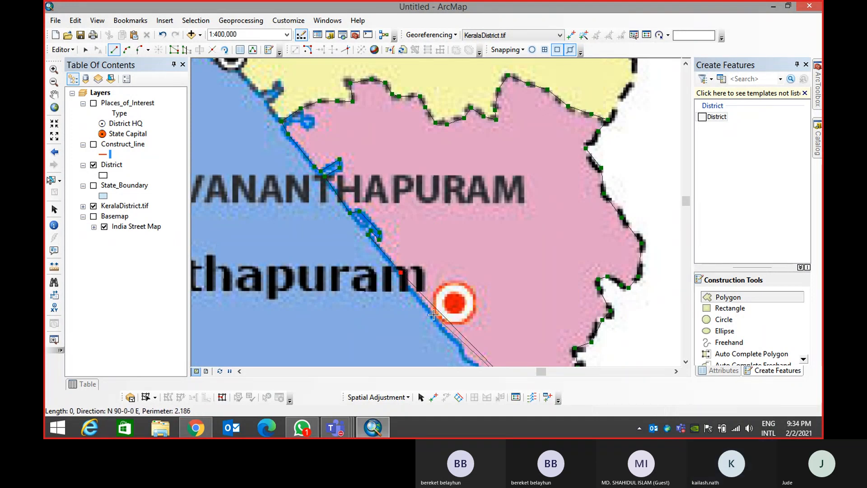
{"action": "left_click", "coordinate": [464, 362]}
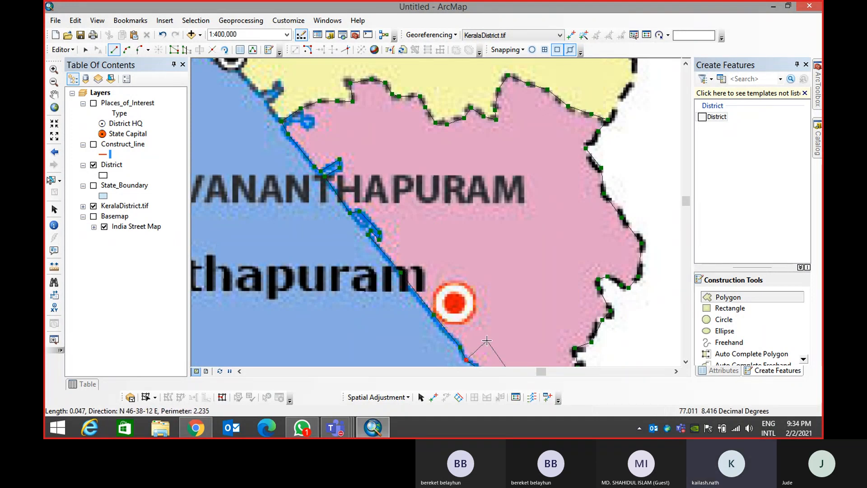
{"action": "scroll", "coordinate": [481, 340], "scroll_direction": "up", "scroll_amount": 1}
{"action": "scroll", "coordinate": [486, 292], "scroll_direction": "down", "scroll_amount": 4}
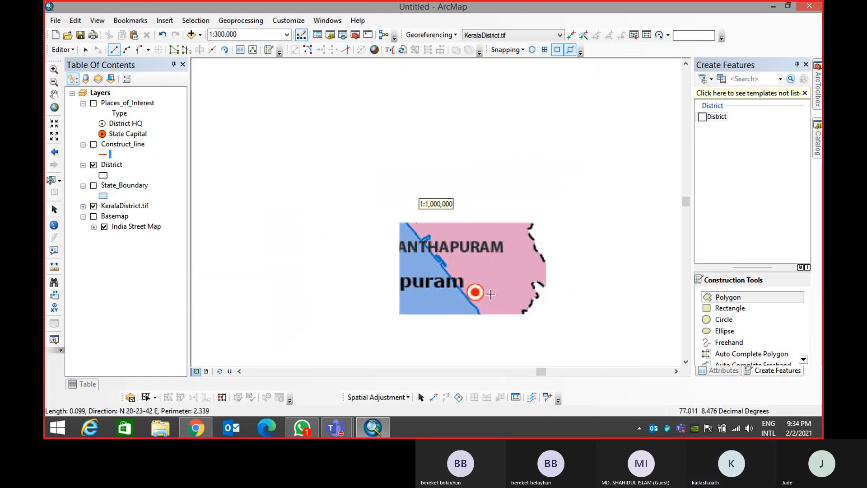
{"action": "left_click_drag", "start_coordinate": [485, 292], "coordinate": [444, 204]}
{"action": "scroll", "coordinate": [449, 223], "scroll_direction": "up", "scroll_amount": 2}
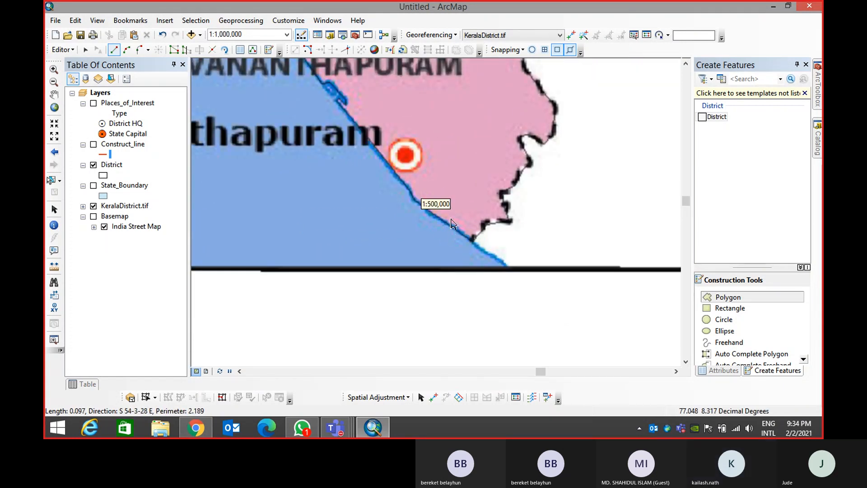
{"action": "double_click", "coordinate": [450, 226]}
Start Kollam's District polygon at Thiruvananthapuram's northeastern vertex and follow the shared boundary to the coast with the Trace tool
{"action": "scroll", "coordinate": [452, 226], "scroll_direction": "up", "scroll_amount": 3}
{"action": "scroll", "coordinate": [452, 226], "scroll_direction": "down", "scroll_amount": 4}
{"action": "scroll", "coordinate": [453, 229], "scroll_direction": "down", "scroll_amount": 3}
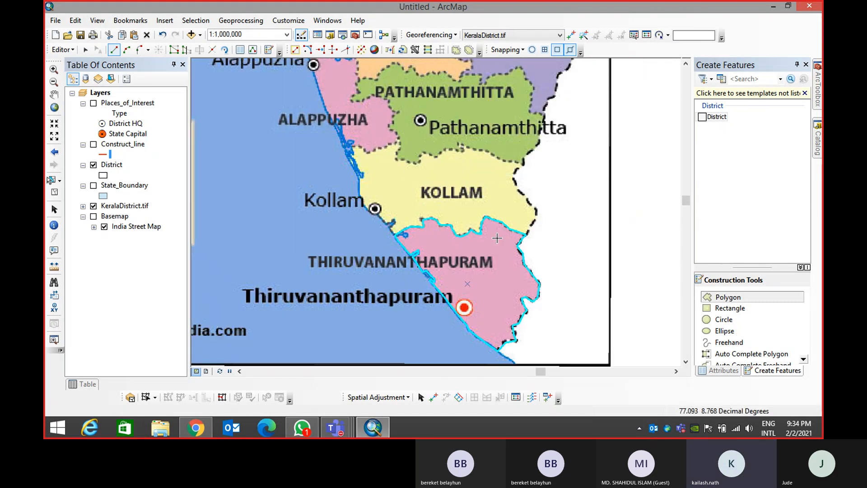
{"action": "scroll", "coordinate": [499, 211], "scroll_direction": "up", "scroll_amount": 3}
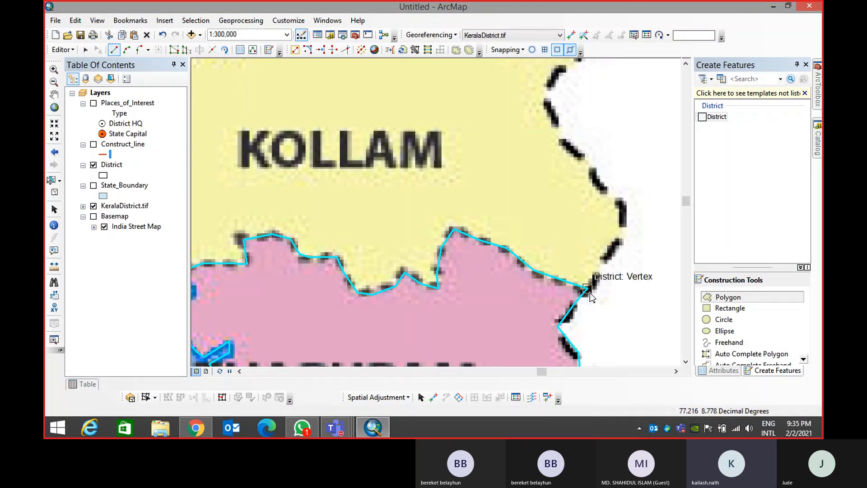
{"action": "left_click", "coordinate": [590, 292]}
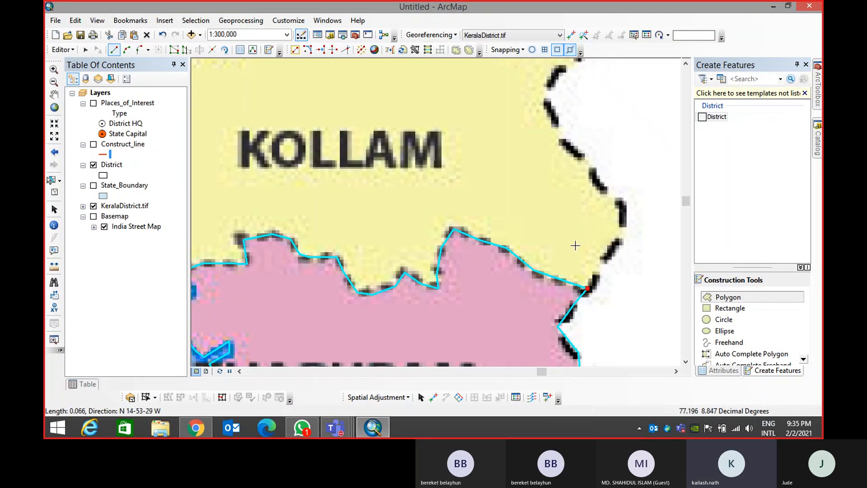
{"action": "left_click", "coordinate": [148, 50]}
{"action": "left_click", "coordinate": [155, 81]}
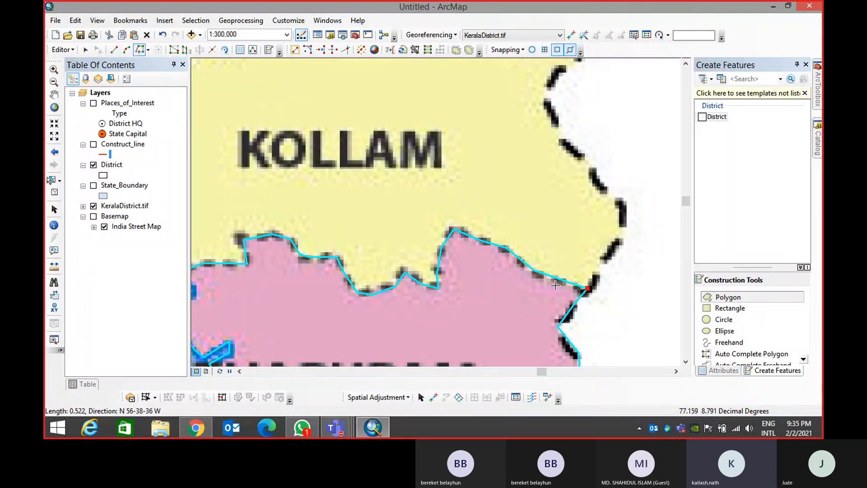
{"action": "left_click", "coordinate": [583, 290]}
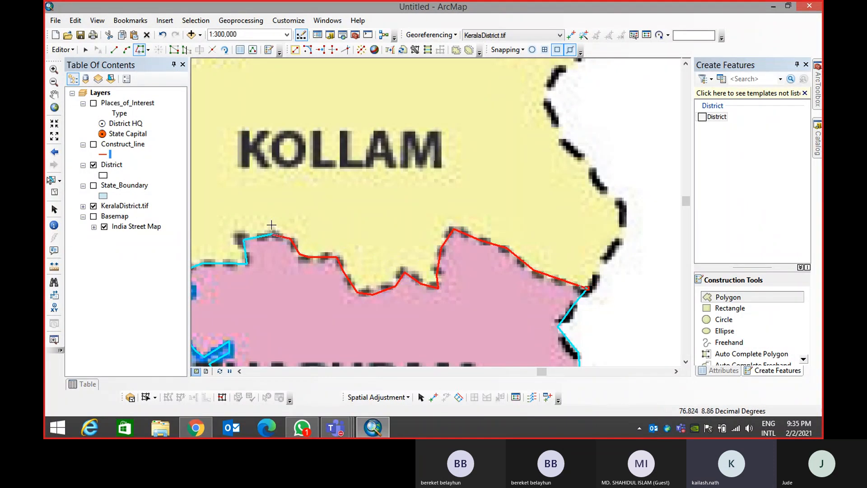
{"action": "left_click", "coordinate": [246, 264]}
{"action": "left_click_drag", "start_coordinate": [320, 236], "coordinate": [608, 173]}
{"action": "left_click", "coordinate": [525, 196]}
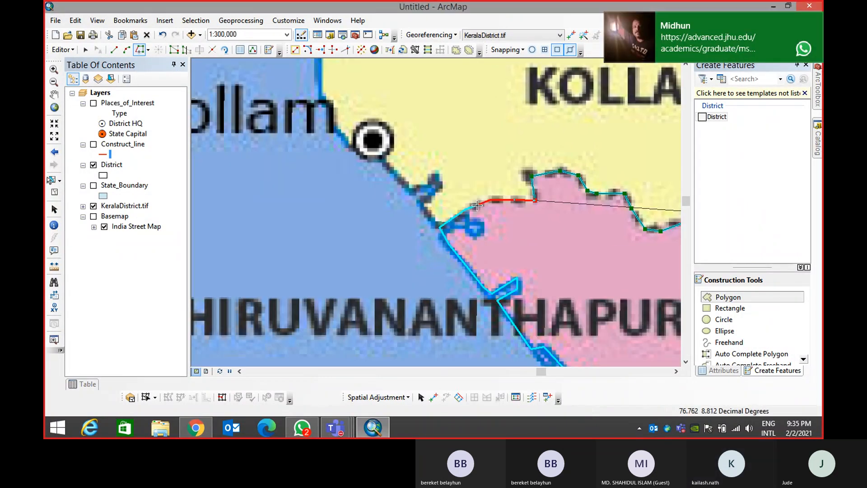
{"action": "left_click", "coordinate": [438, 227]}
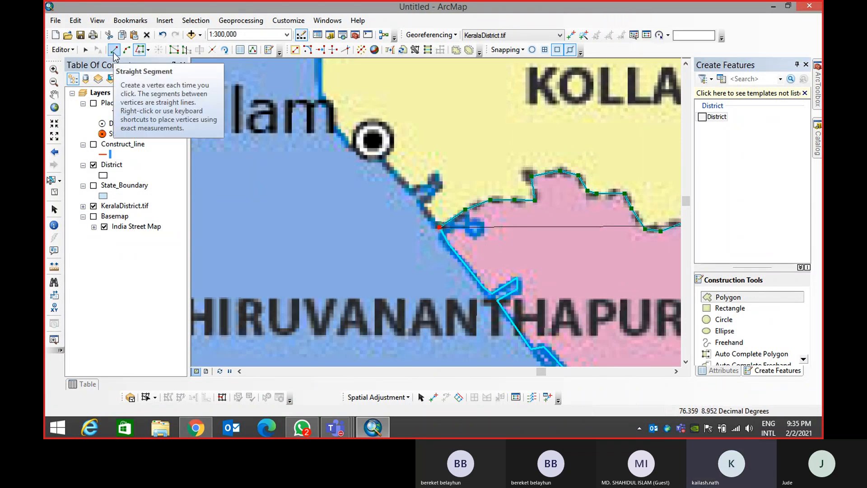
Extend the sketch with straight segments along Kollam's coast, around the small inlet and past the Kollam headquarters symbol
{"action": "left_click", "coordinate": [424, 204]}
{"action": "left_click", "coordinate": [441, 186]}
{"action": "left_click", "coordinate": [432, 173]}
{"action": "left_click", "coordinate": [412, 190]}
{"action": "left_click", "coordinate": [379, 155]}
{"action": "left_click", "coordinate": [351, 144]}
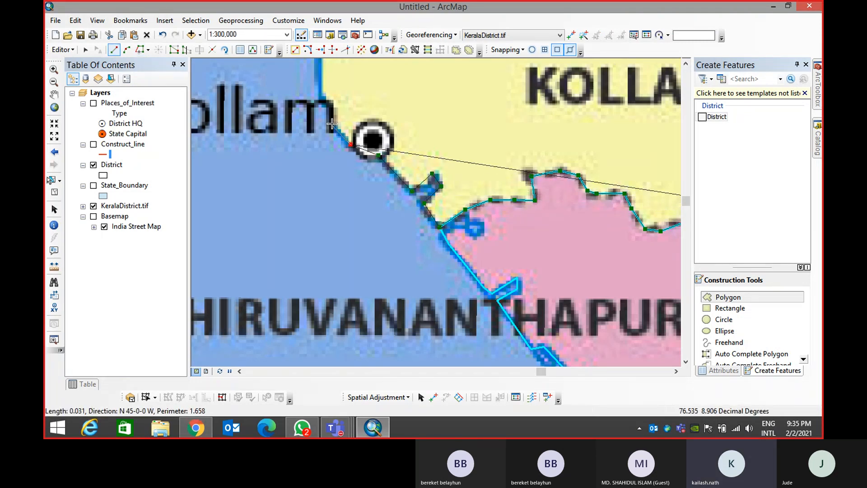
{"action": "scroll", "coordinate": [335, 170], "scroll_direction": "down", "scroll_amount": 1}
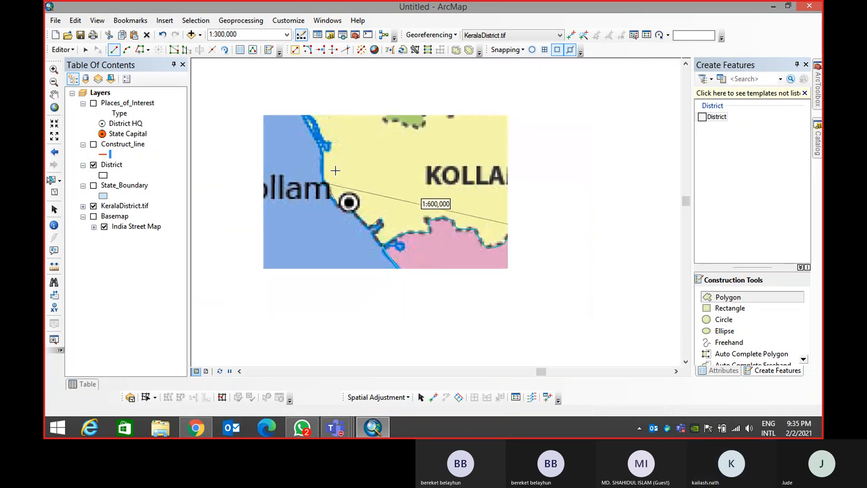
{"action": "scroll", "coordinate": [335, 170], "scroll_direction": "down", "scroll_amount": 1}
{"action": "scroll", "coordinate": [330, 163], "scroll_direction": "up", "scroll_amount": 2}
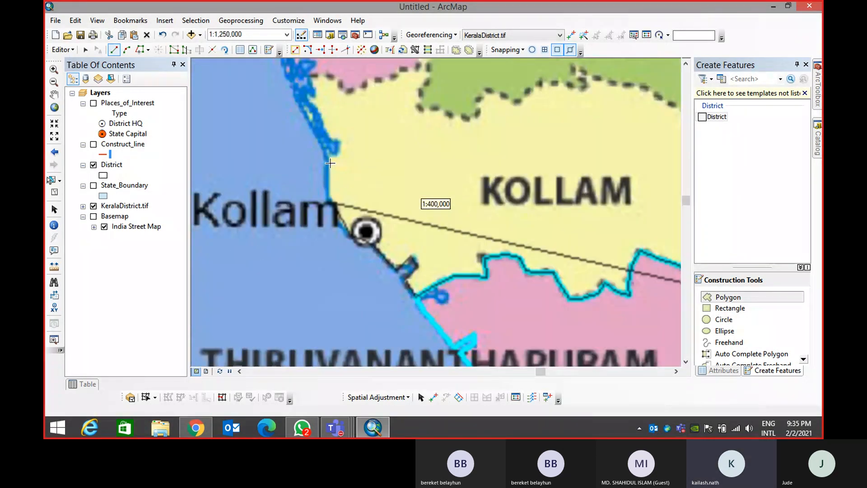
{"action": "left_click", "coordinate": [327, 199]}
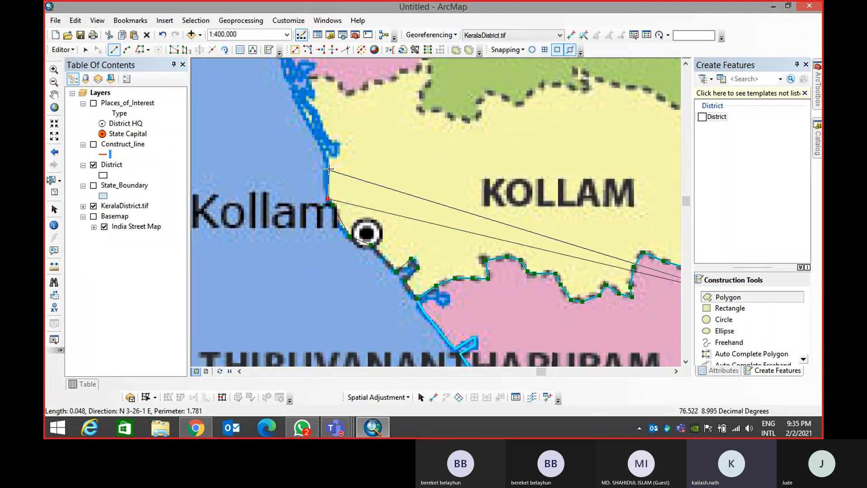
Continue the sketch northward along the inland side of Kollam's coastal backwaters to the Alappuzha border
{"action": "left_click", "coordinate": [332, 139]}
{"action": "left_click", "coordinate": [313, 114]}
{"action": "left_click", "coordinate": [301, 94]}
{"action": "left_click", "coordinate": [313, 92]}
{"action": "left_click", "coordinate": [308, 77]}
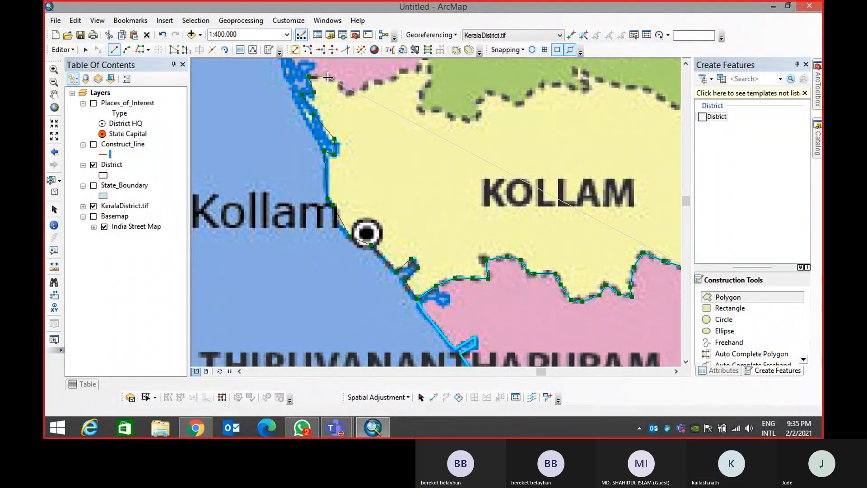
Trace the dashed Kollam–Alappuzha boundary eastward to the junction with Pathanamthitta
{"action": "left_click", "coordinate": [329, 78]}
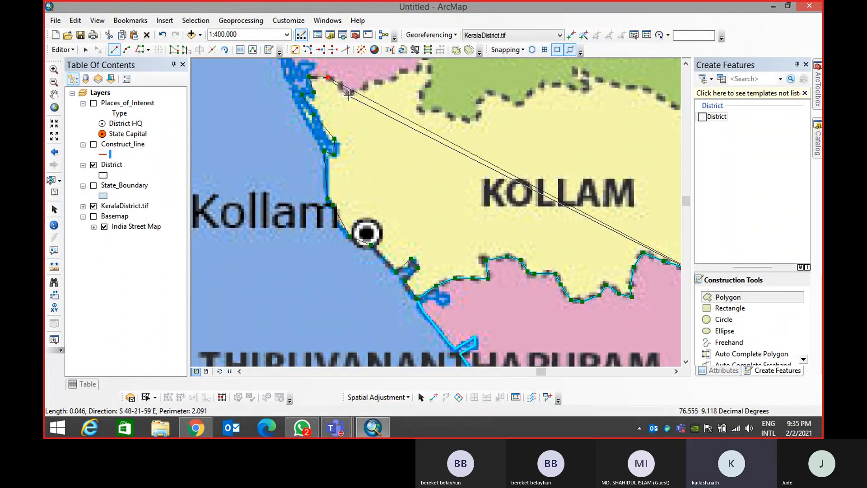
{"action": "left_click", "coordinate": [349, 94]}
{"action": "left_click", "coordinate": [389, 81]}
{"action": "left_click", "coordinate": [412, 68]}
{"action": "left_click_drag", "start_coordinate": [420, 80], "coordinate": [343, 196]}
{"action": "left_click", "coordinate": [348, 170]}
Trace the Kollam–Pathanamthitta boundary from the Alappuzha junction around Pathanamthitta's southwestern bulge
{"action": "left_click", "coordinate": [352, 183]}
{"action": "left_click", "coordinate": [346, 206]}
{"action": "left_click", "coordinate": [340, 222]}
{"action": "left_click", "coordinate": [350, 229]}
{"action": "left_click", "coordinate": [367, 226]}
{"action": "left_click", "coordinate": [391, 235]}
{"action": "left_click", "coordinate": [401, 229]}
{"action": "left_click", "coordinate": [401, 216]}
Continue along the rest of the Kollam–Pathanamthitta boundary, around the small notch, to Kollam's northeastern corner
{"action": "left_click", "coordinate": [417, 207]}
{"action": "left_click", "coordinate": [451, 211]}
{"action": "left_click", "coordinate": [461, 200]}
{"action": "left_click", "coordinate": [497, 207]}
{"action": "left_click", "coordinate": [508, 205]}
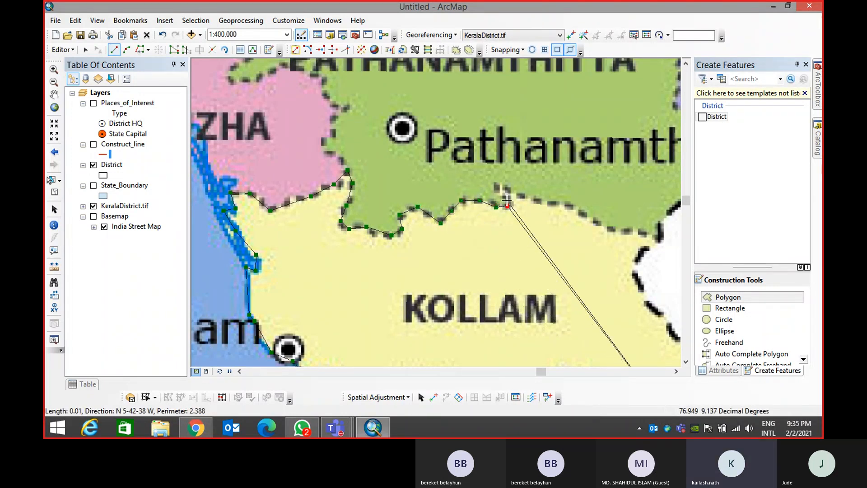
{"action": "left_click", "coordinate": [506, 188]}
{"action": "left_click", "coordinate": [537, 201]}
{"action": "left_click", "coordinate": [567, 205]}
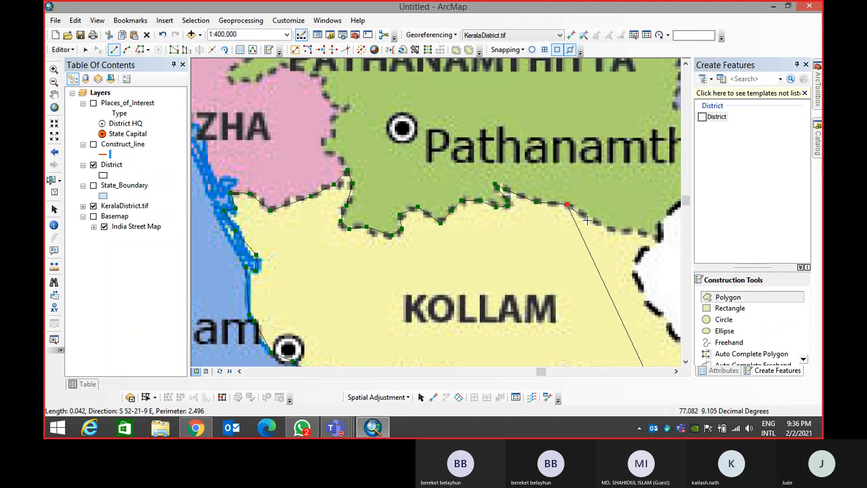
{"action": "left_click", "coordinate": [589, 221]}
{"action": "left_click", "coordinate": [615, 230]}
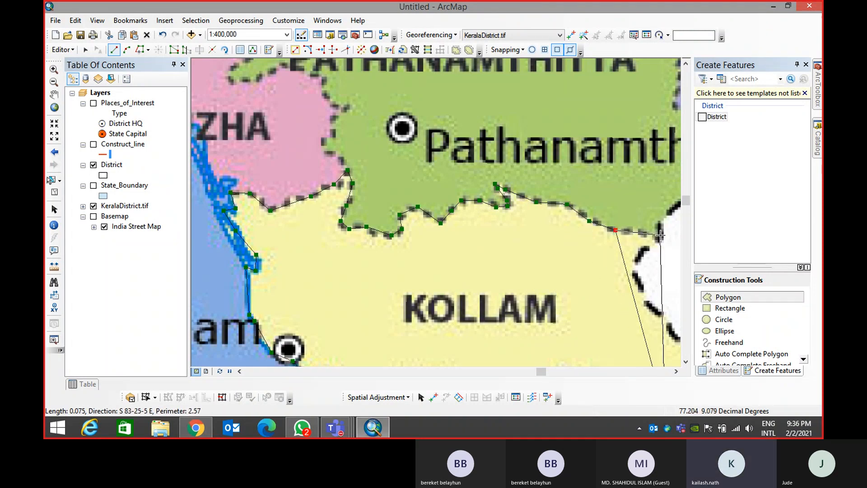
{"action": "left_click", "coordinate": [660, 235]}
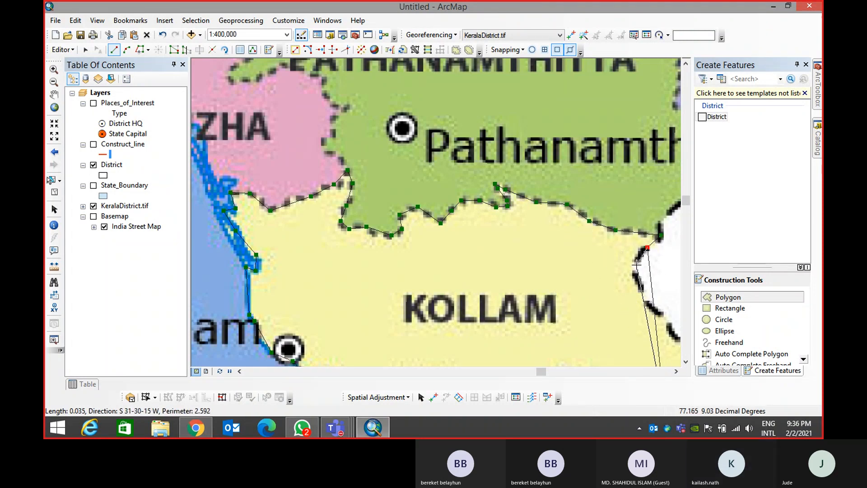
Trace Kollam's eastern boundary south towards the Thiruvananthapuram junction and finish the District polygon
{"action": "left_click", "coordinate": [650, 306]}
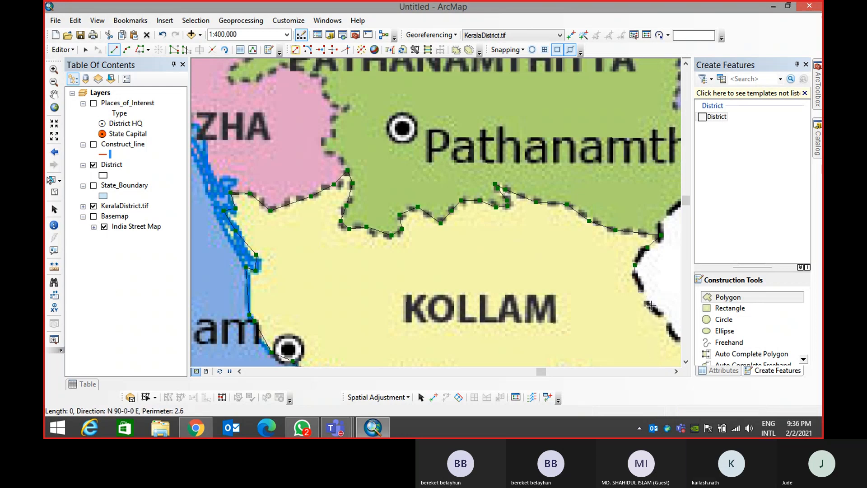
{"action": "left_click_drag", "start_coordinate": [605, 320], "coordinate": [316, 104]}
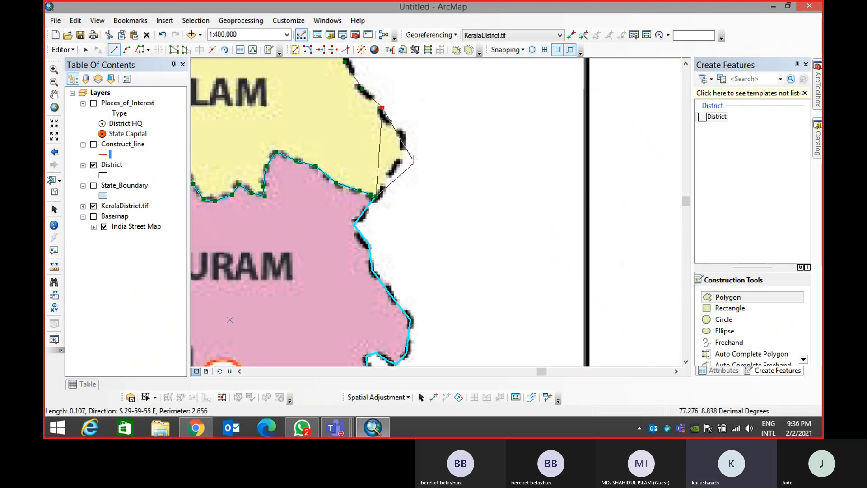
{"action": "left_click", "coordinate": [403, 134]}
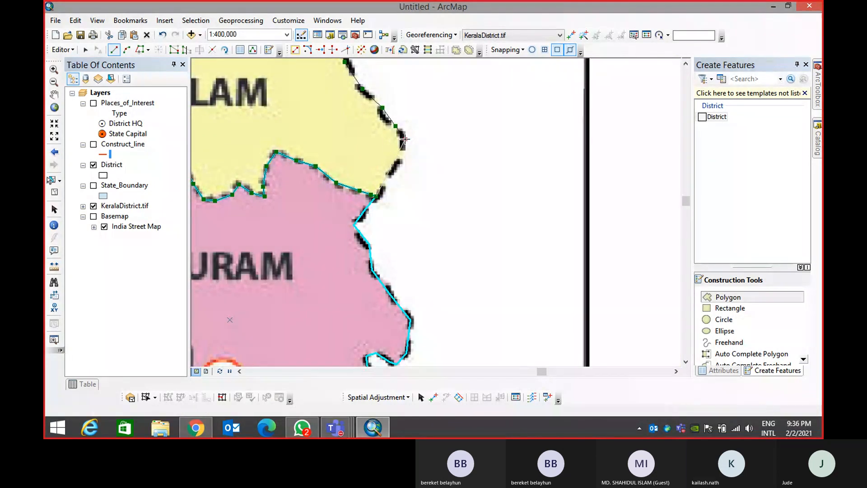
{"action": "double_click", "coordinate": [398, 163]}
Start a new District polygon at Kollam's northeastern vertex and trace Pathanamthitta's eastern boundary up to the Idukki junction
{"action": "scroll", "coordinate": [407, 201], "scroll_direction": "up", "scroll_amount": 5}
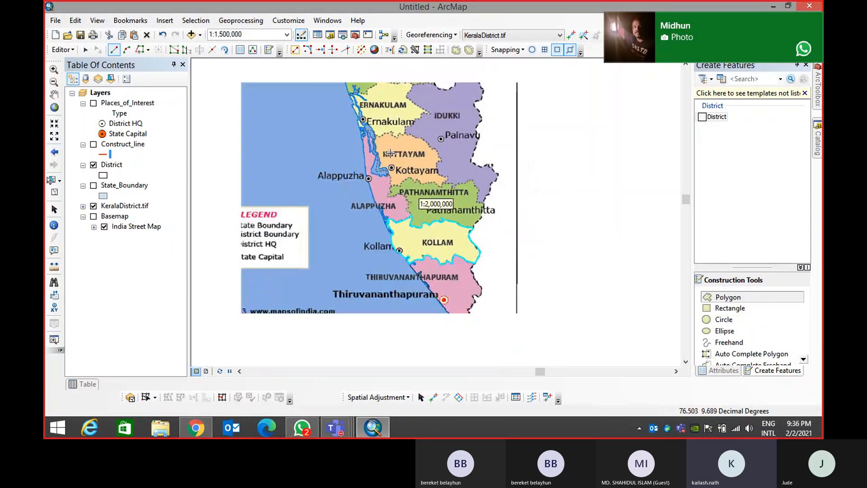
{"action": "scroll", "coordinate": [387, 154], "scroll_direction": "down", "scroll_amount": 2}
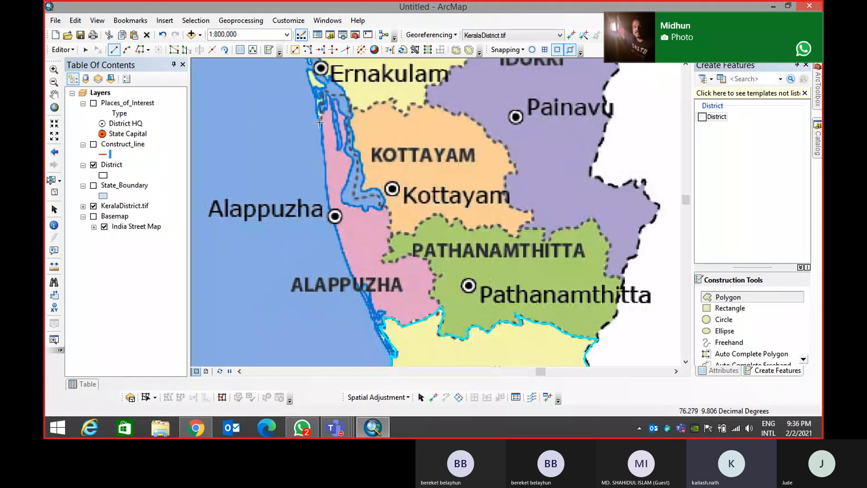
{"action": "scroll", "coordinate": [319, 120], "scroll_direction": "up", "scroll_amount": 2}
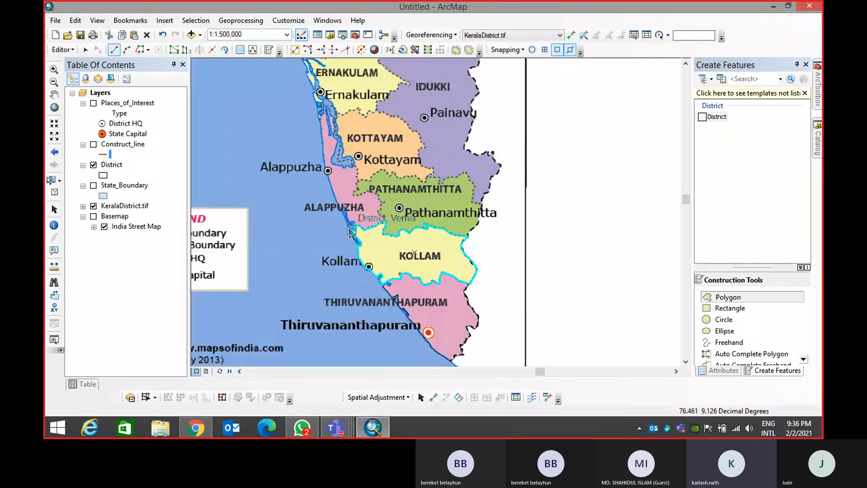
{"action": "scroll", "coordinate": [352, 235], "scroll_direction": "down", "scroll_amount": 2}
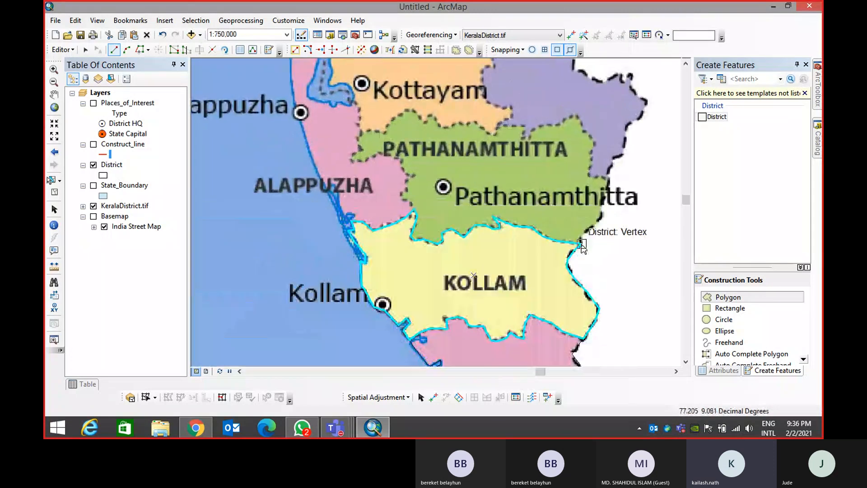
{"action": "left_click", "coordinate": [581, 245]}
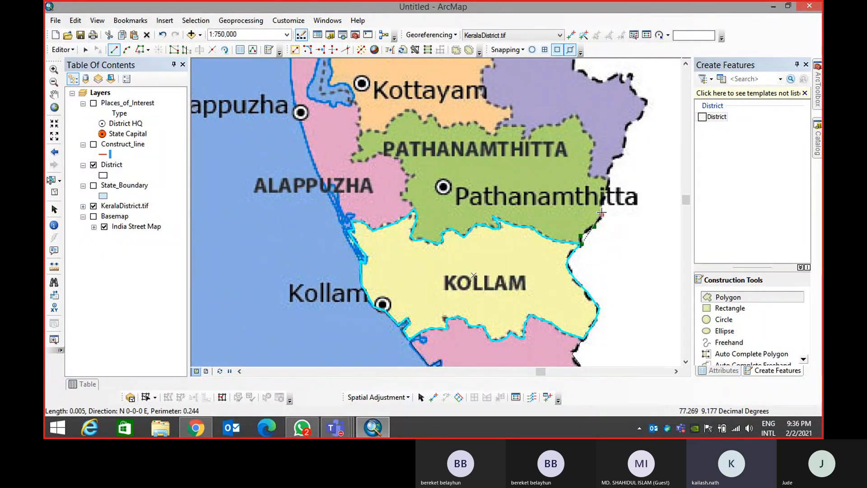
{"action": "left_click", "coordinate": [610, 179]}
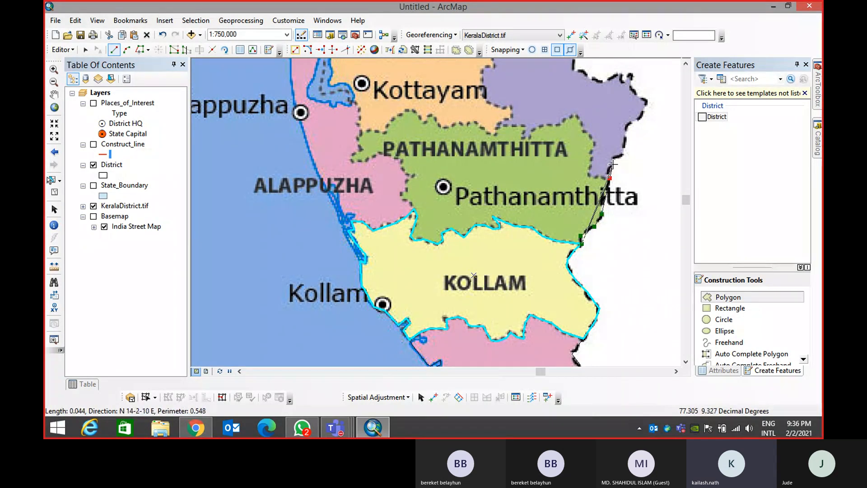
Trace Idukki's southeastern boundary from the Pathanamthitta junction around the bulge to the inner corner on its eastern side
{"action": "left_click", "coordinate": [614, 157]}
{"action": "left_click", "coordinate": [624, 154]}
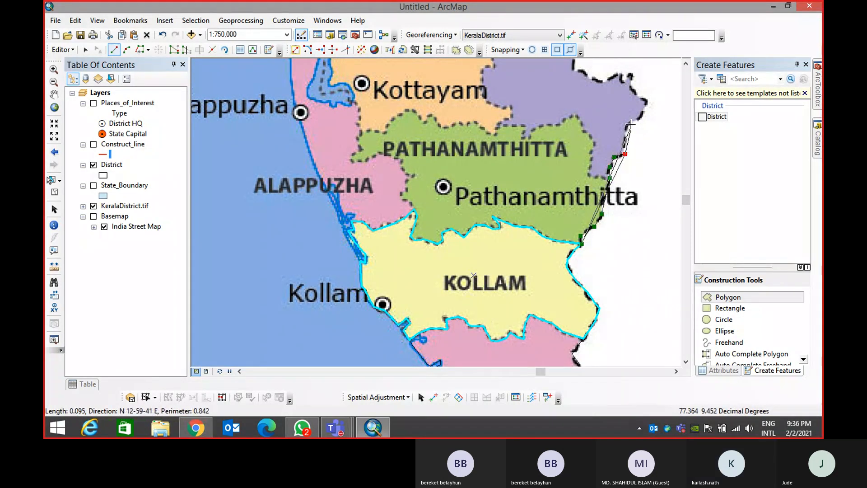
{"action": "key", "text": "ctrl+z"}
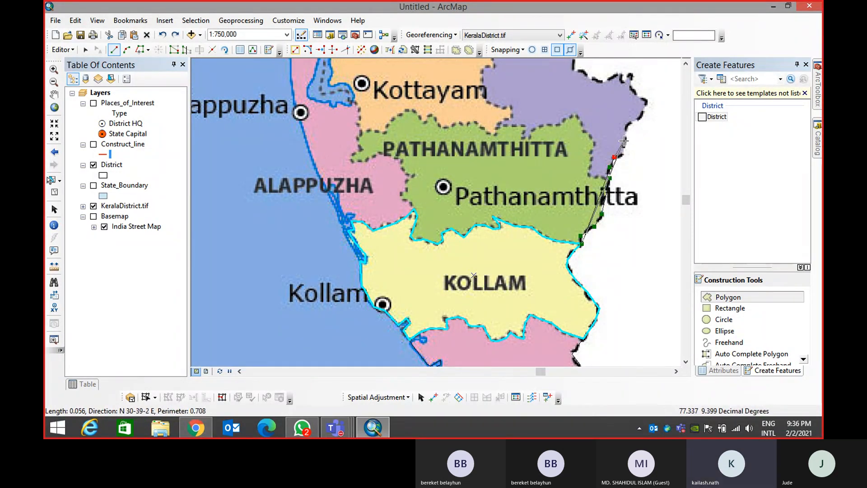
{"action": "left_click", "coordinate": [638, 119]}
{"action": "left_click", "coordinate": [645, 97]}
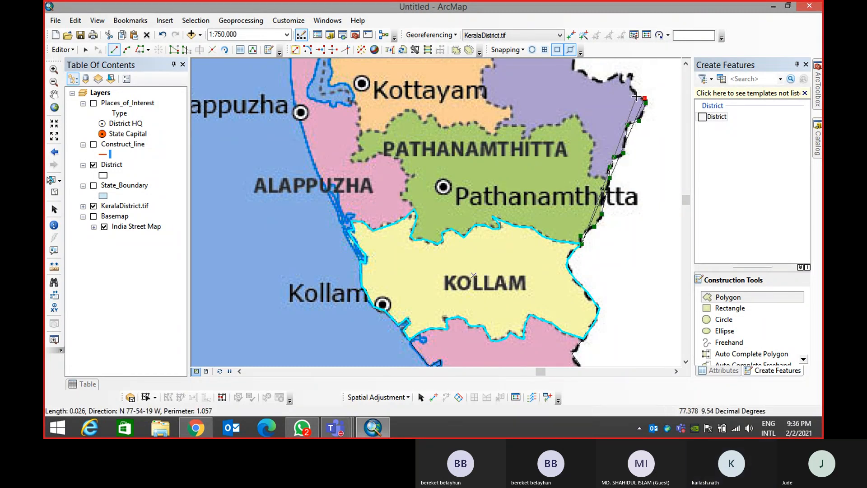
{"action": "left_click", "coordinate": [631, 81]}
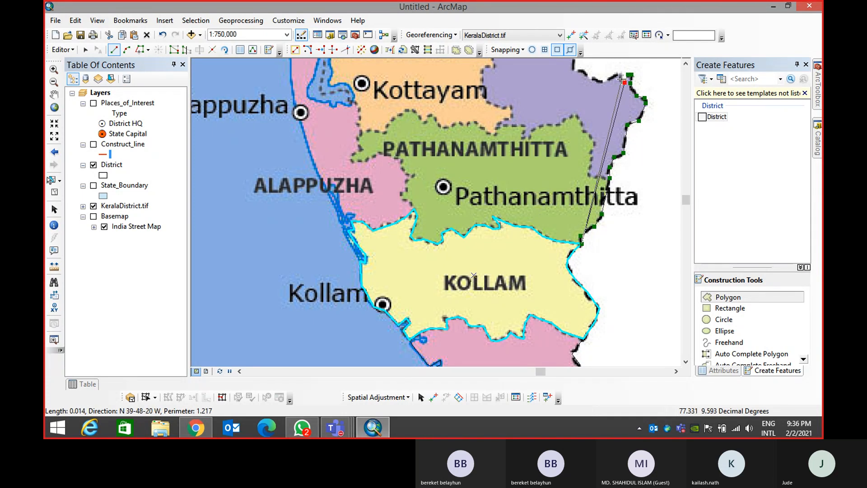
{"action": "left_click", "coordinate": [598, 82]}
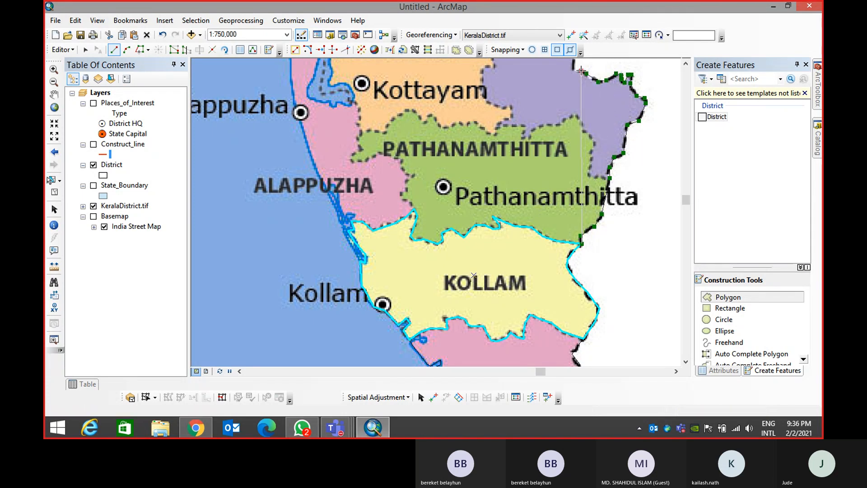
{"action": "left_click", "coordinate": [574, 70]}
Continue the District polygon north along Idukki's eastern boundary, past Painavu, to the notch in the border
{"action": "left_click_drag", "start_coordinate": [555, 115], "coordinate": [513, 315]}
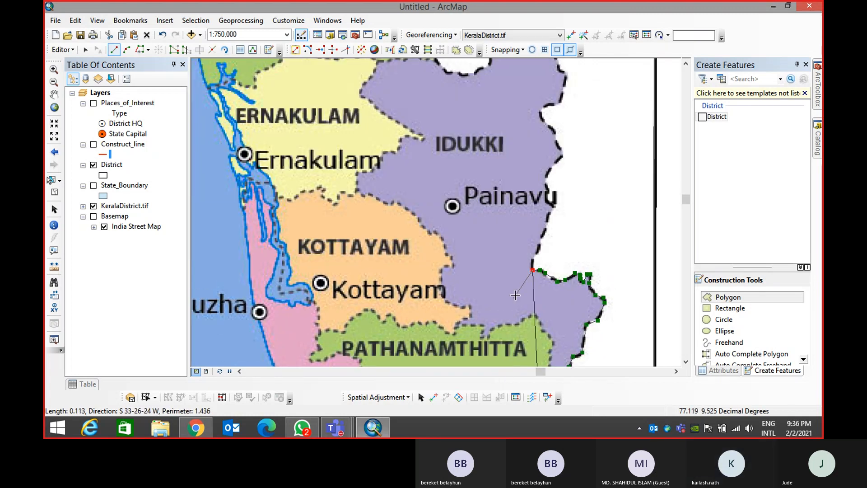
{"action": "left_click", "coordinate": [550, 213]}
{"action": "left_click", "coordinate": [557, 194]}
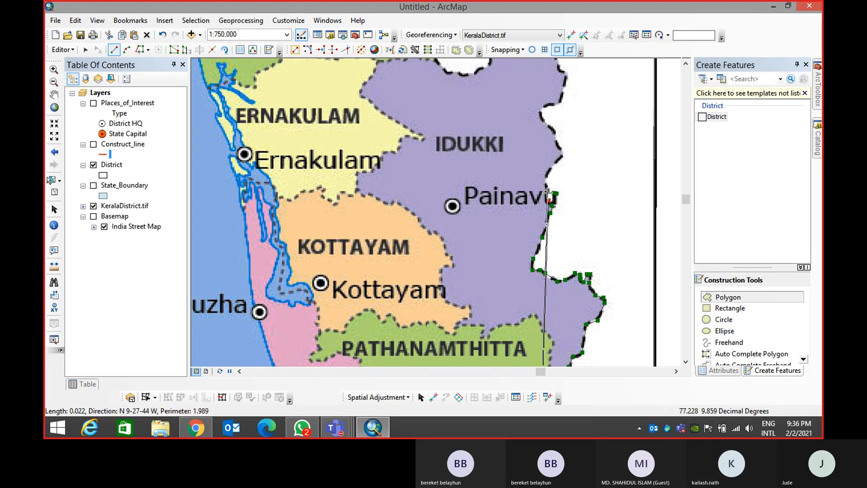
{"action": "left_click", "coordinate": [548, 184]}
{"action": "left_click", "coordinate": [564, 155]}
{"action": "left_click", "coordinate": [555, 136]}
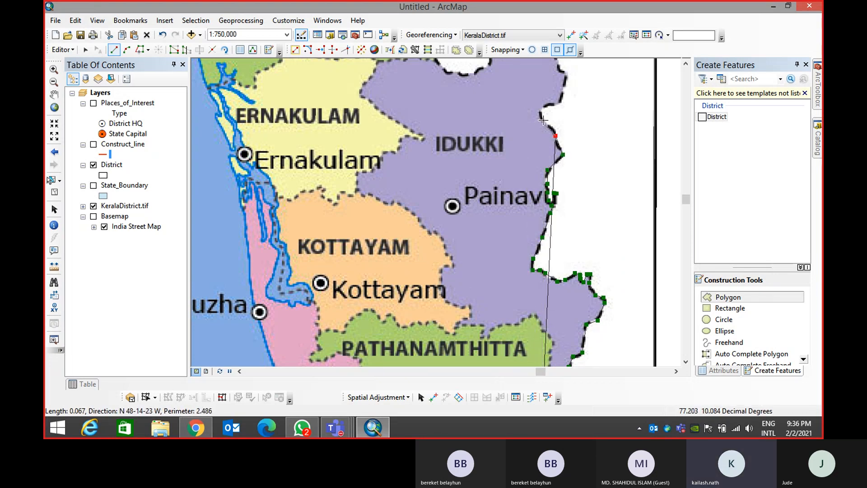
{"action": "left_click", "coordinate": [542, 120]}
{"action": "left_click", "coordinate": [542, 108]}
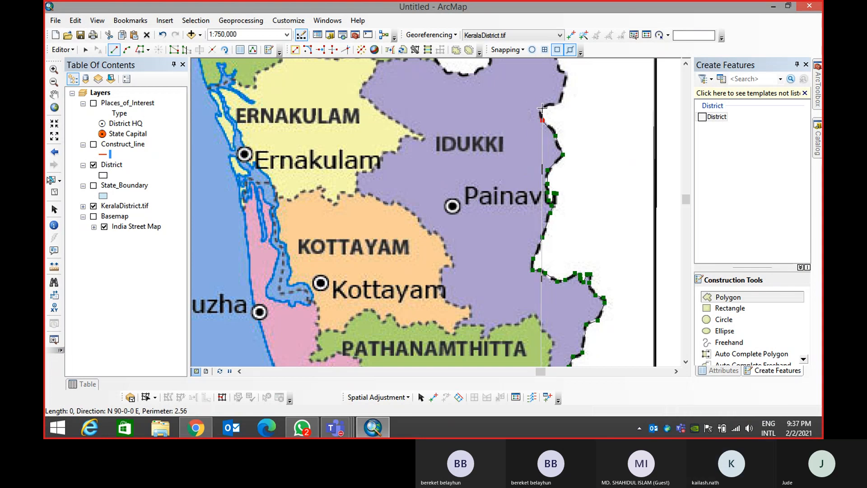
Trace Idukki's eastern boundary from the notch up towards its northeastern corner
{"action": "left_click", "coordinate": [551, 104]}
{"action": "left_click", "coordinate": [558, 102]}
{"action": "left_click", "coordinate": [561, 97]}
{"action": "left_click", "coordinate": [565, 77]}
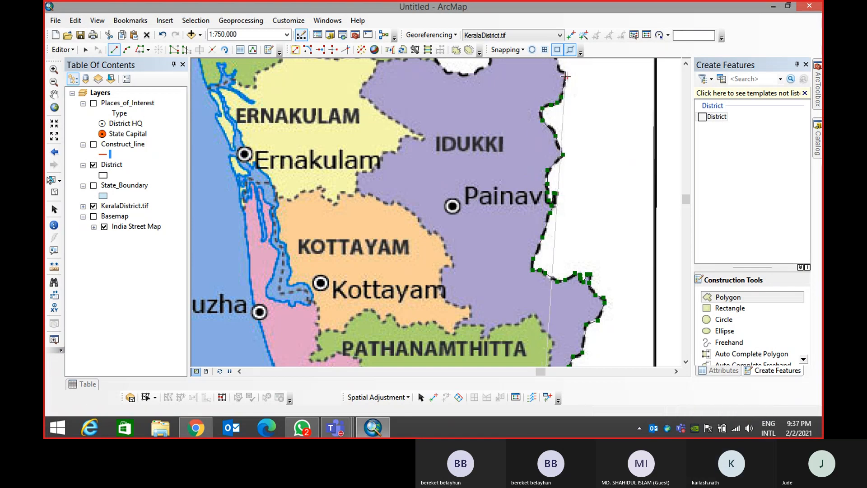
{"action": "left_click_drag", "start_coordinate": [524, 101], "coordinate": [549, 249]}
{"action": "left_click", "coordinate": [587, 217]}
{"action": "left_click", "coordinate": [583, 215]}
{"action": "left_click", "coordinate": [580, 201]}
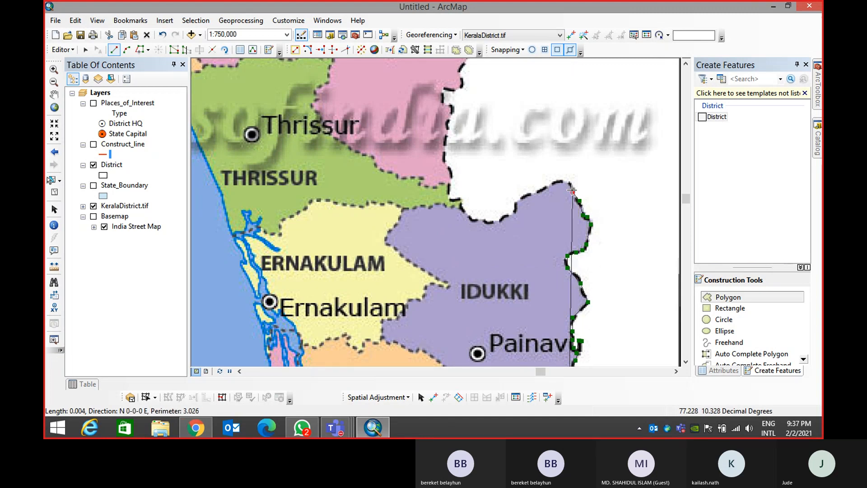
Trace Idukki's northern boundary west through the dip to the Thrissur junction and around Thrissur's eastern tip
{"action": "left_click", "coordinate": [568, 183]}
{"action": "left_click", "coordinate": [523, 198]}
{"action": "left_click", "coordinate": [506, 218]}
{"action": "left_click", "coordinate": [476, 221]}
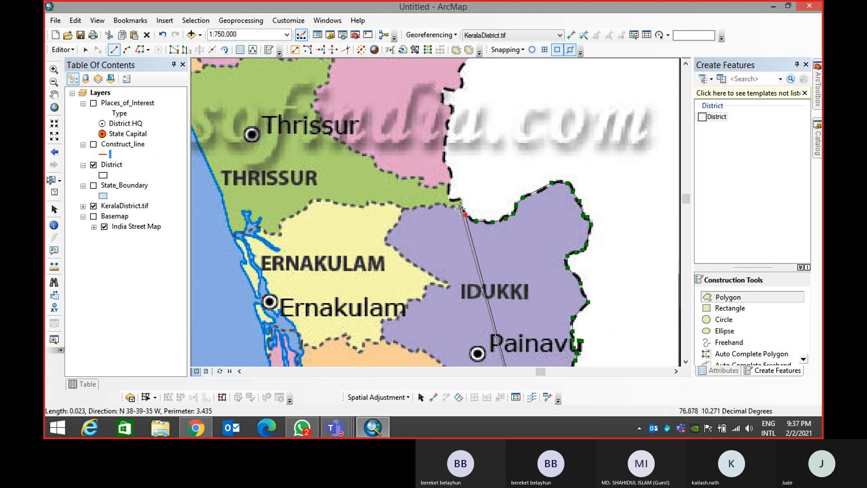
{"action": "left_click", "coordinate": [459, 208]}
{"action": "left_click", "coordinate": [458, 198]}
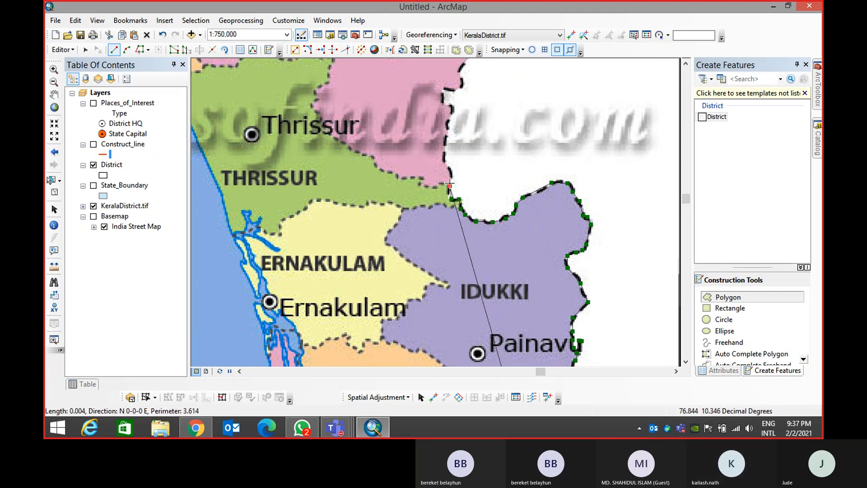
Trace Palakkad's southeastern boundary north from the Thrissur junction and around the small step in the border
{"action": "left_click", "coordinate": [445, 143]}
{"action": "left_click", "coordinate": [451, 123]}
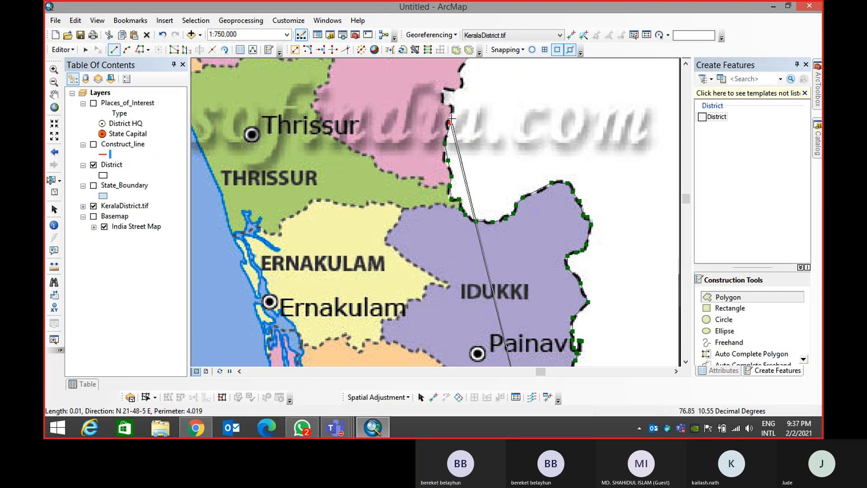
{"action": "left_click", "coordinate": [453, 111]}
{"action": "left_click", "coordinate": [452, 105]}
{"action": "left_click", "coordinate": [444, 101]}
{"action": "left_click", "coordinate": [445, 87]}
{"action": "left_click", "coordinate": [458, 89]}
{"action": "double_click", "coordinate": [460, 88]}
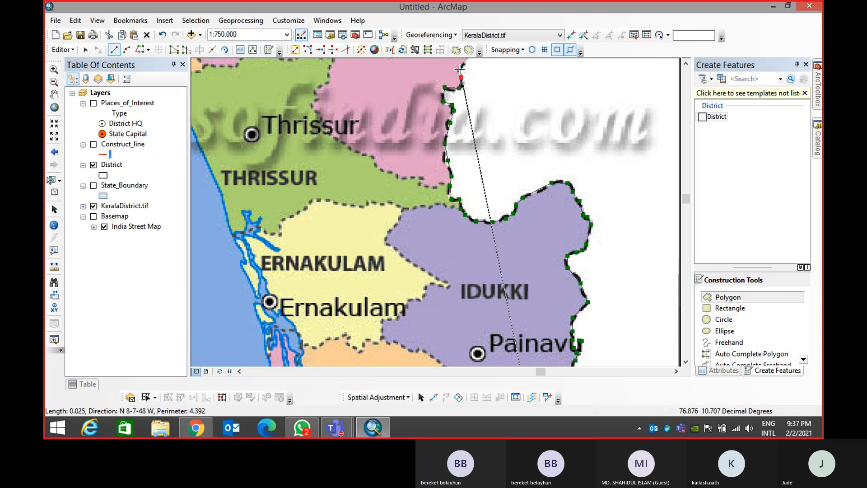
{"action": "left_click", "coordinate": [460, 69]}
Continue along Palakkad's eastern boundary around the bulge beside the Palakkad headquarters label and into the large indentation
{"action": "left_click_drag", "start_coordinate": [459, 69], "coordinate": [433, 221]}
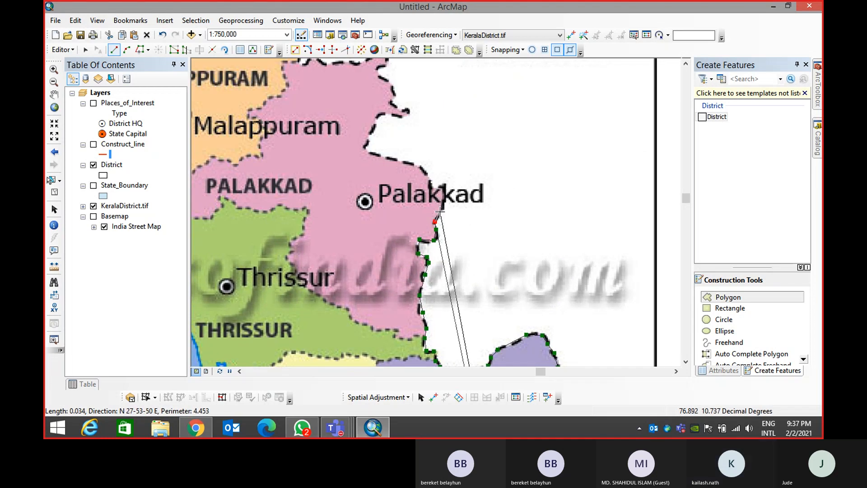
{"action": "left_click", "coordinate": [443, 194]}
{"action": "left_click", "coordinate": [421, 168]}
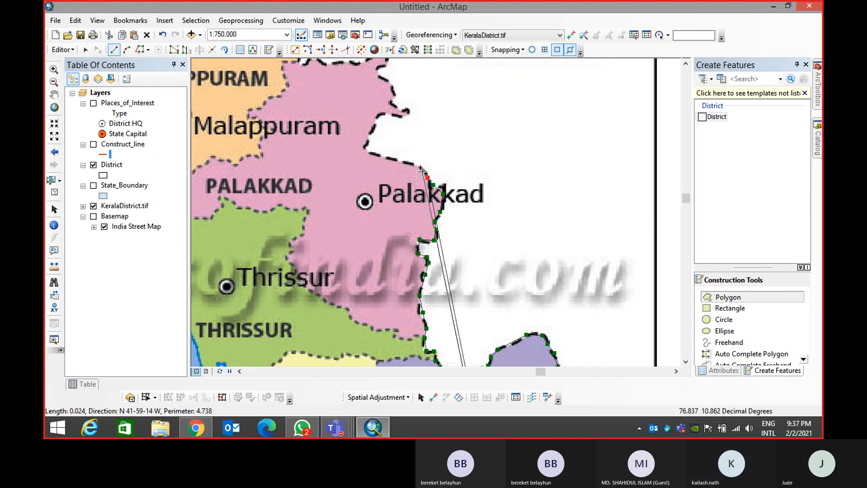
{"action": "left_click", "coordinate": [404, 160]}
{"action": "left_click", "coordinate": [366, 149]}
{"action": "left_click", "coordinate": [371, 139]}
{"action": "left_click", "coordinate": [378, 124]}
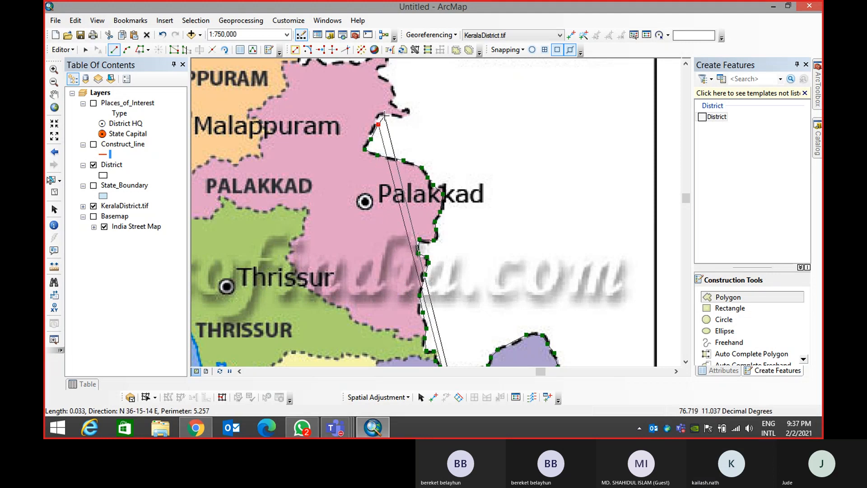
Trace around Palakkad's narrow eastern spur and up the northeastern edge of the district
{"action": "left_click", "coordinate": [405, 115]}
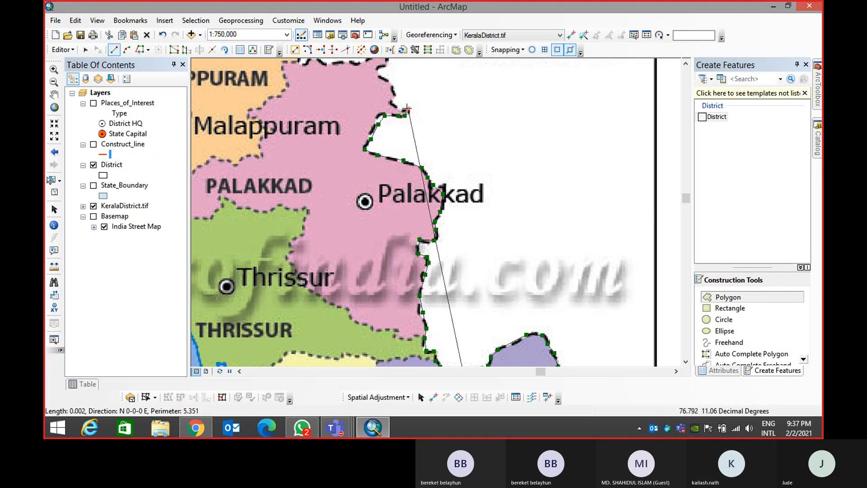
{"action": "left_click", "coordinate": [393, 107]}
{"action": "left_click", "coordinate": [394, 98]}
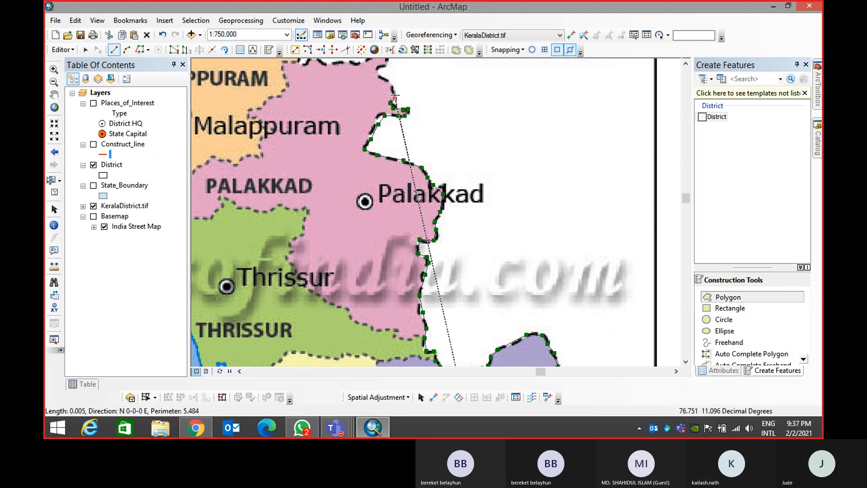
{"action": "left_click", "coordinate": [393, 90]}
{"action": "left_click", "coordinate": [391, 85]}
{"action": "left_click", "coordinate": [381, 76]}
{"action": "left_click", "coordinate": [382, 67]}
{"action": "left_click", "coordinate": [385, 66]}
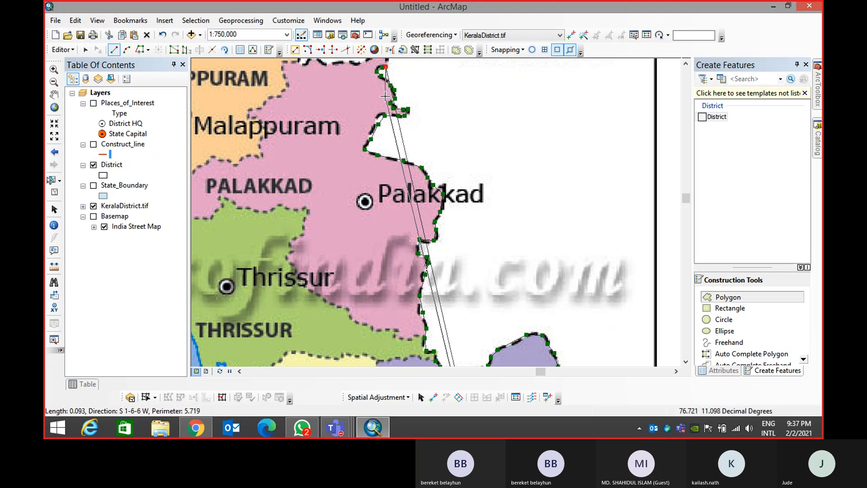
Trace around Palakkad's northeastern tip and west along its northern boundary towards Malappuram
{"action": "left_click_drag", "start_coordinate": [385, 68], "coordinate": [430, 234]}
{"action": "left_click", "coordinate": [434, 217]}
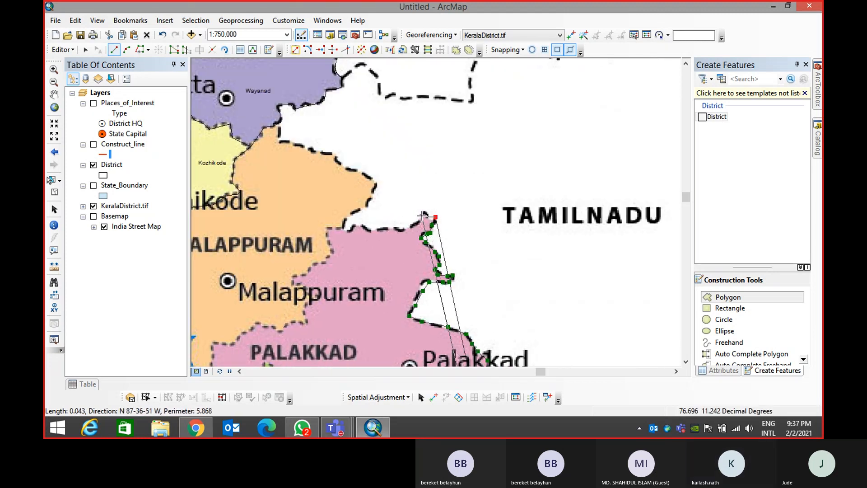
{"action": "left_click", "coordinate": [423, 212]}
{"action": "left_click", "coordinate": [409, 228]}
{"action": "left_click", "coordinate": [370, 231]}
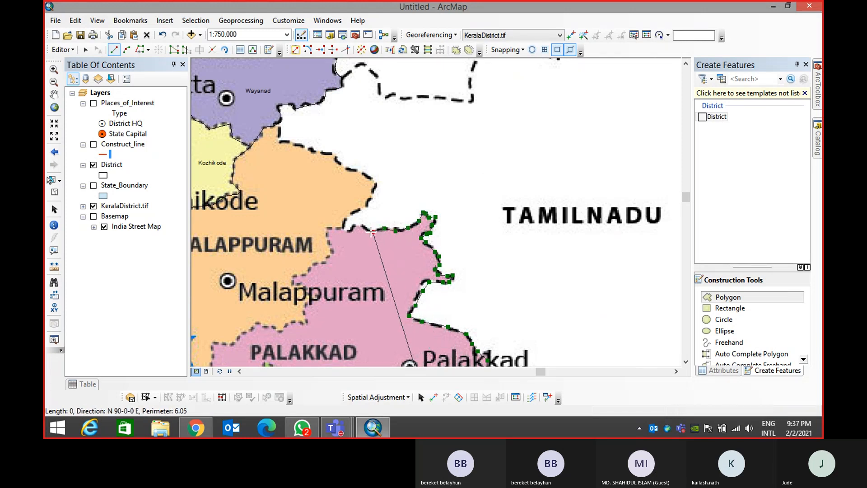
Trace Malappuram's eastern boundary from the Palakkad junction around the large bulge
{"action": "left_click", "coordinate": [347, 217]}
{"action": "left_click", "coordinate": [370, 200]}
{"action": "left_click", "coordinate": [375, 191]}
{"action": "left_click", "coordinate": [376, 181]}
{"action": "left_click", "coordinate": [363, 173]}
{"action": "left_click", "coordinate": [350, 169]}
{"action": "left_click", "coordinate": [337, 163]}
{"action": "left_click", "coordinate": [332, 152]}
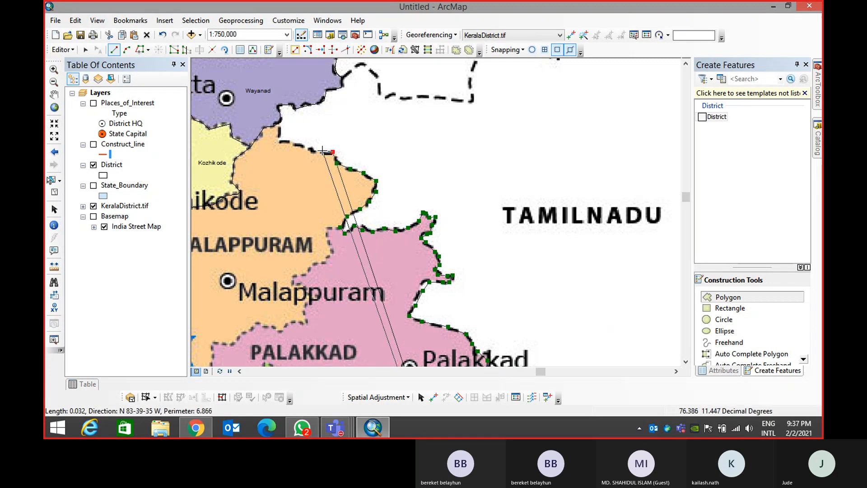
Continue along Malappuram's northeastern boundary up to its northern corner beside Wayanad
{"action": "left_click", "coordinate": [316, 151]}
{"action": "left_click", "coordinate": [304, 147]}
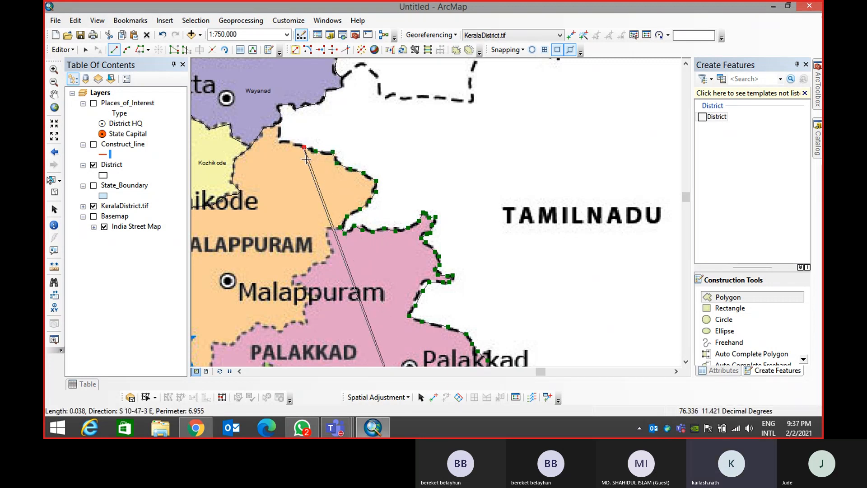
{"action": "left_click", "coordinate": [284, 141]}
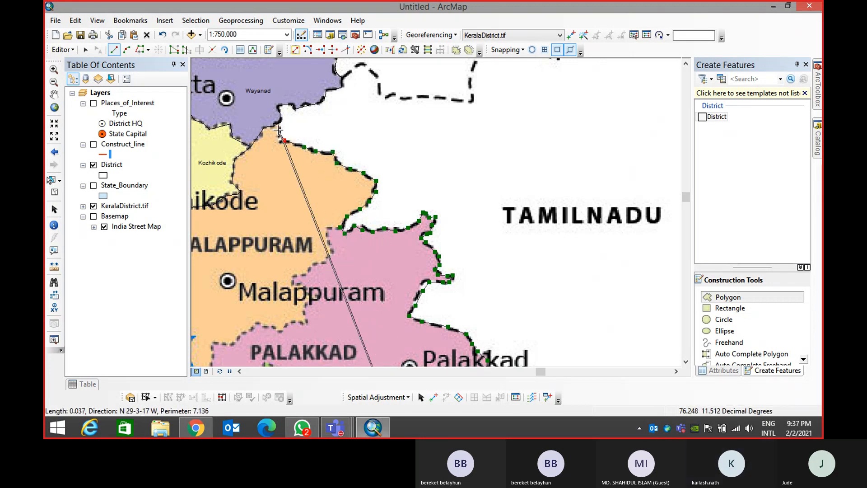
{"action": "left_click", "coordinate": [279, 130]}
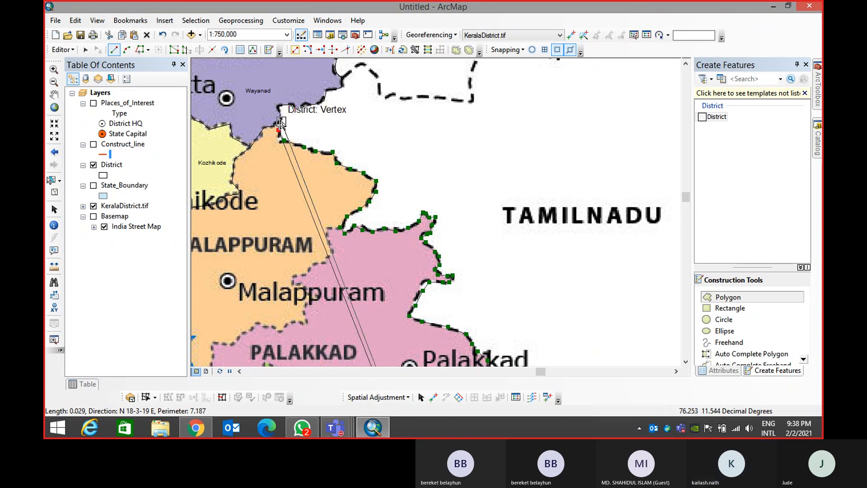
{"action": "scroll", "coordinate": [277, 119], "scroll_direction": "up", "scroll_amount": 3}
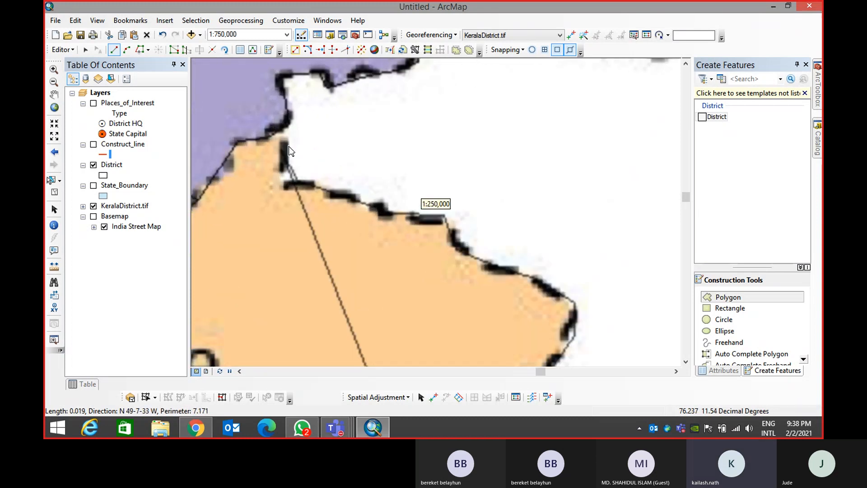
{"action": "left_click", "coordinate": [284, 131]}
Use the Trace tool to follow Wayanad's existing edge along Malappuram to the Kozhikode junction
{"action": "scroll", "coordinate": [286, 135], "scroll_direction": "down", "scroll_amount": 3}
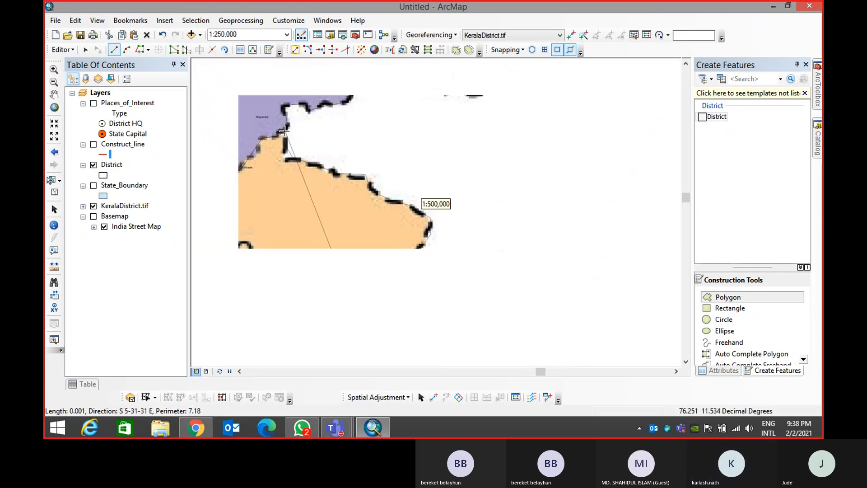
{"action": "scroll", "coordinate": [276, 137], "scroll_direction": "up", "scroll_amount": 3}
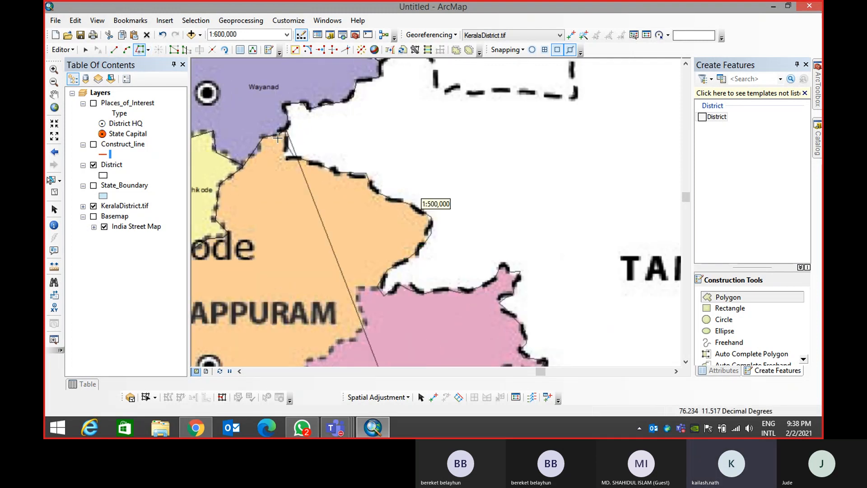
{"action": "left_click", "coordinate": [282, 129]}
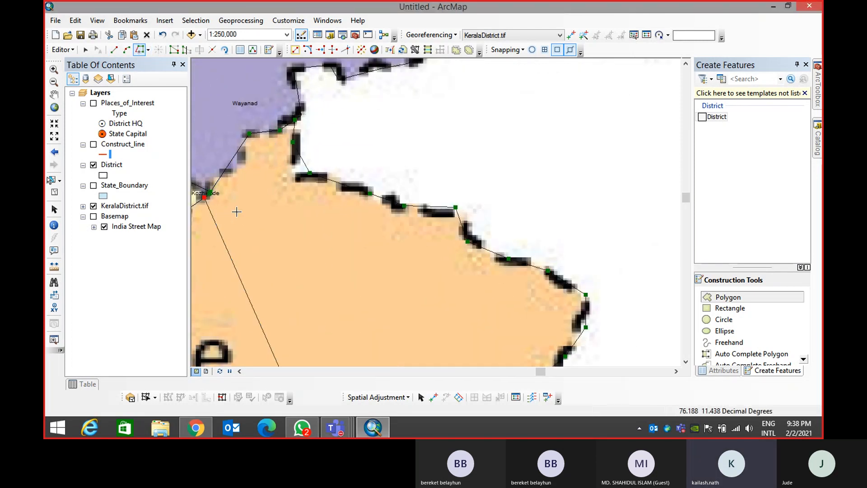
Trace Kozhikode's existing edge along Malappuram to the river near the coast and switch back to straight segments
{"action": "scroll", "coordinate": [385, 179], "scroll_direction": "down", "scroll_amount": 2}
{"action": "scroll", "coordinate": [384, 178], "scroll_direction": "down", "scroll_amount": 1}
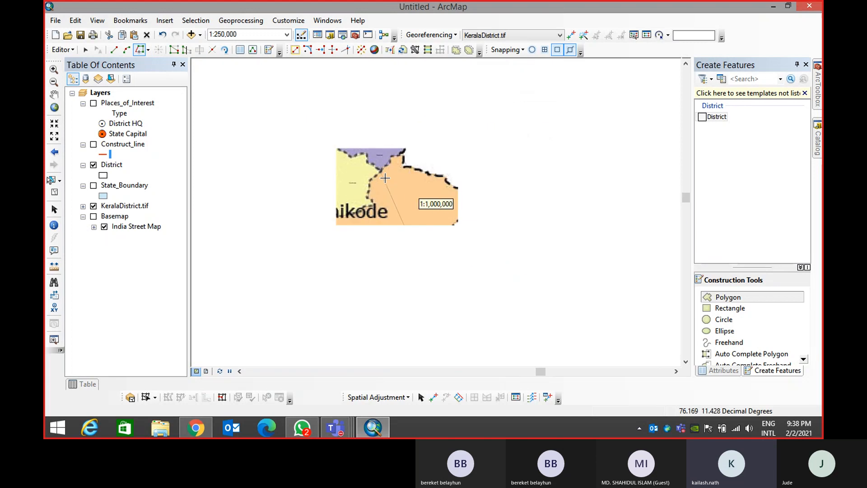
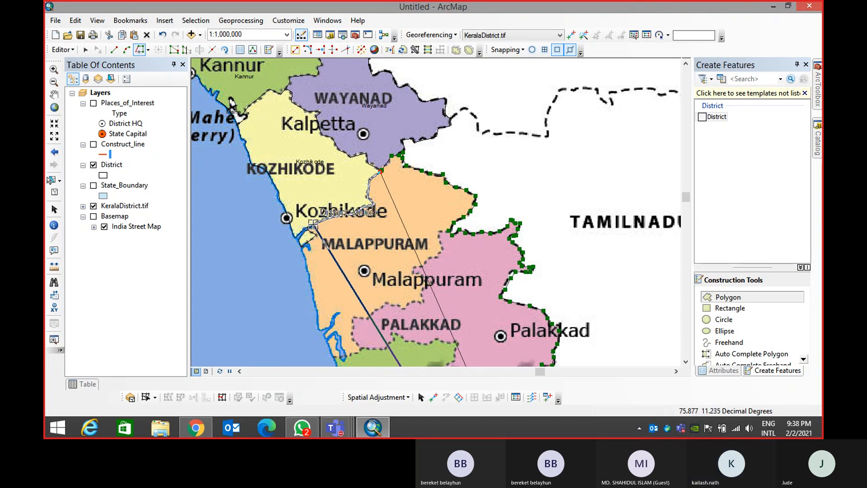
{"action": "scroll", "coordinate": [306, 229], "scroll_direction": "down", "scroll_amount": 2}
{"action": "scroll", "coordinate": [306, 229], "scroll_direction": "down", "scroll_amount": 2}
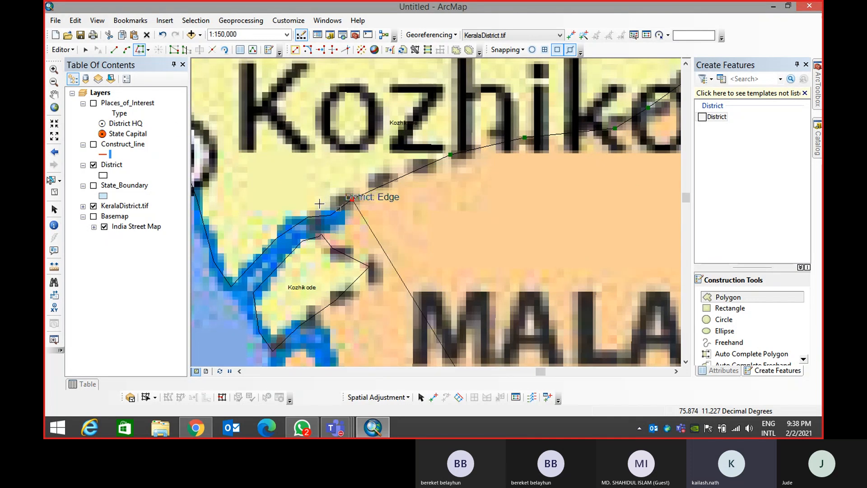
{"action": "left_click", "coordinate": [114, 53]}
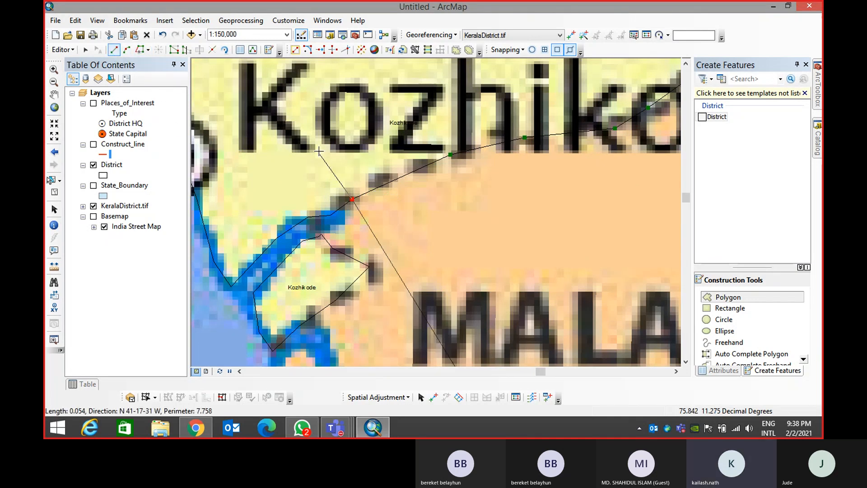
Carry the District sketch across the river to the small detached Kozhikode polygon and trace its eastern edge to the next inlet
{"action": "left_click", "coordinate": [340, 209]}
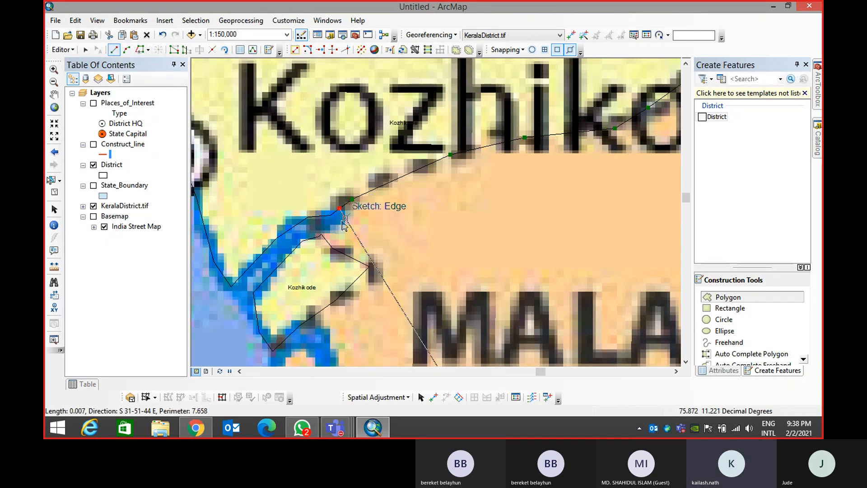
{"action": "left_click", "coordinate": [349, 222]}
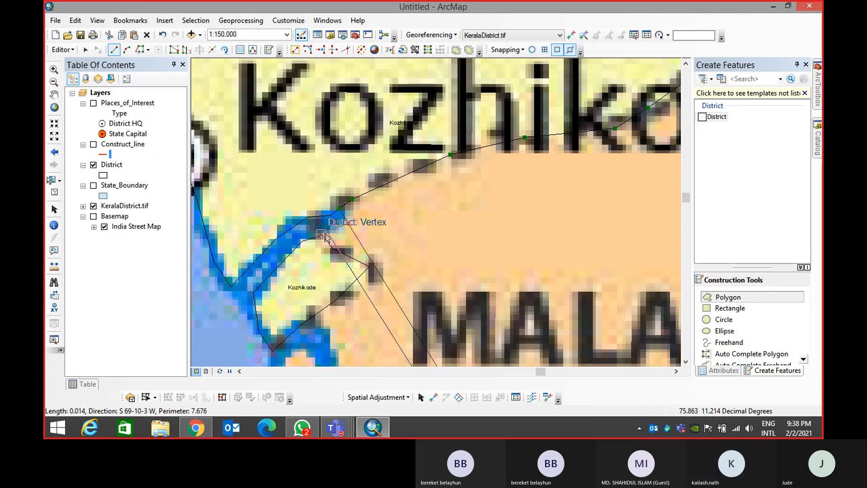
{"action": "left_click", "coordinate": [320, 234]}
{"action": "left_click", "coordinate": [140, 50]}
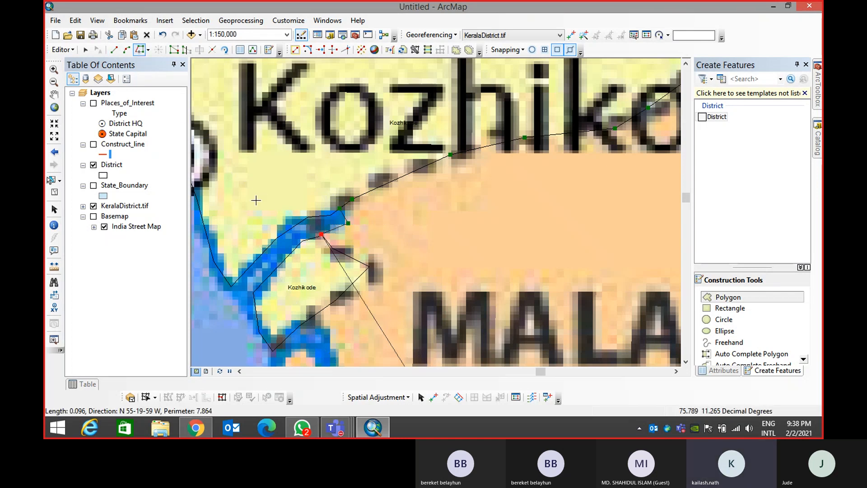
{"action": "left_click", "coordinate": [332, 249]}
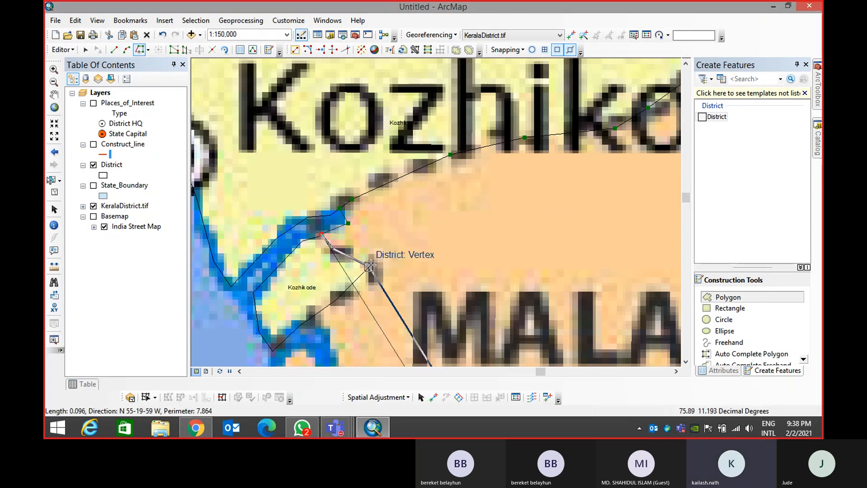
{"action": "left_click", "coordinate": [314, 316]}
Sketch straight segments around the small inlet south of Kozhikode and down Malappuram's coastline
{"action": "scroll", "coordinate": [325, 323], "scroll_direction": "down", "scroll_amount": 4}
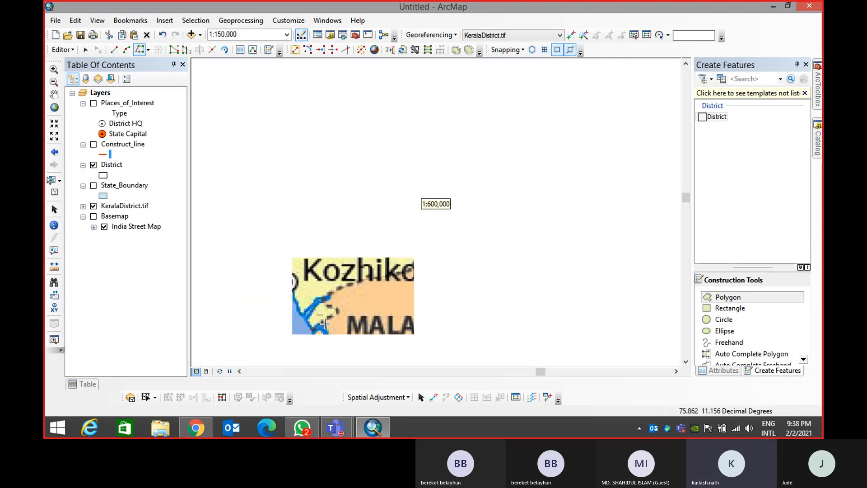
{"action": "left_click_drag", "start_coordinate": [367, 329], "coordinate": [354, 231]}
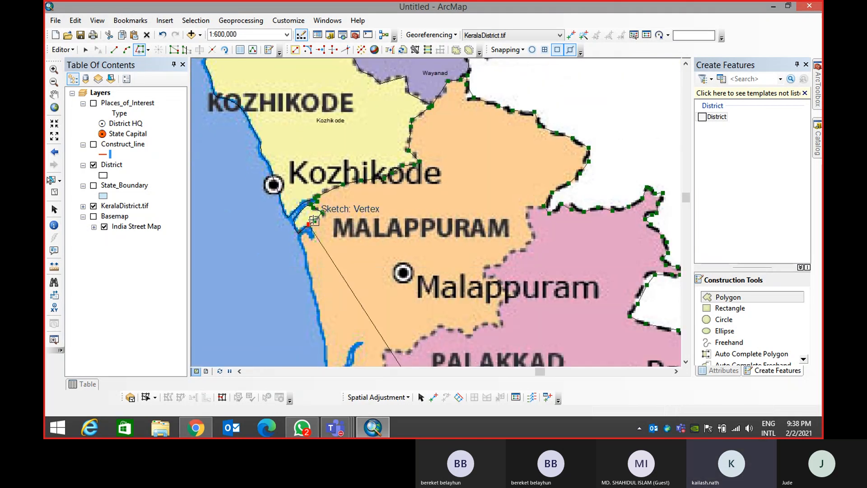
{"action": "left_click", "coordinate": [114, 51]}
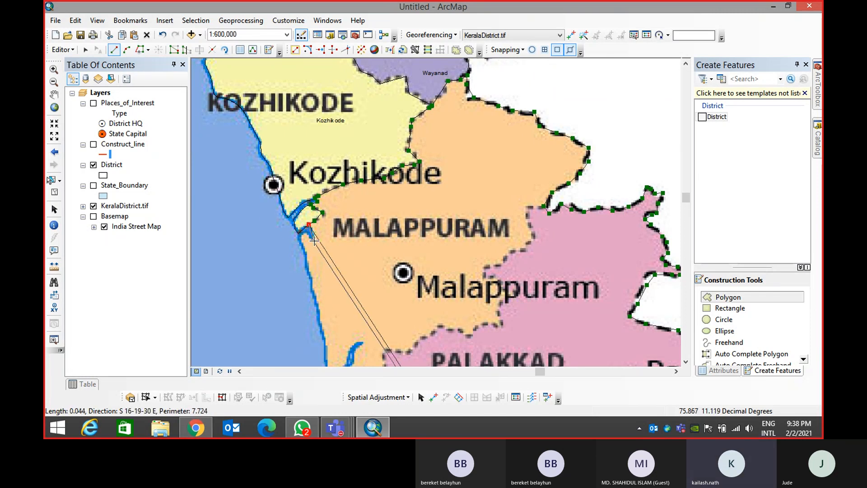
{"action": "left_click", "coordinate": [314, 238]}
{"action": "left_click", "coordinate": [307, 233]}
{"action": "left_click", "coordinate": [300, 235]}
{"action": "left_click", "coordinate": [300, 244]}
{"action": "left_click", "coordinate": [306, 257]}
{"action": "left_click", "coordinate": [312, 288]}
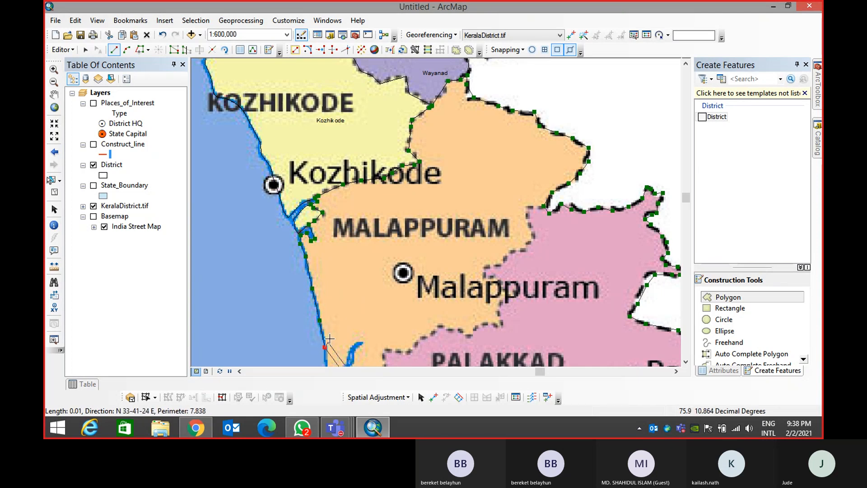
Continue the sketch from Malappuram's southern coast into the river inlet west of Palakkad, following its northern bank to the tip
{"action": "left_click_drag", "start_coordinate": [355, 281], "coordinate": [455, 90]}
{"action": "left_click", "coordinate": [427, 176]}
{"action": "left_click", "coordinate": [446, 169]}
{"action": "left_click", "coordinate": [450, 155]}
{"action": "right_click", "coordinate": [462, 151]}
{"action": "left_click", "coordinate": [459, 153]}
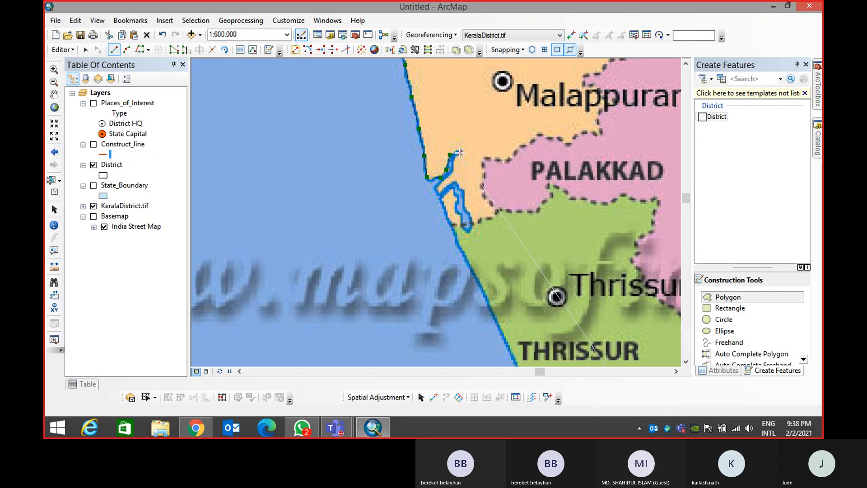
Continue the District polygon sketch around the two narrow coastal inlets at Malappuram's southern edge
{"action": "left_click", "coordinate": [451, 177]}
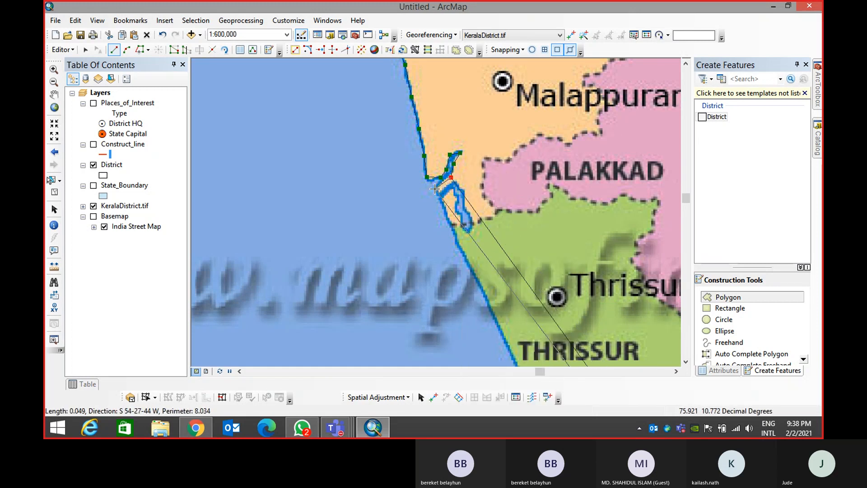
{"action": "left_click", "coordinate": [452, 182]}
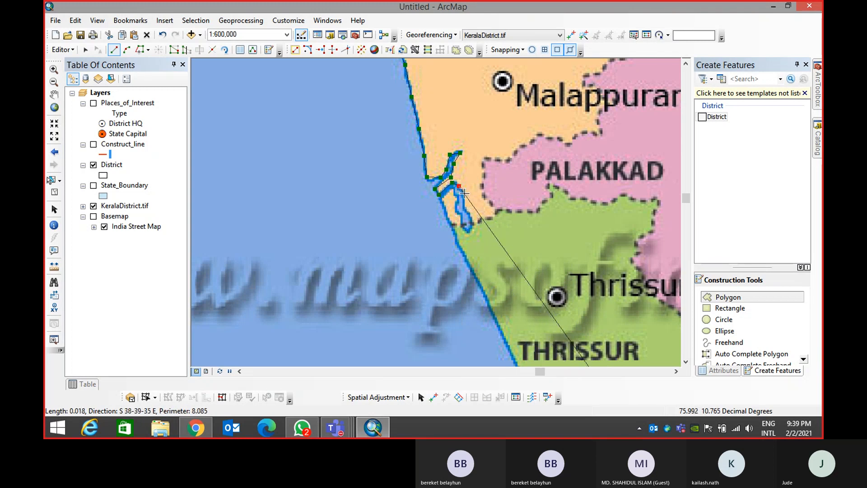
{"action": "left_click", "coordinate": [464, 198]}
{"action": "left_click", "coordinate": [471, 232]}
{"action": "left_click", "coordinate": [463, 226]}
{"action": "left_click", "coordinate": [458, 212]}
{"action": "left_click", "coordinate": [454, 198]}
{"action": "left_click", "coordinate": [453, 192]}
{"action": "left_click", "coordinate": [447, 189]}
{"action": "left_click", "coordinate": [441, 199]}
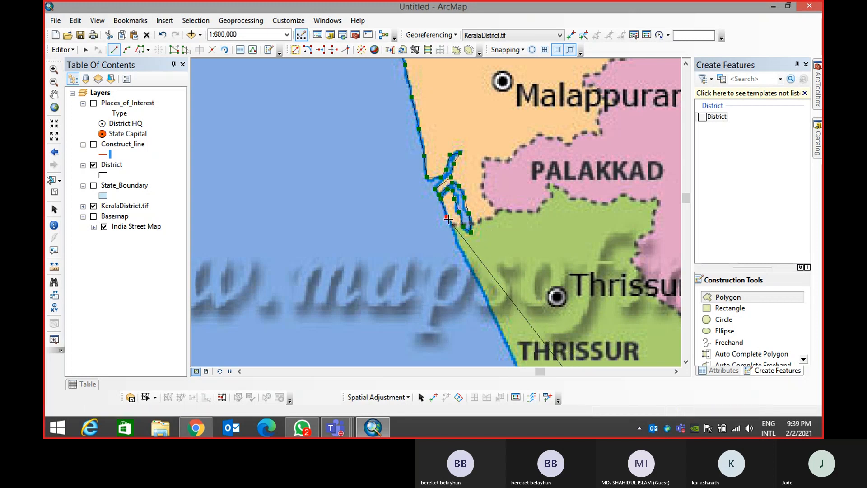
Extend the polygon sketch down the Thrissur coast to the Ernakulam border inlet and undo the last vertex placed
{"action": "left_click", "coordinate": [456, 233]}
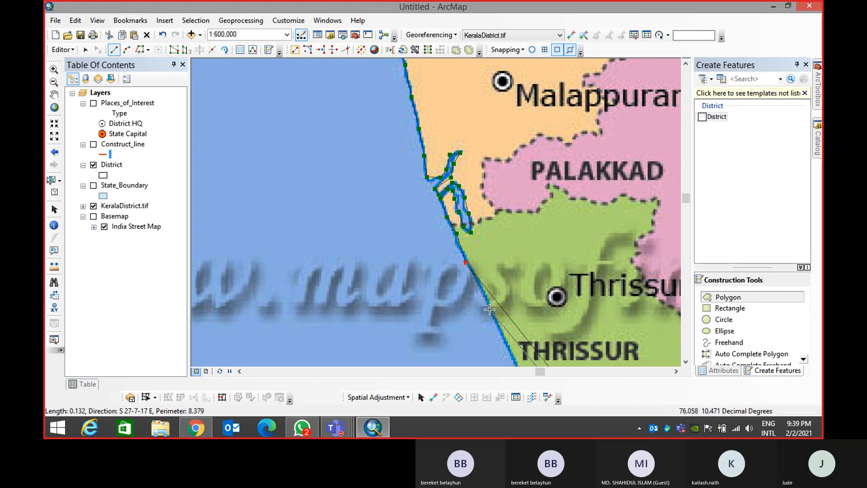
{"action": "left_click_drag", "start_coordinate": [538, 315], "coordinate": [374, 95]}
{"action": "left_click", "coordinate": [352, 141]}
{"action": "left_click", "coordinate": [360, 163]}
{"action": "left_click", "coordinate": [365, 189]}
{"action": "left_click", "coordinate": [369, 203]}
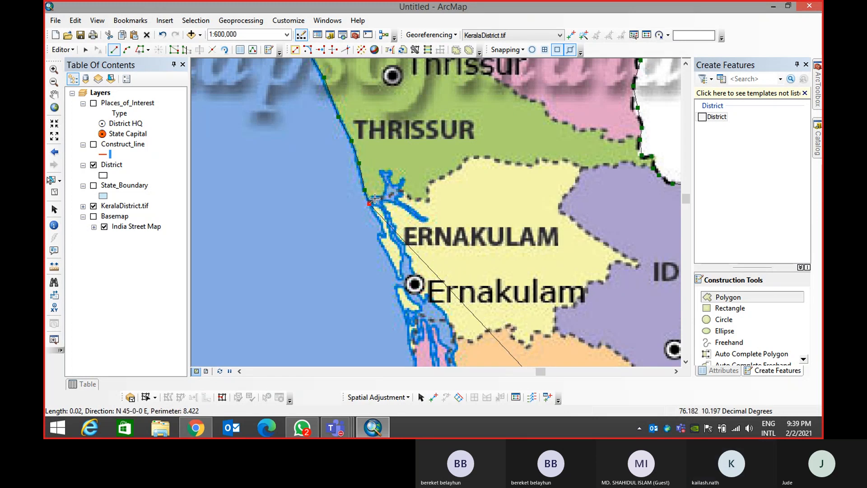
{"action": "key", "text": "ctrl+z"}
Trace the northern arms of the inlet between Thrissur and Ernakulam, starting from the end of the Thrissur coast
{"action": "scroll", "coordinate": [368, 198], "scroll_direction": "up", "scroll_amount": 2}
{"action": "scroll", "coordinate": [368, 198], "scroll_direction": "down", "scroll_amount": 2}
{"action": "scroll", "coordinate": [369, 199], "scroll_direction": "down", "scroll_amount": 3}
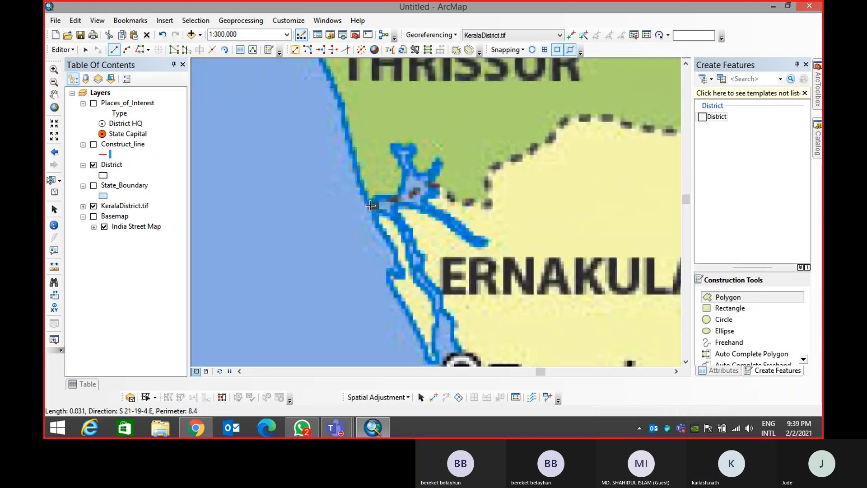
{"action": "left_click", "coordinate": [368, 198]}
{"action": "left_click", "coordinate": [389, 194]}
{"action": "left_click", "coordinate": [400, 190]}
{"action": "left_click", "coordinate": [402, 168]}
{"action": "left_click", "coordinate": [392, 148]}
{"action": "left_click", "coordinate": [403, 145]}
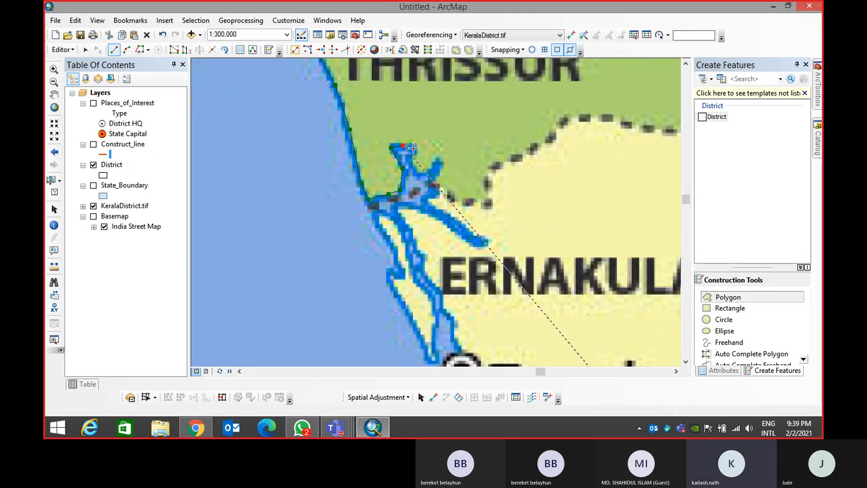
{"action": "left_click", "coordinate": [414, 148]}
{"action": "left_click", "coordinate": [409, 168]}
{"action": "left_click", "coordinate": [418, 176]}
{"action": "left_click", "coordinate": [432, 162]}
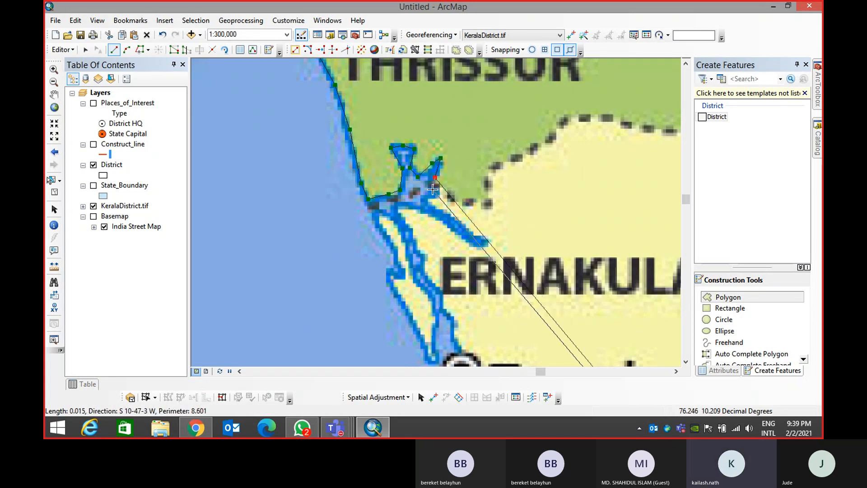
Trace around the inlet's long south-eastern arm above the ERNAKULAM label and back to the inlet mouth
{"action": "left_click", "coordinate": [434, 177]}
{"action": "left_click", "coordinate": [424, 196]}
{"action": "left_click", "coordinate": [479, 234]}
{"action": "left_click", "coordinate": [478, 244]}
{"action": "left_click", "coordinate": [469, 244]}
{"action": "left_click", "coordinate": [435, 220]}
{"action": "left_click", "coordinate": [420, 209]}
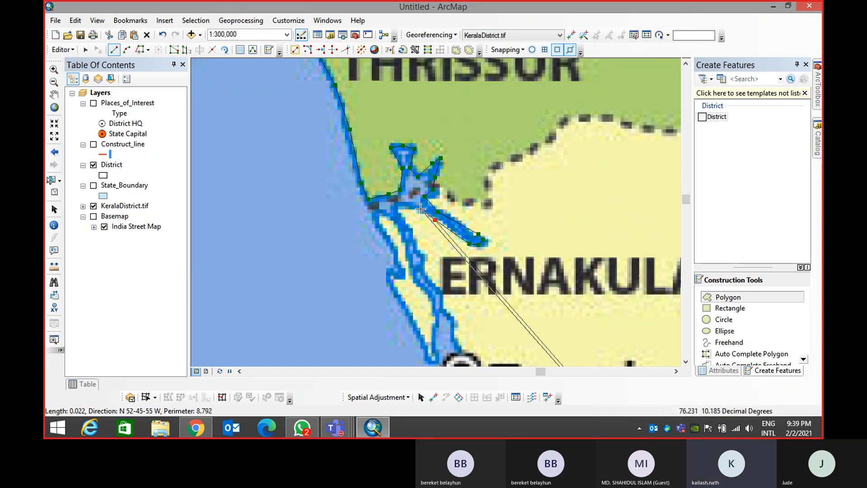
{"action": "left_click", "coordinate": [406, 204]}
{"action": "left_click", "coordinate": [392, 206]}
Continue the sketch south along Ernakulam's inner backwater shore toward the Ernakulam headquarters marker
{"action": "left_click", "coordinate": [407, 222]}
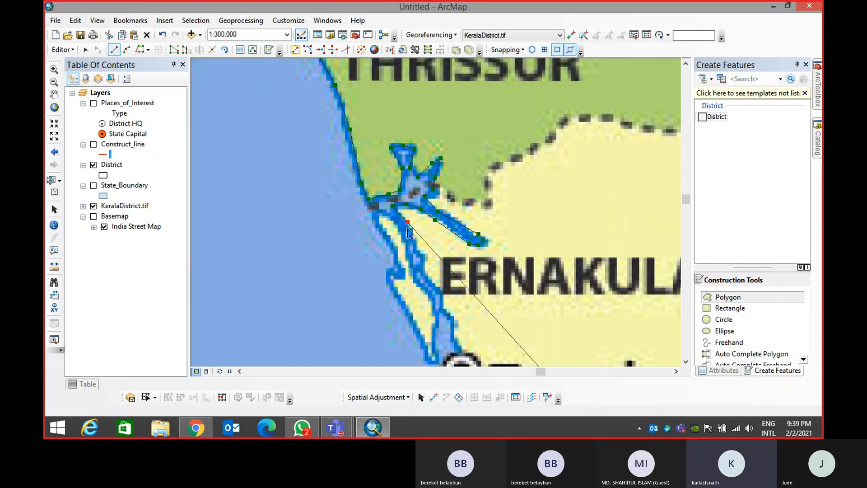
{"action": "left_click", "coordinate": [420, 251]}
{"action": "left_click", "coordinate": [422, 273]}
{"action": "left_click", "coordinate": [433, 283]}
{"action": "left_click", "coordinate": [446, 297]}
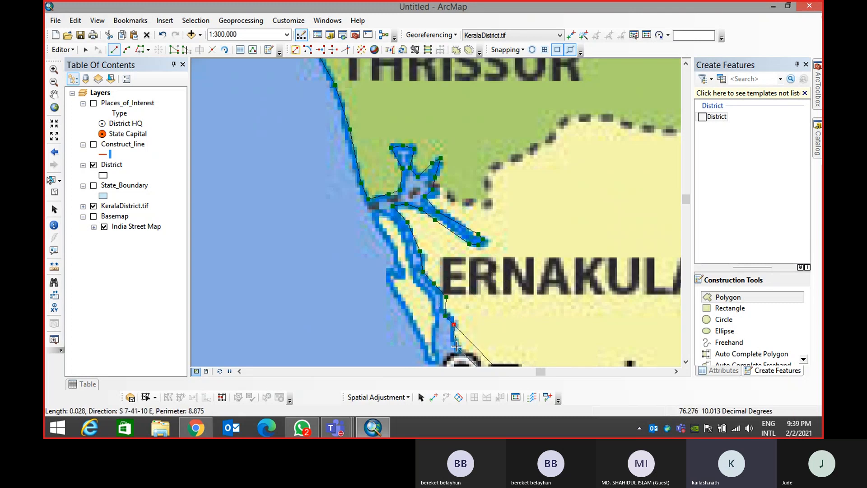
Trace the mainland shore past the Ernakulam headquarters marker and across the border into Kottayam
{"action": "scroll", "coordinate": [456, 346], "scroll_direction": "up", "scroll_amount": 3}
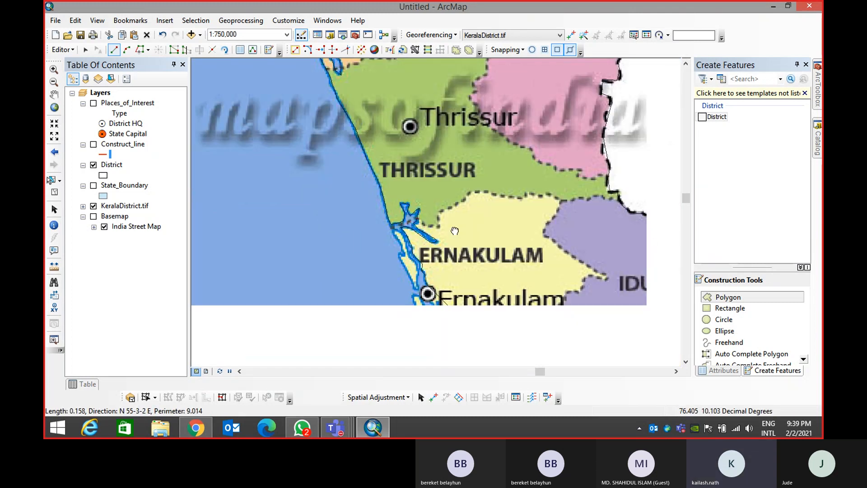
{"action": "left_click_drag", "start_coordinate": [455, 231], "coordinate": [417, 155]}
{"action": "scroll", "coordinate": [399, 225], "scroll_direction": "up", "scroll_amount": 1}
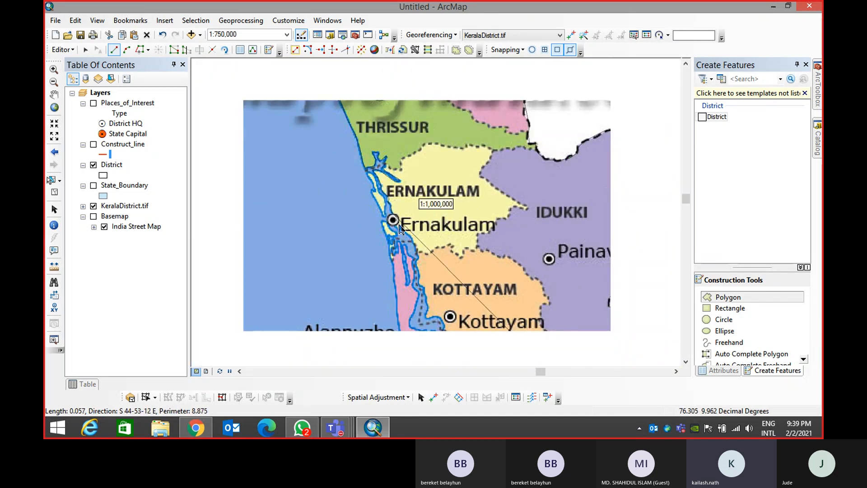
{"action": "scroll", "coordinate": [400, 228], "scroll_direction": "down", "scroll_amount": 3}
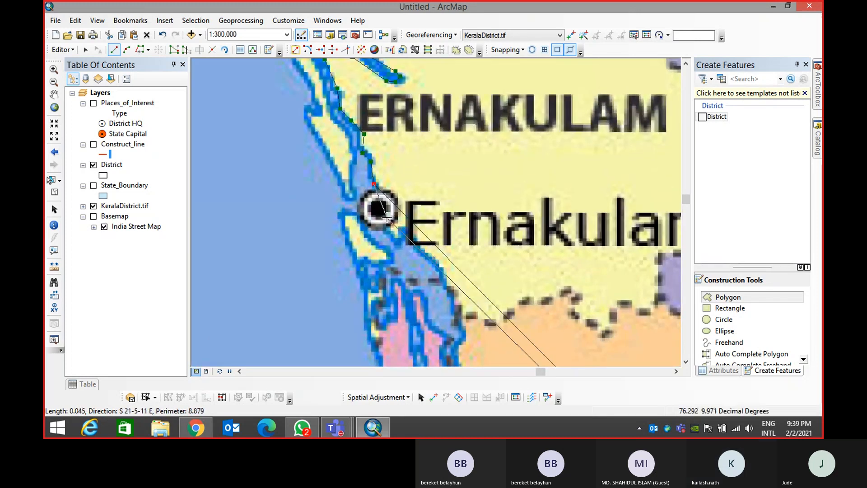
{"action": "left_click", "coordinate": [387, 217]}
{"action": "left_click", "coordinate": [401, 233]}
{"action": "left_click", "coordinate": [417, 247]}
{"action": "left_click", "coordinate": [438, 267]}
{"action": "left_click", "coordinate": [444, 287]}
{"action": "left_click", "coordinate": [456, 299]}
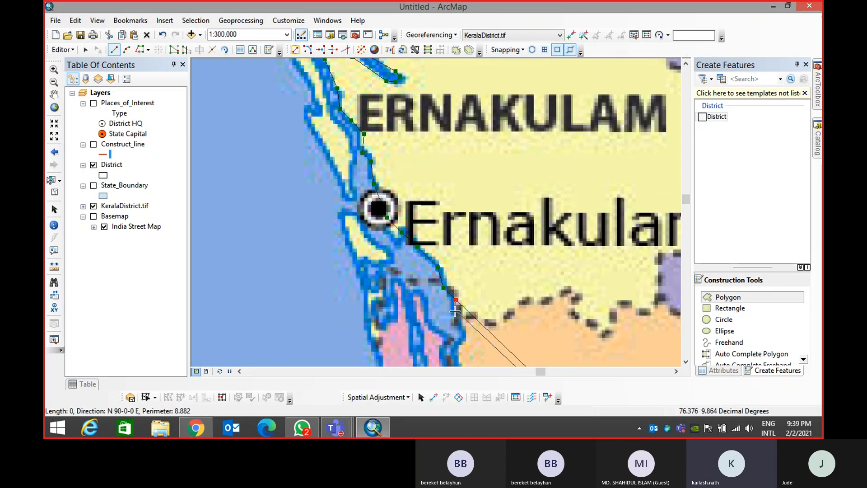
{"action": "left_click", "coordinate": [464, 340]}
Trace Kottayam's western lake shore south to the bend beside the Kottayam headquarters marker
{"action": "left_click_drag", "start_coordinate": [464, 339], "coordinate": [412, 136]}
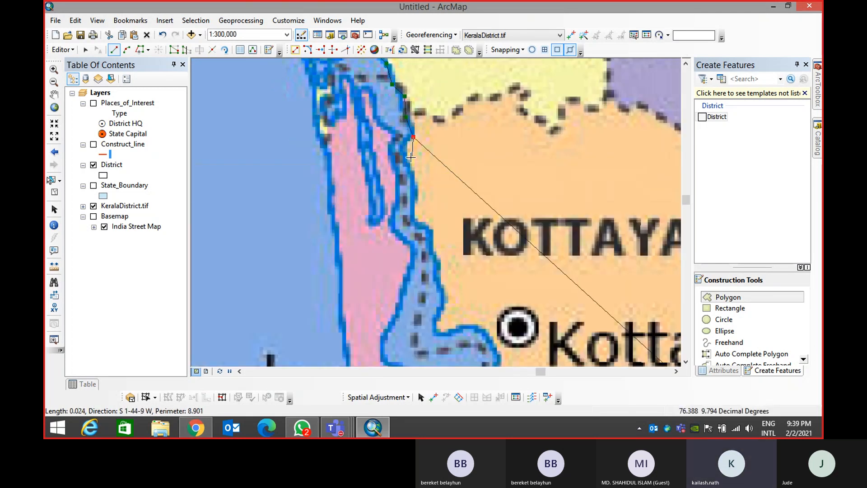
{"action": "left_click", "coordinate": [404, 158]}
{"action": "left_click", "coordinate": [413, 182]}
{"action": "left_click", "coordinate": [414, 211]}
{"action": "left_click", "coordinate": [416, 225]}
{"action": "left_click", "coordinate": [430, 231]}
{"action": "left_click", "coordinate": [436, 266]}
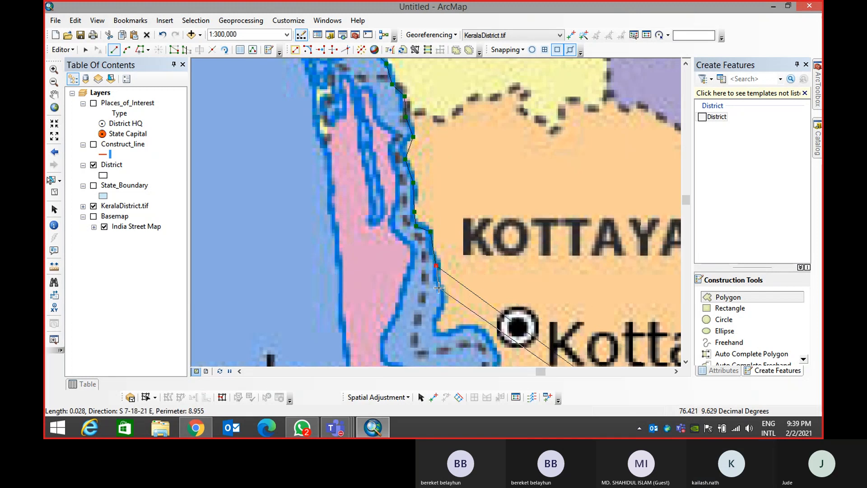
{"action": "left_click", "coordinate": [438, 288]}
{"action": "left_click", "coordinate": [439, 334]}
{"action": "left_click", "coordinate": [452, 330]}
{"action": "left_click", "coordinate": [475, 327]}
{"action": "left_click", "coordinate": [489, 338]}
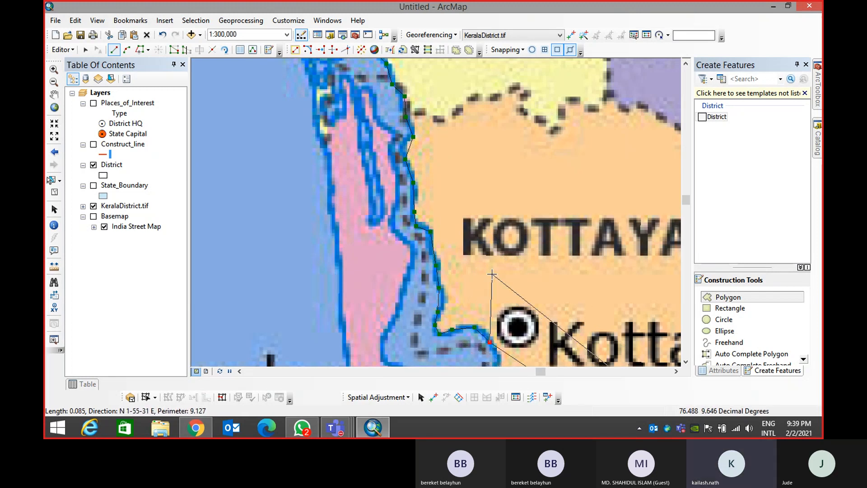
Trace around the southern end of the lake between Kottayam and Alappuzha
{"action": "scroll", "coordinate": [493, 273], "scroll_direction": "up", "scroll_amount": 1}
{"action": "left_click_drag", "start_coordinate": [509, 238], "coordinate": [423, 37]}
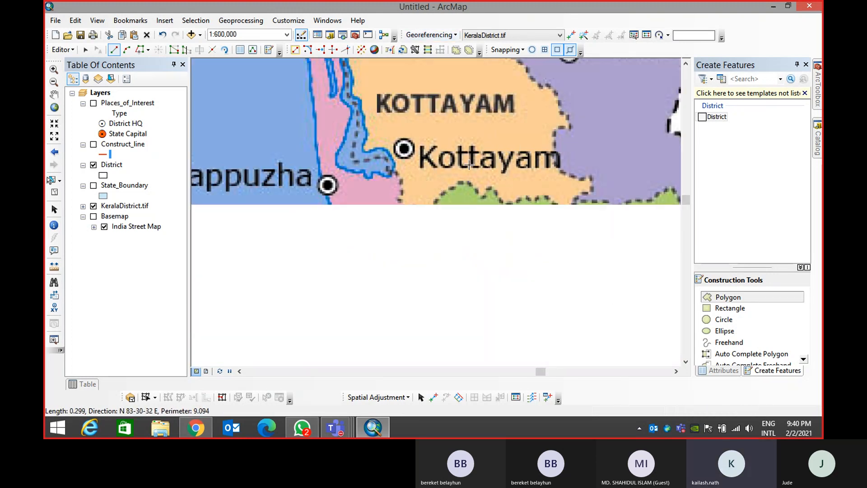
{"action": "left_click", "coordinate": [395, 170]}
{"action": "left_click", "coordinate": [389, 175]}
{"action": "left_click", "coordinate": [373, 173]}
{"action": "left_click", "coordinate": [367, 180]}
{"action": "left_click", "coordinate": [352, 174]}
{"action": "left_click", "coordinate": [337, 167]}
Continue the sketch north along the lake's western shore on the Alappuzha side
{"action": "left_click", "coordinate": [335, 155]}
{"action": "left_click", "coordinate": [351, 110]}
{"action": "left_click", "coordinate": [346, 104]}
{"action": "left_click", "coordinate": [341, 93]}
{"action": "left_click", "coordinate": [342, 84]}
Trace the lake's upper western shore to the tip of Alappuzha's narrow eastern spit
{"action": "mouse_move", "coordinate": [321, 99]}
{"action": "left_mouse_down"}
{"action": "mouse_move", "coordinate": [334, 140]}
{"action": "mouse_move", "coordinate": [333, 216]}
{"action": "left_mouse_up"}
{"action": "scroll", "coordinate": [347, 175], "scroll_direction": "up", "scroll_amount": 5}
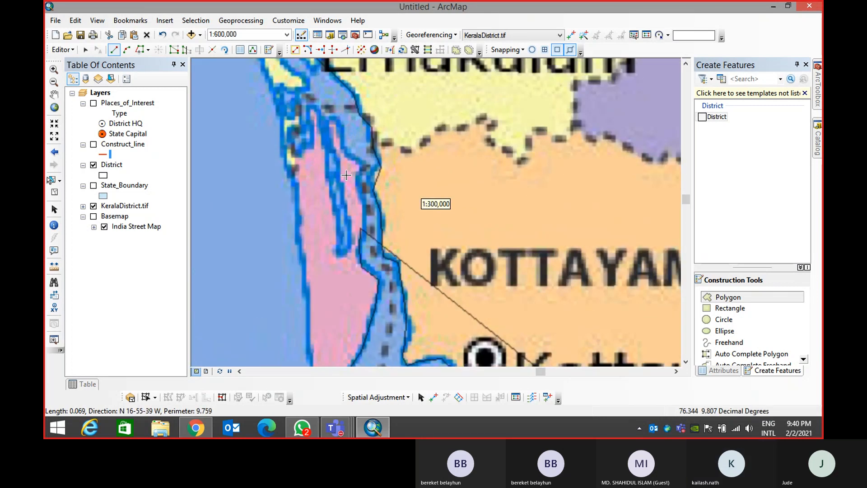
{"action": "left_click", "coordinate": [367, 214]}
{"action": "left_click", "coordinate": [357, 181]}
{"action": "left_click", "coordinate": [366, 161]}
{"action": "left_click", "coordinate": [342, 138]}
{"action": "left_click", "coordinate": [336, 114]}
{"action": "left_click", "coordinate": [323, 107]}
Trace both sides of the narrow water channel that cuts into northern Alappuzha
{"action": "left_click", "coordinate": [335, 144]}
{"action": "left_click", "coordinate": [340, 165]}
{"action": "left_click", "coordinate": [343, 200]}
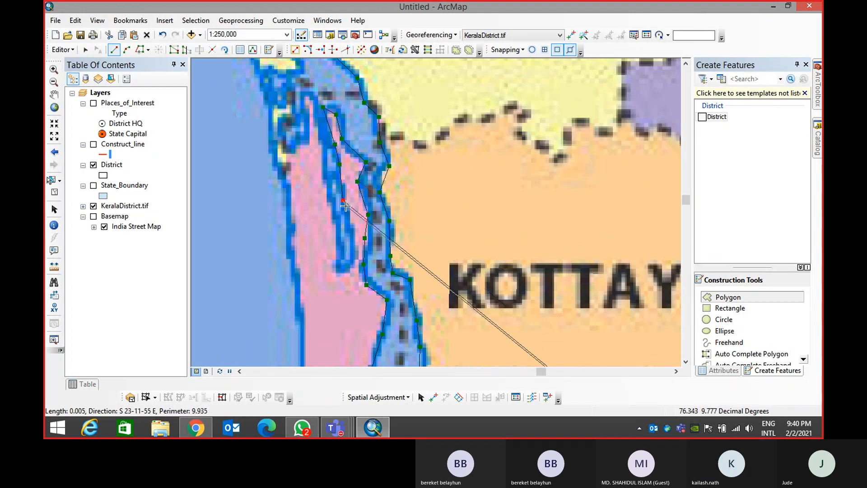
{"action": "left_click", "coordinate": [354, 226]}
{"action": "left_click", "coordinate": [355, 249]}
{"action": "left_click", "coordinate": [348, 273]}
{"action": "left_click", "coordinate": [337, 270]}
{"action": "left_click", "coordinate": [331, 248]}
{"action": "left_click", "coordinate": [338, 220]}
{"action": "left_click", "coordinate": [327, 194]}
{"action": "left_click", "coordinate": [320, 158]}
{"action": "left_click", "coordinate": [316, 134]}
Round the northern tip of Alappuzha and bring the sketch out to the sea coast
{"action": "left_click", "coordinate": [311, 99]}
{"action": "left_click", "coordinate": [306, 99]}
{"action": "left_click", "coordinate": [306, 119]}
{"action": "left_click", "coordinate": [297, 143]}
{"action": "left_click", "coordinate": [284, 156]}
Extend the sketch south along the Alappuzha coast past the headquarters marker to the ALAPPUZHA label
{"action": "scroll", "coordinate": [287, 199], "scroll_direction": "down", "scroll_amount": 5}
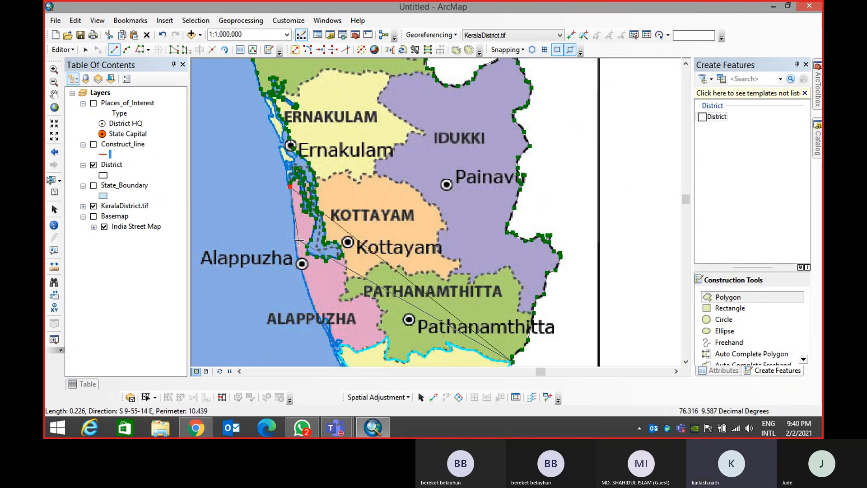
{"action": "left_click", "coordinate": [295, 221]}
{"action": "left_click", "coordinate": [294, 247]}
{"action": "left_click", "coordinate": [305, 285]}
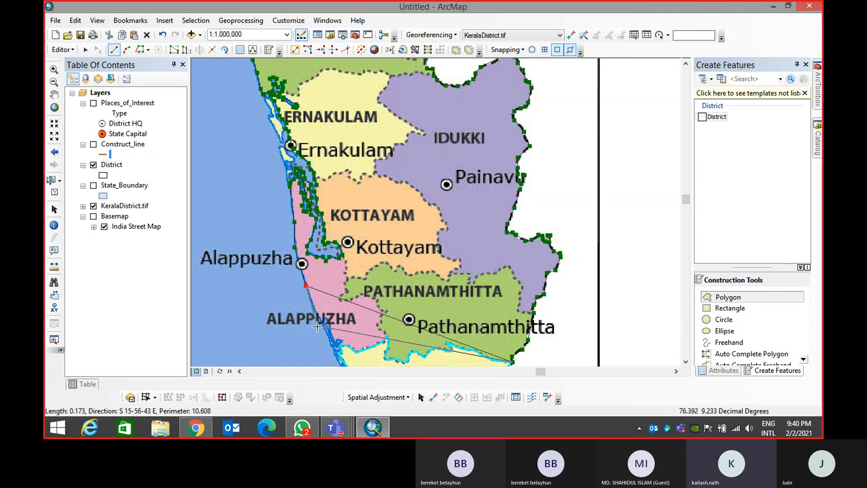
{"action": "left_click", "coordinate": [321, 322]}
Trace the coastal backwaters of southern Alappuzha to the north-western corner of the existing Kollam polygon
{"action": "left_click_drag", "start_coordinate": [342, 335], "coordinate": [333, 234]}
{"action": "scroll", "coordinate": [311, 221], "scroll_direction": "down", "scroll_amount": 4}
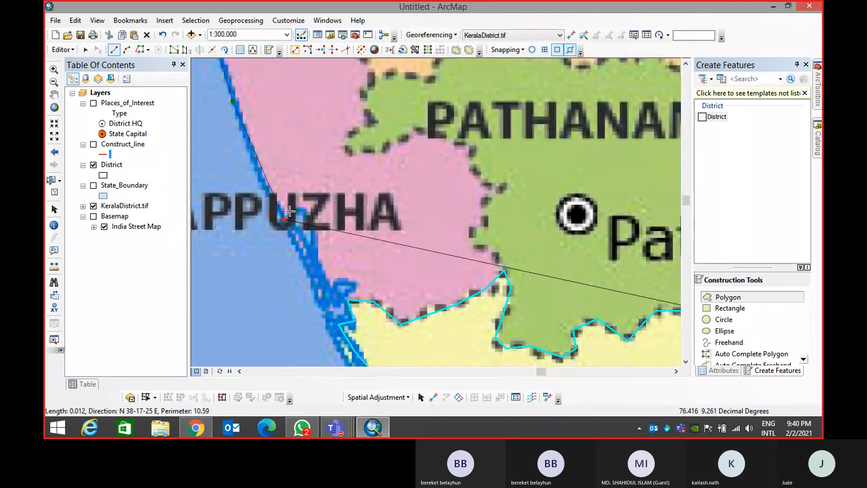
{"action": "left_click", "coordinate": [309, 216]}
{"action": "left_click", "coordinate": [312, 239]}
{"action": "left_click", "coordinate": [317, 271]}
{"action": "left_click", "coordinate": [331, 288]}
{"action": "left_click", "coordinate": [337, 283]}
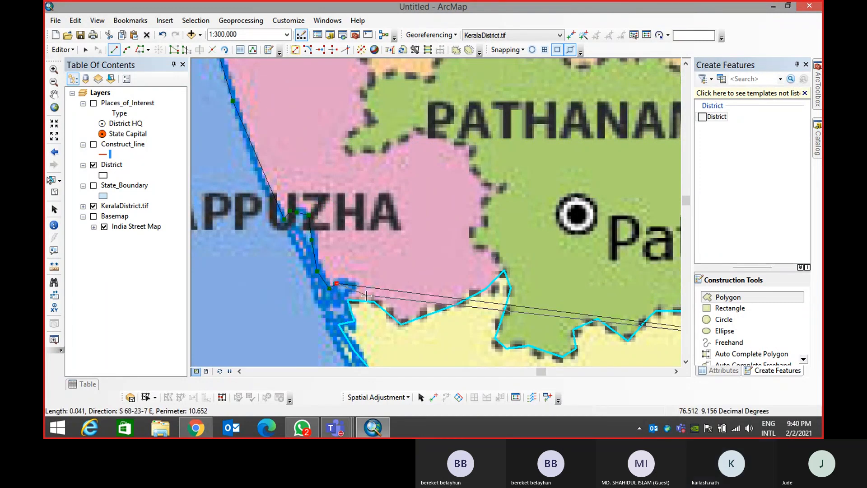
{"action": "left_click", "coordinate": [353, 284]}
{"action": "left_click", "coordinate": [348, 302]}
Trace the existing Kollam polygon's northern boundary eastward to the state border and finish the polygon sketch
{"action": "scroll", "coordinate": [349, 307], "scroll_direction": "up", "scroll_amount": 5}
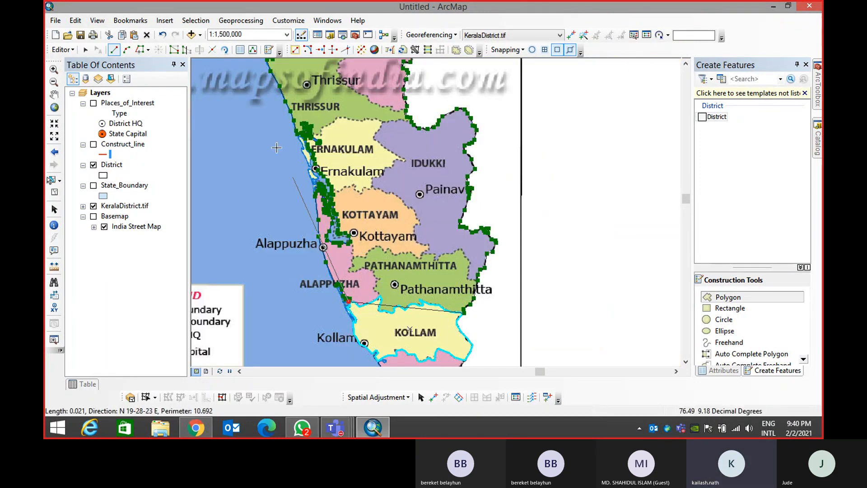
{"action": "scroll", "coordinate": [351, 298], "scroll_direction": "down", "scroll_amount": 3}
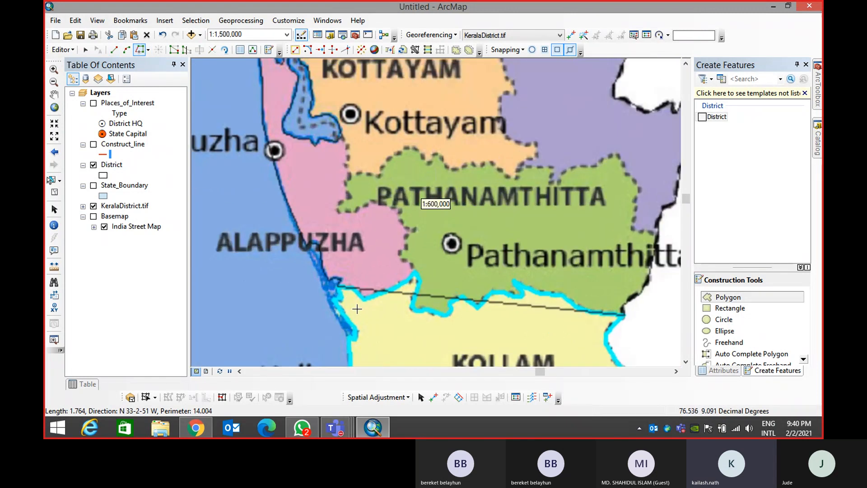
{"action": "left_click", "coordinate": [349, 289]}
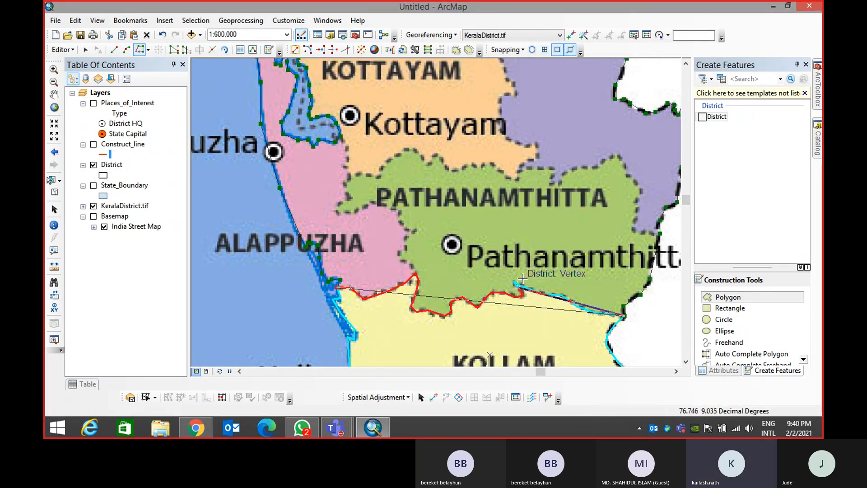
{"action": "double_click", "coordinate": [613, 316]}
{"action": "scroll", "coordinate": [444, 338], "scroll_direction": "up", "scroll_amount": 5}
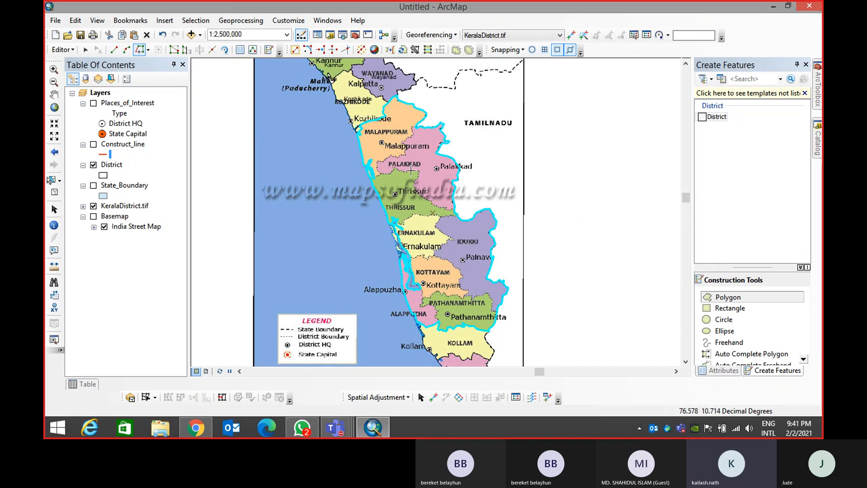
Make District the only selectable layer instead of Places_of_Interest, and select the new polygon spanning Malappuram to Pathanamthitta
{"action": "left_click", "coordinate": [84, 50]}
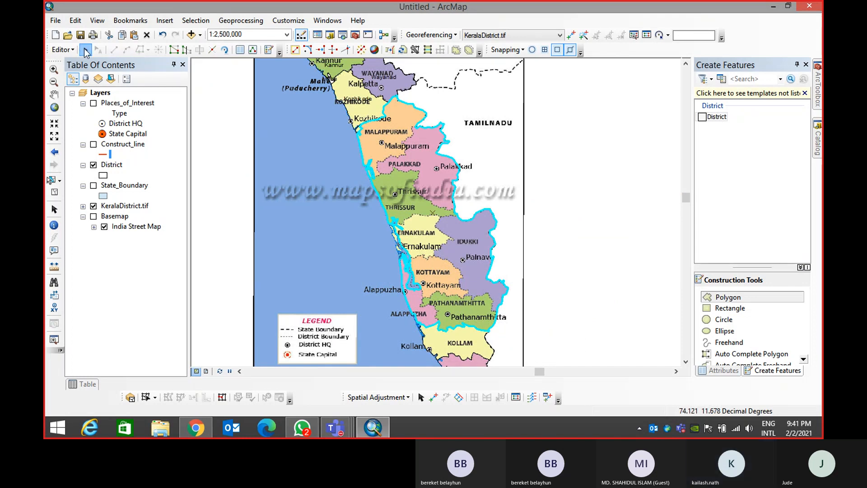
{"action": "left_click", "coordinate": [290, 193]}
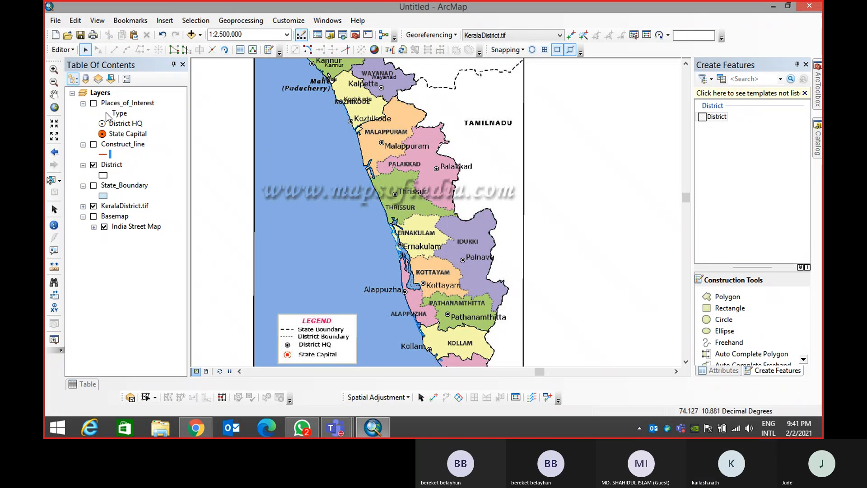
{"action": "left_click", "coordinate": [111, 79]}
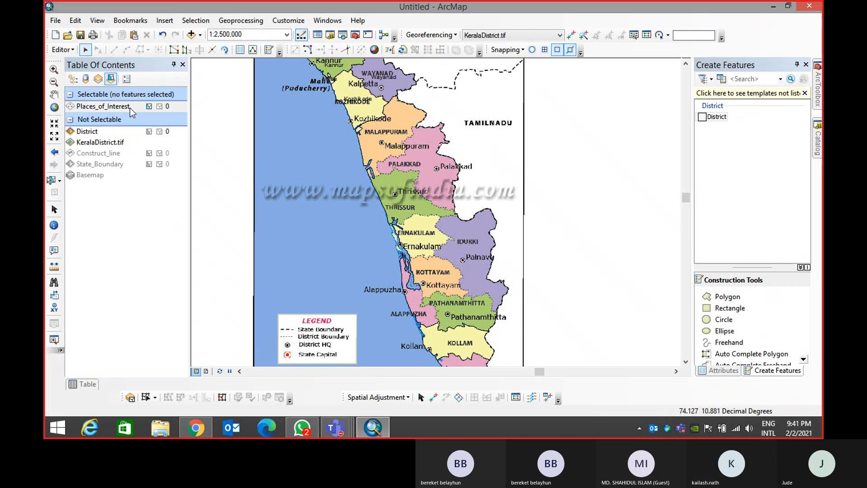
{"action": "left_click", "coordinate": [149, 106]}
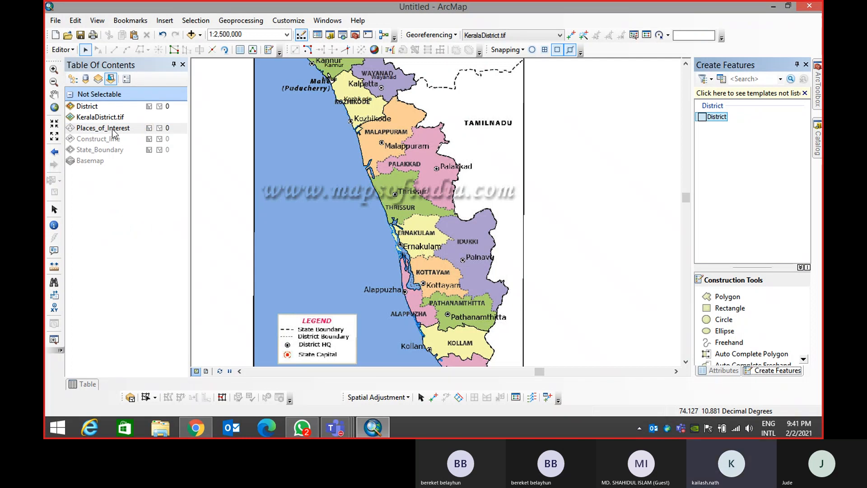
{"action": "left_click", "coordinate": [149, 106]}
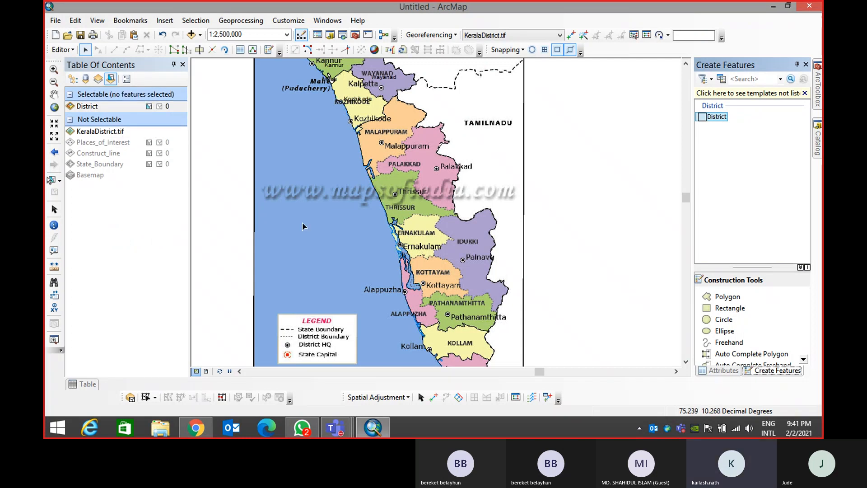
{"action": "left_click", "coordinate": [401, 171]}
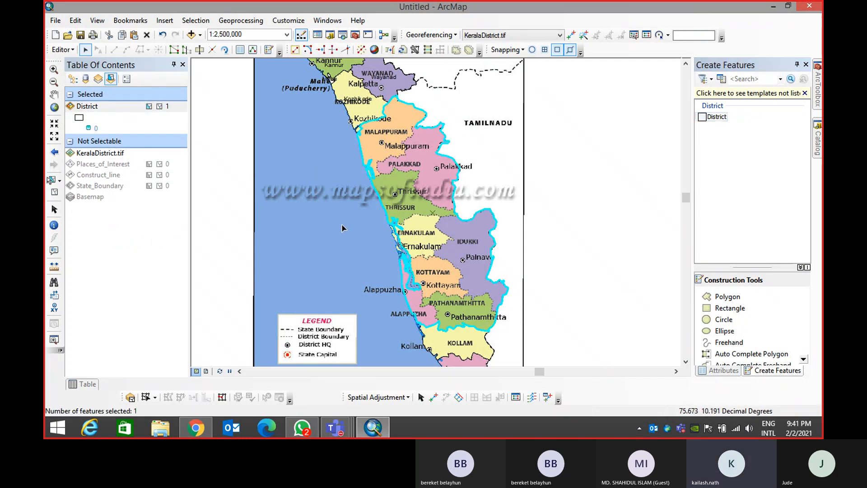
Start a Cut Polygons line in the sea and trace Malappuram's boundary past Thrissur to Palakkad's western corner
{"action": "left_click", "coordinate": [199, 50]}
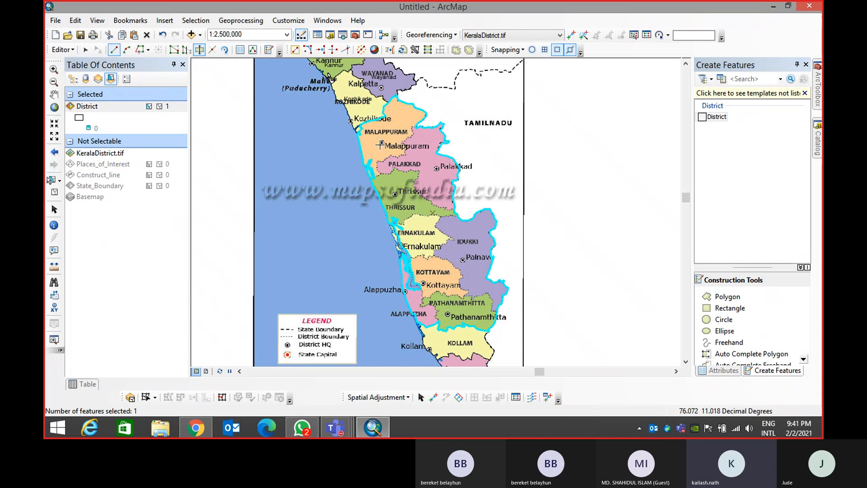
{"action": "scroll", "coordinate": [380, 144], "scroll_direction": "up", "scroll_amount": 2}
{"action": "scroll", "coordinate": [379, 146], "scroll_direction": "down", "scroll_amount": 7}
{"action": "scroll", "coordinate": [392, 270], "scroll_direction": "up", "scroll_amount": 2}
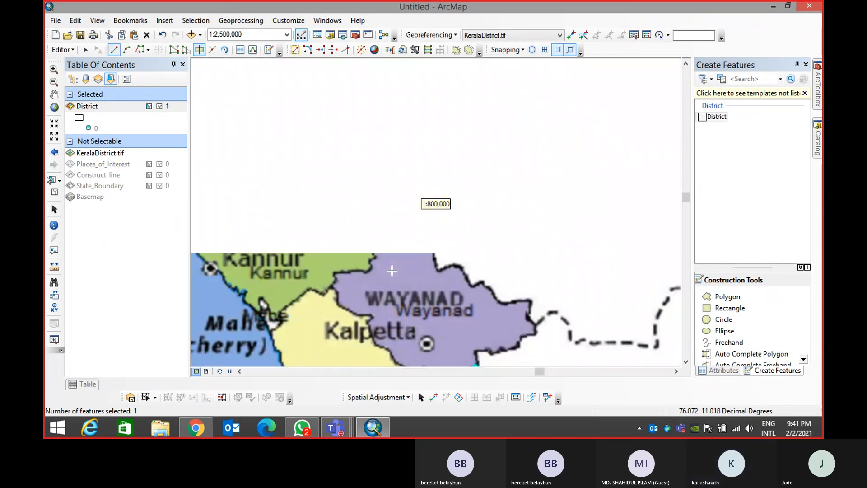
{"action": "left_click_drag", "start_coordinate": [380, 294], "coordinate": [317, 100]}
{"action": "left_click_drag", "start_coordinate": [432, 309], "coordinate": [345, 144]}
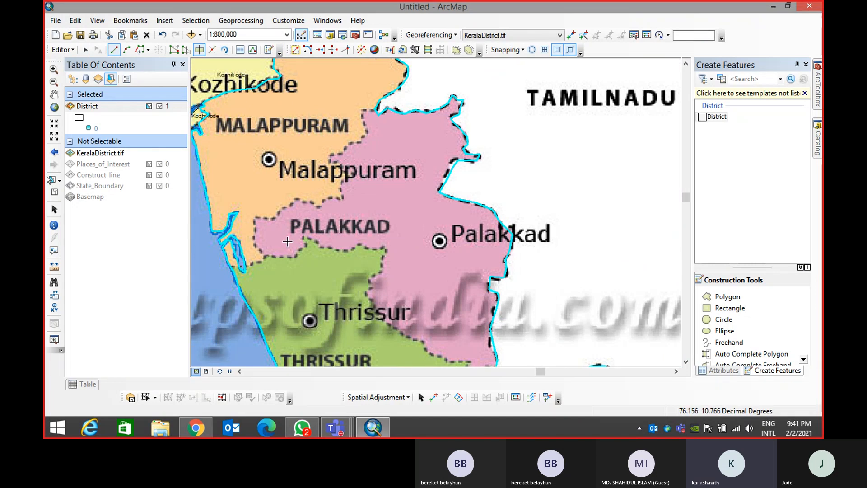
{"action": "left_click", "coordinate": [219, 266]}
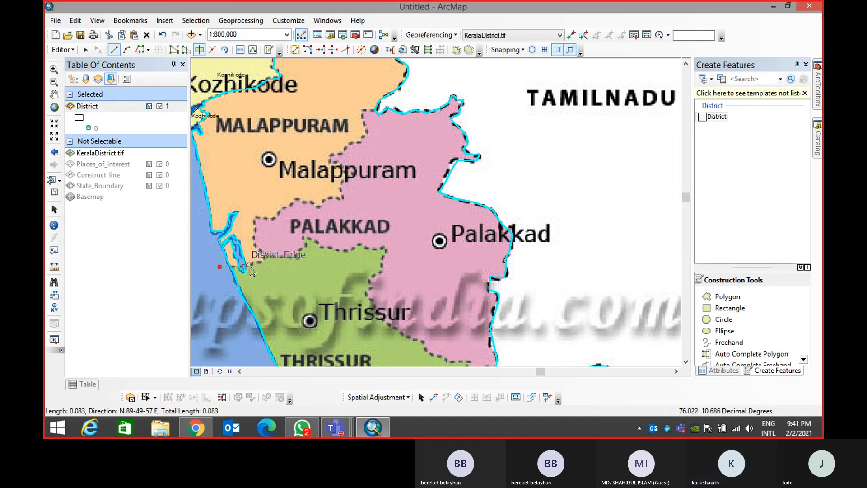
{"action": "left_click", "coordinate": [253, 266]}
{"action": "left_click", "coordinate": [261, 260]}
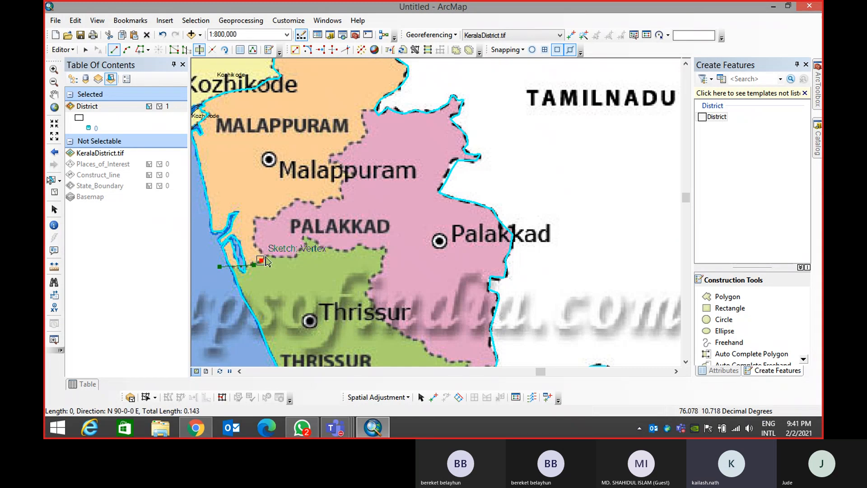
{"action": "left_click", "coordinate": [255, 217]}
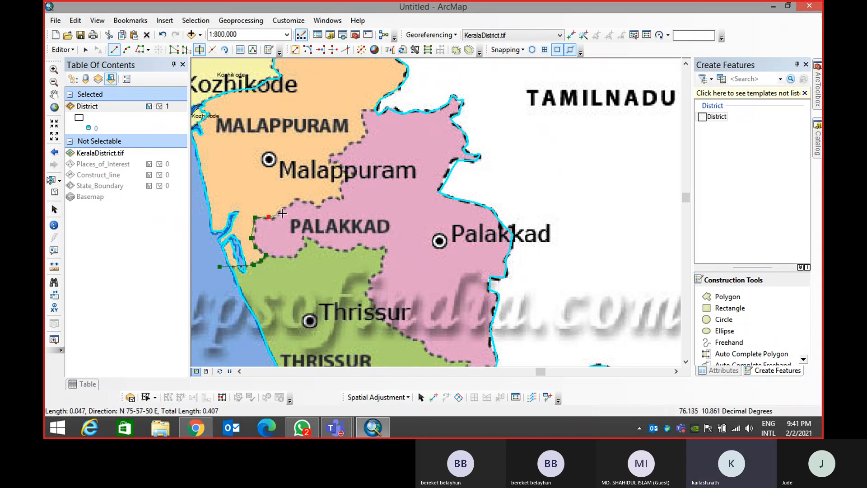
Continue the cut line east and north along the dashed Malappuram–Palakkad boundary to the bend at the Malappuram city label
{"action": "left_click", "coordinate": [282, 214]}
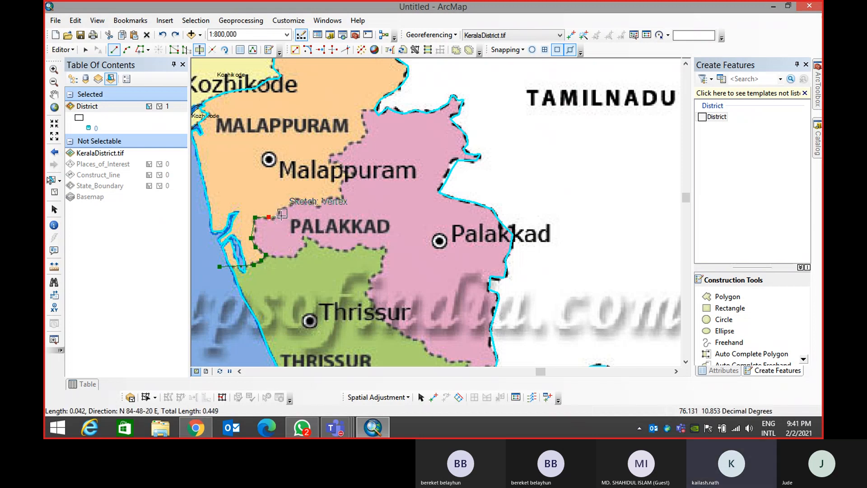
{"action": "left_click", "coordinate": [299, 199]}
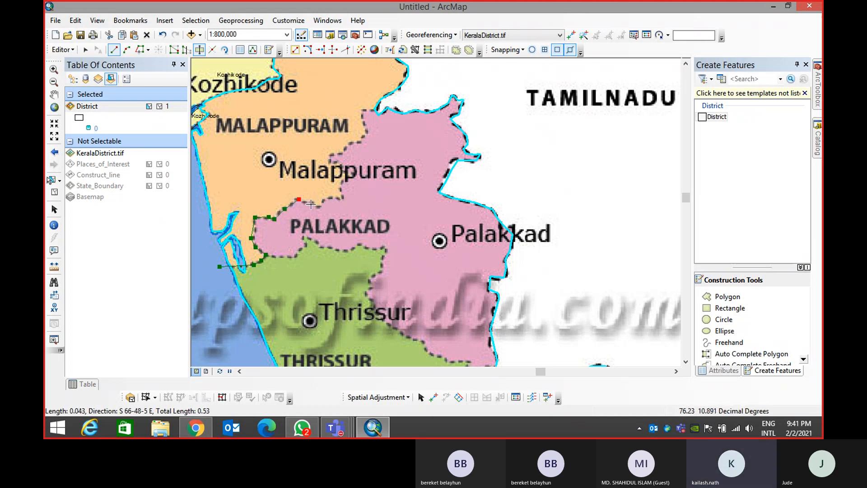
{"action": "left_click", "coordinate": [318, 207]}
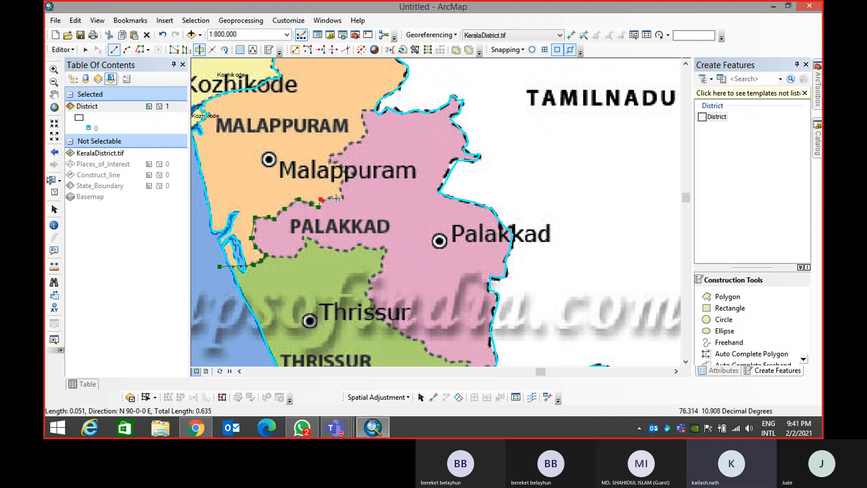
{"action": "left_click", "coordinate": [344, 184]}
{"action": "left_click", "coordinate": [345, 174]}
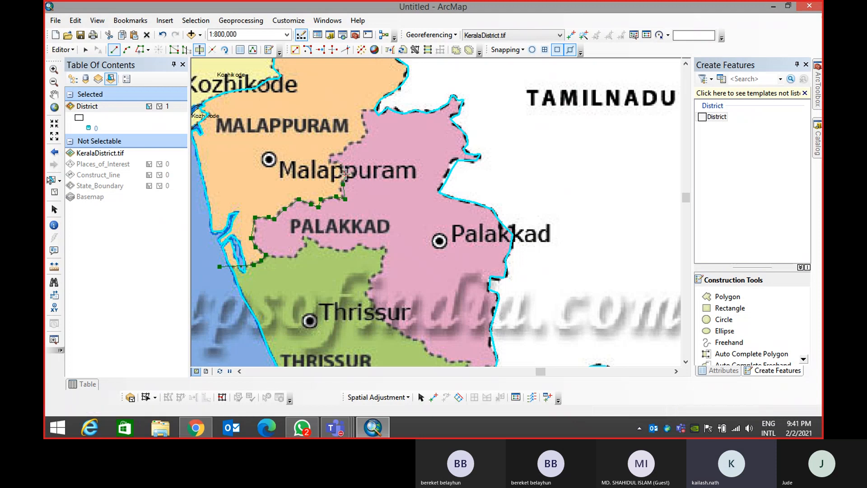
{"action": "left_click", "coordinate": [333, 156]}
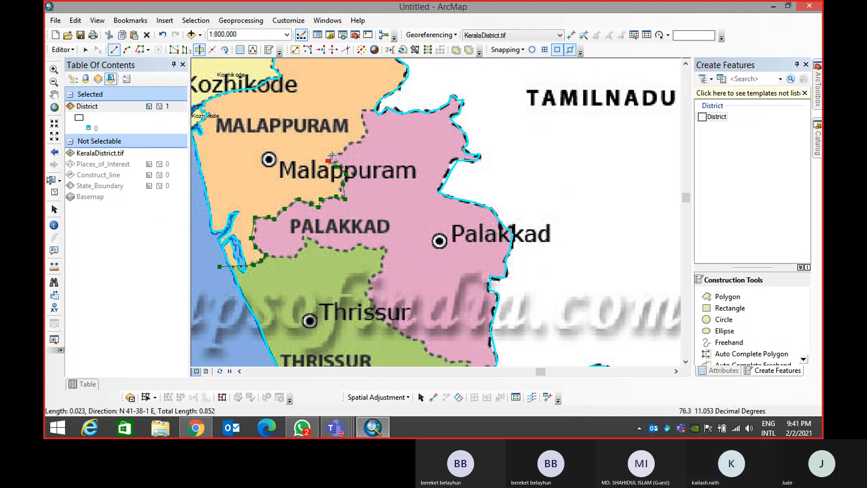
Trace the remaining Malappuram–Palakkad boundary north-east to the state border and finish the cut across the existing polygon edge
{"action": "left_click", "coordinate": [344, 147]}
{"action": "left_click", "coordinate": [364, 135]}
{"action": "left_click", "coordinate": [364, 124]}
{"action": "left_click", "coordinate": [362, 111]}
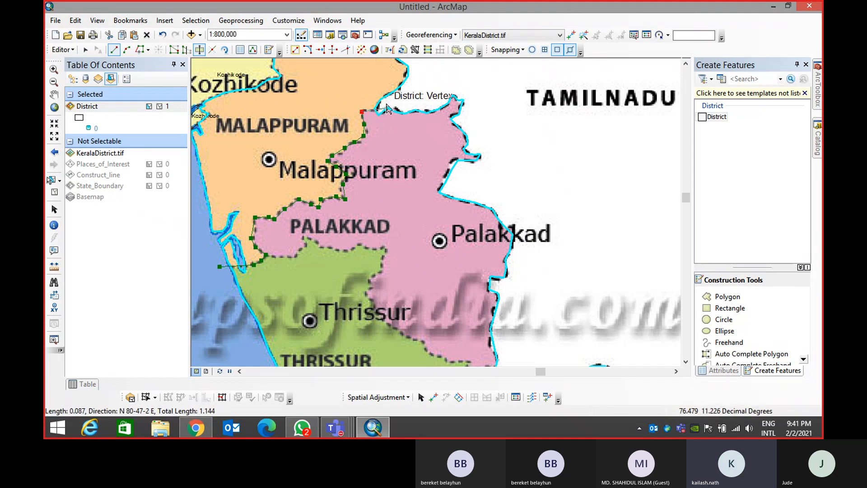
{"action": "scroll", "coordinate": [383, 108], "scroll_direction": "up", "scroll_amount": 4}
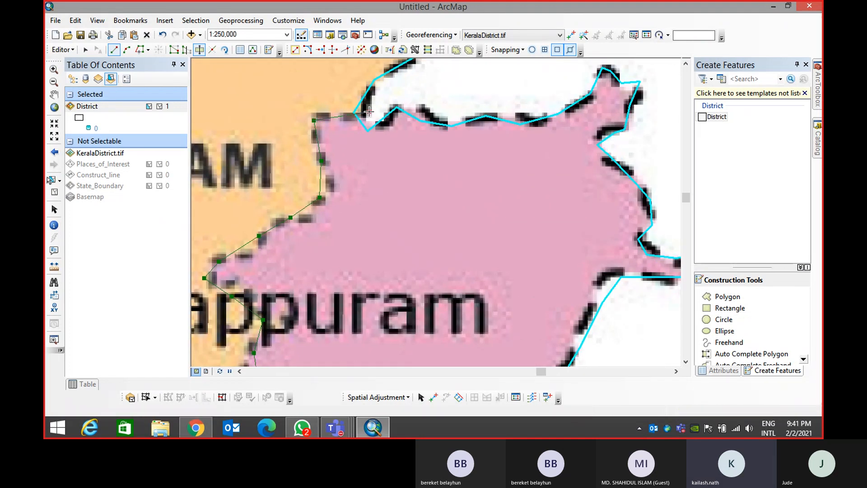
{"action": "scroll", "coordinate": [369, 111], "scroll_direction": "down", "scroll_amount": 4}
{"action": "scroll", "coordinate": [371, 115], "scroll_direction": "down", "scroll_amount": 2}
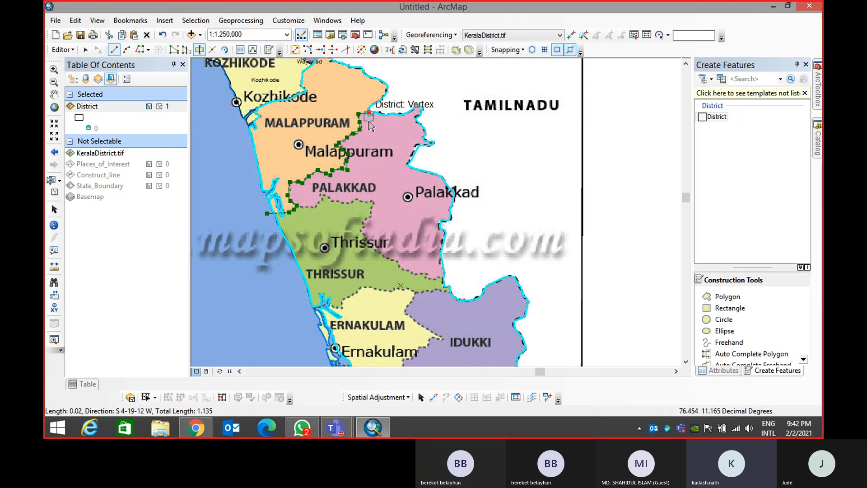
{"action": "double_click", "coordinate": [372, 126]}
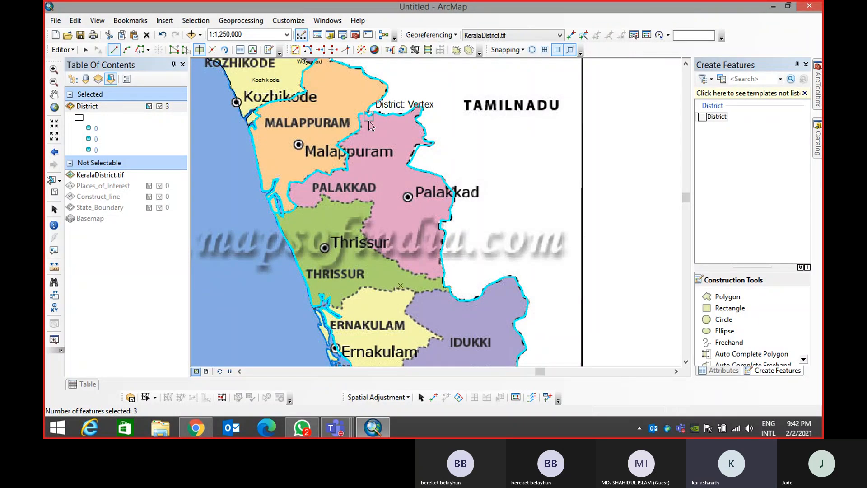
Clear the selection and select the remaining polygon spanning Palakkad to Pathanamthitta
{"action": "left_click", "coordinate": [91, 51]}
{"action": "left_click", "coordinate": [272, 296]}
{"action": "left_click", "coordinate": [336, 236]}
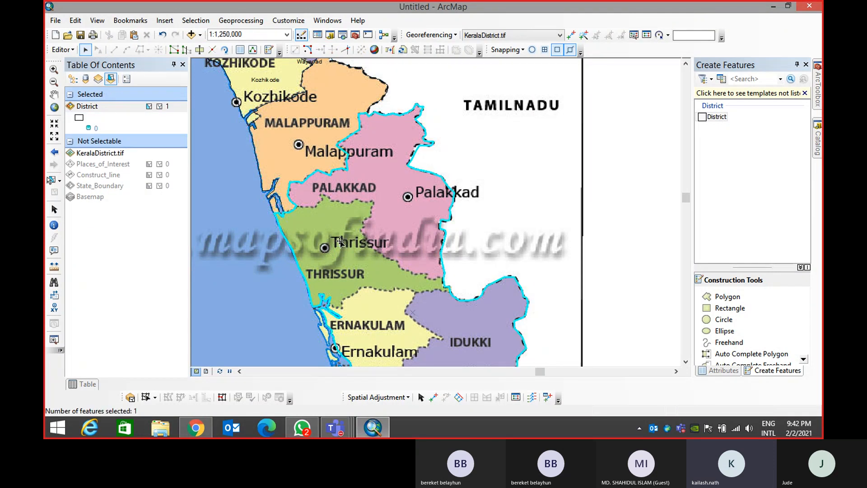
Try to cut the selected polygon with a line that starts and ends inside it near the PALAKKAD label
{"action": "left_click", "coordinate": [199, 49]}
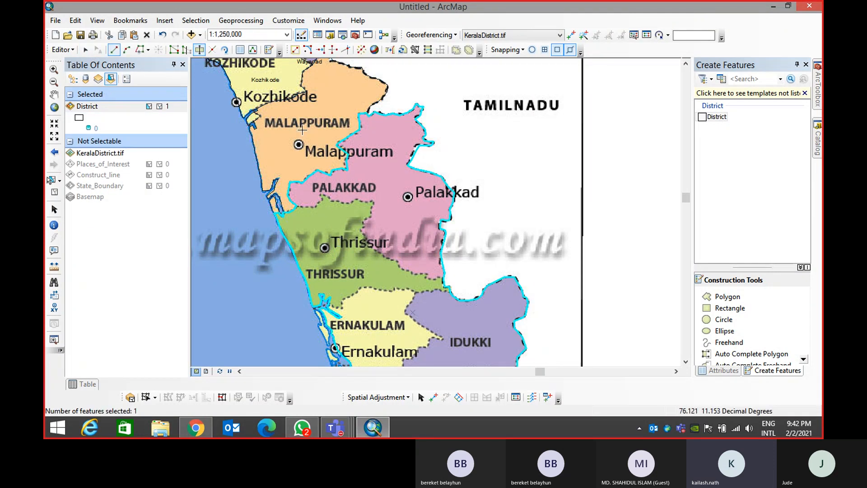
{"action": "left_click", "coordinate": [317, 198]}
{"action": "left_click", "coordinate": [311, 150]}
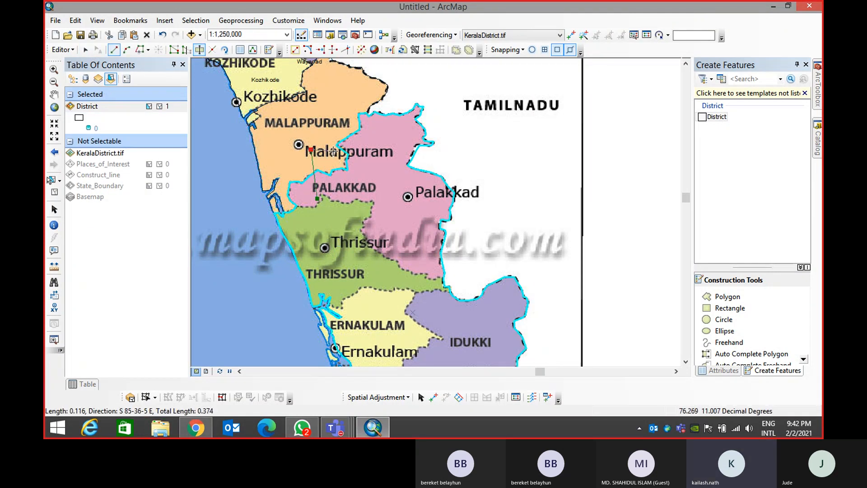
{"action": "double_click", "coordinate": [343, 211]}
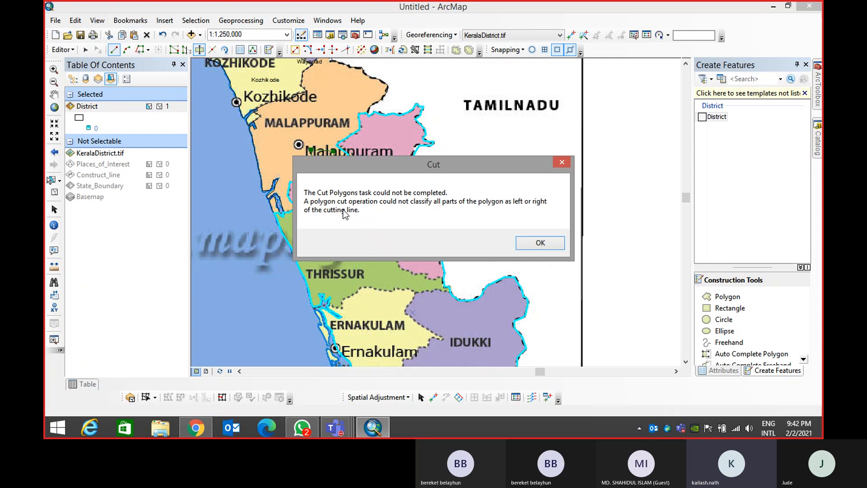
{"action": "left_click", "coordinate": [539, 245]}
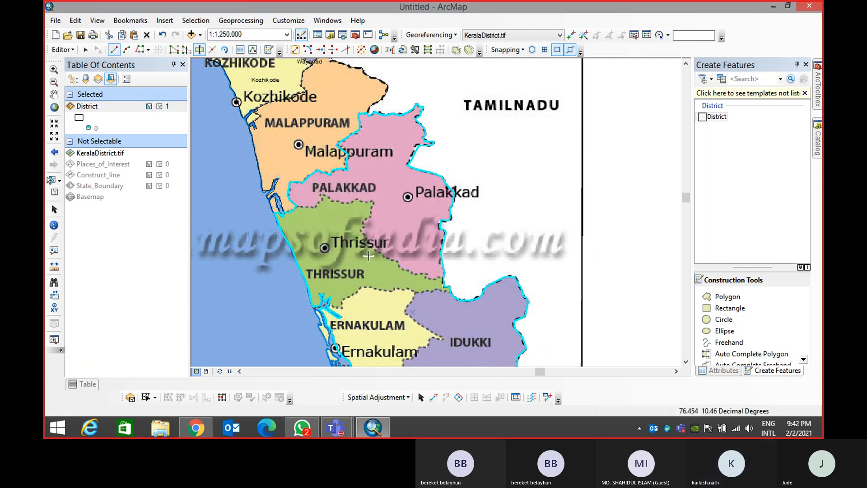
Cut the selected polygon with a V-shaped test line through western Palakkad and undo the cut
{"action": "left_click", "coordinate": [297, 162]}
{"action": "left_click", "coordinate": [326, 234]}
{"action": "double_click", "coordinate": [355, 204]}
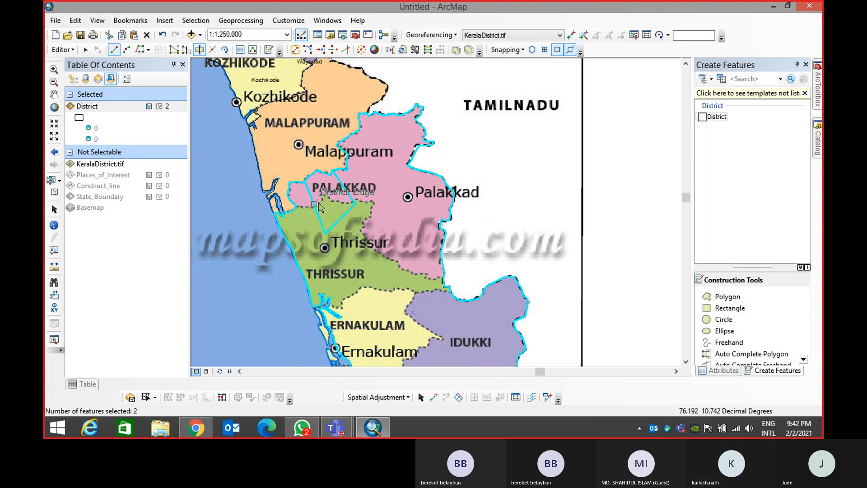
{"action": "key", "text": "ctrl+z"}
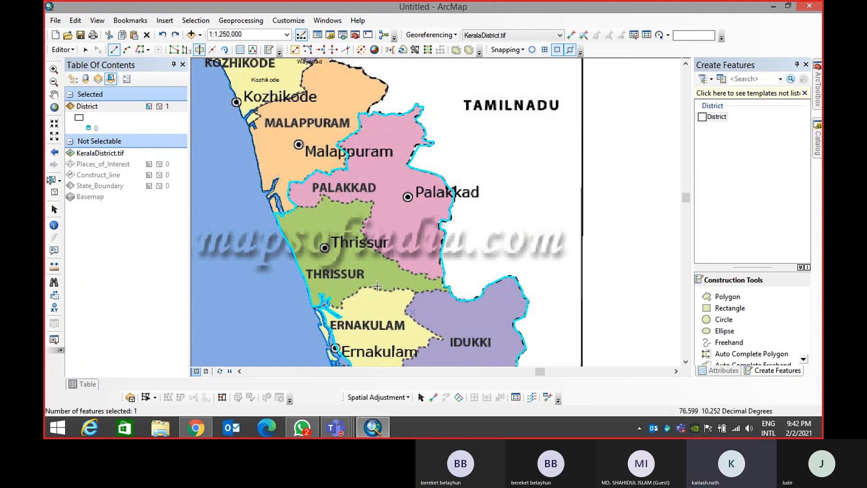
List the layers by drawing order and choose the Construct_line template for a new line
{"action": "left_click_drag", "start_coordinate": [322, 242], "coordinate": [309, 153]}
{"action": "scroll", "coordinate": [341, 207], "scroll_direction": "up", "scroll_amount": 3}
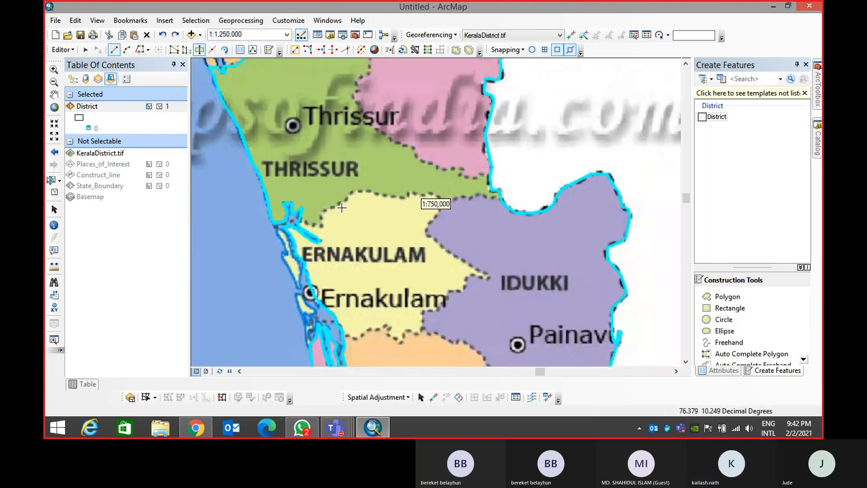
{"action": "scroll", "coordinate": [342, 208], "scroll_direction": "down", "scroll_amount": 6}
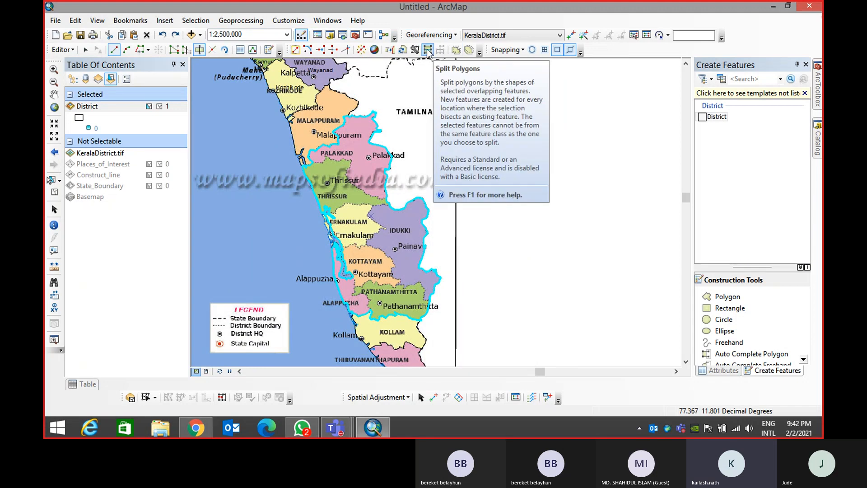
{"action": "left_click", "coordinate": [72, 80]}
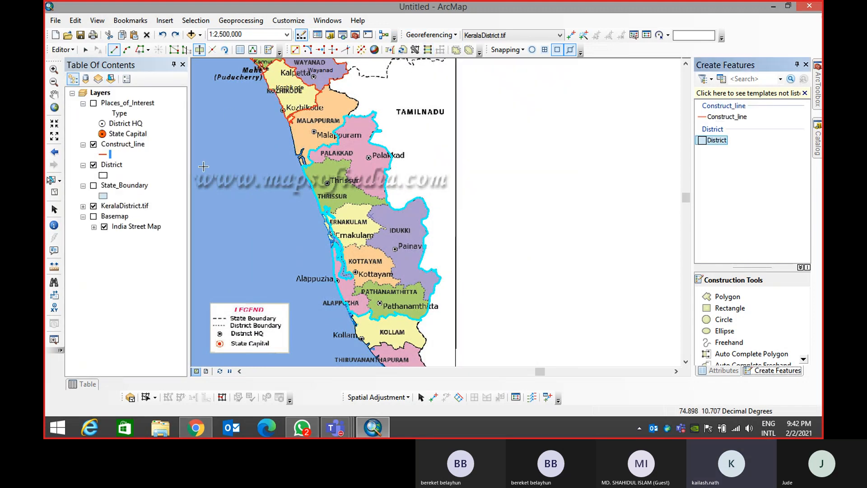
{"action": "left_click", "coordinate": [727, 116]}
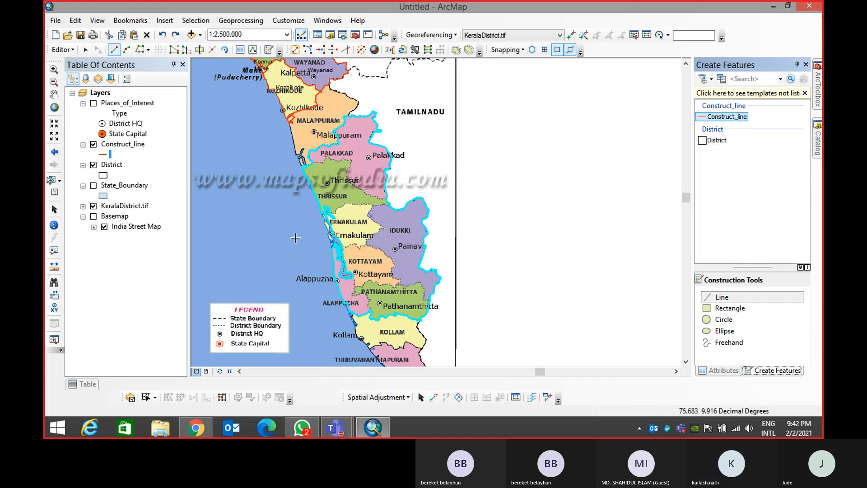
Trace a Construct_line along Thrissur's northern boundary with Palakkad, from the Malappuram corner east to Thrissur's north-eastern corner
{"action": "scroll", "coordinate": [310, 217], "scroll_direction": "up", "scroll_amount": 3}
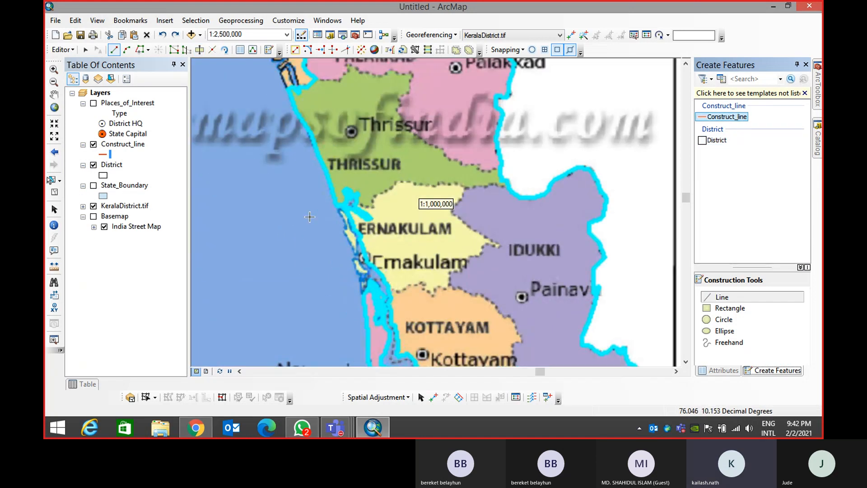
{"action": "left_click", "coordinate": [318, 80]}
{"action": "left_click", "coordinate": [342, 82]}
{"action": "left_click", "coordinate": [349, 74]}
{"action": "left_click", "coordinate": [349, 68]}
{"action": "left_click", "coordinate": [355, 68]}
{"action": "left_click", "coordinate": [377, 77]}
{"action": "left_click", "coordinate": [387, 75]}
{"action": "left_click", "coordinate": [397, 72]}
{"action": "left_click", "coordinate": [405, 77]}
{"action": "left_click", "coordinate": [412, 72]}
Extend the line south and south-east along the Thrissur–Palakkad boundary, ending it just beyond the state border
{"action": "left_click", "coordinate": [410, 87]}
{"action": "left_click", "coordinate": [408, 96]}
{"action": "left_click", "coordinate": [397, 104]}
{"action": "left_click", "coordinate": [397, 112]}
{"action": "left_click", "coordinate": [405, 123]}
{"action": "left_click", "coordinate": [411, 134]}
{"action": "left_click", "coordinate": [429, 144]}
{"action": "left_click", "coordinate": [440, 150]}
{"action": "left_click", "coordinate": [450, 161]}
{"action": "left_click", "coordinate": [472, 167]}
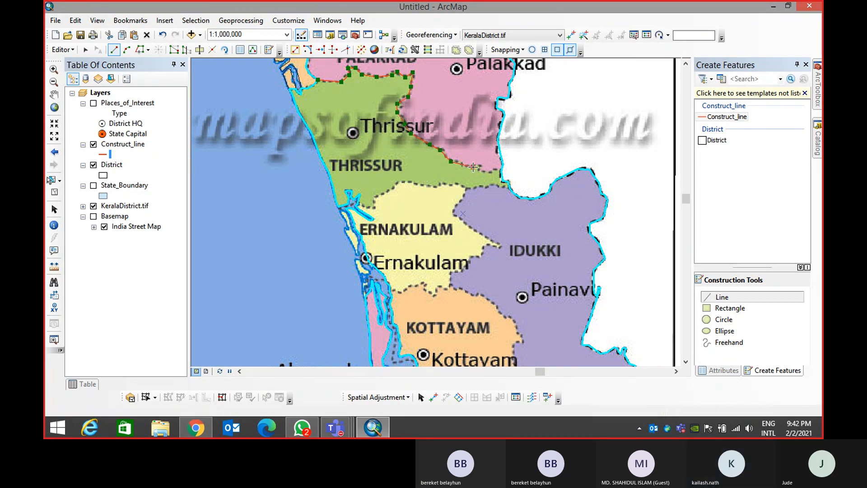
{"action": "double_click", "coordinate": [511, 170]}
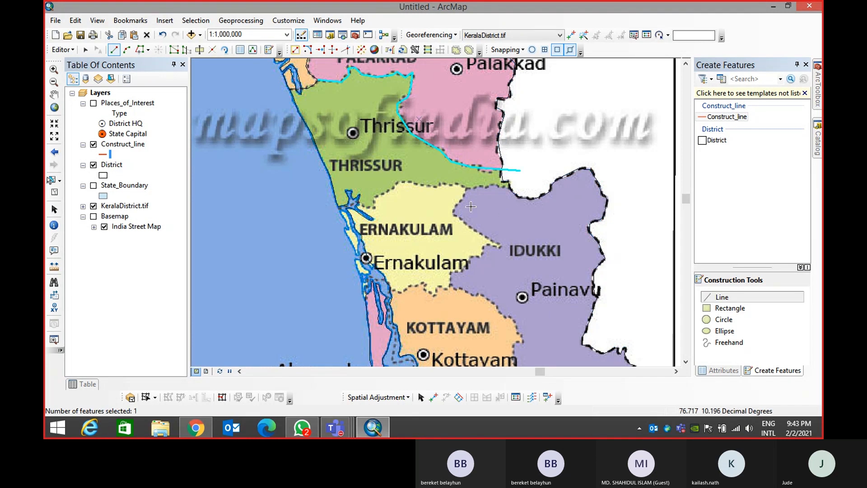
Split the District polygons with the selected construction line, keeping the default cluster tolerance
{"action": "scroll", "coordinate": [470, 205], "scroll_direction": "down", "scroll_amount": 2}
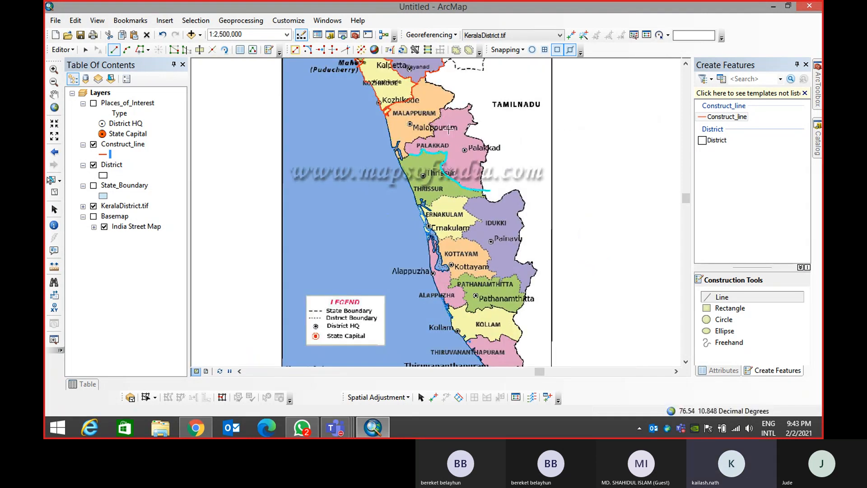
{"action": "left_click", "coordinate": [439, 50]}
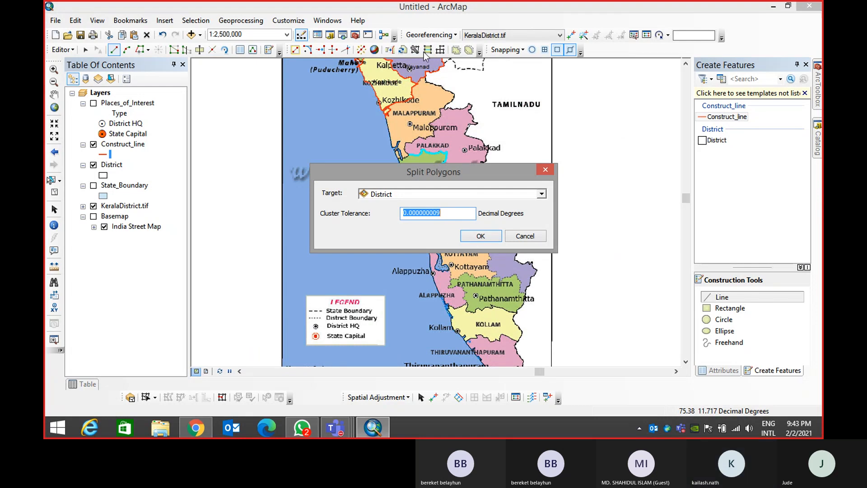
{"action": "left_click", "coordinate": [462, 238]}
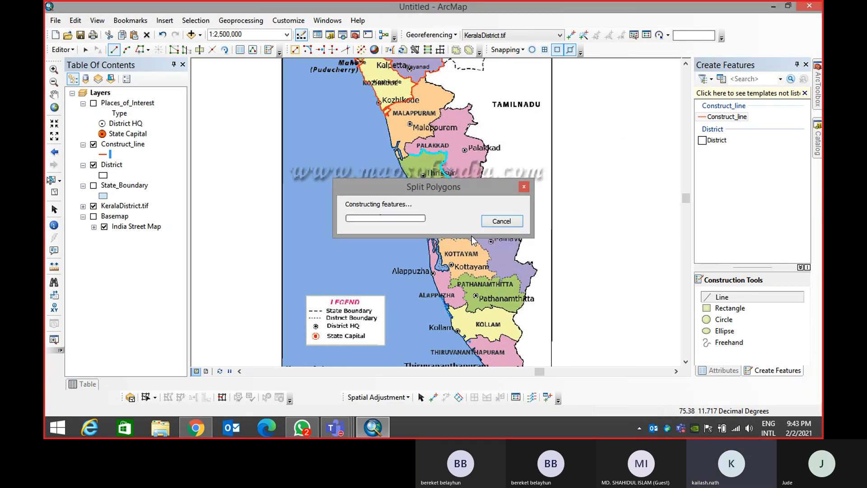
Hide the Construct_line layer, select the Palakkad polygon to check the split, and clear the selection
{"action": "left_click", "coordinate": [85, 50]}
{"action": "left_click", "coordinate": [94, 144]}
{"action": "left_click", "coordinate": [433, 147]}
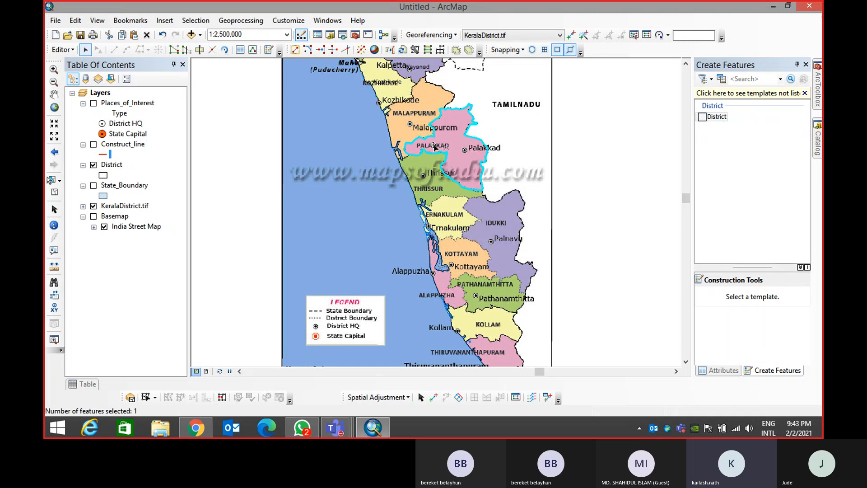
{"action": "left_click", "coordinate": [521, 161]}
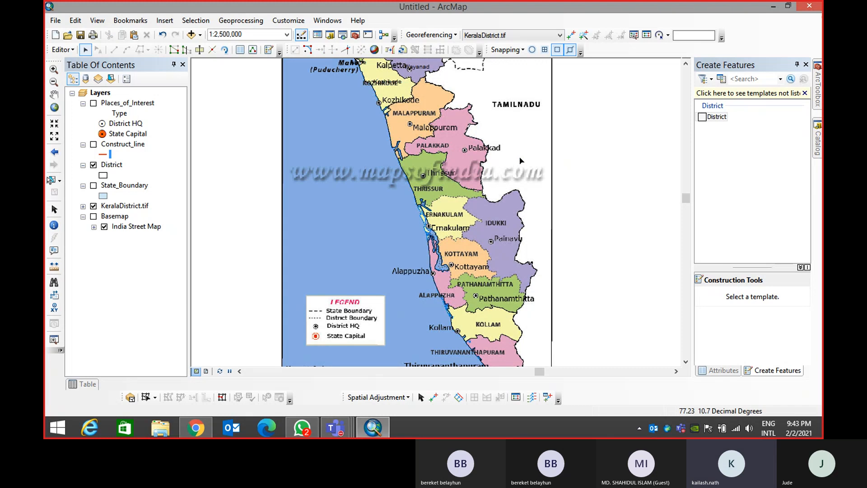
{"action": "scroll", "coordinate": [460, 157], "scroll_direction": "up", "scroll_amount": 3}
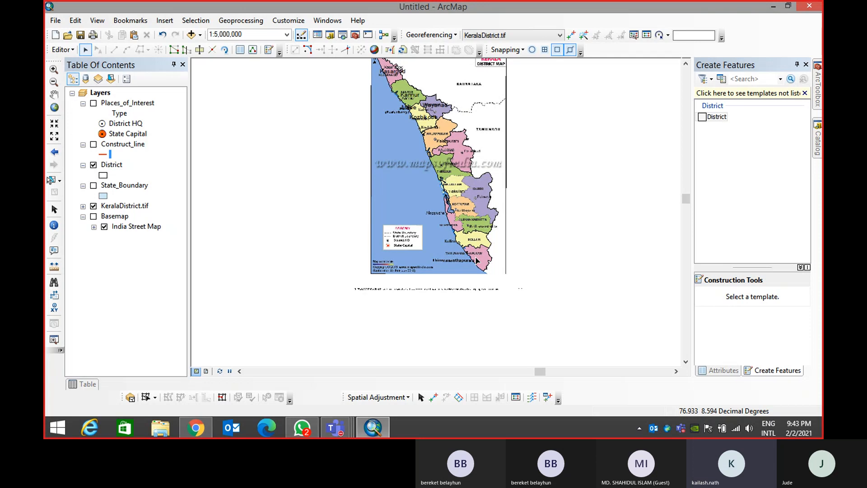
Turn off KeralaDistrict.tif and display the State_Boundary and District layers together
{"action": "left_click", "coordinate": [94, 165]}
{"action": "left_click", "coordinate": [94, 185]}
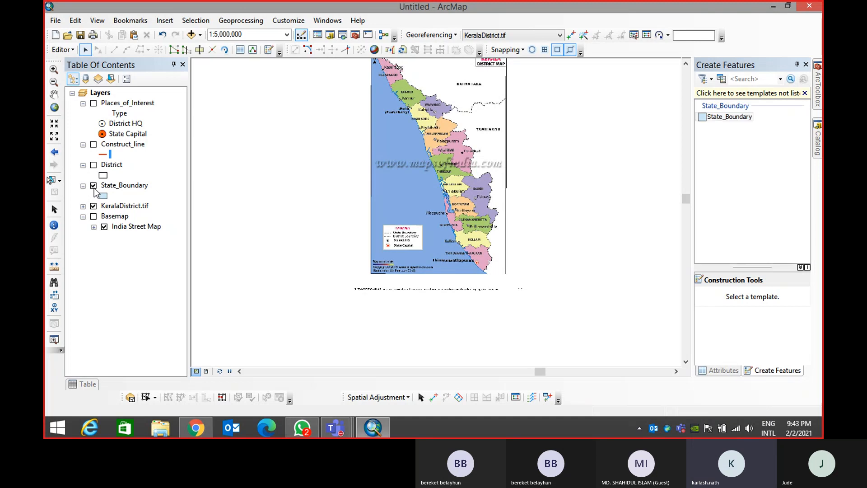
{"action": "left_click", "coordinate": [93, 206]}
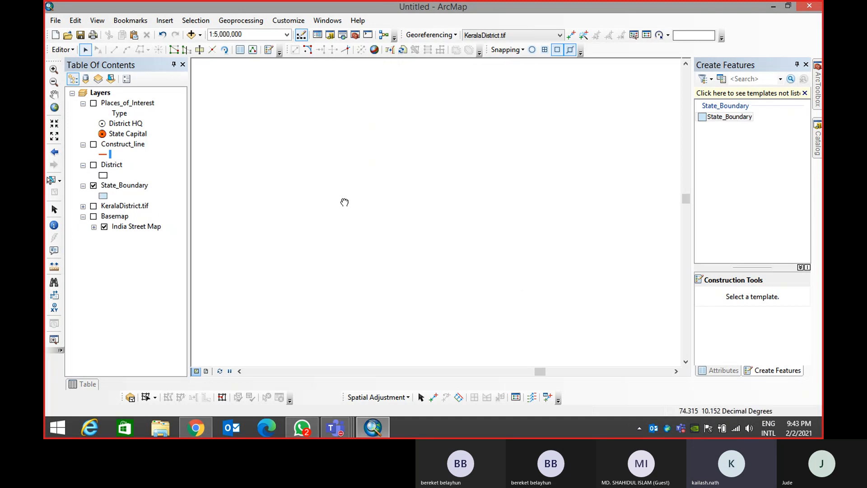
{"action": "left_click", "coordinate": [93, 164]}
Copy all the District polygons and paste them into the State_Boundary layer
{"action": "mouse_move", "coordinate": [352, 130]}
{"action": "left_mouse_down"}
{"action": "mouse_move", "coordinate": [533, 339]}
{"action": "mouse_move", "coordinate": [533, 353]}
{"action": "left_mouse_up"}
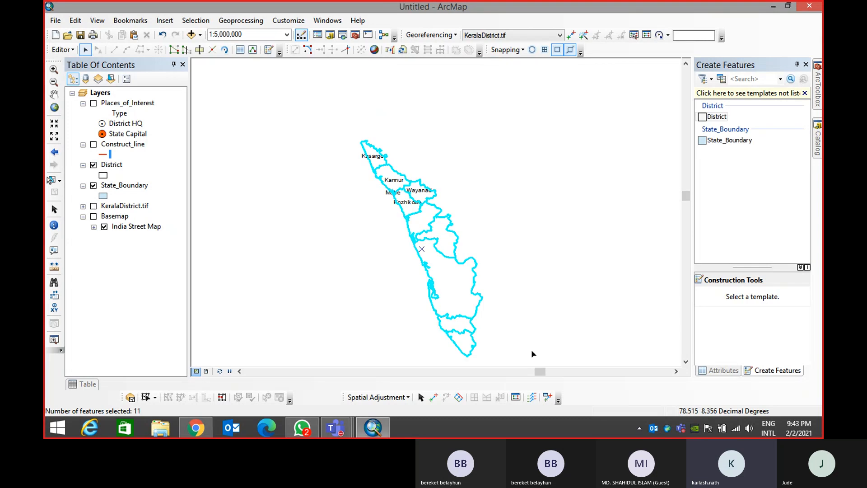
{"action": "right_click", "coordinate": [497, 228]}
{"action": "left_click", "coordinate": [524, 231]}
{"action": "left_click", "coordinate": [423, 137]}
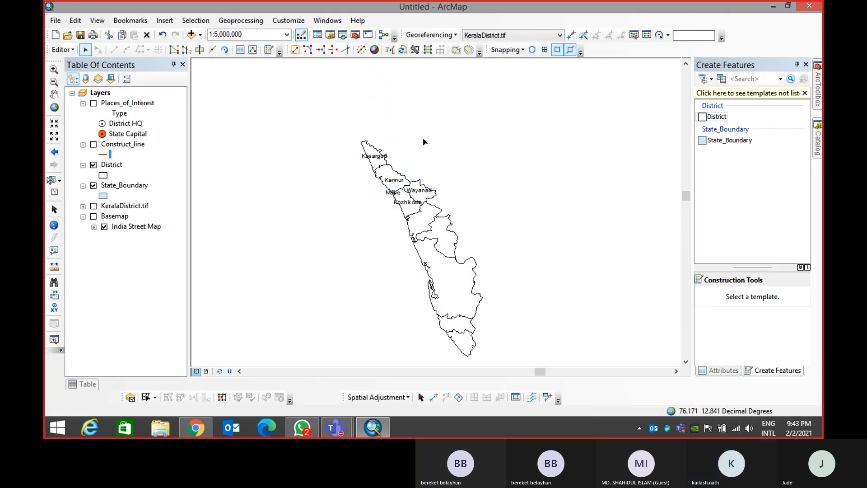
{"action": "right_click", "coordinate": [423, 137]}
{"action": "left_click", "coordinate": [447, 158]}
{"action": "left_click", "coordinate": [454, 209]}
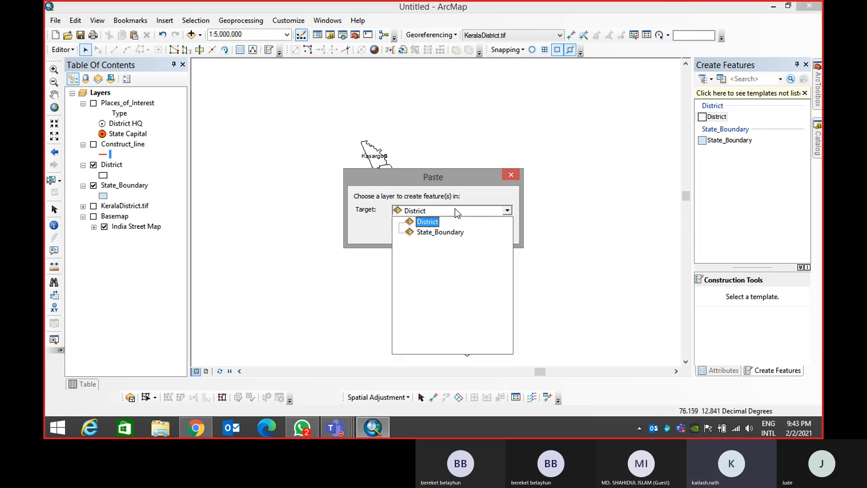
{"action": "left_click", "coordinate": [435, 229]}
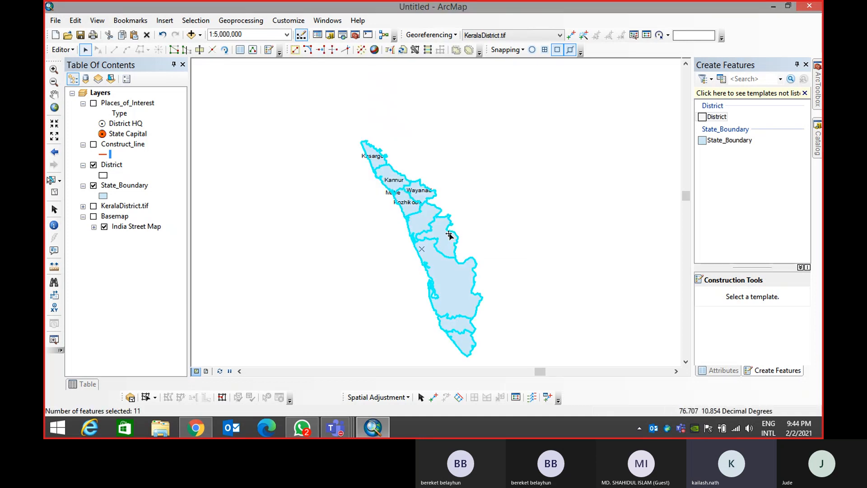
Merge the pasted State_Boundary polygons into one state polygon and clear the selection
{"action": "left_click", "coordinate": [63, 51]}
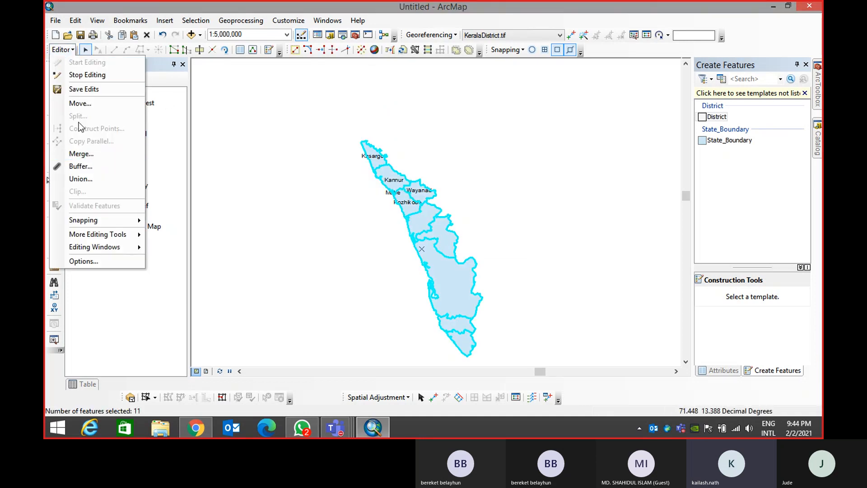
{"action": "left_click", "coordinate": [74, 154]}
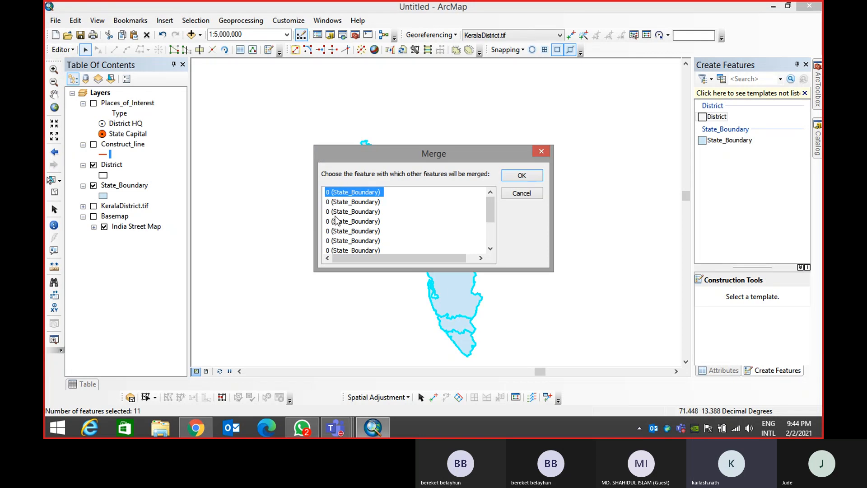
{"action": "left_click", "coordinate": [355, 213]}
{"action": "left_click", "coordinate": [356, 232]}
{"action": "left_click_drag", "start_coordinate": [425, 156], "coordinate": [207, 98]}
{"action": "left_click", "coordinate": [169, 146]}
{"action": "left_click", "coordinate": [158, 175]}
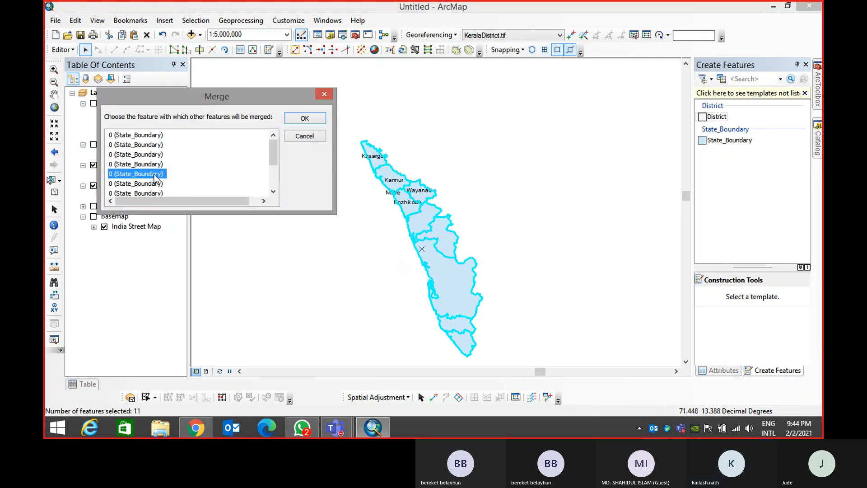
{"action": "left_click", "coordinate": [151, 186]}
{"action": "scroll", "coordinate": [153, 180], "scroll_direction": "down", "scroll_amount": 2}
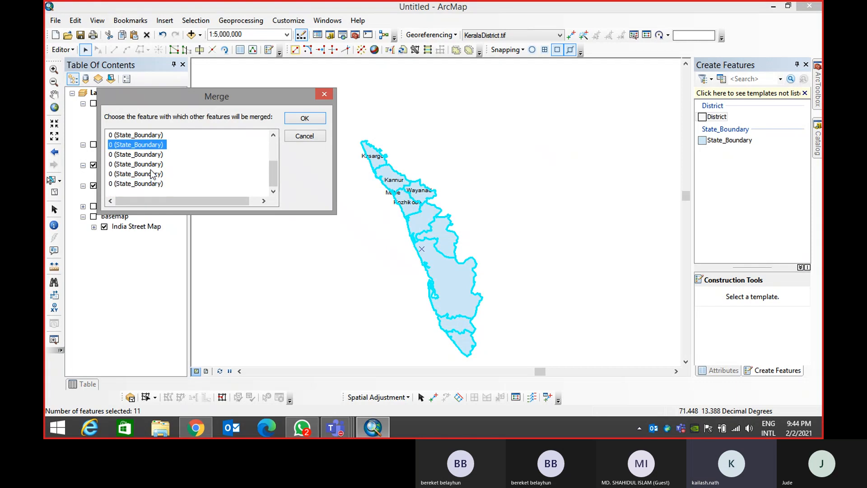
{"action": "left_click", "coordinate": [146, 135]}
{"action": "left_click", "coordinate": [305, 119]}
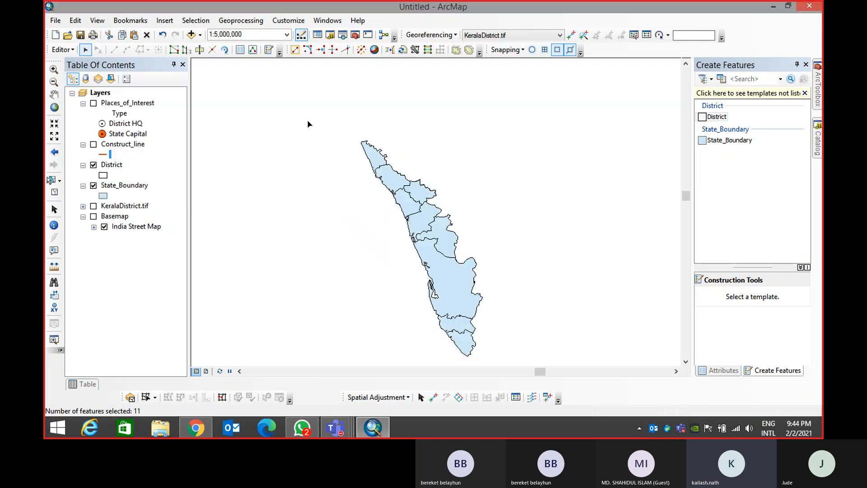
{"action": "left_click", "coordinate": [472, 217]}
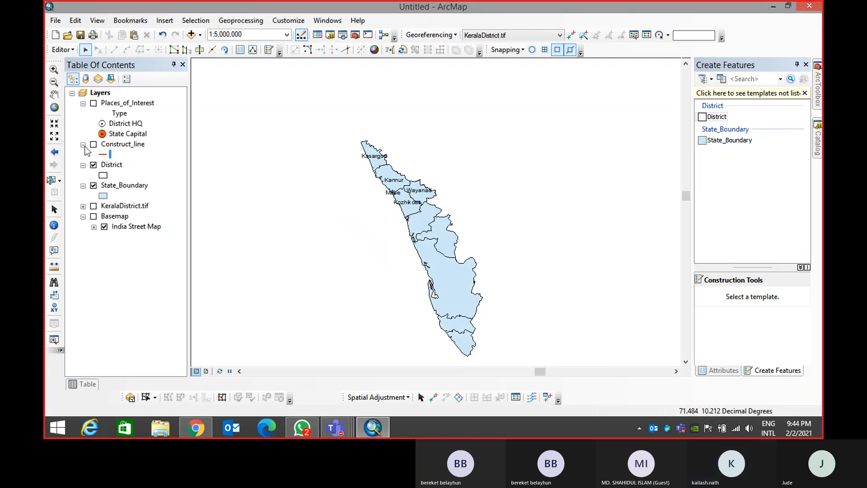
Make State_Boundary selectable and, with the District layer hidden, select the merged state polygon to check it
{"action": "left_click", "coordinate": [93, 165]}
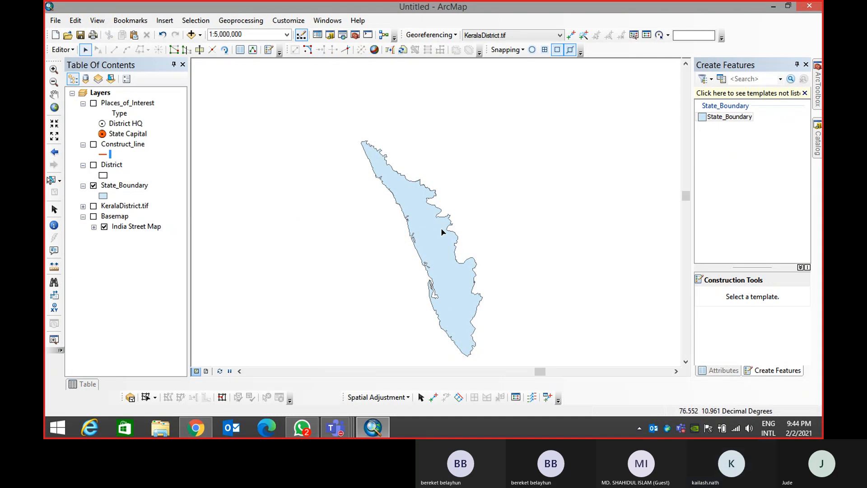
{"action": "left_click", "coordinate": [110, 79]}
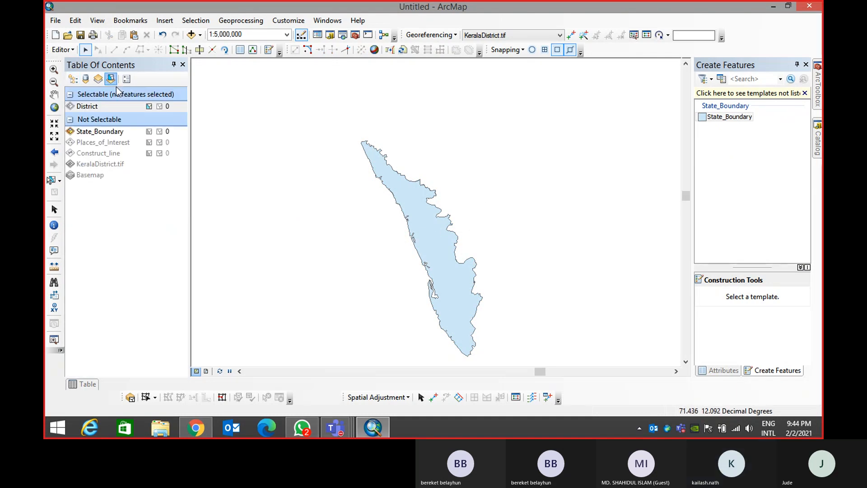
{"action": "left_click", "coordinate": [148, 132]}
{"action": "left_click_drag", "start_coordinate": [462, 146], "coordinate": [355, 224]}
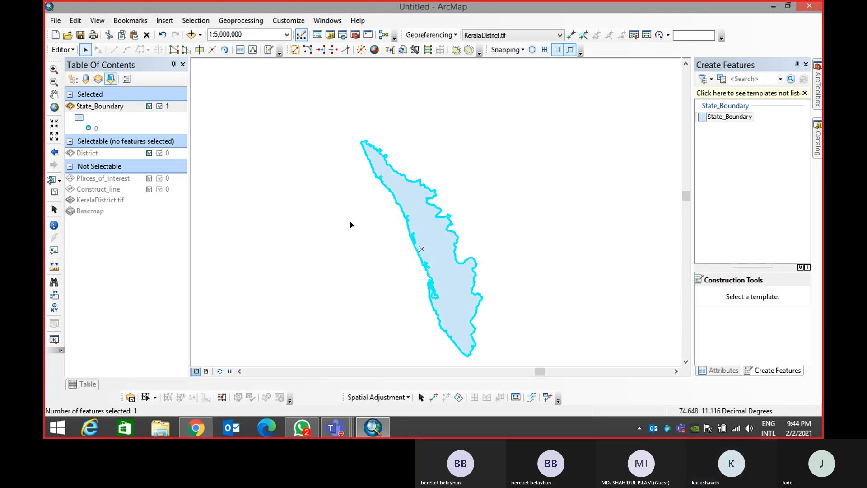
Clear the selection and display the District and Places_of_Interest layers without State_Boundary
{"action": "left_click", "coordinate": [73, 79]}
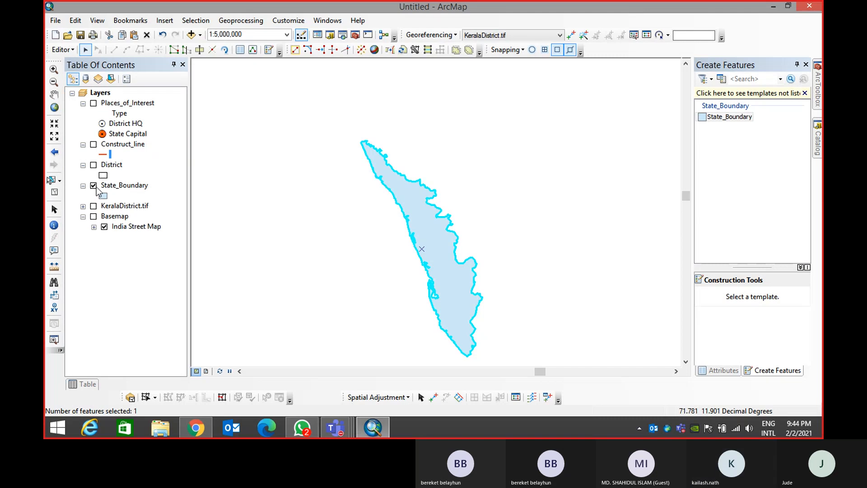
{"action": "left_click", "coordinate": [94, 165]}
{"action": "left_click", "coordinate": [291, 243]}
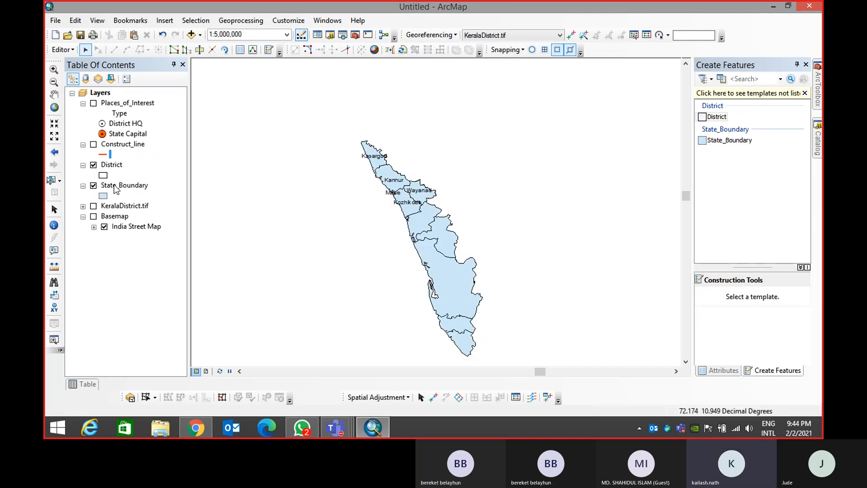
{"action": "left_click", "coordinate": [93, 103]}
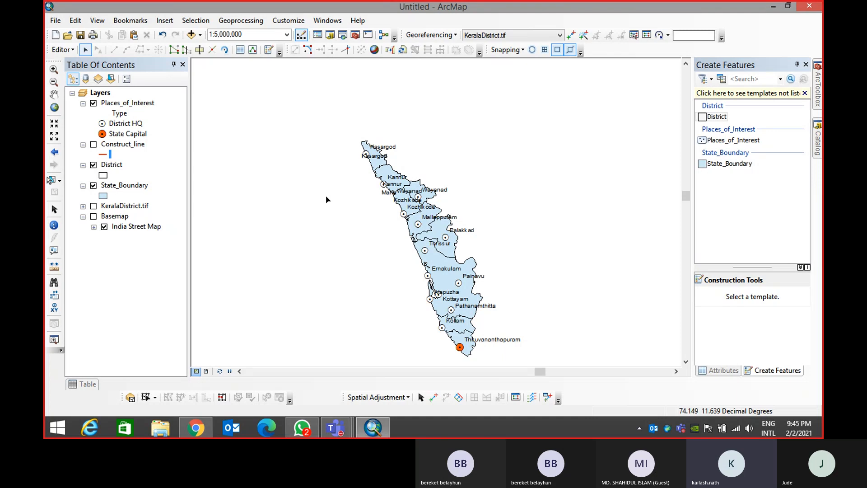
{"action": "left_click", "coordinate": [93, 185]}
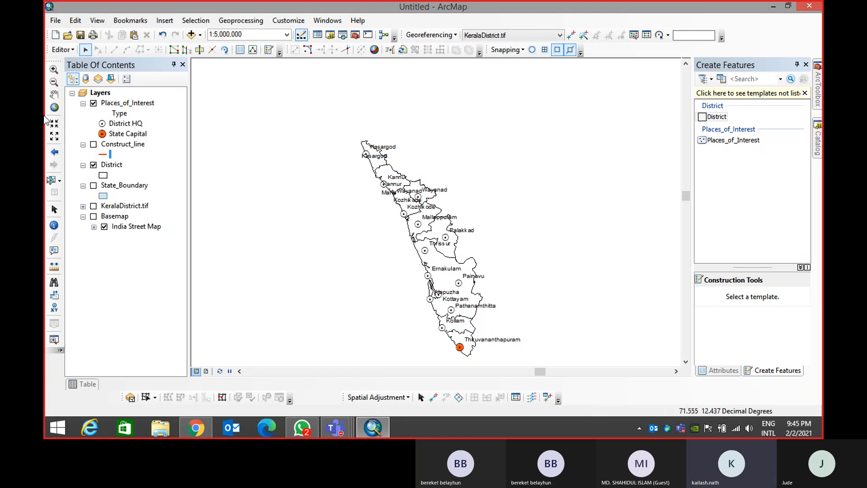
Hide Places_of_Interest and turn off the District layer's labels
{"action": "left_click", "coordinate": [94, 104]}
{"action": "right_click", "coordinate": [112, 165]}
{"action": "left_click", "coordinate": [151, 293]}
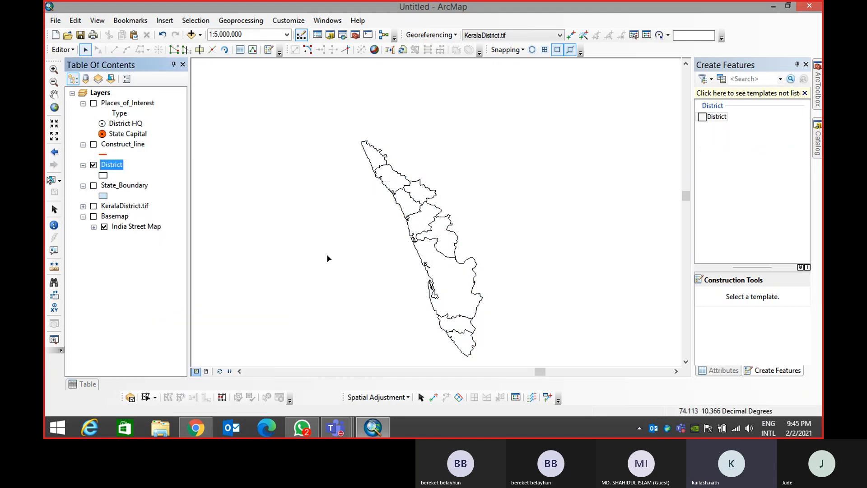
Select the district polygons around Wayanad, Kannur and Kozhikode one by one to check their shared boundaries, and clear the selection
{"action": "scroll", "coordinate": [408, 194], "scroll_direction": "down", "scroll_amount": 8}
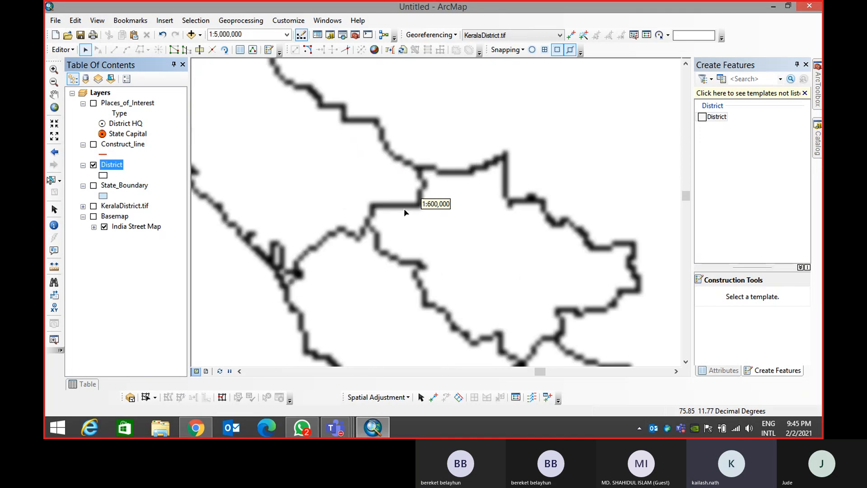
{"action": "left_click", "coordinate": [339, 183]}
{"action": "left_click", "coordinate": [497, 234]}
{"action": "left_click", "coordinate": [349, 198]}
{"action": "left_click", "coordinate": [394, 231]}
{"action": "left_click", "coordinate": [321, 266]}
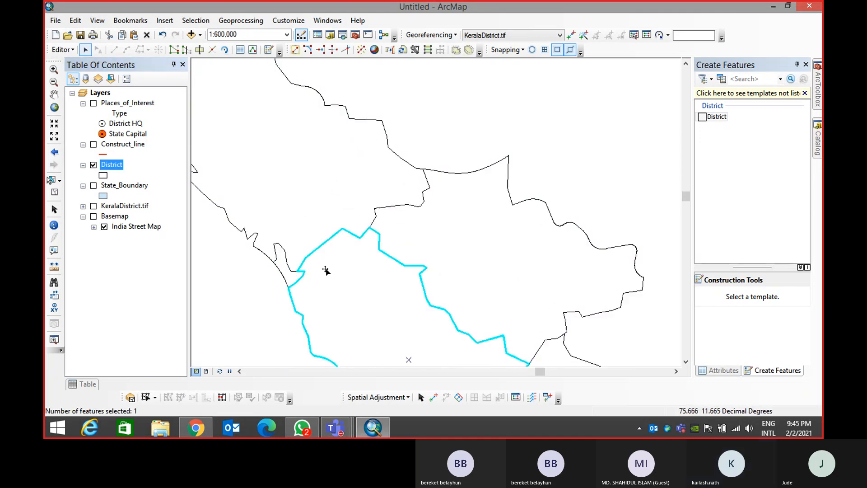
{"action": "left_click", "coordinate": [219, 285]}
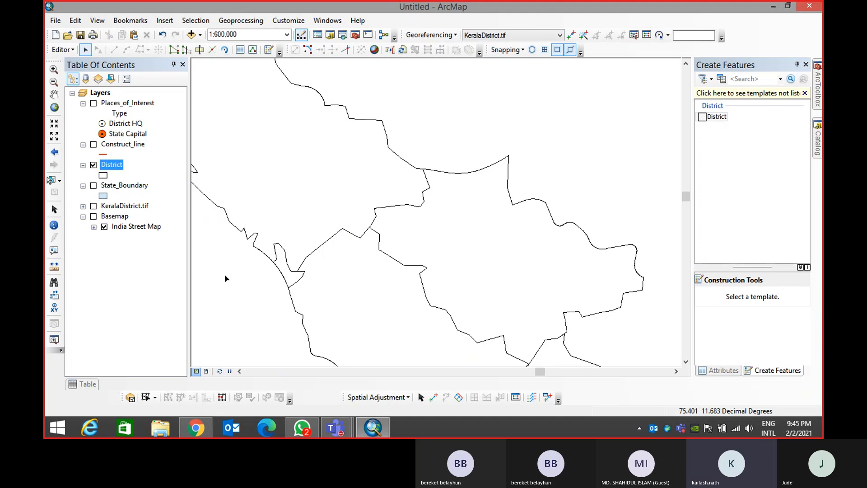
Show the State_Boundary layer and make the District layer unselectable
{"action": "left_click", "coordinate": [93, 185]}
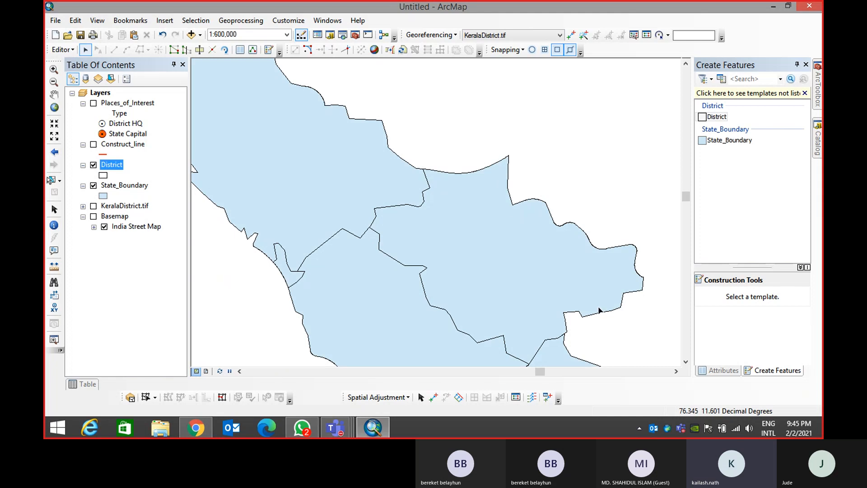
{"action": "left_click_drag", "start_coordinate": [598, 306], "coordinate": [397, 173]}
{"action": "left_click_drag", "start_coordinate": [505, 280], "coordinate": [475, 201]}
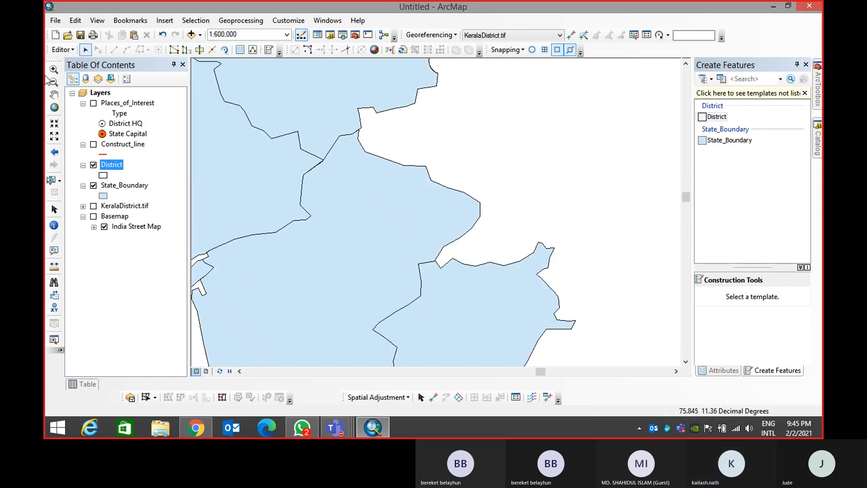
{"action": "left_click", "coordinate": [116, 80]}
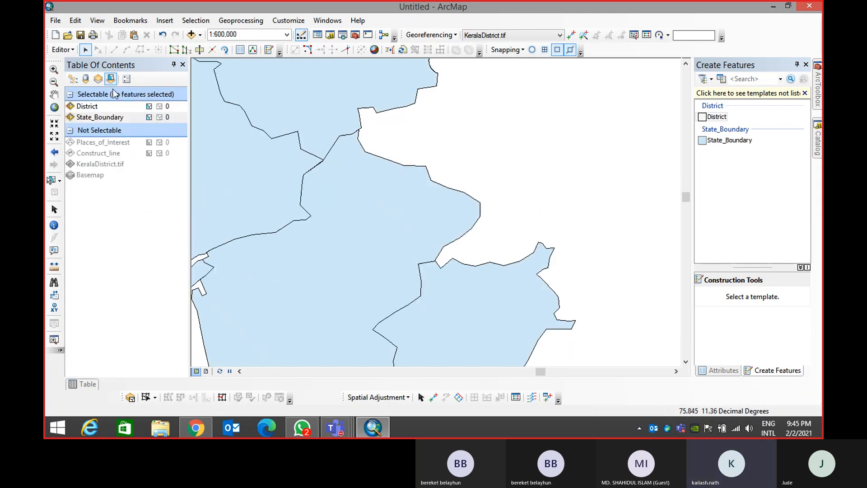
{"action": "left_click", "coordinate": [149, 108]}
Shift the state polygon slightly east of the district outlines and clear the selection
{"action": "left_click", "coordinate": [343, 239]}
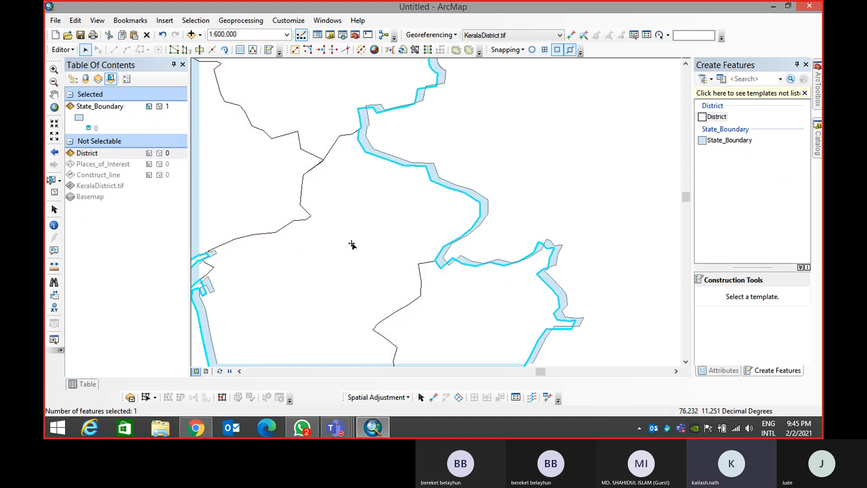
{"action": "left_click", "coordinate": [526, 152]}
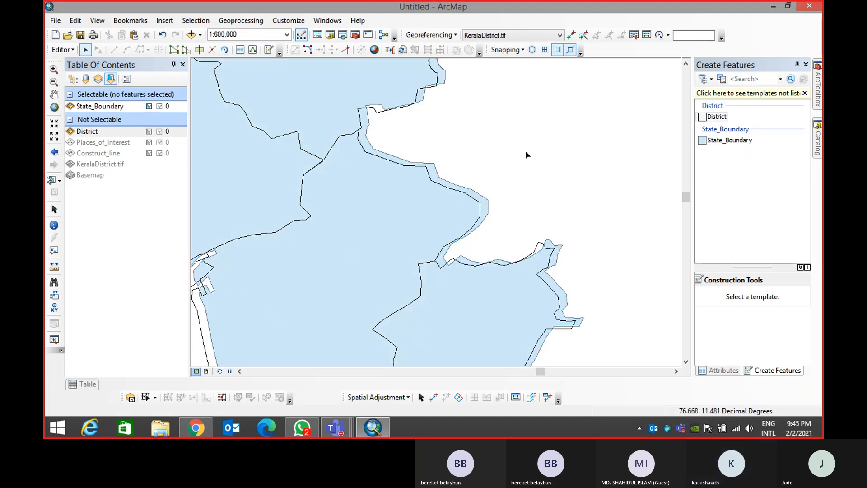
Review the sticky move tolerance in the general editing options and close the dialog
{"action": "left_click", "coordinate": [62, 49]}
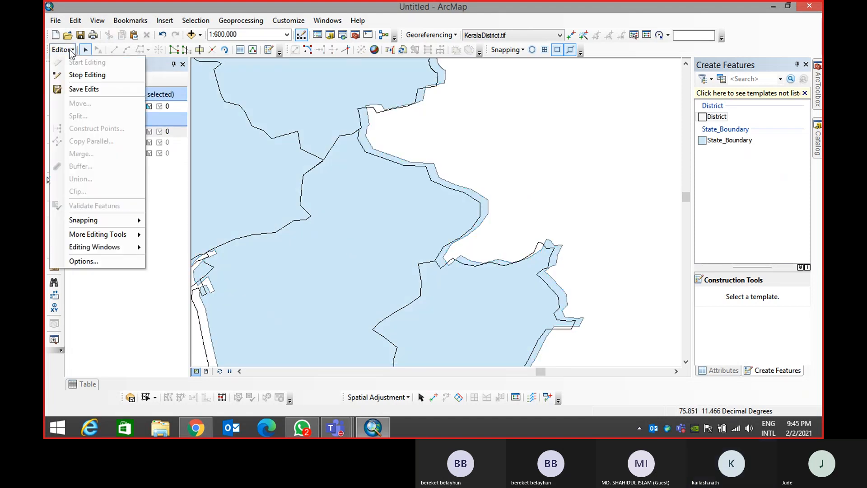
{"action": "left_click", "coordinate": [96, 260]}
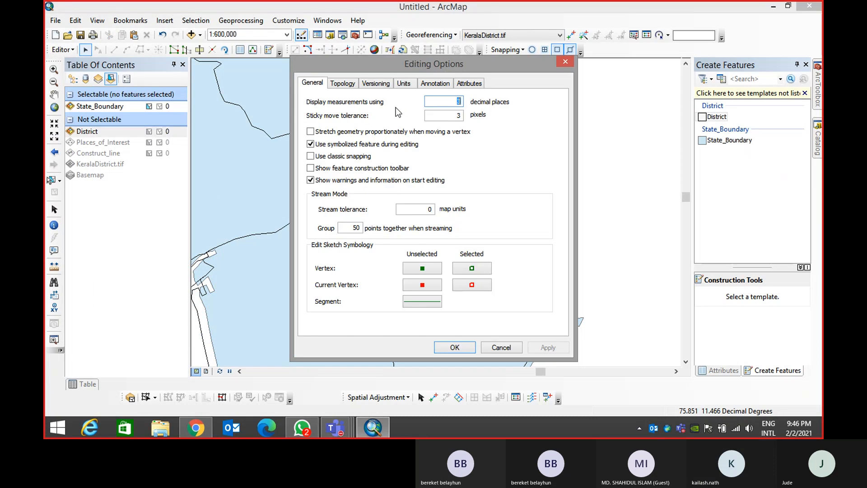
{"action": "key", "text": "Tab"}
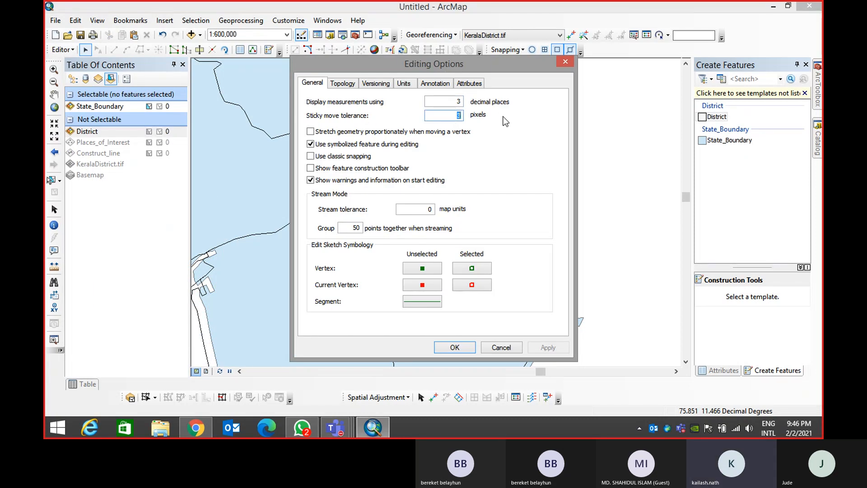
{"action": "key", "text": "Return"}
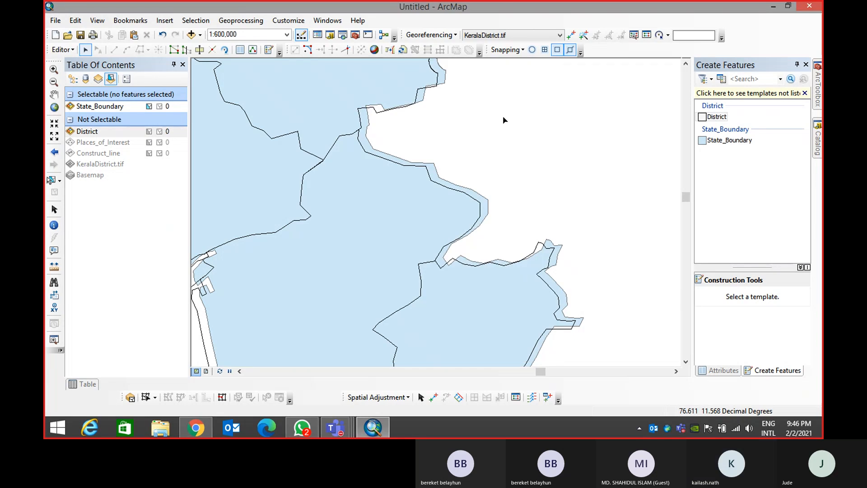
Move the state polygon slightly west, back toward the district outlines, and clear the selection
{"action": "left_click", "coordinate": [359, 196]}
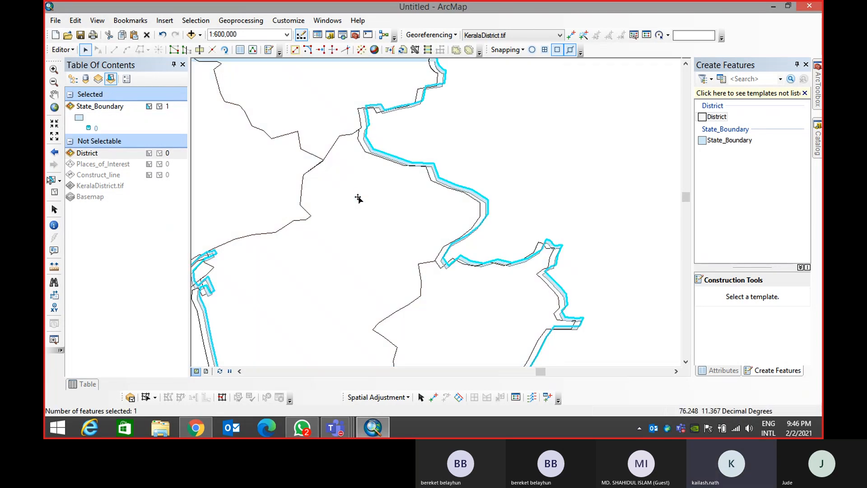
{"action": "left_click", "coordinate": [413, 189]}
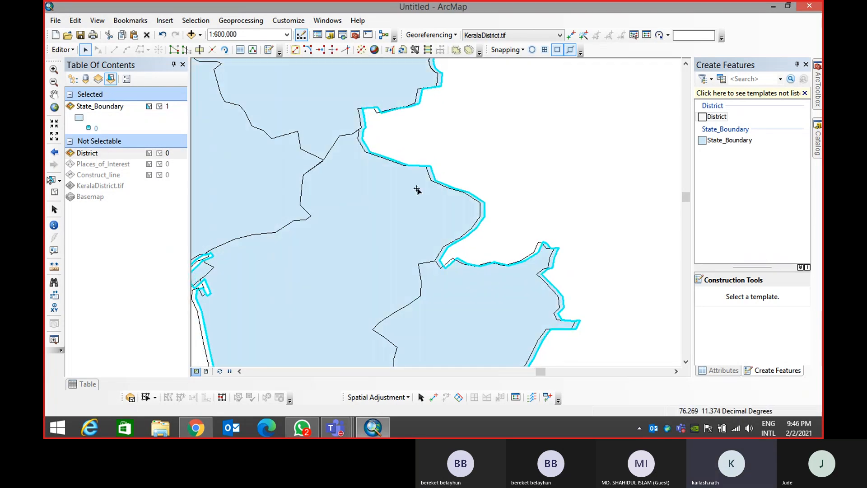
{"action": "scroll", "coordinate": [445, 145], "scroll_direction": "down", "scroll_amount": 3}
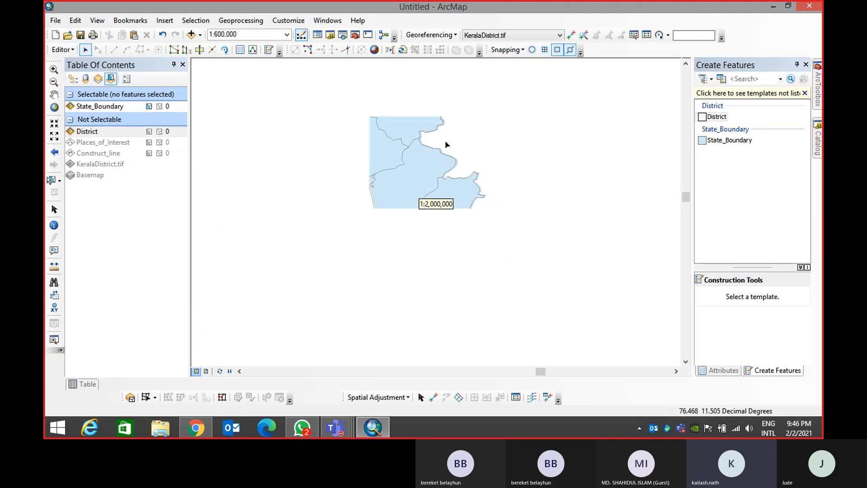
Try rotating the state polygon about its centre and restore its original orientation
{"action": "scroll", "coordinate": [447, 145], "scroll_direction": "down", "scroll_amount": 2}
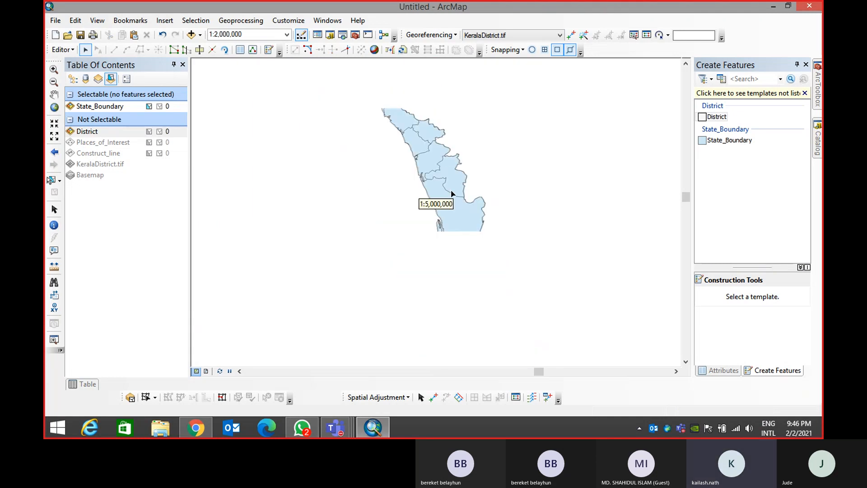
{"action": "left_click", "coordinate": [452, 221]}
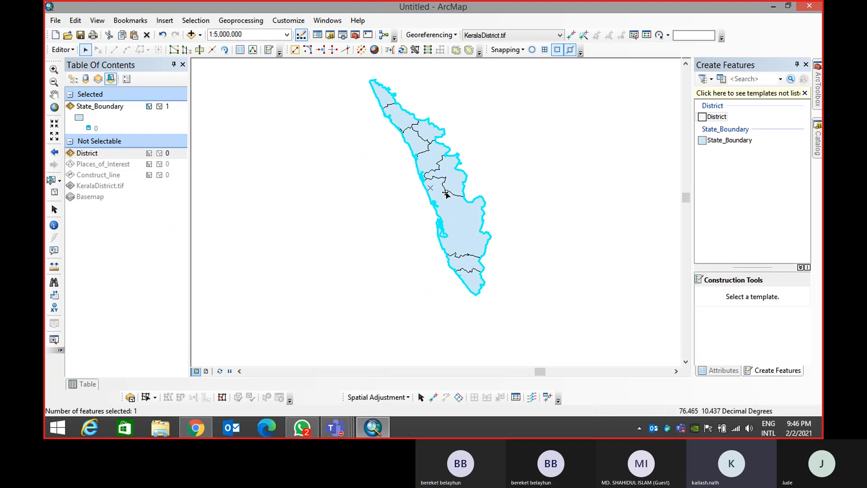
{"action": "left_click", "coordinate": [224, 50]}
{"action": "left_click_drag", "start_coordinate": [385, 99], "coordinate": [501, 227]}
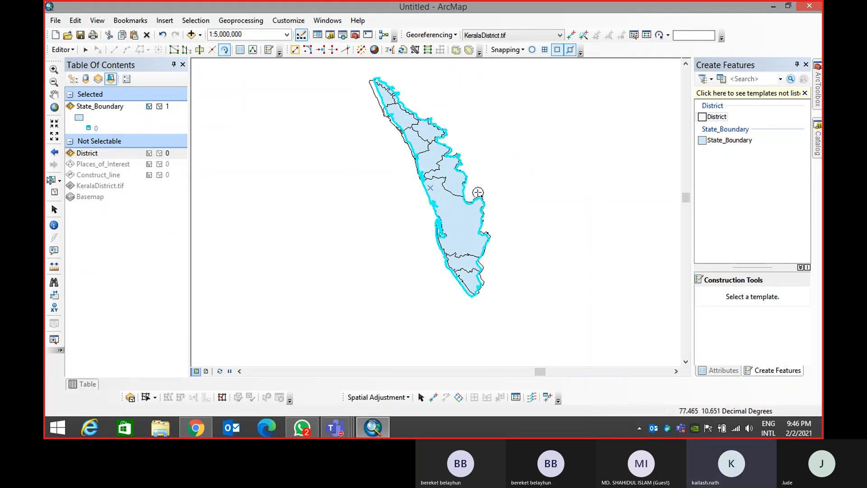
{"action": "left_click_drag", "start_coordinate": [430, 188], "coordinate": [475, 295]}
{"action": "mouse_move", "coordinate": [432, 204]}
{"action": "left_mouse_down"}
{"action": "mouse_move", "coordinate": [409, 239]}
{"action": "mouse_move", "coordinate": [434, 214]}
{"action": "left_mouse_up"}
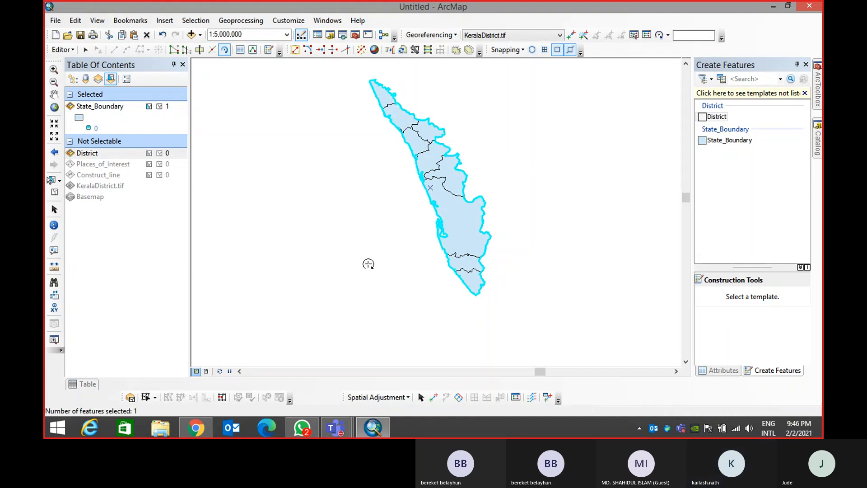
{"action": "left_click", "coordinate": [85, 50]}
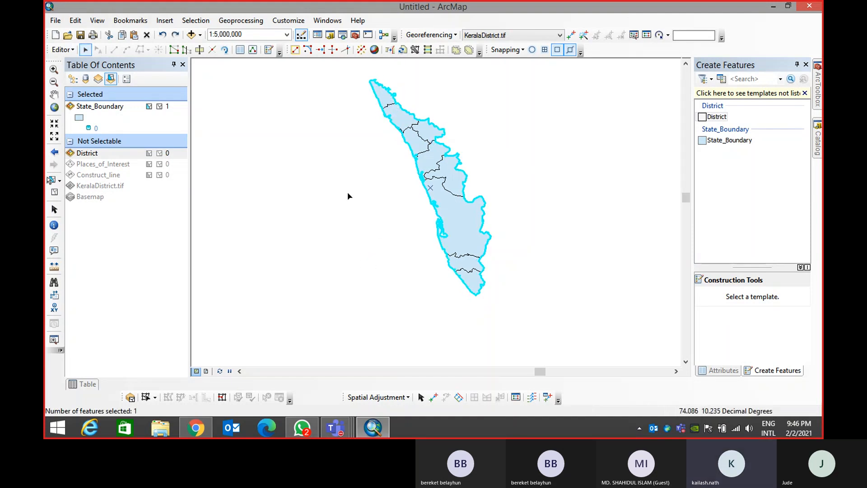
Set the sticky move tolerance to 3 pixels in the general editing options
{"action": "scroll", "coordinate": [421, 142], "scroll_direction": "up", "scroll_amount": 5}
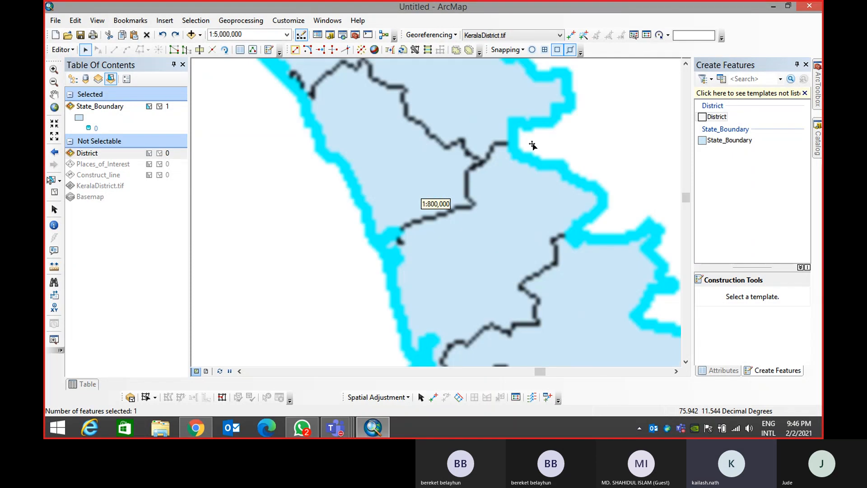
{"action": "left_click_drag", "start_coordinate": [500, 148], "coordinate": [419, 264]}
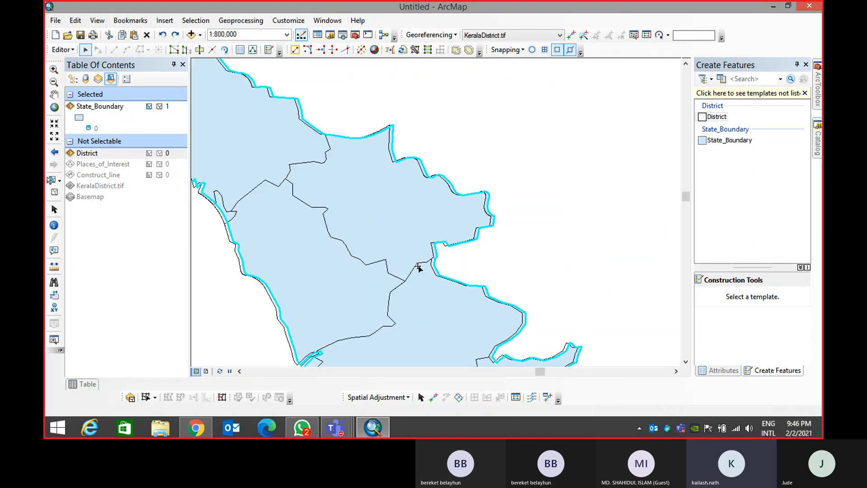
{"action": "scroll", "coordinate": [414, 217], "scroll_direction": "up", "scroll_amount": 2}
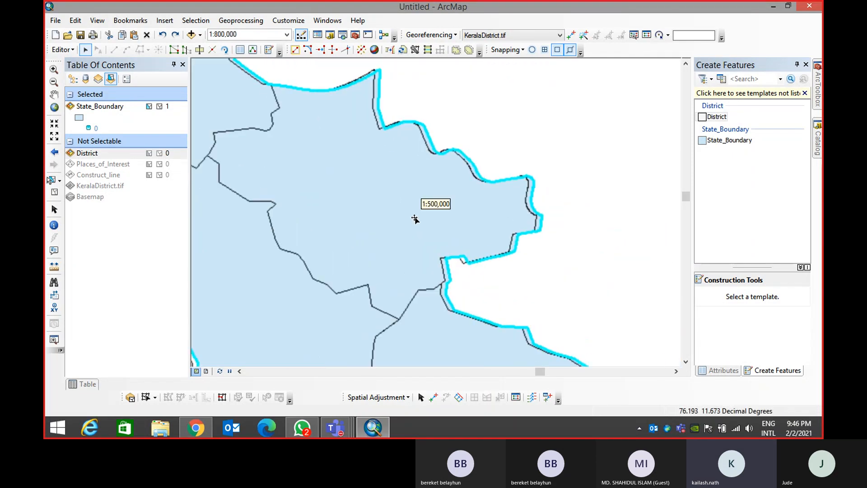
{"action": "scroll", "coordinate": [483, 192], "scroll_direction": "up", "scroll_amount": 2}
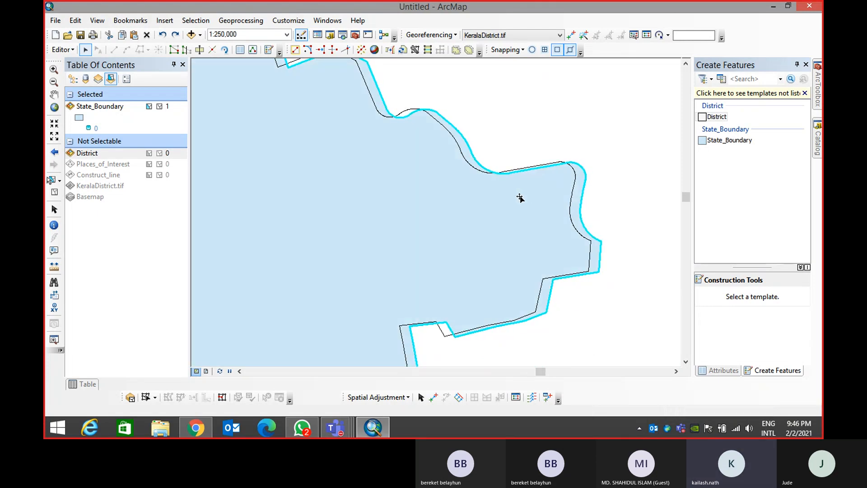
{"action": "left_click", "coordinate": [62, 49]}
{"action": "left_click", "coordinate": [100, 265]}
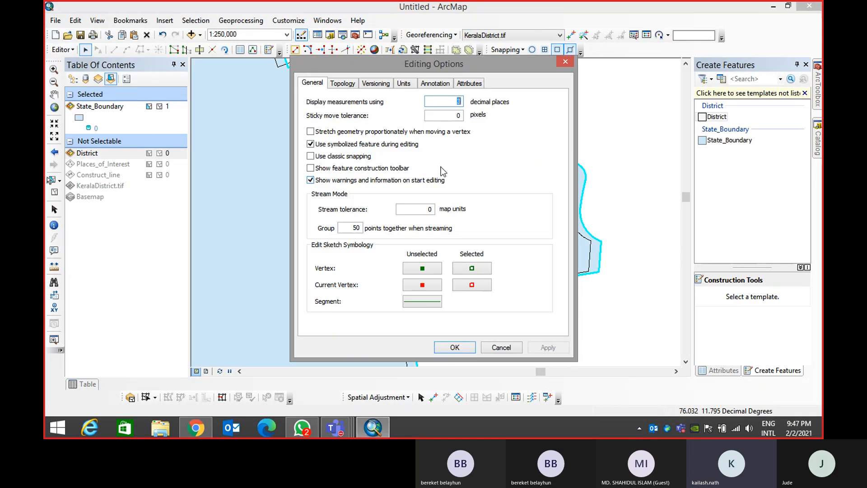
{"action": "left_click_drag", "start_coordinate": [454, 116], "coordinate": [494, 117]}
{"action": "key", "text": "Return"}
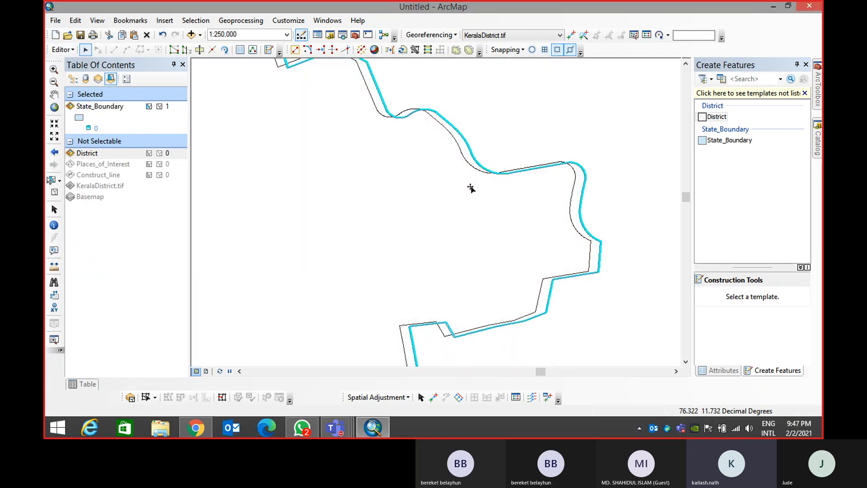
Set the sticky move tolerance to 10 pixels and move the state polygon slightly farther east of the district outlines
{"action": "left_click", "coordinate": [62, 50]}
{"action": "left_click", "coordinate": [86, 261]}
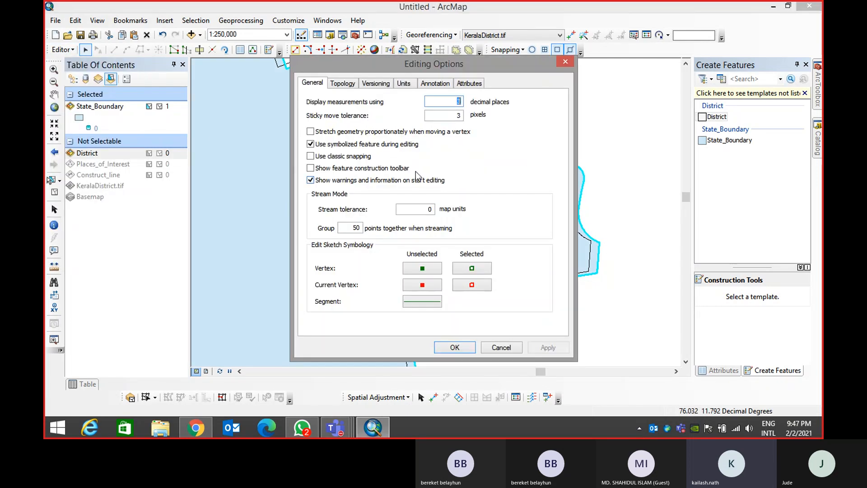
{"action": "double_click", "coordinate": [454, 115]}
{"action": "type", "text": "10"}
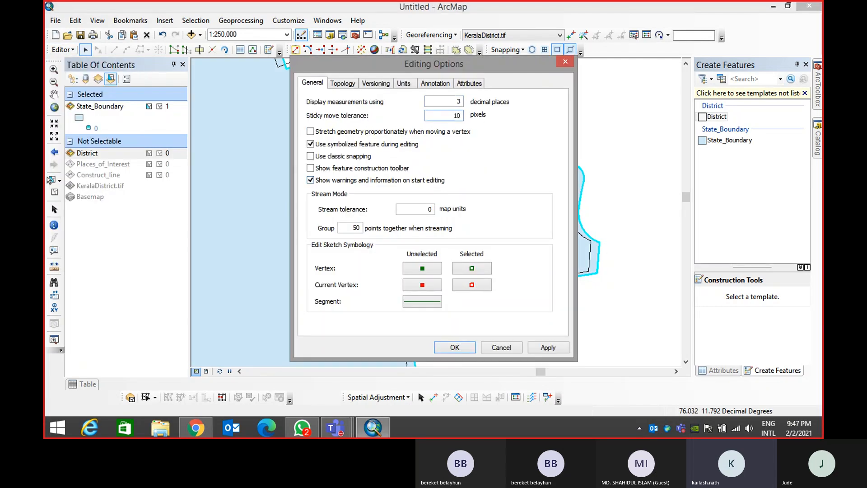
{"action": "key", "text": "Return"}
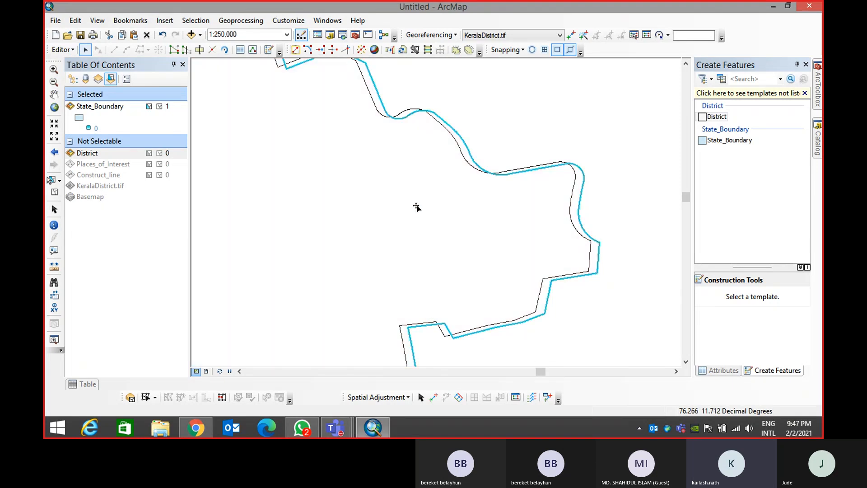
{"action": "mouse_move", "coordinate": [417, 205]}
{"action": "left_mouse_down"}
{"action": "mouse_move", "coordinate": [416, 214]}
{"action": "mouse_move", "coordinate": [424, 196]}
{"action": "mouse_move", "coordinate": [419, 202]}
{"action": "left_mouse_up"}
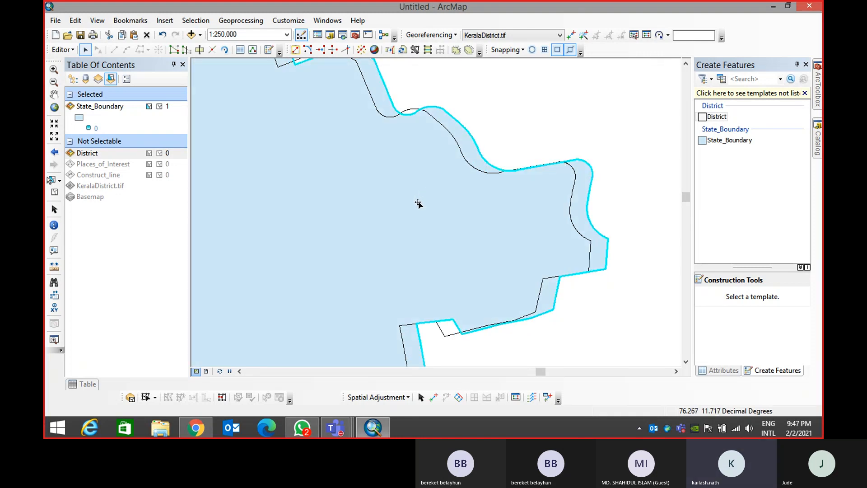
Review the sticky move tolerance again in the general editing options and close the dialog
{"action": "scroll", "coordinate": [419, 202], "scroll_direction": "up", "scroll_amount": 5}
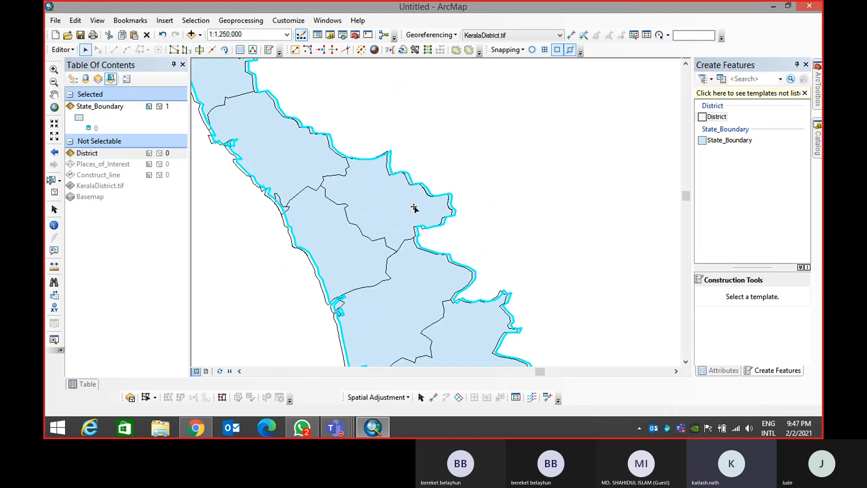
{"action": "left_click", "coordinate": [68, 50]}
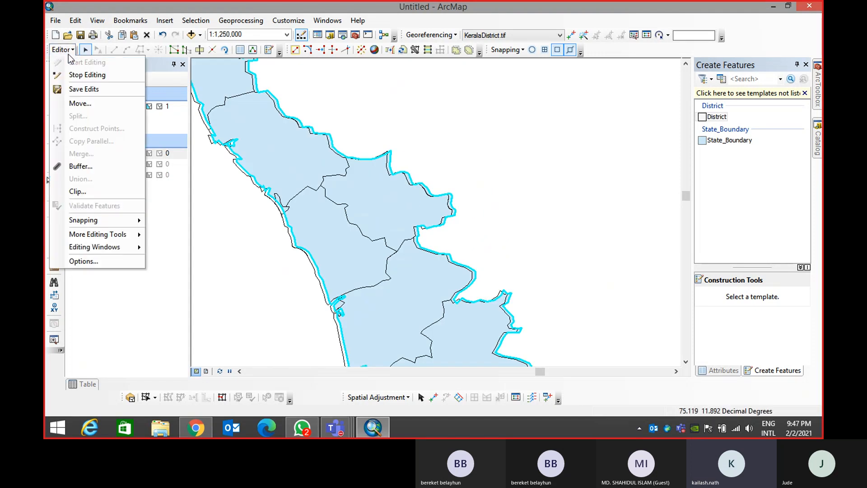
{"action": "left_click", "coordinate": [109, 261]}
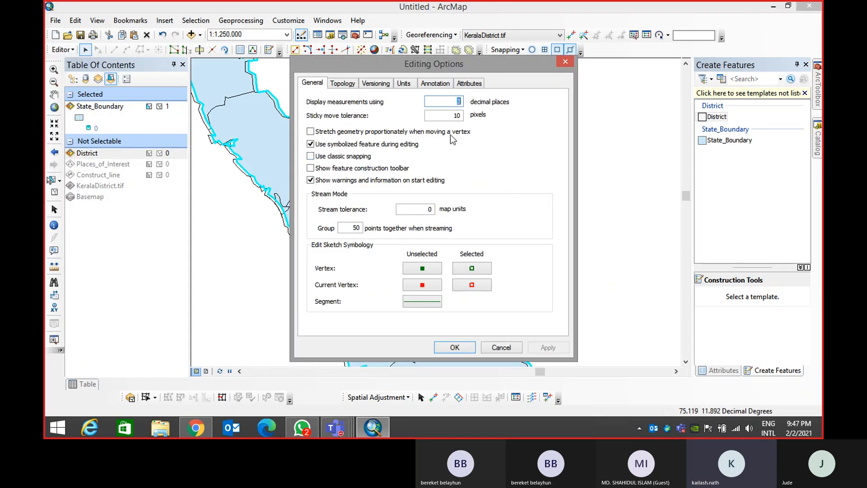
{"action": "key", "text": "Tab"}
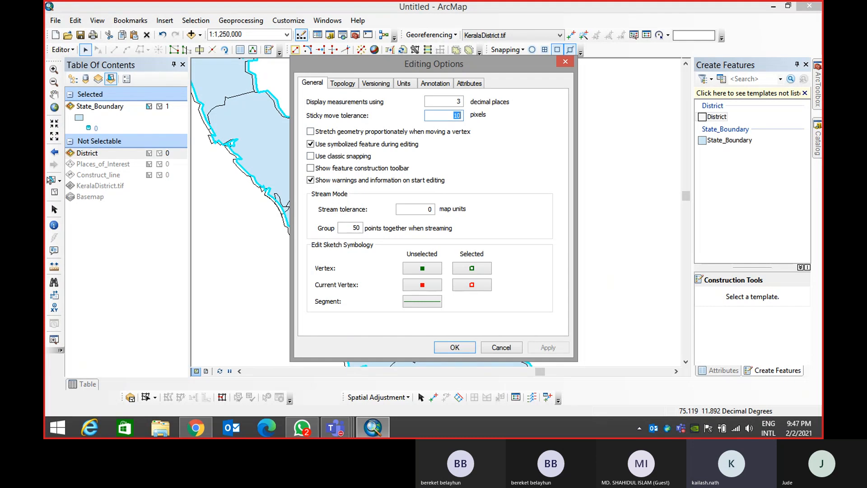
{"action": "key", "text": "Return"}
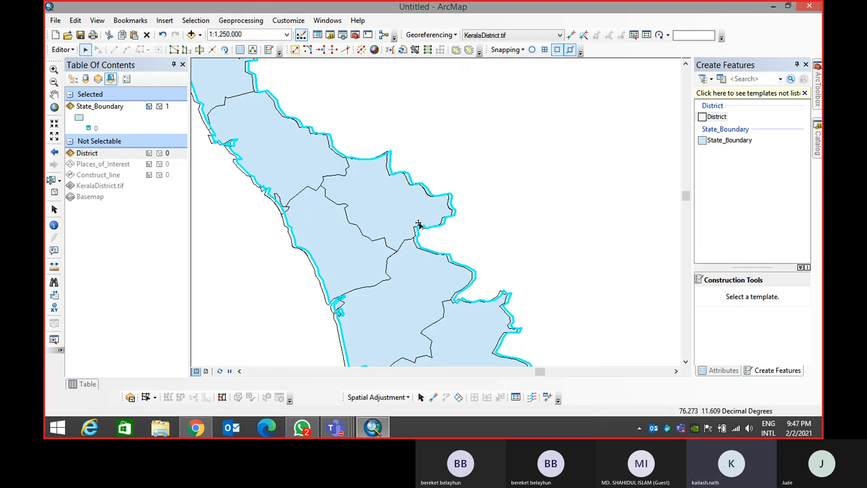
Place the selection anchor on the state polygon's northeastern tip, snap it to the matching district vertex, and clear the selection
{"action": "scroll", "coordinate": [416, 227], "scroll_direction": "up", "scroll_amount": 2}
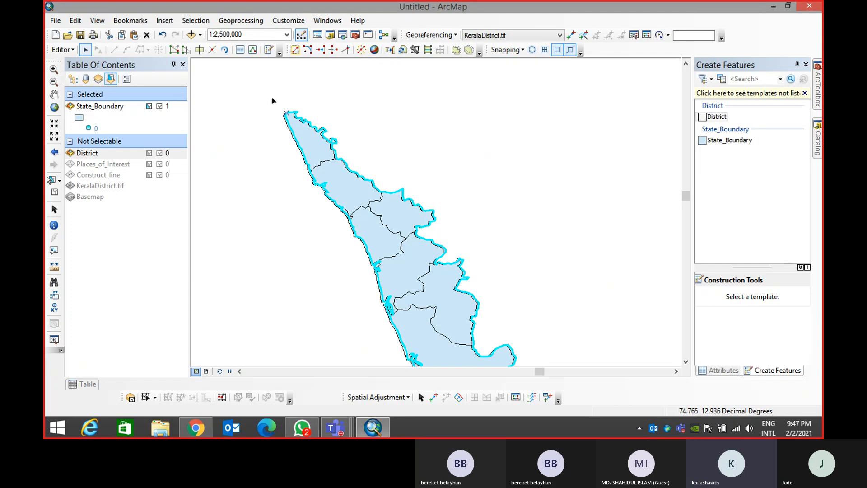
{"action": "scroll", "coordinate": [259, 107], "scroll_direction": "up", "scroll_amount": 5}
{"action": "scroll", "coordinate": [368, 141], "scroll_direction": "up", "scroll_amount": 5}
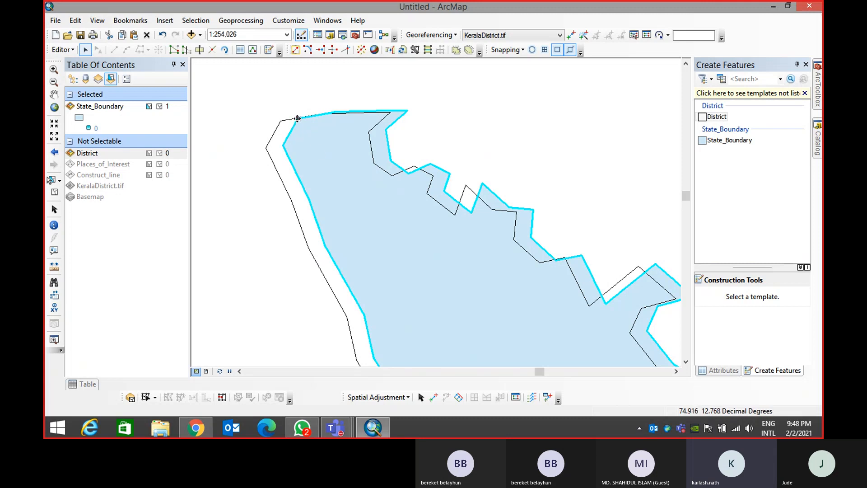
{"action": "left_click_drag", "start_coordinate": [409, 112], "coordinate": [409, 112]}
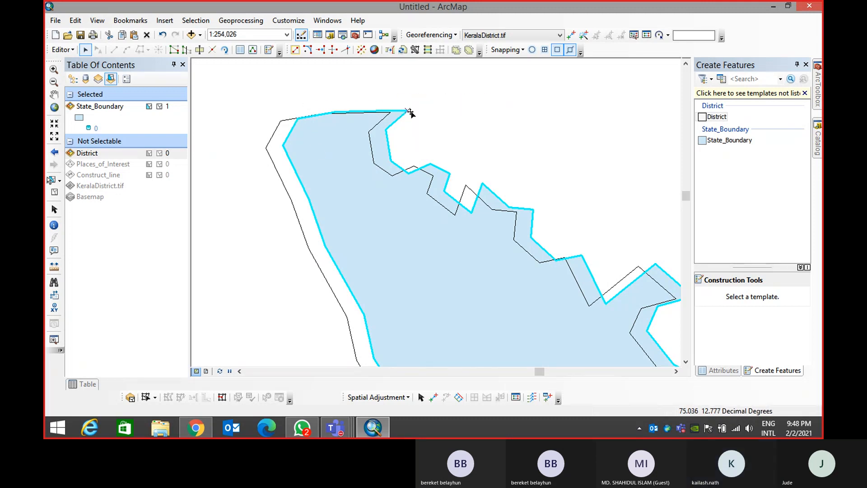
{"action": "left_click_drag", "start_coordinate": [405, 219], "coordinate": [387, 224]}
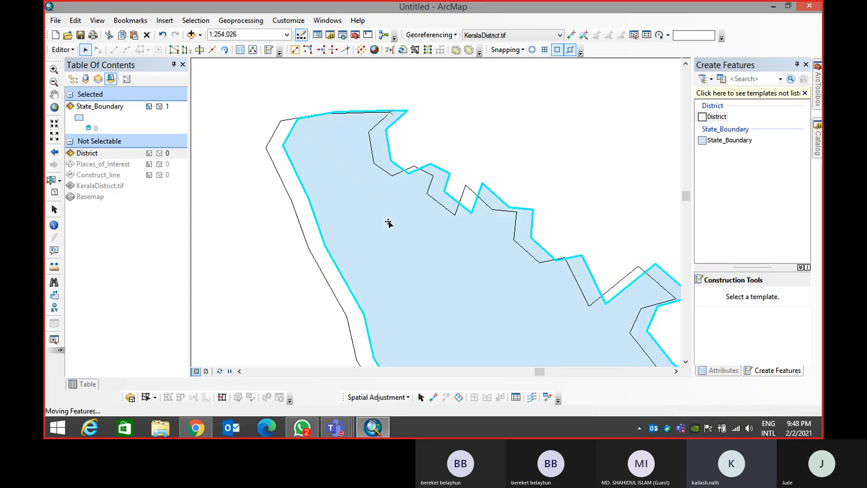
{"action": "left_click", "coordinate": [489, 217]}
{"action": "scroll", "coordinate": [491, 218], "scroll_direction": "down", "scroll_amount": 3}
{"action": "scroll", "coordinate": [492, 219], "scroll_direction": "down", "scroll_amount": 1}
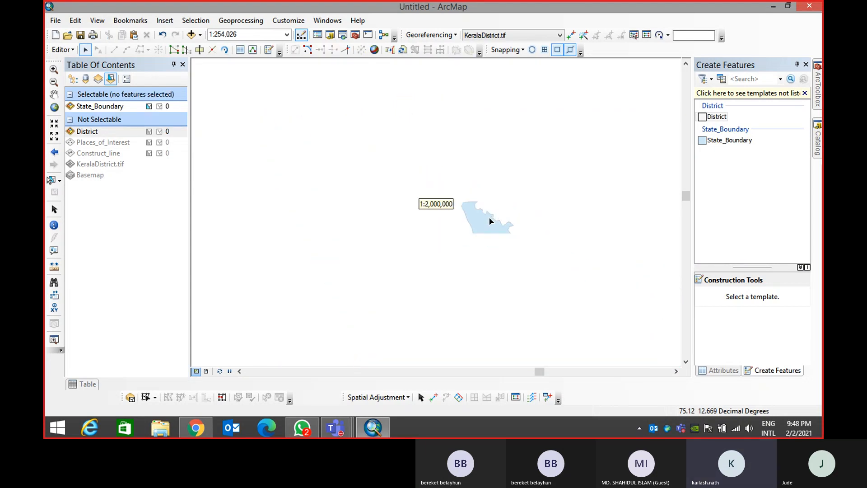
{"action": "left_click_drag", "start_coordinate": [514, 293], "coordinate": [328, 172]}
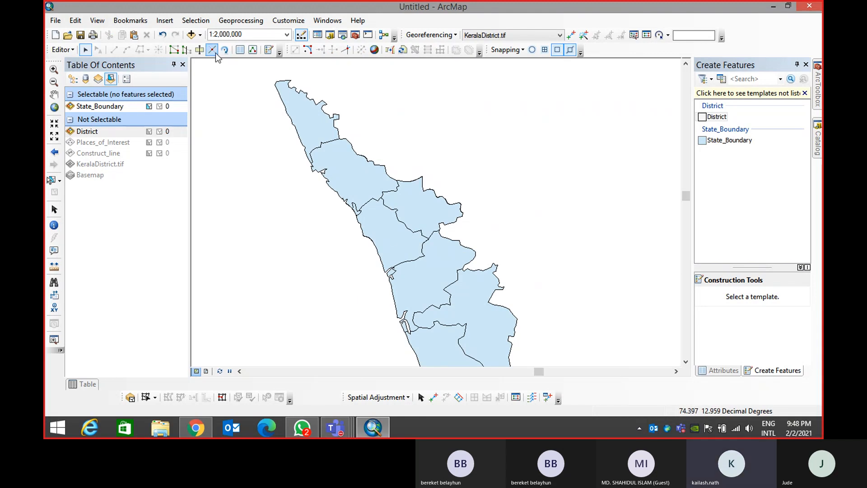
Show the Construct_line layer and make it the only selectable layer
{"action": "left_click", "coordinate": [74, 80]}
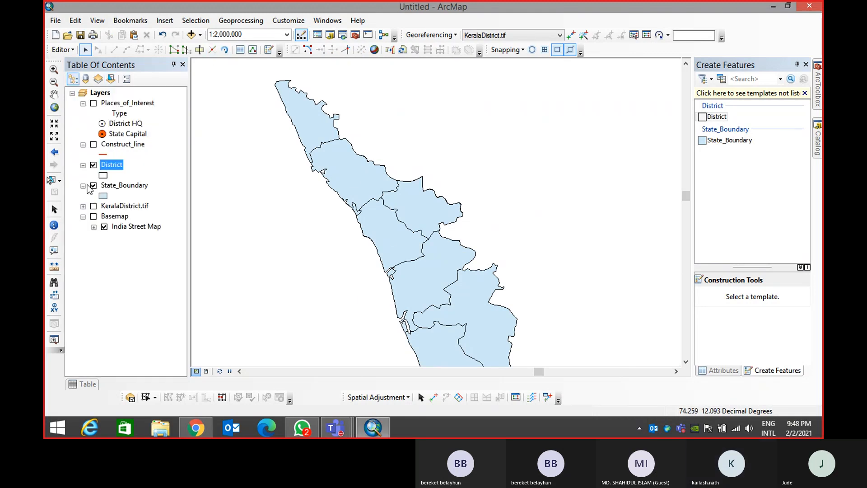
{"action": "left_click", "coordinate": [93, 144]}
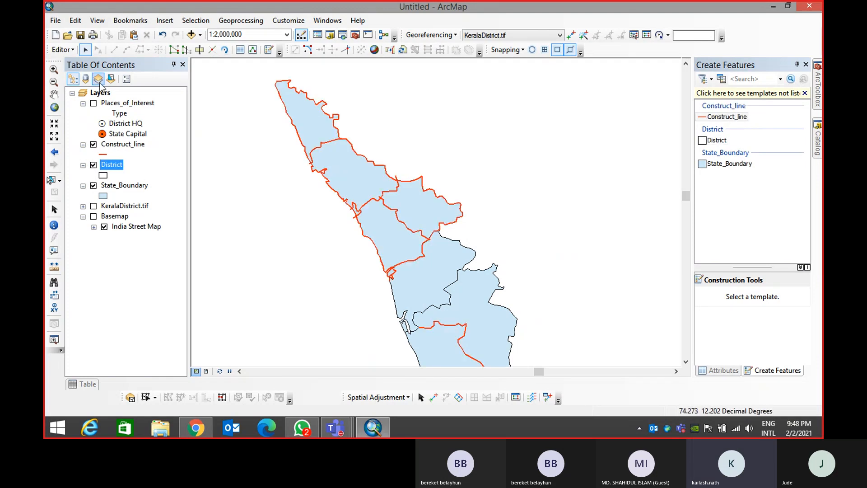
{"action": "left_click", "coordinate": [111, 79]}
{"action": "left_click", "coordinate": [150, 106]}
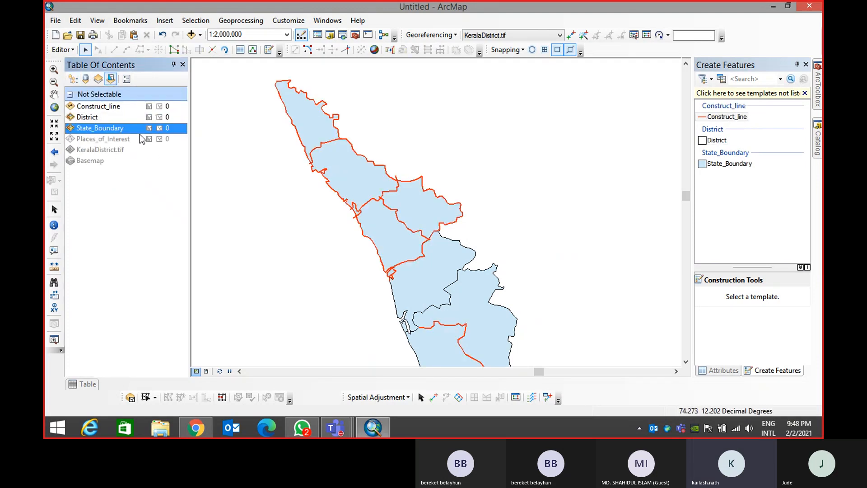
{"action": "left_click", "coordinate": [149, 107]}
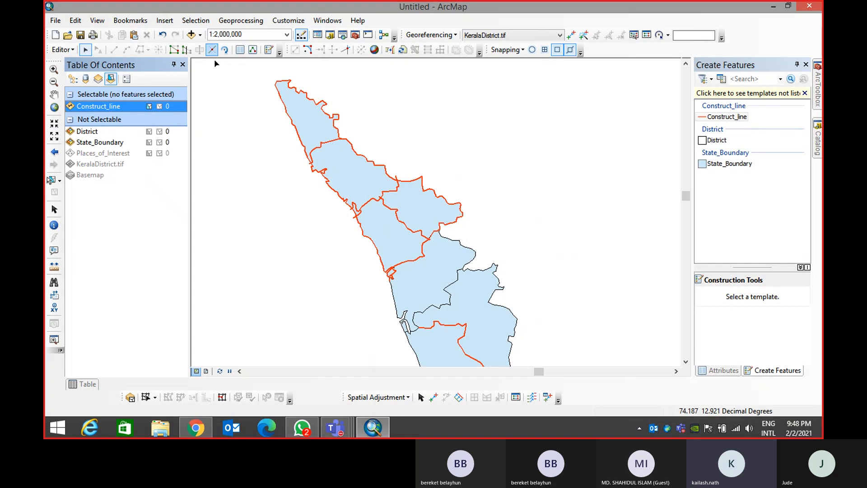
Select the construction line along the northeastern boundary and split it on the second district's eastern edge
{"action": "left_click_drag", "start_coordinate": [345, 92], "coordinate": [307, 118]}
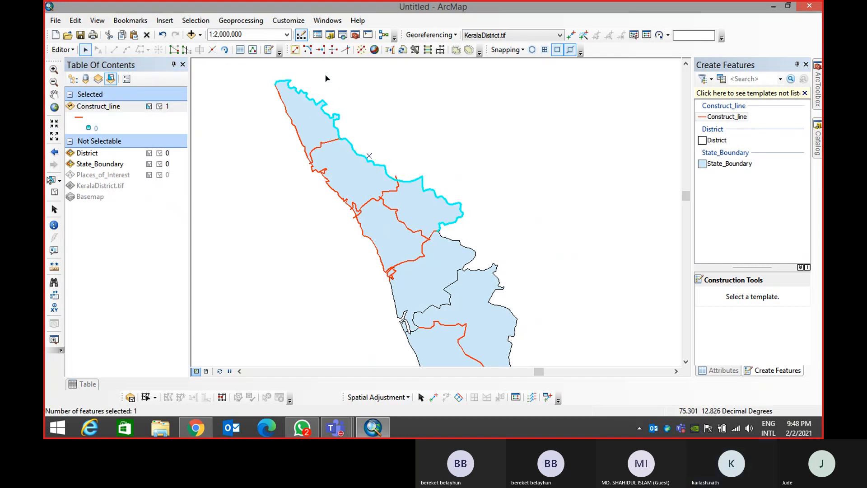
{"action": "left_click", "coordinate": [212, 50]}
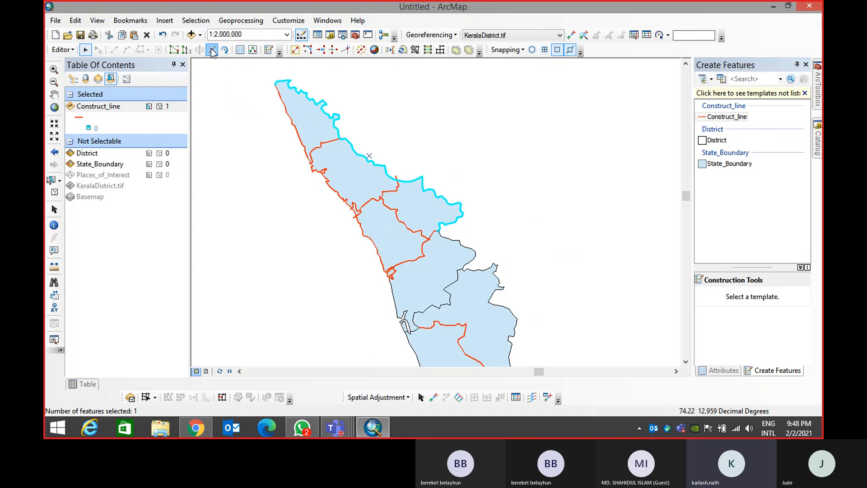
{"action": "left_click", "coordinate": [357, 154]}
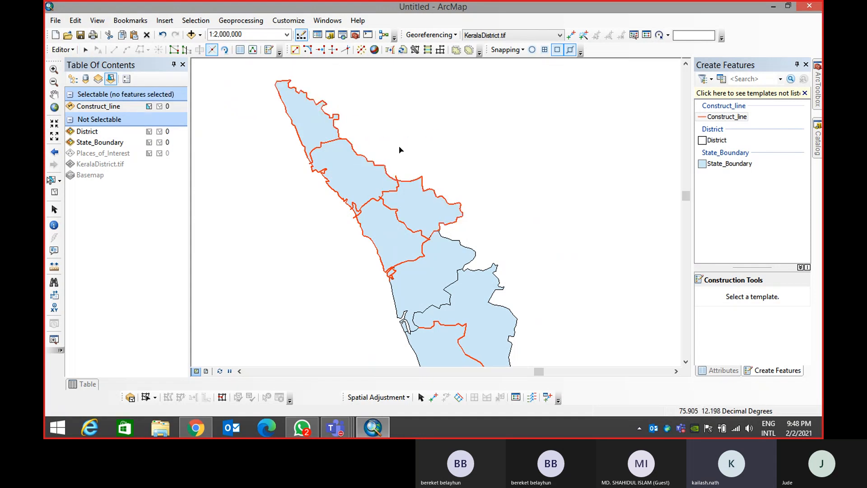
Split the construction line along the northeastern boundary at Wayanad's northern peak and select each of the two pieces in turn
{"action": "left_click_drag", "start_coordinate": [347, 103], "coordinate": [326, 124]}
{"action": "left_click", "coordinate": [366, 161]}
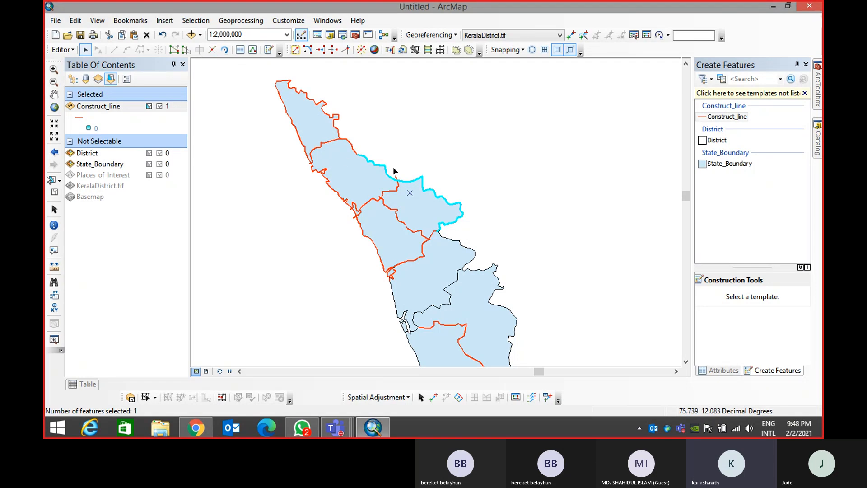
{"action": "left_click", "coordinate": [212, 51]}
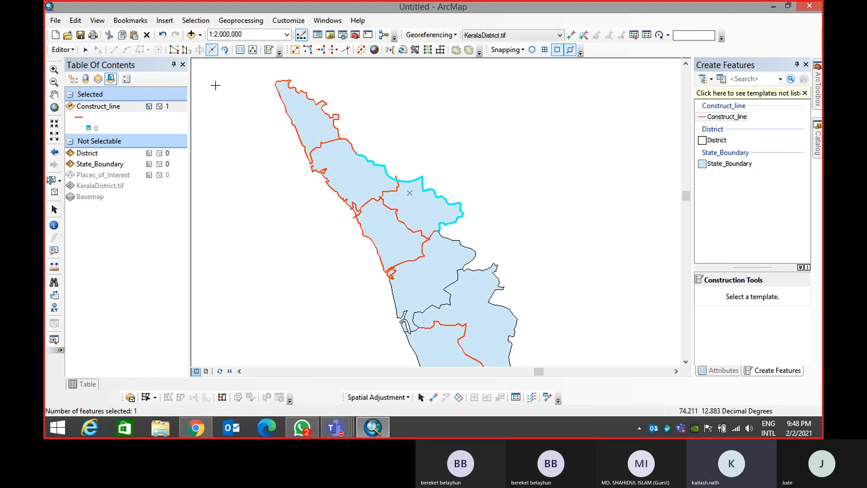
{"action": "left_click", "coordinate": [422, 176]}
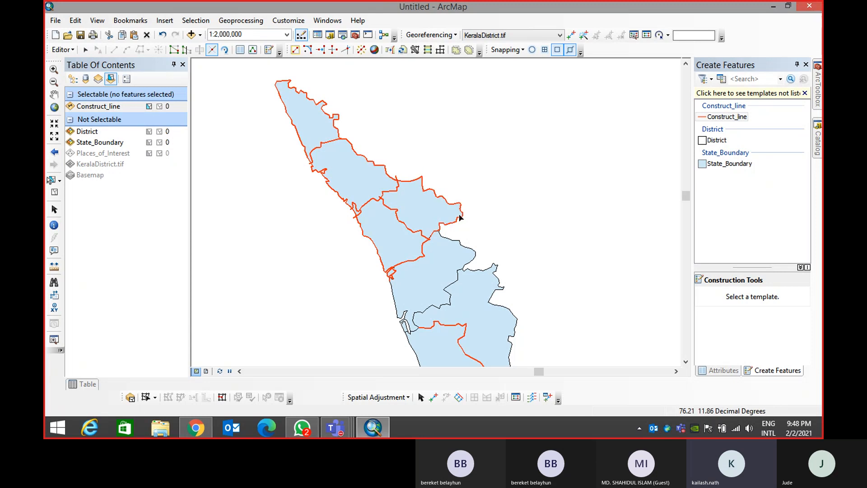
{"action": "left_click", "coordinate": [394, 177]}
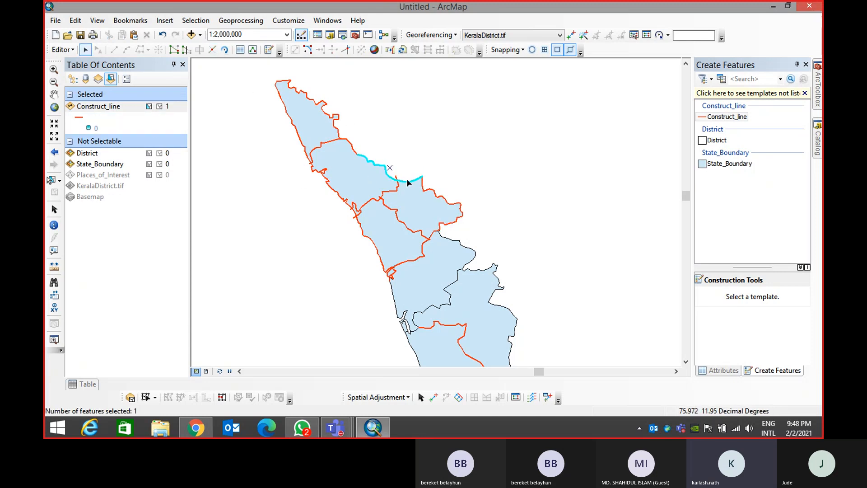
{"action": "left_click", "coordinate": [435, 193]}
Split the construction line along Wayanad's southwestern border at a vertex in its upper part and select the lower piece
{"action": "left_click", "coordinate": [405, 224]}
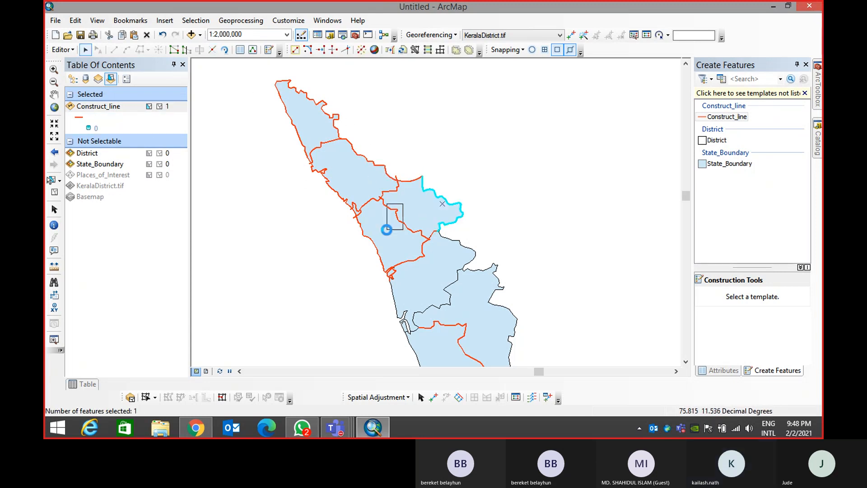
{"action": "left_click", "coordinate": [212, 49]}
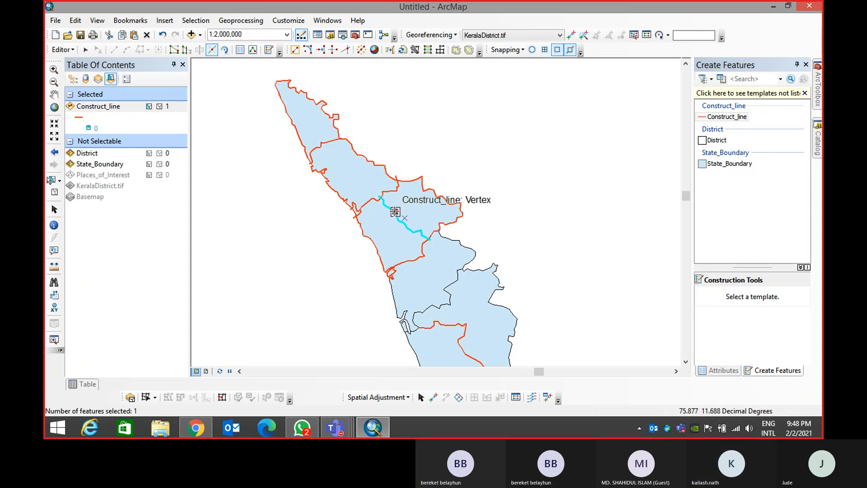
{"action": "left_click", "coordinate": [396, 210]}
{"action": "left_click_drag", "start_coordinate": [396, 203], "coordinate": [385, 224]}
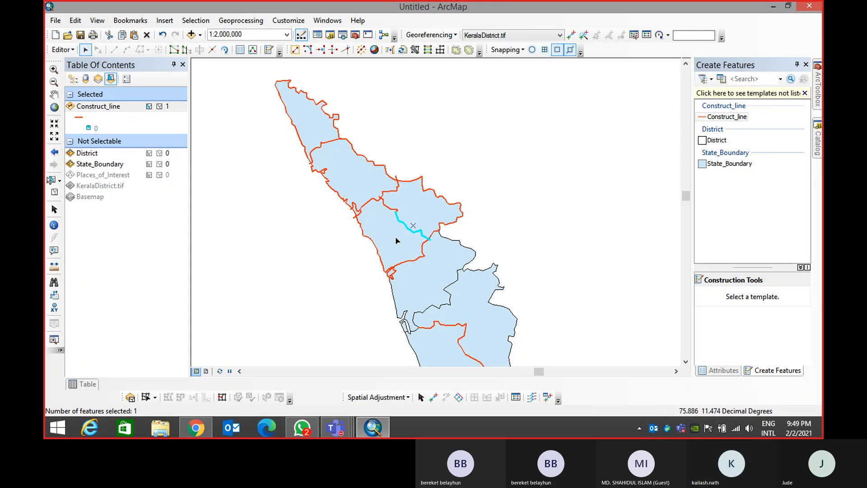
Show the KeralaDistrict.tif map with the District layer over it, and hide the State_Boundary and Construct_line layers
{"action": "scroll", "coordinate": [313, 150], "scroll_direction": "down", "scroll_amount": 3}
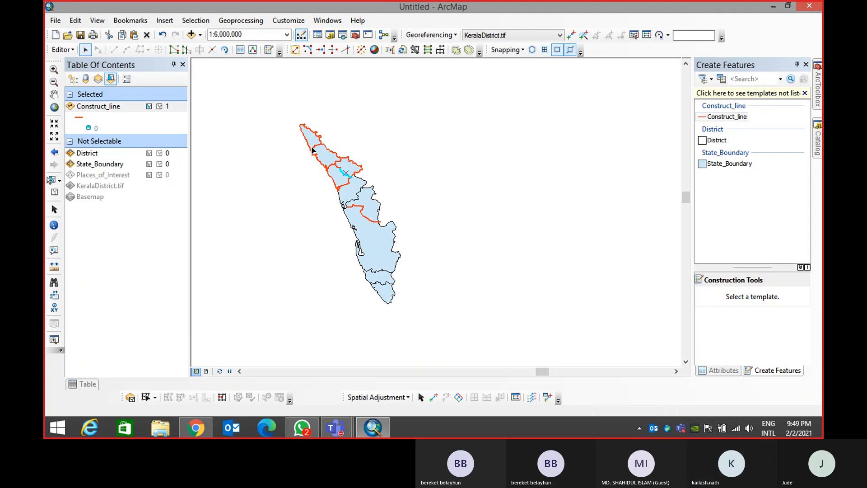
{"action": "left_click", "coordinate": [72, 79]}
{"action": "left_click", "coordinate": [94, 206]}
{"action": "left_click", "coordinate": [94, 186]}
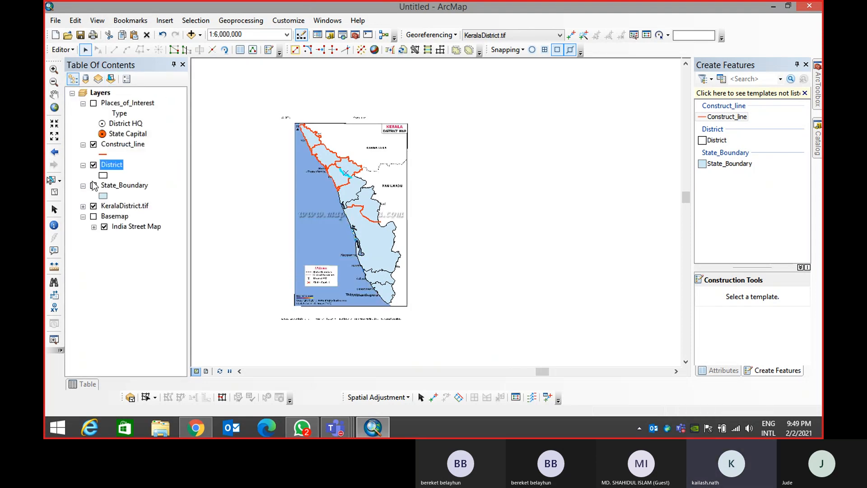
{"action": "left_click", "coordinate": [93, 165]}
{"action": "left_click", "coordinate": [94, 144]}
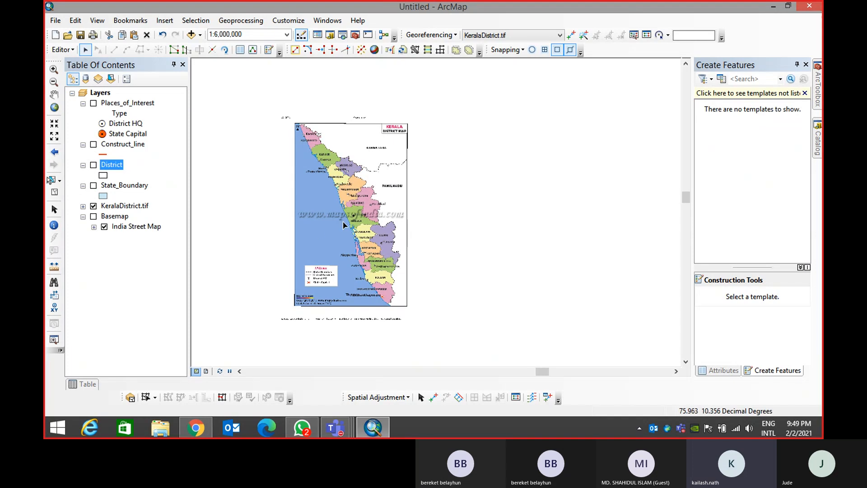
{"action": "left_click", "coordinate": [93, 165]}
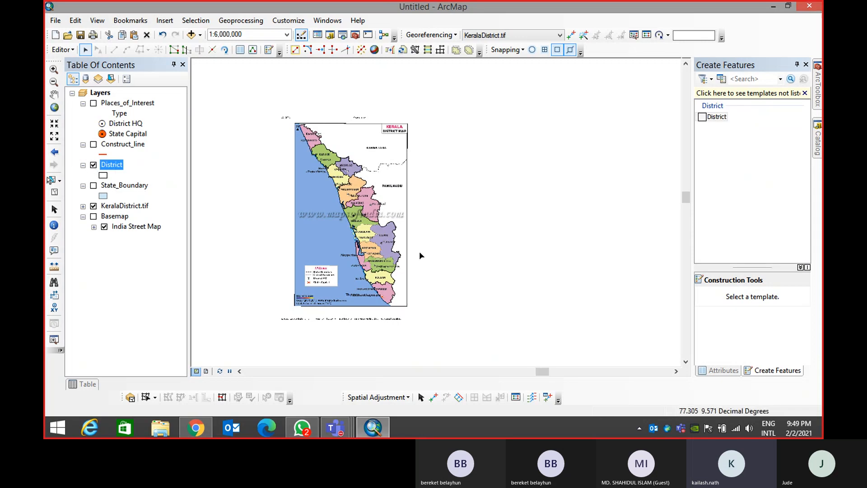
{"action": "scroll", "coordinate": [384, 172], "scroll_direction": "up", "scroll_amount": 3}
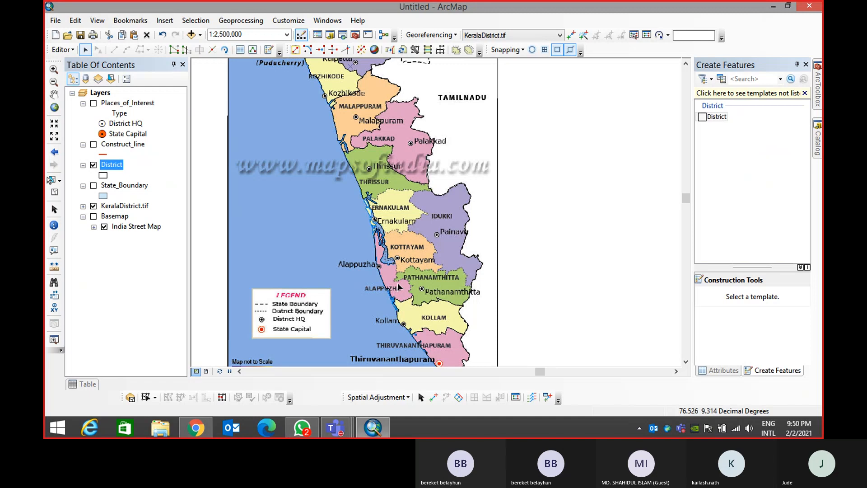
{"action": "left_click", "coordinate": [682, 428]}
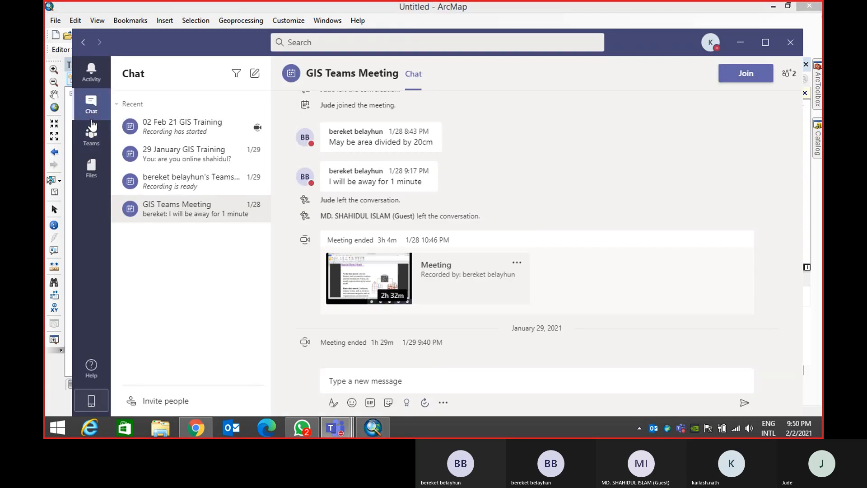
{"action": "left_click", "coordinate": [740, 42]}
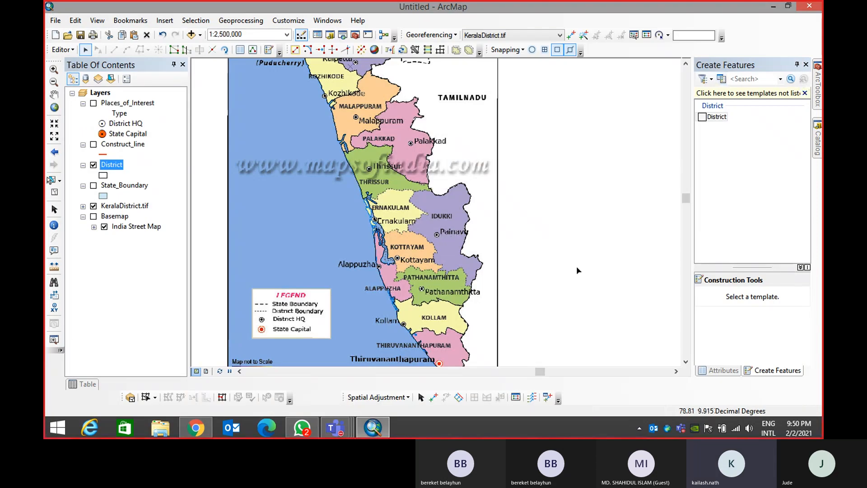
{"action": "left_click", "coordinate": [321, 369]}
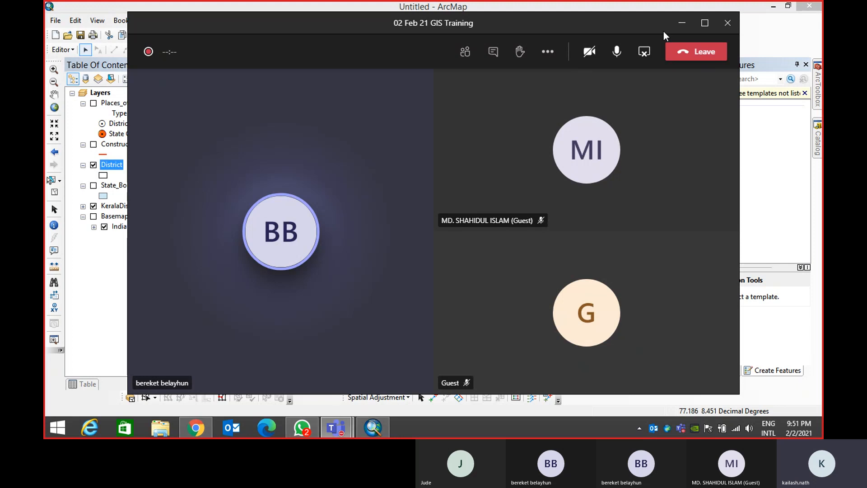
{"action": "left_click", "coordinate": [681, 23]}
{"action": "left_click_drag", "start_coordinate": [407, 210], "coordinate": [572, 271]}
{"action": "scroll", "coordinate": [573, 271], "scroll_direction": "down", "scroll_amount": 1}
{"action": "scroll", "coordinate": [572, 271], "scroll_direction": "up", "scroll_amount": 2}
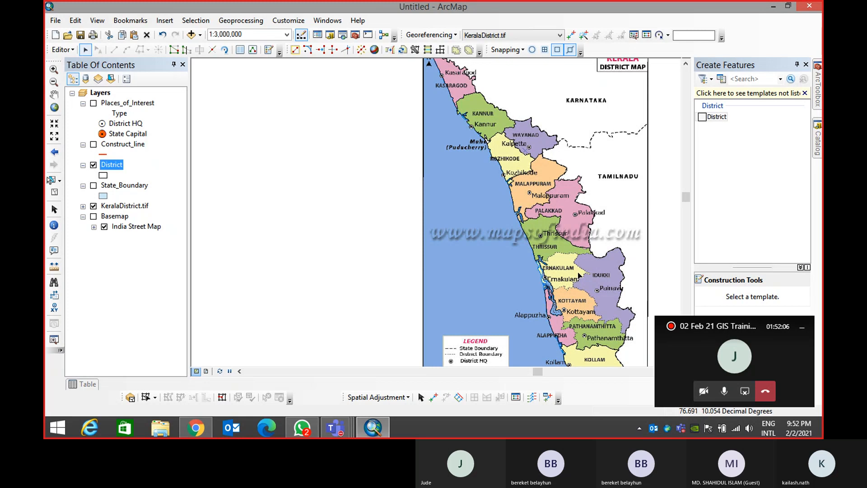
{"action": "left_click", "coordinate": [753, 370]}
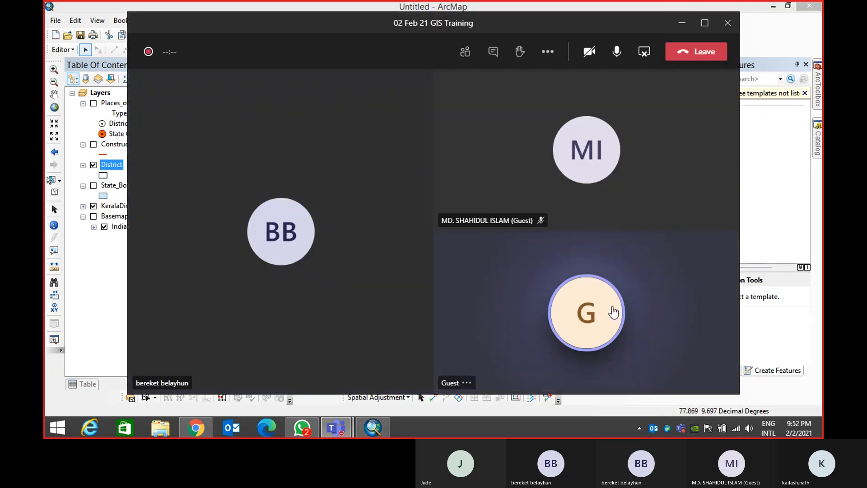
{"action": "mouse_move", "coordinate": [615, 304]}
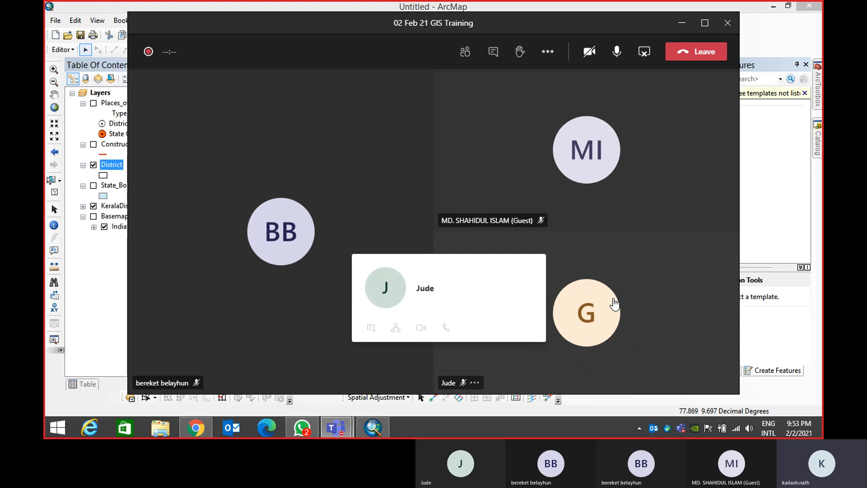
{"action": "left_click", "coordinate": [682, 24]}
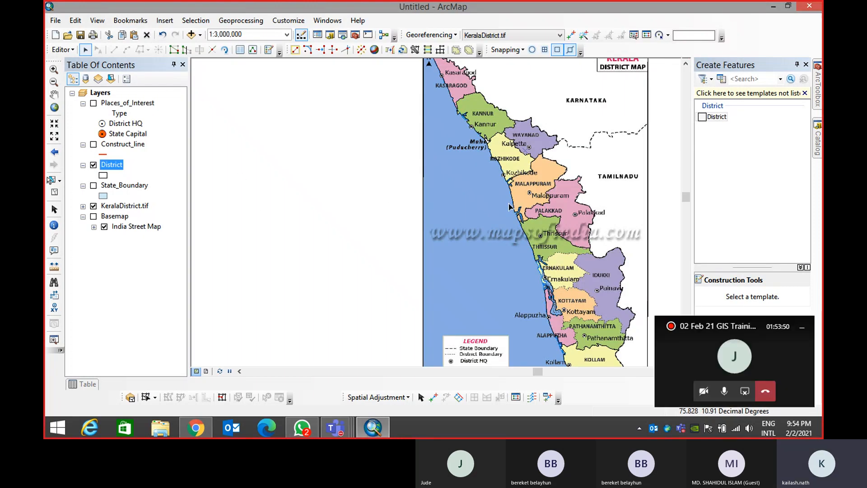
Clear the current selection, make the District layer selectable, and select the Palakkad district polygon
{"action": "left_click_drag", "start_coordinate": [503, 201], "coordinate": [330, 182]}
{"action": "scroll", "coordinate": [331, 179], "scroll_direction": "up", "scroll_amount": 3}
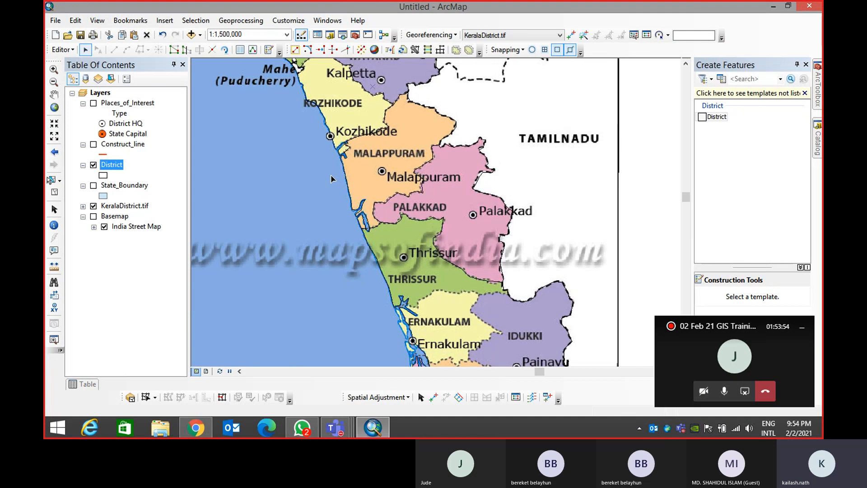
{"action": "left_click", "coordinate": [66, 51]}
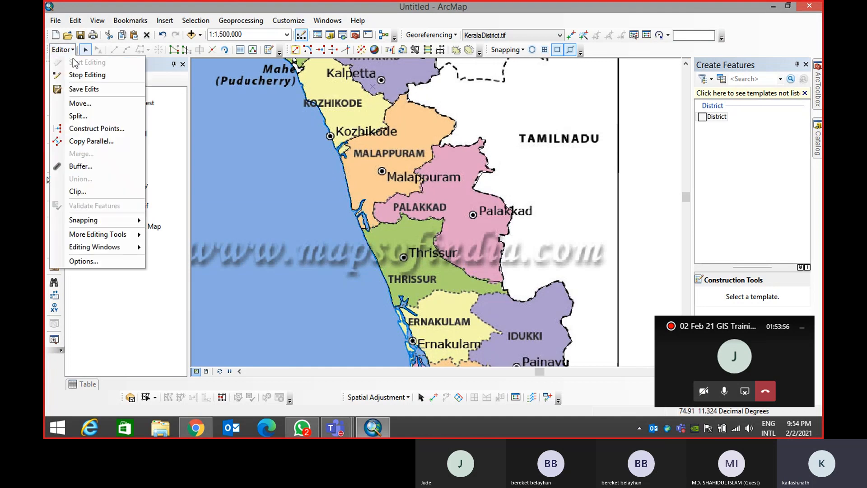
{"action": "left_click", "coordinate": [175, 96]}
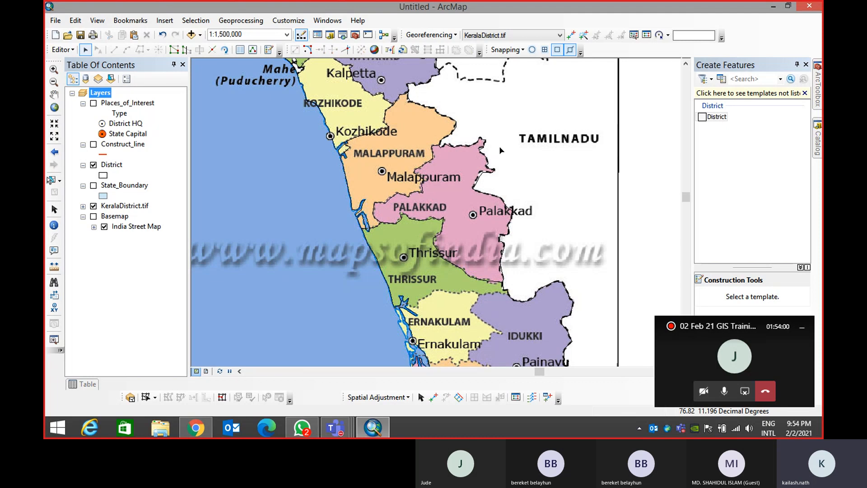
{"action": "left_click", "coordinate": [110, 78]}
{"action": "left_click", "coordinate": [149, 131]}
{"action": "left_click", "coordinate": [498, 176]}
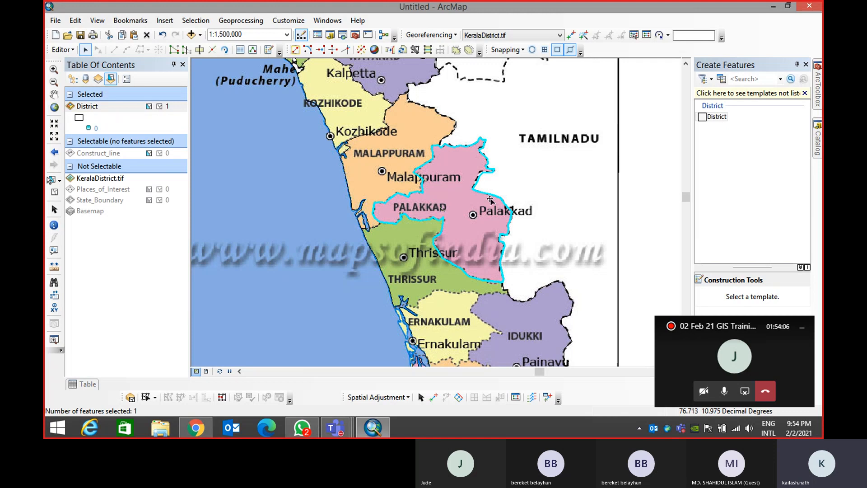
Try the Reshape Feature tool on Palakkad's northeastern tip with an outward sketch that starts and ends on the boundary, and undo it
{"action": "left_click", "coordinate": [187, 52]}
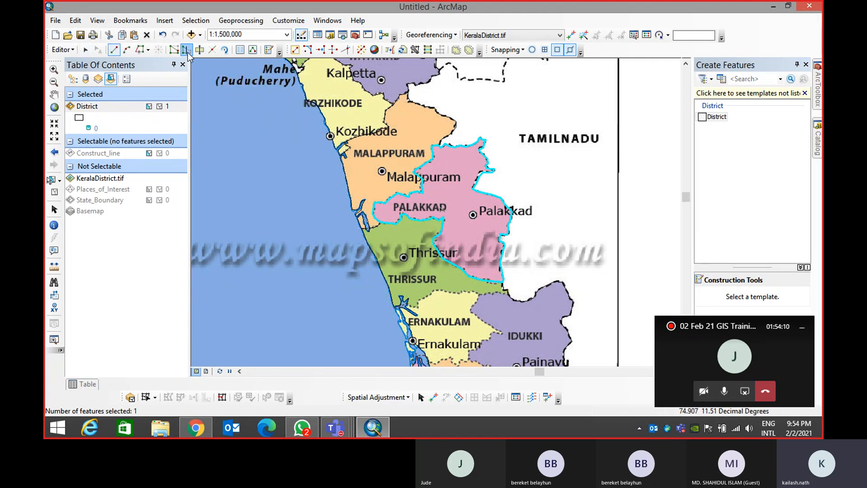
{"action": "left_click", "coordinate": [460, 146]}
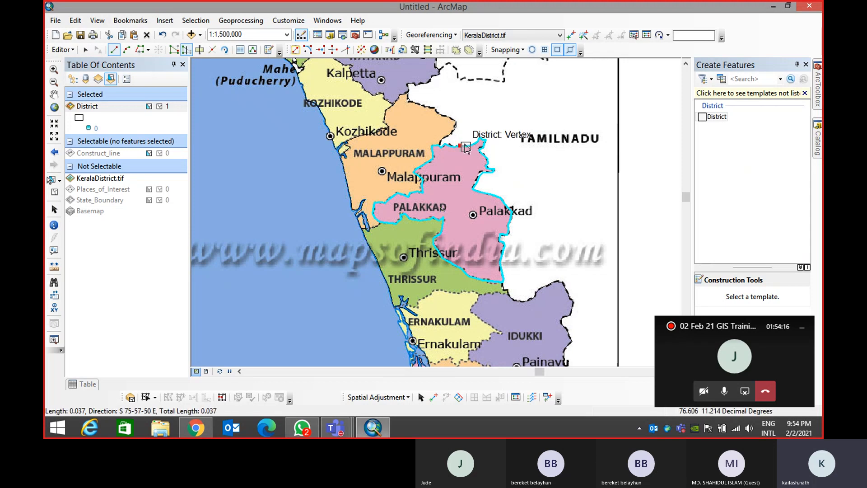
{"action": "key", "text": "ctrl+z"}
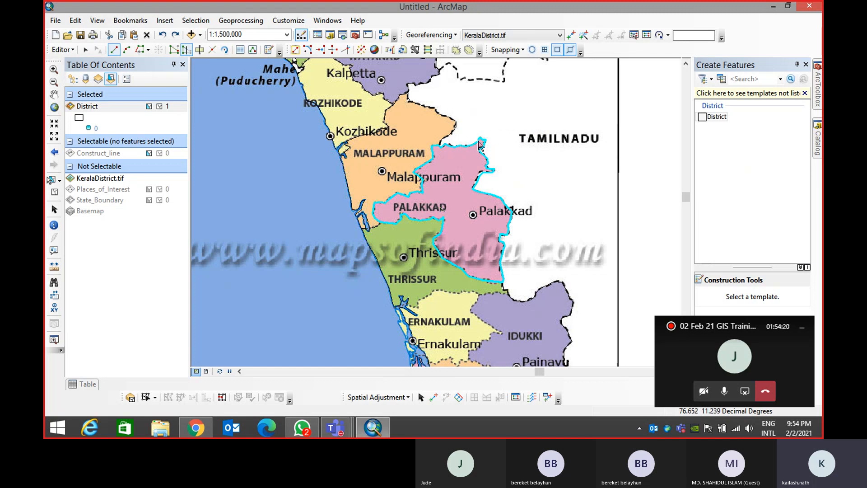
{"action": "scroll", "coordinate": [472, 143], "scroll_direction": "up", "scroll_amount": 3}
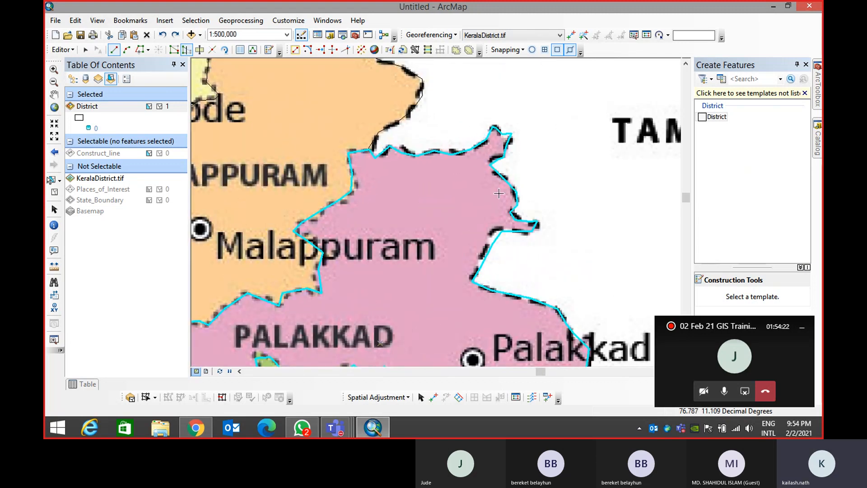
{"action": "left_click", "coordinate": [454, 154]}
{"action": "left_click", "coordinate": [466, 125]}
{"action": "left_click", "coordinate": [500, 87]}
{"action": "left_click", "coordinate": [562, 144]}
{"action": "left_click", "coordinate": [516, 192]}
{"action": "double_click", "coordinate": [519, 192]}
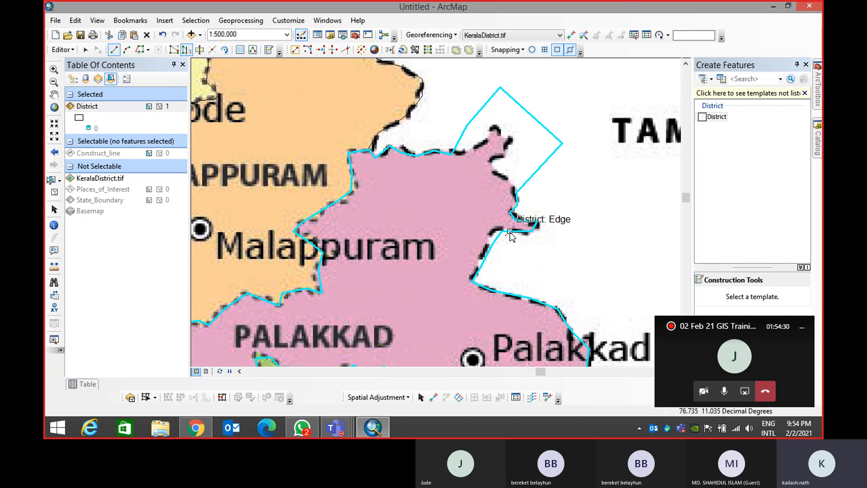
{"action": "key", "text": "Delete"}
Try to cut off Palakkad's northeastern tip with a straight reshape line across its base, and undo it
{"action": "left_click", "coordinate": [452, 154]}
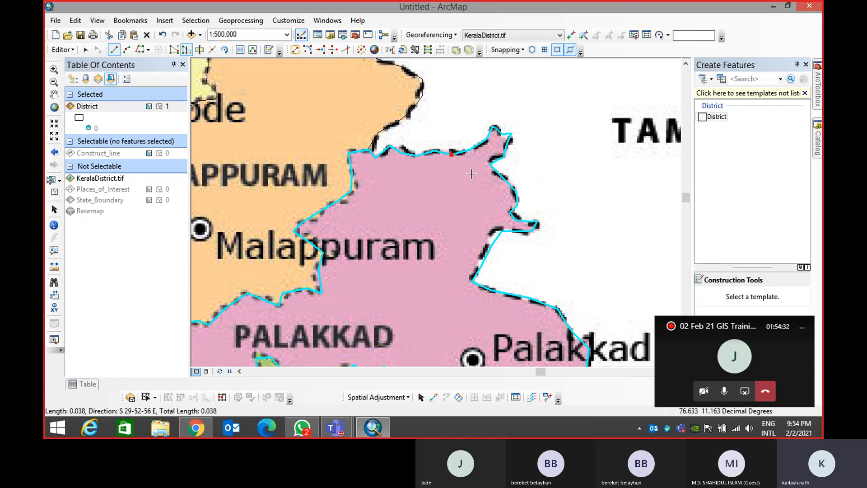
{"action": "double_click", "coordinate": [497, 171]}
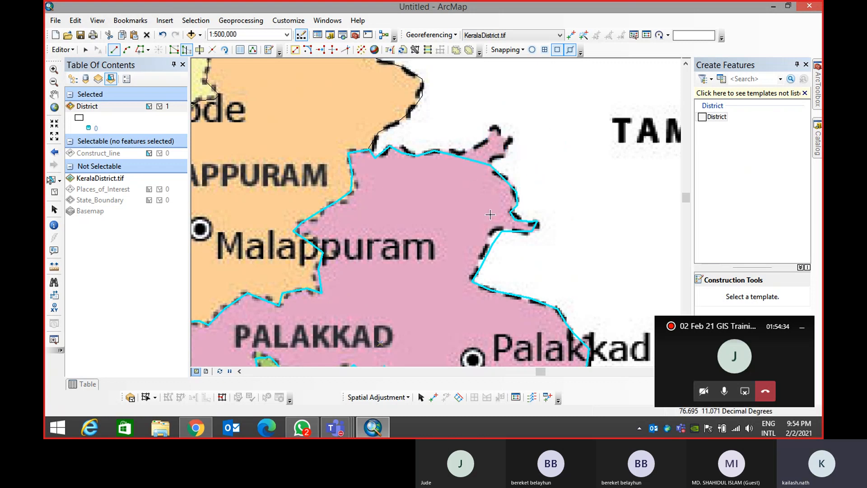
{"action": "key", "text": "ctrl+z"}
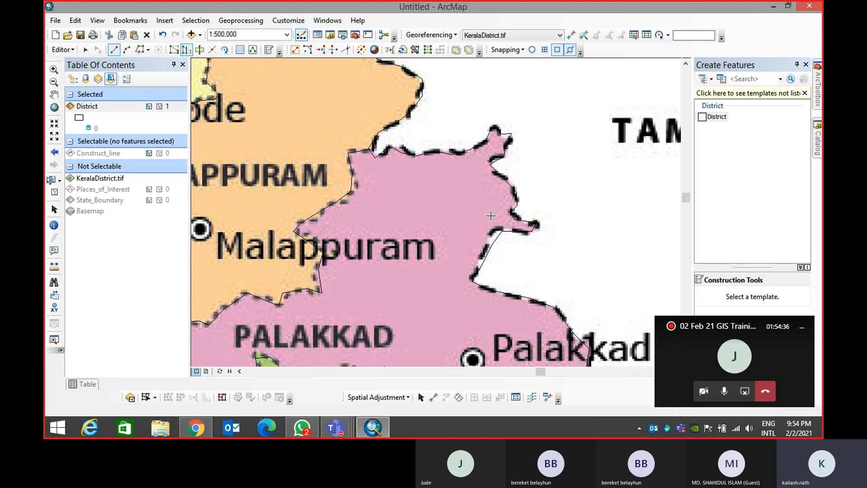
{"action": "left_click", "coordinate": [448, 137]}
{"action": "left_click", "coordinate": [507, 91]}
{"action": "left_click", "coordinate": [559, 133]}
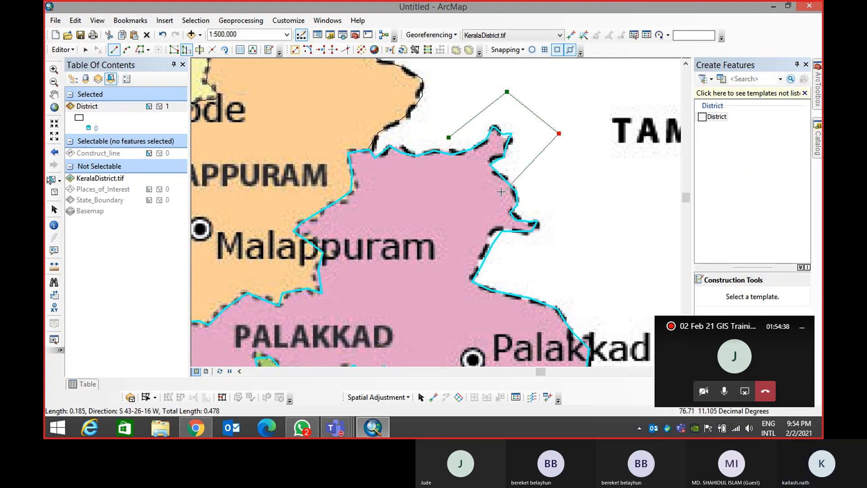
{"action": "key", "text": "ctrl+z"}
{"action": "key", "text": "ctrl+z"}
{"action": "key", "text": "ctrl+z"}
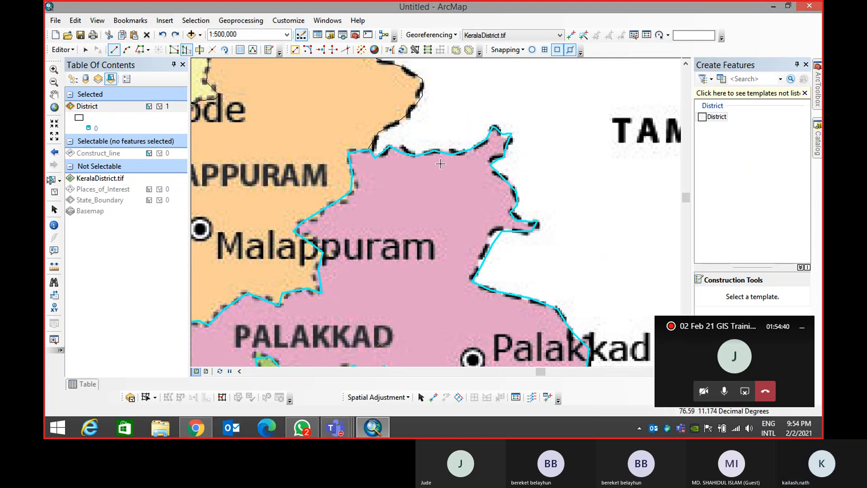
Try to reshape Palakkad's northeastern tip with an outward sketch that starts on its northern boundary and loops around to the eastern side
{"action": "left_click", "coordinate": [451, 154]}
{"action": "left_click", "coordinate": [470, 112]}
{"action": "left_click", "coordinate": [530, 93]}
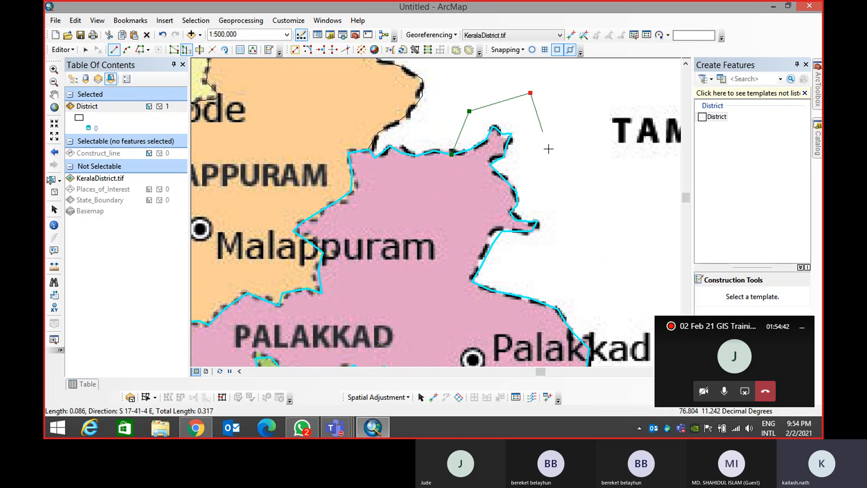
{"action": "left_click", "coordinate": [551, 159]}
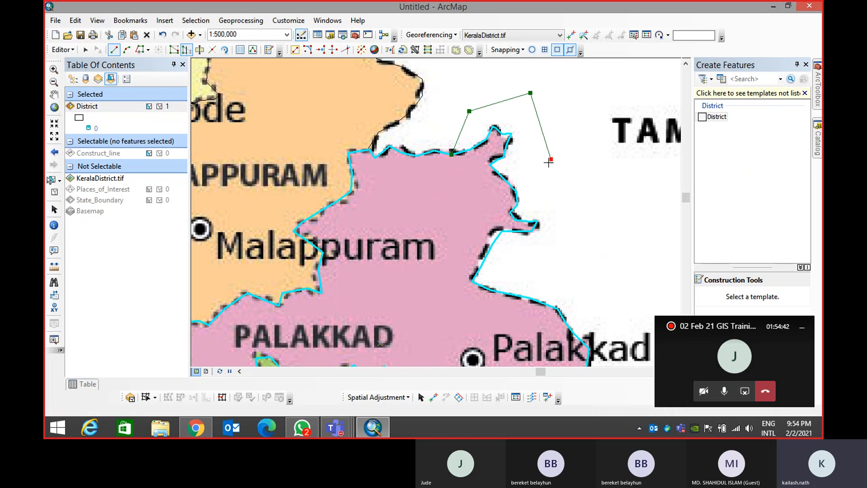
{"action": "double_click", "coordinate": [518, 183]}
{"action": "left_click", "coordinate": [481, 233]}
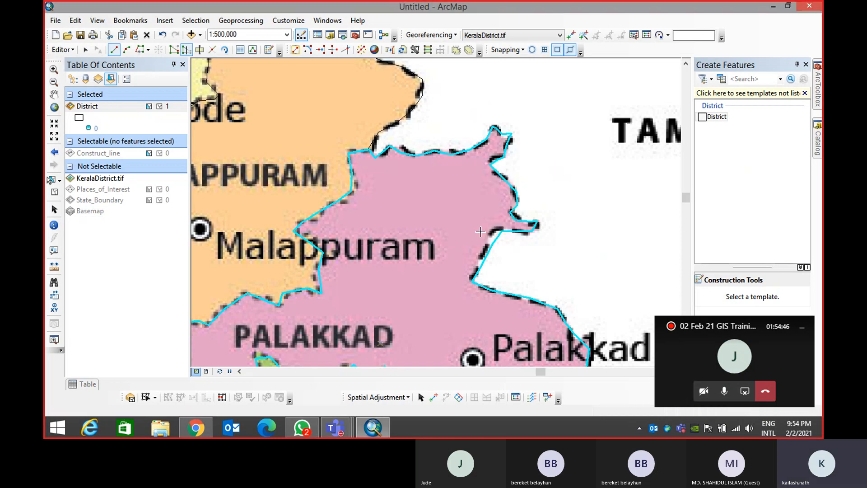
Open the Palakkad polygon's vertices for editing and move the vertices at the top of its northeastern tip
{"action": "scroll", "coordinate": [480, 231], "scroll_direction": "up", "scroll_amount": 3}
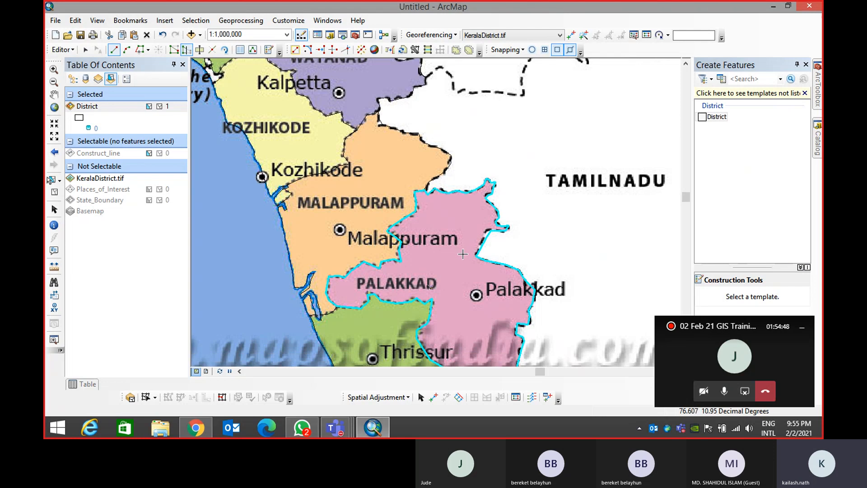
{"action": "left_click", "coordinate": [176, 51]}
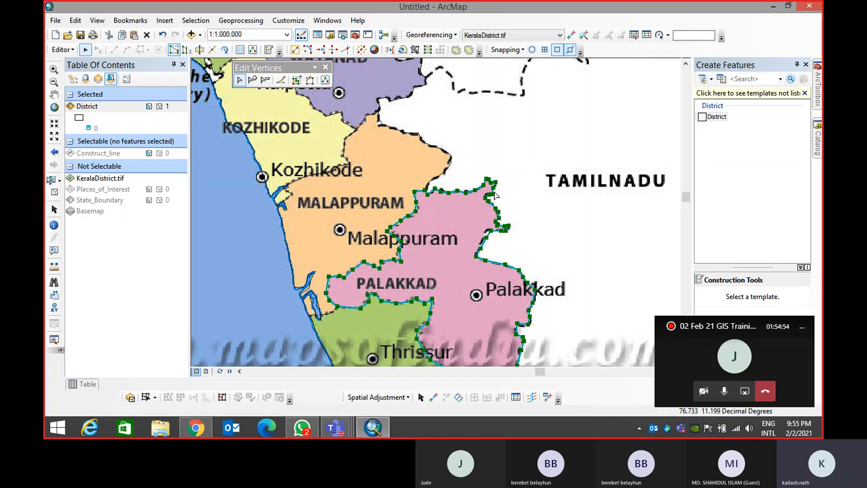
{"action": "scroll", "coordinate": [496, 195], "scroll_direction": "down", "scroll_amount": 2}
{"action": "scroll", "coordinate": [495, 195], "scroll_direction": "up", "scroll_amount": 6}
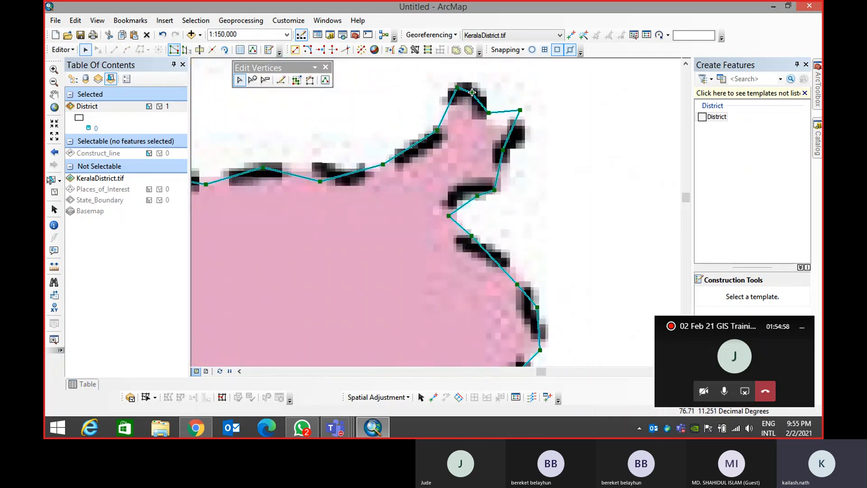
{"action": "left_click_drag", "start_coordinate": [471, 93], "coordinate": [519, 132]}
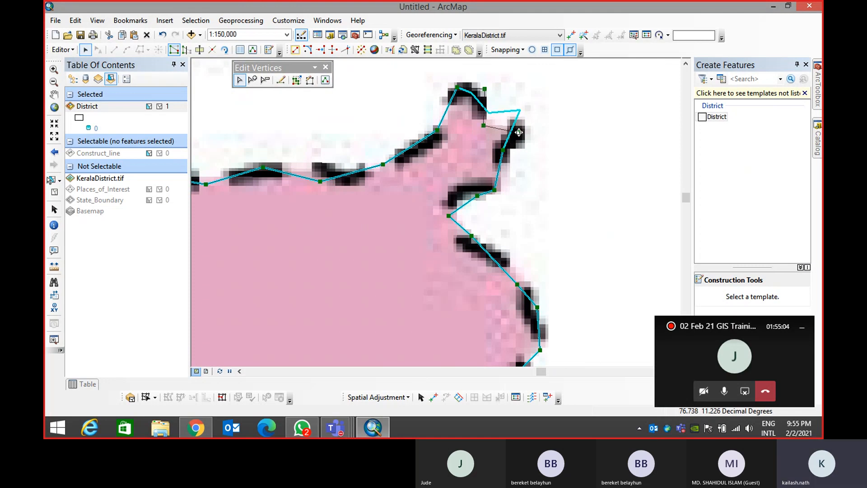
Delete the outer corner vertex of Palakkad's northeastern tip and insert a vertex on the segment that replaces it
{"action": "right_click", "coordinate": [519, 132]}
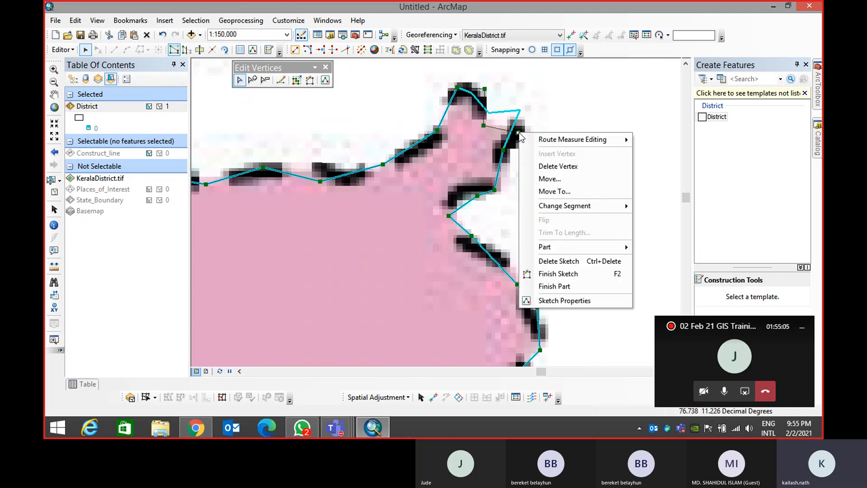
{"action": "left_click", "coordinate": [536, 167]}
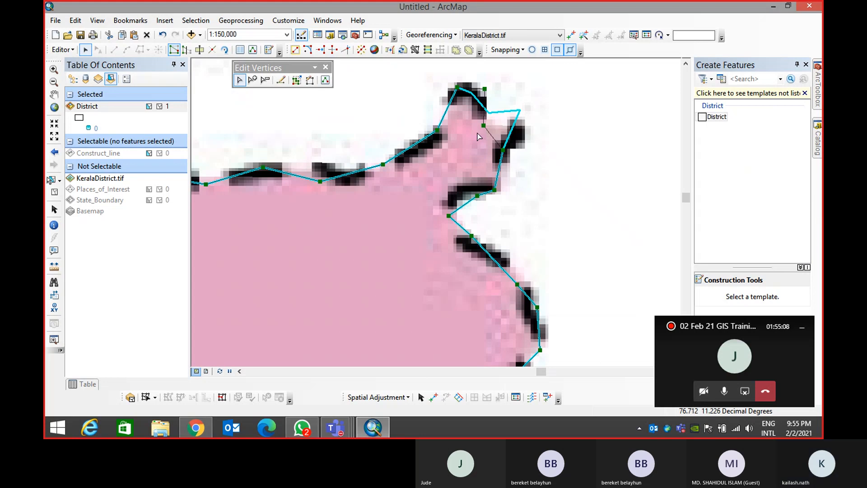
{"action": "right_click", "coordinate": [491, 135]}
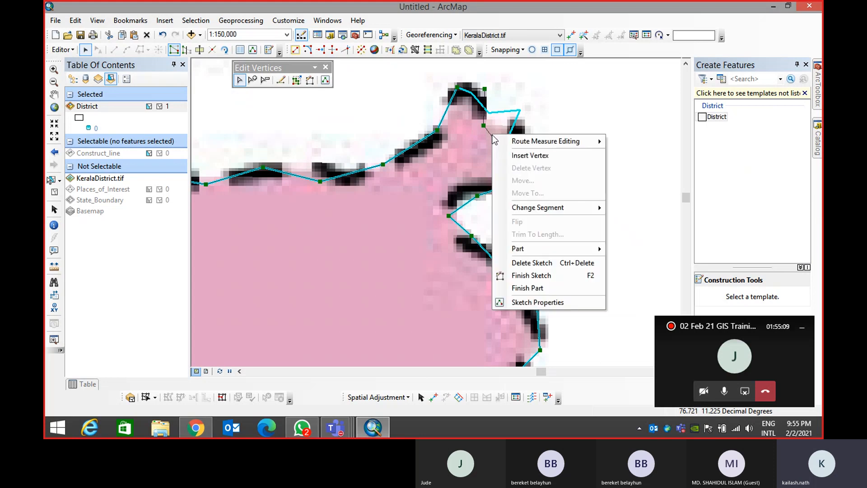
{"action": "left_click", "coordinate": [515, 154]}
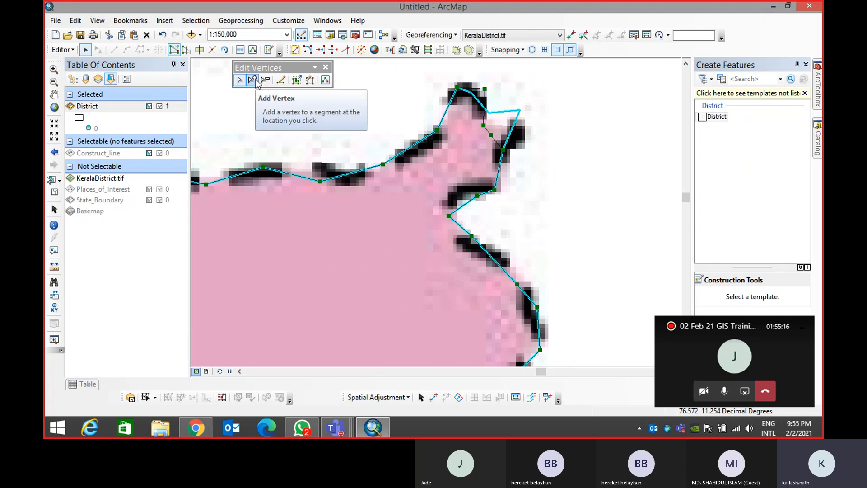
Add a vertex on Palakkad's northern boundary, remove the vertices along the tip with Delete Vertex, and finish the edit with the polygon deselected
{"action": "left_click", "coordinate": [254, 80]}
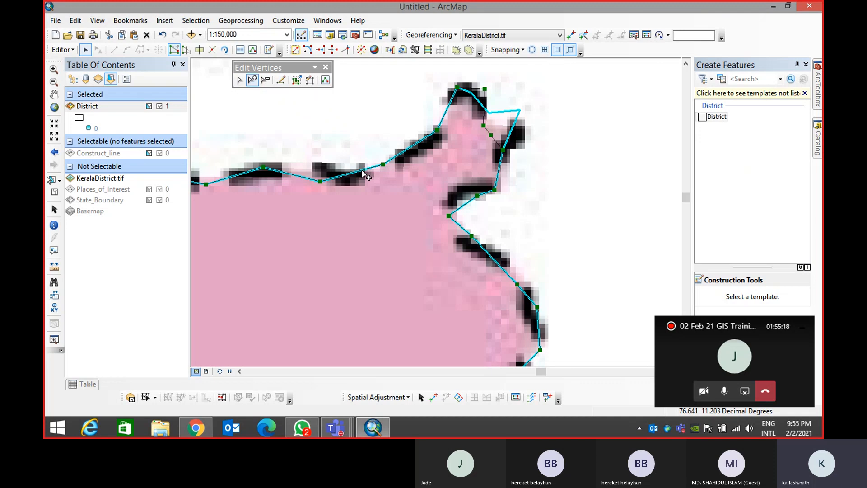
{"action": "left_click", "coordinate": [410, 147]}
{"action": "left_click", "coordinate": [265, 80]}
{"action": "left_click", "coordinate": [362, 170]}
{"action": "left_click", "coordinate": [410, 147]}
{"action": "left_click", "coordinate": [437, 130]}
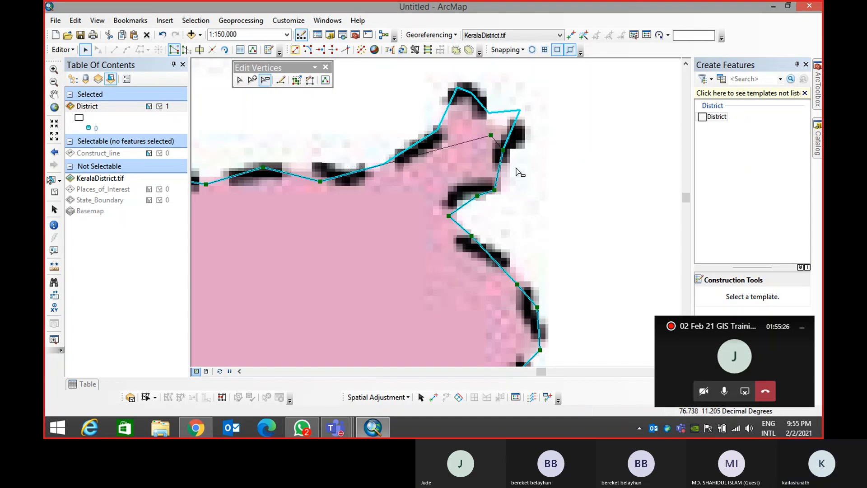
{"action": "left_click", "coordinate": [569, 251]}
{"action": "scroll", "coordinate": [568, 251], "scroll_direction": "up", "scroll_amount": 3}
{"action": "scroll", "coordinate": [568, 251], "scroll_direction": "down", "scroll_amount": 8}
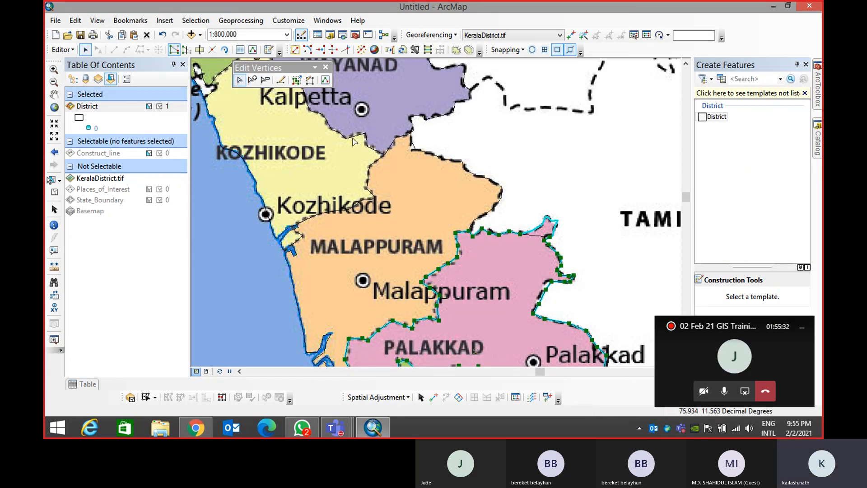
{"action": "left_click", "coordinate": [514, 142]}
Make the Construct_line layer visible and hide the District layer
{"action": "left_click_drag", "start_coordinate": [424, 149], "coordinate": [473, 211]}
{"action": "left_click", "coordinate": [71, 117]}
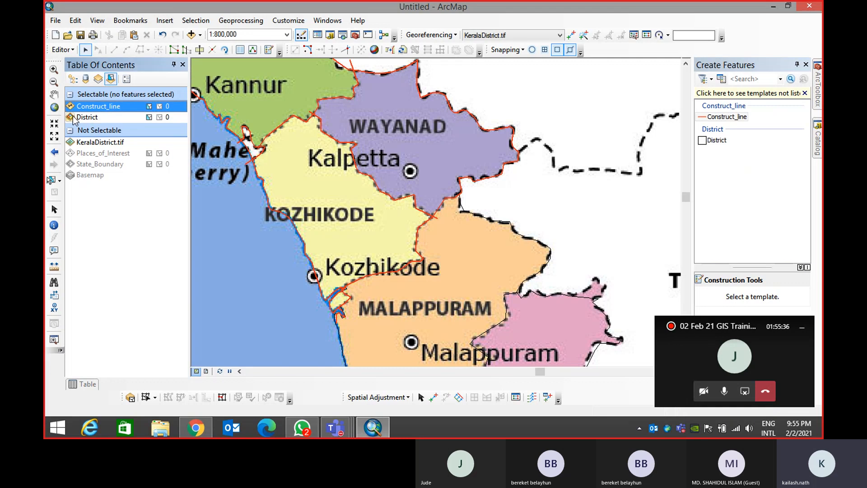
{"action": "left_click", "coordinate": [71, 117]}
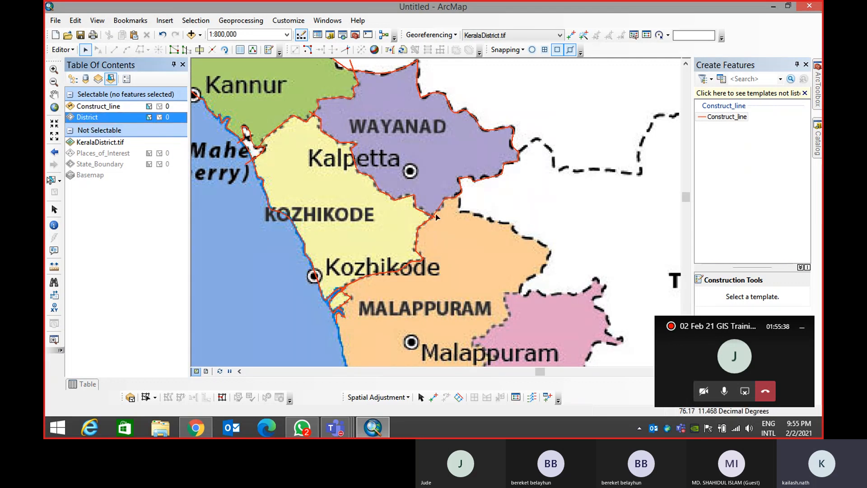
Select the construction line between Kozhikode and Wayanad and extend it southeast into Malappuram with the Continue Feature tool
{"action": "left_click", "coordinate": [399, 198]}
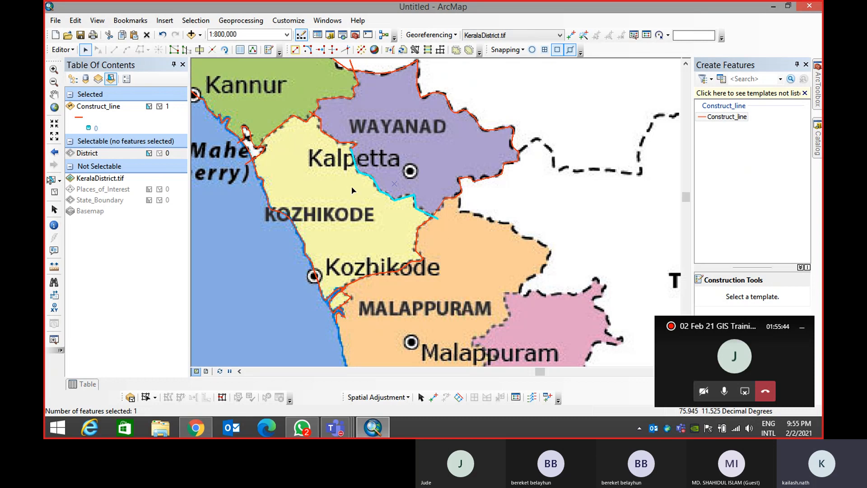
{"action": "left_click", "coordinate": [174, 50]}
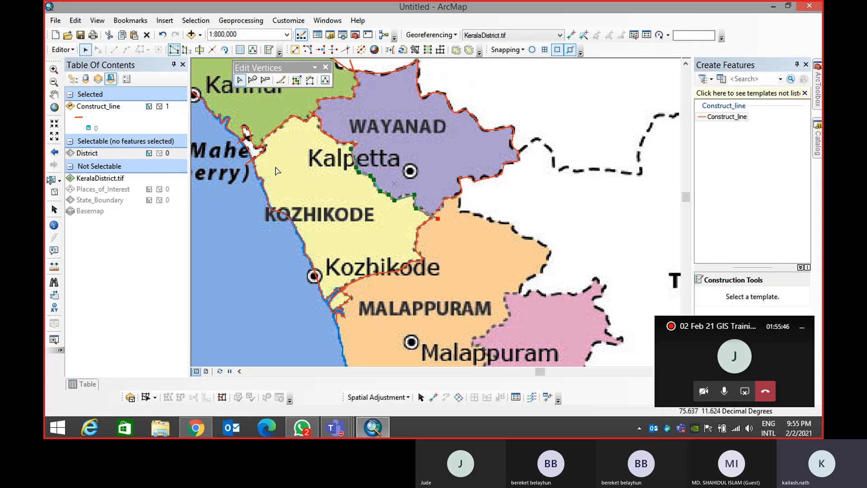
{"action": "left_click", "coordinate": [281, 81]}
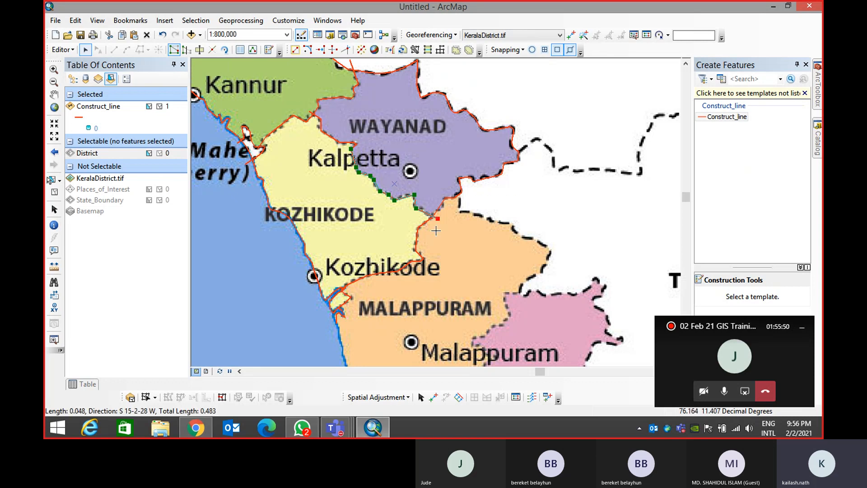
{"action": "double_click", "coordinate": [512, 261]}
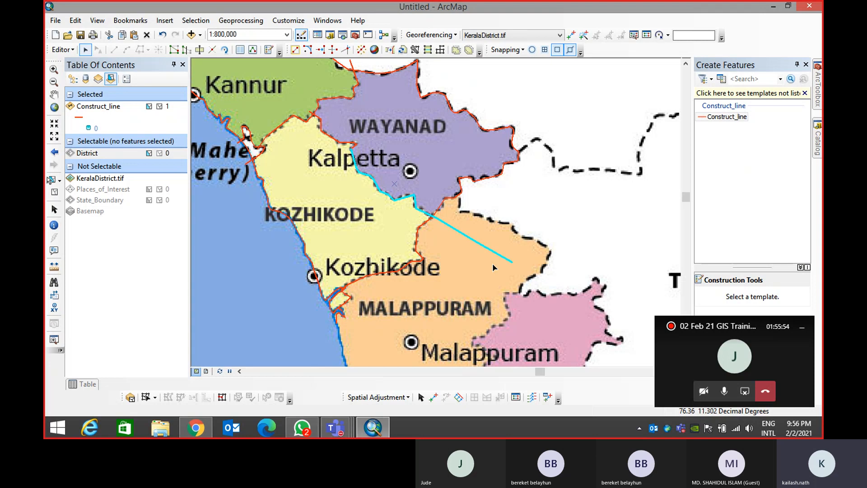
Hide the KeralaDistrict.tif layer and continue the same line from its southeastern end with two more segments, running east and then northeast
{"action": "double_click", "coordinate": [494, 255]}
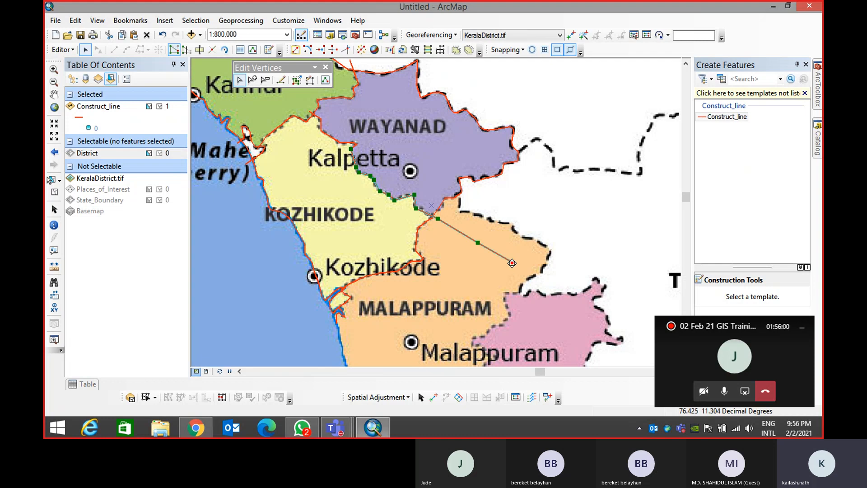
{"action": "left_click", "coordinate": [70, 179]}
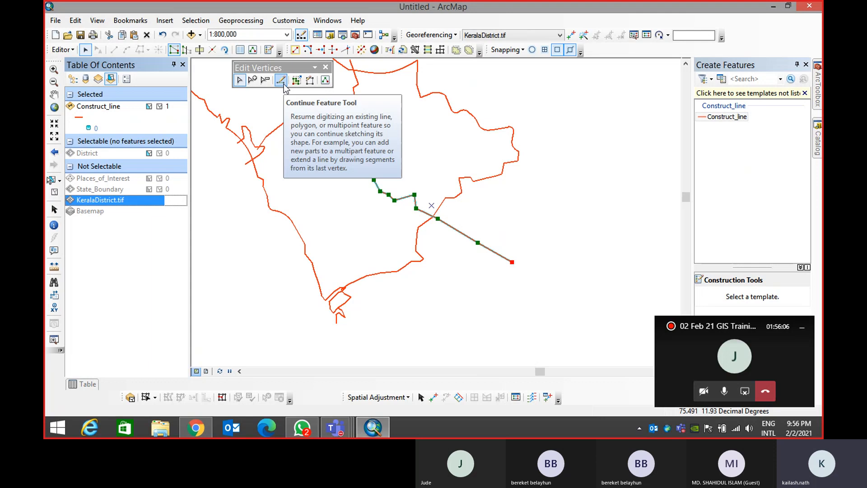
{"action": "left_click", "coordinate": [280, 79]}
{"action": "left_click", "coordinate": [512, 262]}
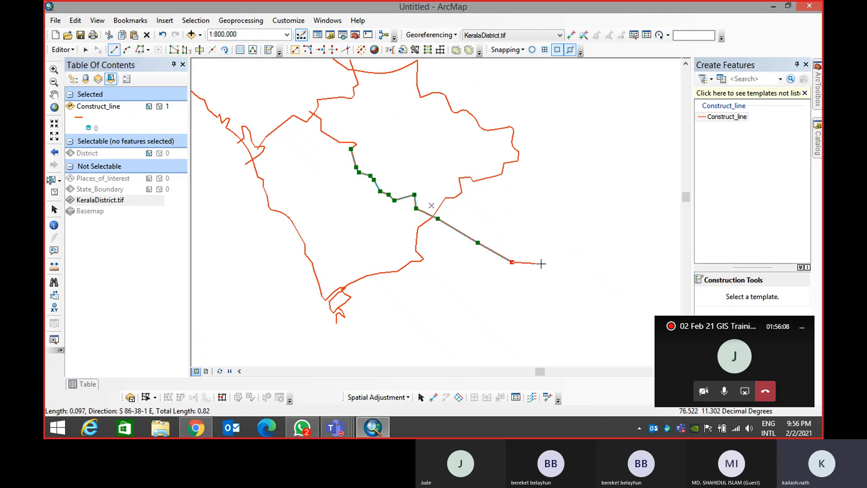
{"action": "left_click", "coordinate": [541, 262]}
{"action": "double_click", "coordinate": [572, 236]}
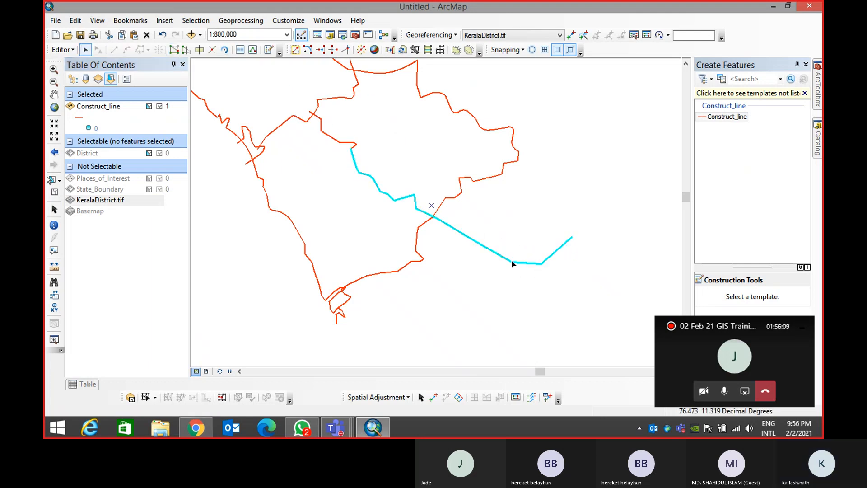
Flip the direction of the extended construction line and deselect it
{"action": "double_click", "coordinate": [489, 251]}
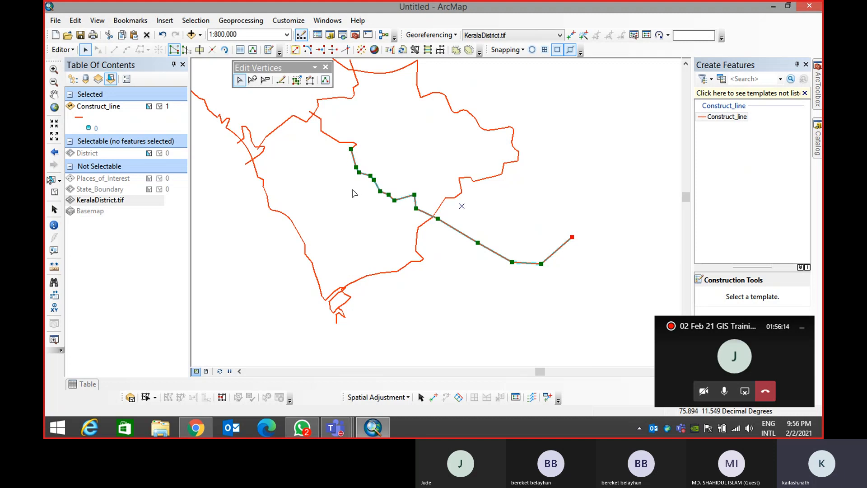
{"action": "right_click", "coordinate": [558, 254]}
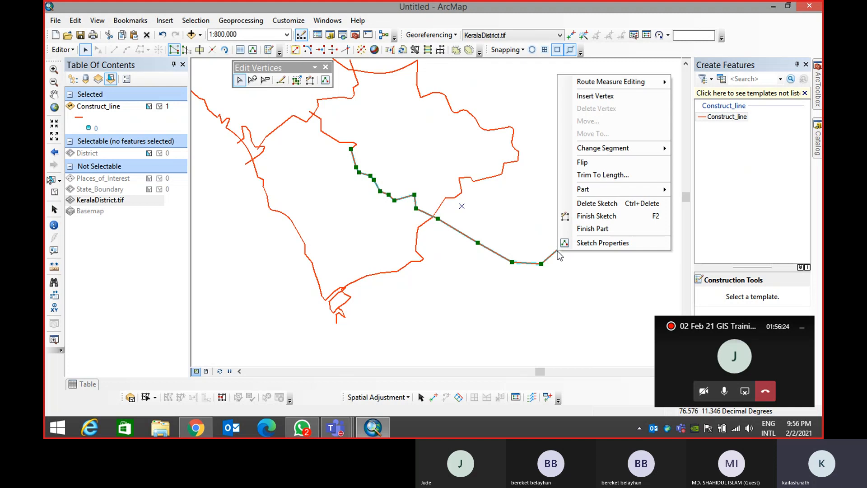
{"action": "left_click", "coordinate": [583, 162]}
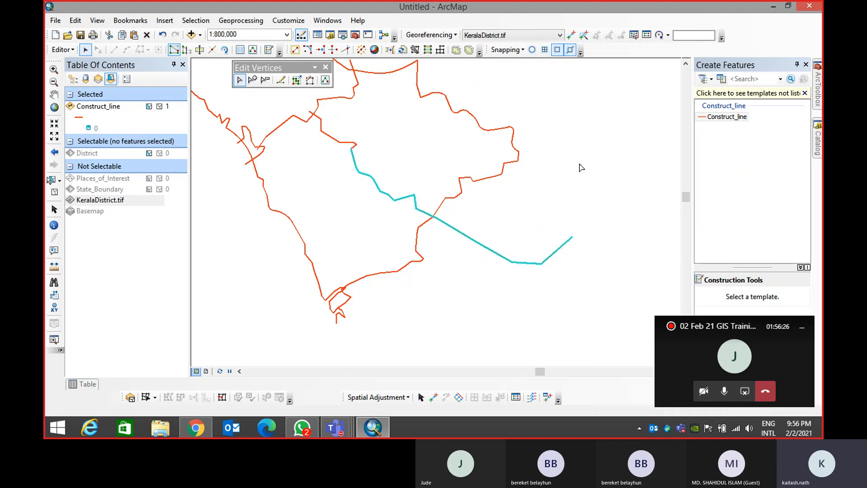
{"action": "left_click", "coordinate": [576, 243]}
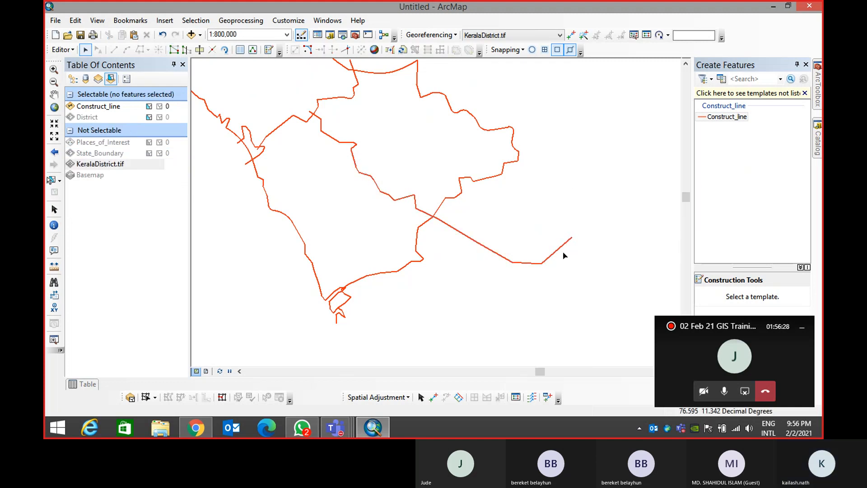
Continue the flipped line from its northwestern end with three freehand segments inside the Wayanad outline
{"action": "double_click", "coordinate": [560, 250]}
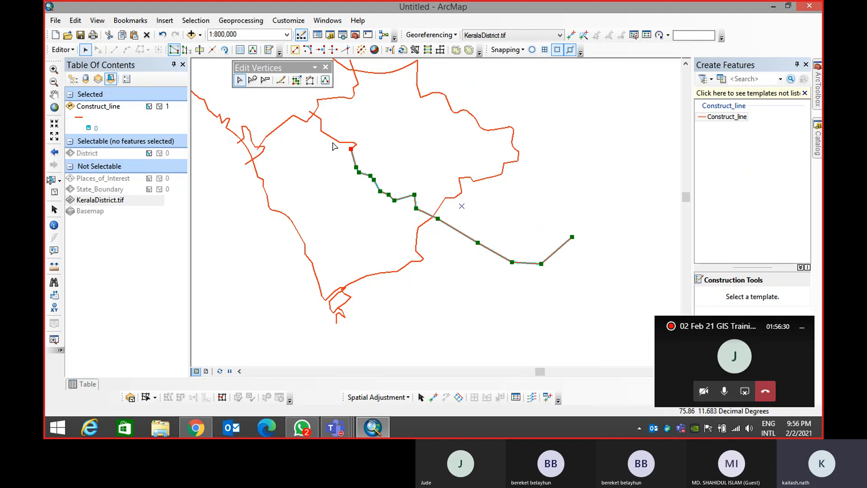
{"action": "left_click", "coordinate": [281, 80]}
{"action": "left_click", "coordinate": [393, 132]}
{"action": "left_click", "coordinate": [398, 105]}
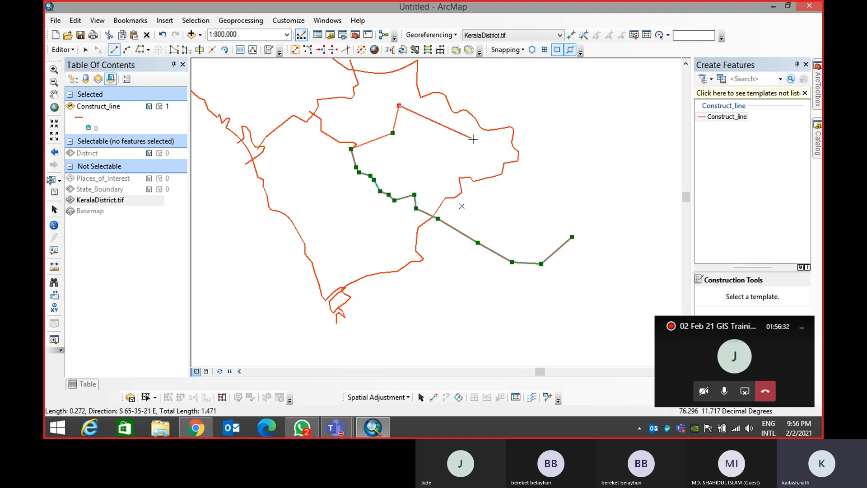
{"action": "double_click", "coordinate": [473, 139]}
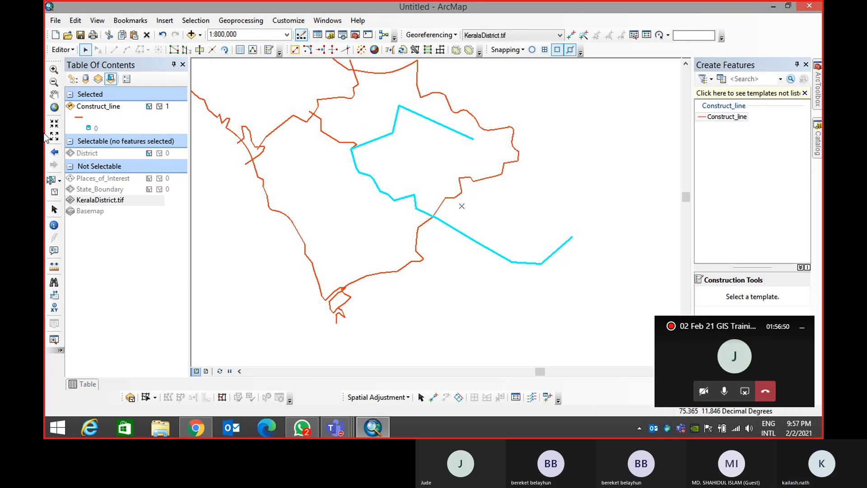
Split the selected construction line at a distance of 0.5 from its start point
{"action": "left_click", "coordinate": [68, 51]}
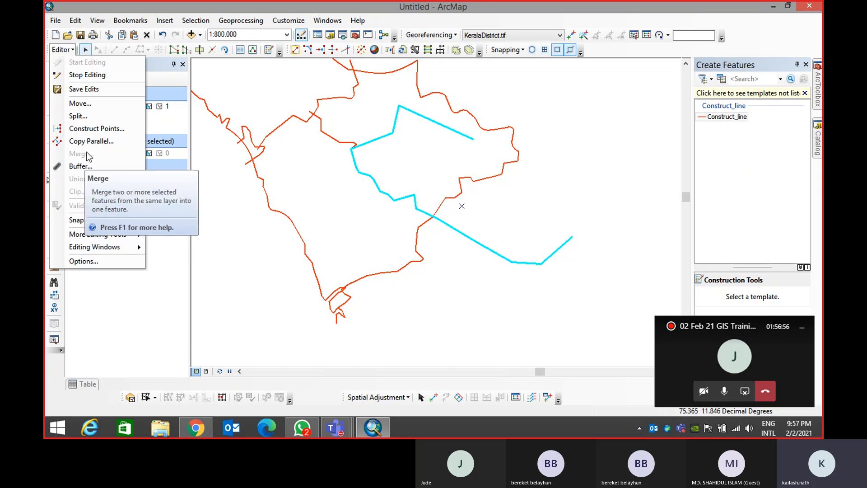
{"action": "left_click", "coordinate": [88, 118]}
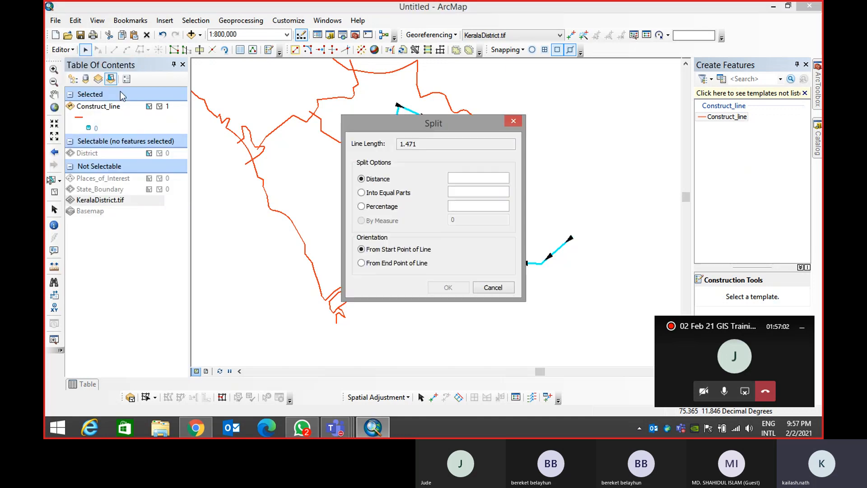
{"action": "left_click", "coordinate": [458, 178]}
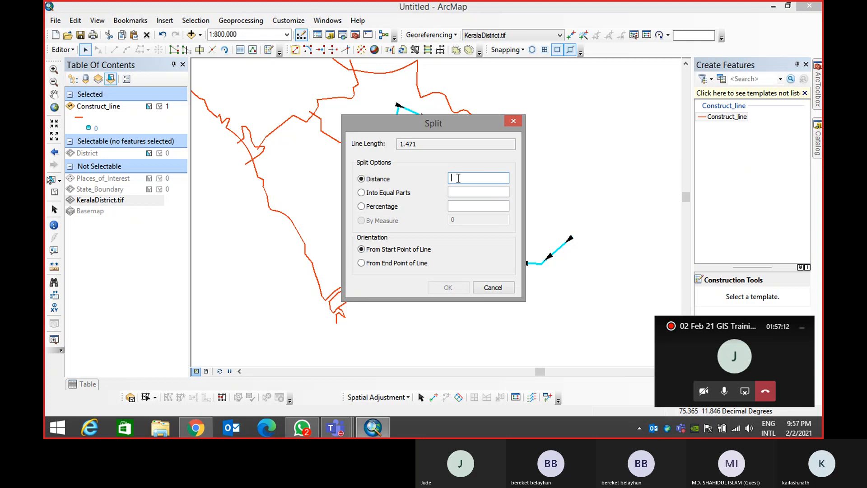
{"action": "type", "text": ".5"}
{"action": "key", "text": "Return"}
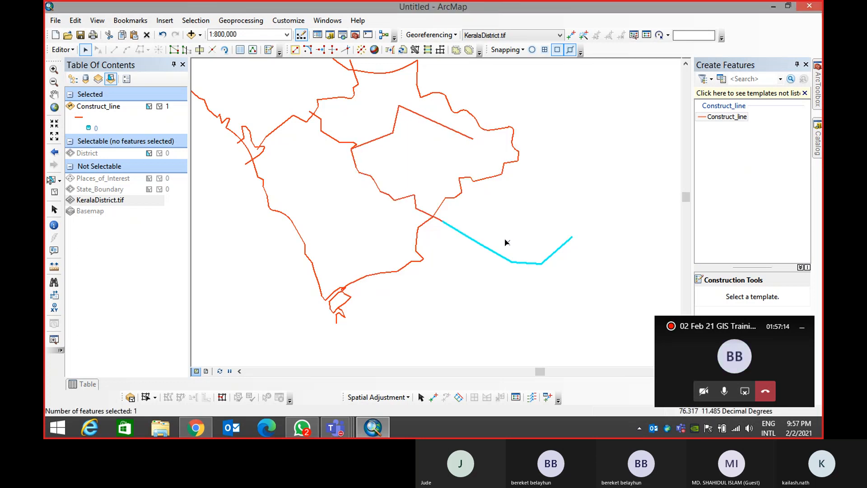
Select the southeastern part of the split construction line and split it into equal parts
{"action": "left_click", "coordinate": [411, 194]}
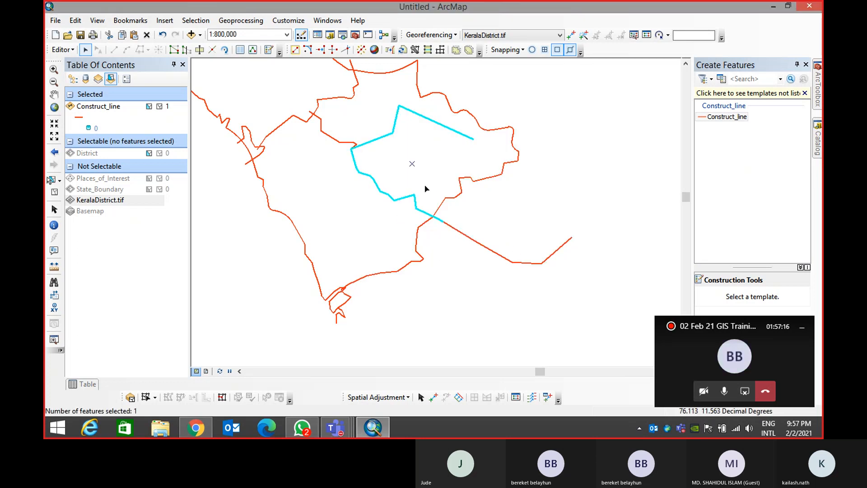
{"action": "left_click", "coordinate": [494, 251]}
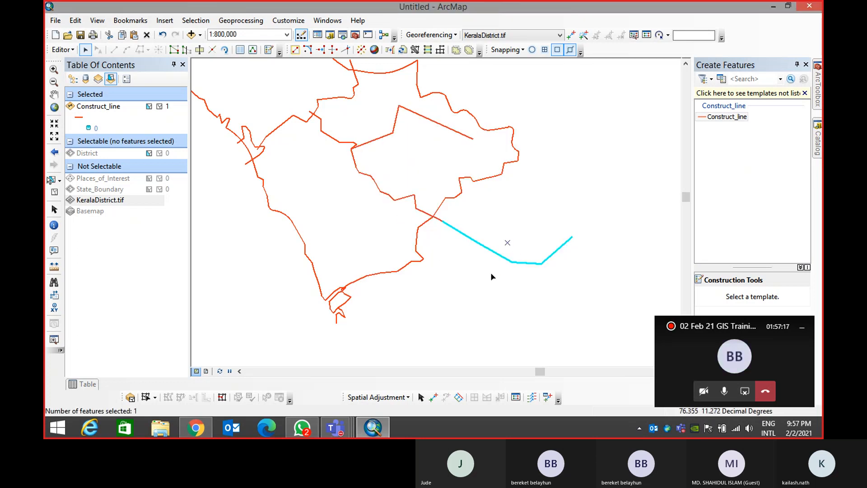
{"action": "left_click", "coordinate": [62, 50]}
{"action": "left_click", "coordinate": [78, 116]}
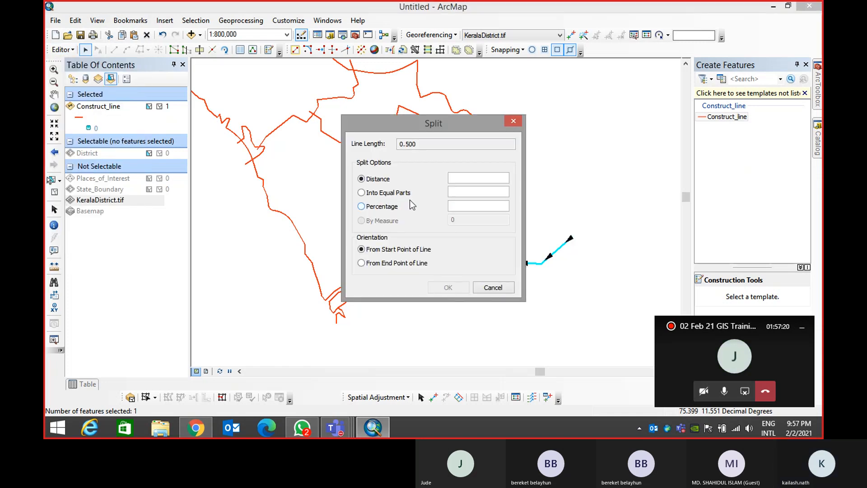
{"action": "left_click", "coordinate": [361, 193]}
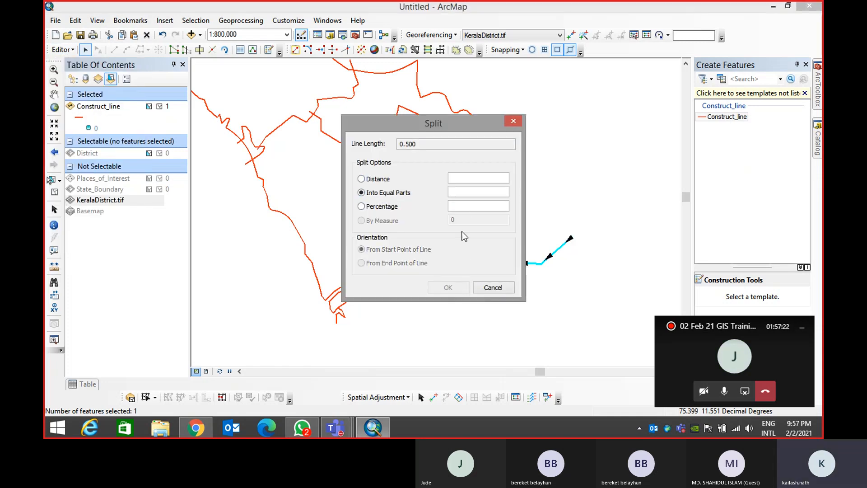
{"action": "left_click", "coordinate": [476, 193]}
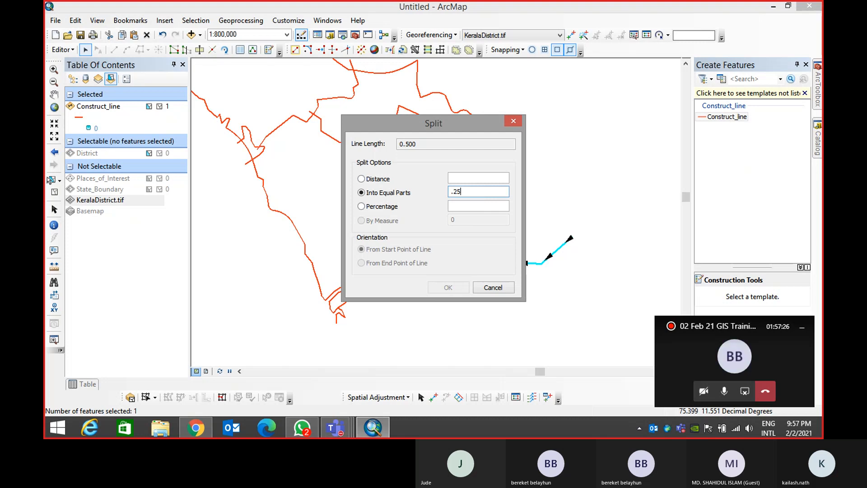
{"action": "type", "text": "02"}
{"action": "key", "text": "BackSpace"}
{"action": "key", "text": "BackSpace"}
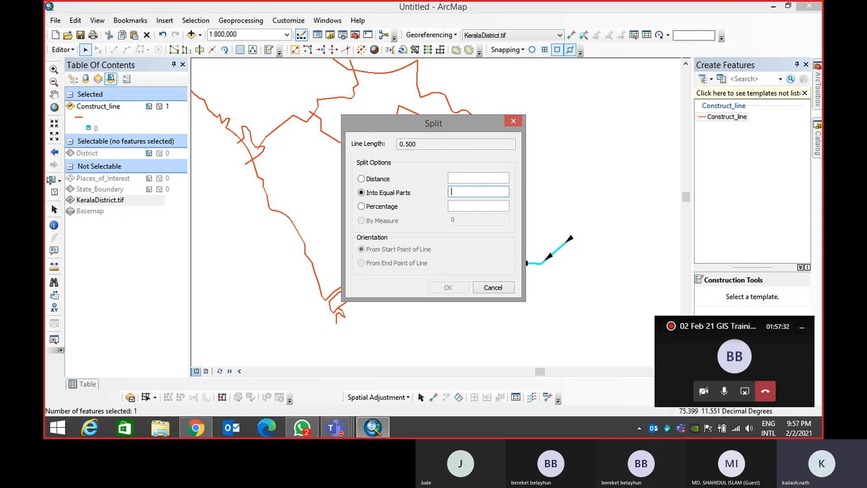
{"action": "type", "text": "05"}
{"action": "key", "text": "Return"}
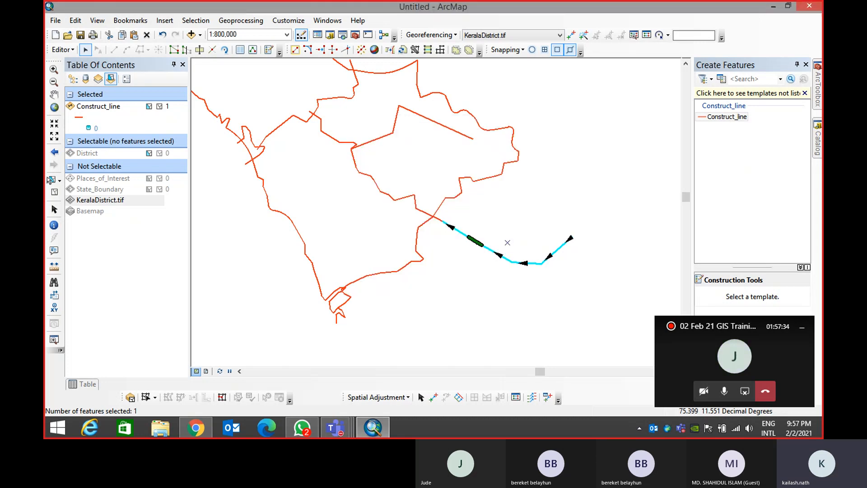
Inspect the split pieces by selecting them individually and together, ending with no selection
{"action": "left_click_drag", "start_coordinate": [549, 221], "coordinate": [576, 258]}
{"action": "left_click", "coordinate": [542, 263]}
{"action": "left_click", "coordinate": [515, 263]}
{"action": "left_click", "coordinate": [492, 252]}
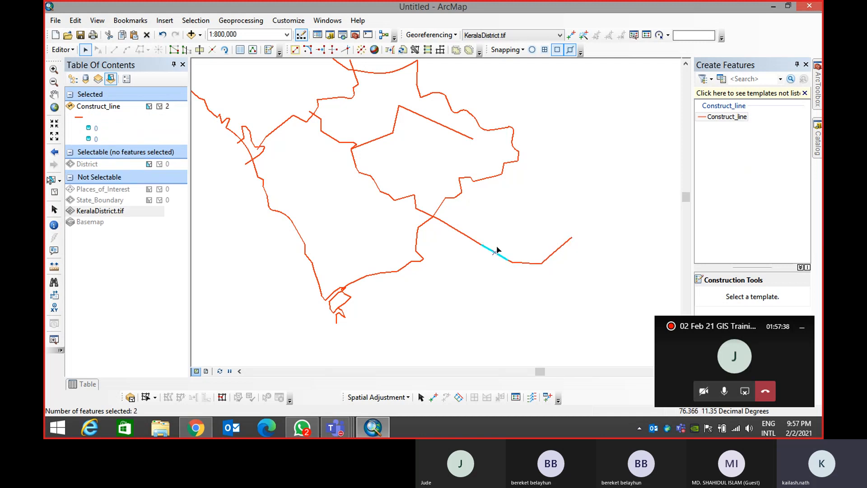
{"action": "left_click", "coordinate": [472, 237]}
{"action": "left_click", "coordinate": [445, 220]}
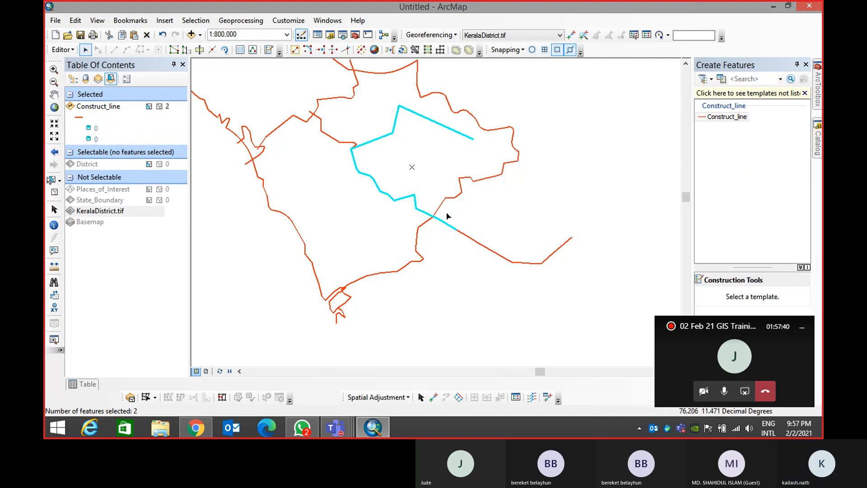
{"action": "left_click", "coordinate": [480, 217]}
{"action": "left_click_drag", "start_coordinate": [463, 227], "coordinate": [625, 265]}
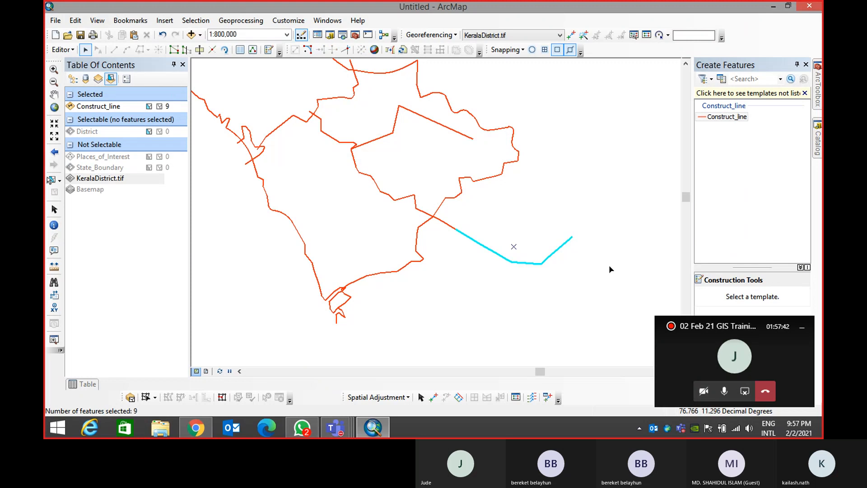
{"action": "left_click", "coordinate": [532, 286]}
Delete the split pieces extending southeast of the boundary junction, leaving the short stub beside the district outline
{"action": "left_click", "coordinate": [63, 49]}
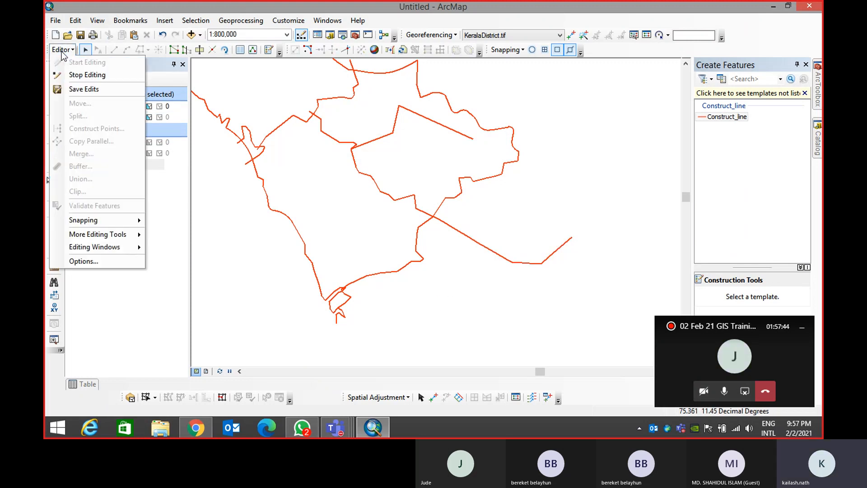
{"action": "left_click", "coordinate": [510, 224]}
{"action": "left_click_drag", "start_coordinate": [459, 217], "coordinate": [569, 273]}
{"action": "key", "text": "Delete"}
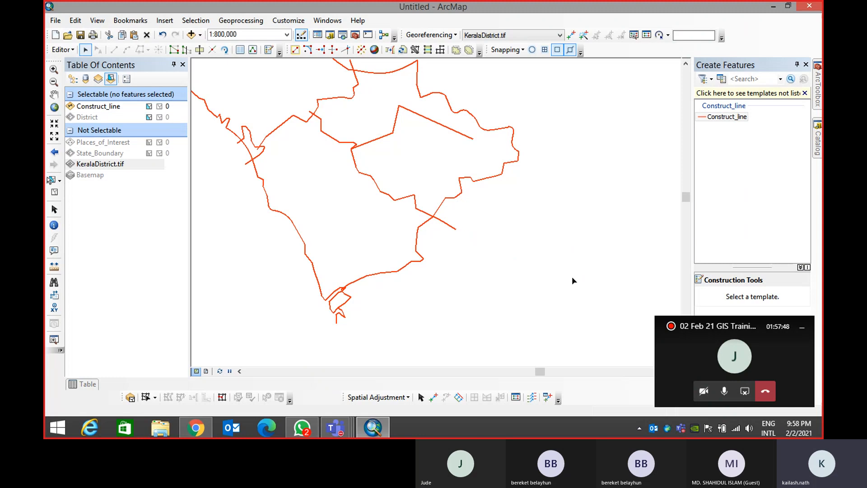
{"action": "left_click_drag", "start_coordinate": [459, 218], "coordinate": [449, 238]}
{"action": "left_click", "coordinate": [518, 234]}
Delete the three extra vertices of the line's continued segments inside the Wayanad outline and finish the sketch
{"action": "double_click", "coordinate": [393, 134]}
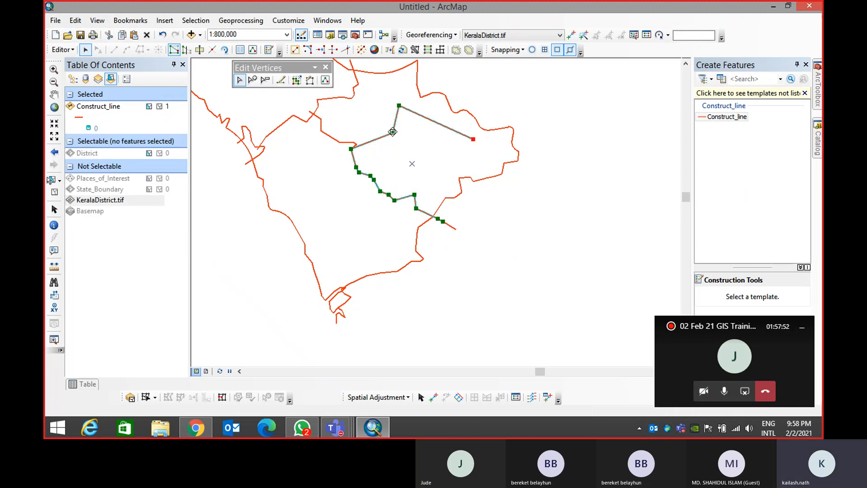
{"action": "left_click_drag", "start_coordinate": [372, 112], "coordinate": [481, 156]}
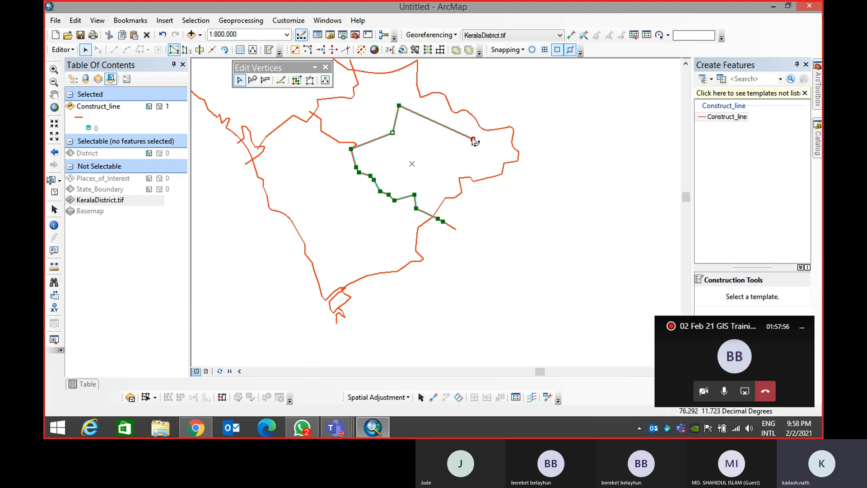
{"action": "right_click", "coordinate": [473, 141]}
{"action": "left_click", "coordinate": [501, 173]}
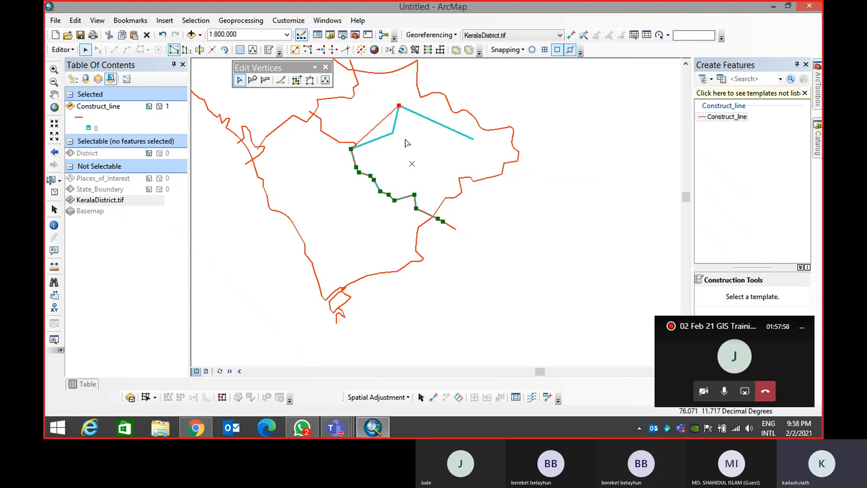
{"action": "right_click", "coordinate": [399, 106]}
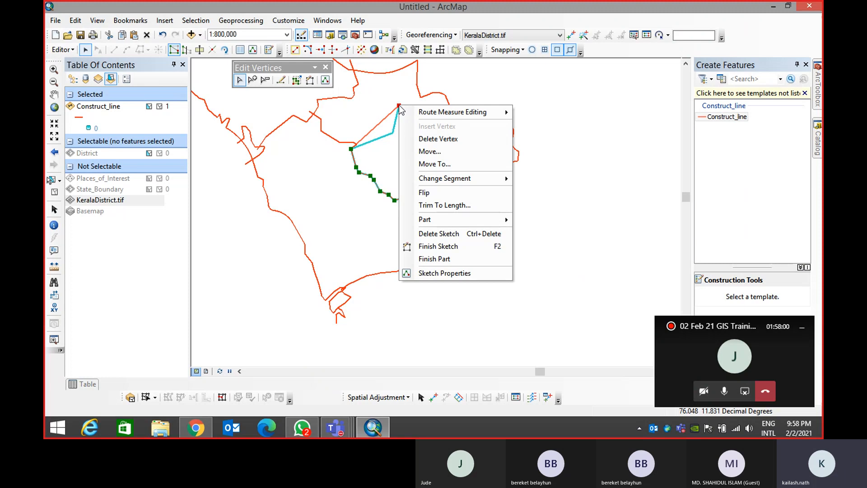
{"action": "left_click", "coordinate": [415, 138]}
{"action": "left_click", "coordinate": [408, 145]}
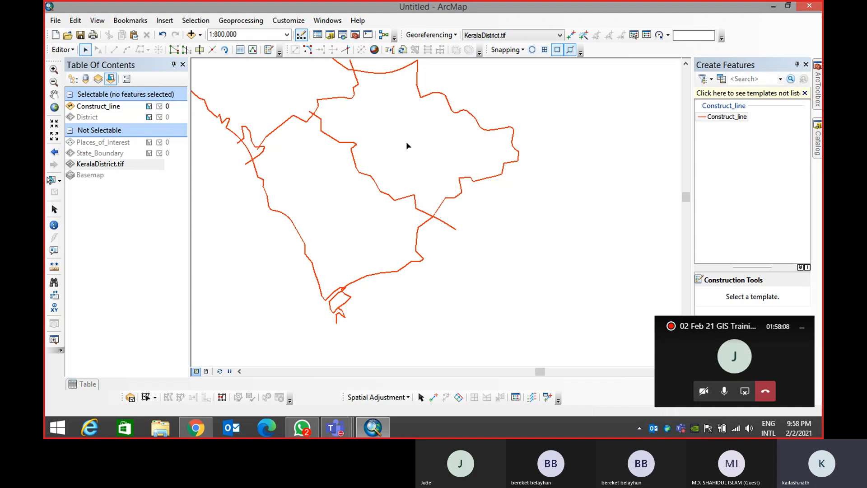
Save the edits to the construction lines, dismiss the table data message and save the edits again
{"action": "left_click", "coordinate": [62, 50]}
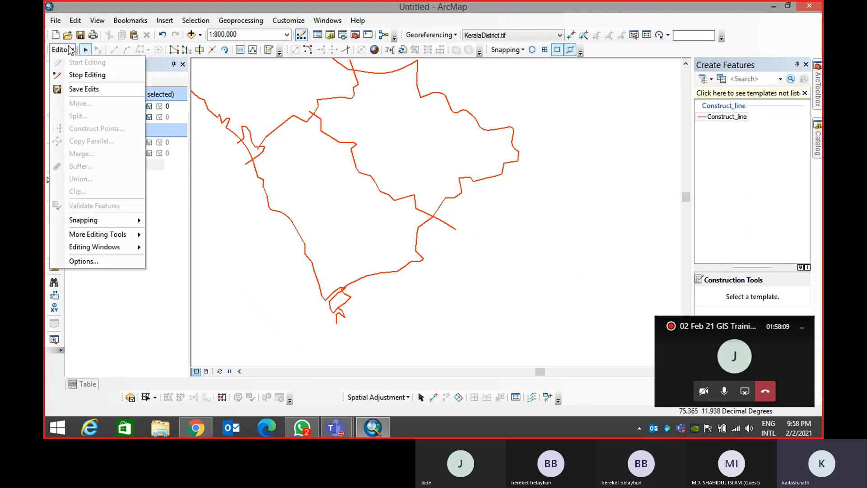
{"action": "left_click", "coordinate": [86, 89]}
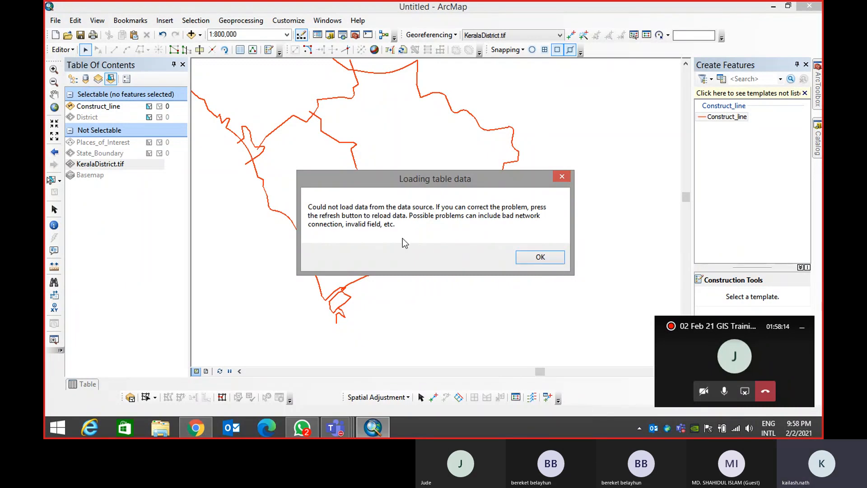
{"action": "left_click", "coordinate": [542, 260]}
{"action": "left_click", "coordinate": [63, 50]}
{"action": "left_click", "coordinate": [75, 90]}
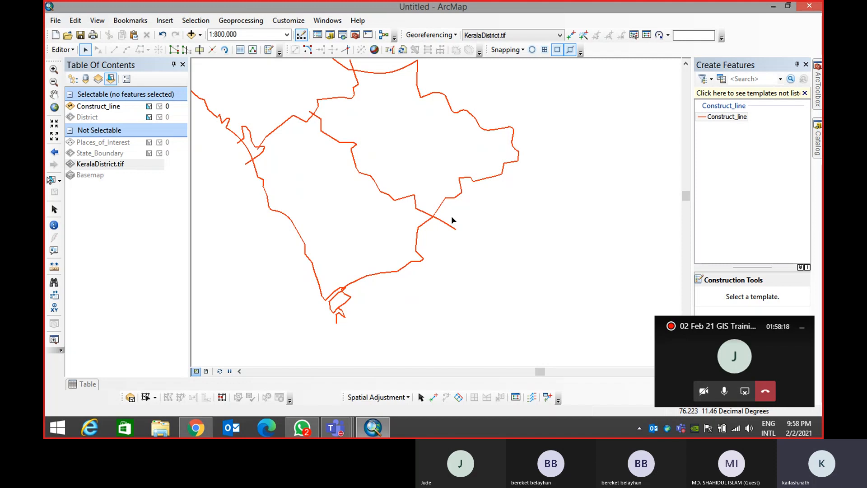
List the layers by drawing order and search the keyboard customization commands for "save edit"
{"action": "left_click", "coordinate": [73, 79]}
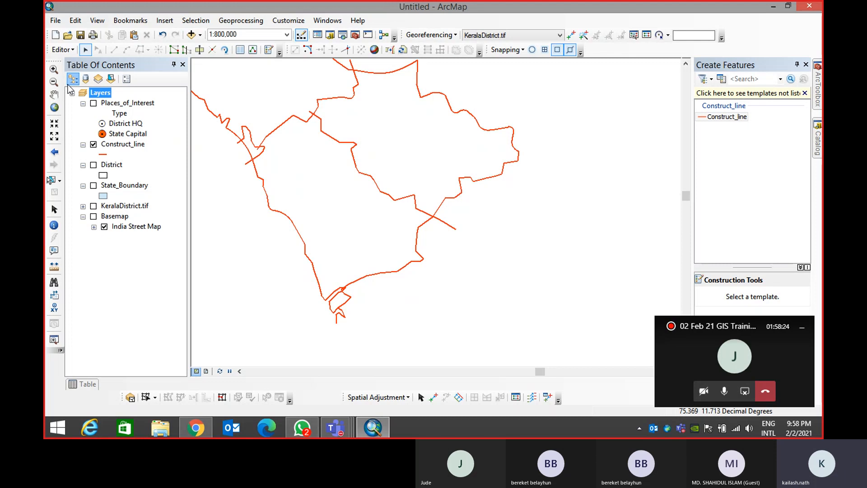
{"action": "left_click", "coordinate": [288, 21]}
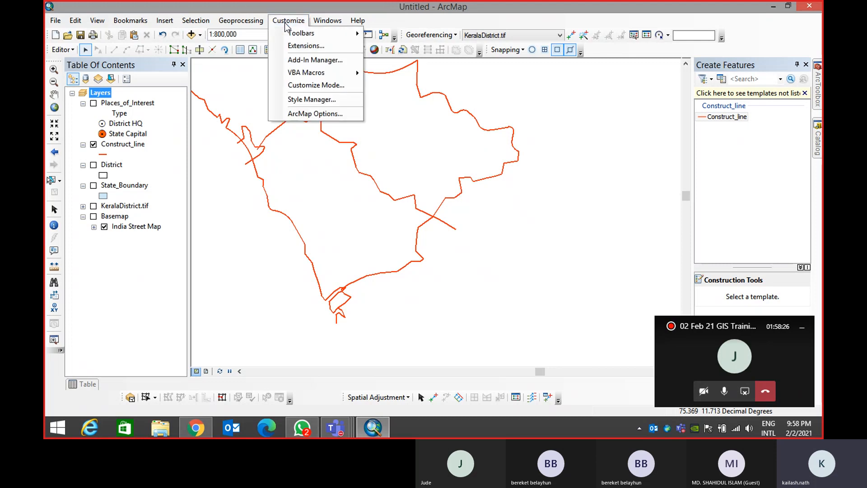
{"action": "left_click", "coordinate": [305, 85]}
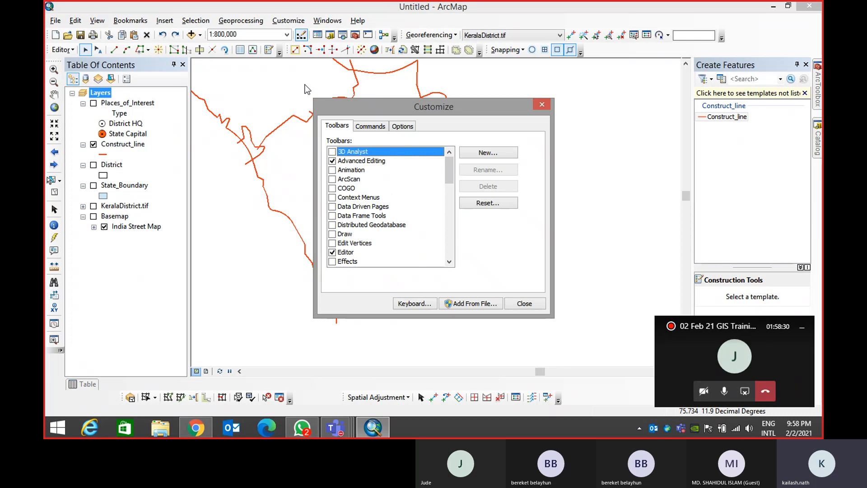
{"action": "left_click", "coordinate": [410, 303]}
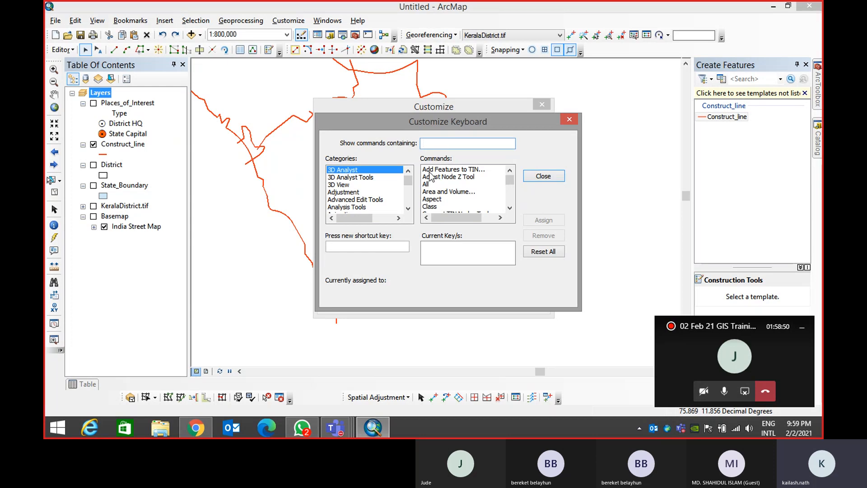
{"action": "left_click", "coordinate": [374, 246]}
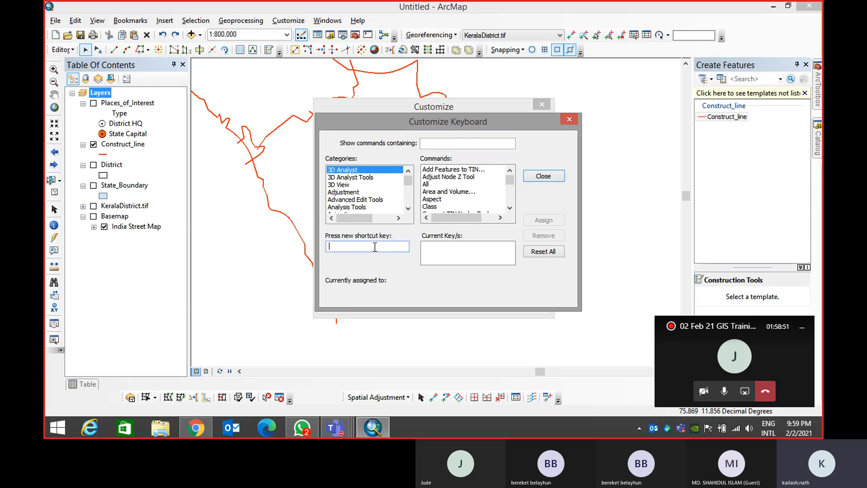
{"action": "left_click", "coordinate": [442, 141]}
{"action": "type", "text": "save edit"}
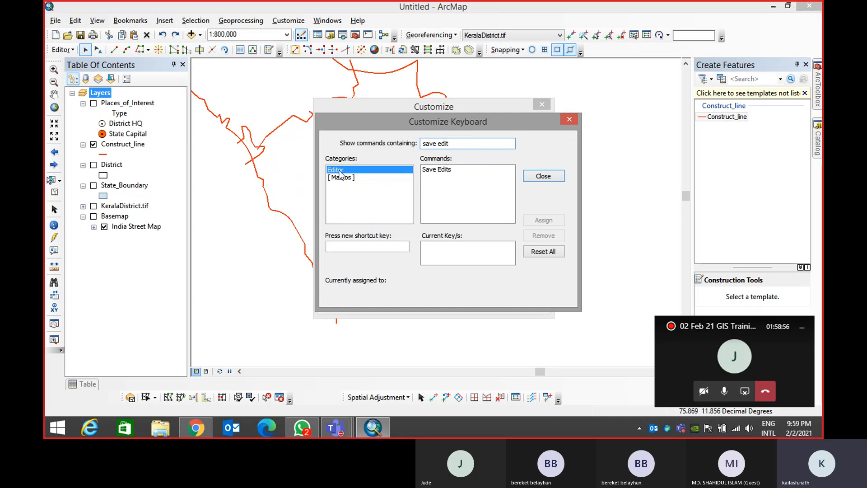
Assign the shortcut Ctrl+S to the Save Edits command and close the customization dialogs
{"action": "left_click", "coordinate": [430, 169]}
{"action": "left_click", "coordinate": [364, 250]}
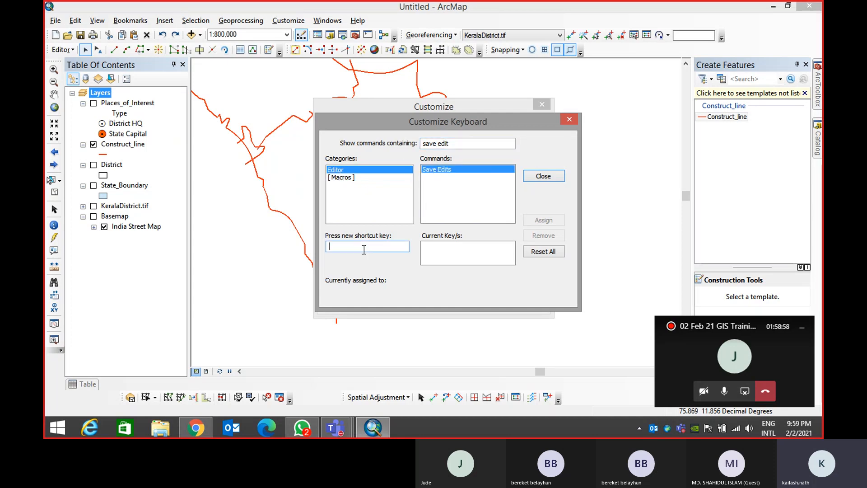
{"action": "key", "text": "ctrl+s"}
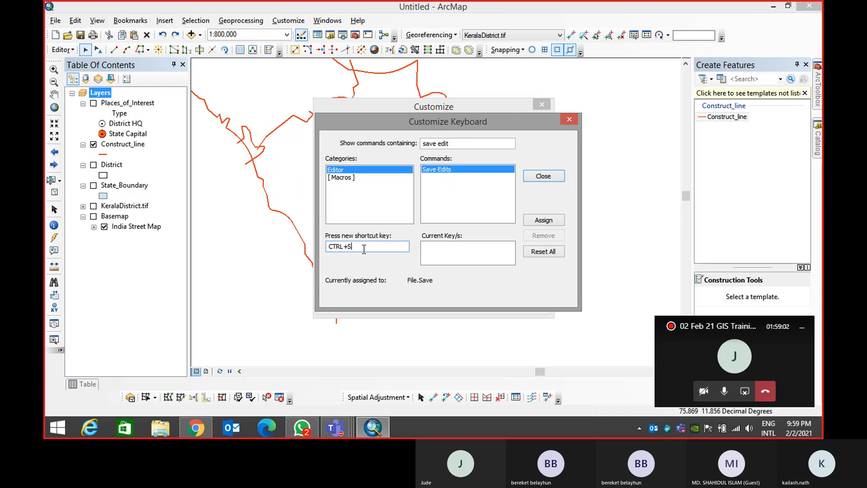
{"action": "left_click", "coordinate": [547, 220]}
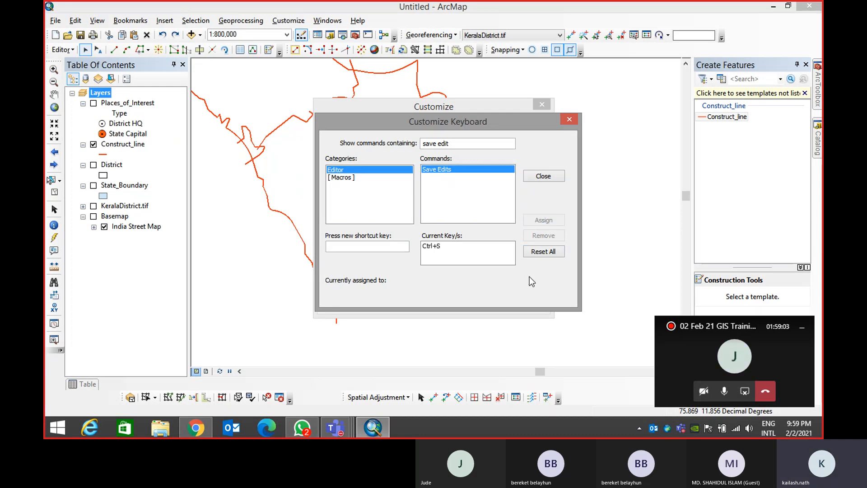
{"action": "left_click", "coordinate": [543, 176]}
{"action": "left_click", "coordinate": [541, 104]}
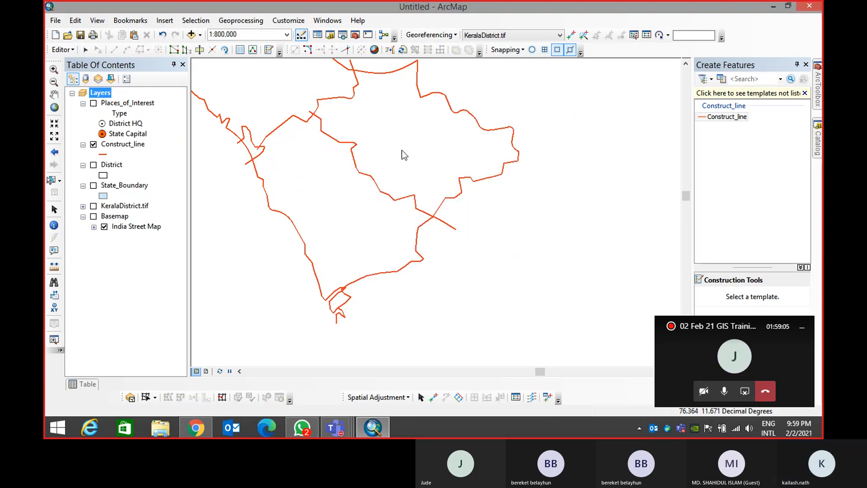
{"action": "left_click", "coordinate": [61, 50]}
{"action": "left_click", "coordinate": [356, 183]}
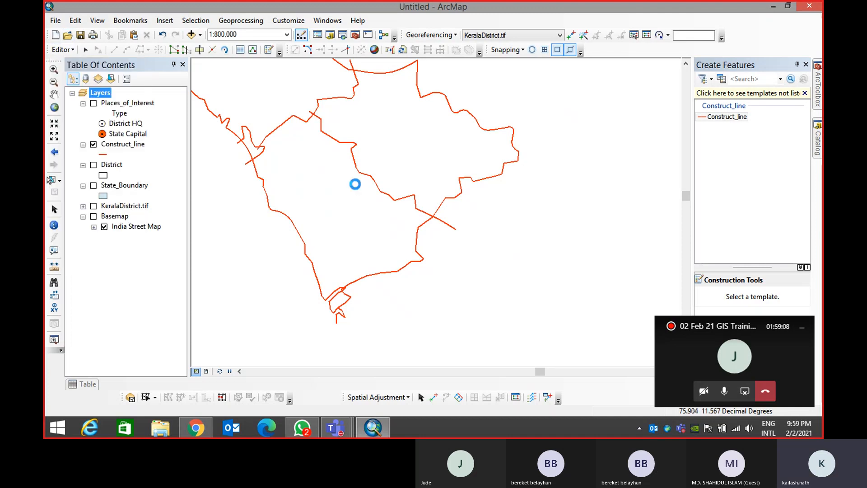
{"action": "scroll", "coordinate": [348, 154], "scroll_direction": "up", "scroll_amount": 2}
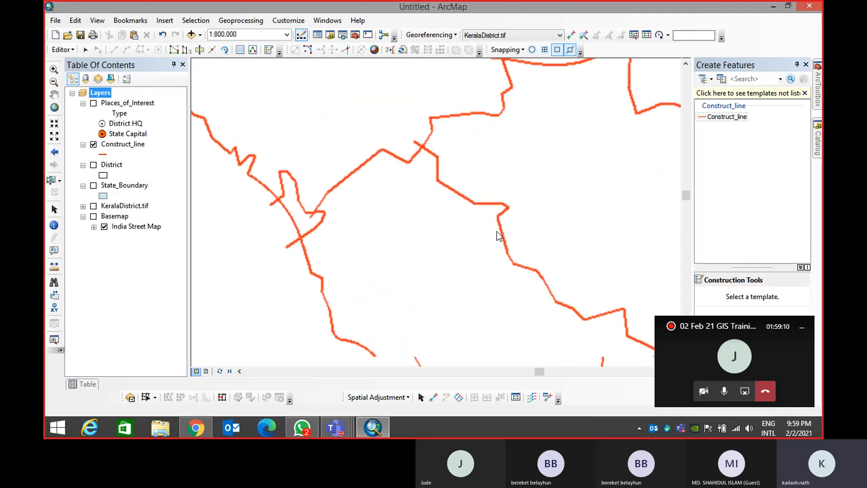
{"action": "scroll", "coordinate": [498, 235], "scroll_direction": "down", "scroll_amount": 3}
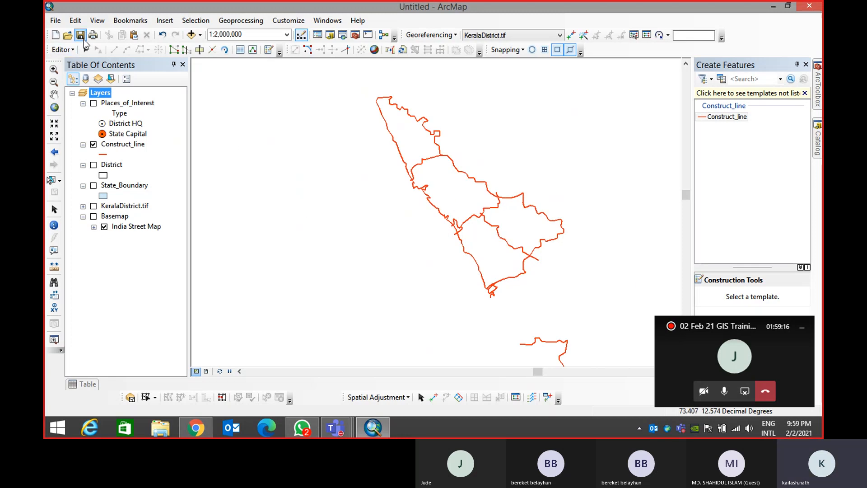
Start saving the map document and go to the gis folder on drive C
{"action": "key", "text": "ctrl+s"}
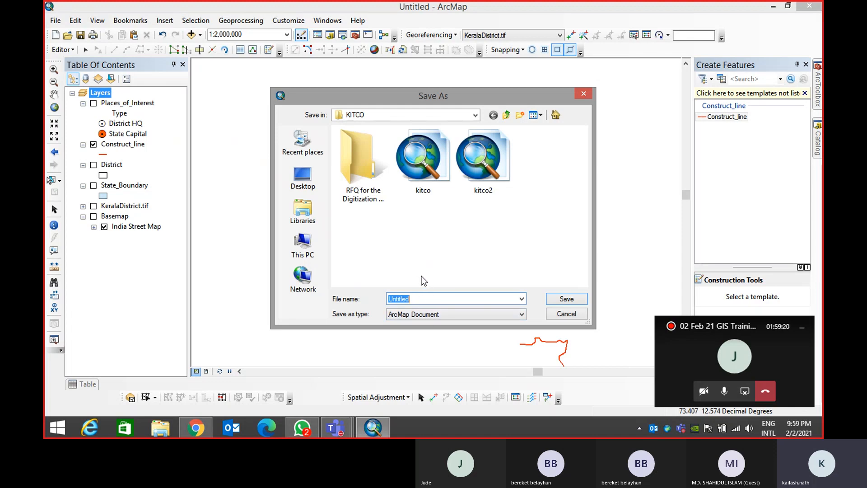
{"action": "left_click", "coordinate": [475, 116]}
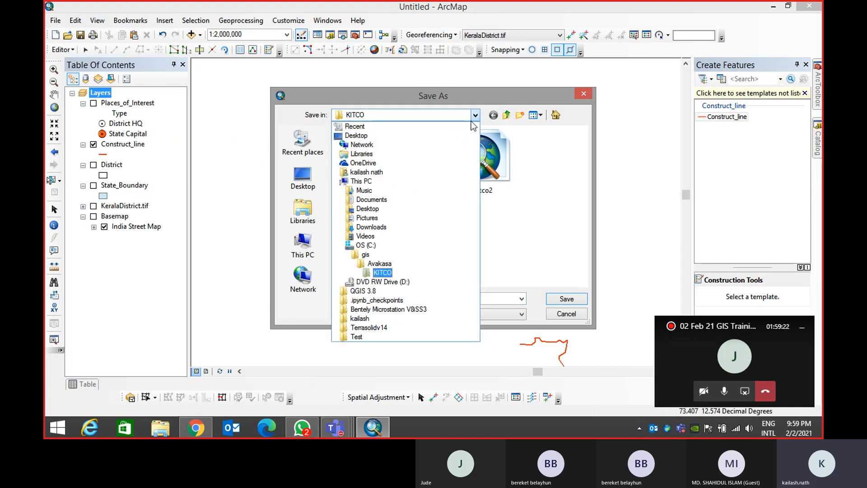
{"action": "left_click", "coordinate": [366, 255]}
{"action": "left_click", "coordinate": [384, 210]}
{"action": "scroll", "coordinate": [375, 241], "scroll_direction": "down", "scroll_amount": 2}
{"action": "scroll", "coordinate": [378, 231], "scroll_direction": "up", "scroll_amount": 2}
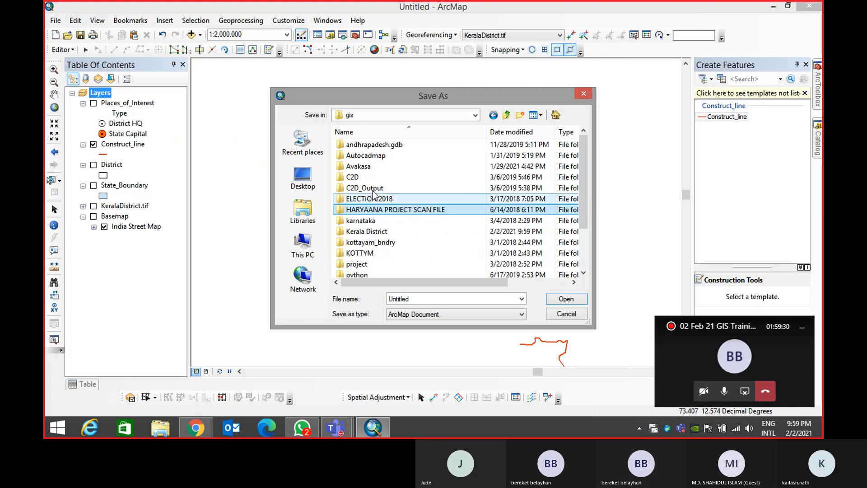
Look through the Avakasa folder and its training subfolder for a place to store the map document, and return to gis
{"action": "double_click", "coordinate": [373, 165]}
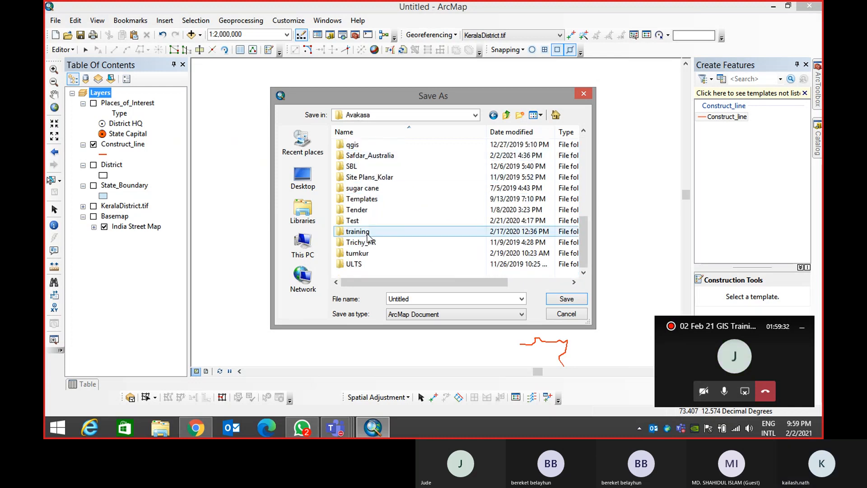
{"action": "double_click", "coordinate": [357, 231]}
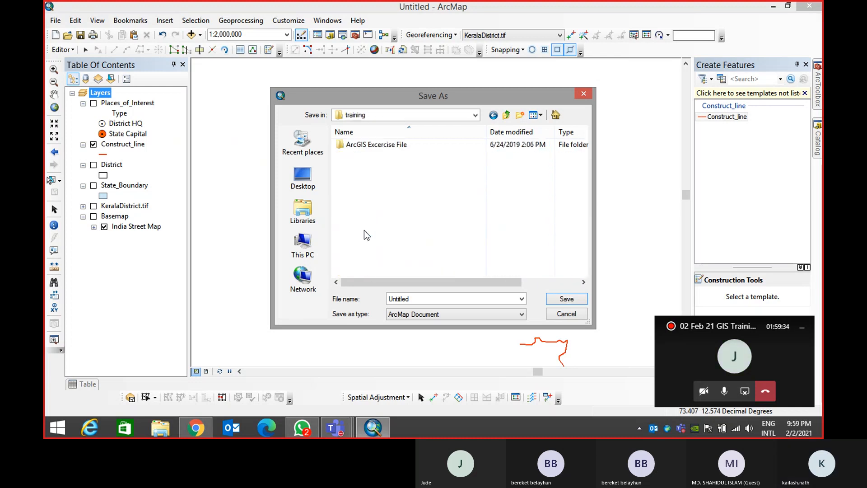
{"action": "left_click", "coordinate": [506, 115]}
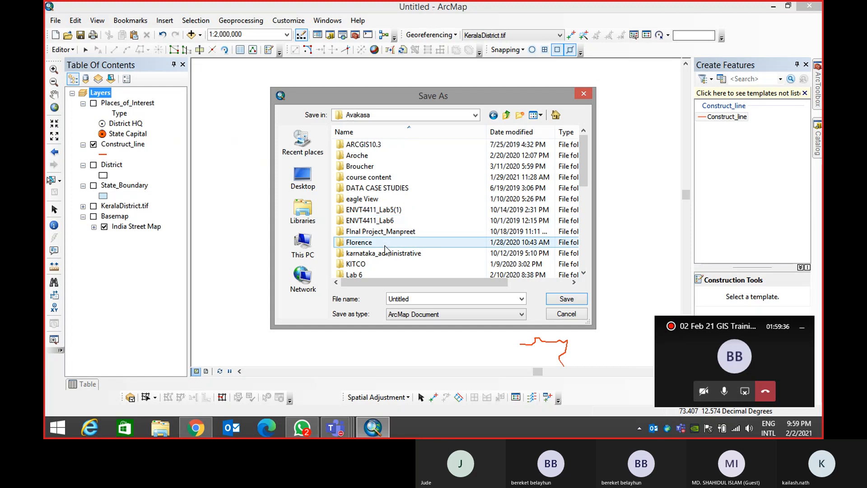
{"action": "scroll", "coordinate": [385, 246], "scroll_direction": "down", "scroll_amount": 2}
{"action": "scroll", "coordinate": [385, 246], "scroll_direction": "down", "scroll_amount": 5}
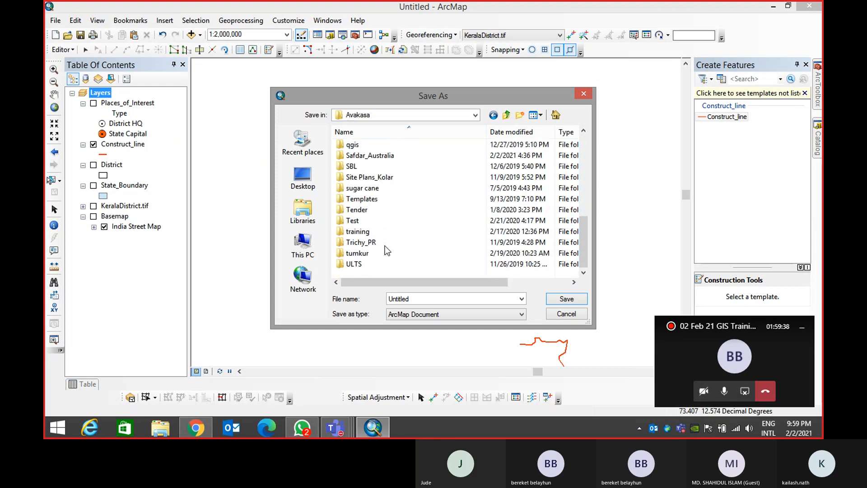
{"action": "scroll", "coordinate": [384, 246], "scroll_direction": "up", "scroll_amount": 7}
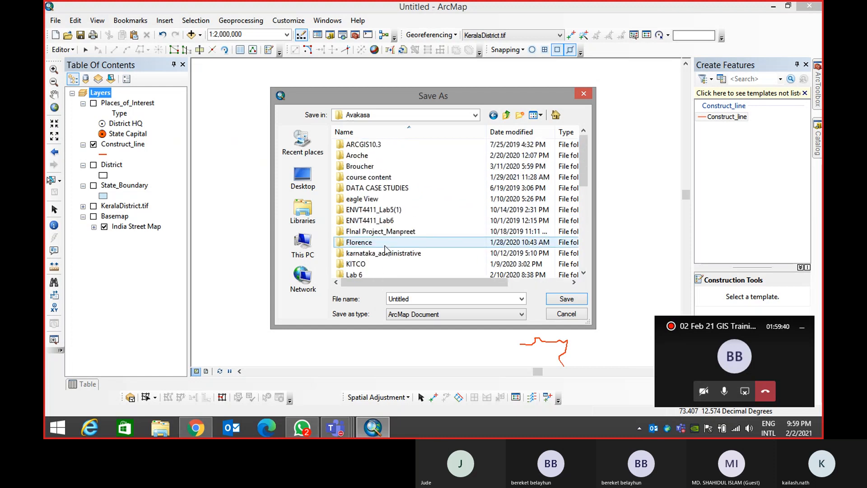
{"action": "left_click", "coordinate": [373, 187]}
{"action": "left_click", "coordinate": [373, 220]}
{"action": "scroll", "coordinate": [373, 219], "scroll_direction": "down", "scroll_amount": 2}
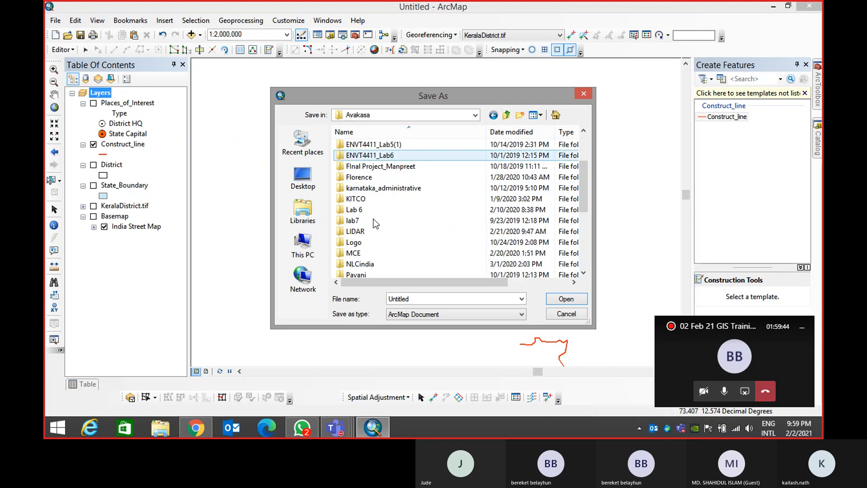
{"action": "scroll", "coordinate": [373, 218], "scroll_direction": "down", "scroll_amount": 2}
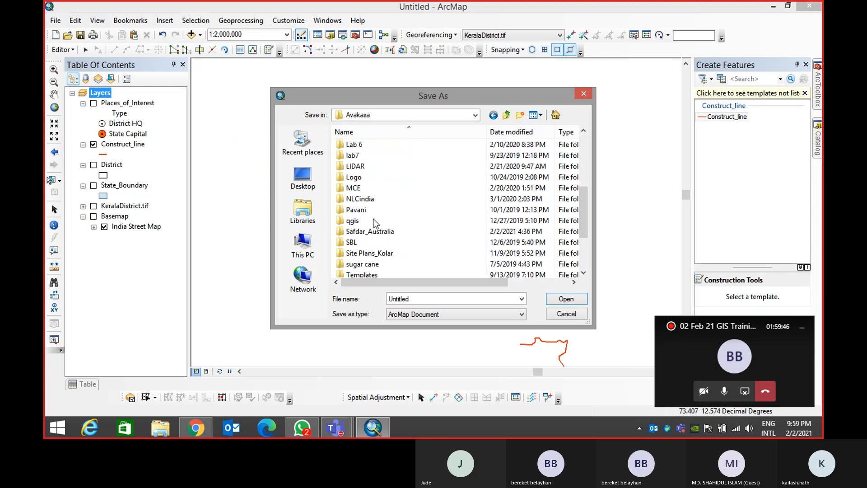
{"action": "scroll", "coordinate": [373, 221], "scroll_direction": "down", "scroll_amount": 3}
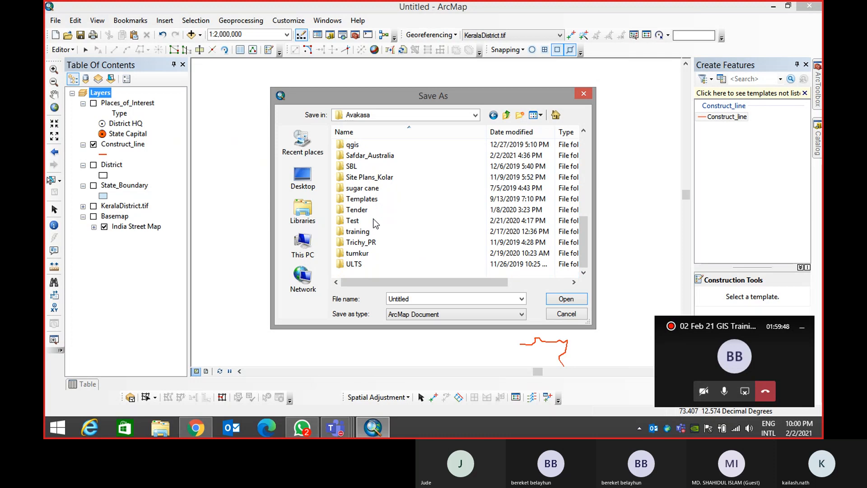
{"action": "scroll", "coordinate": [373, 221], "scroll_direction": "up", "scroll_amount": 7}
{"action": "scroll", "coordinate": [374, 226], "scroll_direction": "up", "scroll_amount": 1}
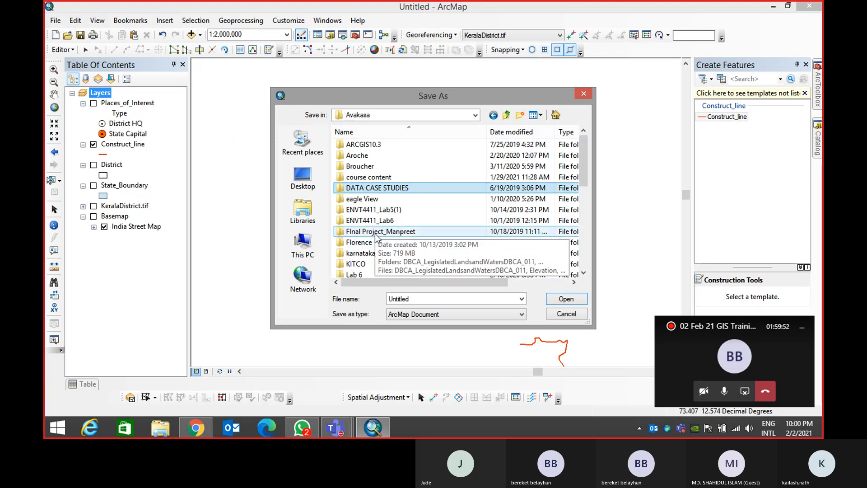
{"action": "left_click", "coordinate": [368, 253]}
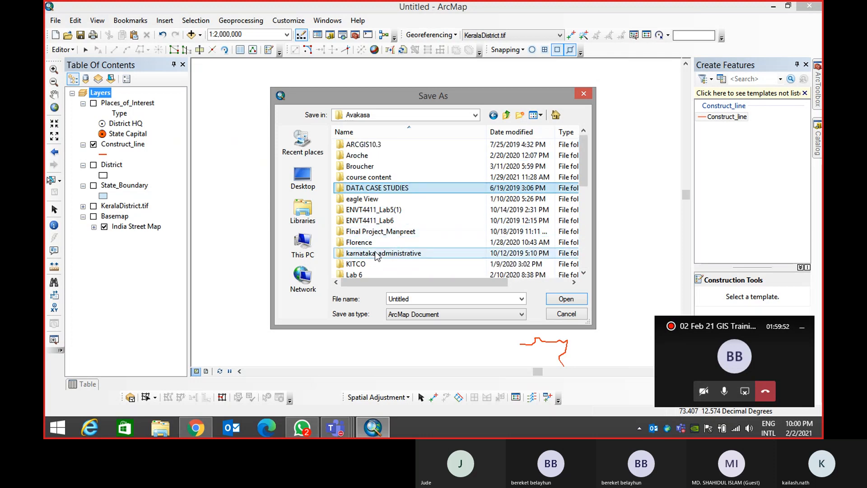
{"action": "left_click", "coordinate": [506, 115]}
Save the map document as KeralaDIstrct in the Kerala District folder
{"action": "scroll", "coordinate": [382, 217], "scroll_direction": "down", "scroll_amount": 1}
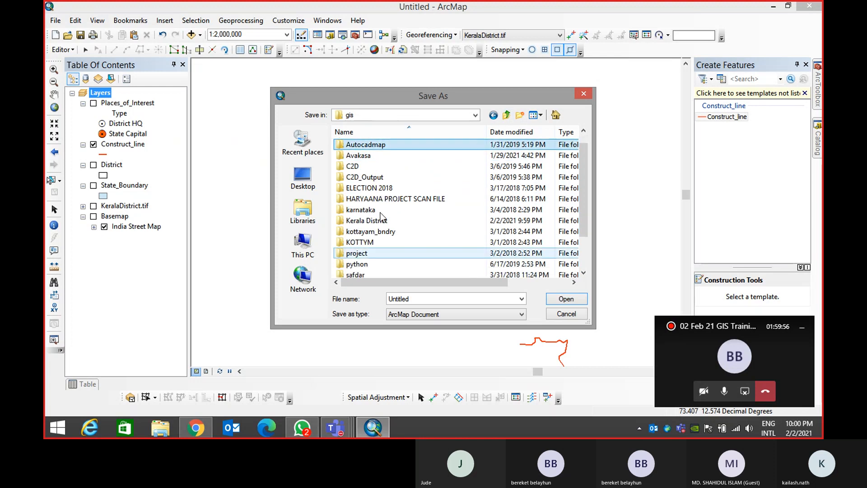
{"action": "scroll", "coordinate": [381, 220], "scroll_direction": "up", "scroll_amount": 1}
{"action": "left_click", "coordinate": [377, 231]}
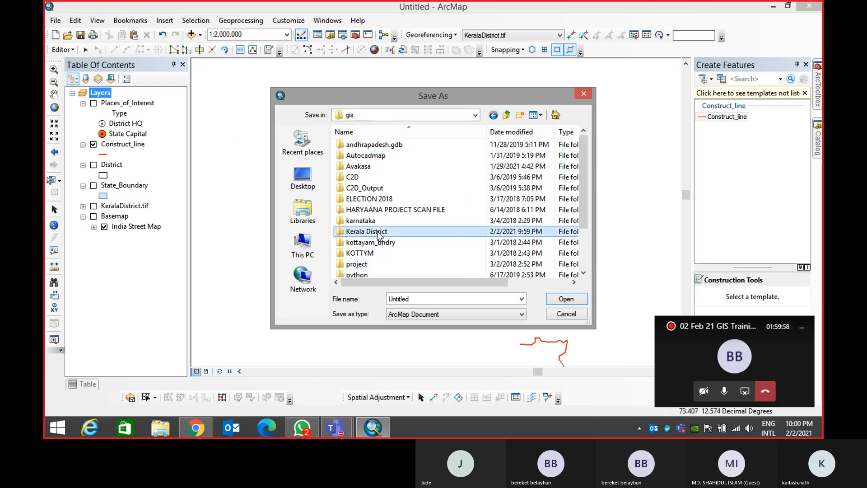
{"action": "double_click", "coordinate": [378, 232]}
{"action": "double_click", "coordinate": [426, 299]}
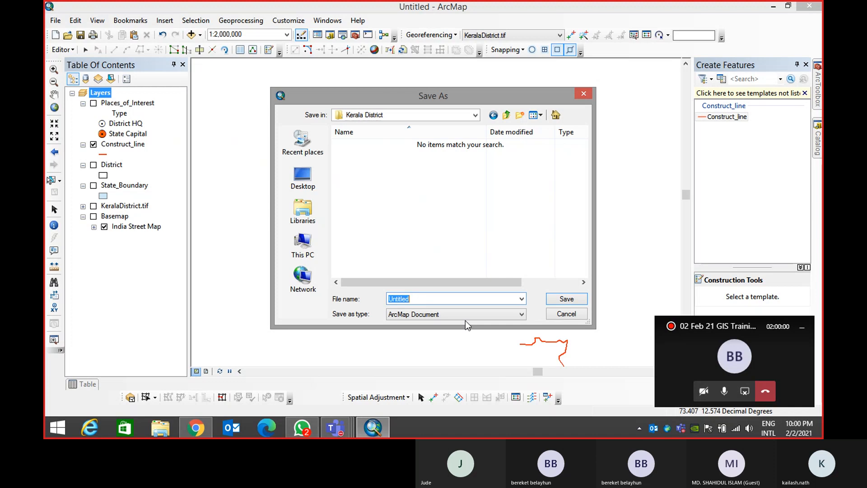
{"action": "type", "text": "Ke"}
{"action": "type", "text": "laDIstr"}
{"action": "type", "text": "ict"}
{"action": "key", "text": "Return"}
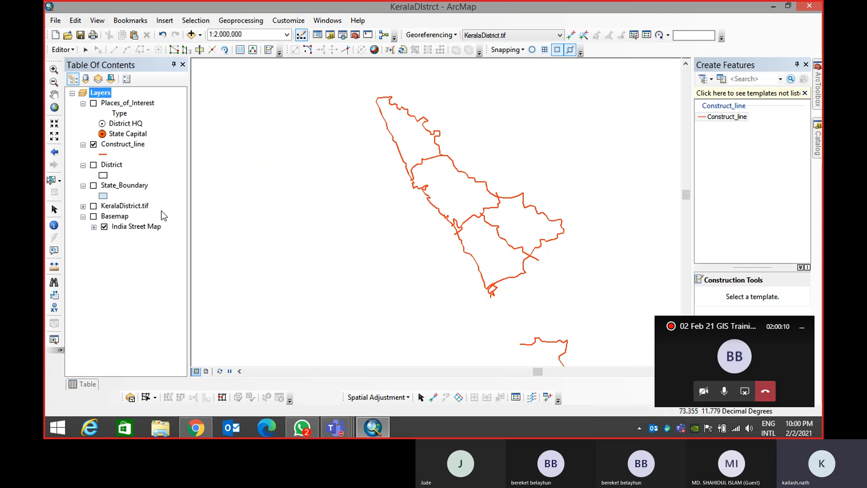
Stop the edit session and close ArcMap
{"action": "left_click", "coordinate": [61, 49]}
{"action": "left_click", "coordinate": [88, 74]}
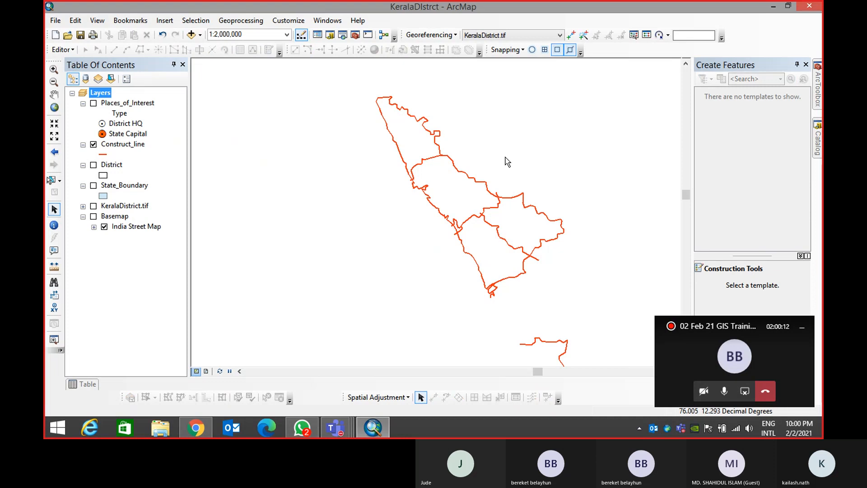
{"action": "left_click", "coordinate": [442, 239]}
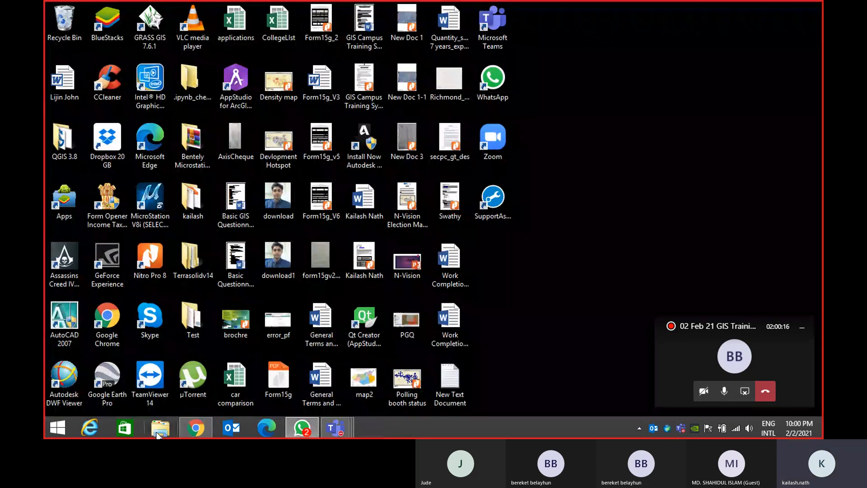
Switch to File Explorer, maximize it and open the gis\Kerala District folder on drive C
{"action": "key", "text": "super+e"}
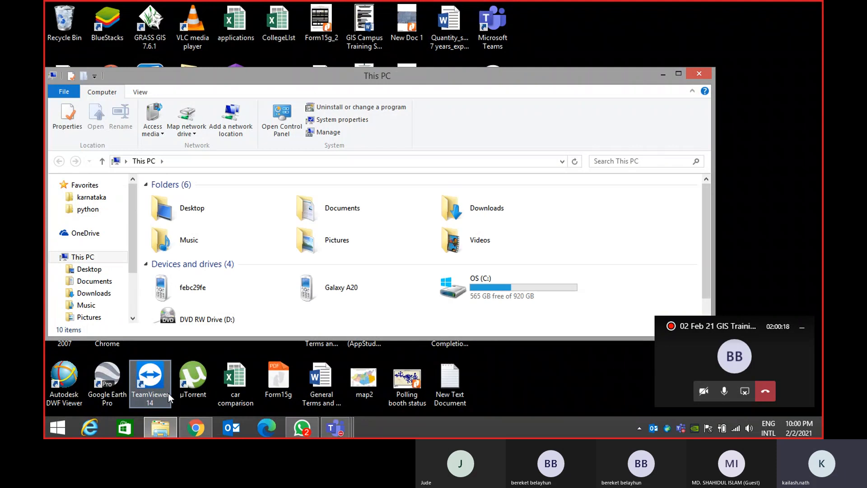
{"action": "double_click", "coordinate": [530, 292]}
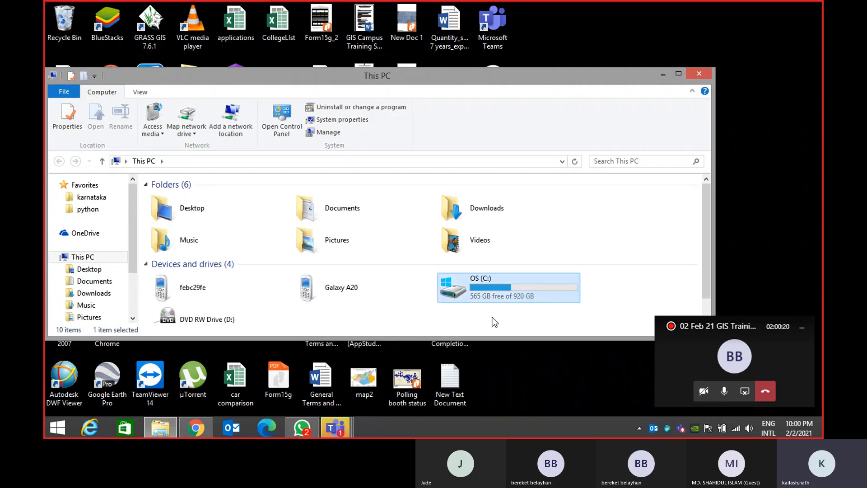
{"action": "double_click", "coordinate": [306, 77]}
{"action": "double_click", "coordinate": [179, 283]}
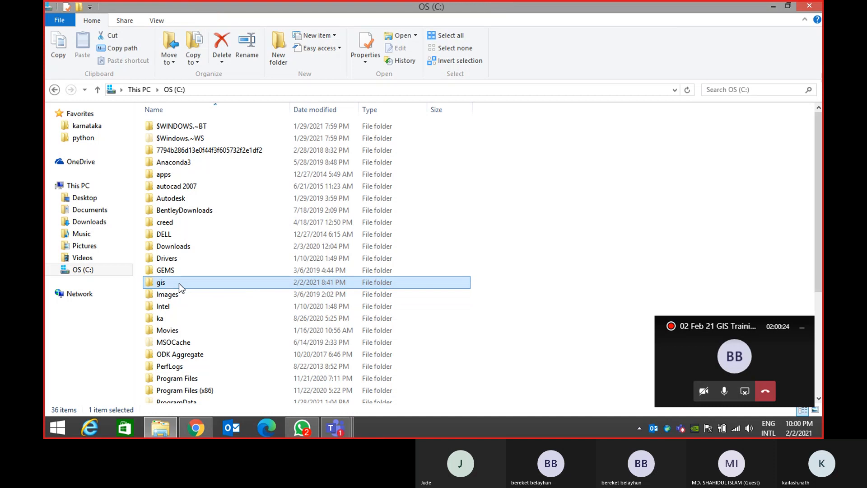
{"action": "double_click", "coordinate": [206, 221]}
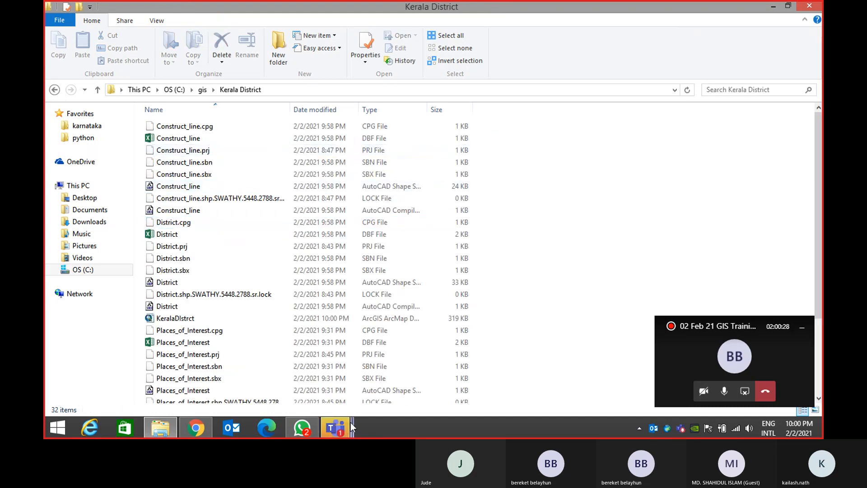
{"action": "mouse_move", "coordinate": [351, 422]}
{"action": "left_click", "coordinate": [350, 370]}
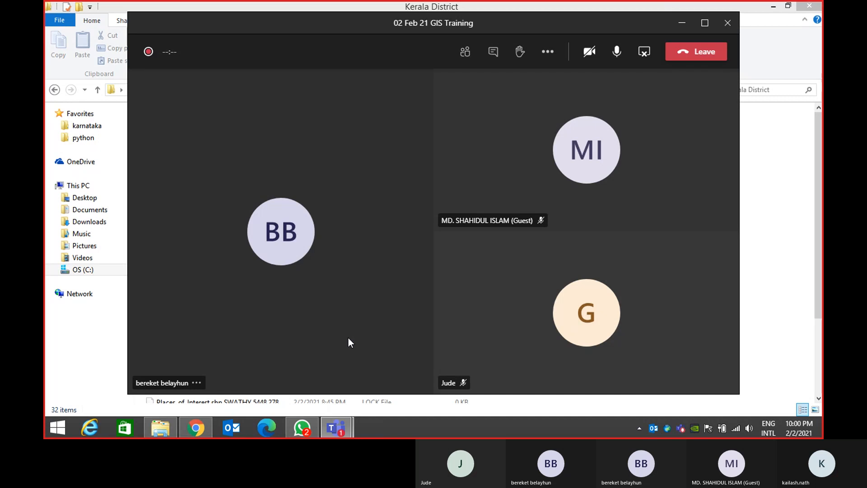
{"action": "left_click", "coordinate": [765, 201]}
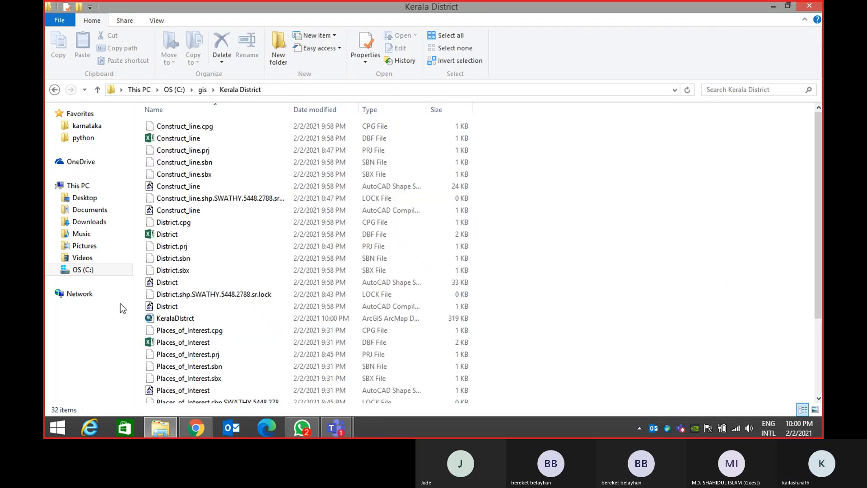
Reopen the Kerala District folder, widen the Type column and examine the file types that make up the Construct_line shapefile
{"action": "left_click", "coordinate": [97, 93]}
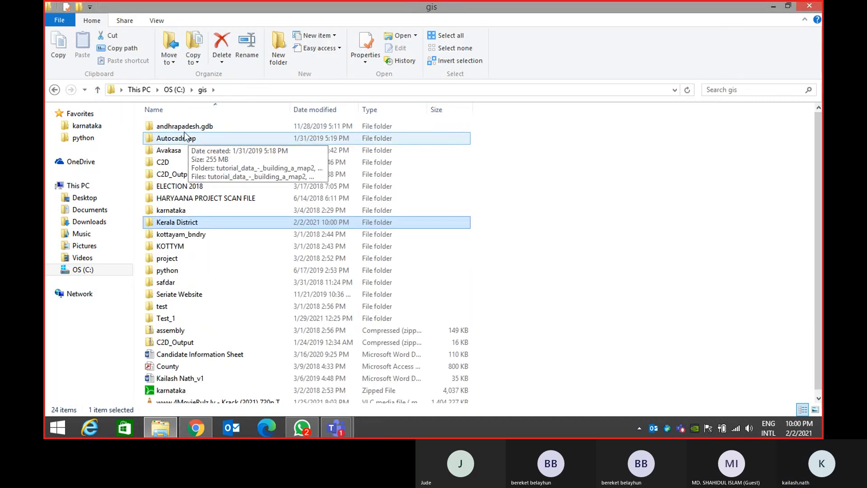
{"action": "double_click", "coordinate": [189, 219]}
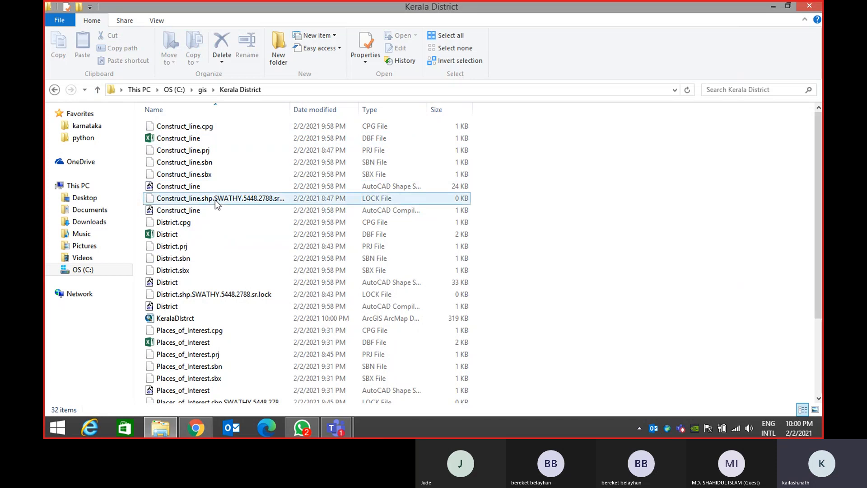
{"action": "left_click", "coordinate": [221, 137]}
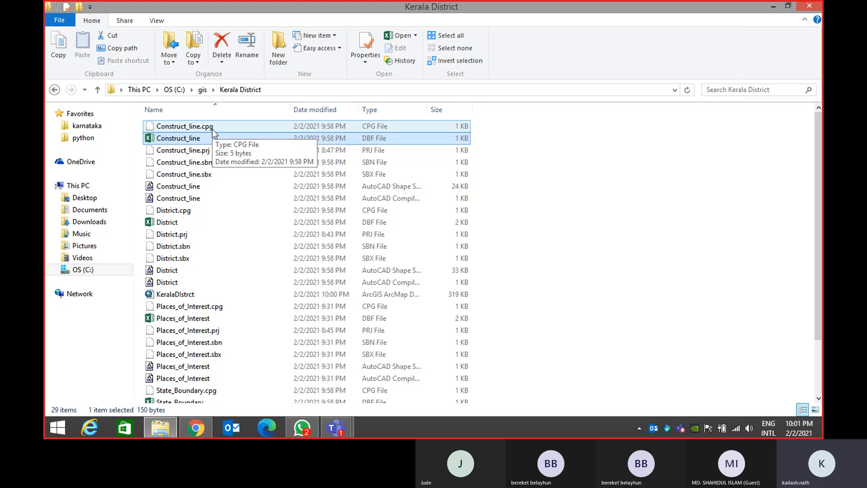
{"action": "left_click", "coordinate": [213, 150]}
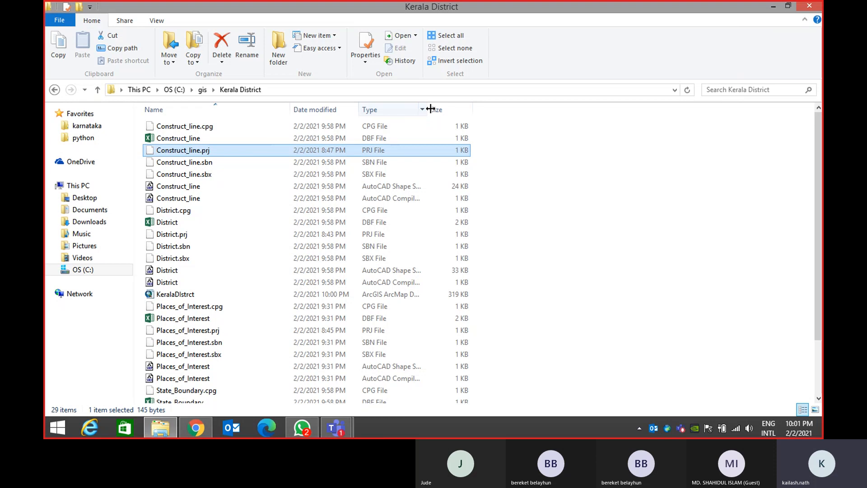
{"action": "left_click_drag", "start_coordinate": [428, 110], "coordinate": [480, 110]}
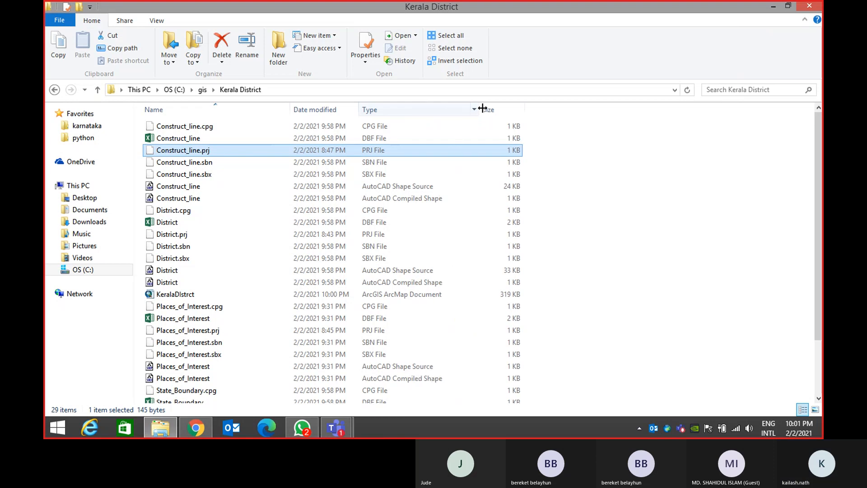
{"action": "left_click", "coordinate": [405, 198]}
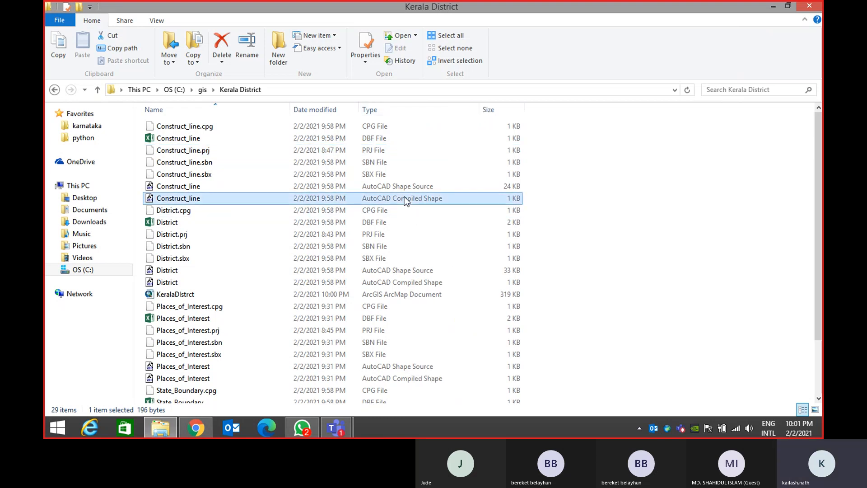
{"action": "left_click", "coordinate": [195, 187]}
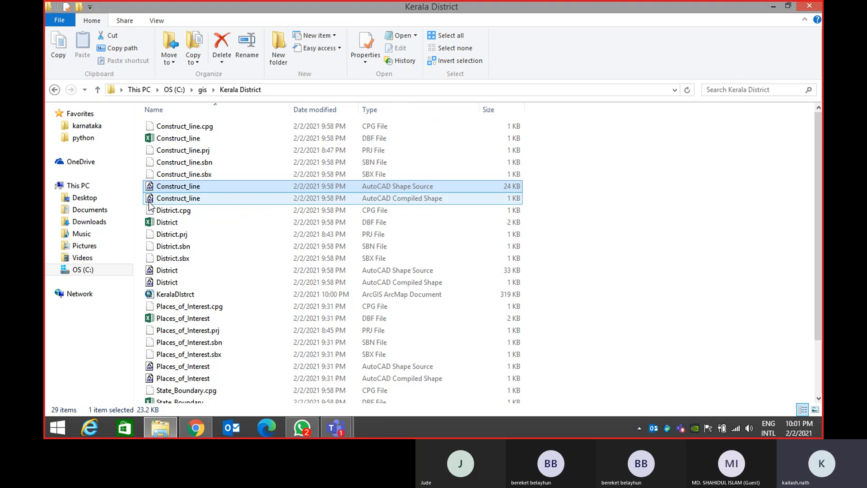
{"action": "left_click", "coordinate": [222, 174]}
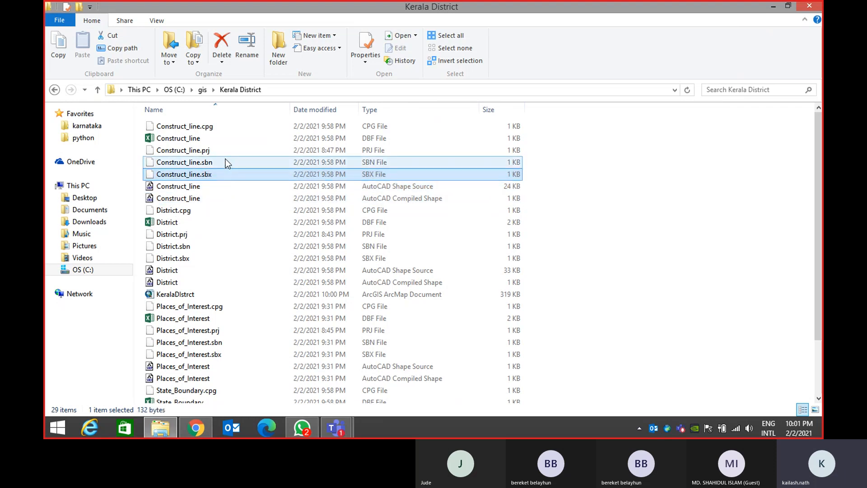
{"action": "left_click", "coordinate": [216, 163]}
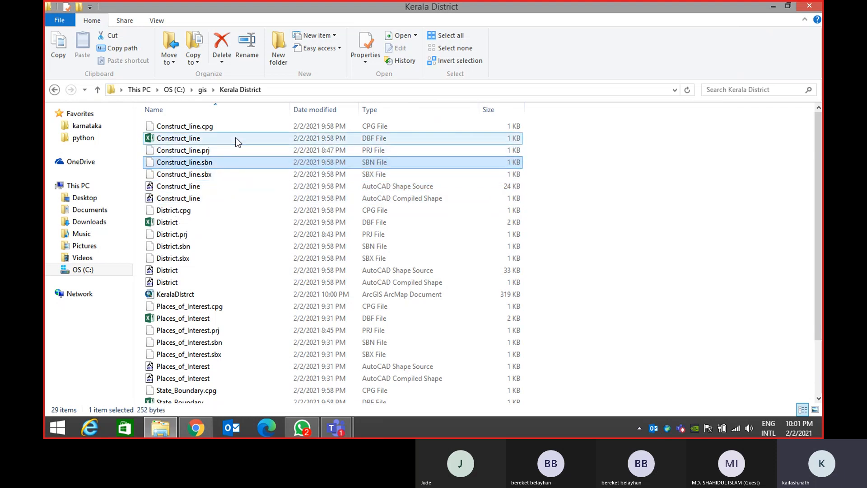
{"action": "scroll", "coordinate": [233, 155], "scroll_direction": "down", "scroll_amount": 2}
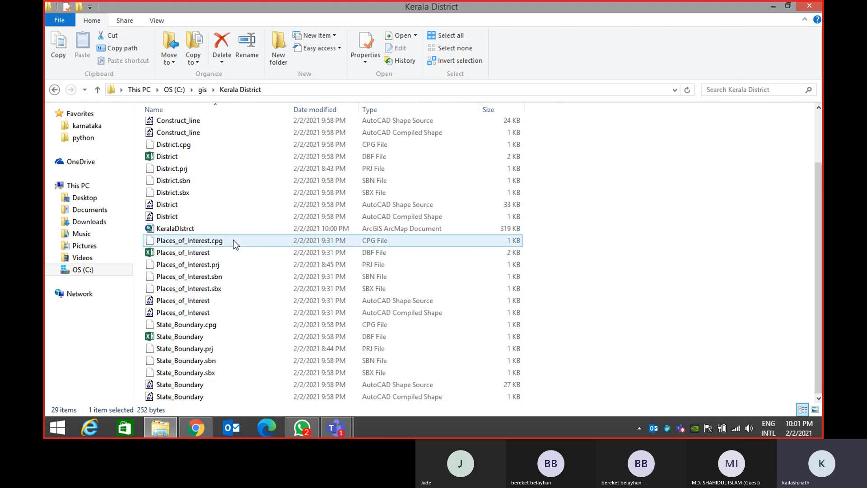
Open the KeralaDIstrct map document from the Kerala District folder in ArcMap and close its attribute table window
{"action": "left_click", "coordinate": [188, 231]}
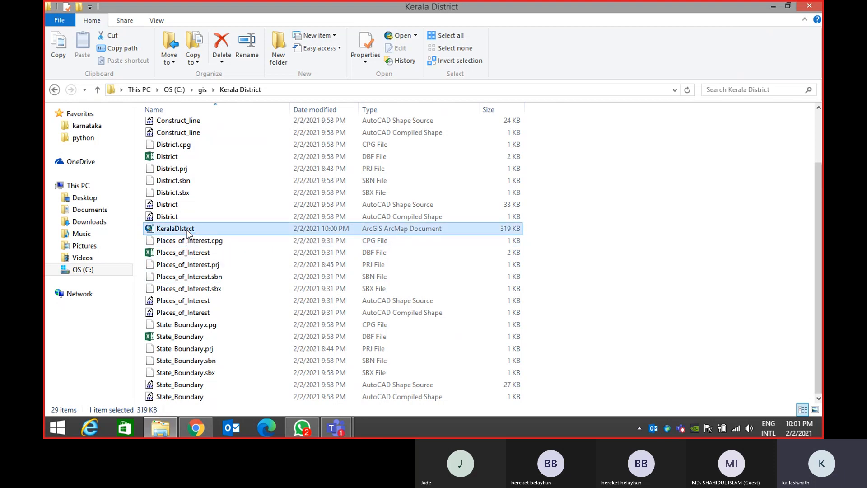
{"action": "double_click", "coordinate": [188, 230]}
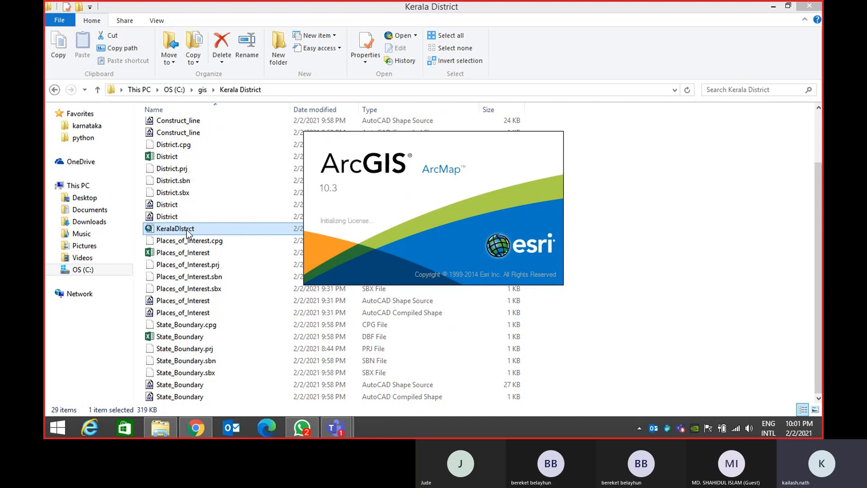
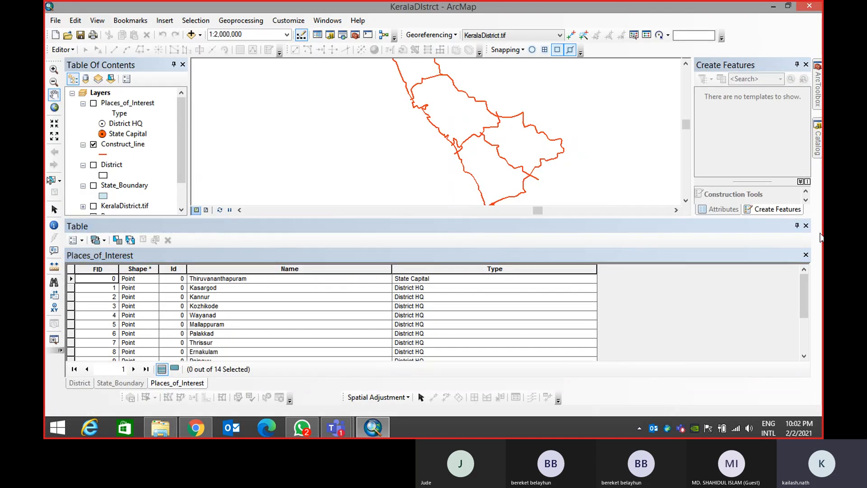
{"action": "left_click", "coordinate": [807, 226]}
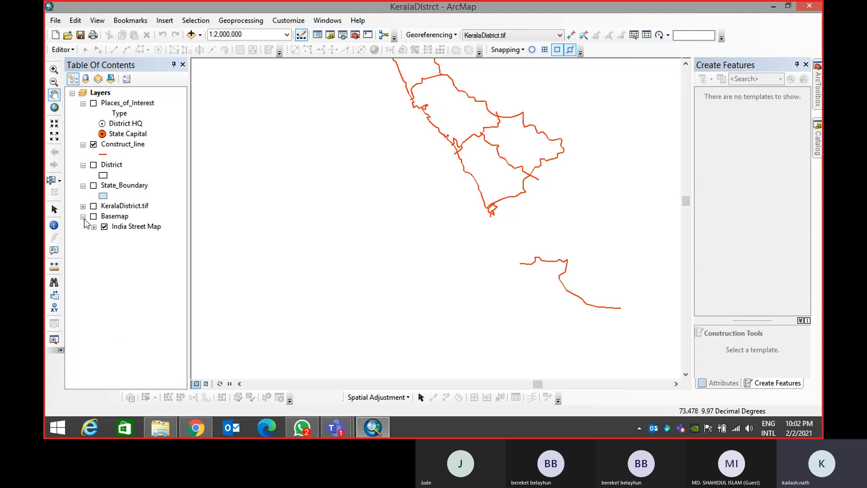
Check the State_Boundary layer on the map, then display only the District layer with State_Boundary and Construct_line hidden
{"action": "left_click", "coordinate": [93, 186]}
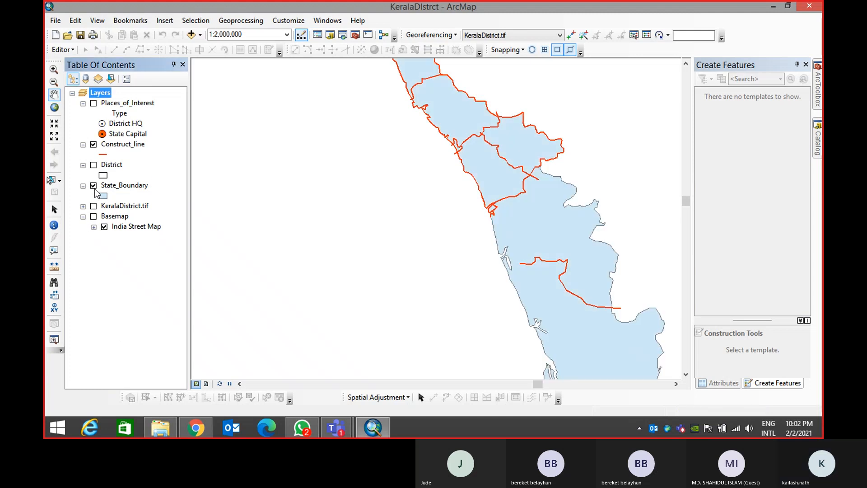
{"action": "left_click_drag", "start_coordinate": [528, 236], "coordinate": [398, 230]}
{"action": "scroll", "coordinate": [398, 231], "scroll_direction": "up", "scroll_amount": 4}
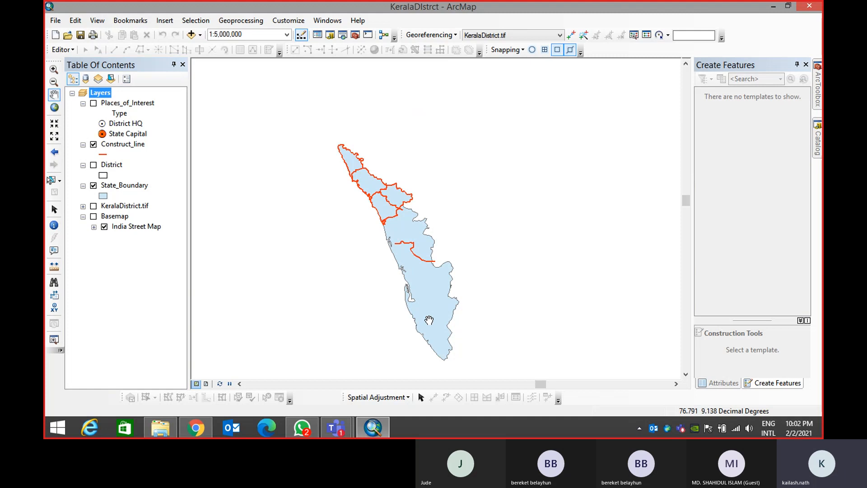
{"action": "left_click", "coordinate": [93, 165]}
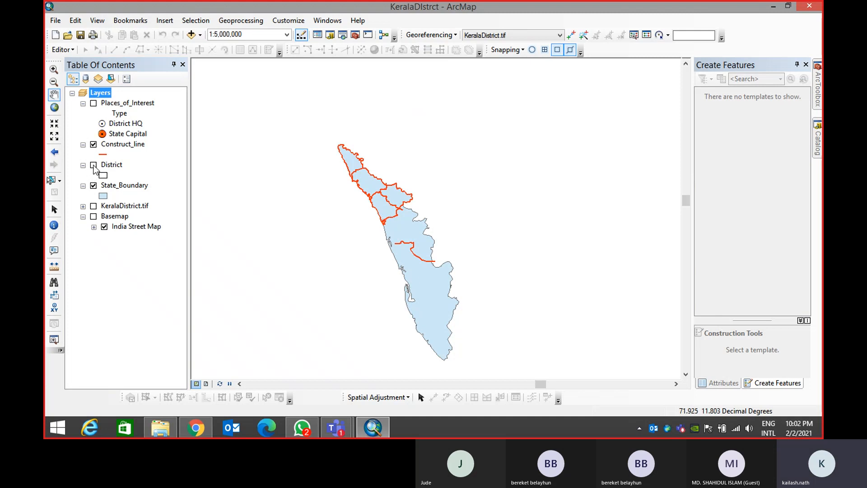
{"action": "left_click", "coordinate": [93, 186]}
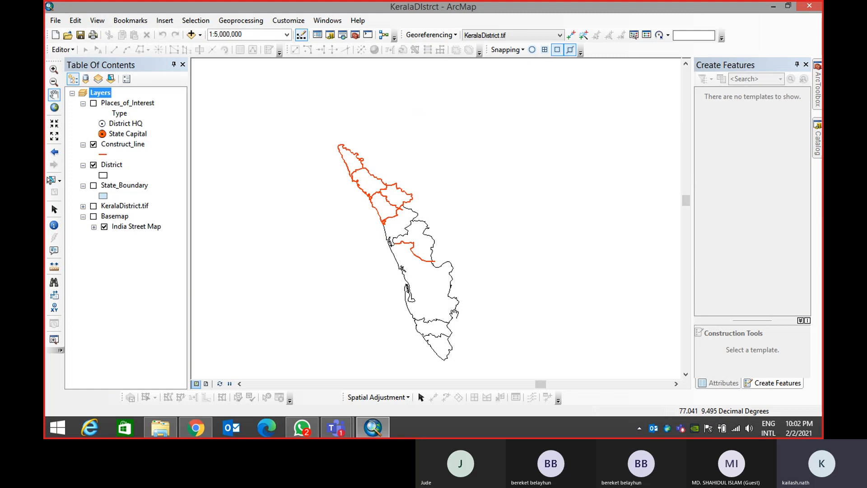
{"action": "left_click_drag", "start_coordinate": [453, 313], "coordinate": [520, 318]}
{"action": "left_click", "coordinate": [94, 145]}
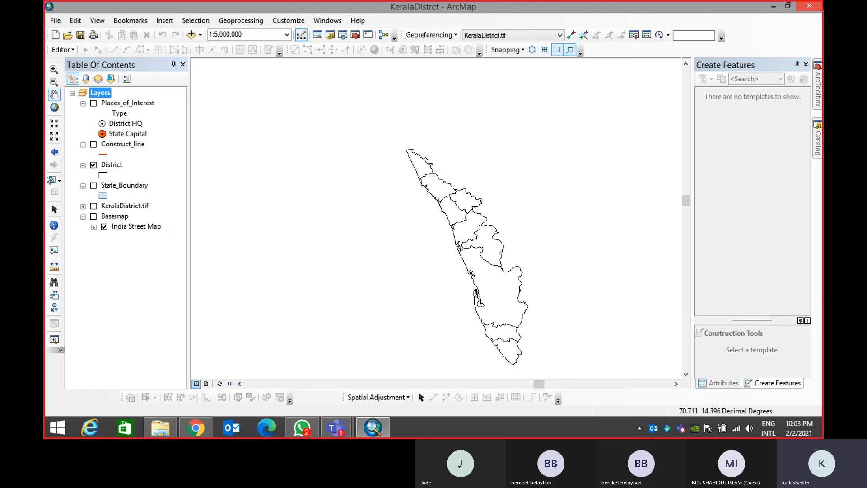
Close ArcMap without saving the changes and delete the KeralaDIstrct map document from the Kerala District folder
{"action": "left_click", "coordinate": [811, 5]}
{"action": "left_click", "coordinate": [442, 239]}
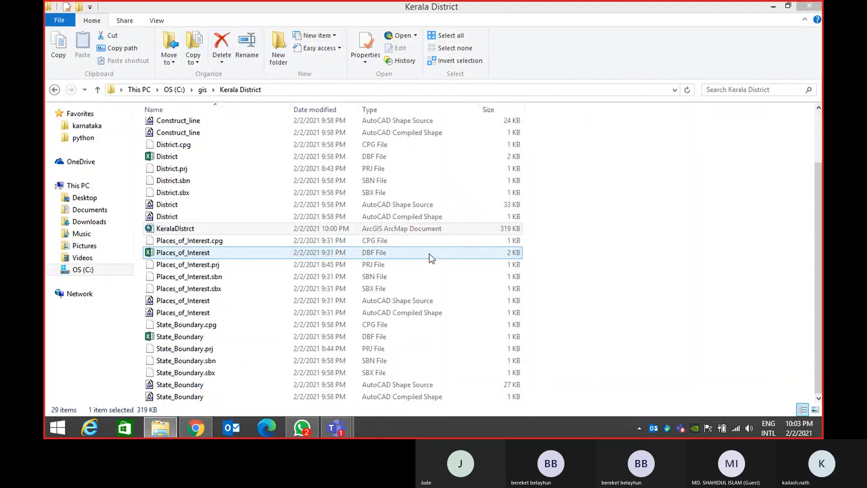
{"action": "key", "text": "Delete"}
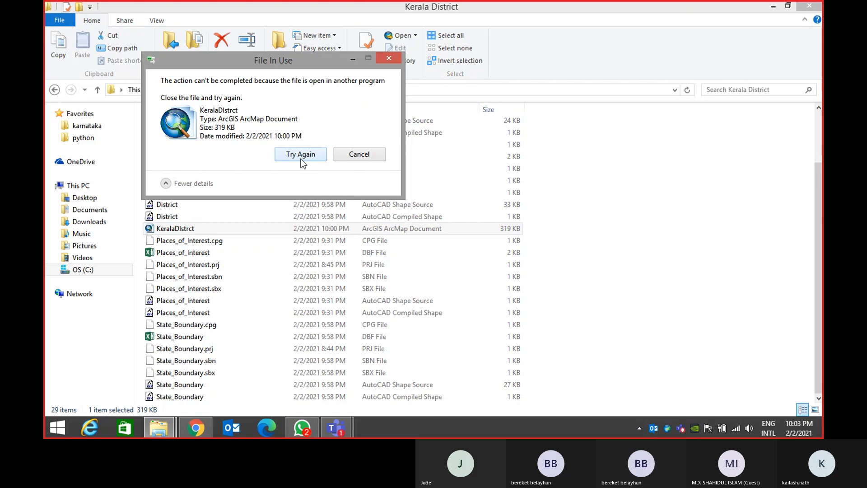
{"action": "left_click", "coordinate": [302, 158]}
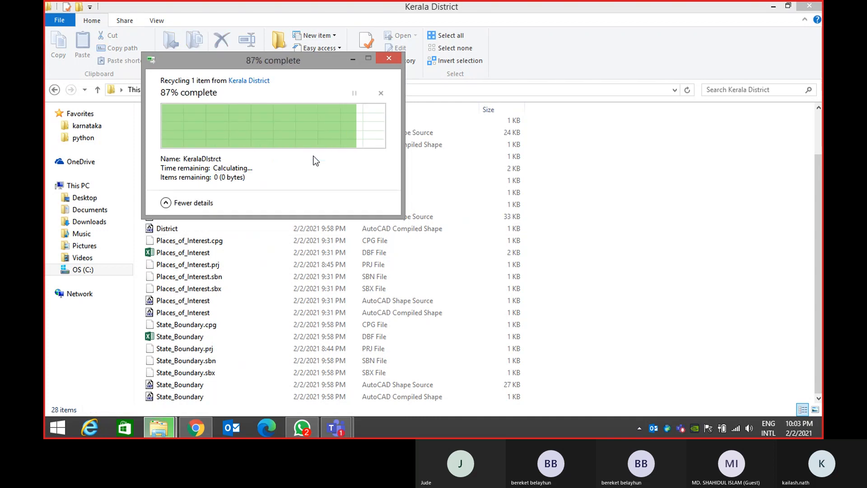
Launch ArcMap 10.3 with a blank map, dismissing the Getting Started dialog and minimizing the other open windows
{"action": "left_click", "coordinate": [67, 432]}
{"action": "left_click", "coordinate": [119, 408]}
{"action": "scroll", "coordinate": [186, 338], "scroll_direction": "down", "scroll_amount": 5}
{"action": "scroll", "coordinate": [185, 338], "scroll_direction": "down", "scroll_amount": 4}
{"action": "scroll", "coordinate": [186, 339], "scroll_direction": "up", "scroll_amount": 2}
{"action": "scroll", "coordinate": [186, 338], "scroll_direction": "down", "scroll_amount": 4}
{"action": "scroll", "coordinate": [186, 339], "scroll_direction": "down", "scroll_amount": 1}
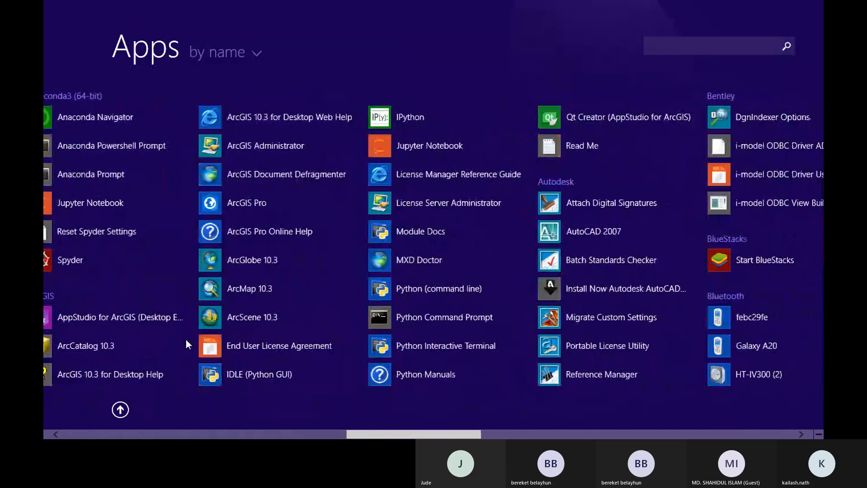
{"action": "left_click", "coordinate": [243, 288]}
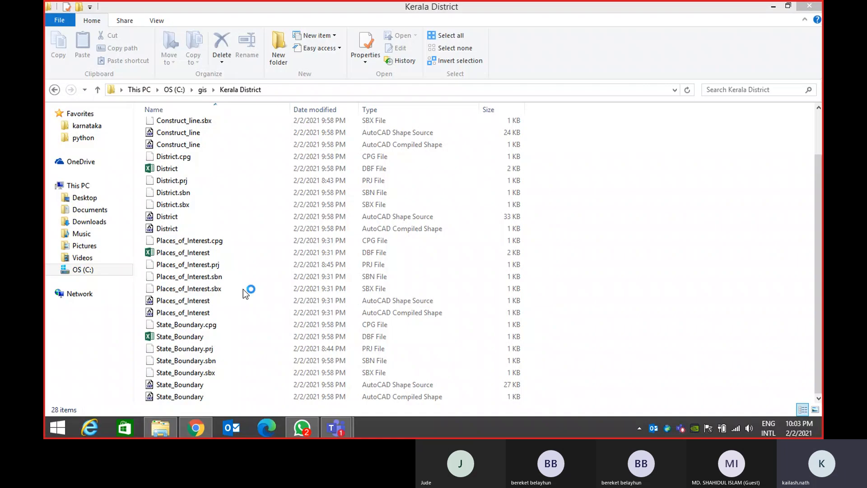
{"action": "left_click", "coordinate": [774, 7]}
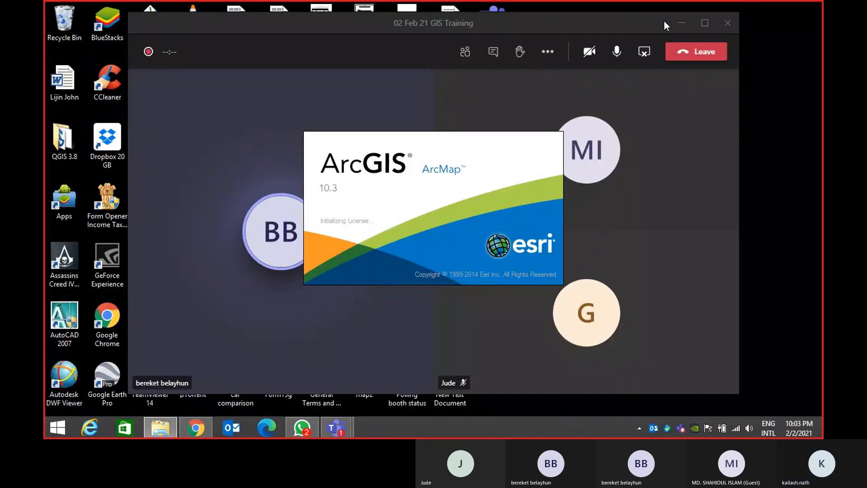
{"action": "left_click", "coordinate": [676, 26]}
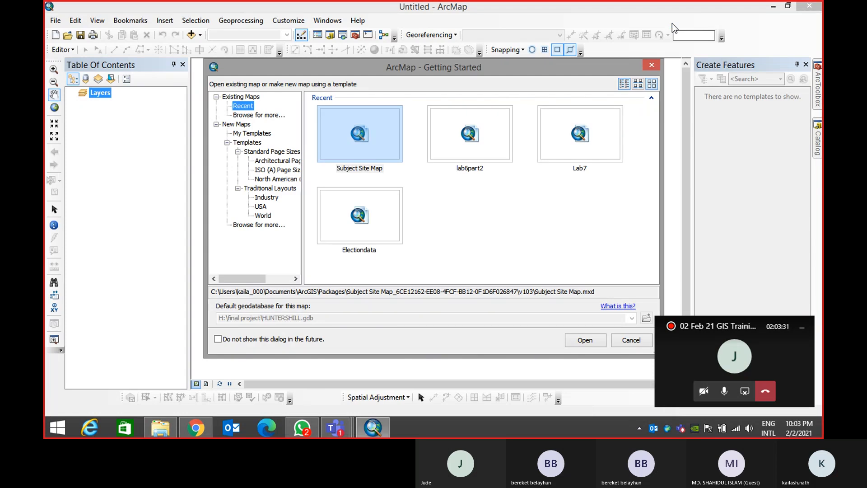
{"action": "left_click", "coordinate": [655, 67]}
{"action": "left_click", "coordinate": [61, 50]}
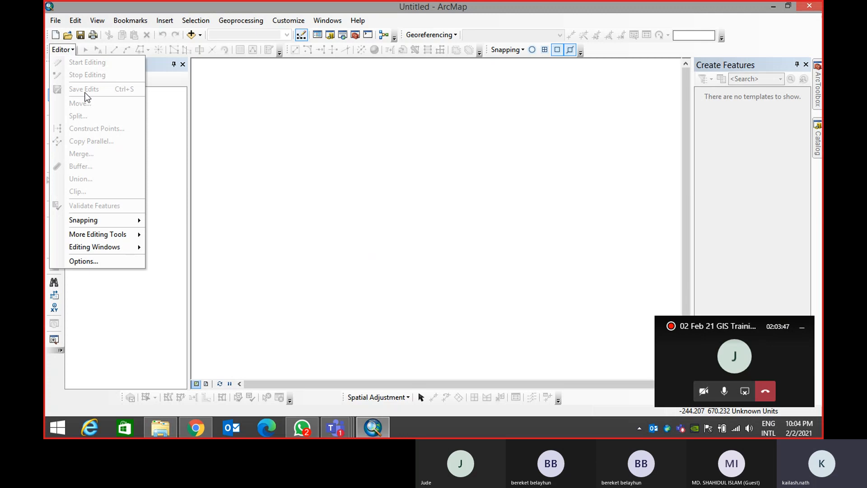
{"action": "left_click", "coordinate": [79, 35]}
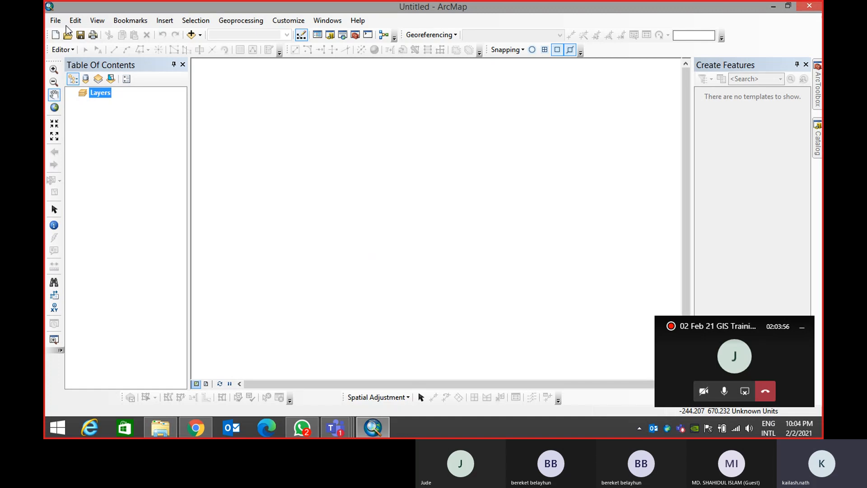
Add KeralaDistrict.tif from the image to vector folder to the map and remove the layer again
{"action": "left_click", "coordinate": [191, 35]}
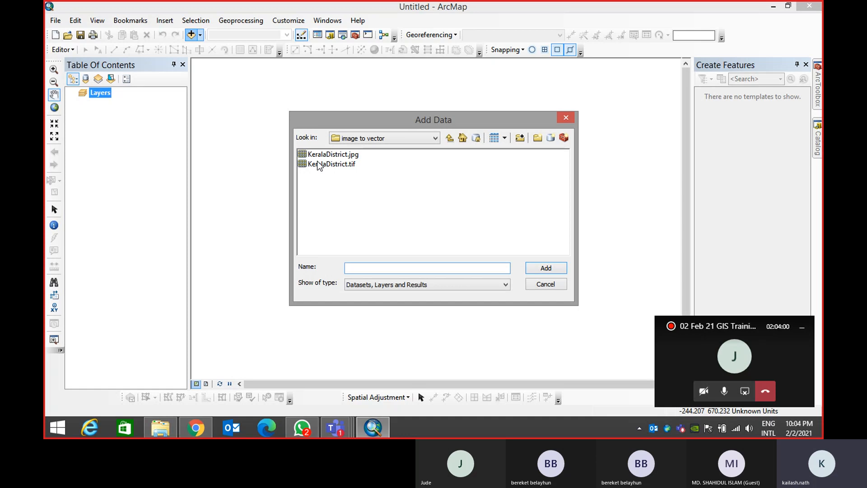
{"action": "left_click", "coordinate": [338, 163]}
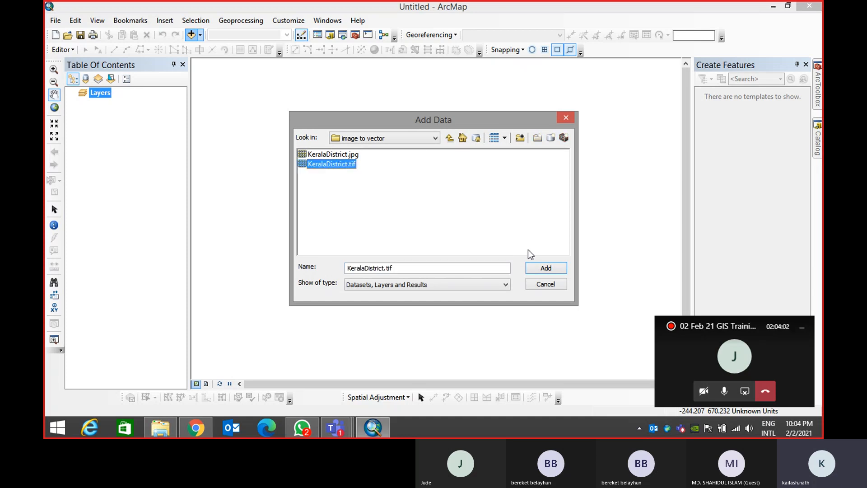
{"action": "left_click", "coordinate": [545, 268]}
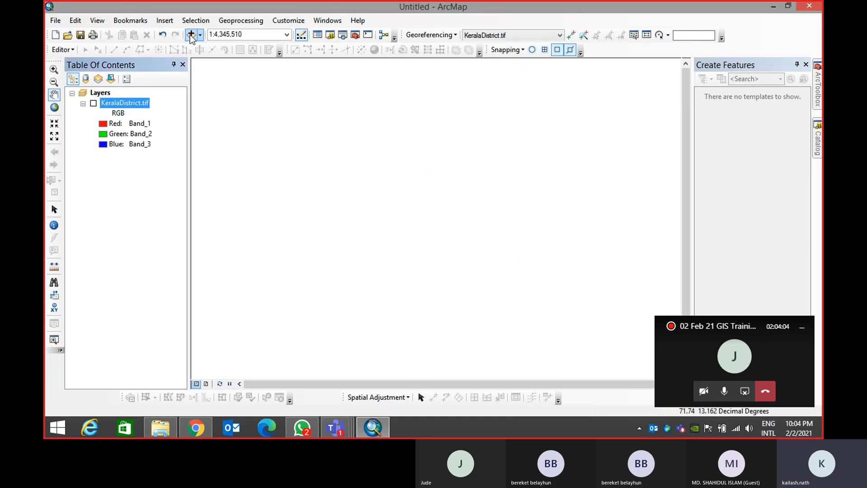
{"action": "right_click", "coordinate": [142, 105]}
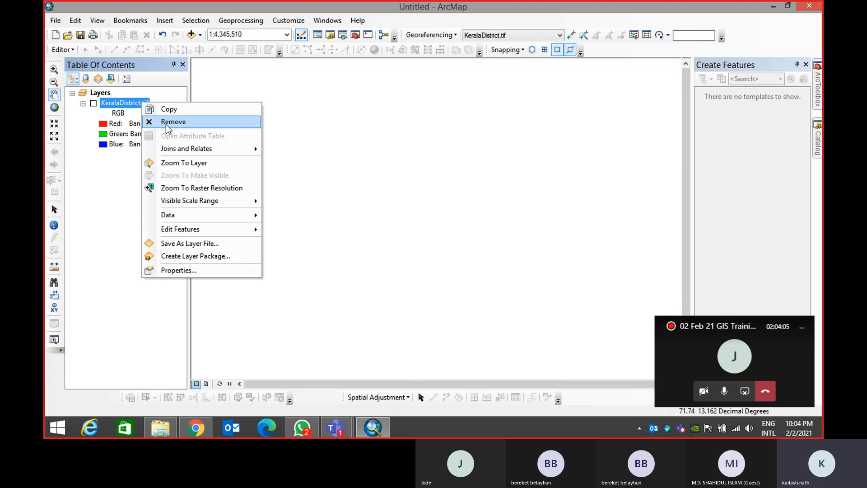
{"action": "left_click", "coordinate": [149, 122]}
Create a new blank map, discarding the changes to the untitled one
{"action": "left_click", "coordinate": [55, 36]}
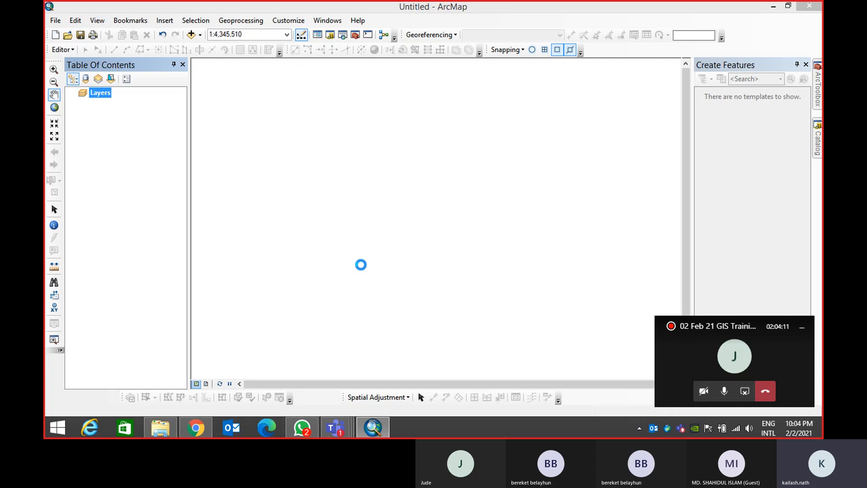
{"action": "left_click", "coordinate": [364, 128]}
{"action": "left_click", "coordinate": [587, 338]}
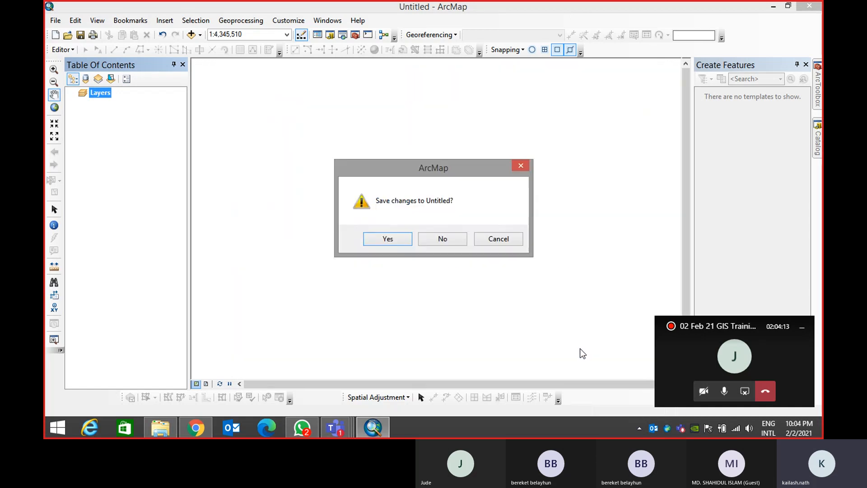
{"action": "left_click", "coordinate": [442, 238]}
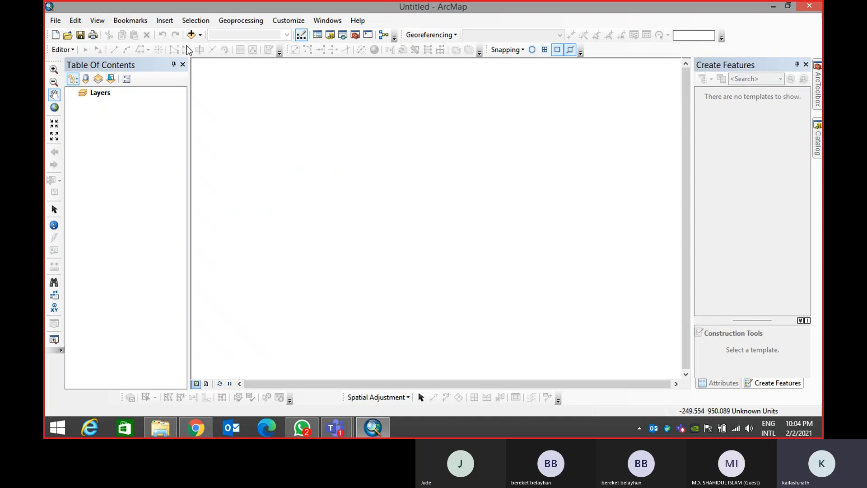
Start adding data and browse to the gis folder on drive C
{"action": "left_click", "coordinate": [191, 35]}
{"action": "left_click", "coordinate": [437, 139]}
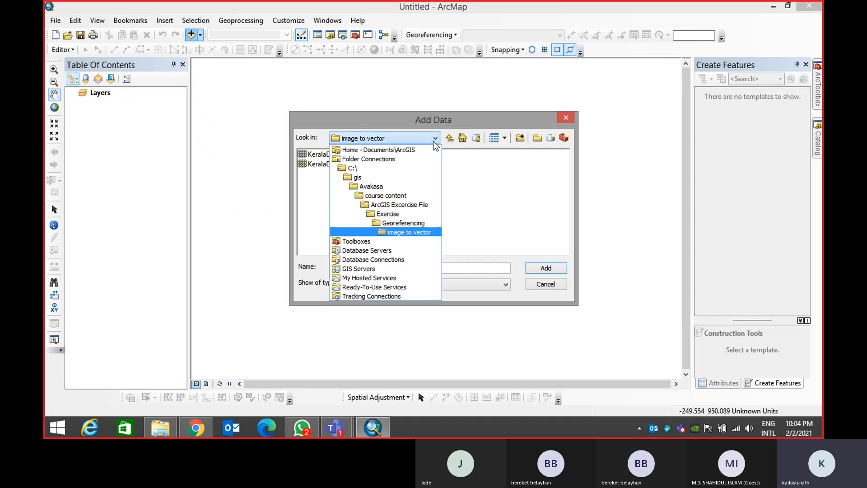
{"action": "left_click", "coordinate": [368, 177]}
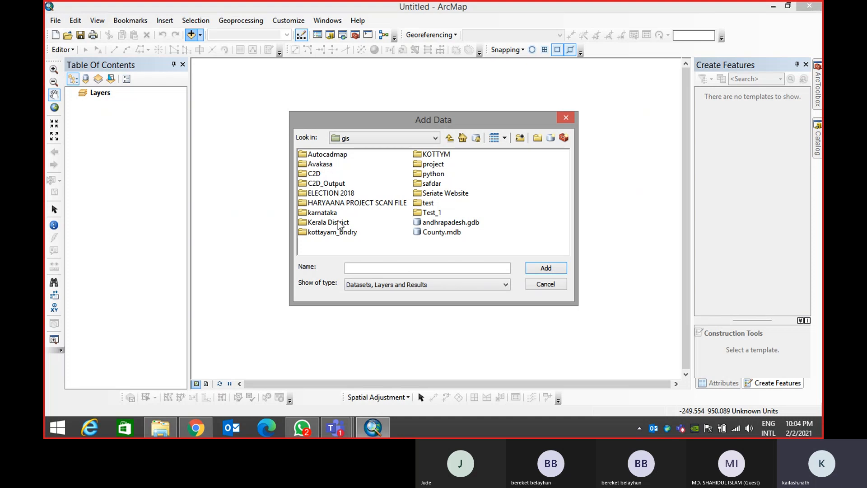
{"action": "double_click", "coordinate": [315, 164]}
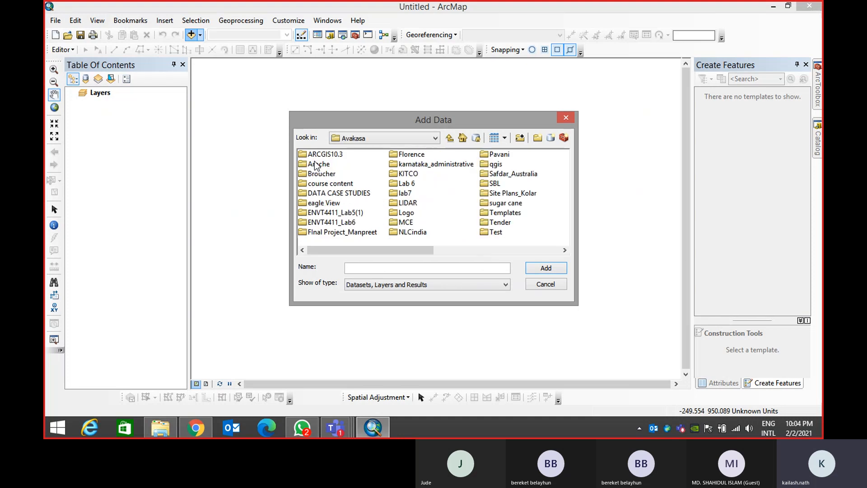
{"action": "left_click", "coordinate": [331, 185]}
{"action": "scroll", "coordinate": [331, 188], "scroll_direction": "down", "scroll_amount": 1}
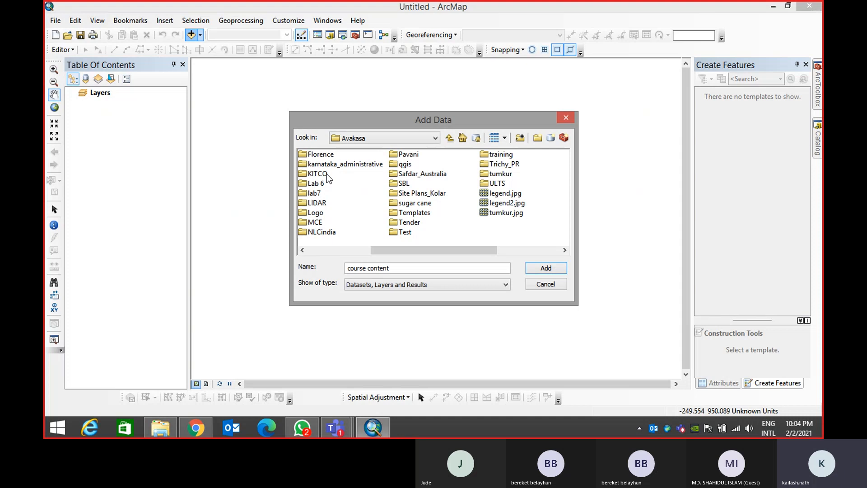
{"action": "left_click", "coordinate": [324, 167]}
{"action": "left_click_drag", "start_coordinate": [415, 250], "coordinate": [376, 251]}
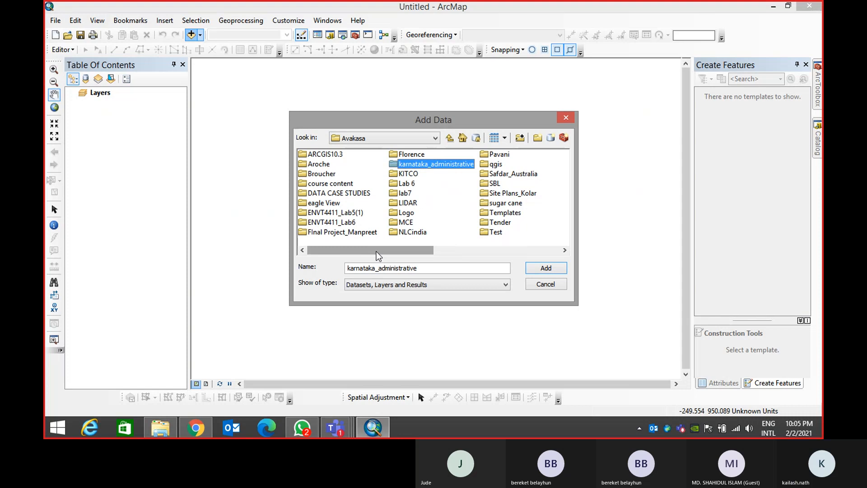
{"action": "left_click", "coordinate": [449, 138]}
Add the Construct_line, District, Places_of_Interest and State_Boundary shapefiles from the Kerala District folder to the map
{"action": "left_click", "coordinate": [322, 213]}
{"action": "left_click", "coordinate": [328, 222]}
{"action": "double_click", "coordinate": [328, 222]}
{"action": "left_click_drag", "start_coordinate": [387, 212], "coordinate": [313, 107]}
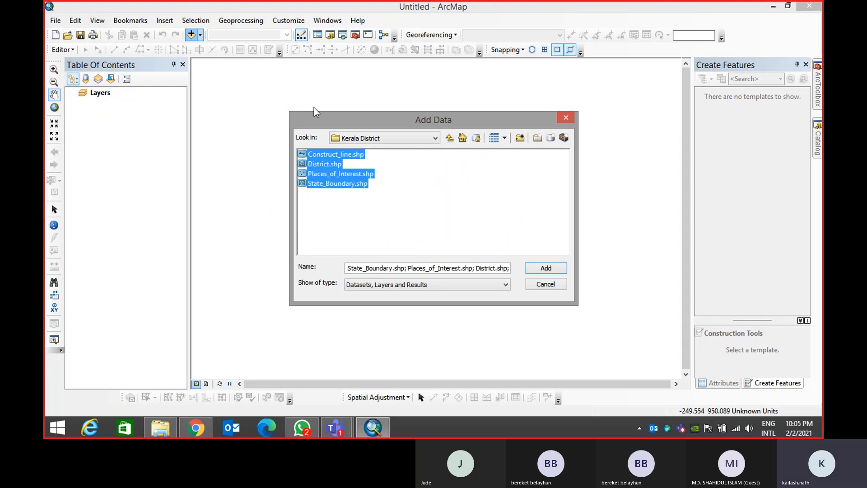
{"action": "left_click", "coordinate": [547, 269]}
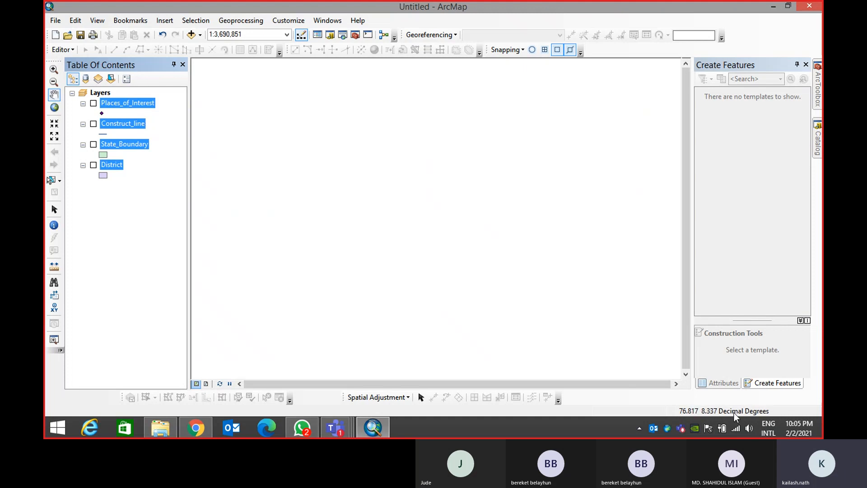
{"action": "left_click", "coordinate": [191, 35]}
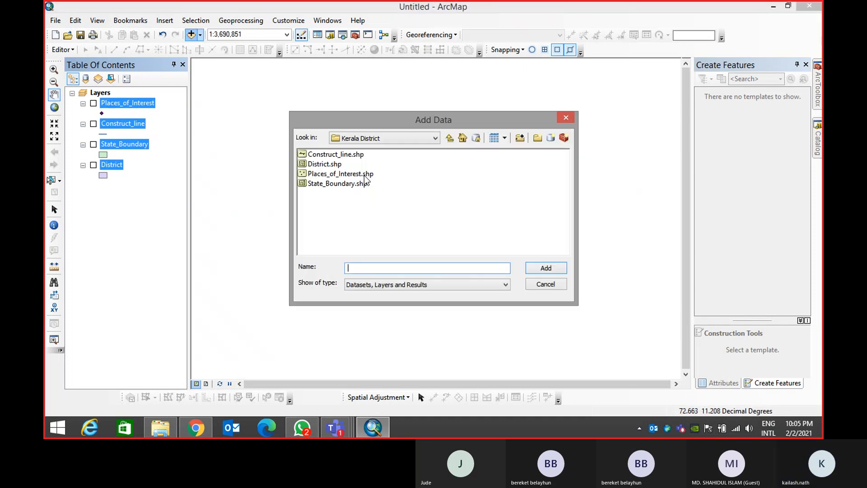
{"action": "left_click", "coordinate": [449, 138]}
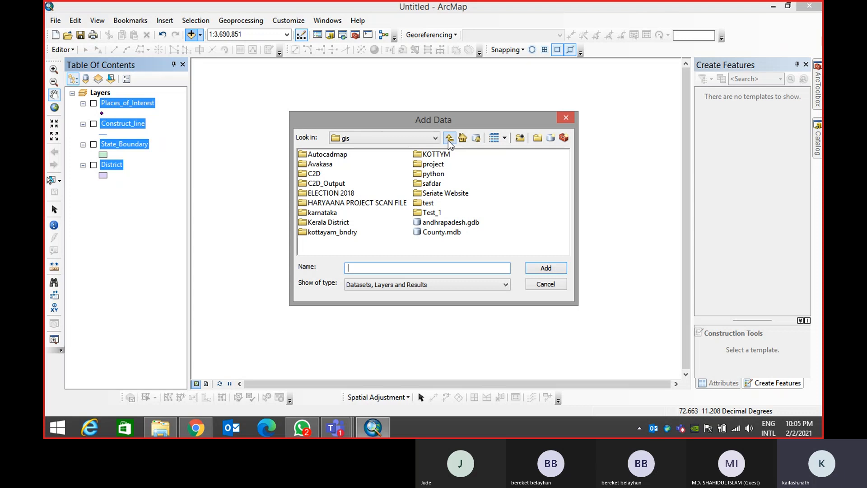
{"action": "double_click", "coordinate": [325, 162]}
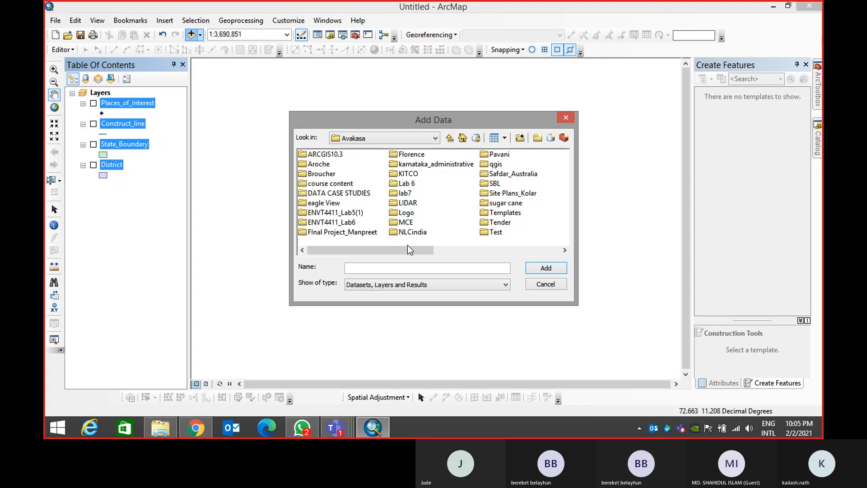
{"action": "left_click", "coordinate": [566, 118]}
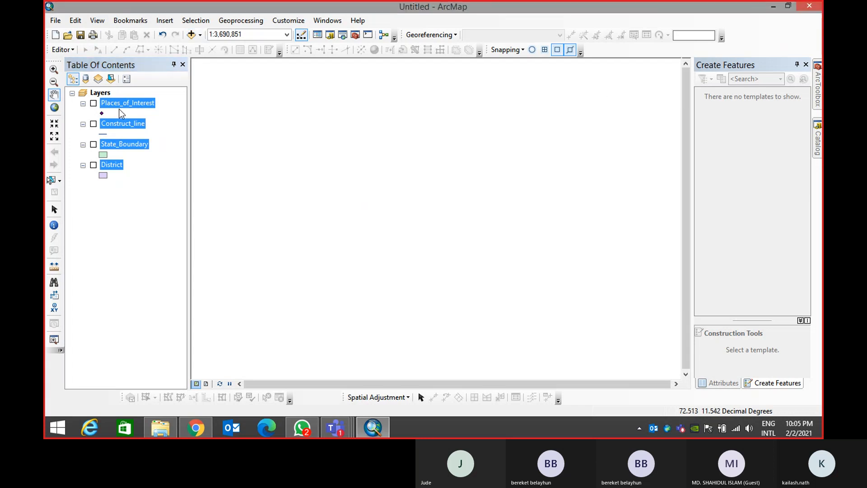
{"action": "right_click", "coordinate": [125, 144]}
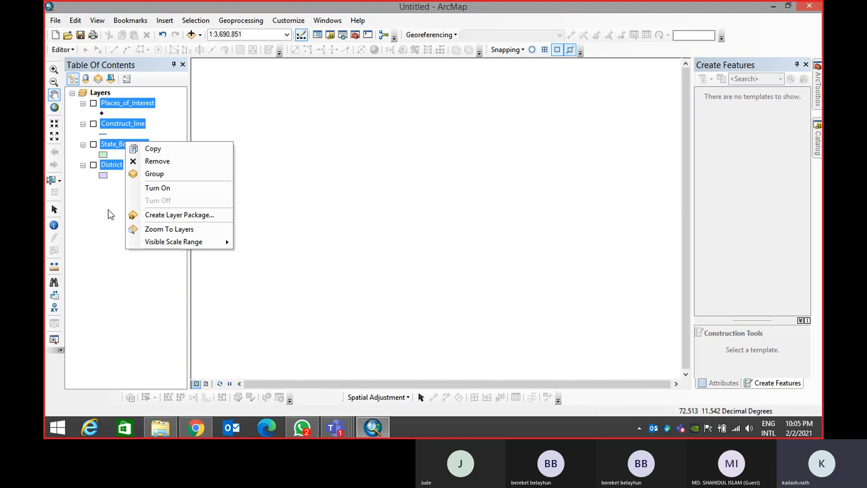
{"action": "left_click", "coordinate": [109, 185]}
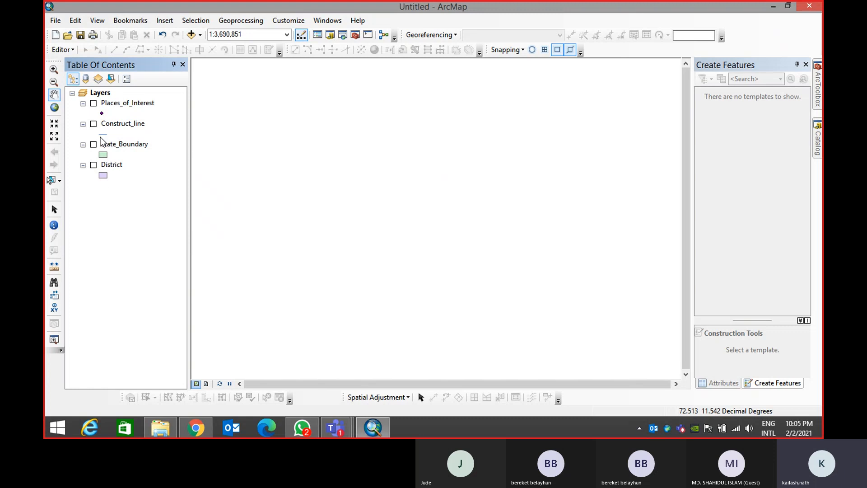
Set the Layers data frame's coordinate system to the projected WGS 1984 UTM Zone 43N
{"action": "double_click", "coordinate": [102, 93]}
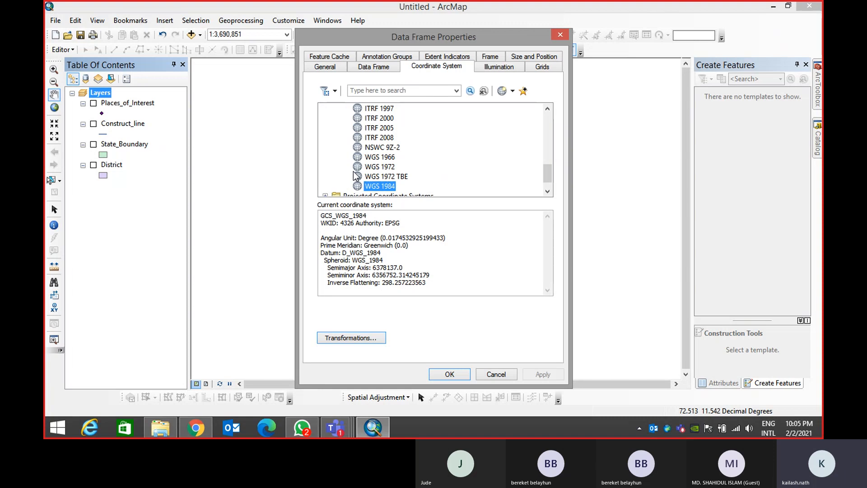
{"action": "scroll", "coordinate": [353, 174], "scroll_direction": "down", "scroll_amount": 1}
{"action": "left_click", "coordinate": [325, 177]}
{"action": "scroll", "coordinate": [340, 177], "scroll_direction": "down", "scroll_amount": 2}
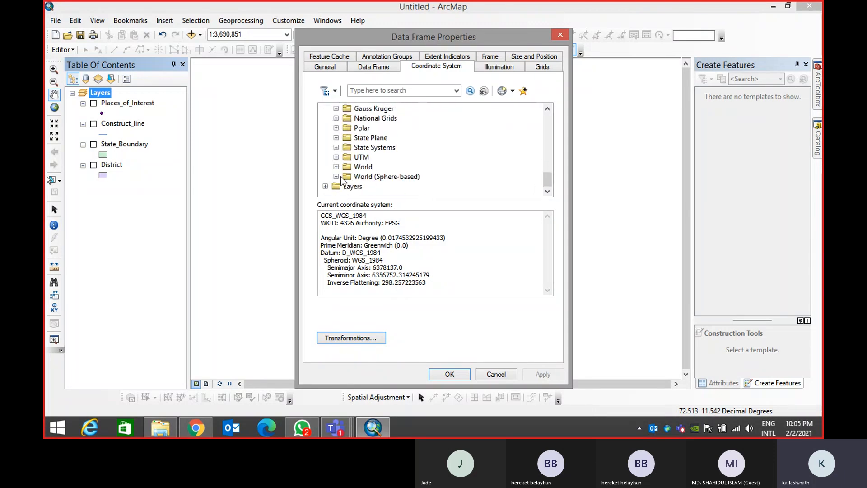
{"action": "left_click", "coordinate": [336, 157]}
{"action": "scroll", "coordinate": [346, 162], "scroll_direction": "down", "scroll_amount": 3}
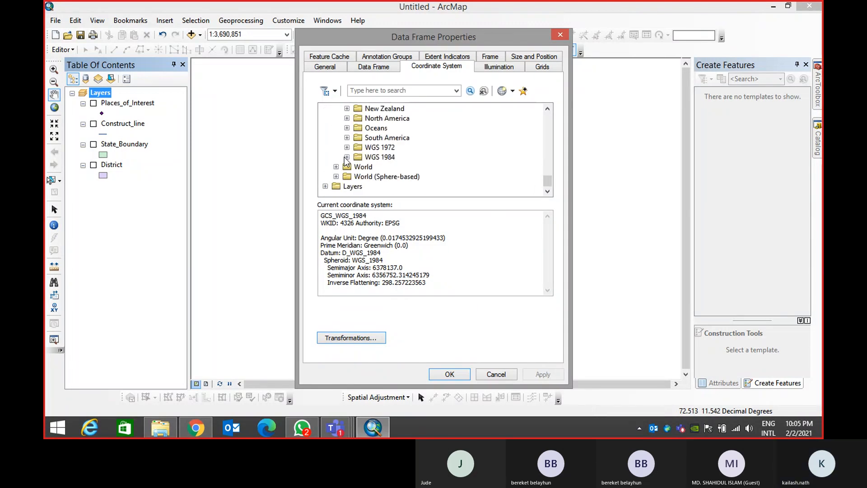
{"action": "left_click", "coordinate": [346, 157]}
{"action": "scroll", "coordinate": [350, 162], "scroll_direction": "down", "scroll_amount": 1}
{"action": "left_click", "coordinate": [358, 147]}
{"action": "scroll", "coordinate": [363, 160], "scroll_direction": "down", "scroll_amount": 15}
{"action": "scroll", "coordinate": [364, 166], "scroll_direction": "up", "scroll_amount": 6}
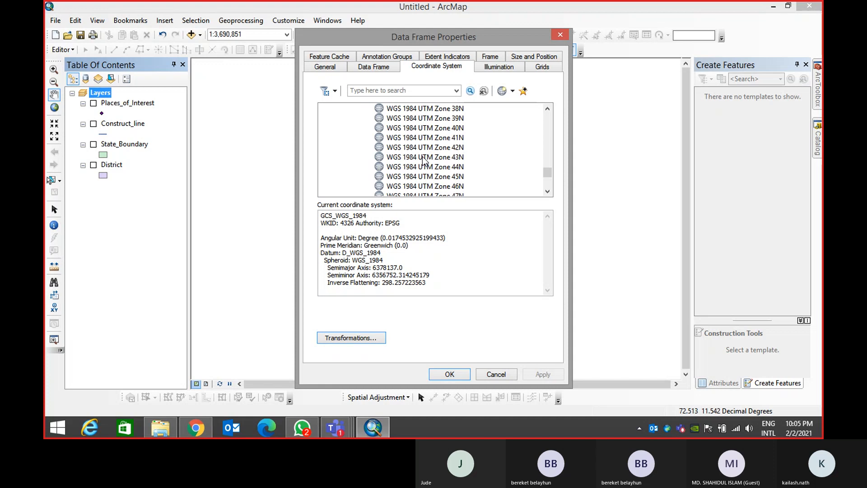
{"action": "left_click", "coordinate": [424, 158]}
{"action": "left_click", "coordinate": [450, 374]}
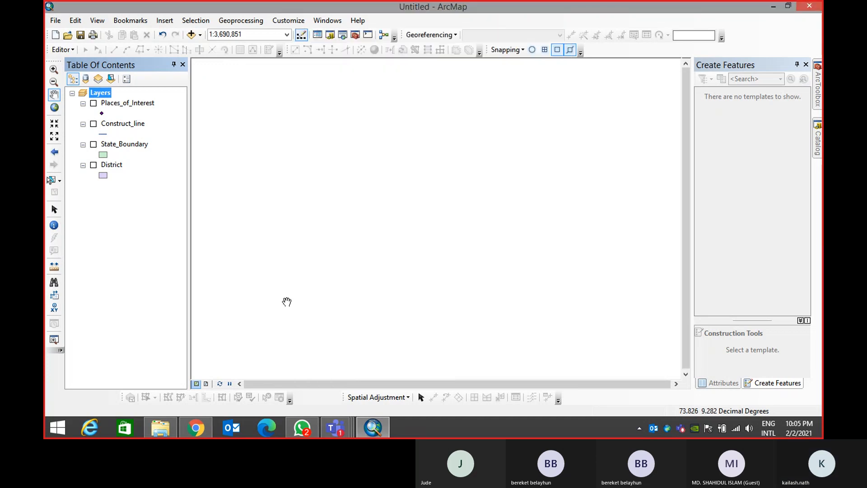
Make the State_Boundary layer visible, briefly toggling Construct_line and Places_of_Interest on and off
{"action": "left_click", "coordinate": [93, 124]}
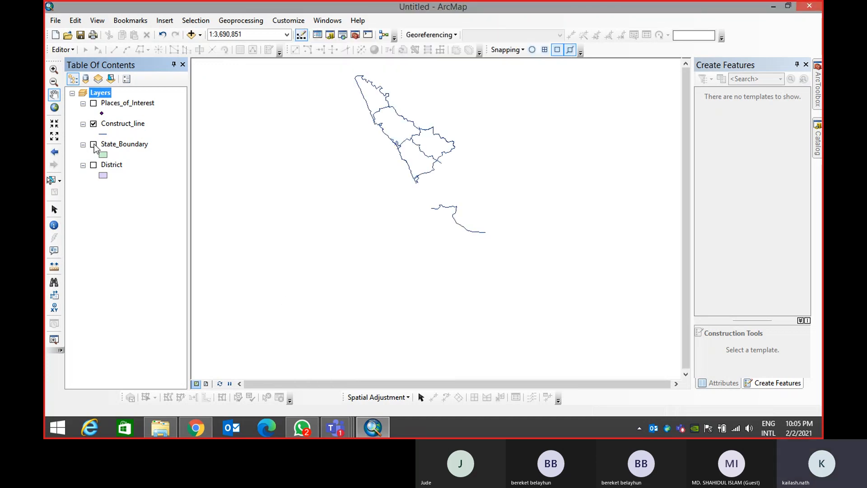
{"action": "left_click", "coordinate": [94, 145]}
{"action": "left_click", "coordinate": [94, 124]}
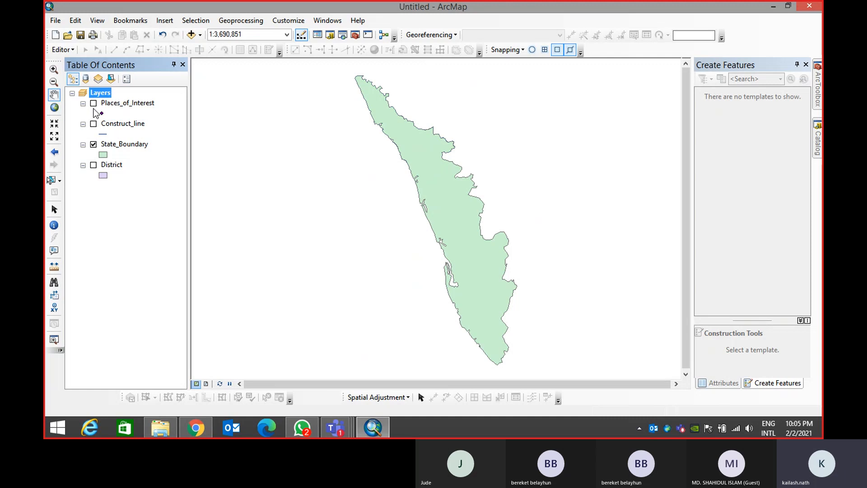
{"action": "left_click", "coordinate": [93, 104]}
{"action": "left_click", "coordinate": [93, 104]}
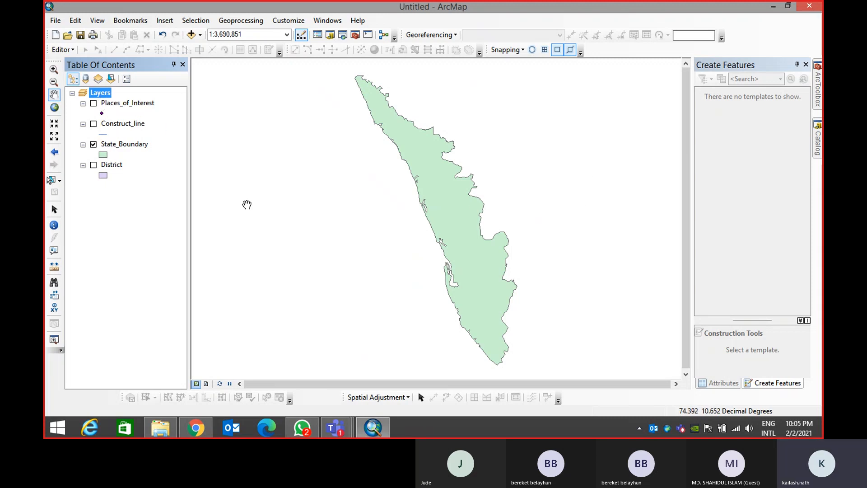
Open the Project tool from the Projections and Transformations toolset of the Data Management Tools
{"action": "left_click", "coordinate": [817, 96]}
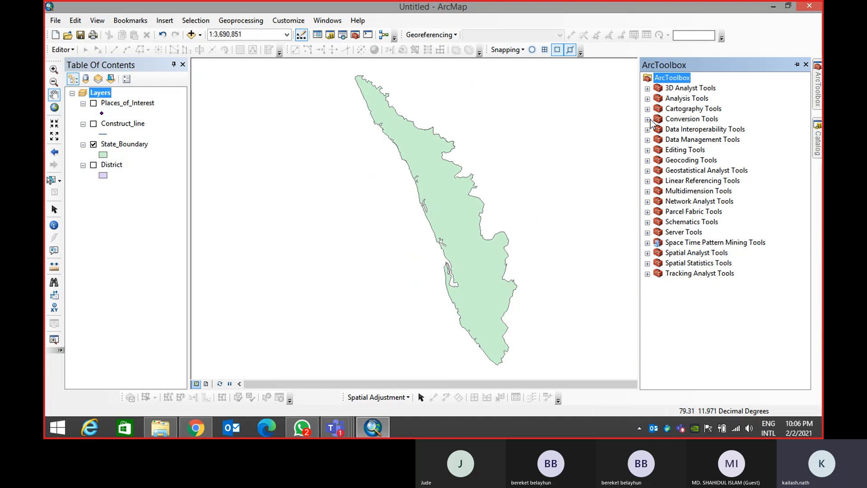
{"action": "left_click", "coordinate": [648, 140]}
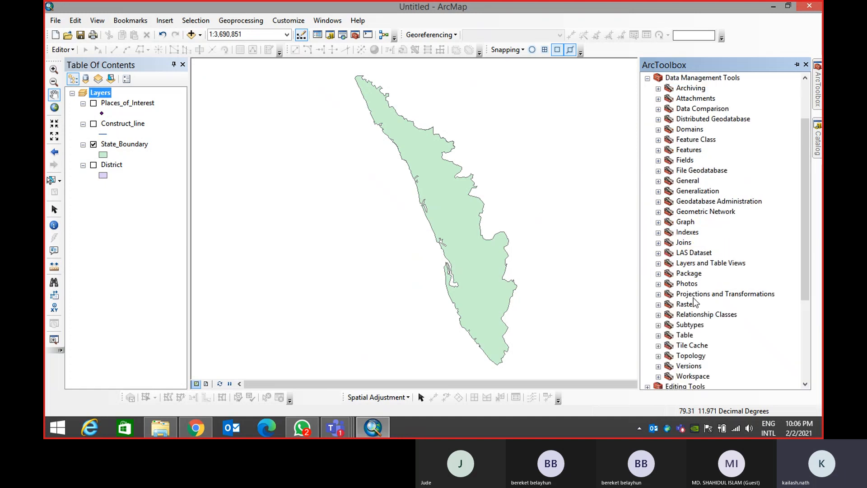
{"action": "left_click", "coordinate": [659, 294]}
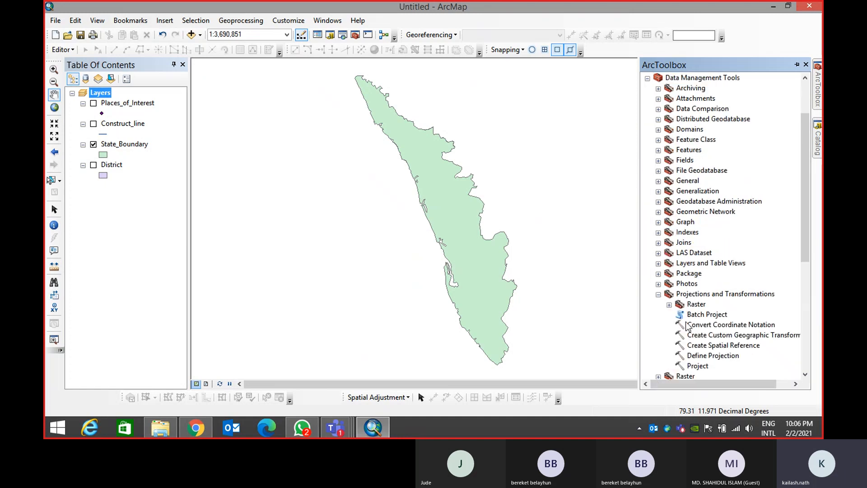
{"action": "scroll", "coordinate": [688, 326], "scroll_direction": "down", "scroll_amount": 4}
{"action": "double_click", "coordinate": [697, 242]}
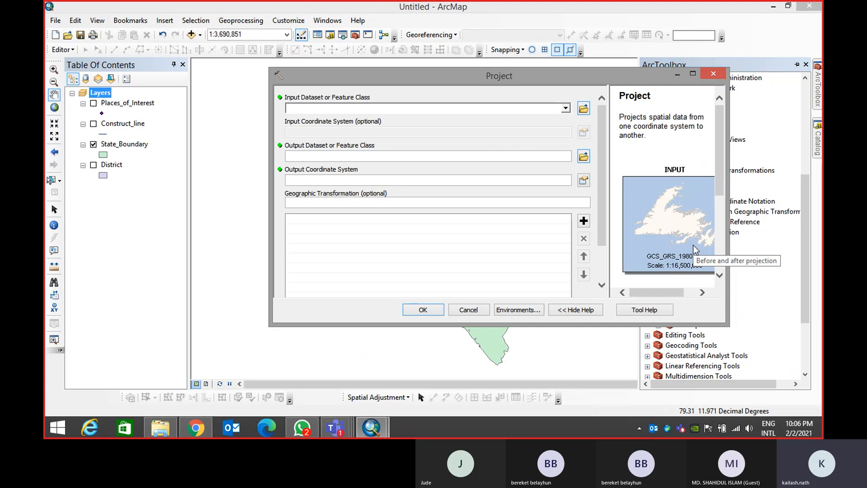
Choose District as the dataset to project and set the output coordinate system to WGS 1984 World Mercator
{"action": "left_click", "coordinate": [562, 108]}
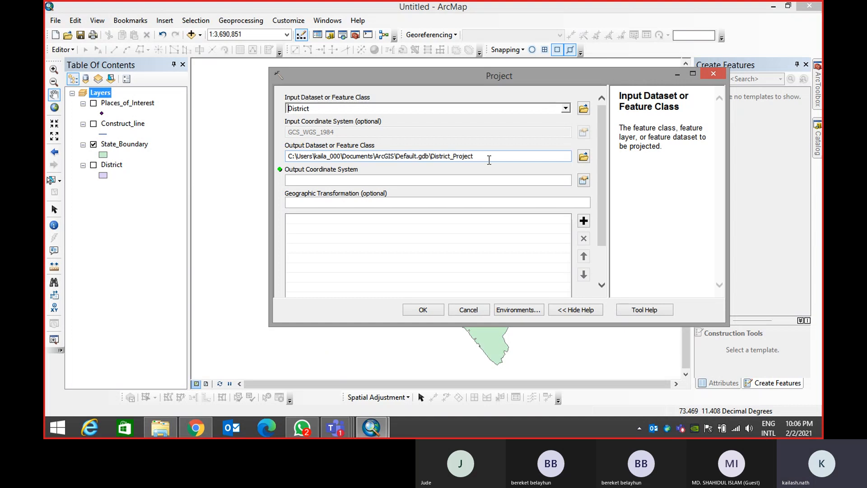
{"action": "left_click", "coordinate": [319, 178]}
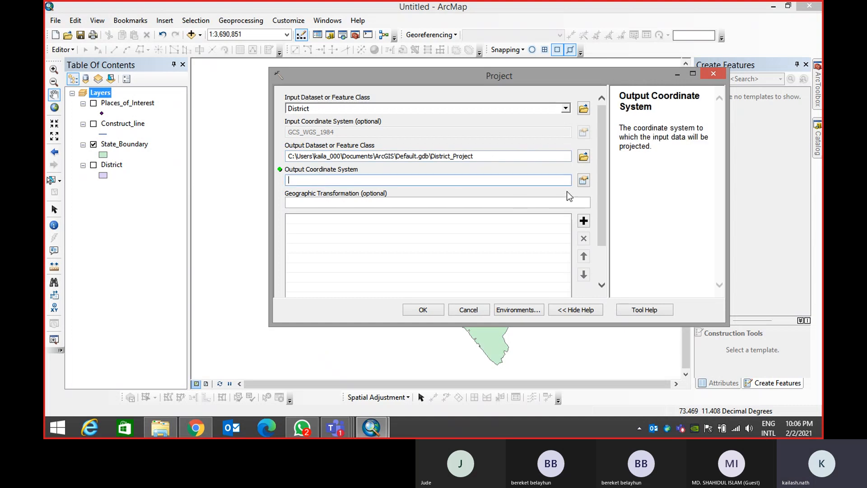
{"action": "left_click", "coordinate": [584, 180]}
{"action": "left_click", "coordinate": [390, 142]}
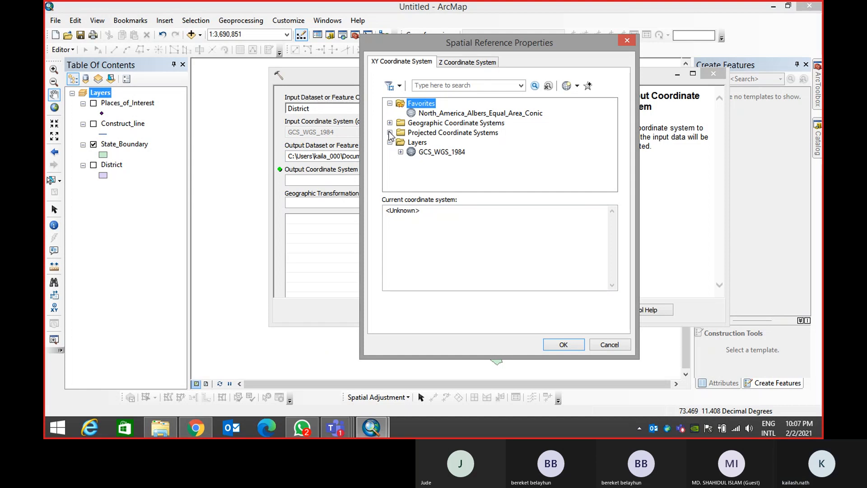
{"action": "left_click", "coordinate": [389, 133]}
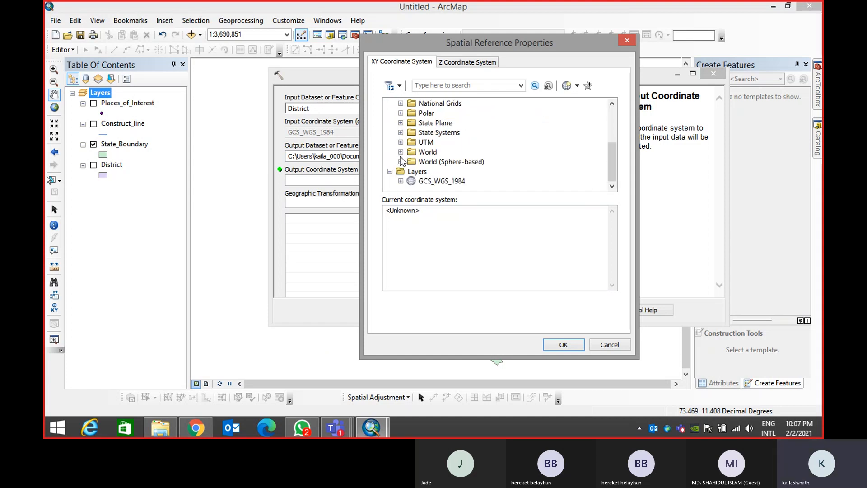
{"action": "left_click", "coordinate": [401, 152]}
{"action": "scroll", "coordinate": [417, 166], "scroll_direction": "down", "scroll_amount": 10}
{"action": "scroll", "coordinate": [416, 166], "scroll_direction": "down", "scroll_amount": 3}
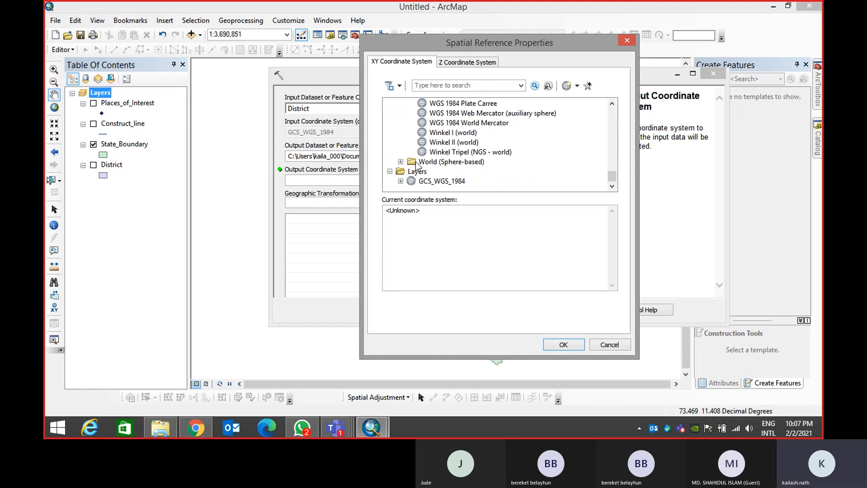
{"action": "left_click", "coordinate": [438, 124]}
{"action": "left_click", "coordinate": [563, 345]}
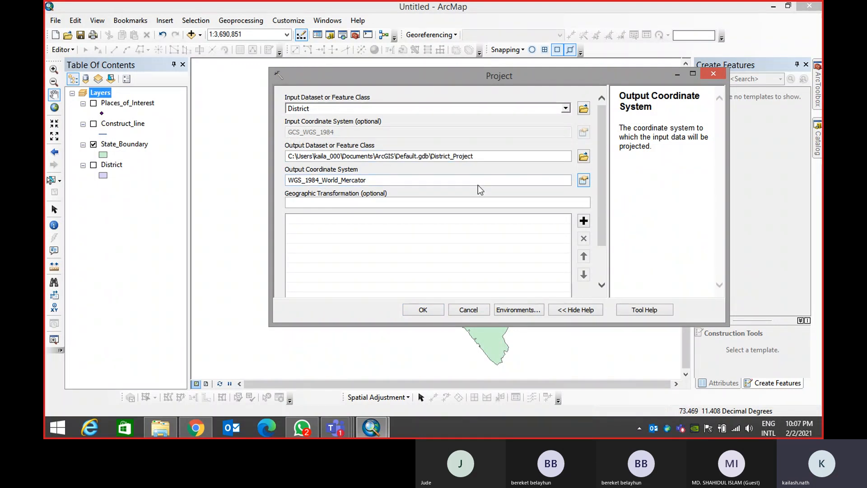
Change the projection's output coordinate system to WGS 1984 UTM Zone 43N and close the Project tool without running it
{"action": "left_click", "coordinate": [582, 181]}
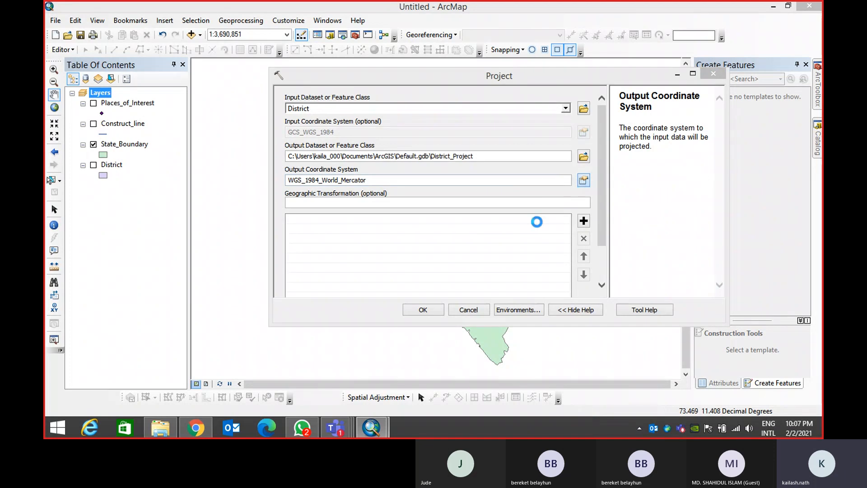
{"action": "scroll", "coordinate": [452, 176], "scroll_direction": "up", "scroll_amount": 15}
{"action": "scroll", "coordinate": [408, 152], "scroll_direction": "down", "scroll_amount": 3}
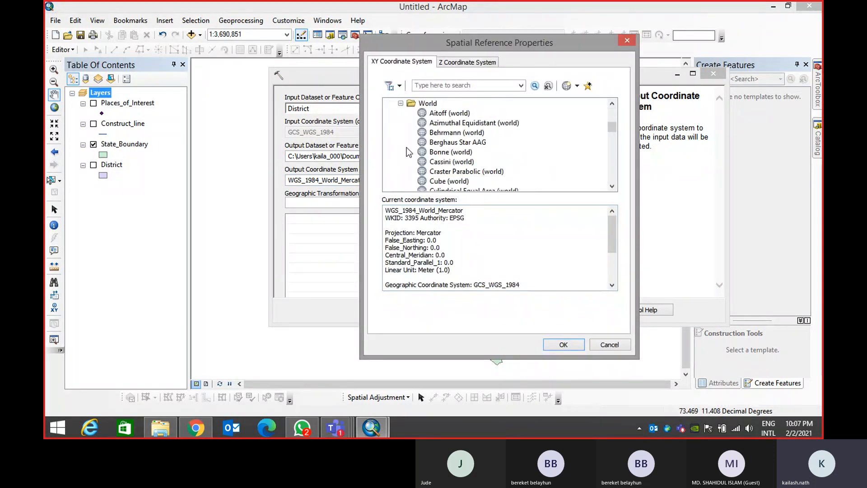
{"action": "left_click", "coordinate": [401, 104]}
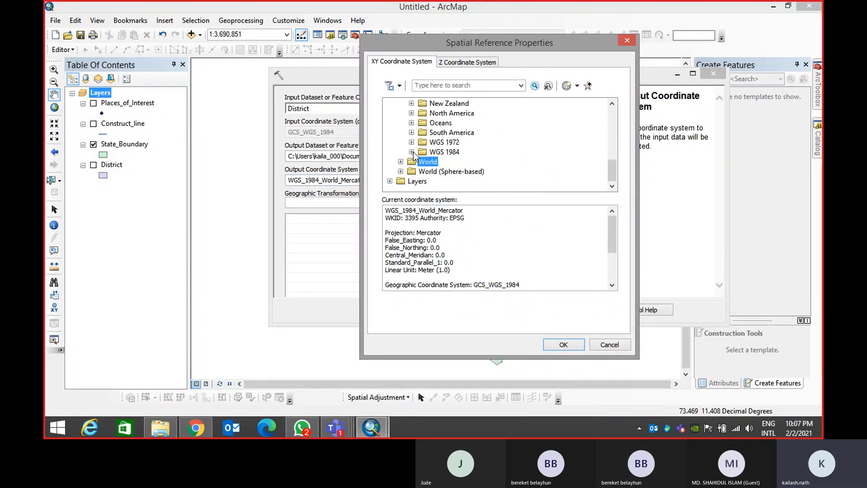
{"action": "left_click", "coordinate": [412, 152]}
{"action": "scroll", "coordinate": [424, 144], "scroll_direction": "down", "scroll_amount": 1}
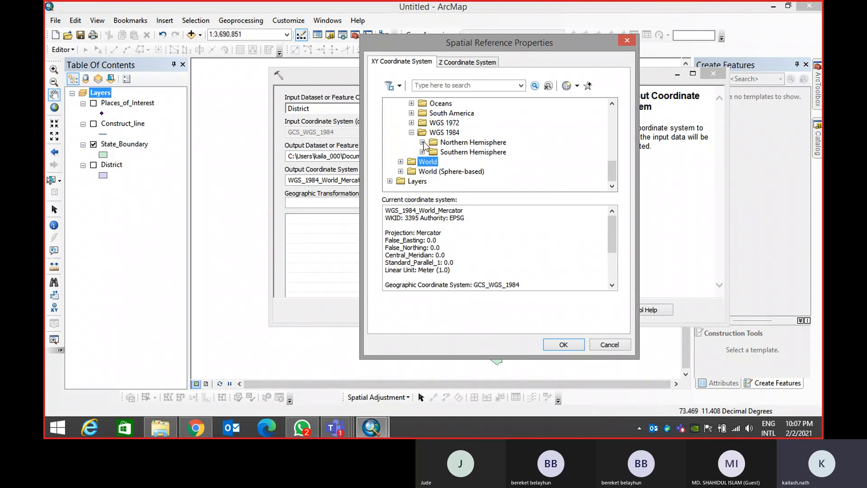
{"action": "left_click", "coordinate": [422, 142]}
{"action": "scroll", "coordinate": [425, 147], "scroll_direction": "down", "scroll_amount": 20}
{"action": "scroll", "coordinate": [426, 149], "scroll_direction": "up", "scroll_amount": 5}
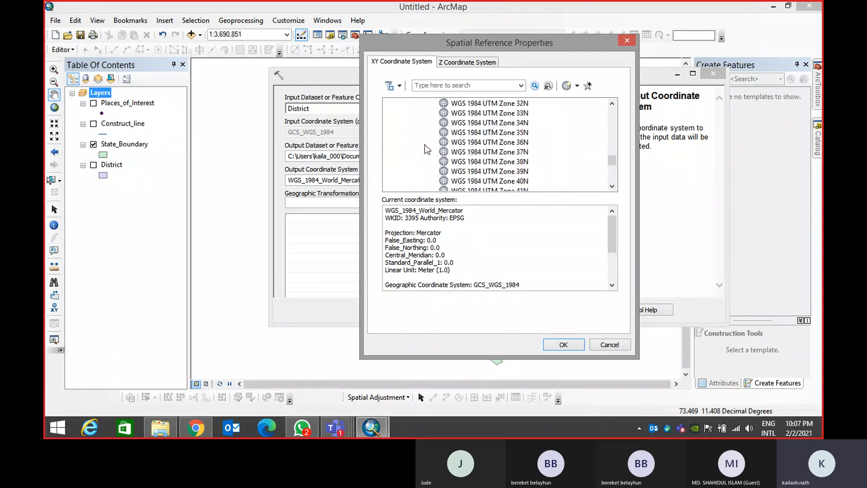
{"action": "left_click", "coordinate": [517, 152]}
{"action": "left_click", "coordinate": [558, 344]}
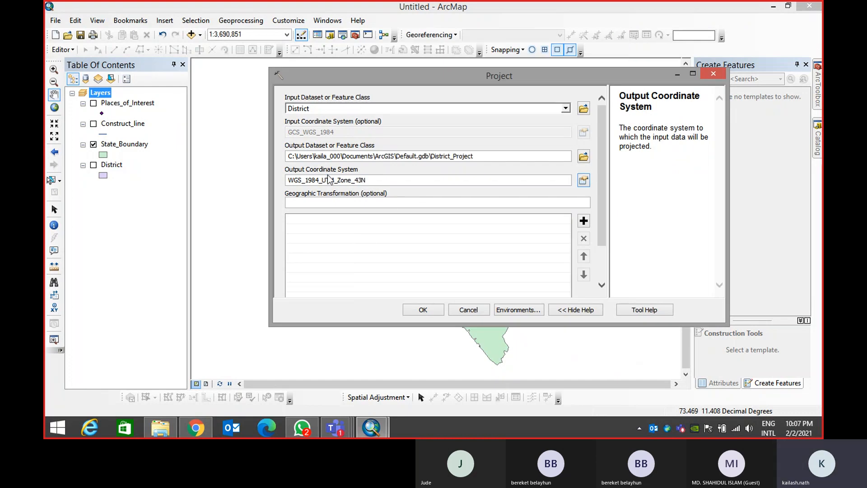
{"action": "left_click", "coordinate": [465, 309]}
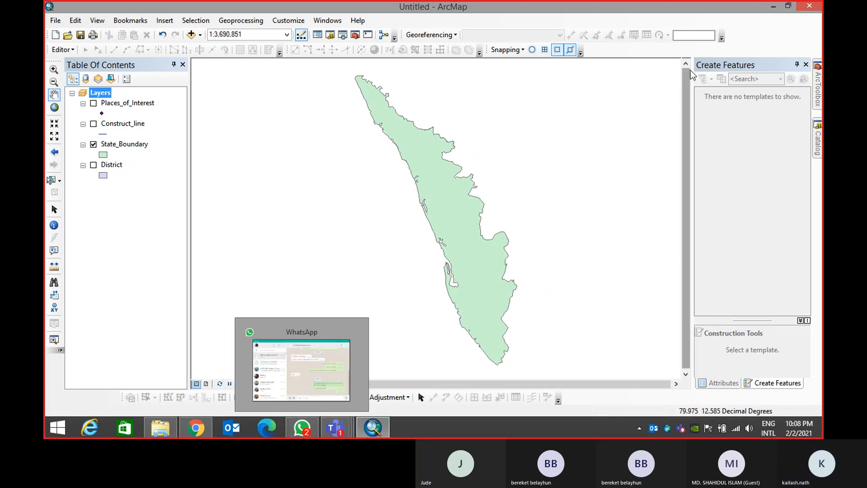
Switch to the Microsoft Teams meeting window and leave the 02 Feb 21 GIS Training call
{"action": "mouse_move", "coordinate": [335, 427]}
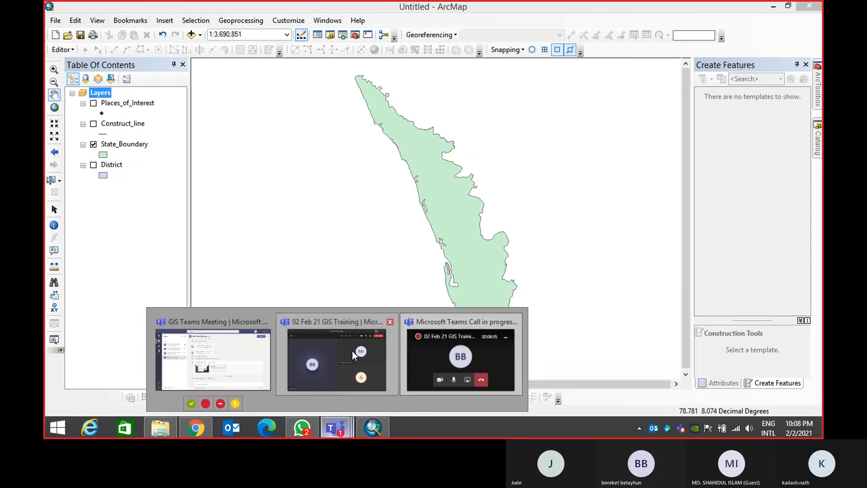
{"action": "left_click", "coordinate": [353, 355]}
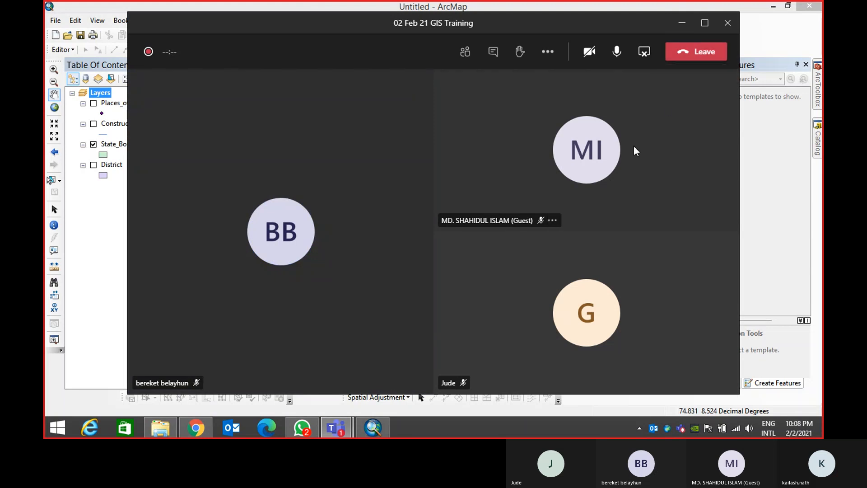
{"action": "left_click", "coordinate": [696, 51]}
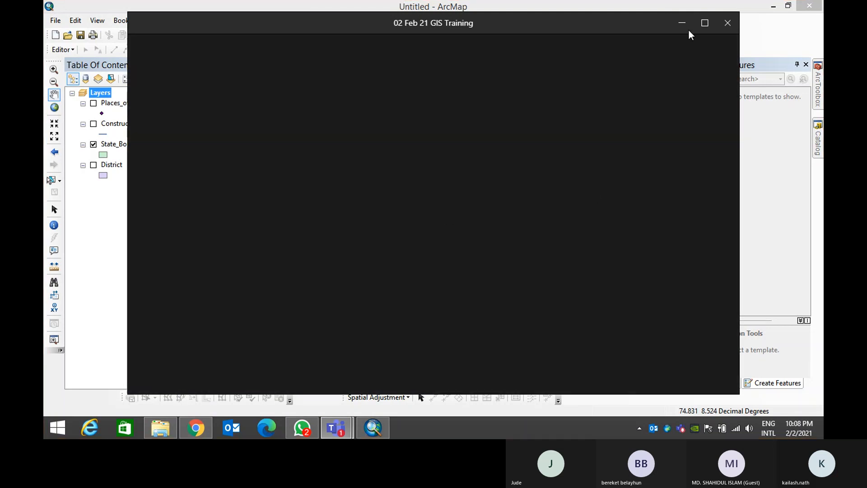